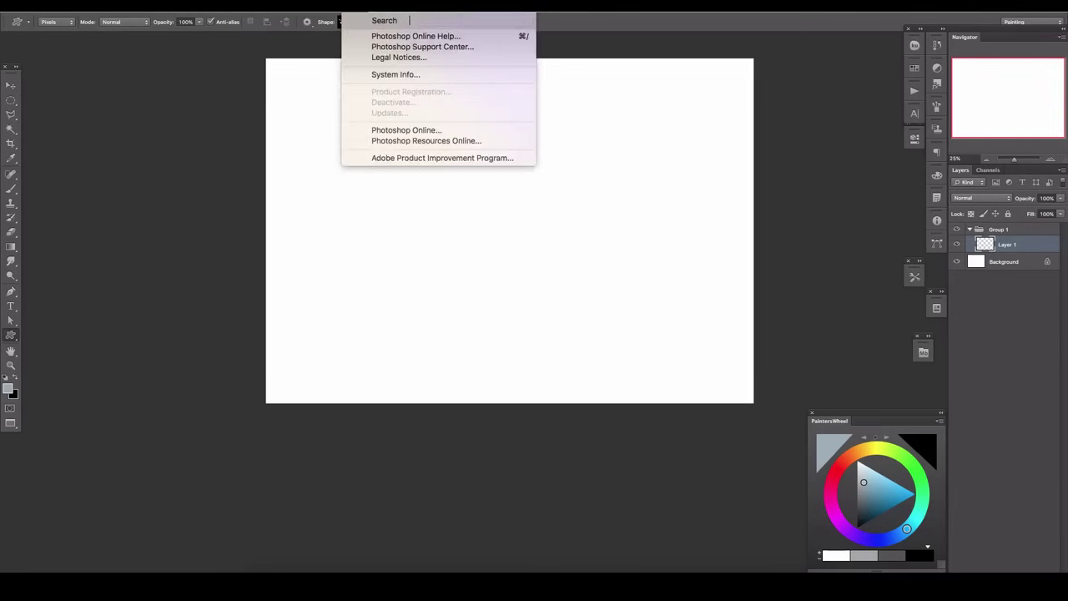
Step: Open the Custom Shape tool's shape preset picker over the blank canvas
left_click(354, 21)
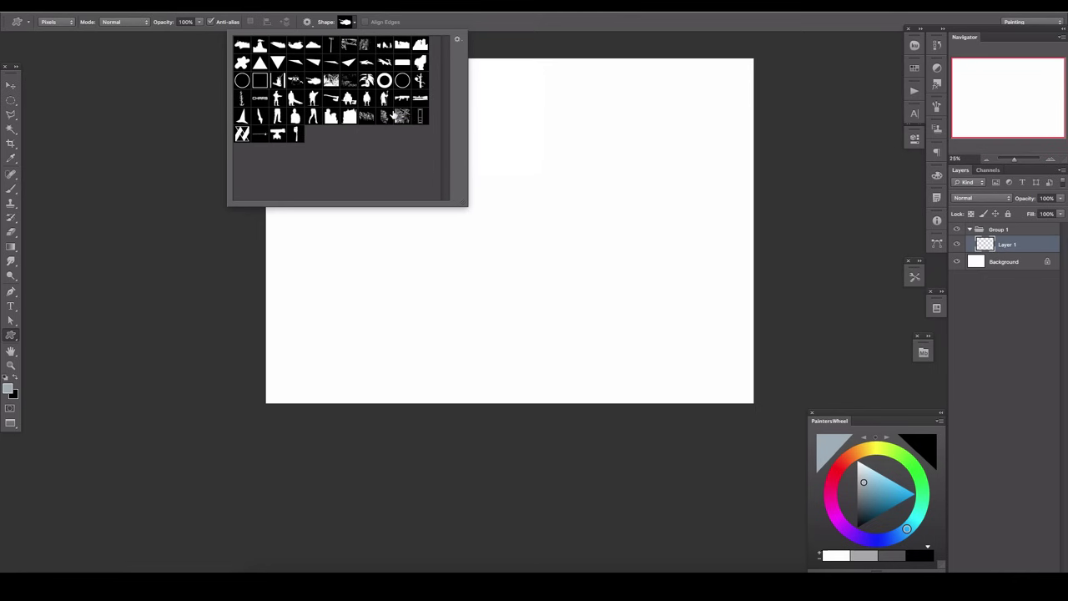
Step: Draw a black rock-like custom shape on the canvas
left_click(420, 44)
key("Return")
key("d")
key("x")
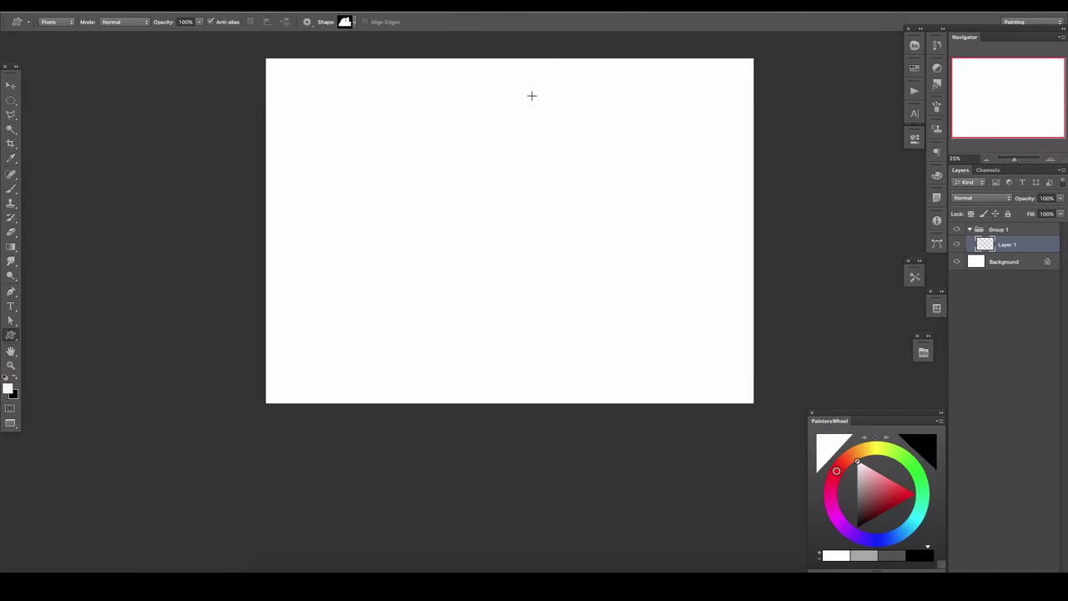
key("x")
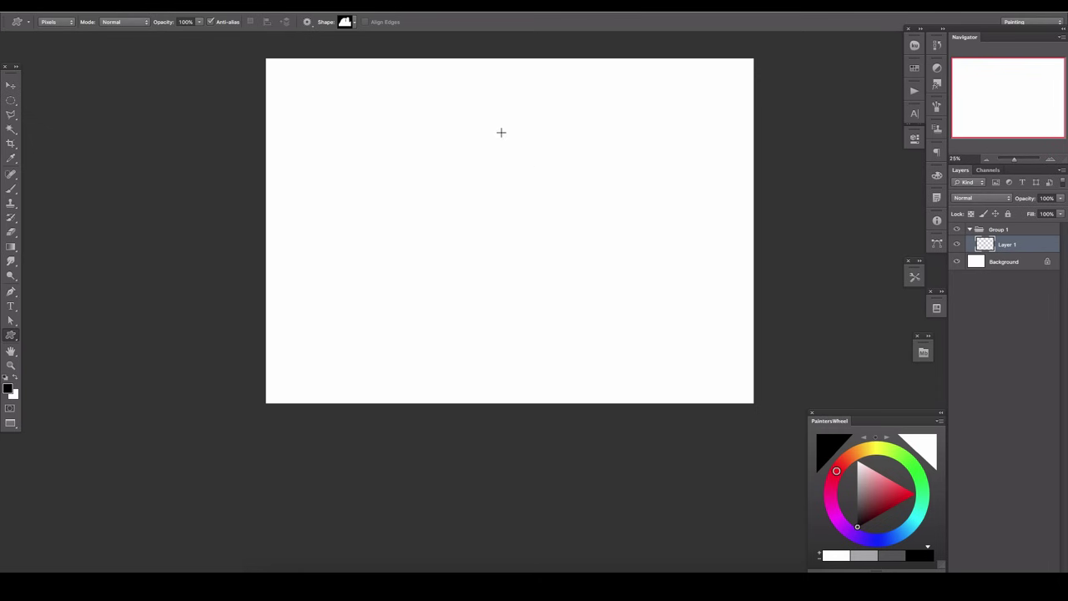
left_click_drag(465, 117, 684, 341)
Step: Trim away the shape's left and right parts, leaving a single tower shifted slightly left
key("m")
left_click_drag(325, 86, 599, 376)
key("Delete")
mouse_move(922, 490)
left_mouse_down()
mouse_move(692, 150)
mouse_move(651, 172)
mouse_move(651, 202)
left_mouse_up()
key("Delete")
key("ctrl+d")
key("v")
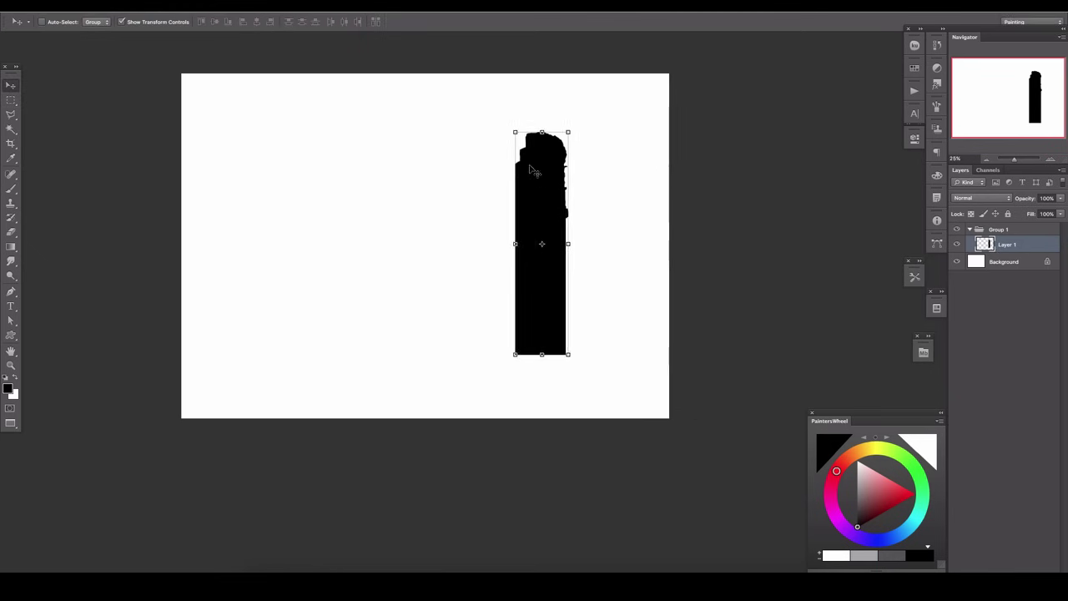
left_click_drag(553, 191, 521, 192)
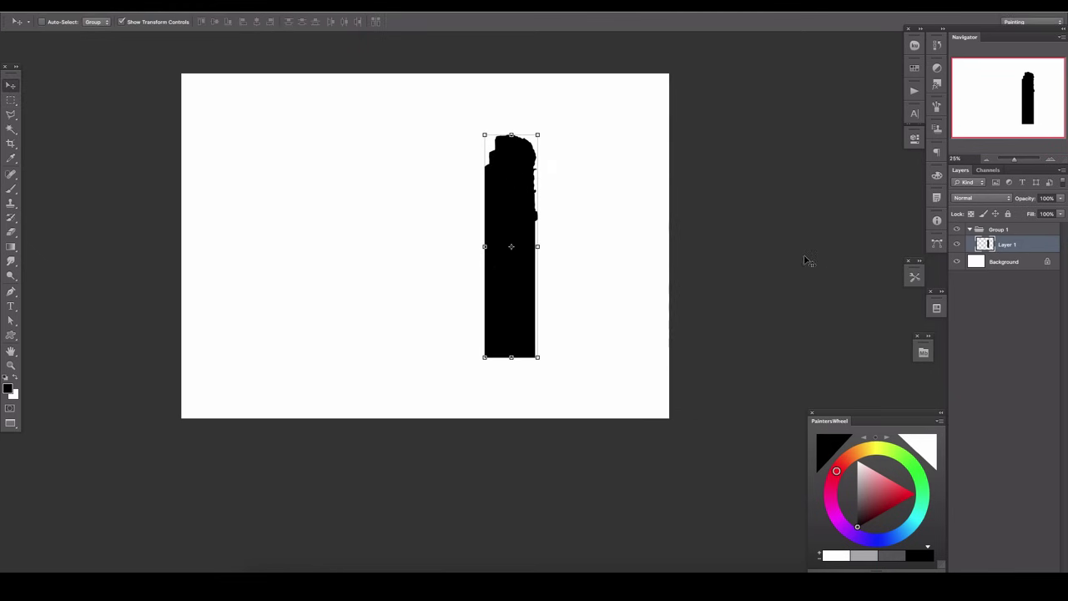
Step: Erase an oval notch from the tower's right edge
key("l")
left_click(10, 100)
left_click(59, 107)
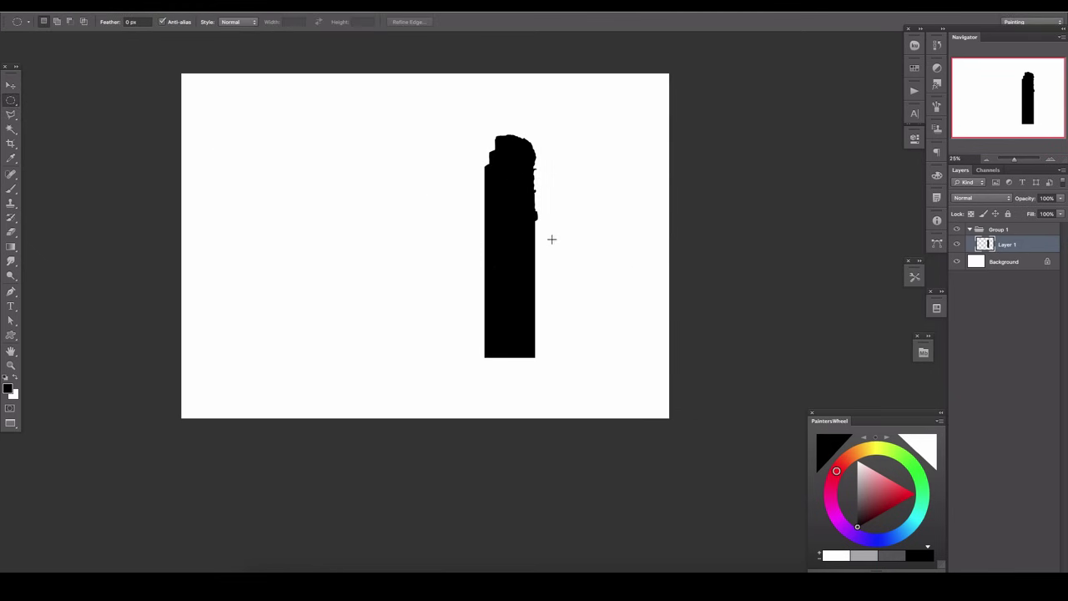
left_click_drag(555, 219, 529, 275)
key("Delete")
key("ctrl+d")
Step: Cut a strip off the tower's left edge with the polygonal lasso
key("l")
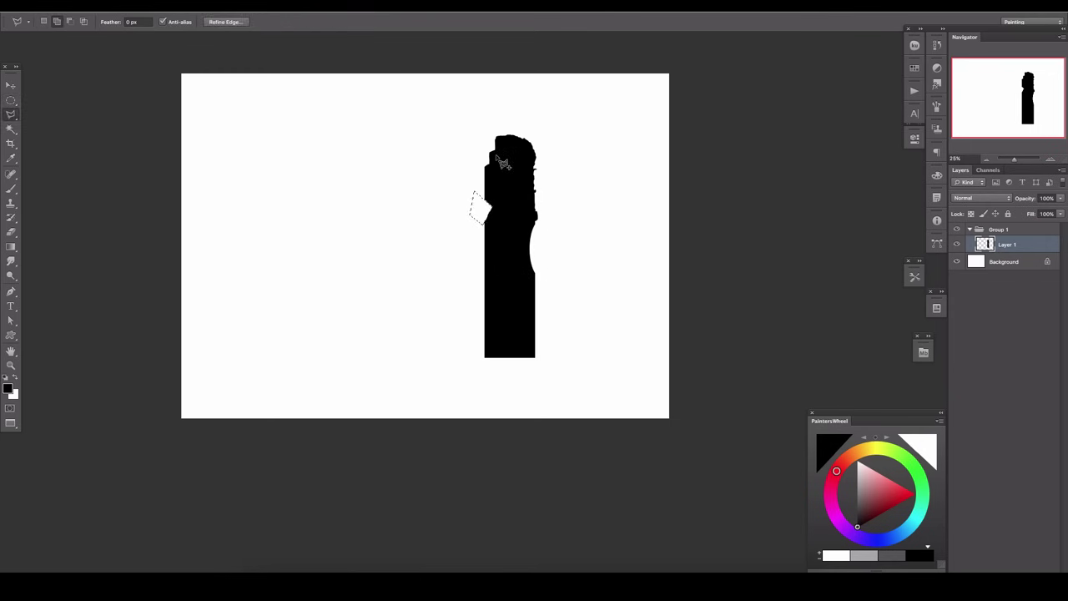
left_click(484, 218)
double_click(430, 238)
key("Delete")
key("ctrl+d")
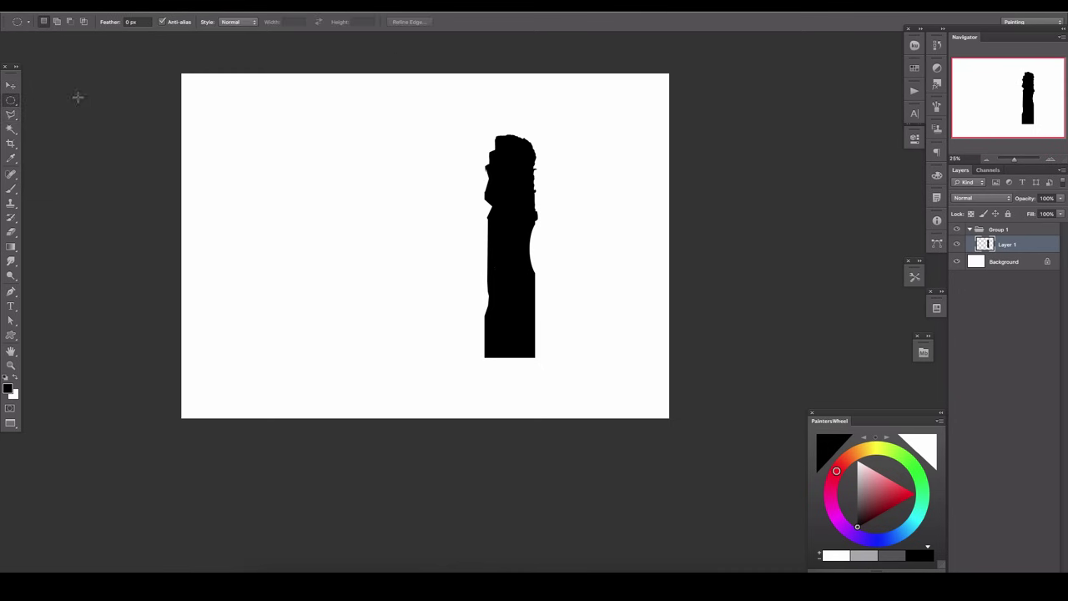
key("v")
key("l")
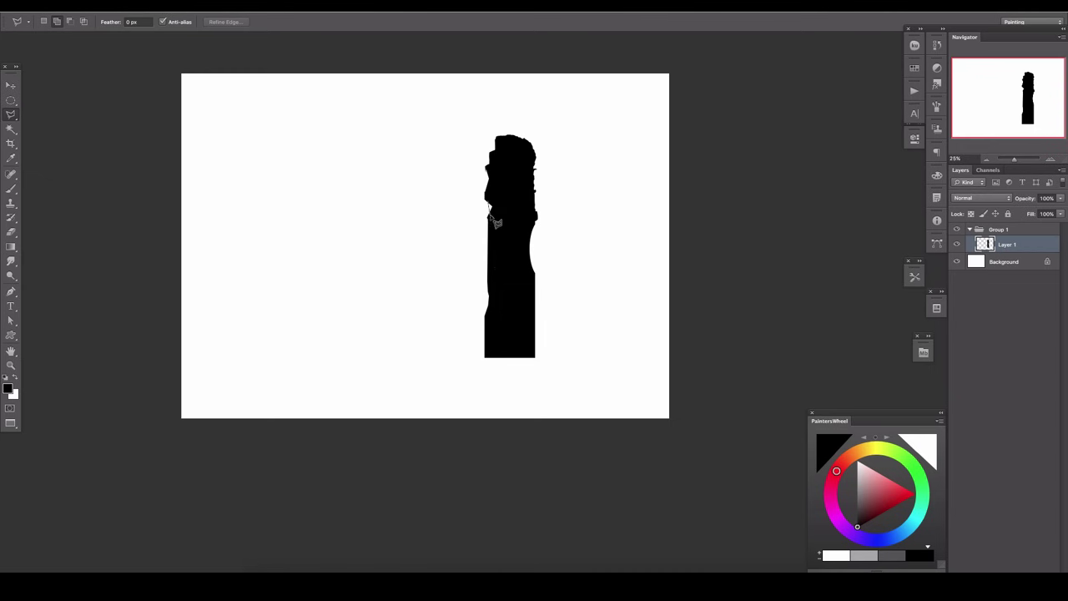
key("b")
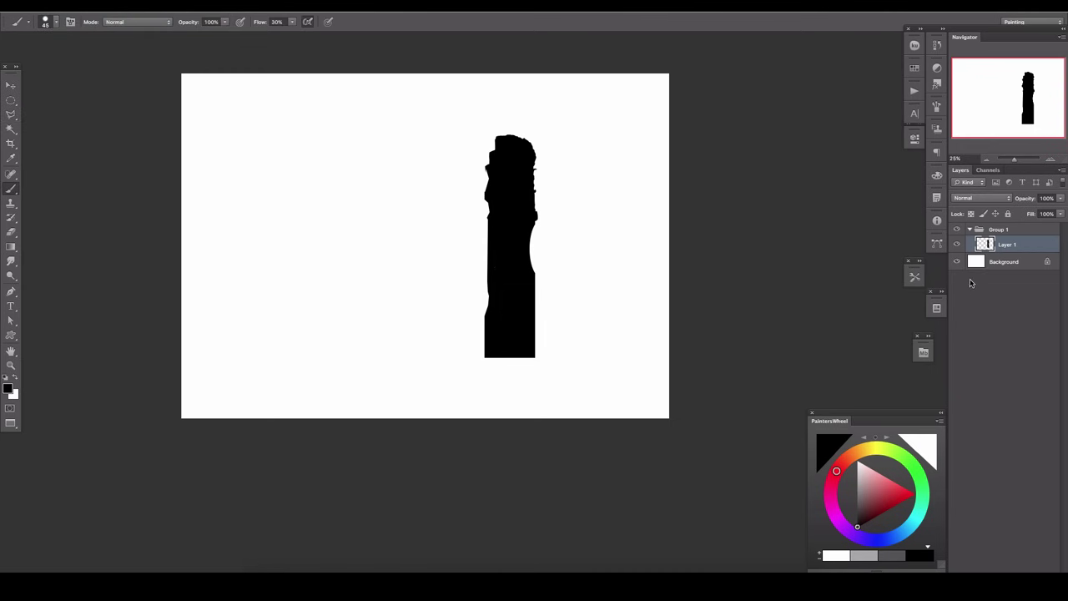
Step: Add a dark grey Solid Color fill layer behind the tower
left_click(1004, 261)
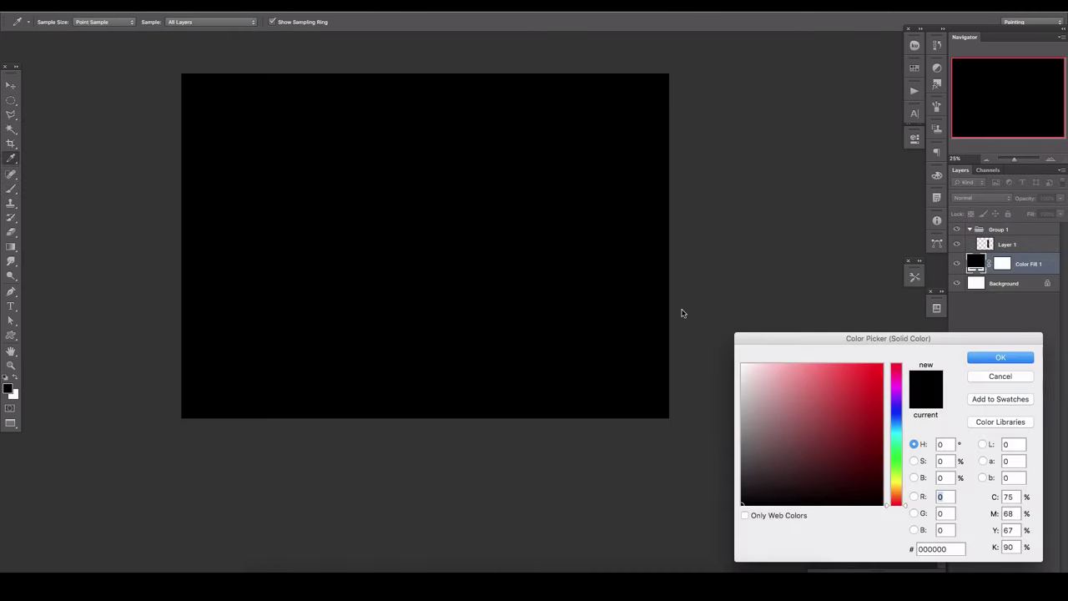
left_click_drag(751, 456, 748, 465)
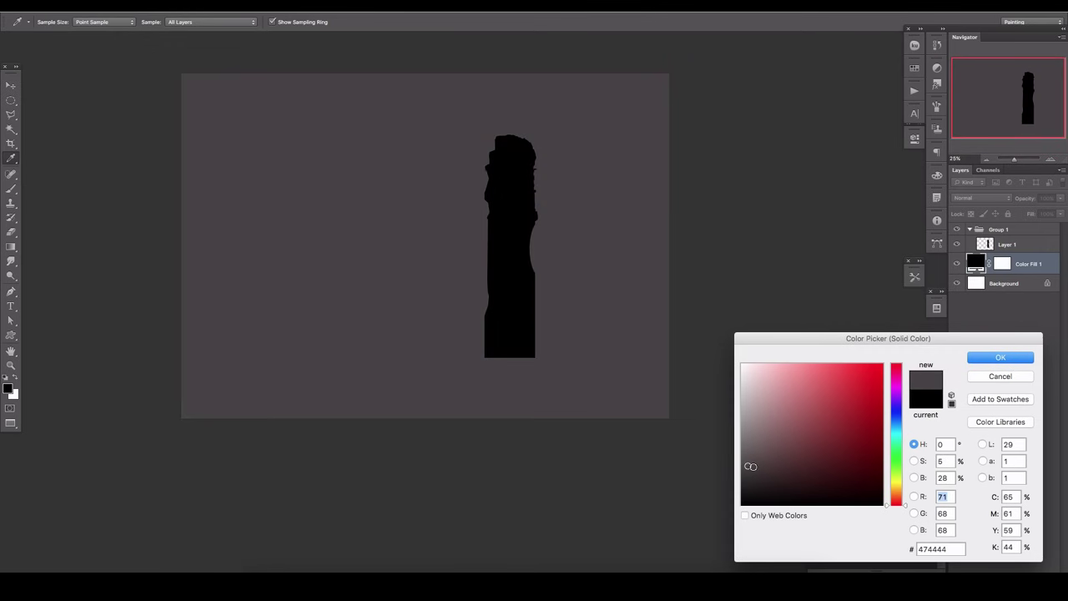
key("Return")
left_click(1006, 244)
Step: Nudge the tower right and keep a hidden backup copy of its layer
key("v")
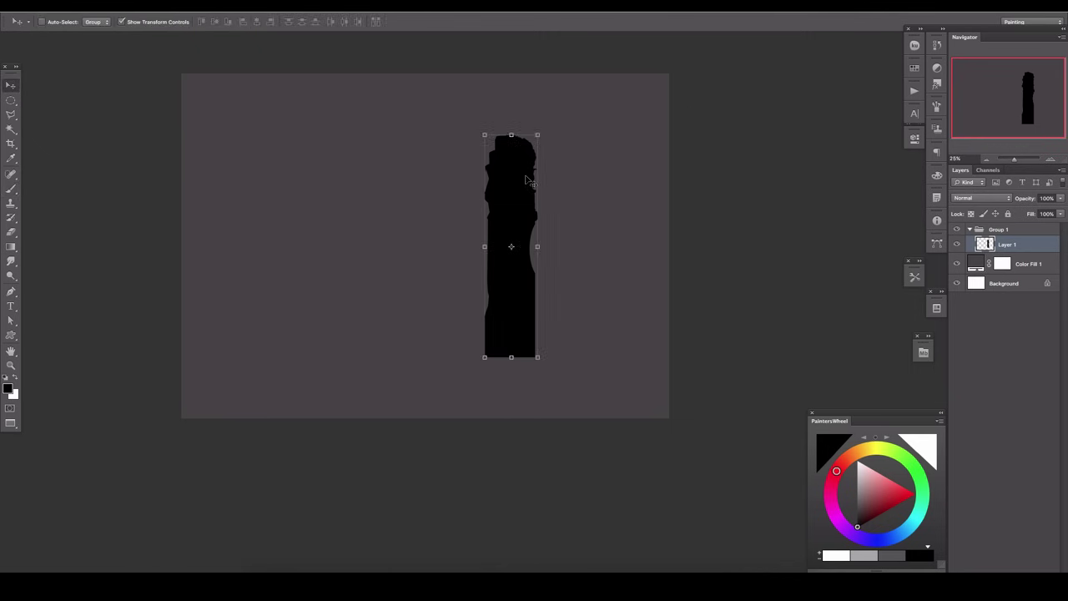
left_click_drag(756, 198, 777, 197)
key("ctrl+j")
left_click(956, 244)
left_click(970, 266)
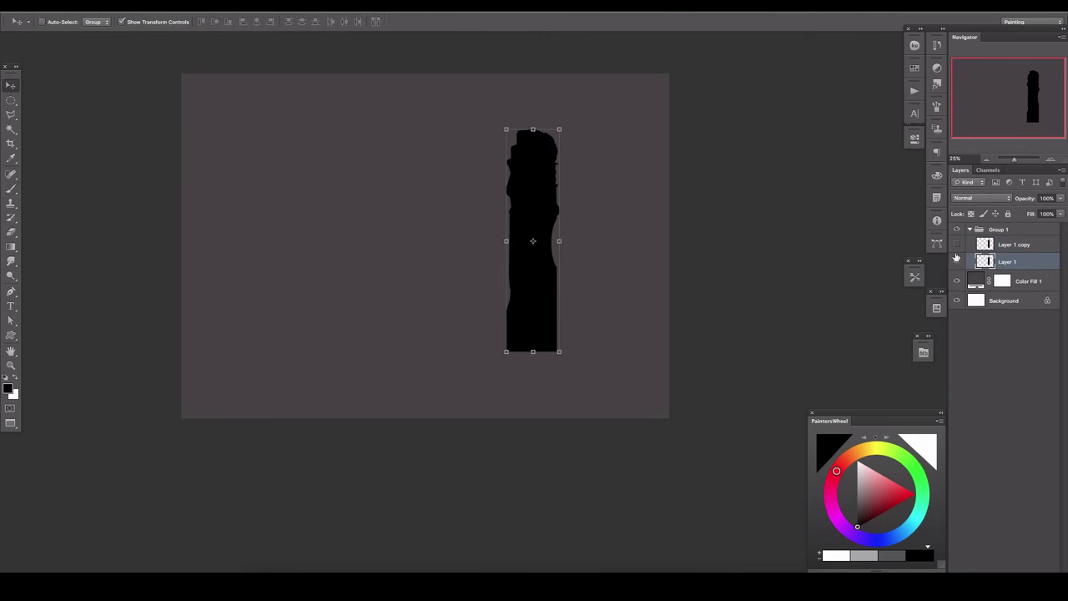
Step: Save the tower's outline as a new custom shape via a work path
left_click(986, 261, "ctrl")
key("m")
right_click(550, 234)
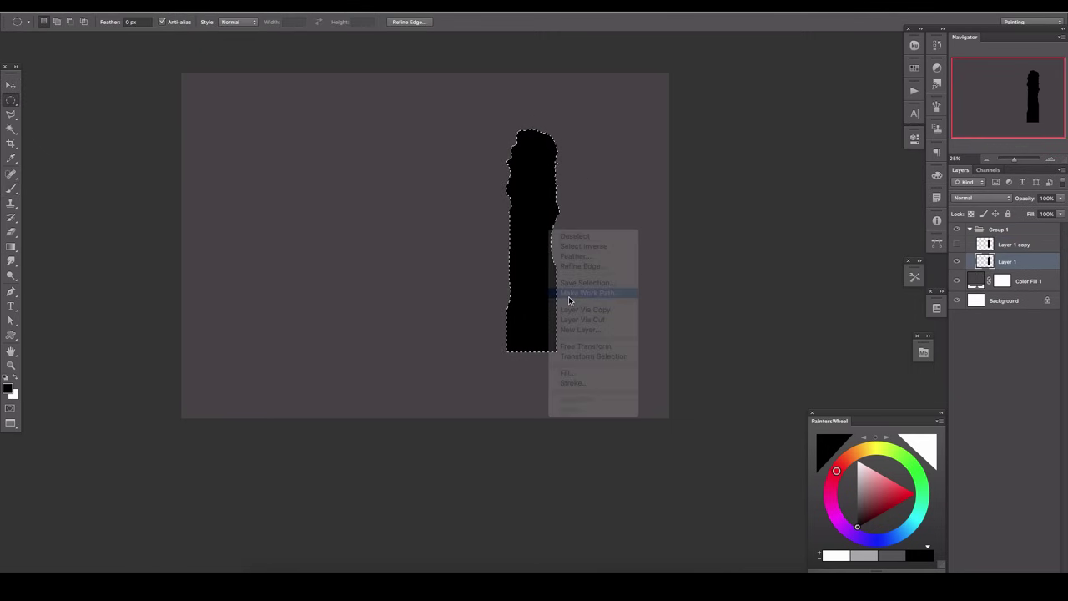
left_click(576, 288)
left_click(117, 4)
left_click(150, 316)
key("Return")
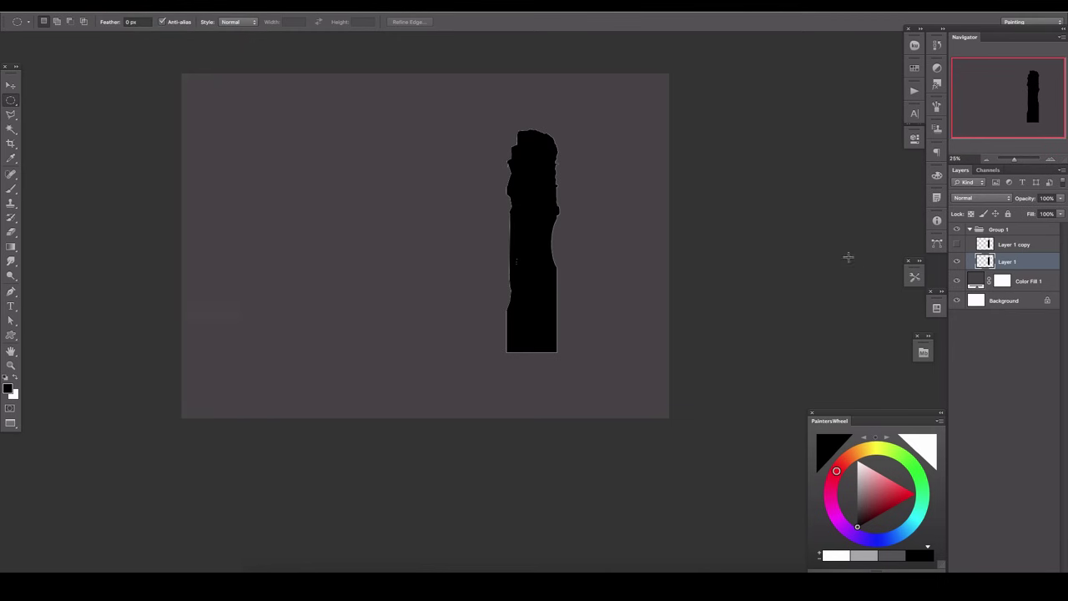
left_click(936, 243)
left_click(880, 285)
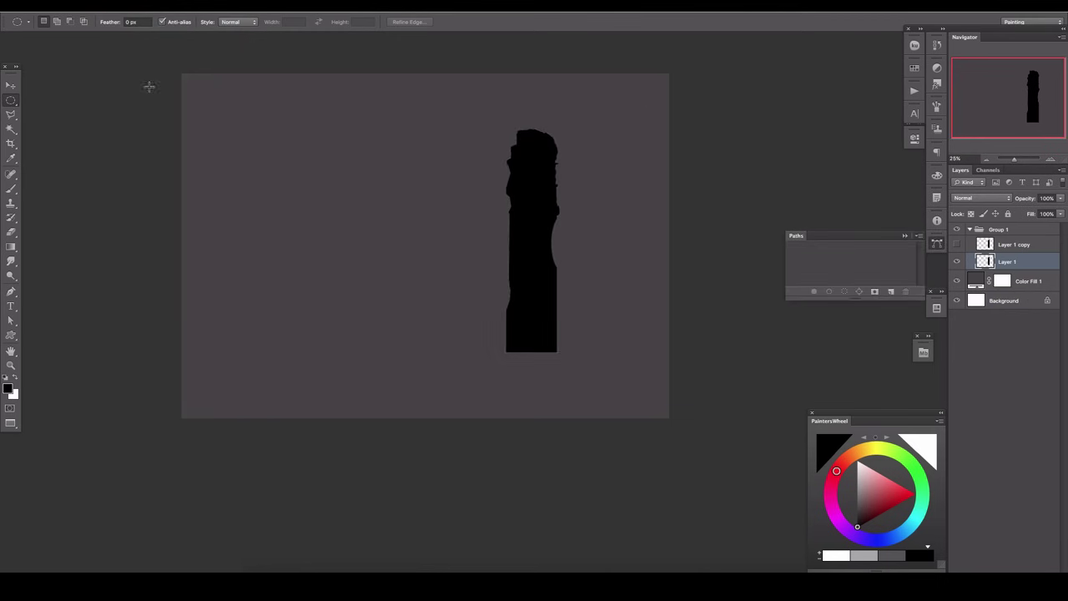
Step: Tilt the tower slightly, rework its top, and duplicate the tower layer
key("v")
left_click_drag(562, 211, 492, 84)
key("Escape")
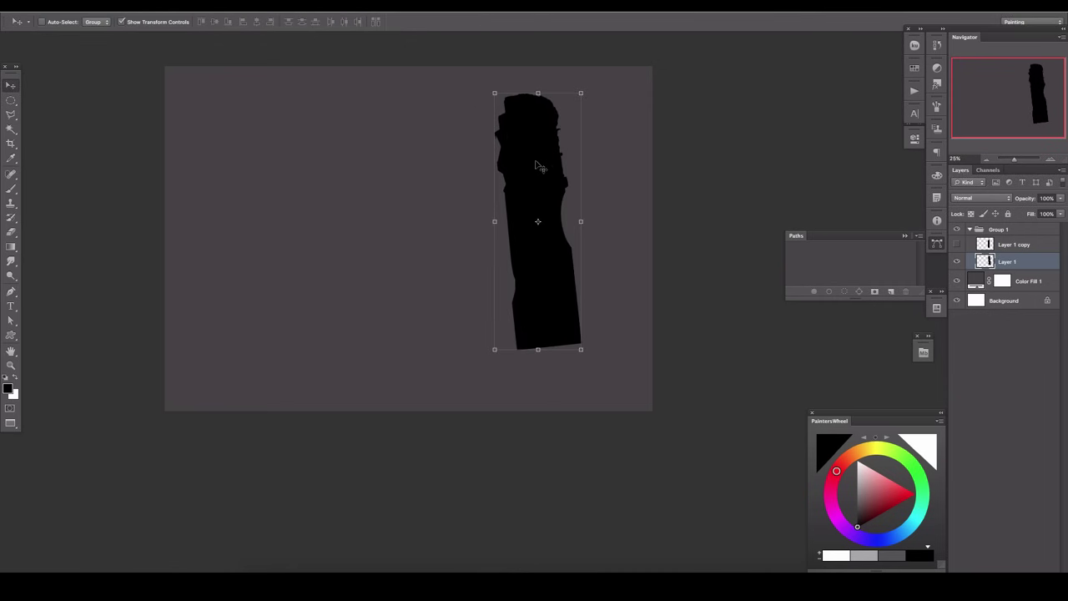
key("l")
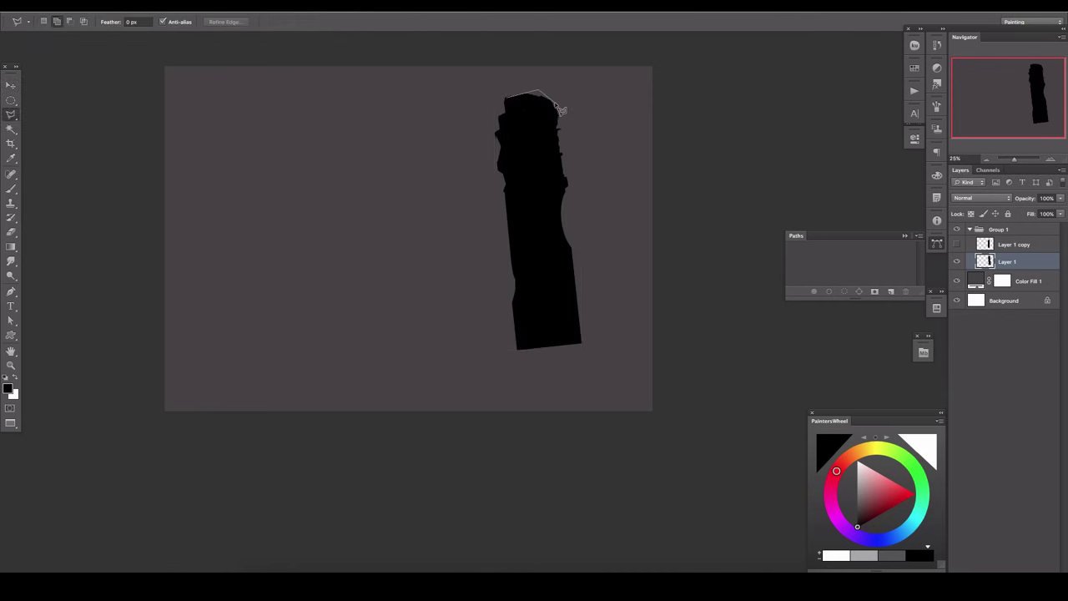
double_click(511, 139)
key("b")
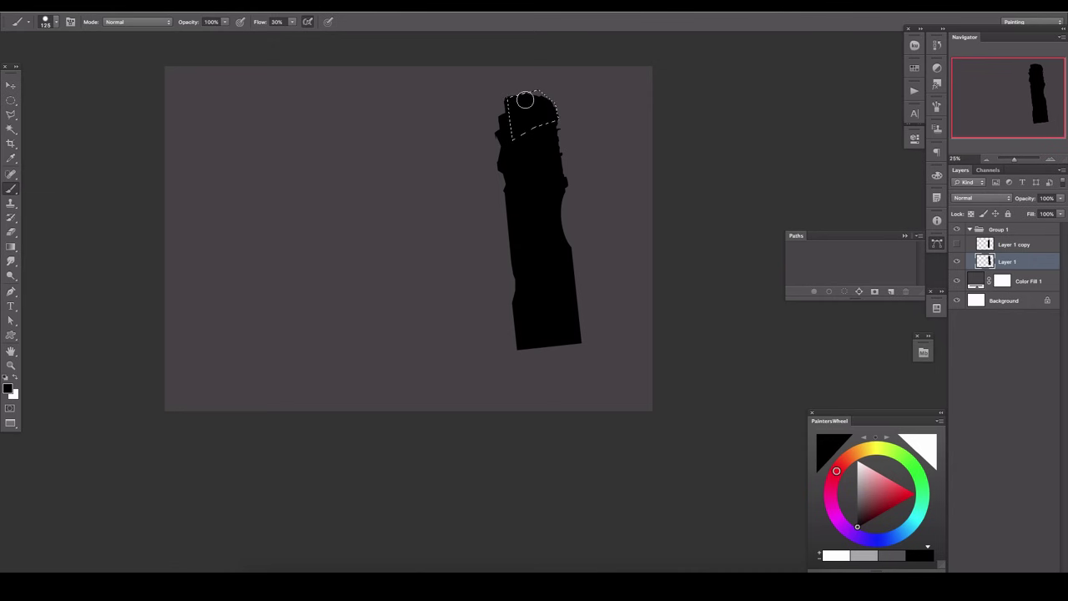
key("x")
key("l")
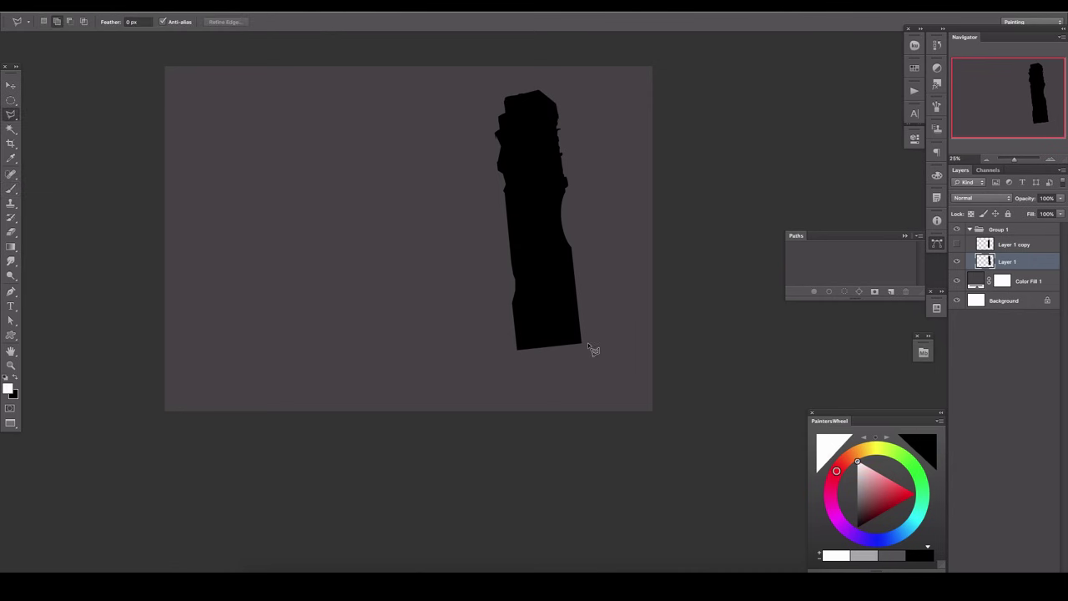
key("Escape")
key("ctrl+j")
key("ctrl+t")
Step: Move and resize the tower copy onto the left side of the canvas
left_click_drag(584, 221, 398, 215)
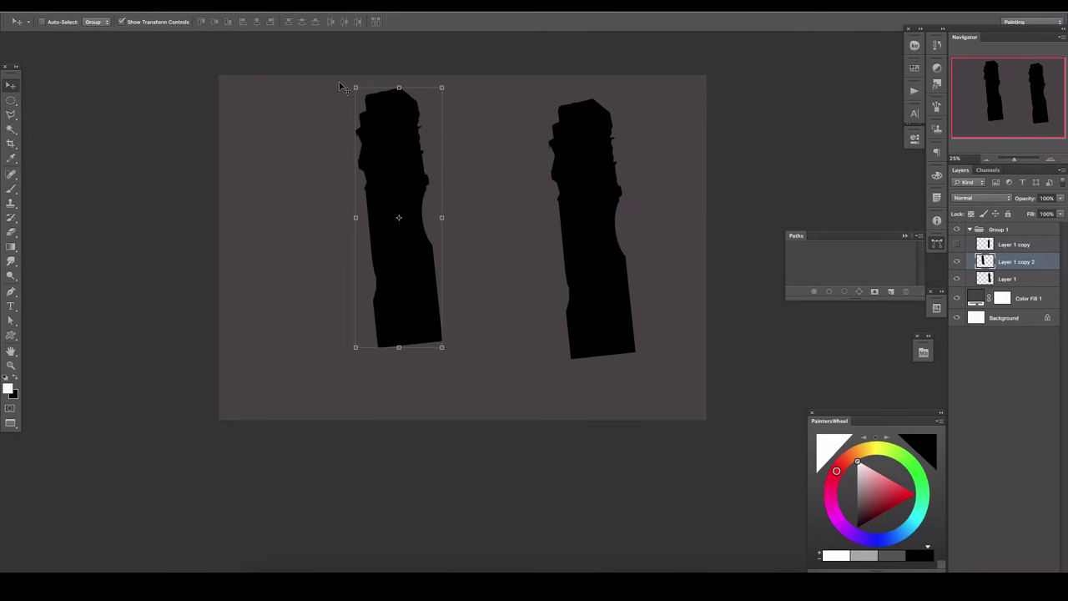
mouse_move(358, 88)
left_mouse_down()
mouse_move(385, 126)
mouse_move(392, 117)
left_mouse_up()
key("Return")
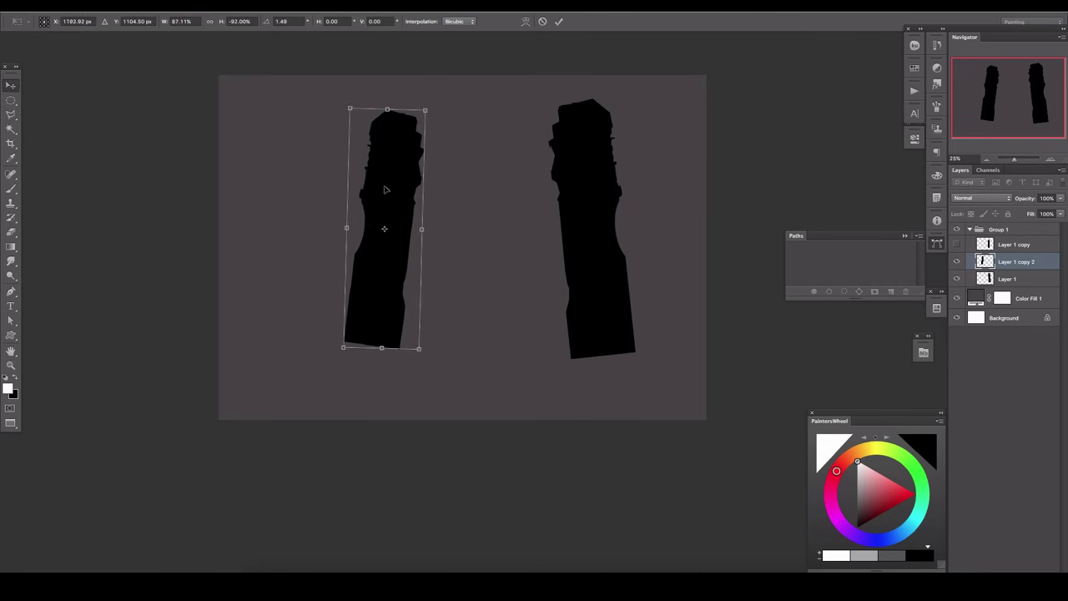
left_click_drag(411, 185, 412, 185)
Step: Extend the canvas to the right and reposition both towers
left_click(10, 143)
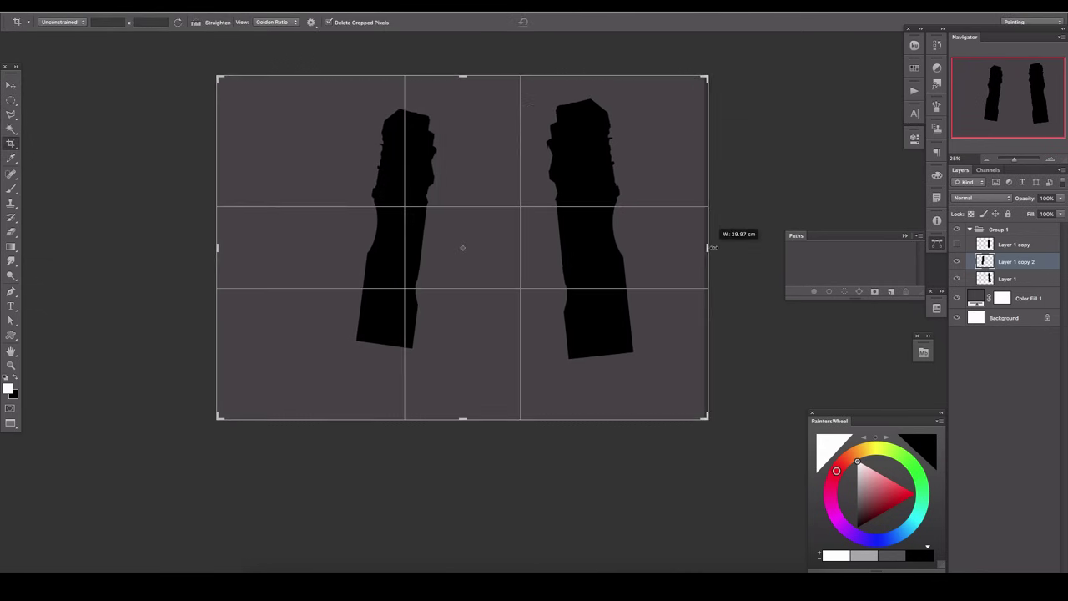
left_click_drag(708, 241, 745, 229)
key("Return")
key("v")
left_click_drag(429, 236, 354, 188)
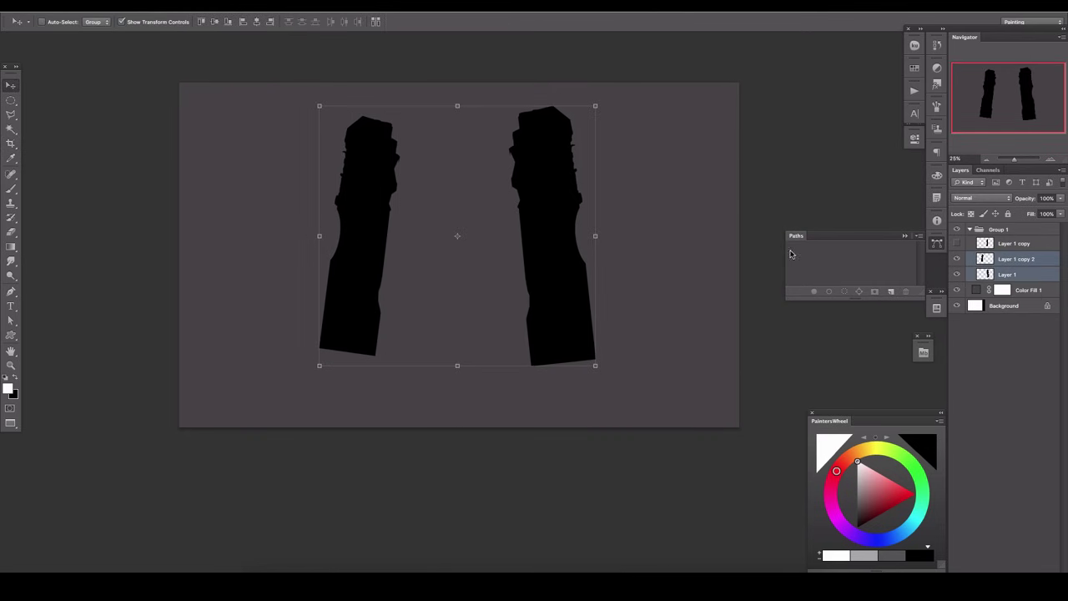
left_click_drag(548, 172, 572, 172)
left_click_drag(394, 180, 395, 174)
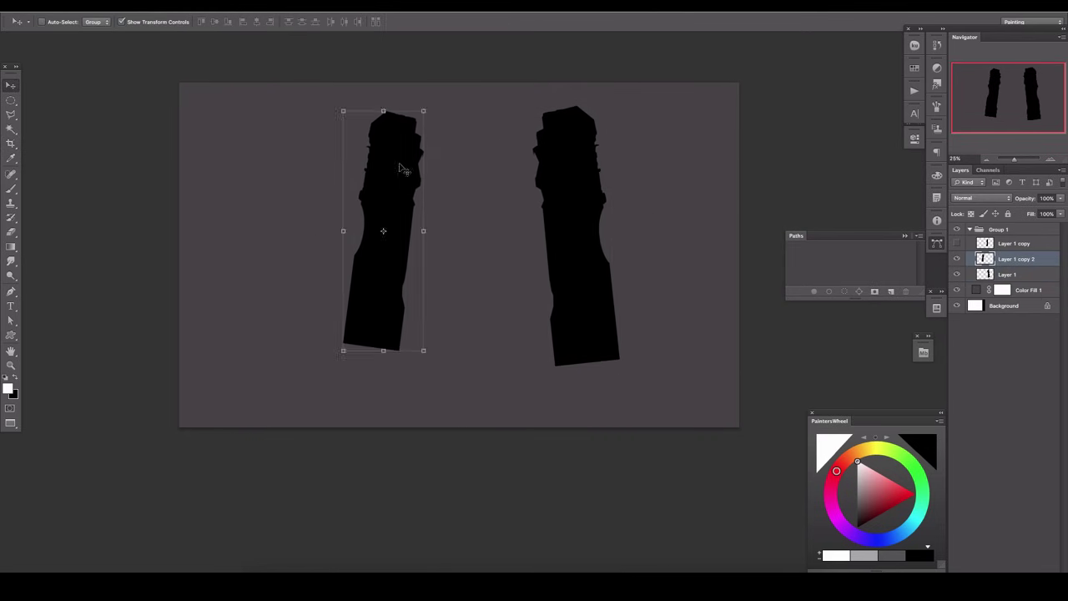
Step: Cut off the left tower's pointed top and add a new empty layer
key("l")
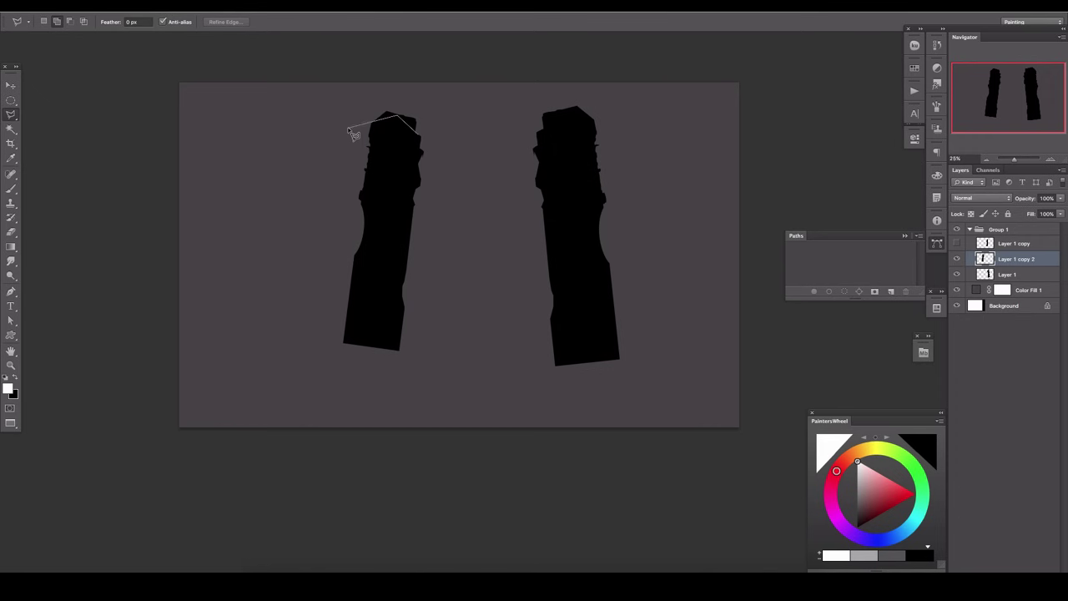
left_click(351, 131)
left_click(382, 100)
left_click(452, 99)
left_click(417, 134)
key("m")
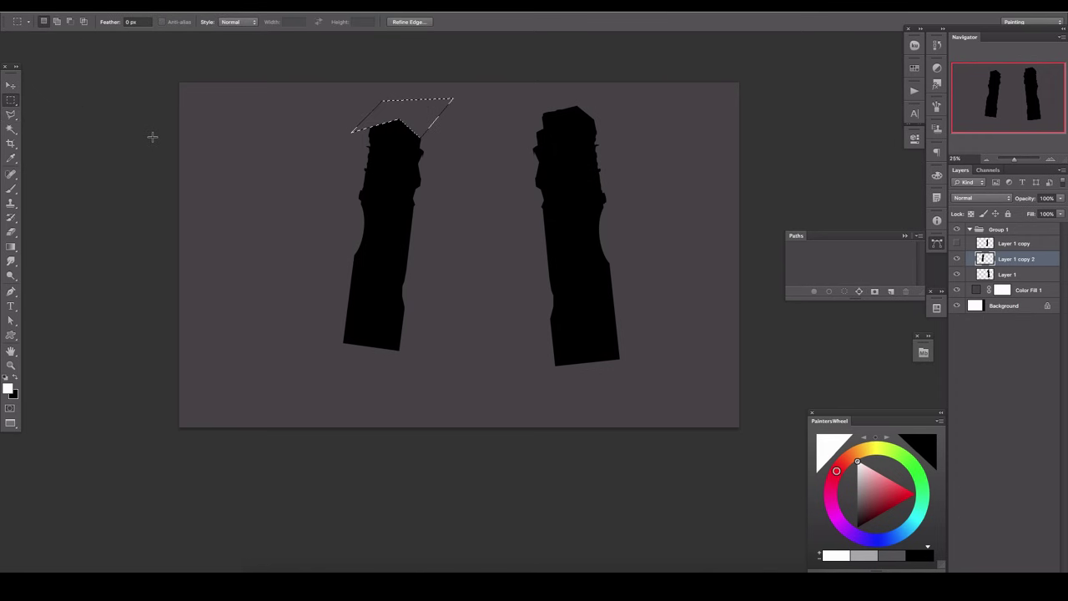
key("ctrl+d")
key("v")
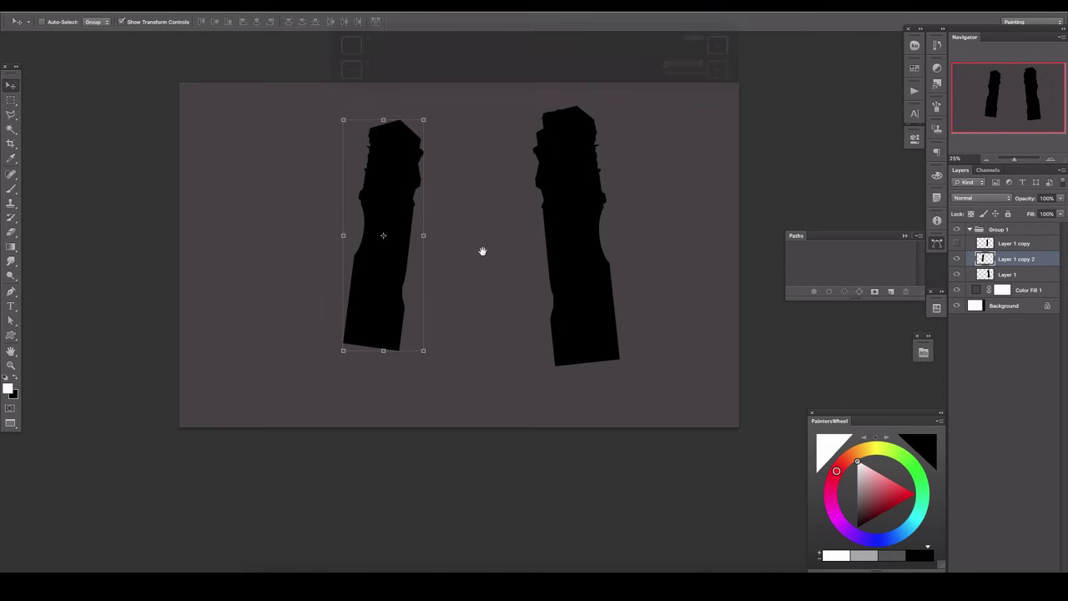
key("ctrl+shift+alt+n")
Step: Outline a sloping ground area across the lower canvas with the polygonal lasso
scroll(601, 270, "down", 2)
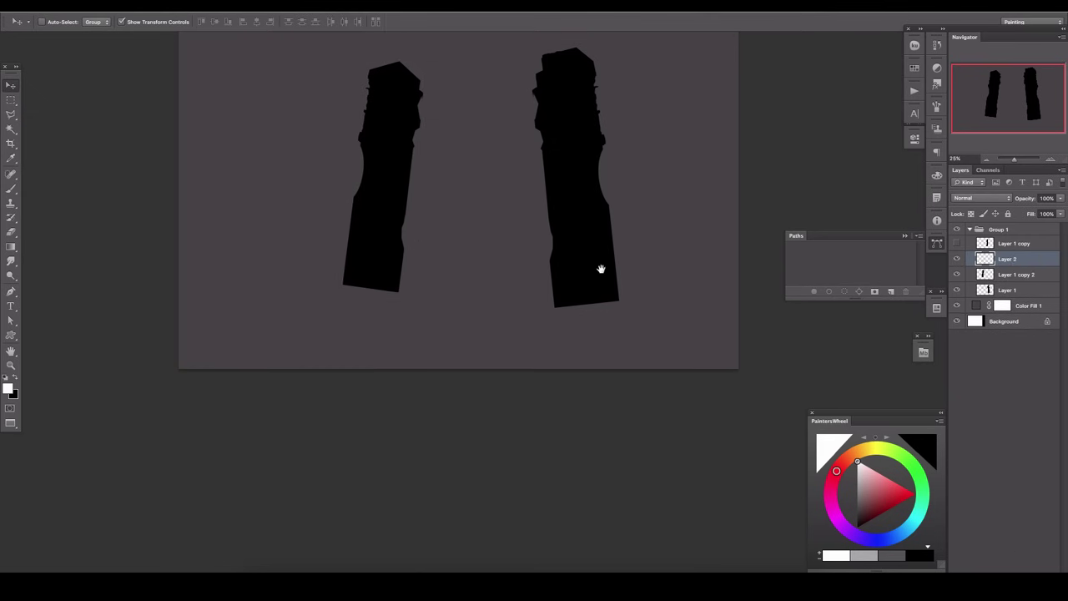
key("l")
left_click(162, 275)
left_click(277, 251)
left_click(403, 297)
left_click(550, 306)
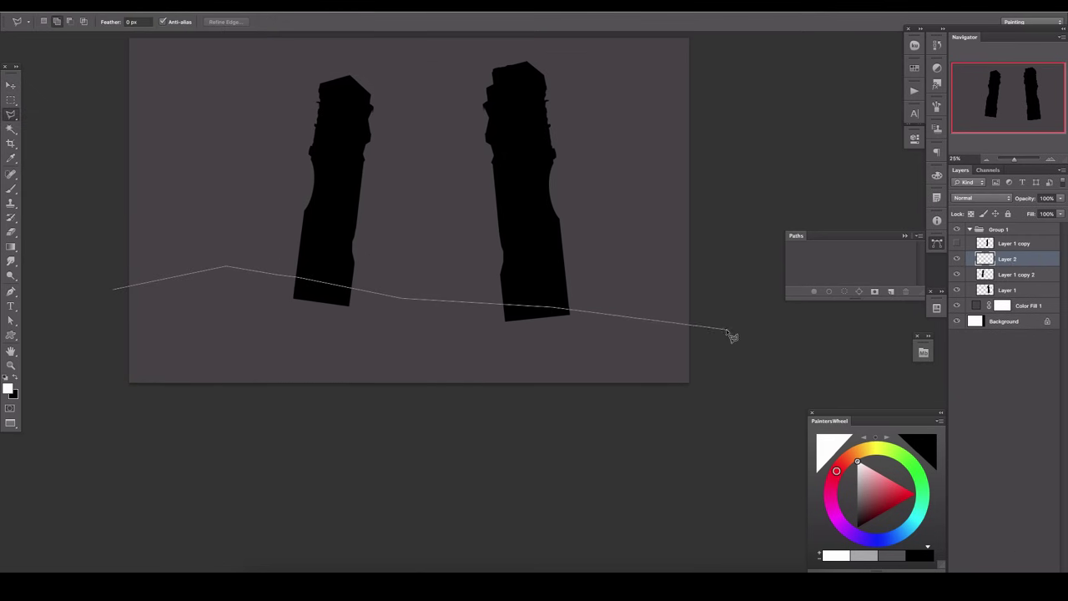
left_click(705, 337)
left_click(710, 422)
left_click(625, 448)
left_click(92, 424)
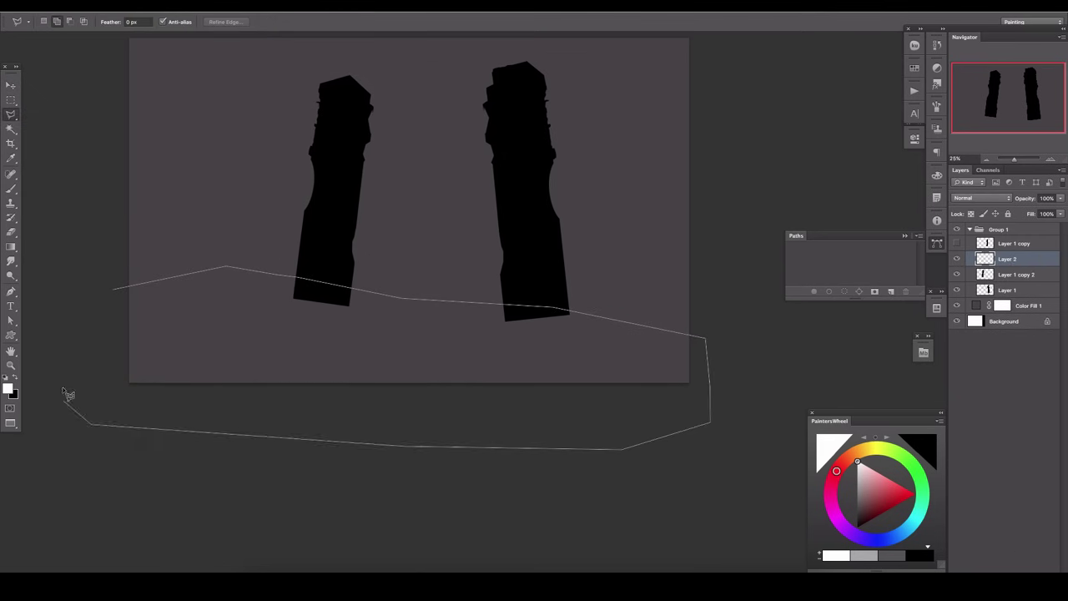
left_click(62, 396)
left_click(112, 289)
Step: Fill the ground with a dark grey Solid Color layer and duplicate a pillar layer
mouse_move(756, 450)
left_mouse_down()
mouse_move(738, 451)
mouse_move(739, 476)
left_mouse_up()
left_click(986, 359)
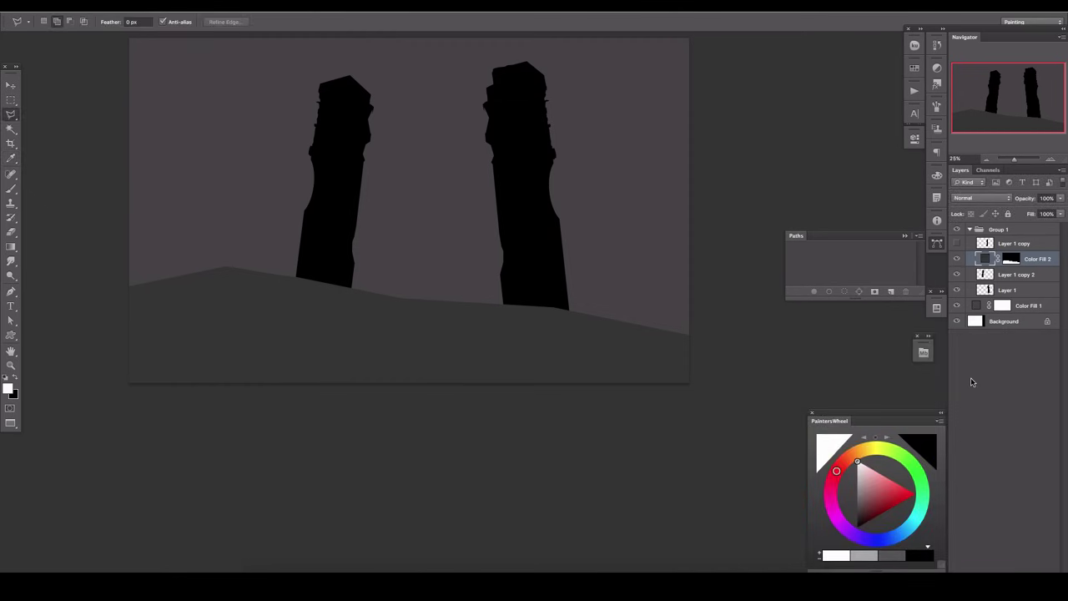
left_click(1001, 274)
key("ctrl+j")
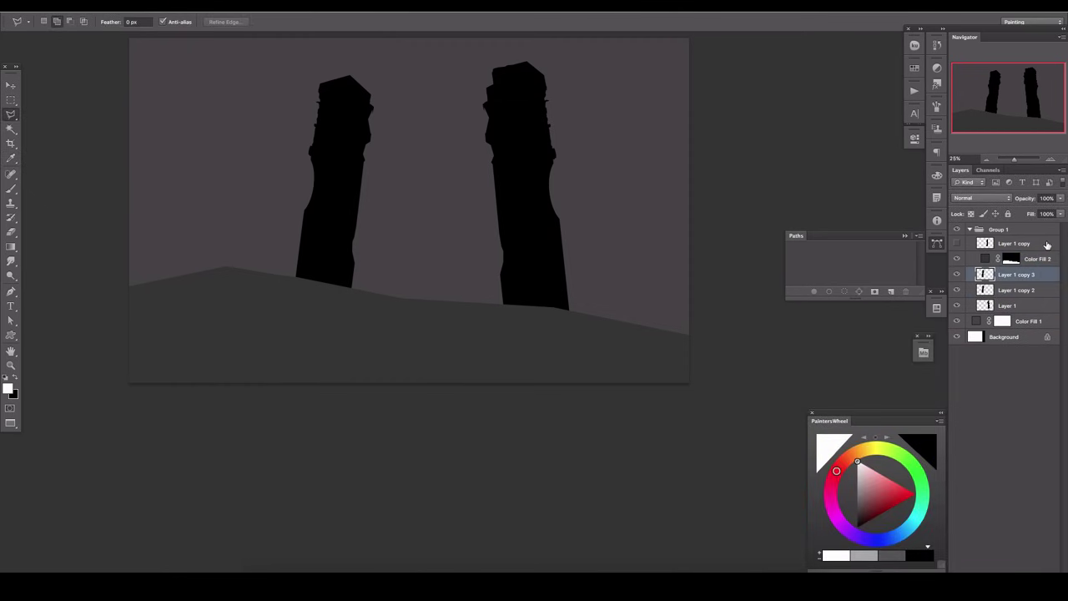
key("ctrl+t")
Step: Tilt the pillar copy and set it against the left pillar
mouse_move(331, 189)
left_mouse_down()
mouse_move(410, 209)
mouse_move(407, 173)
mouse_move(438, 197)
left_mouse_up()
key("Return")
key("alt+bracketright")
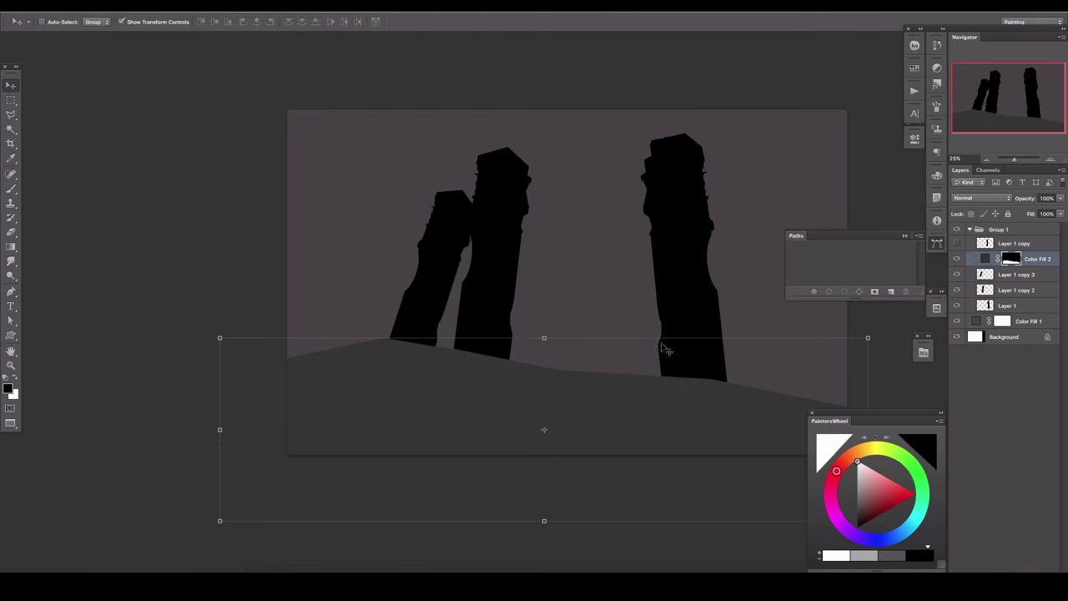
key("l")
key("x")
Step: Outline an area around the pillar bases with the polygonal lasso
left_click(507, 357)
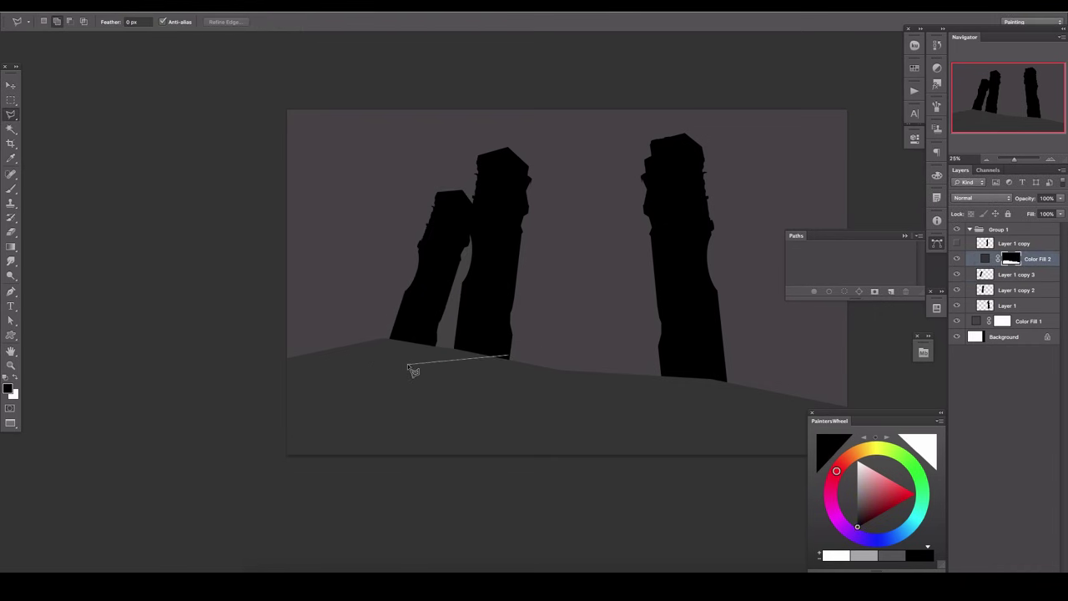
left_click(276, 324)
double_click(518, 257)
key("b")
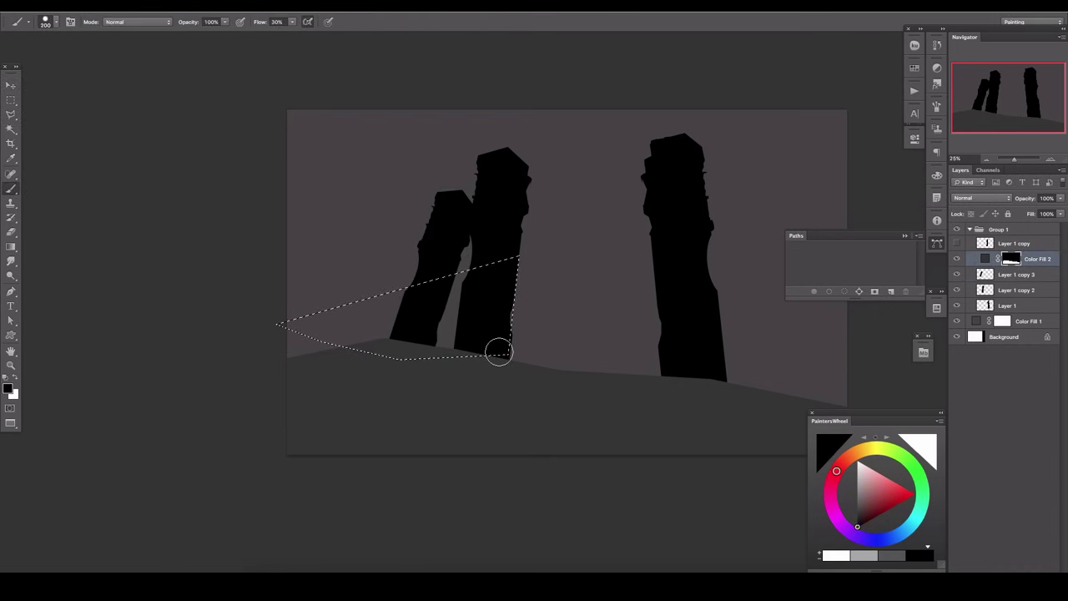
key("ctrl+d")
key("x")
scroll(242, 252, "right", 3)
left_click(1006, 321)
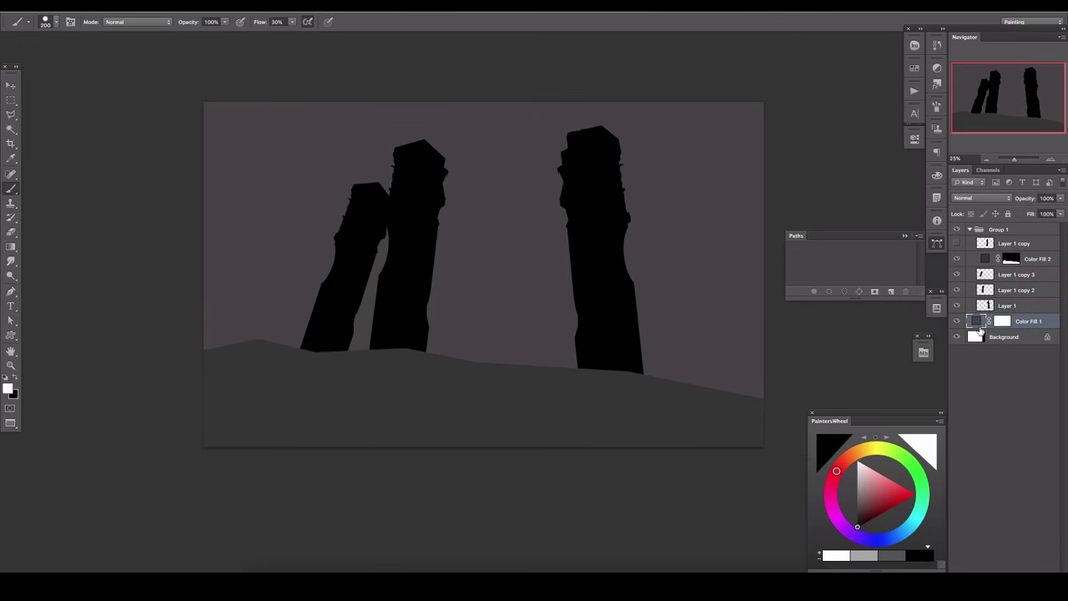
Step: Group the three pillar layers and clip a Solid Color fill layer to the group
left_click(1014, 274)
left_click(1009, 309, "shift")
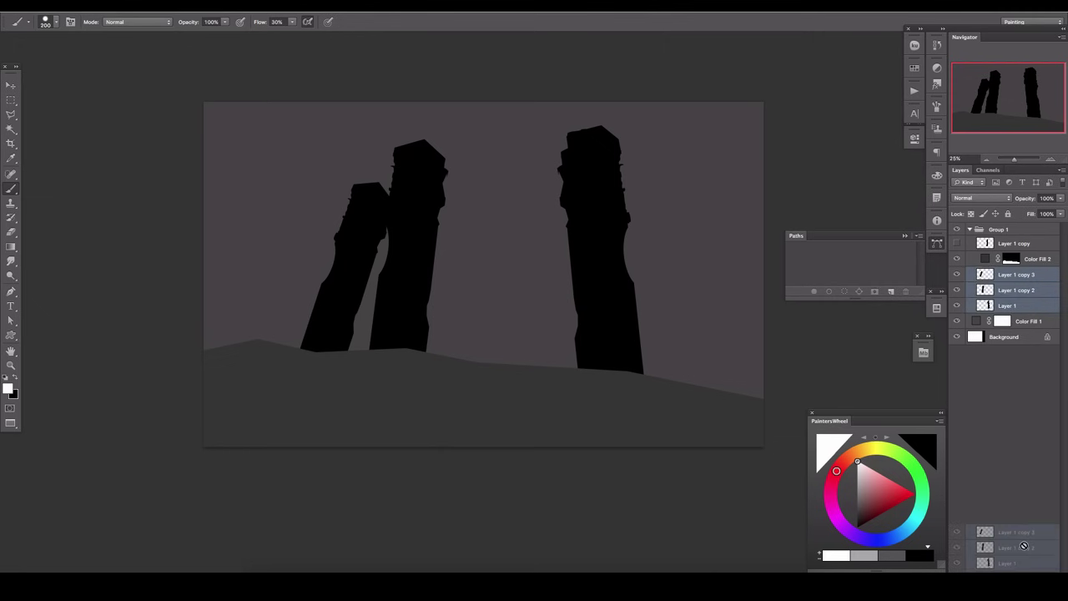
left_click_drag(1025, 310, 1025, 567)
left_click(1011, 567)
left_click(1007, 407)
left_click(998, 353)
right_click(1022, 273)
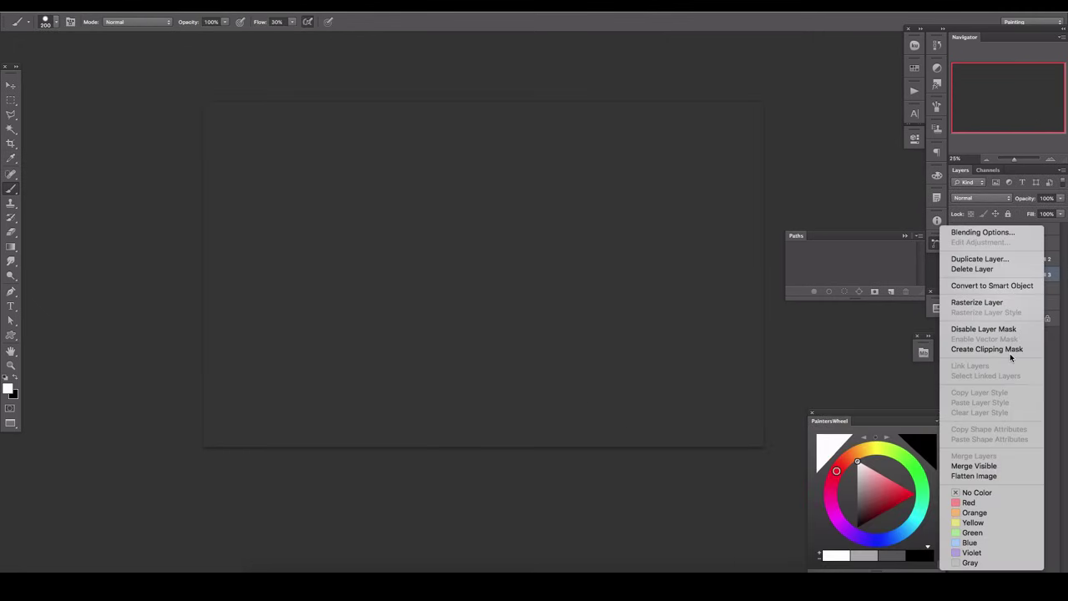
left_click(1010, 350)
double_click(977, 304)
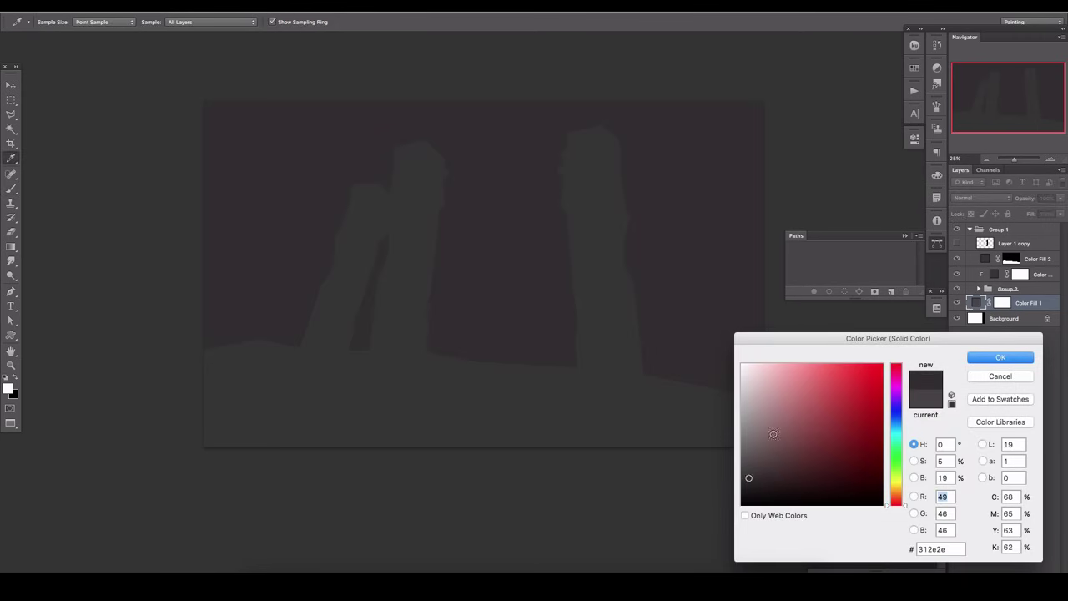
Step: Lighten the ground fill's grey and move it beneath the pillar group
key("Return")
double_click(984, 259)
left_click(740, 483)
left_click_drag(740, 482, 740, 477)
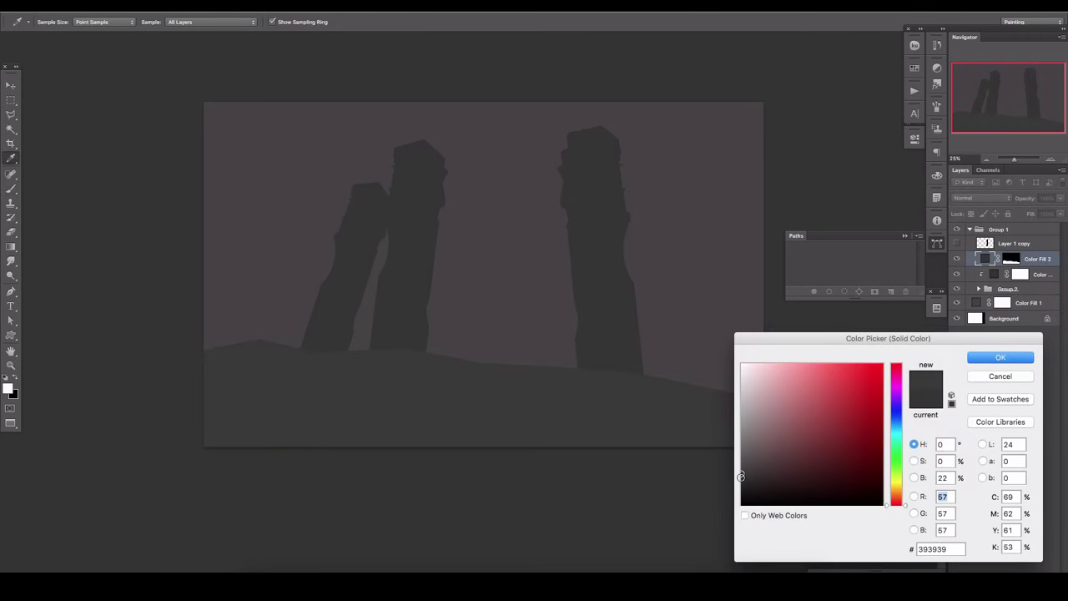
key("Return")
key("b")
left_click(957, 258)
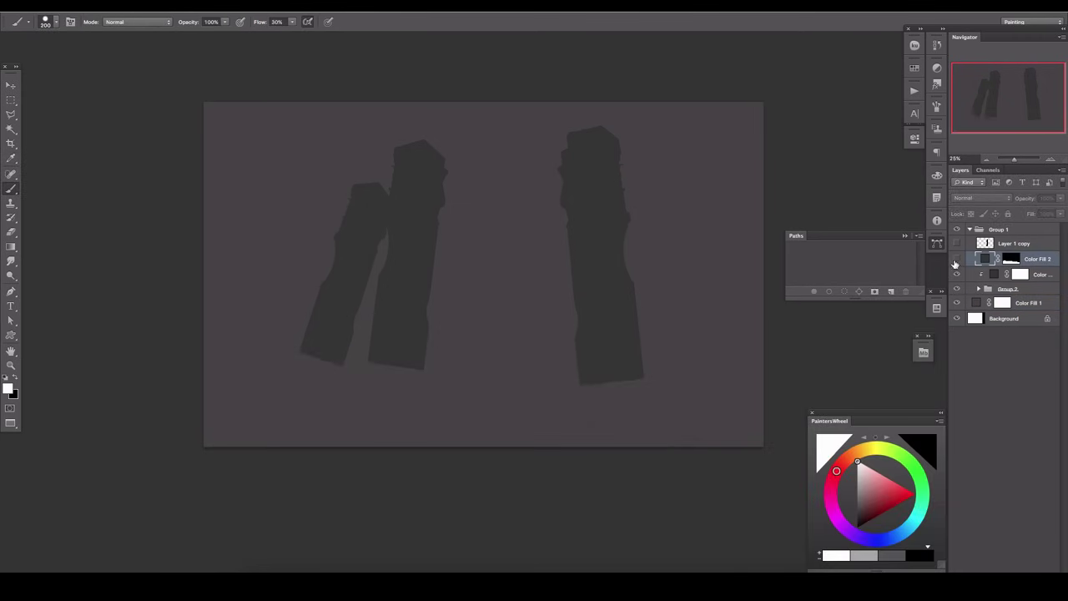
left_click_drag(1026, 261, 1026, 294)
Step: Lighten the sky fill to a mid grey and preview the painting without panels
double_click(976, 287)
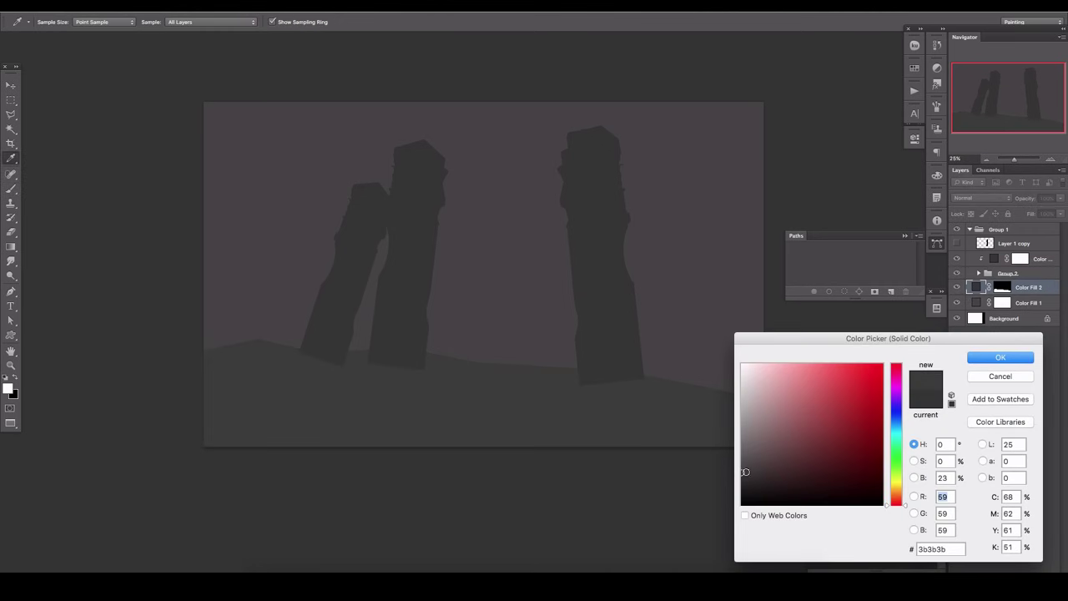
left_click(1000, 357)
double_click(976, 301)
left_click(750, 465)
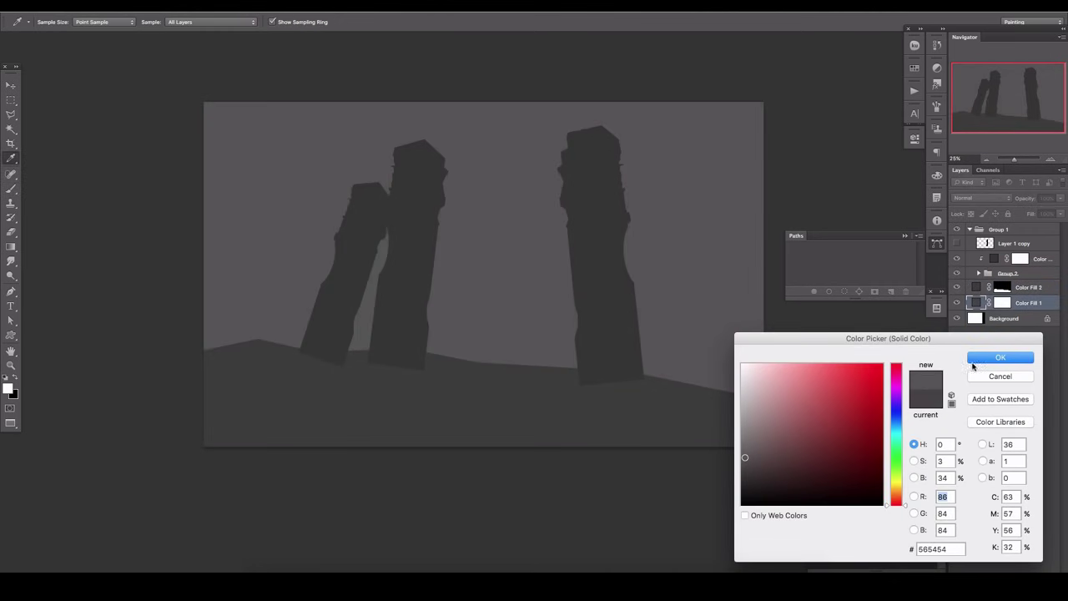
key("Return")
key("b")
left_click(1043, 259)
key("Tab")
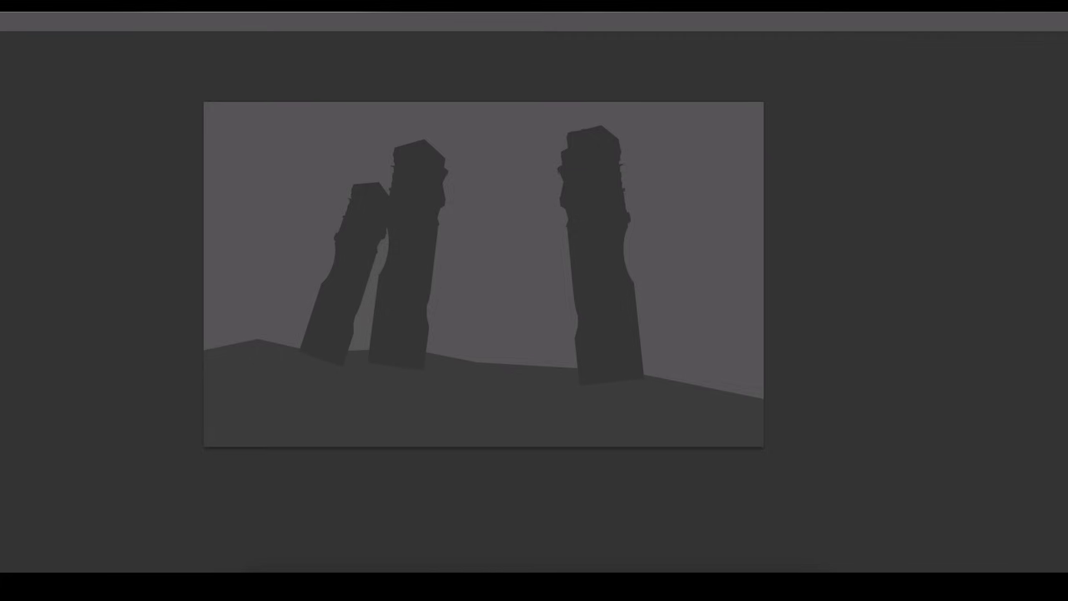
key("Tab")
Step: Collapse the first pillar group and create a new empty layer in its own group
left_click(979, 273)
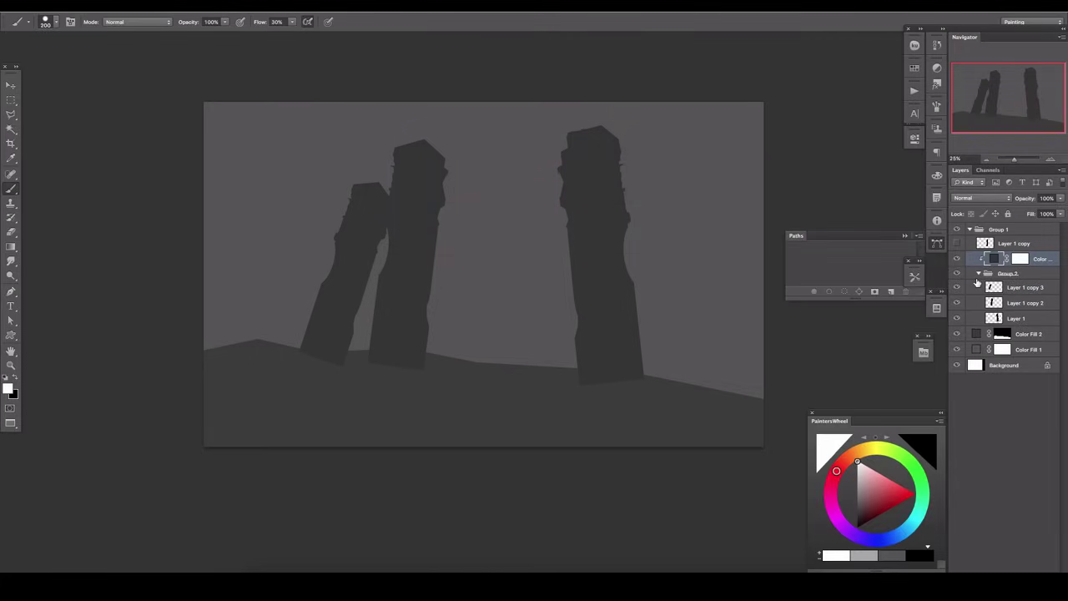
scroll(342, 205, "up", 2)
key("l")
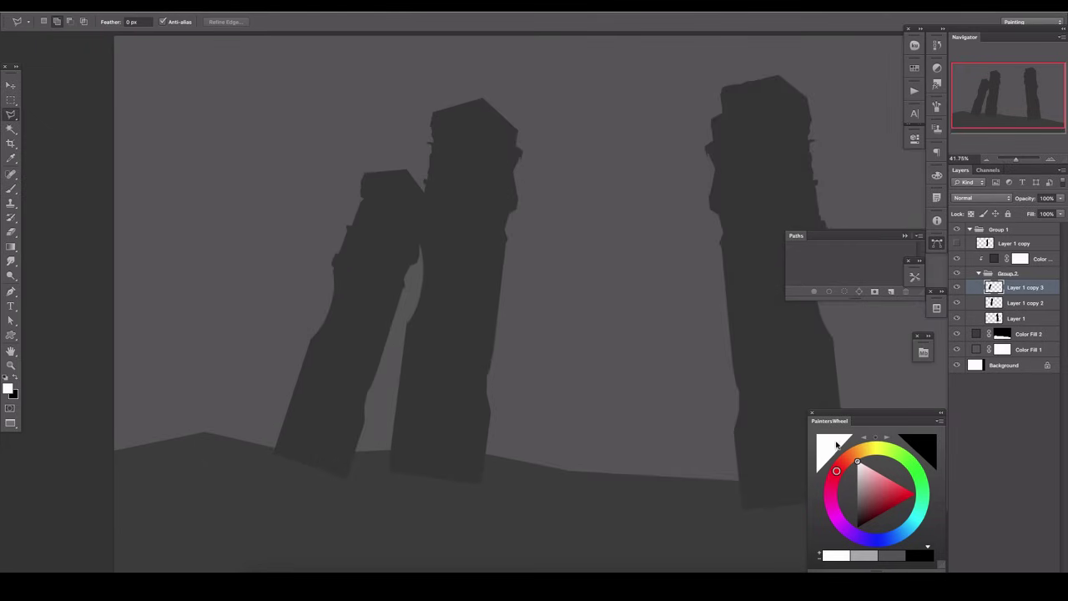
key("Tab")
key("Tab")
left_click_drag(751, 383, 699, 291)
scroll(700, 291, "up", 3)
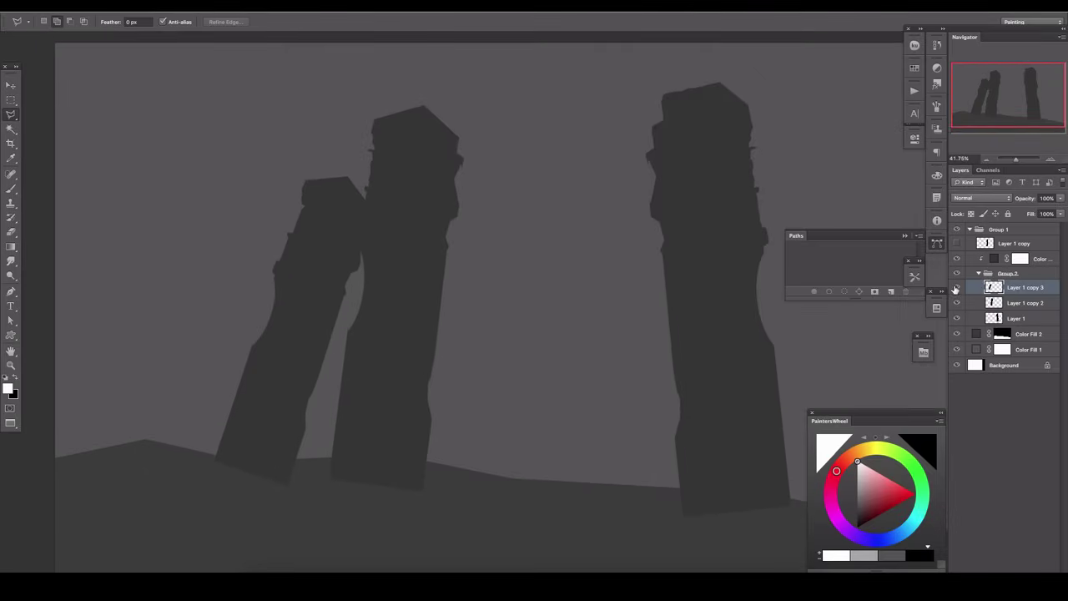
left_click(979, 273)
key("ctrl+shift+alt+n")
key("ctrl+g")
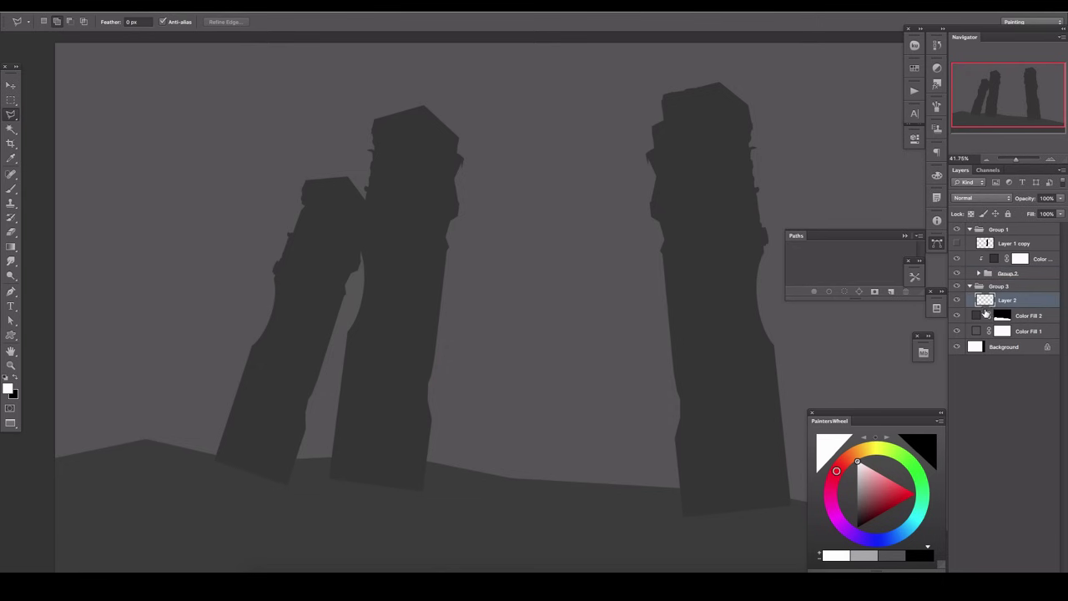
Step: Draw a mid-scene pillar with the Custom Shape tool and clip a dark grey Solid Color fill to it
key("u")
left_click(350, 21)
left_click(317, 145)
scroll(391, 212, "down", 3)
left_click_drag(577, 192, 584, 201)
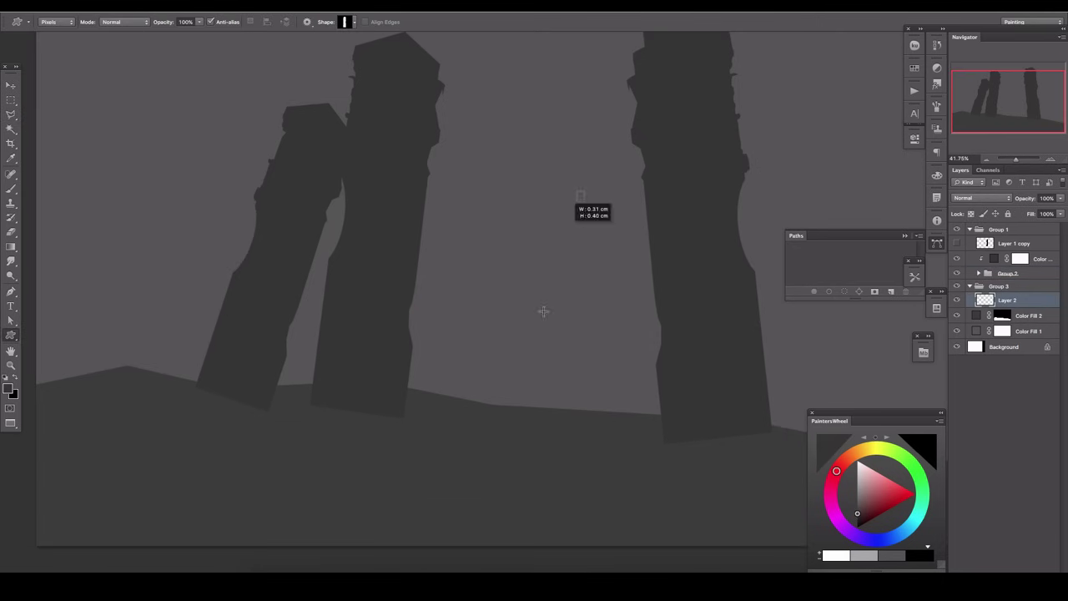
left_click_drag(543, 311, 517, 432)
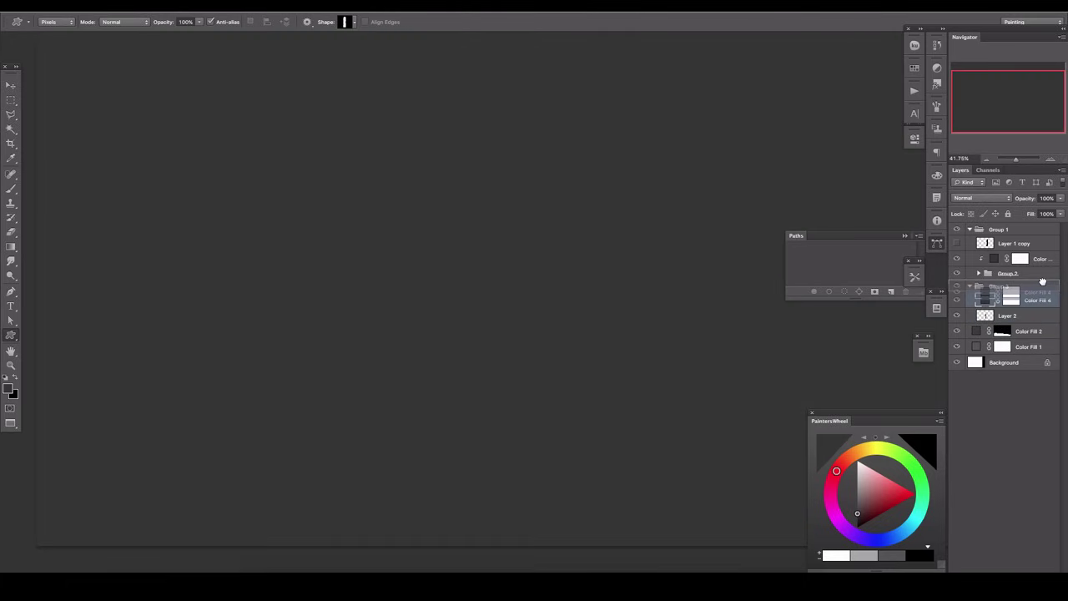
left_click_drag(1037, 300, 1030, 287)
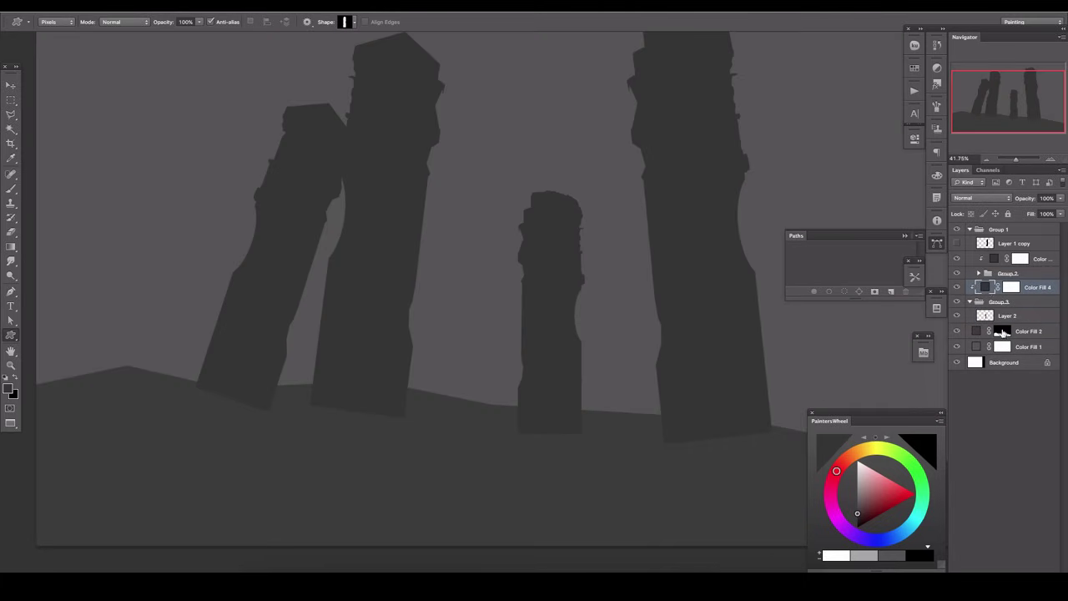
double_click(984, 287)
left_click(741, 476)
left_click(972, 358)
left_click(1007, 315)
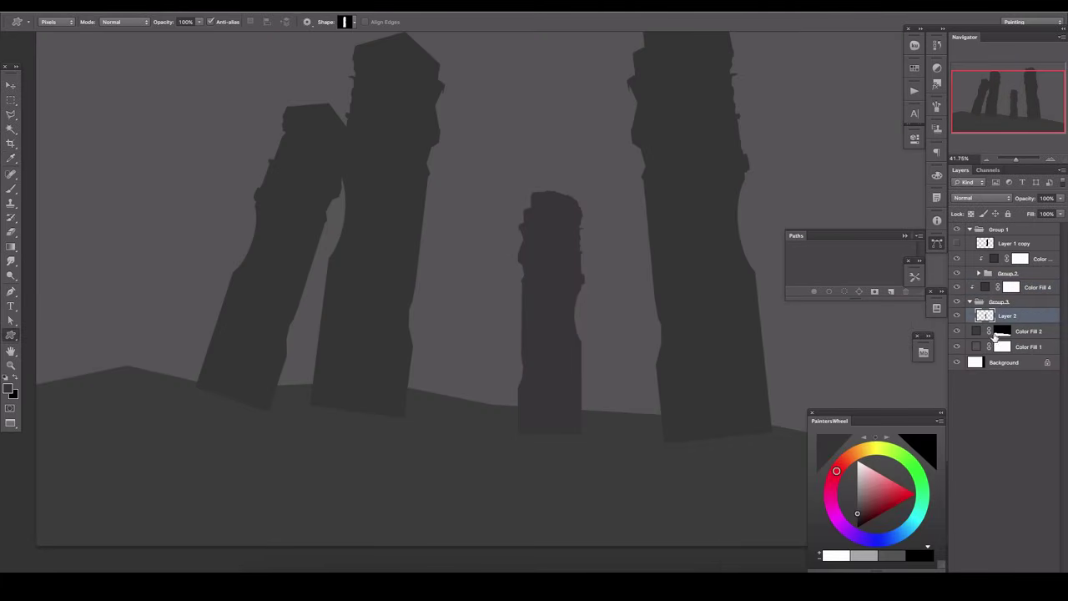
Step: Shift the middle pillar left, cut its top flat, and trim a sliver off its right edge
key("v")
scroll(534, 250, "up", 2)
left_click_drag(567, 298, 494, 295)
key("l")
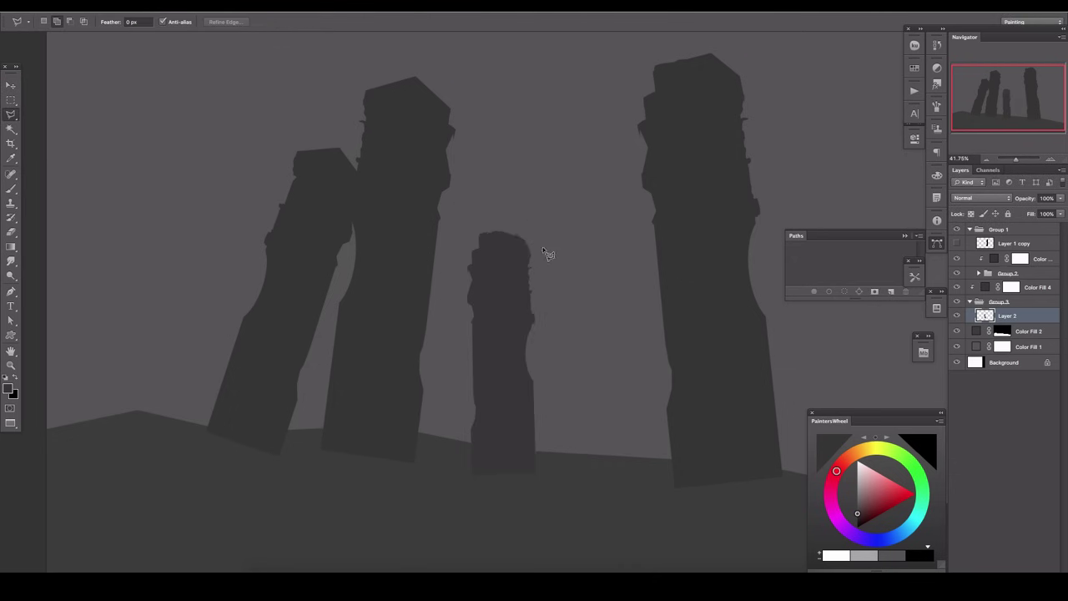
left_click(534, 244)
left_click(543, 214)
left_click(451, 213)
left_click(458, 248)
key("Delete")
key("ctrl+d")
double_click(528, 455)
key("Delete")
key("ctrl+d")
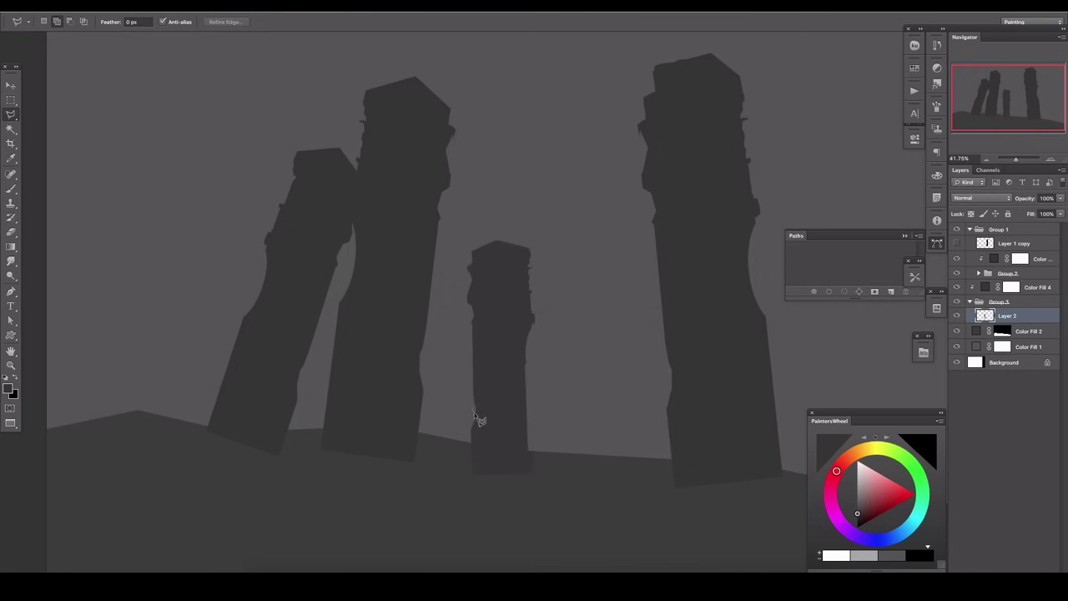
Step: Duplicate the middle pillar and place the upright copy beside the right pillar
scroll(348, 194, "right", 2)
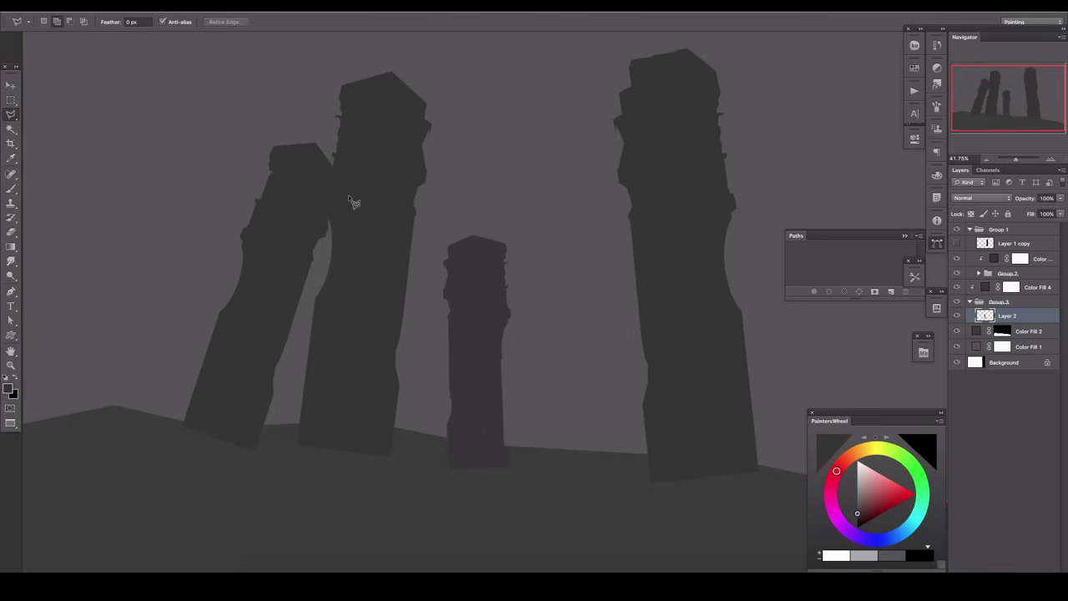
key("v")
key("ctrl+j")
mouse_move(465, 278)
left_mouse_down()
mouse_move(558, 226)
mouse_move(604, 239)
mouse_move(591, 243)
left_mouse_up()
key("Return")
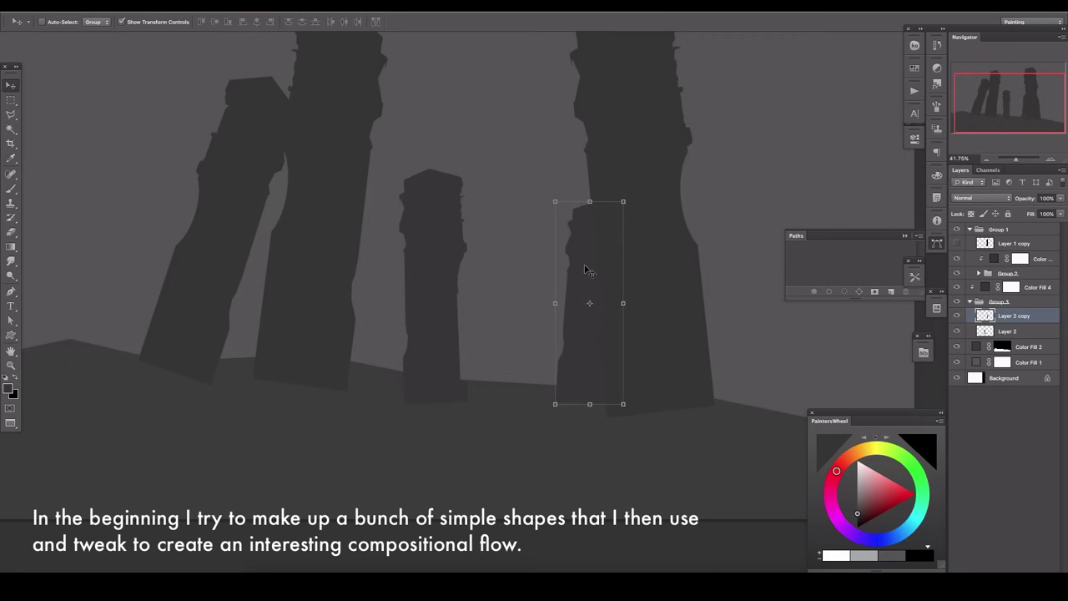
Step: Cut away the copied pillar's top and review the painting without panels
key("l")
double_click(663, 113)
key("Delete")
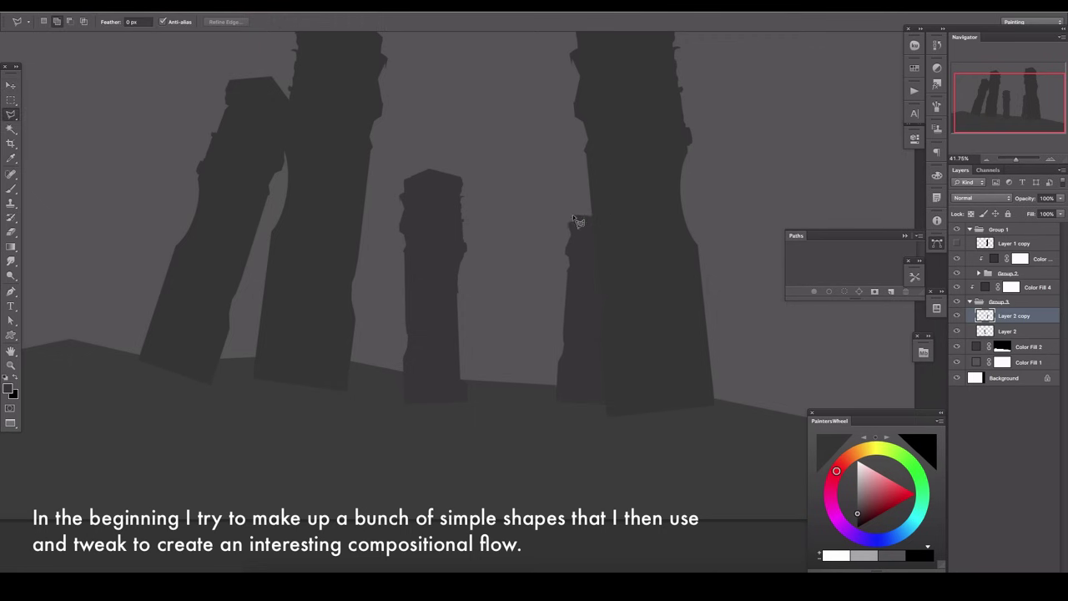
key("Tab")
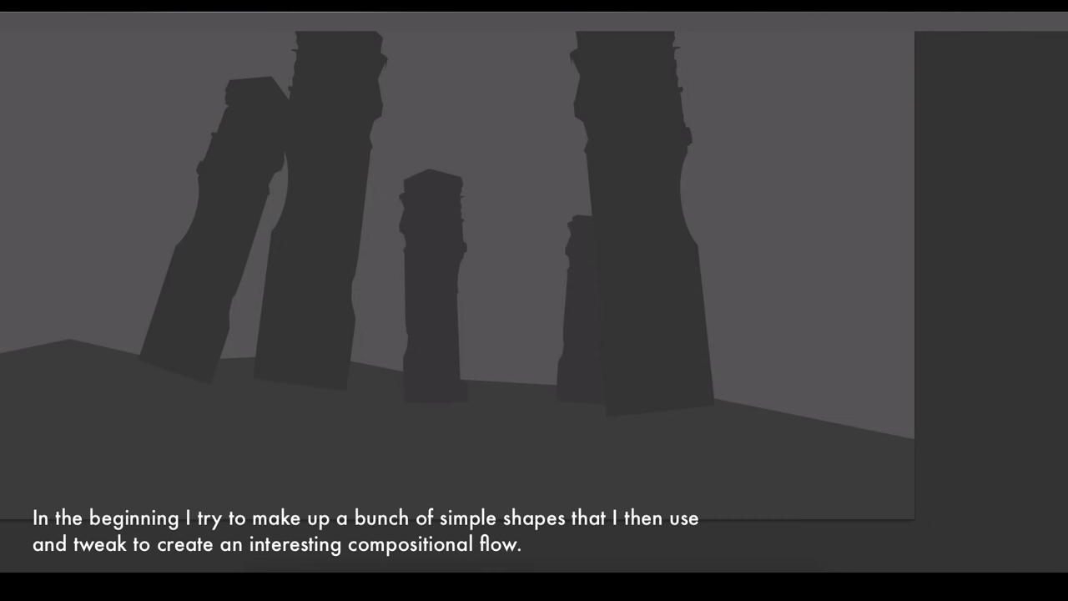
key("Tab")
key("Tab")
key("Tab")
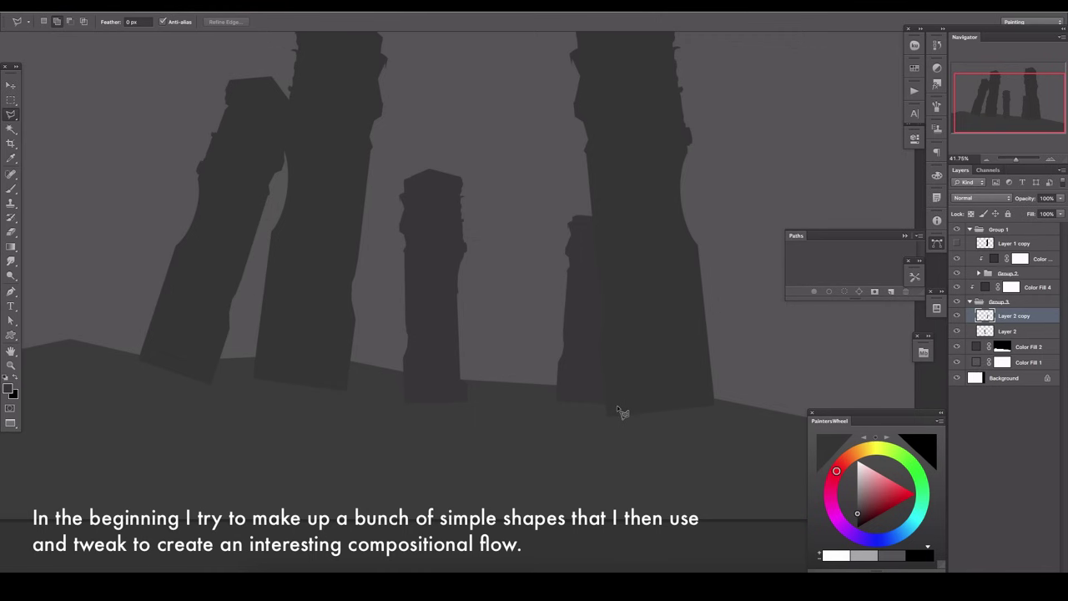
Step: Duplicate the pillar, place the copy at the left, and cut off its rounded top
left_click(974, 330)
key("ctrl+j")
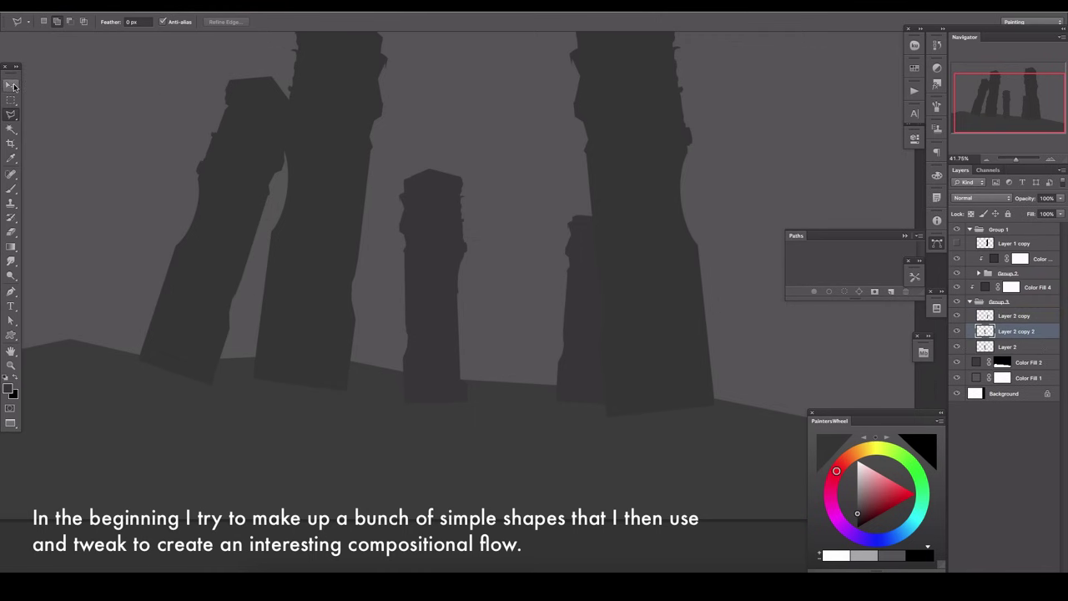
key("v")
mouse_move(425, 252)
left_mouse_down()
mouse_move(242, 271)
mouse_move(219, 231)
left_mouse_up()
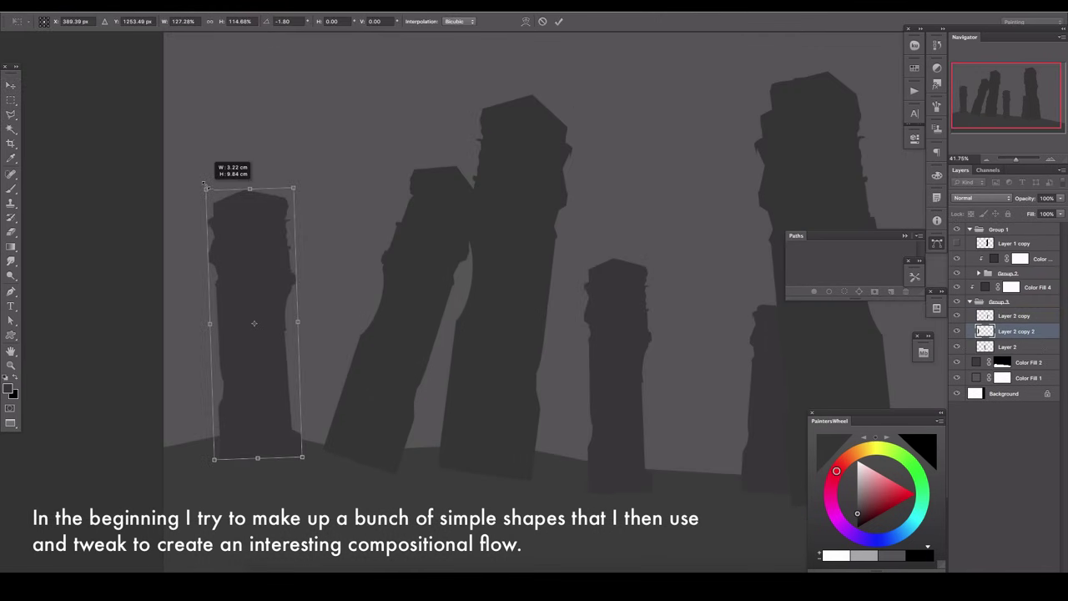
left_click_drag(301, 236, 238, 209)
key("l")
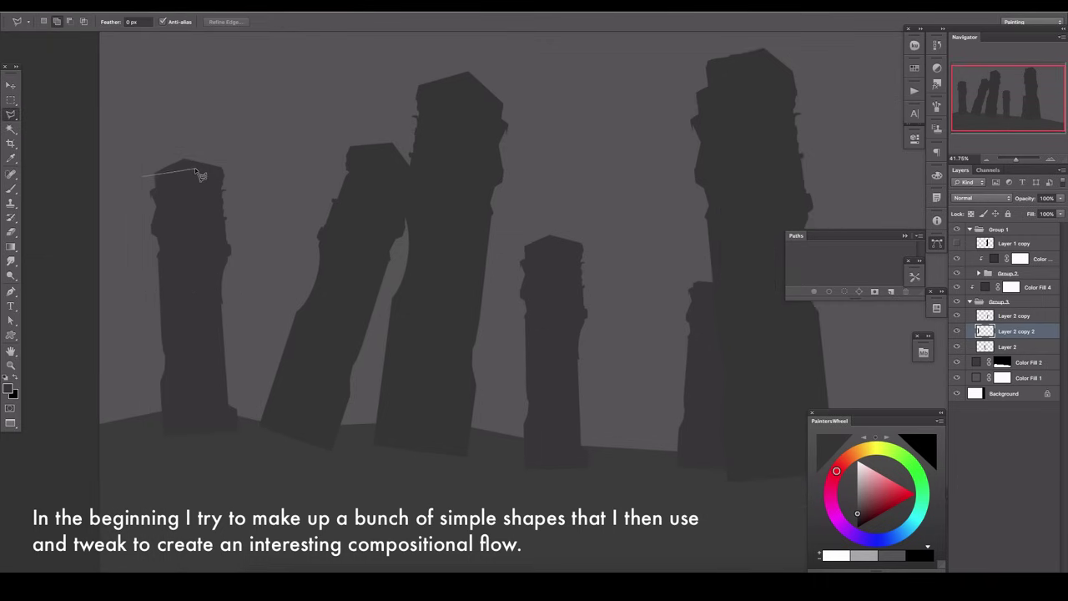
left_click(222, 183)
double_click(149, 96)
key("Delete")
Step: Add a new empty layer above the upper pillar layer
left_click_drag(680, 256, 495, 252)
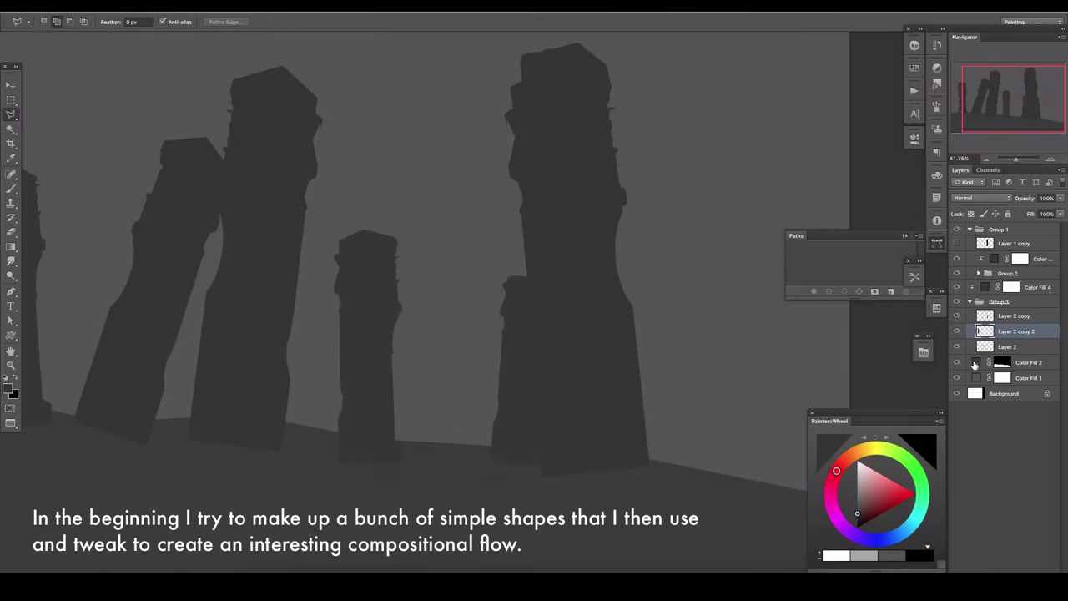
left_click(1022, 316)
key("ctrl+shift+alt+n")
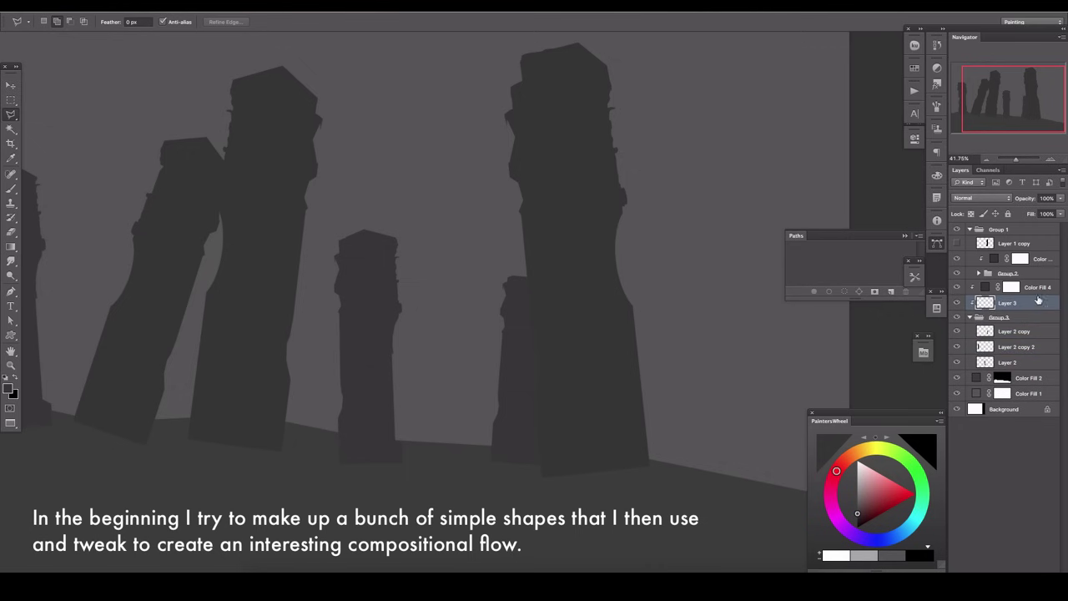
Step: Move the new layer above the colour fill and paint a large soft 30%-opacity haze across the pillars
left_click_drag(1004, 310, 1005, 281)
key("b")
left_click_drag(400, 136, 487, 78)
right_click(148, 266)
key("Escape")
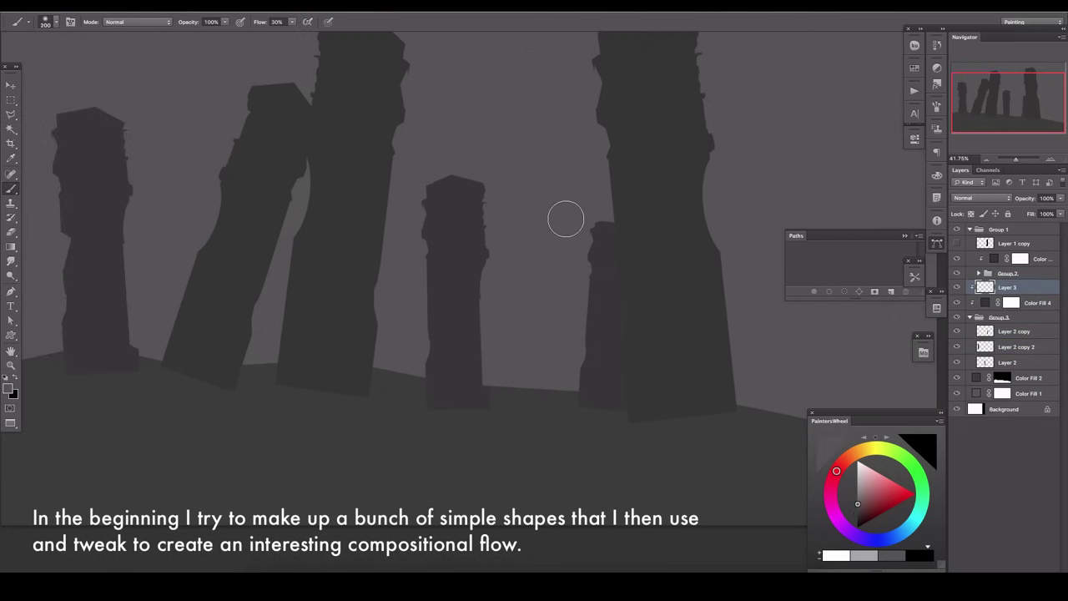
key("3")
key("bracketright")
key("bracketright")
key("bracketright")
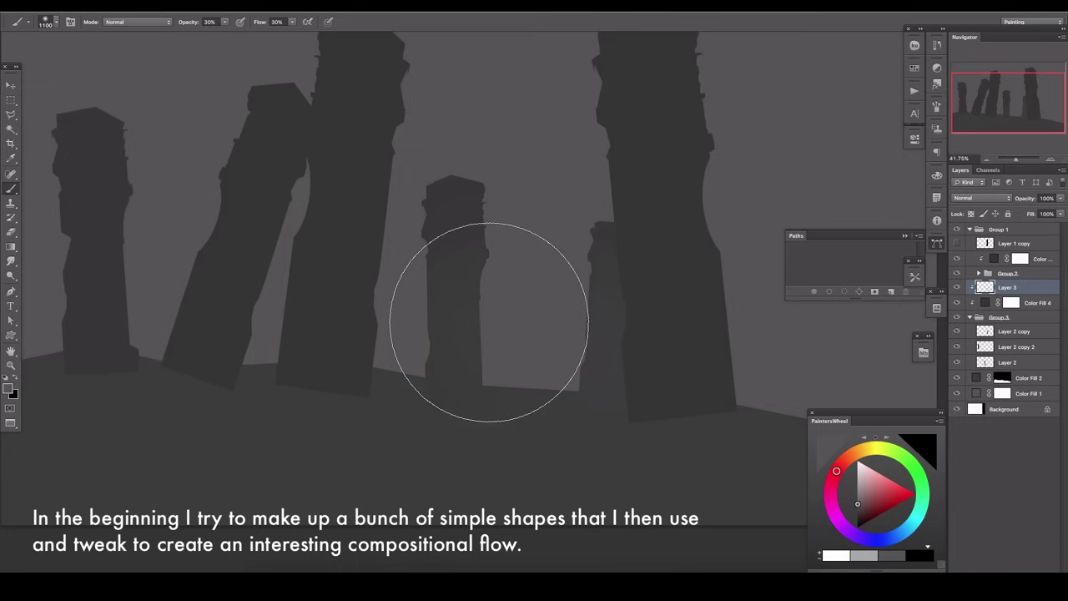
scroll(489, 322, "down", 2)
mouse_move(297, 243)
left_mouse_down()
mouse_move(617, 295)
mouse_move(679, 217)
left_mouse_up()
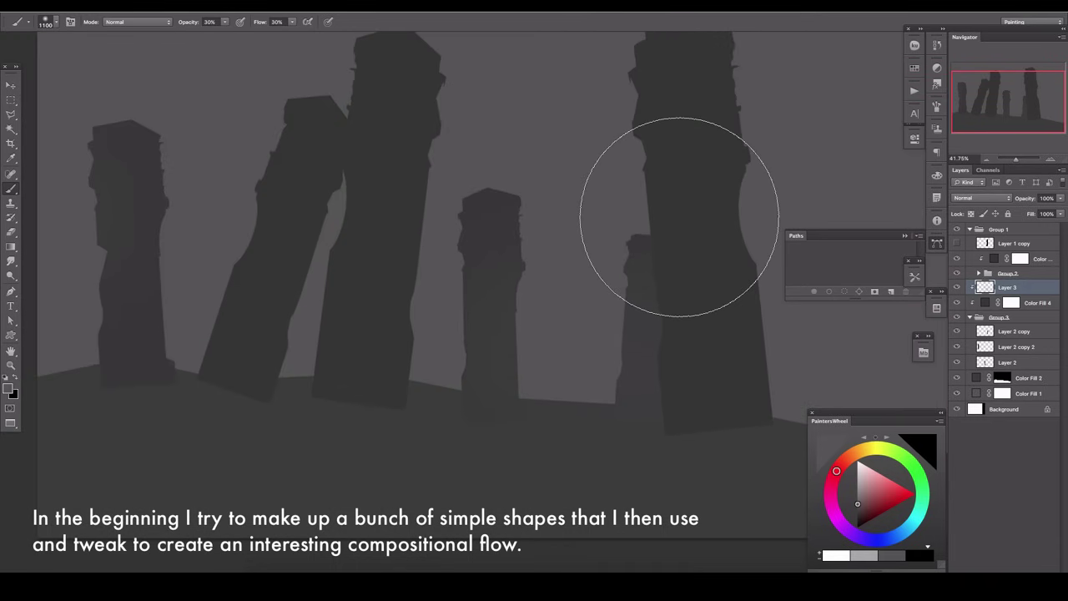
scroll(679, 217, "right", 2)
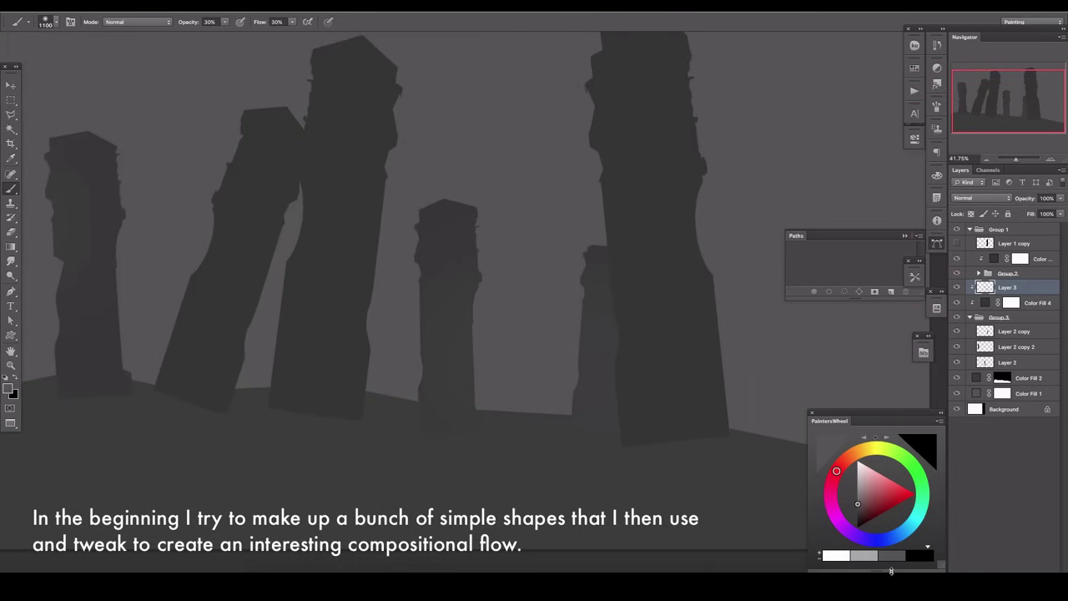
left_click(983, 365)
Step: Notch the middle pillar's side and move a pillar copy out to the right edge
key("l")
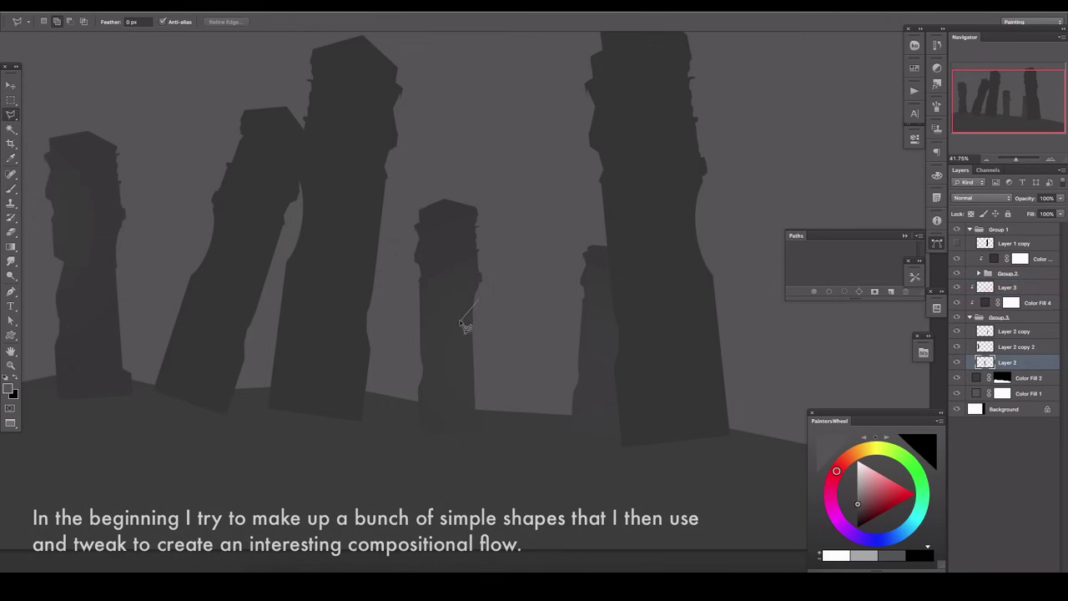
left_click_drag(477, 302, 492, 340)
key("ctrl+d")
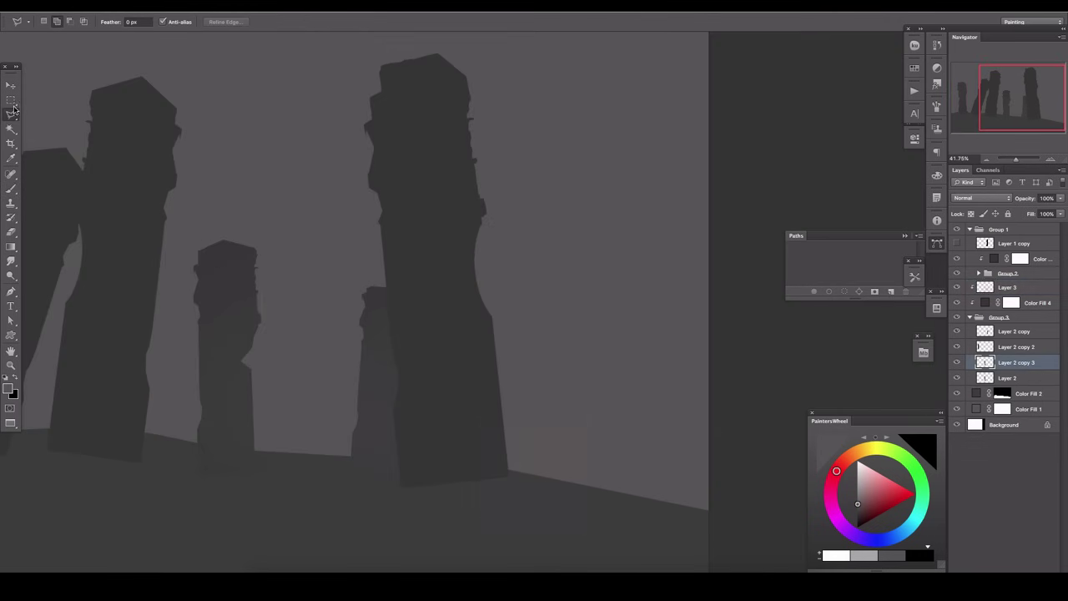
key("v")
mouse_move(622, 250)
left_mouse_down()
mouse_move(637, 219)
mouse_move(693, 356)
left_mouse_up()
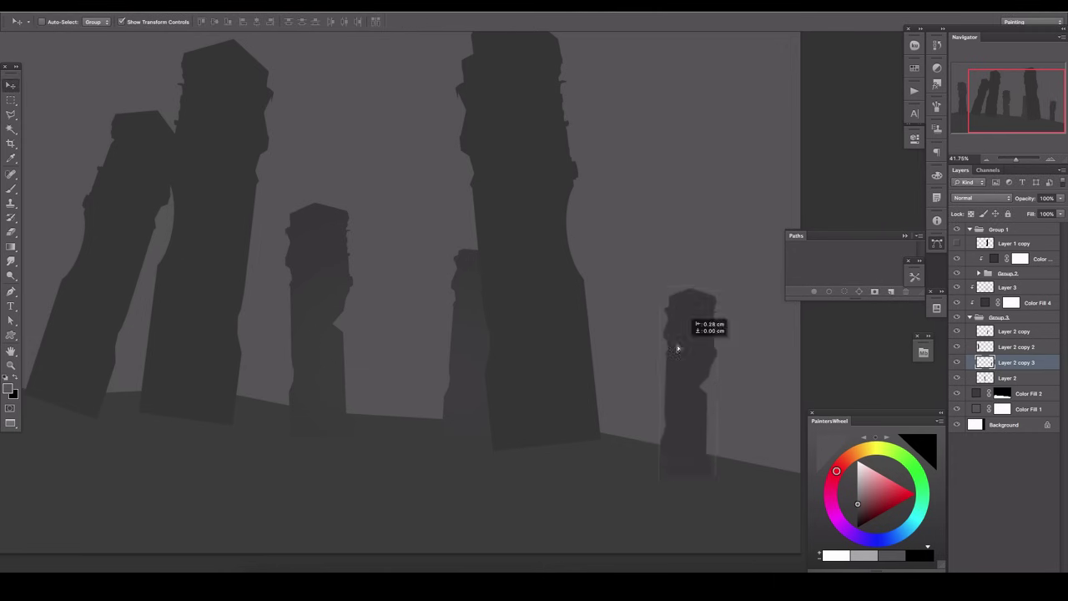
mouse_move(667, 289)
left_mouse_down()
mouse_move(650, 228)
mouse_move(613, 223)
mouse_move(621, 230)
left_mouse_up()
Step: Try an extra copy of the right pillar, cancel it, and fit the painting in view
key("ctrl+j")
key("ctrl+t")
left_click_drag(622, 289, 591, 273)
key("Escape")
key("ctrl+plus")
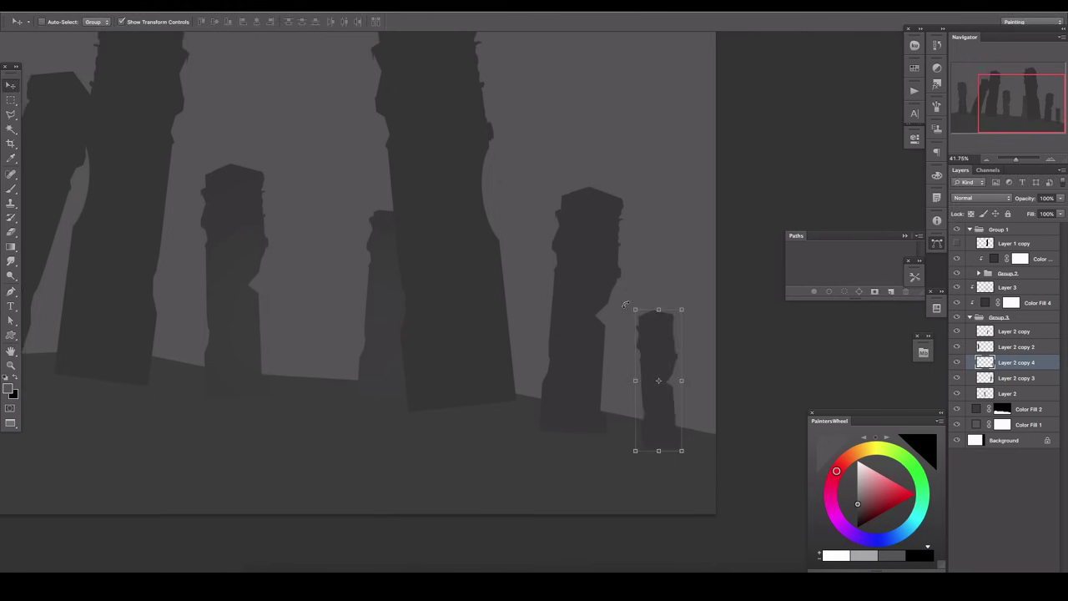
key("Delete")
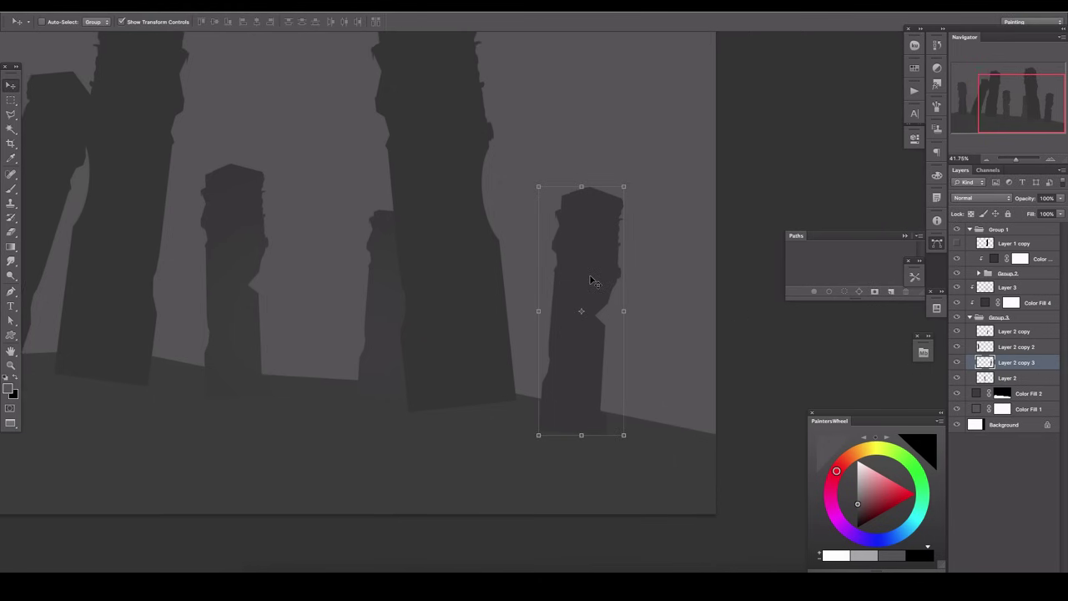
key("ctrl+0")
Step: Raise the left pillar slightly and add a new empty layer above the haze layer
left_click(493, 334, "ctrl")
left_click(103, 193, "ctrl")
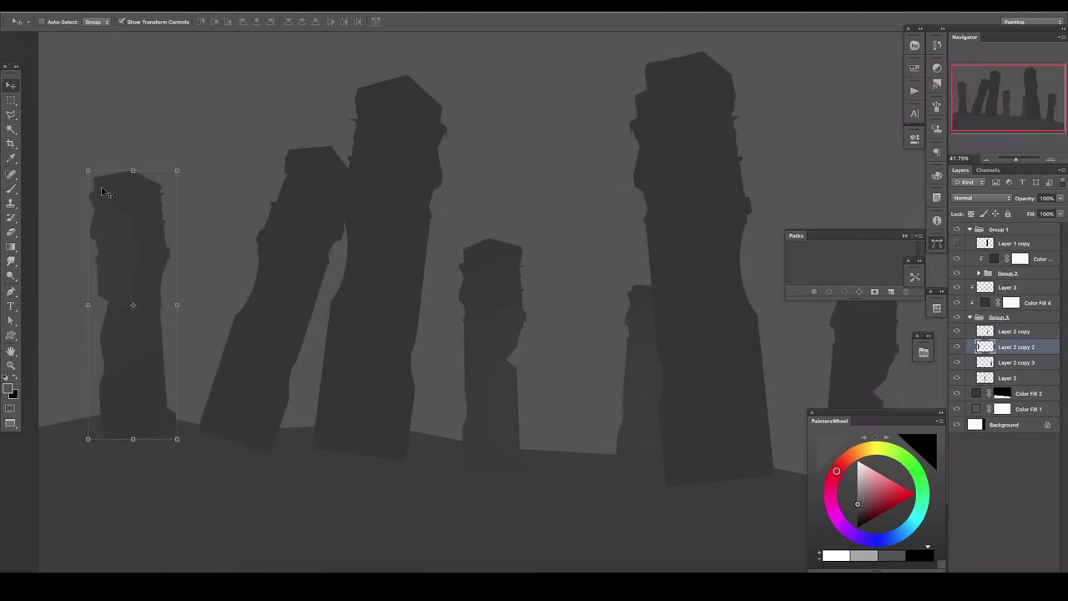
left_click_drag(148, 279, 148, 258)
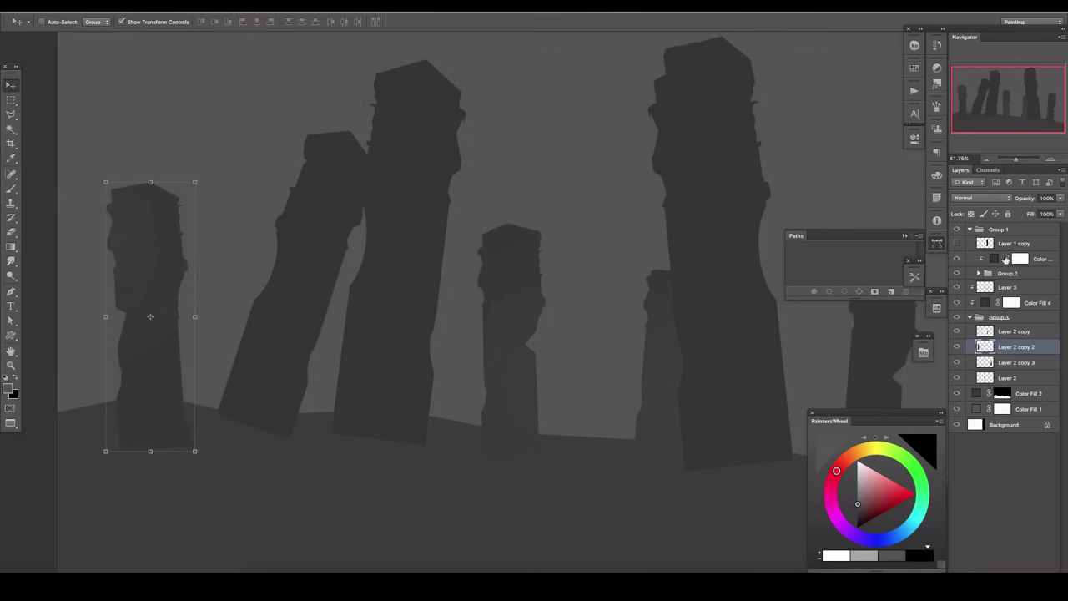
left_click(1005, 259)
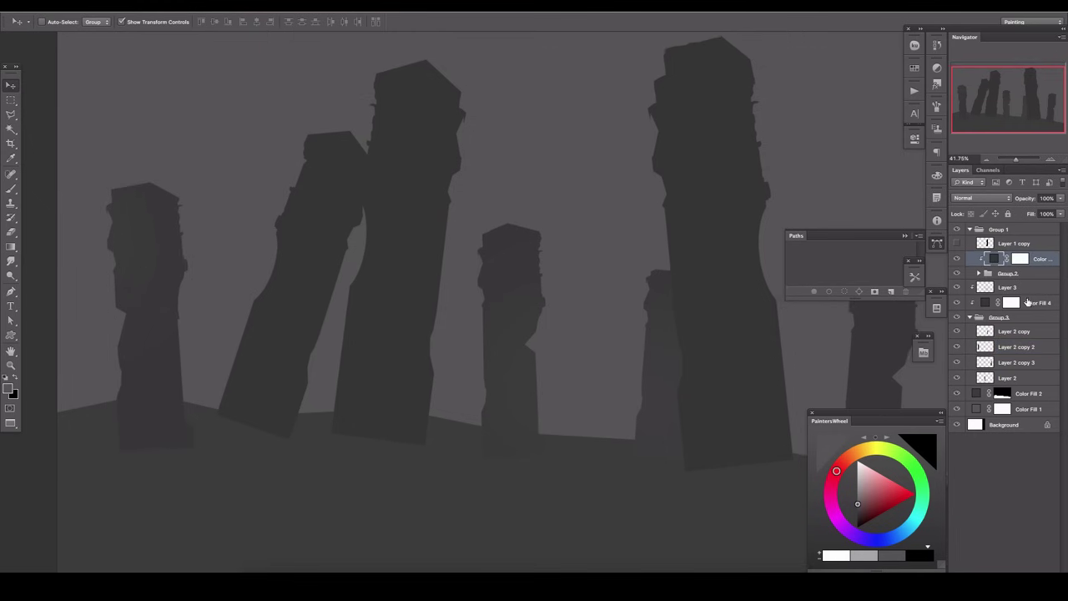
left_click(1018, 287)
key("ctrl+shift+alt+n")
left_click_drag(680, 339, 621, 280)
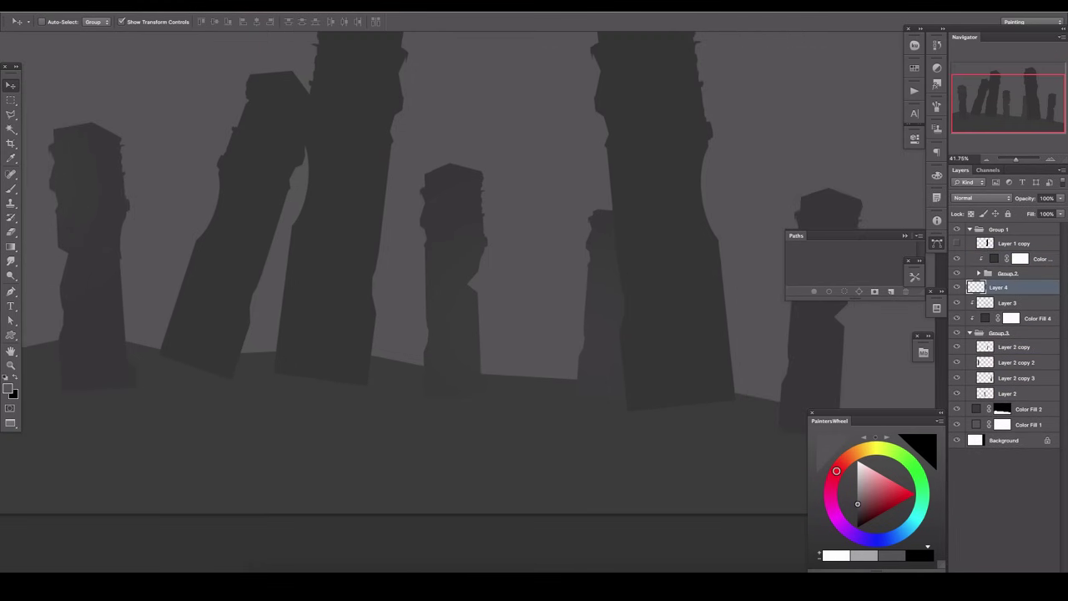
Step: Outline a low slab shape at the pillar bases with the Polygonal Lasso
key("Tab")
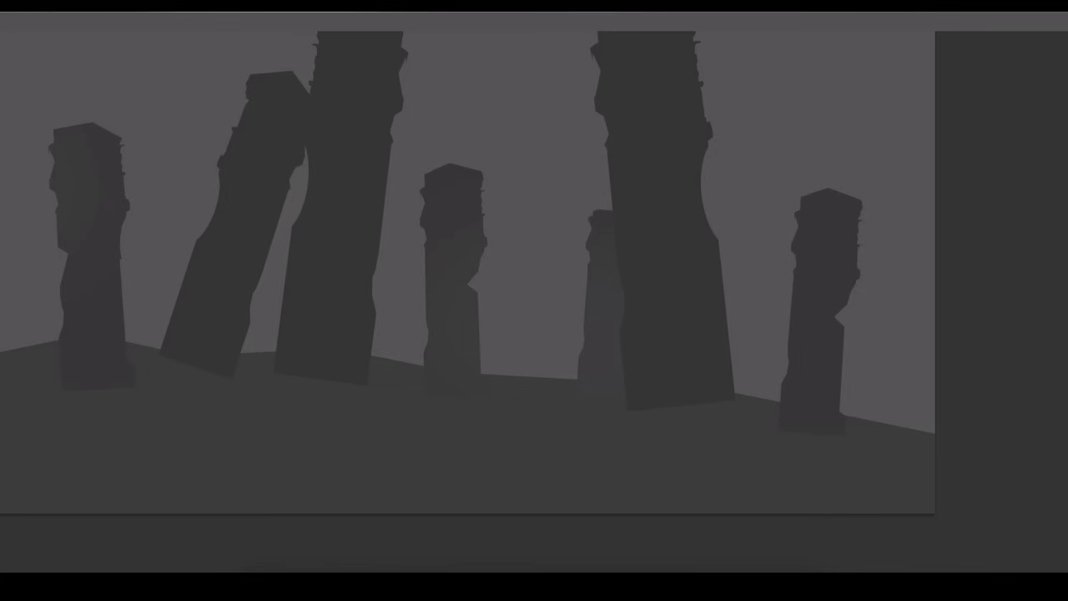
key("Tab")
key("Tab")
key("Tab")
key("l")
key("b")
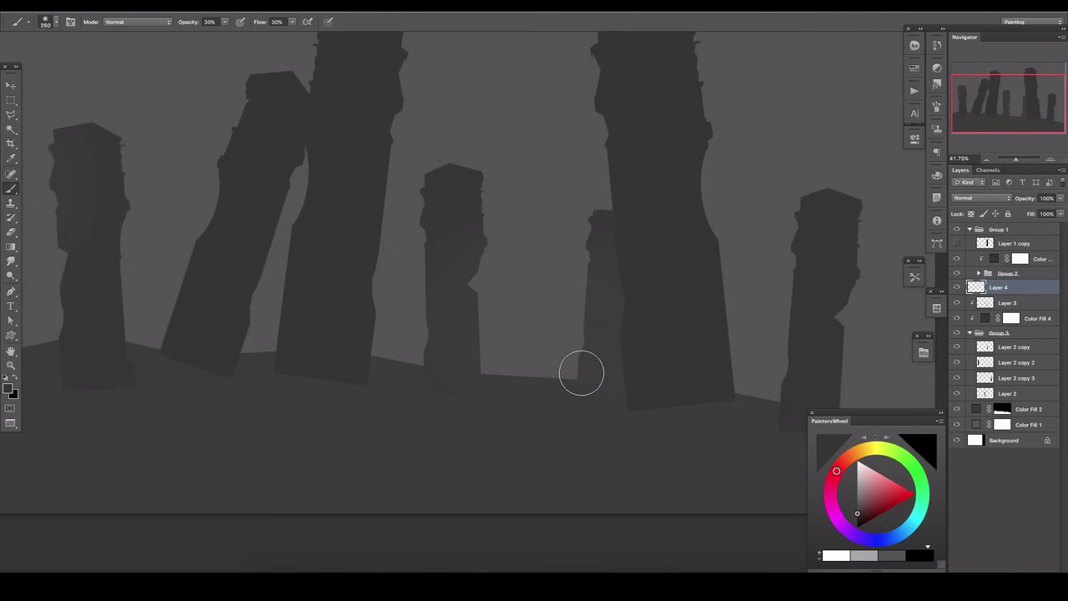
key("l")
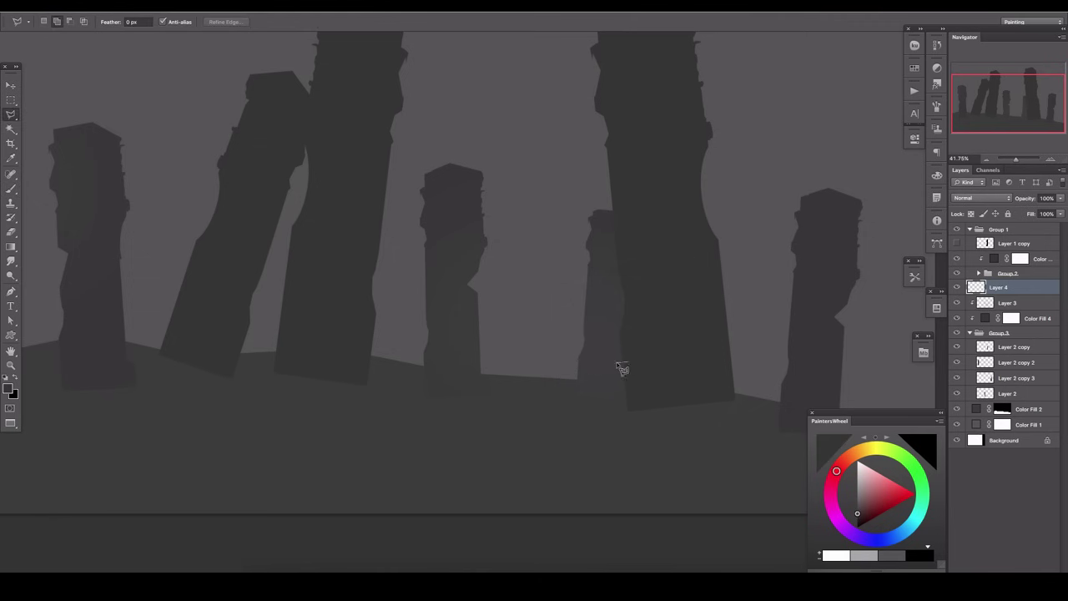
left_click(475, 351)
left_click(627, 404)
left_click(625, 362)
Step: Paint the slab selection at 100% opacity and flow, then deselect
key("b")
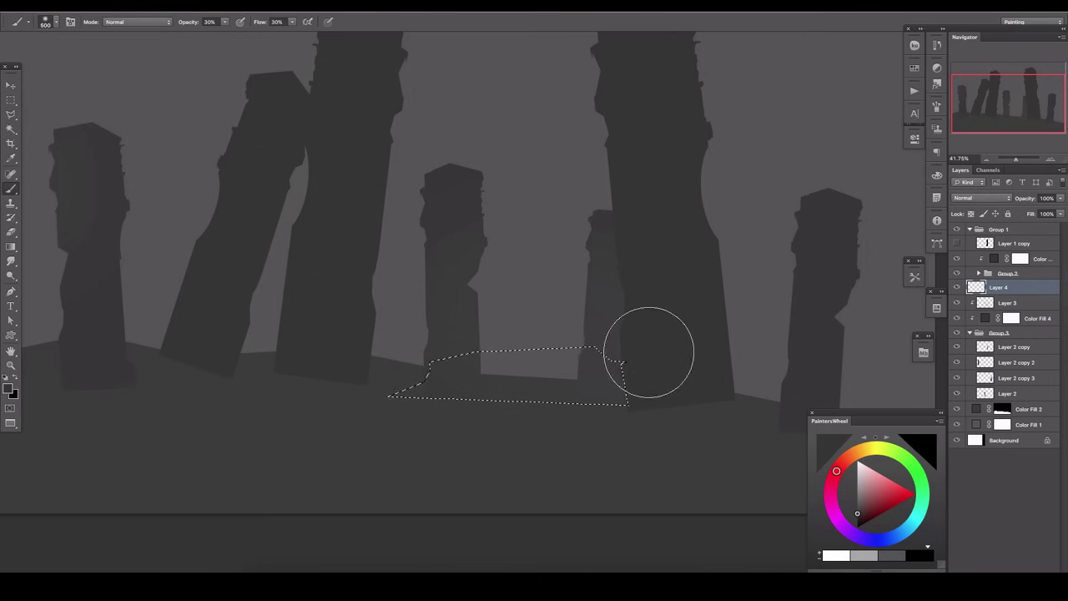
key("0")
key("shift+0")
left_click_drag(739, 309, 417, 406)
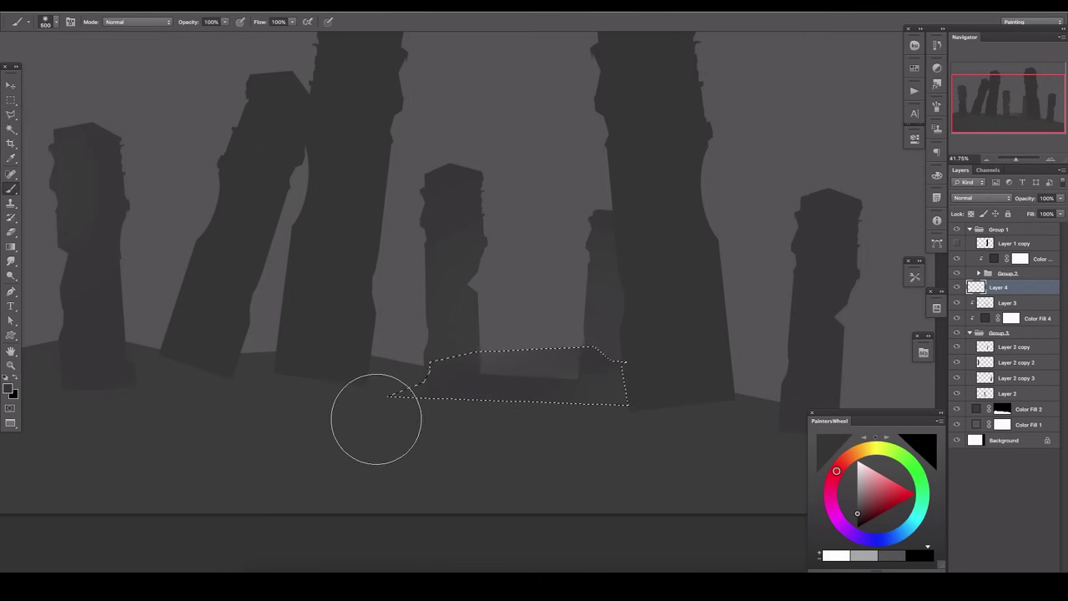
key("bracketleft")
key("bracketleft")
key("ctrl+d")
left_click_drag(476, 175, 492, 201)
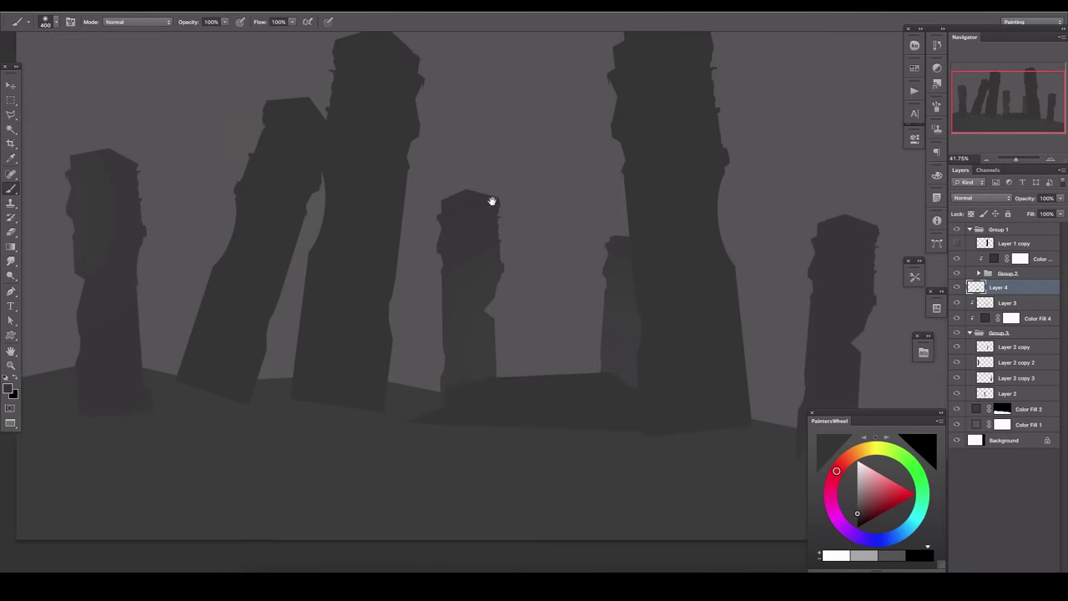
scroll(467, 255, "down", 1)
Step: Flip the canvas horizontally and nudge the left pillar up
key("ctrl+shift+h")
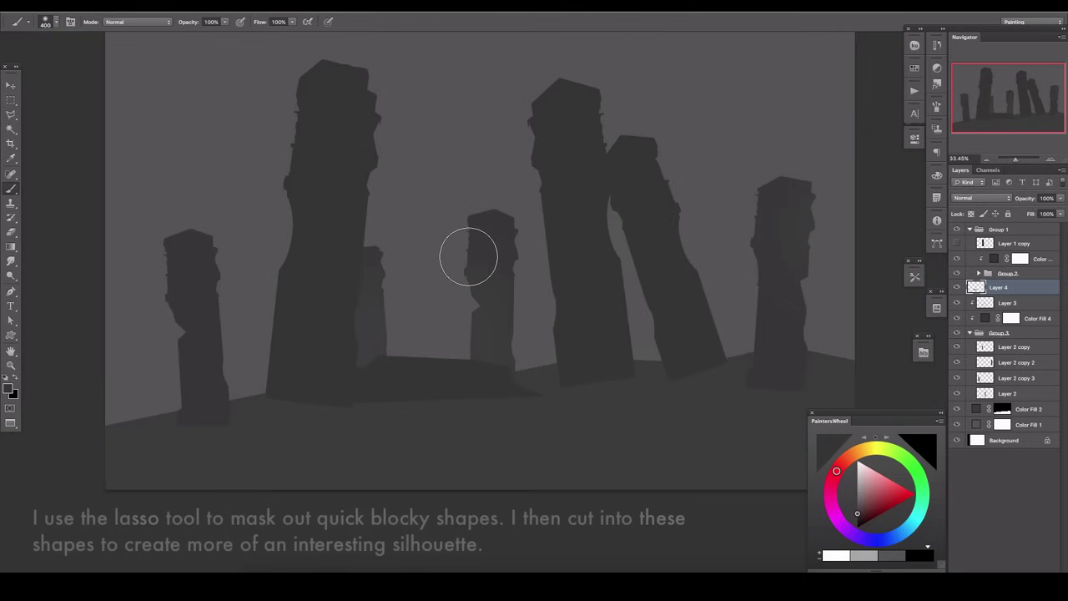
key("v")
mouse_move(219, 280)
left_mouse_down()
mouse_move(222, 229)
mouse_move(224, 249)
left_mouse_up()
Step: Edit the ground fill's mask at the lower left and add a new empty layer
left_click(1001, 409)
key("l")
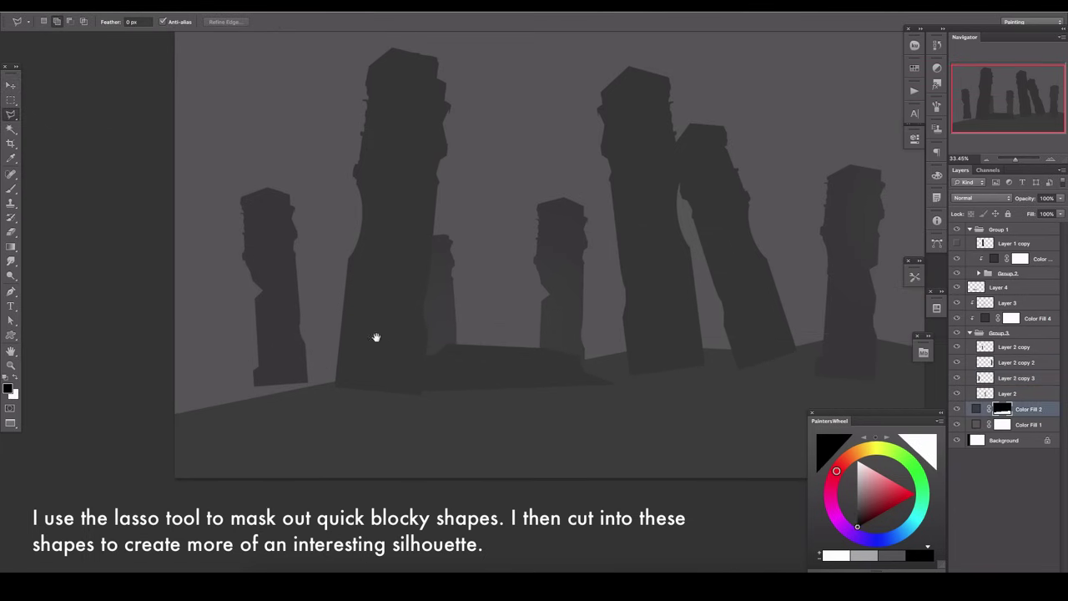
mouse_move(390, 373)
left_mouse_down()
mouse_move(107, 433)
mouse_move(390, 373)
left_mouse_up()
key("b")
key("ctrl+d")
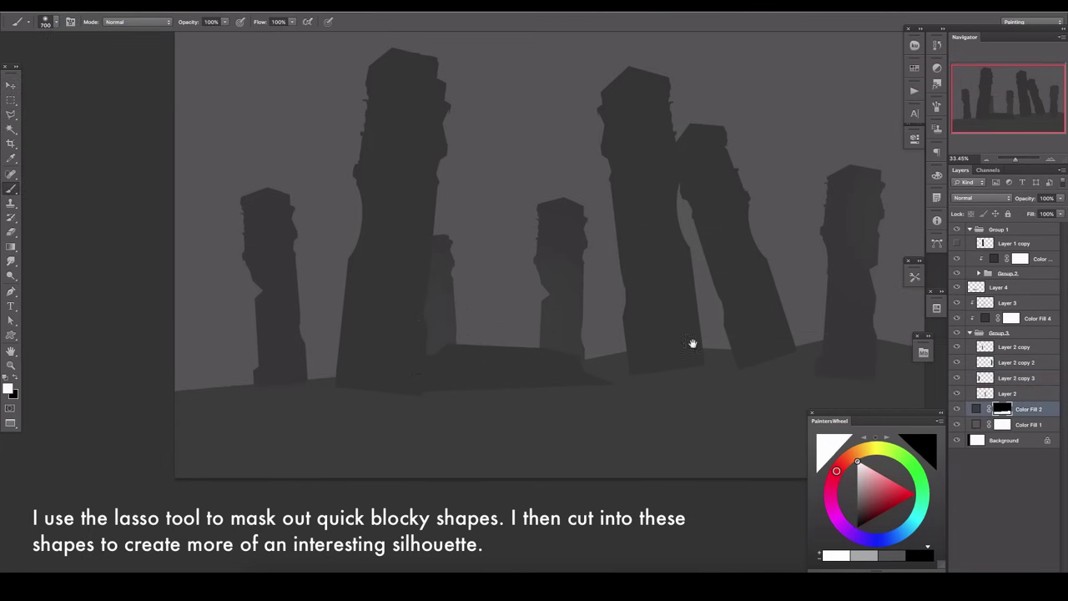
left_click_drag(692, 344, 450, 374)
left_click_drag(555, 375, 620, 240)
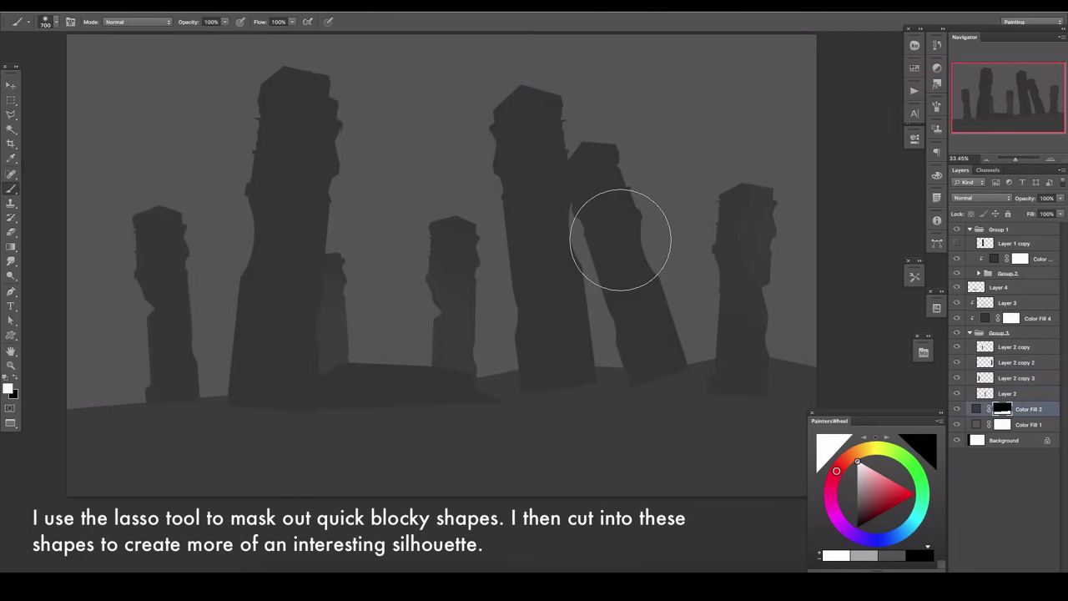
left_click(1027, 573)
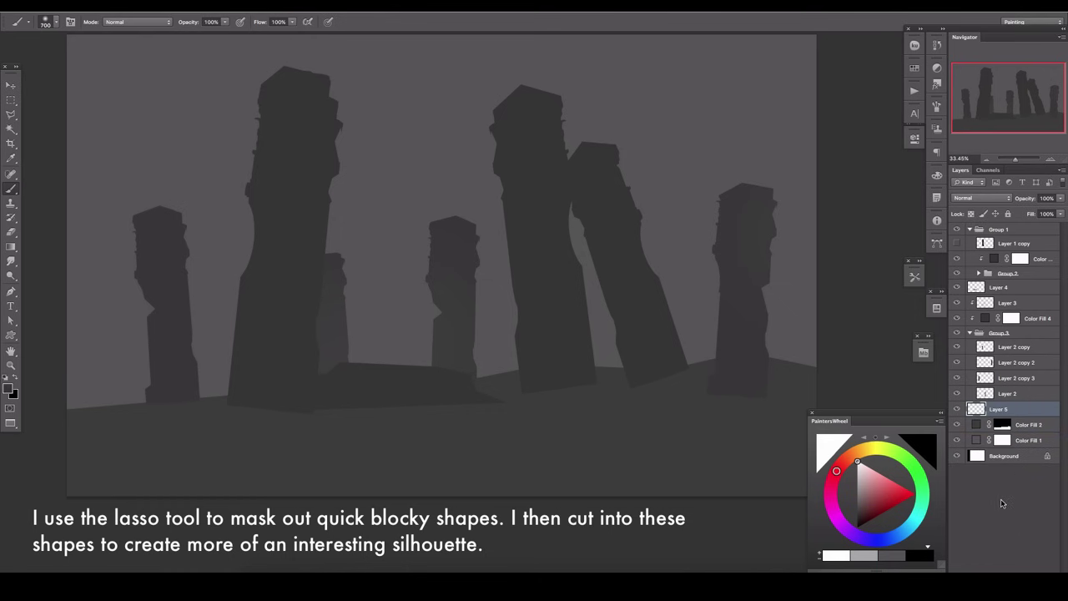
Step: Flip the canvas back and add a new layer inside its own group
key("h")
key("Tab")
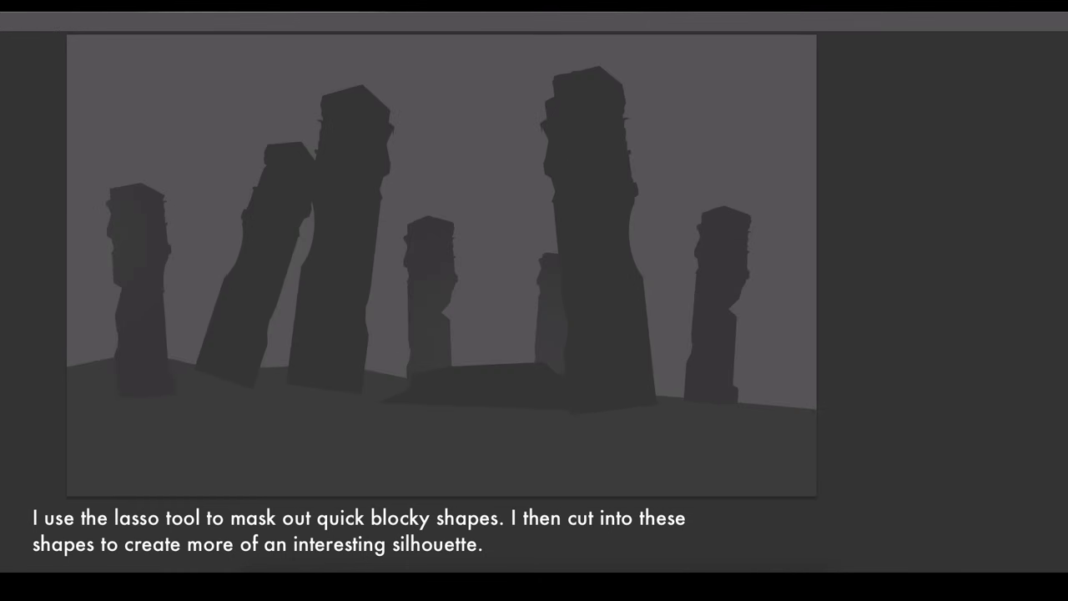
key("Tab")
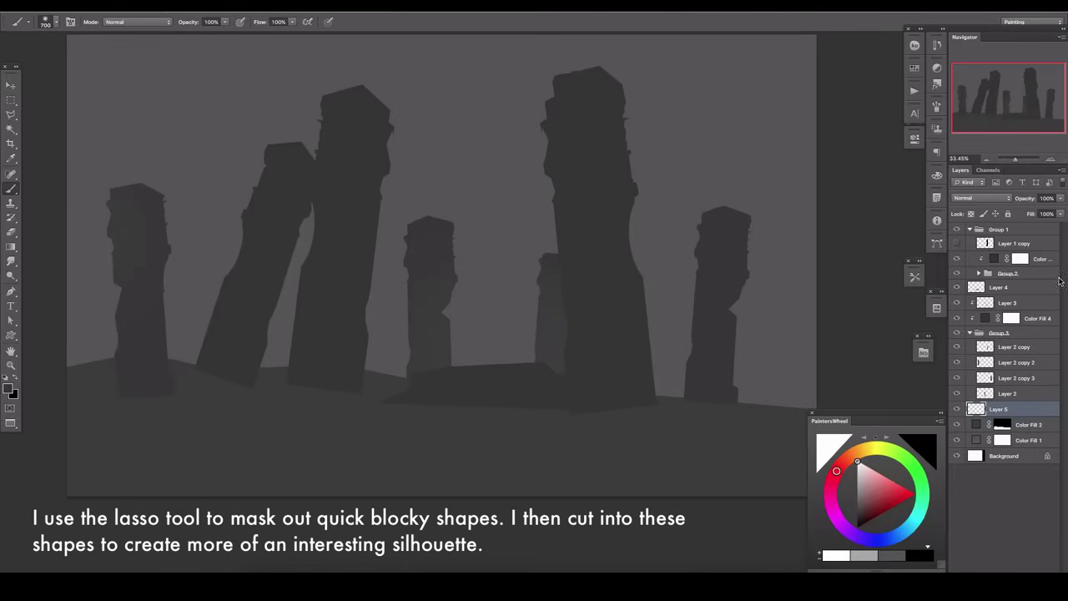
key("ctrl+alt+shift+n")
key("ctrl+g")
Step: Choose the tangled cloud-like custom shape and make Layer 6 active
key("u")
key("ctrl+bracketleft")
key("ctrl+bracketleft")
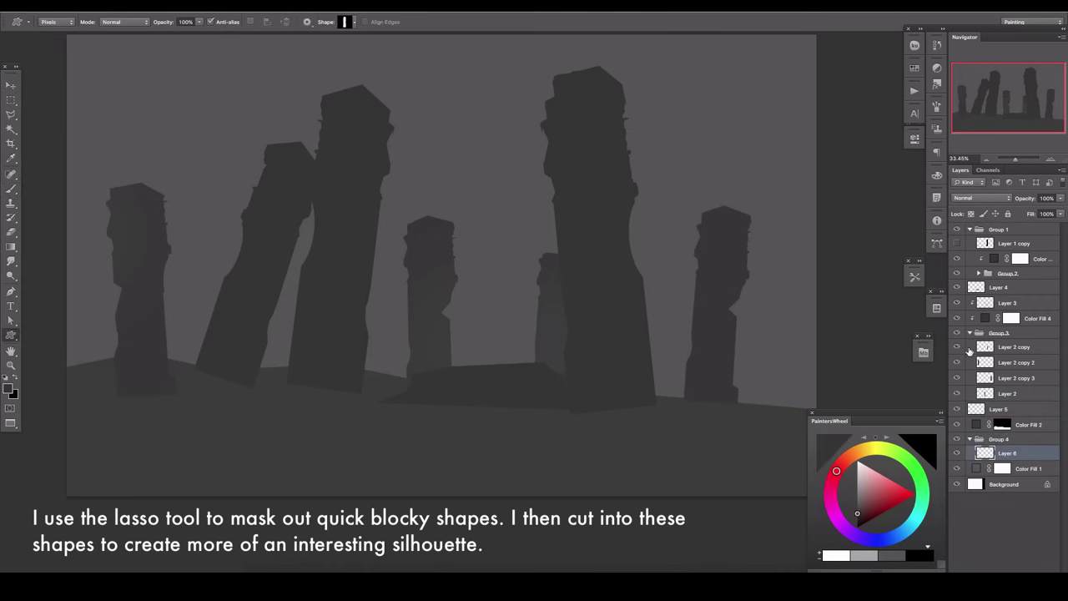
left_click(353, 22)
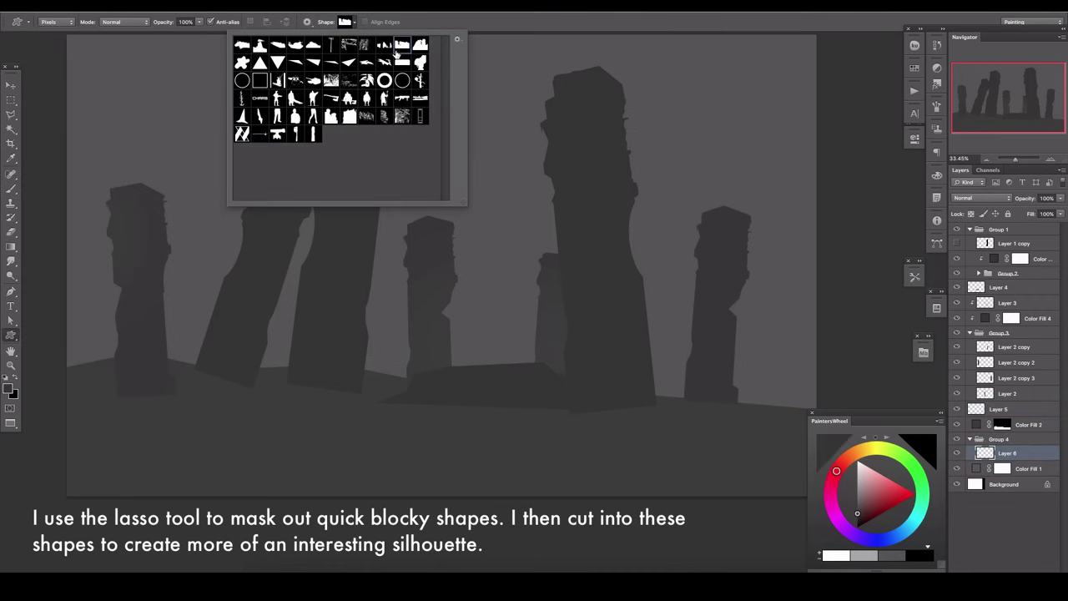
double_click(313, 45)
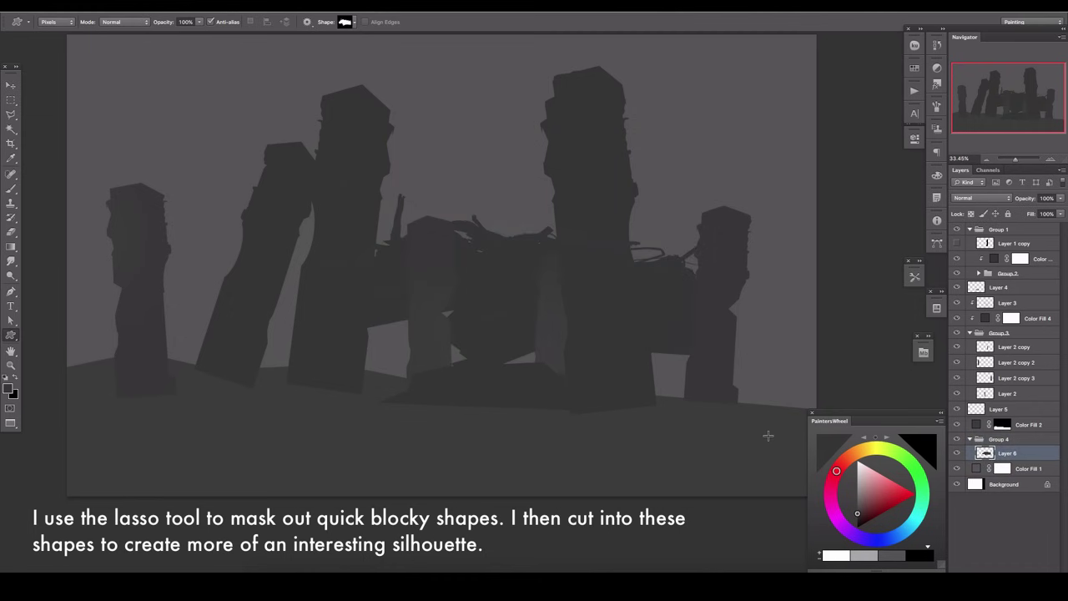
left_click(984, 453)
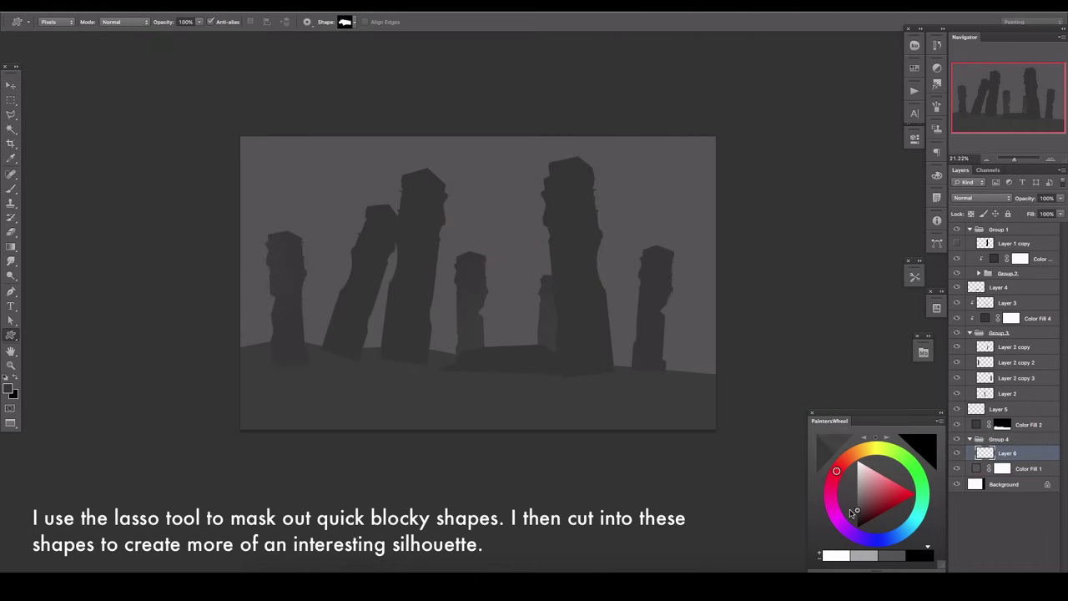
Step: Flip Layer 6 horizontally, enlarge and tilt it about -6°, and lower it to the horizon
key("v")
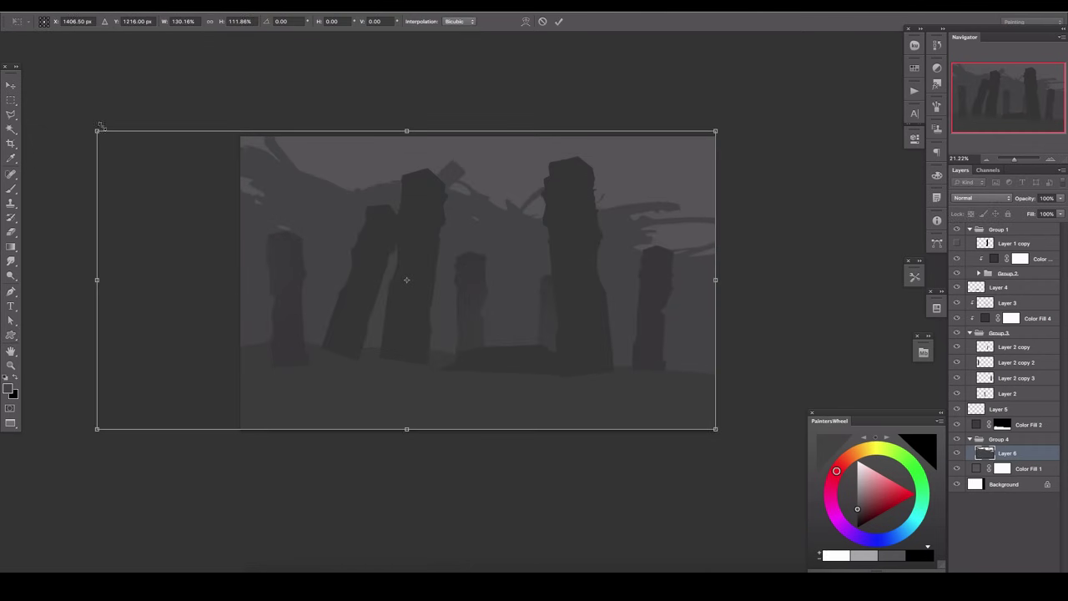
left_click(267, 386)
mouse_move(715, 131)
left_mouse_down()
mouse_move(823, 167)
mouse_move(751, 79)
left_mouse_up()
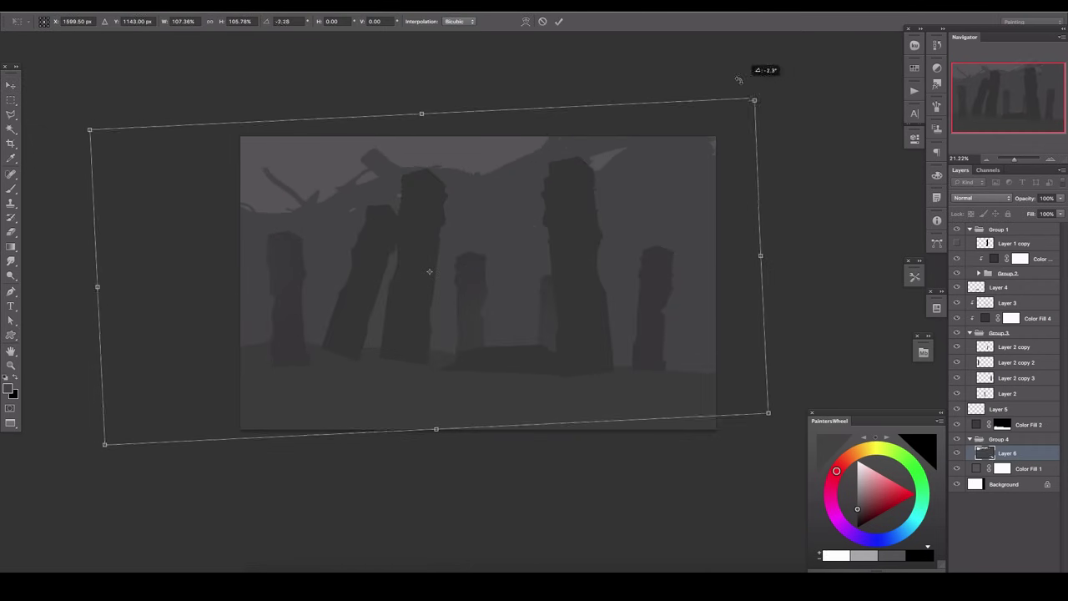
left_click_drag(433, 137, 436, 125)
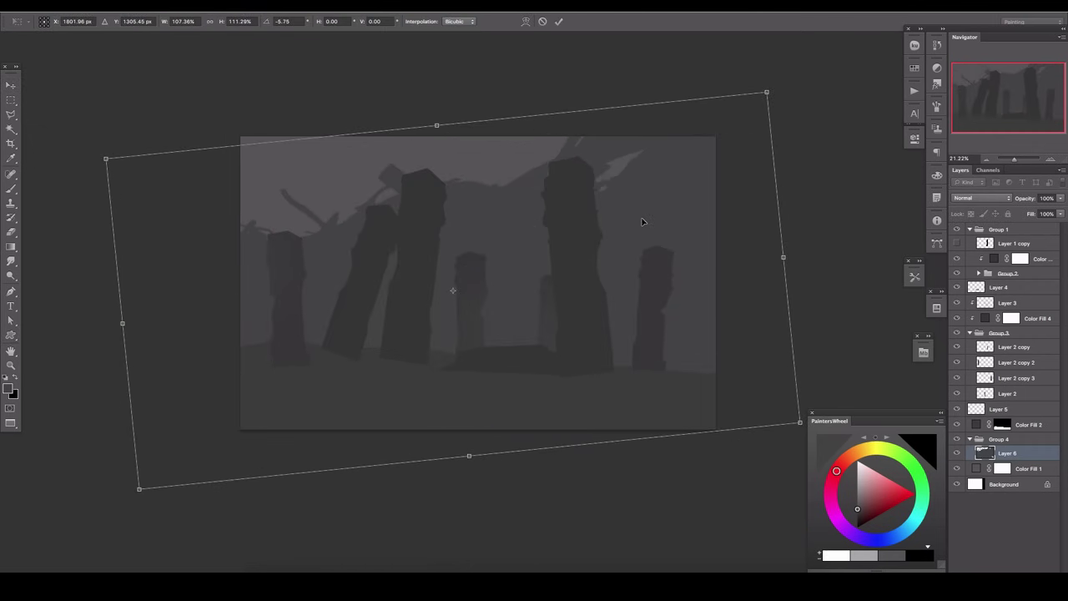
left_click_drag(645, 225, 636, 224)
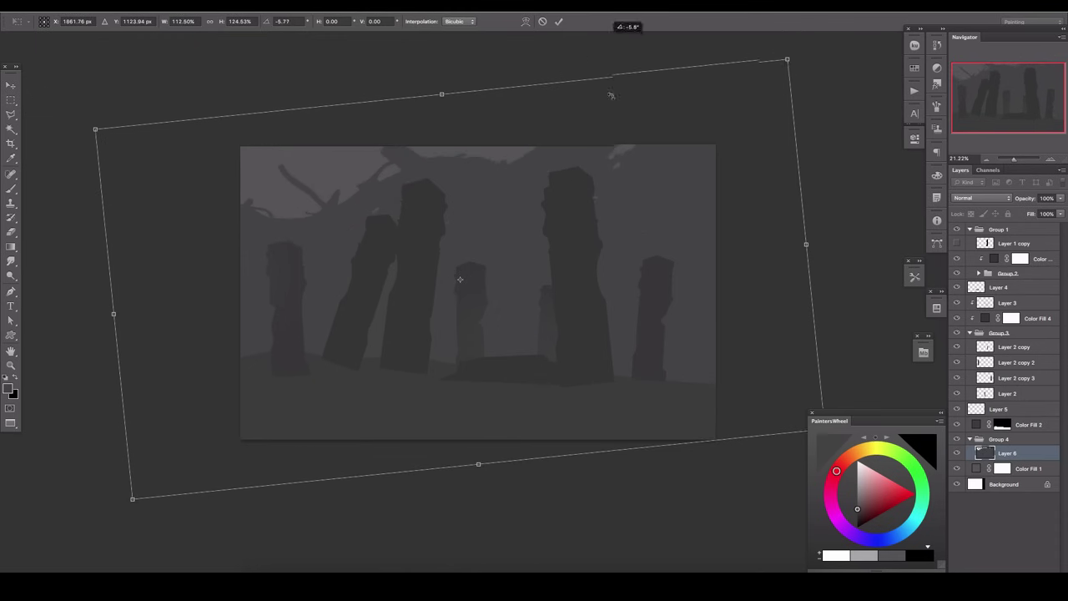
left_click_drag(476, 158, 472, 267)
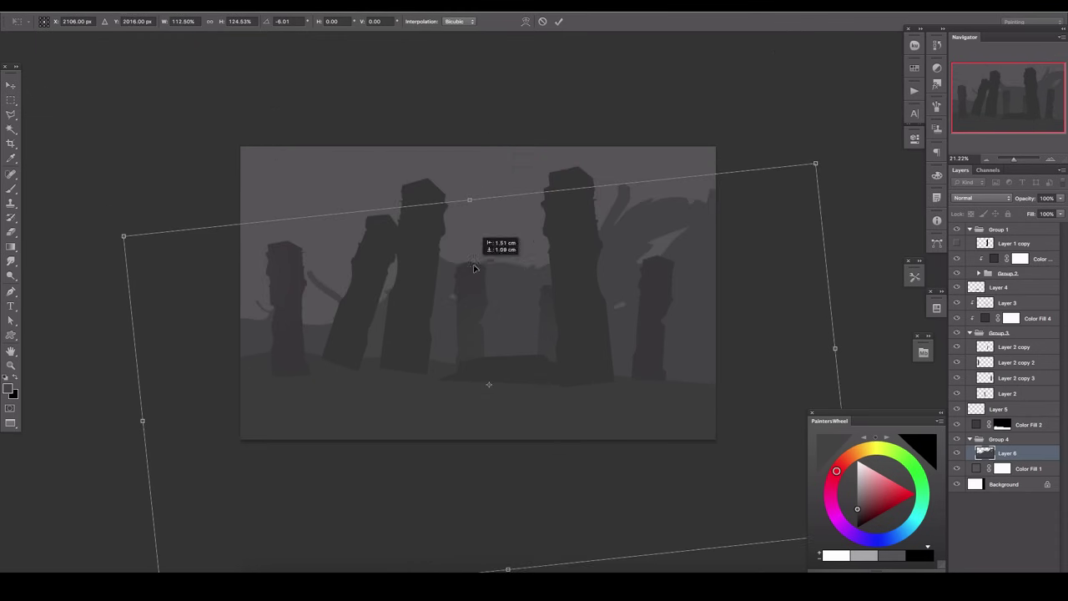
key("Return")
Step: Lighten the tangled layer with Hue/Saturation Lightness +4
key("ctrl+u")
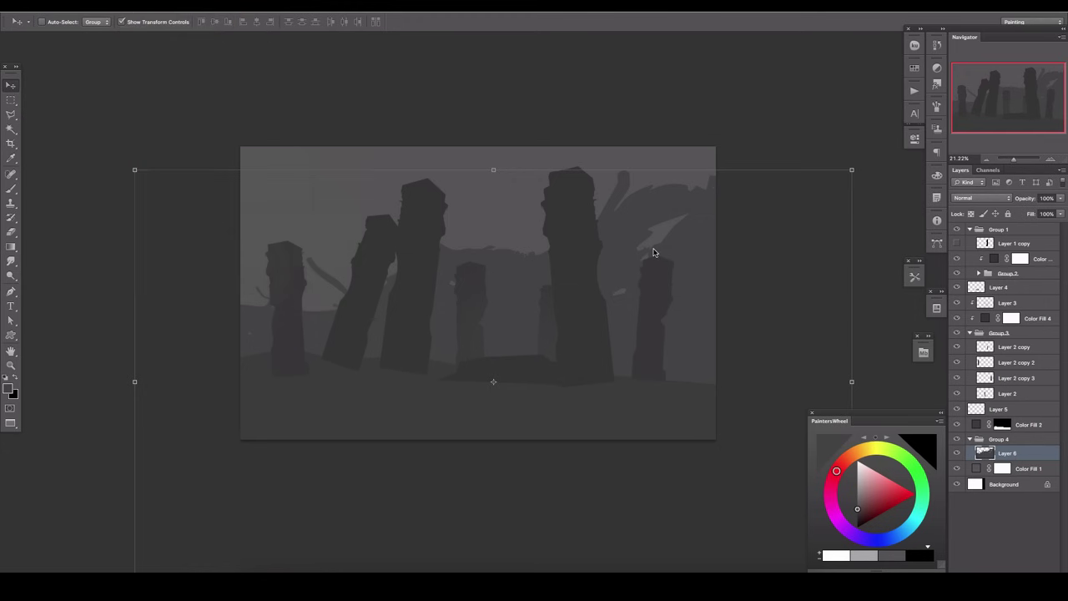
left_click_drag(850, 455, 851, 458)
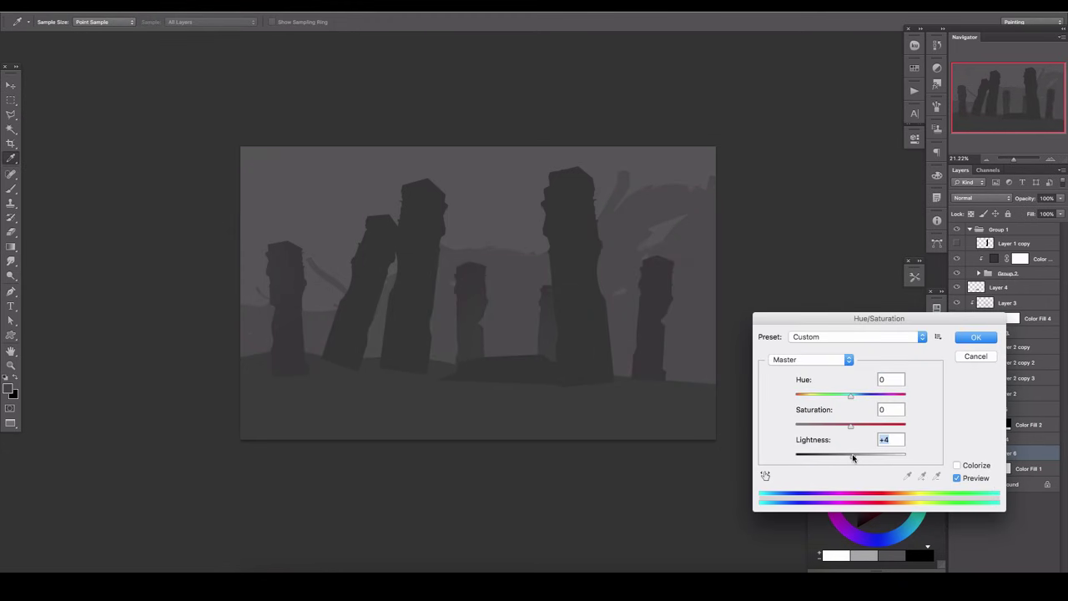
left_click(974, 336)
Step: Stamp another custom shape across the layer and flip the canvas horizontally to check the composition
key("u")
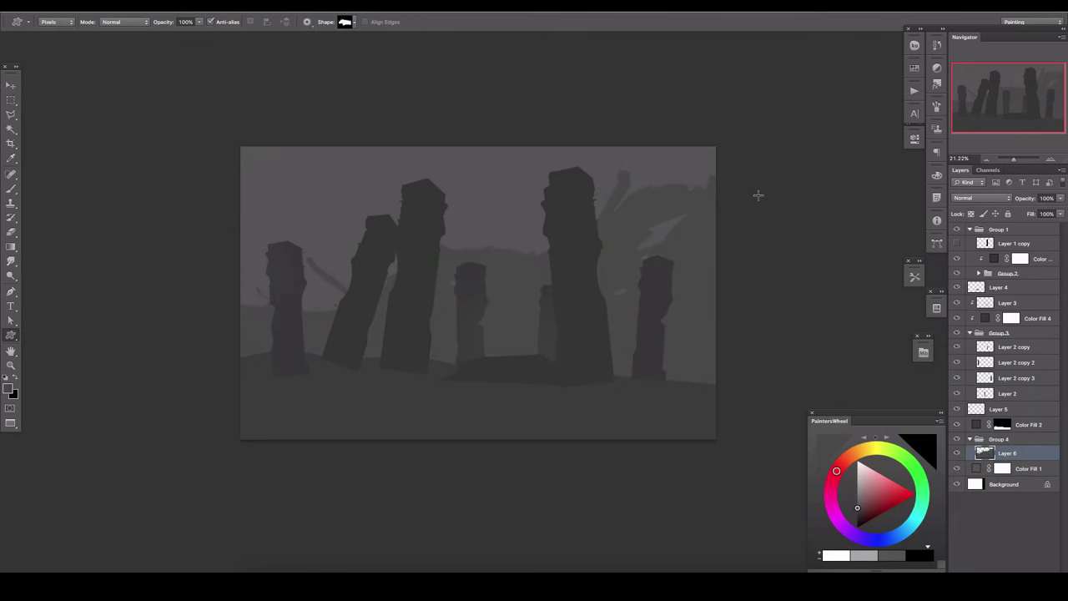
mouse_move(107, 245)
left_mouse_down()
mouse_move(563, 291)
mouse_move(498, 288)
left_mouse_up()
key("ctrl+shift+h")
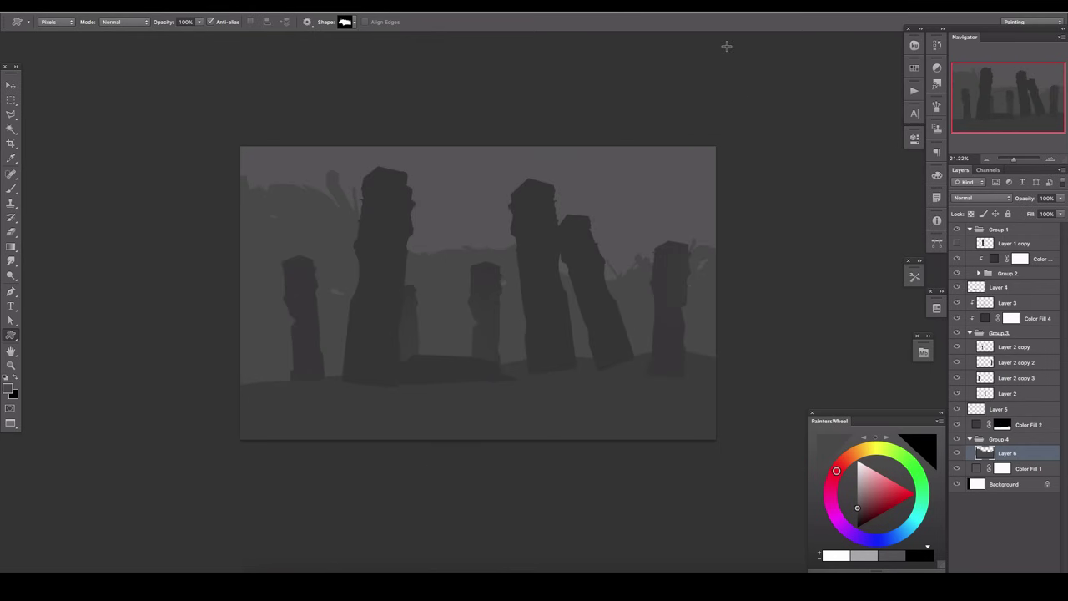
Step: Outline a sky cliff shape, paint it a lighter grey, and stretch the layer wider leftward
key("l")
left_click(367, 221)
left_click(330, 200)
left_click(326, 157)
key("b")
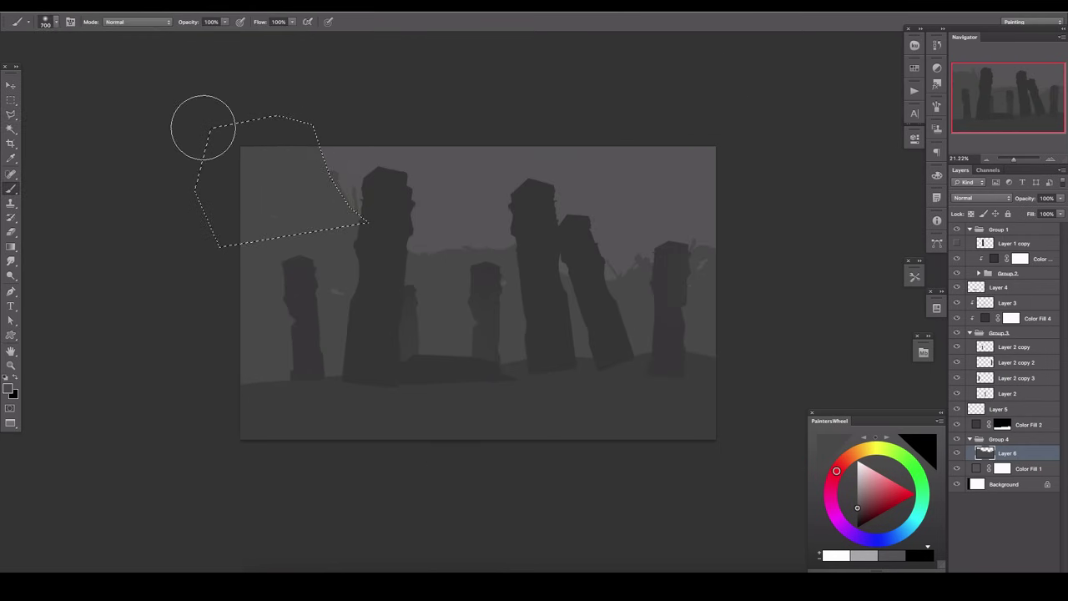
left_click_drag(203, 124, 307, 126)
key("ctrl+d")
key("ctrl+t")
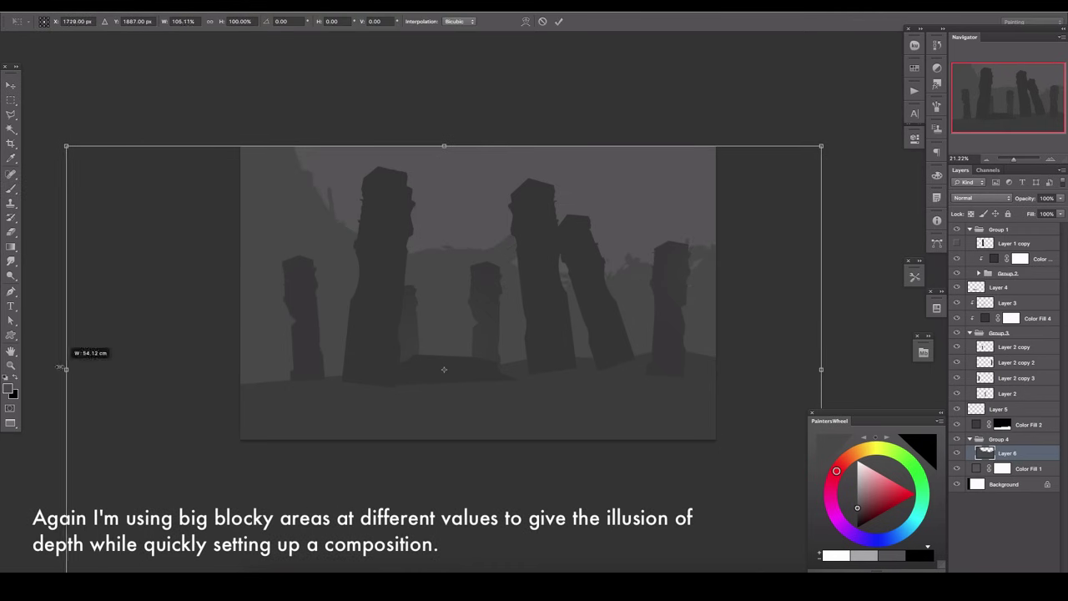
left_click_drag(84, 353, 643, 278)
key("Return")
Step: Outline and fill another cliff shape in the upper-left sky, then hide the panels to review
key("l")
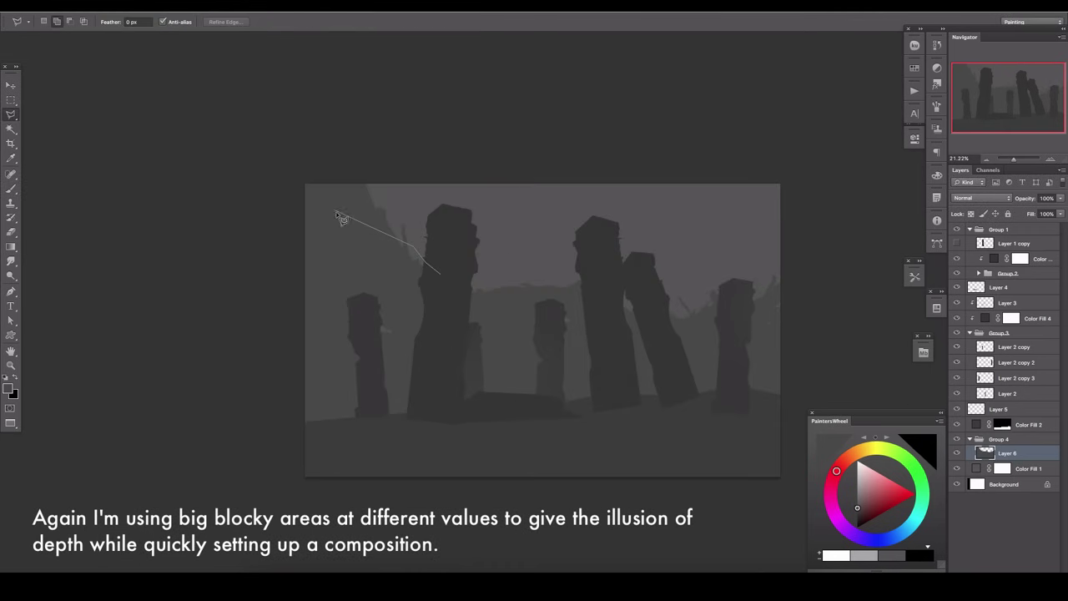
left_click(334, 212)
left_click(234, 205)
double_click(384, 116)
key("alt+BackSpace")
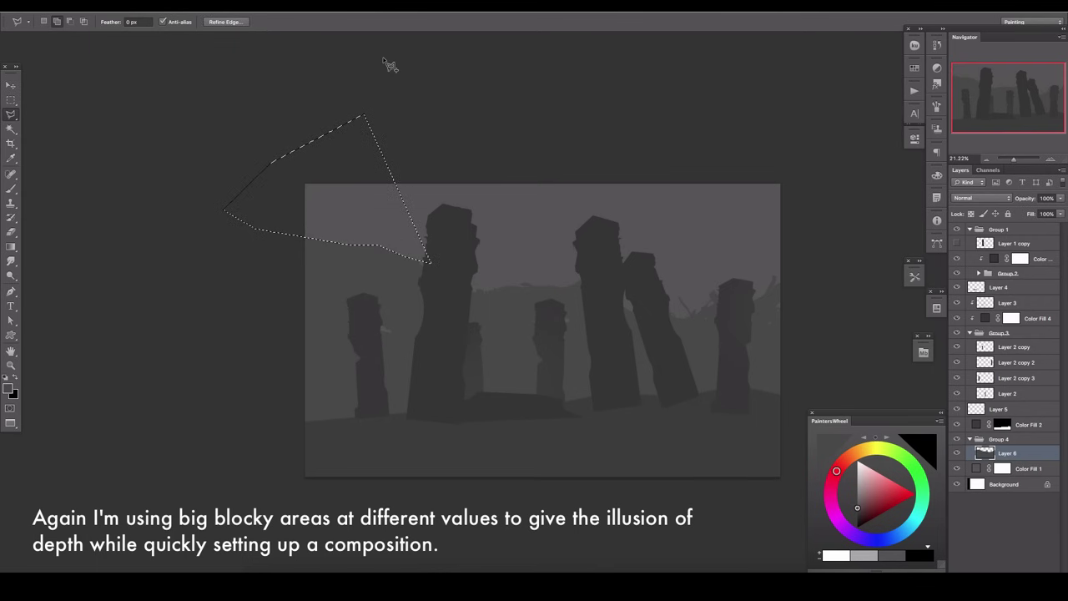
key("ctrl+d")
key("Tab")
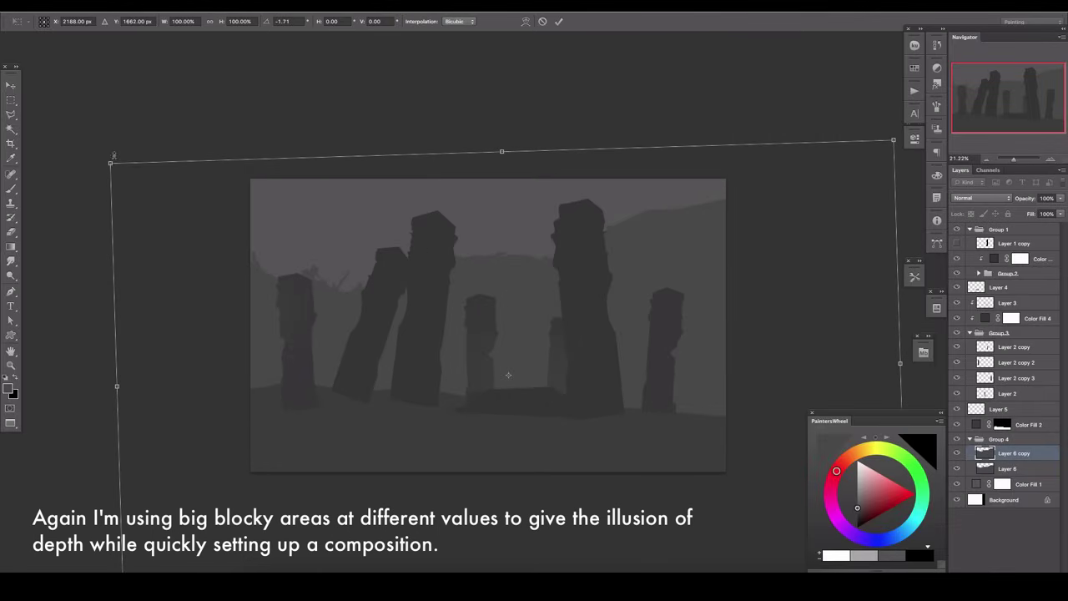
Step: Soften tangles near the left monoliths and rotate the duplicated backdrop layer about -9°
left_click_drag(298, 286, 315, 300)
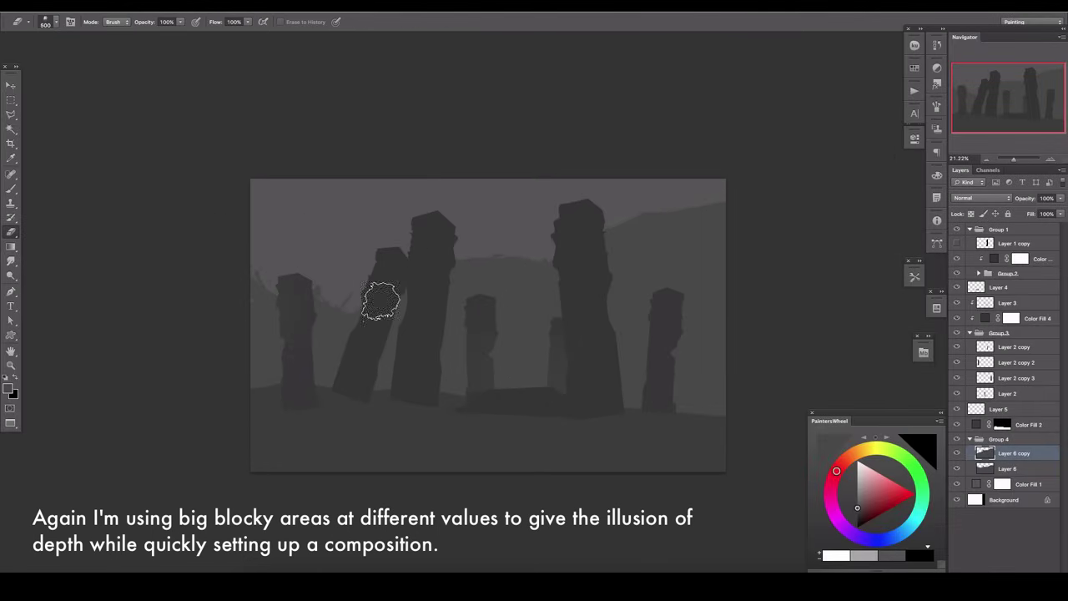
key("ctrl+t")
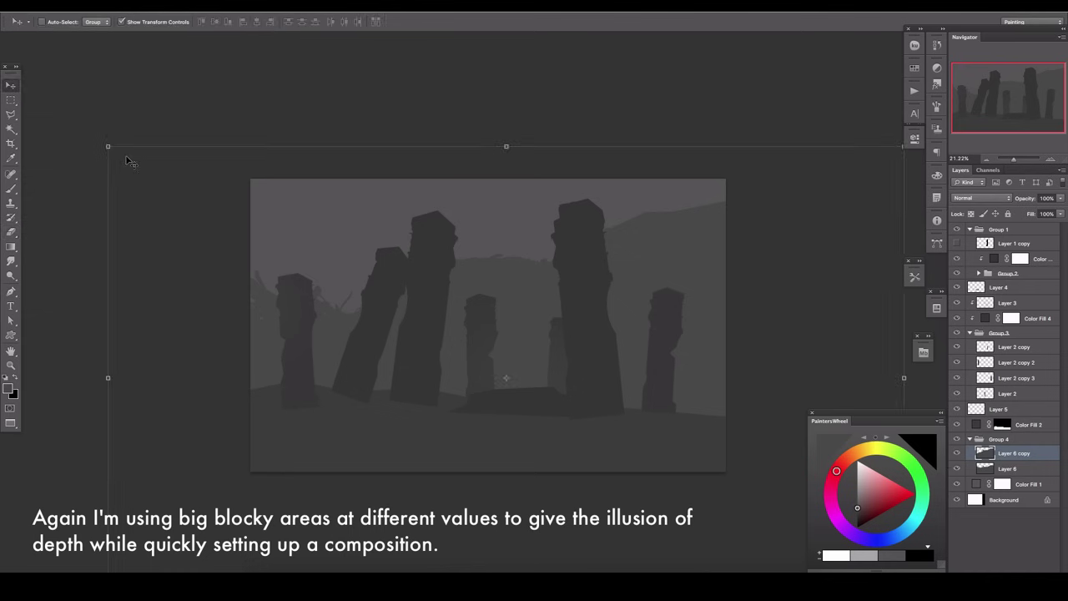
mouse_move(100, 139)
left_mouse_down()
mouse_move(88, 191)
mouse_move(333, 242)
mouse_move(306, 274)
left_mouse_up()
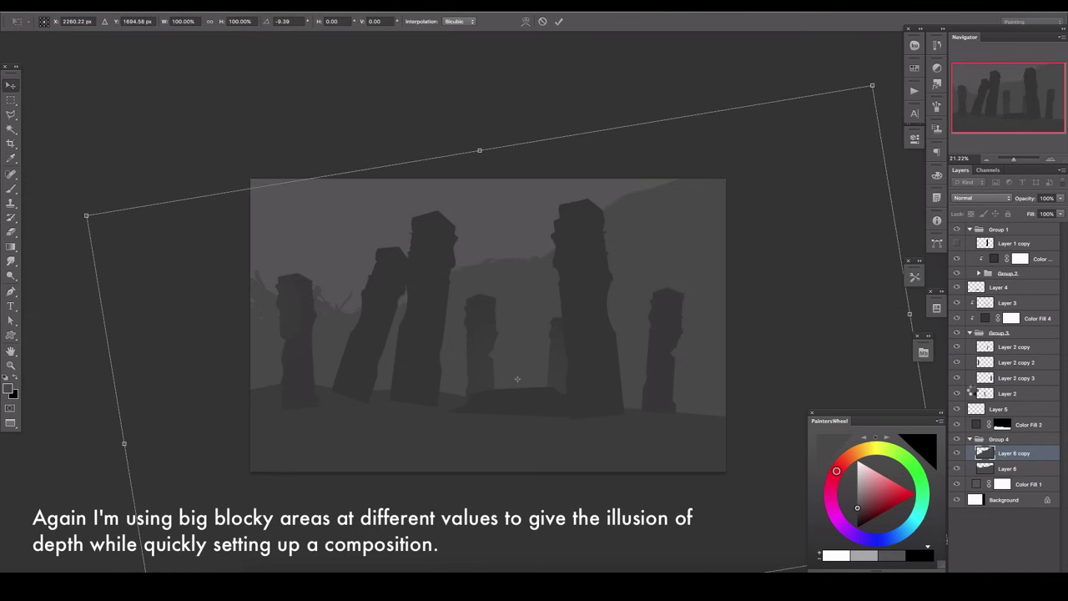
key("Return")
key("e")
Step: Nudge the small middle monolith on Layer 2 up and right, then select the Layer 4 ground slab
left_click(1011, 261)
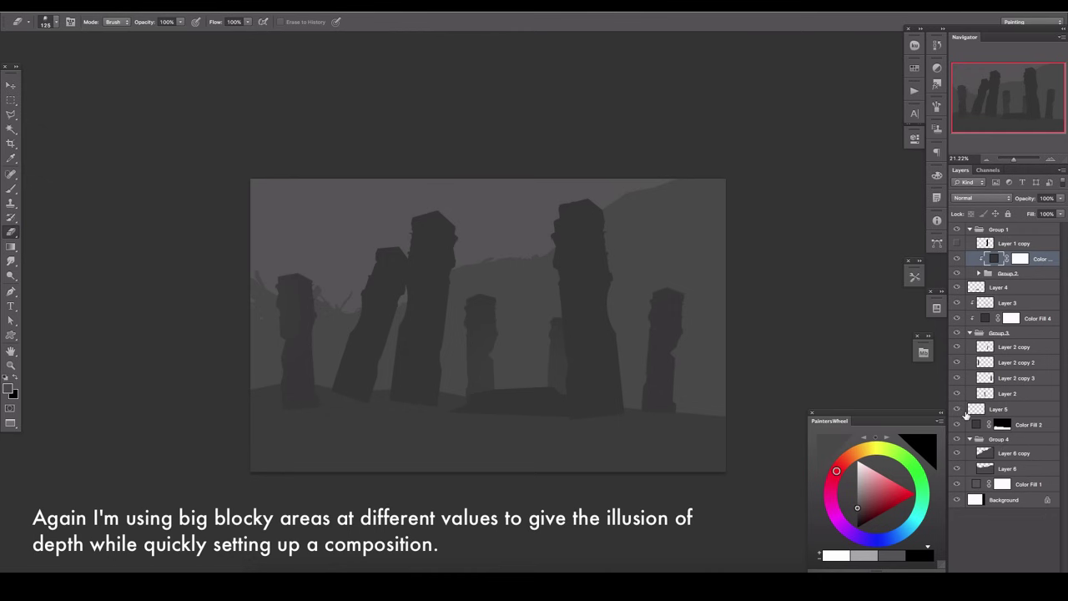
left_click(974, 393)
key("v")
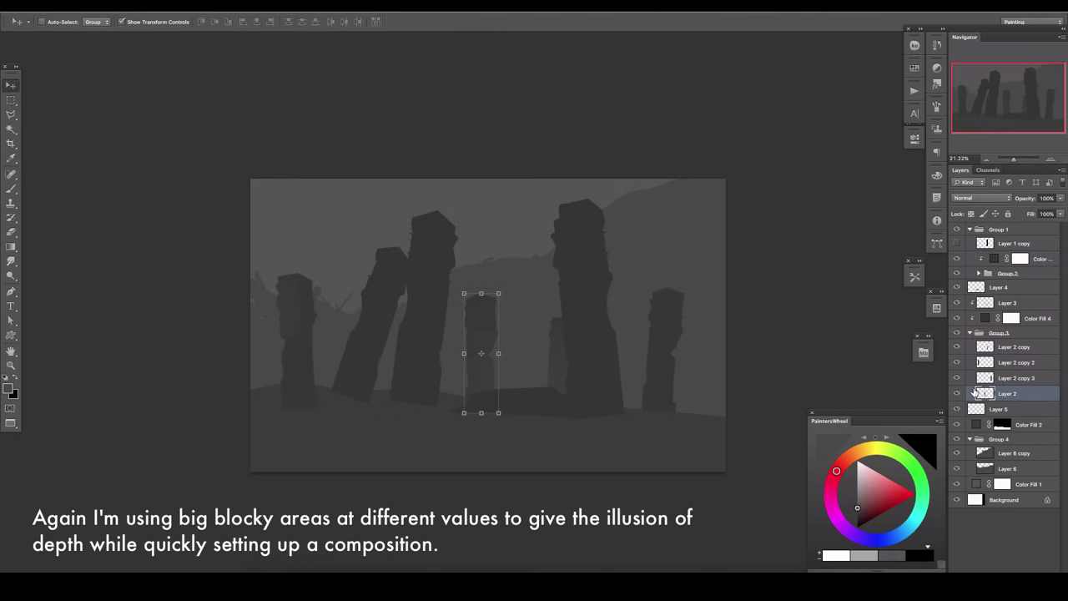
left_click_drag(481, 326, 494, 321)
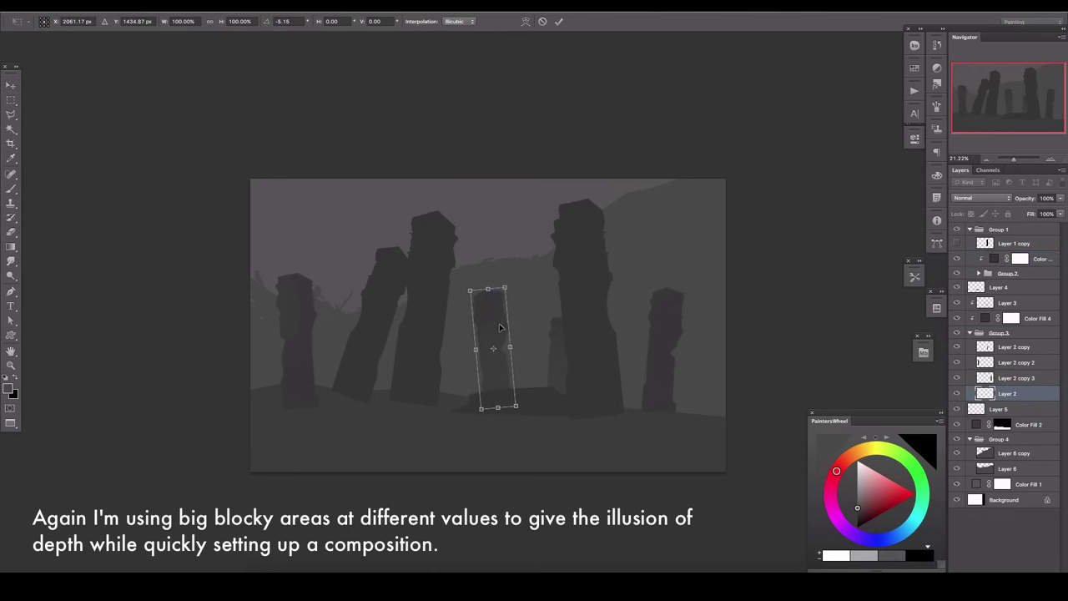
left_click(999, 287)
scroll(453, 406, "up", 3)
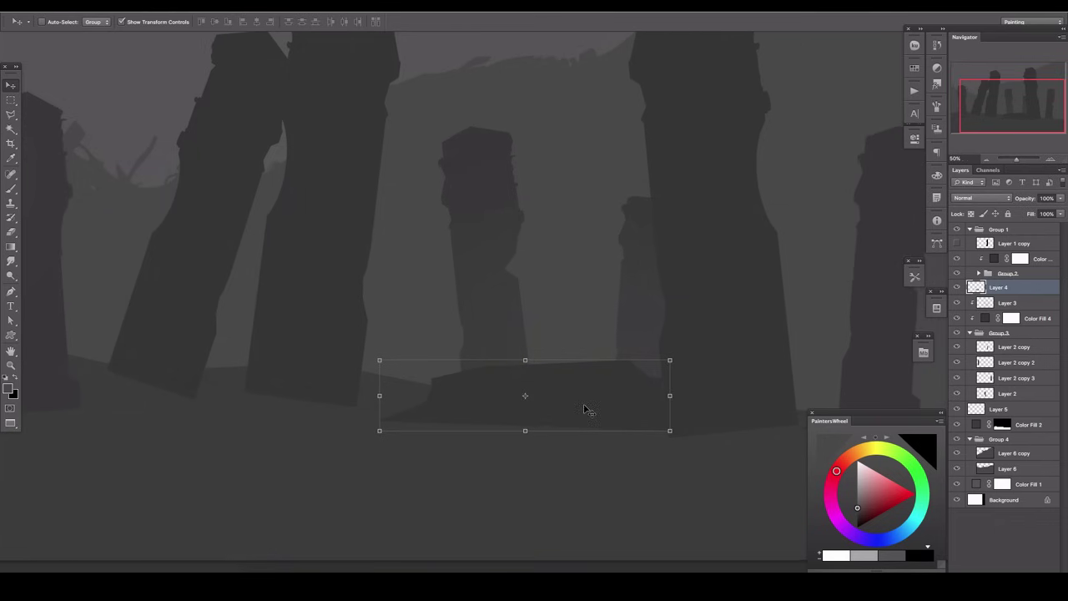
Step: Outline and fill a ground shape across the lower canvas
key("l")
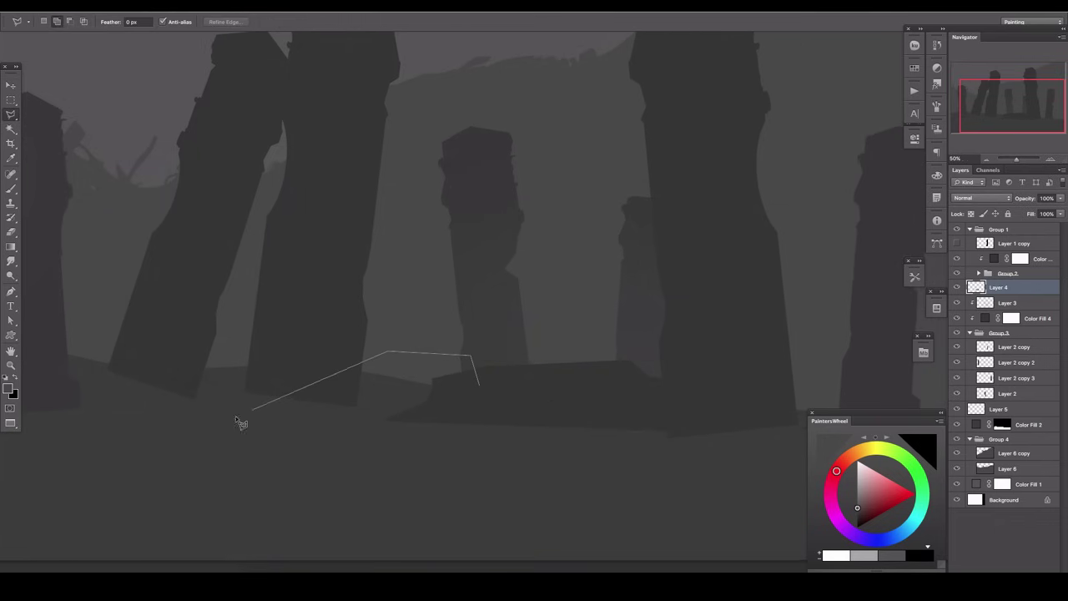
scroll(236, 416, "left", 5)
scroll(235, 415, "down", 2)
left_click(336, 357)
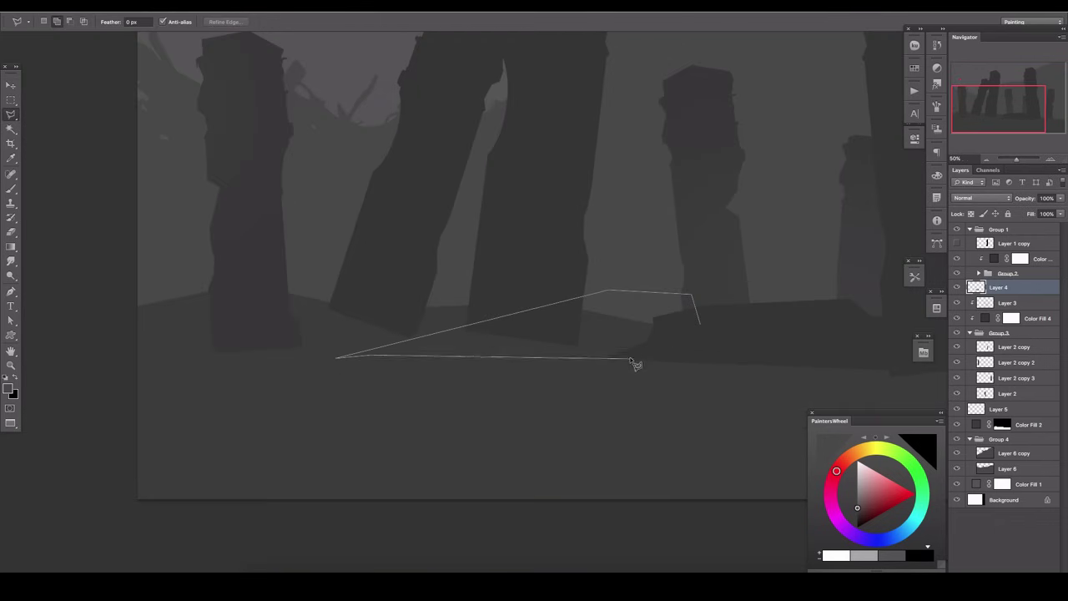
double_click(727, 354)
key("b")
key("ctrl+d")
Step: Open a second full-screen view of the painting zoomed out to show it whole
left_click(321, 4)
left_click(450, 246)
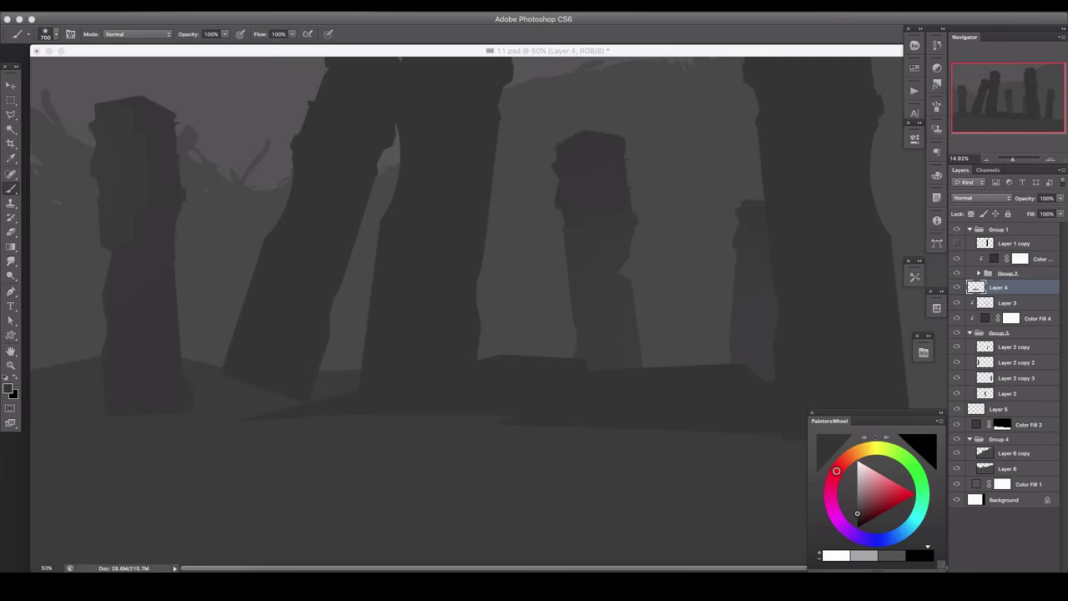
key("f")
left_click_drag(1016, 159, 1013, 159)
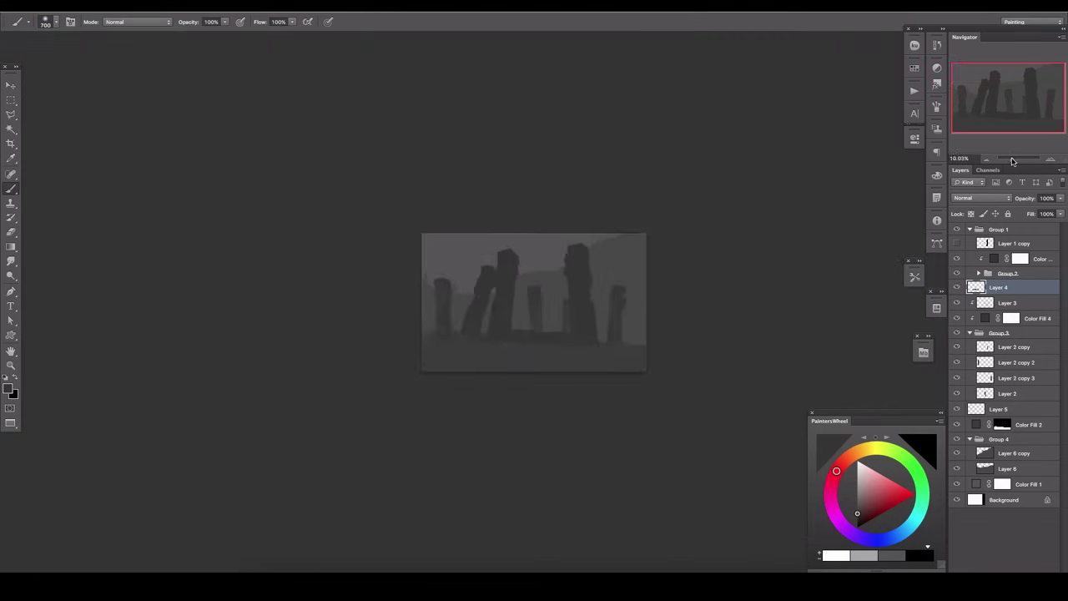
Step: Lower and slightly tilt the far-left monolith and reposition Layer 2 copy 2 within Group 3
left_click(1001, 362)
left_click(9, 87)
key("ctrl+t")
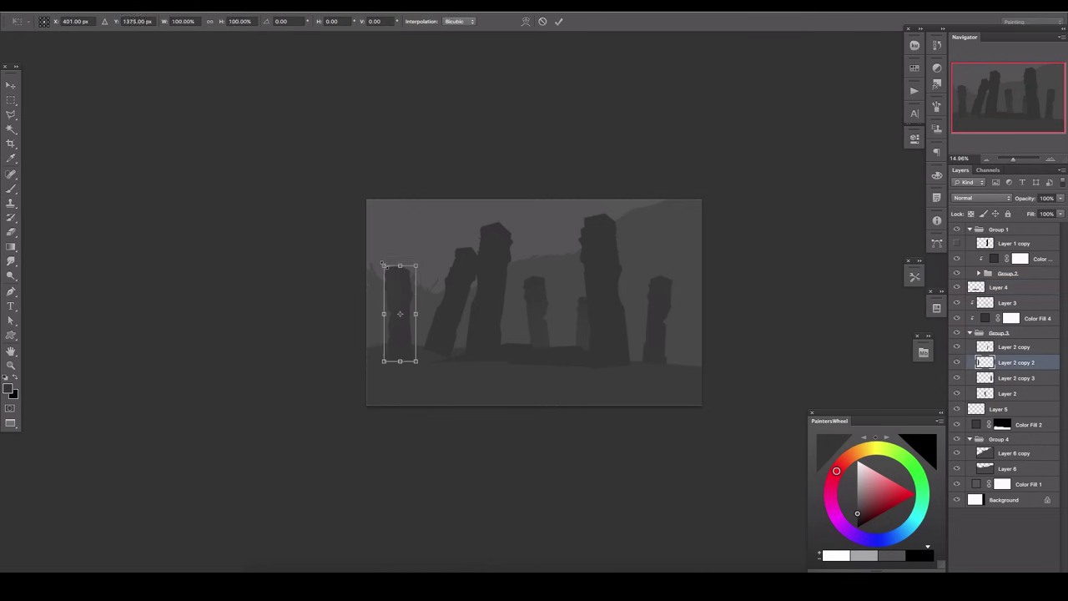
left_click_drag(396, 284, 403, 303)
key("Return")
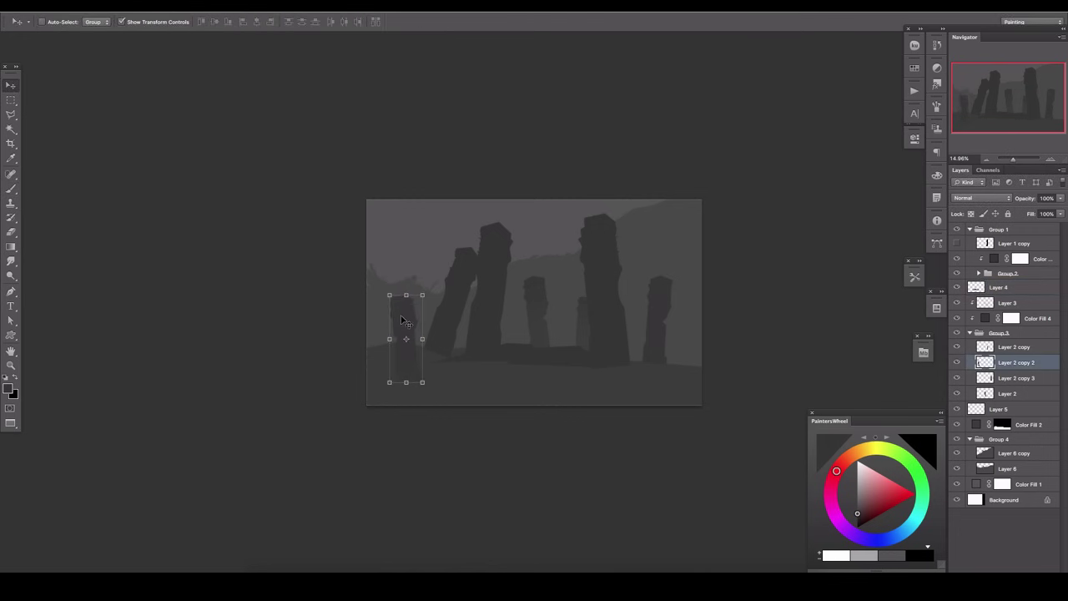
mouse_move(953, 431)
left_mouse_down()
mouse_move(1006, 439)
mouse_move(1009, 355)
left_mouse_up()
key("e")
Step: Try a 7° tilt on Layer 6, cancel it, and briefly hide the panels to view the canvas
left_click(1007, 468)
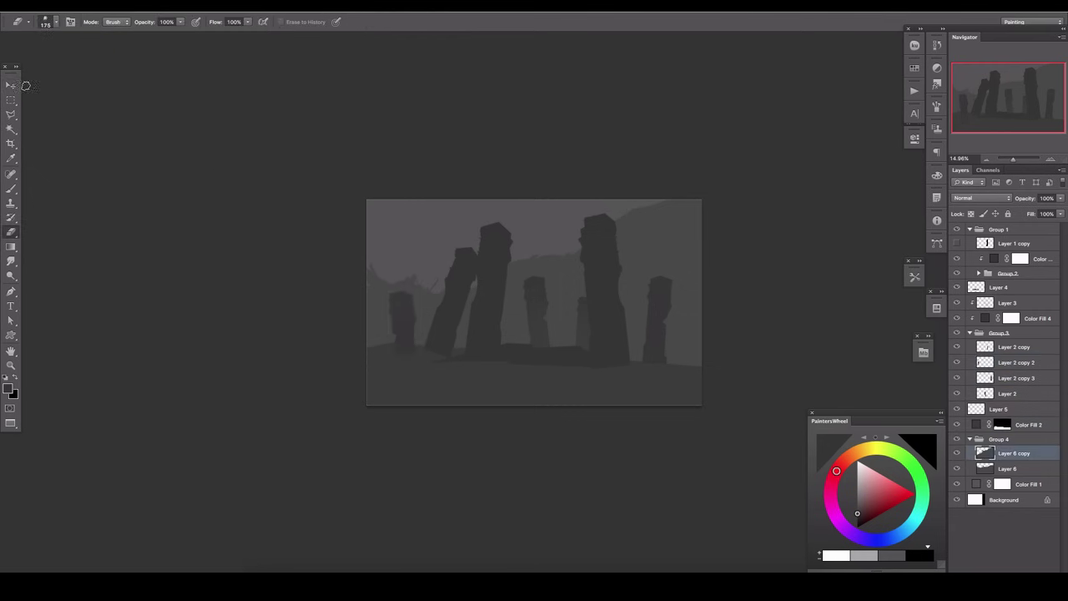
key("ctrl+t")
mouse_move(834, 134)
left_mouse_down()
mouse_move(798, 146)
mouse_move(644, 135)
mouse_move(674, 144)
left_mouse_up()
key("Escape")
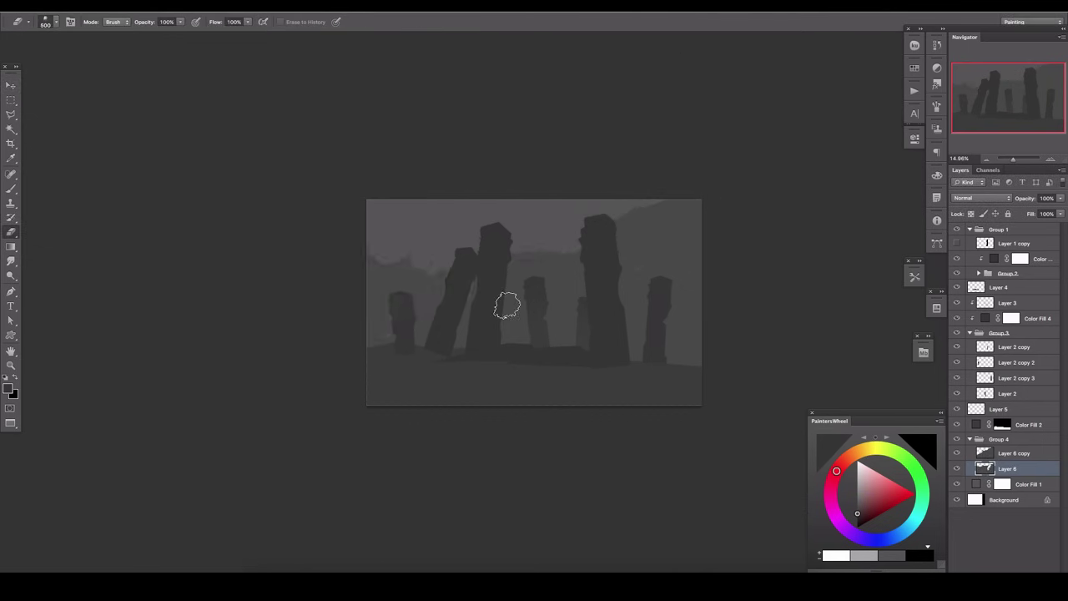
key("v")
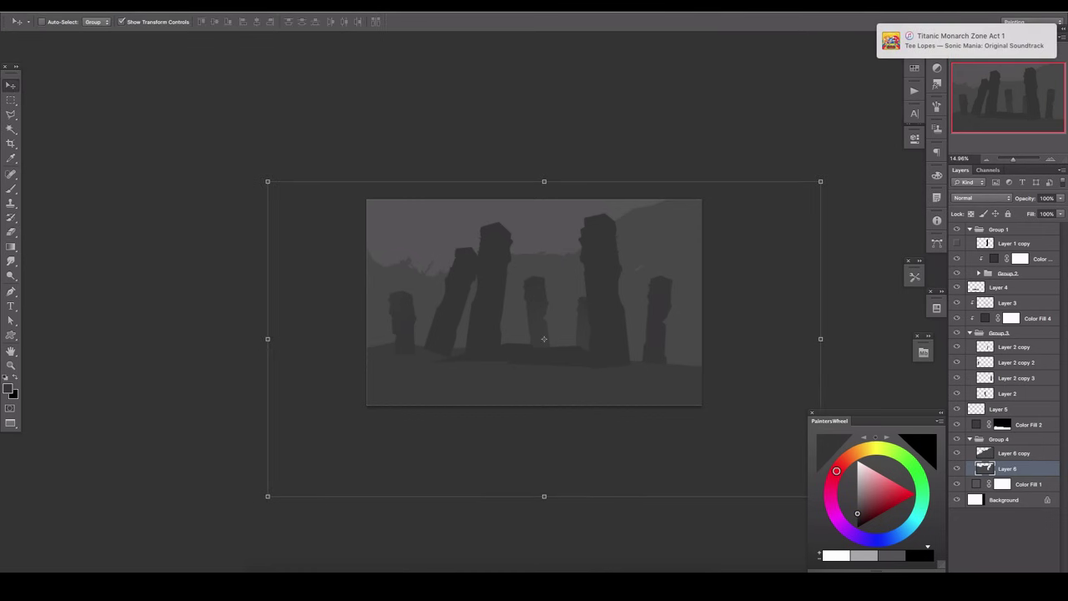
key("Tab")
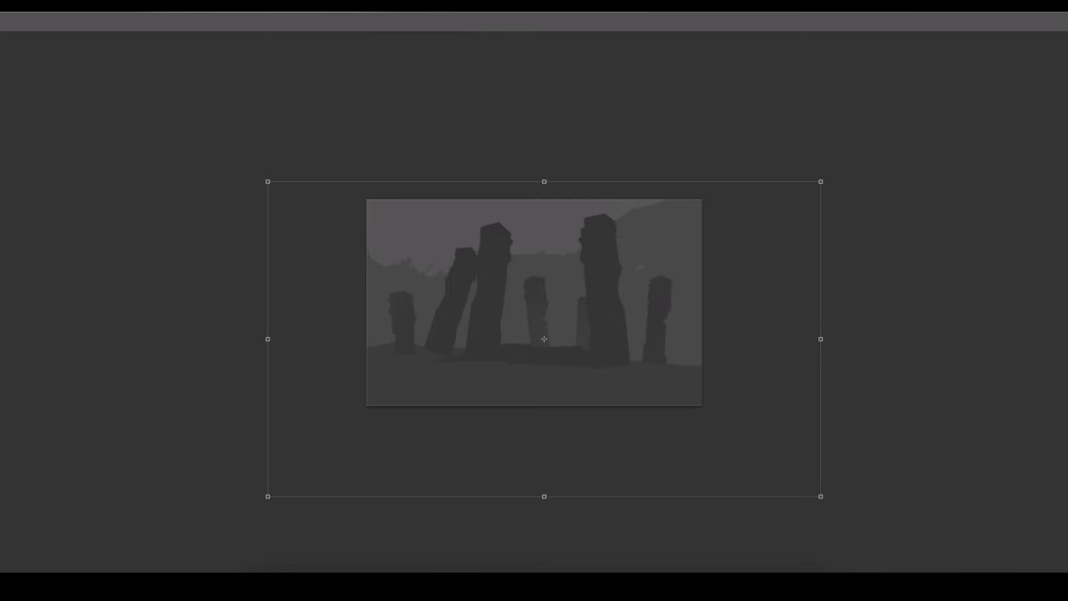
key("Tab")
Step: Confirm the fill colour and clip a new layer to Layer 4
key("i")
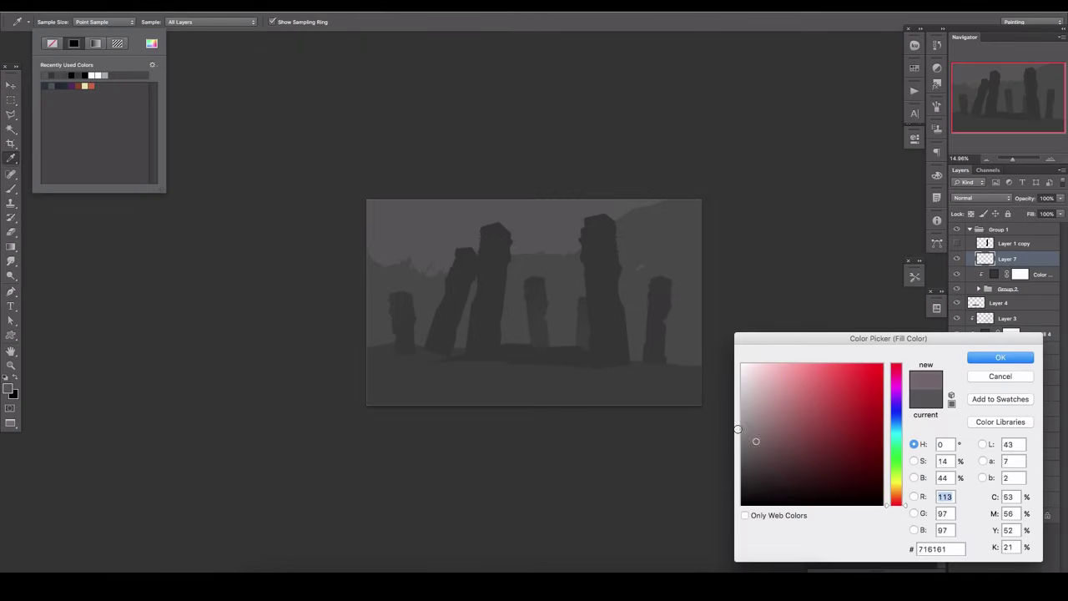
key("Return")
scroll(561, 350, "up", 3)
scroll(559, 350, "up", 2)
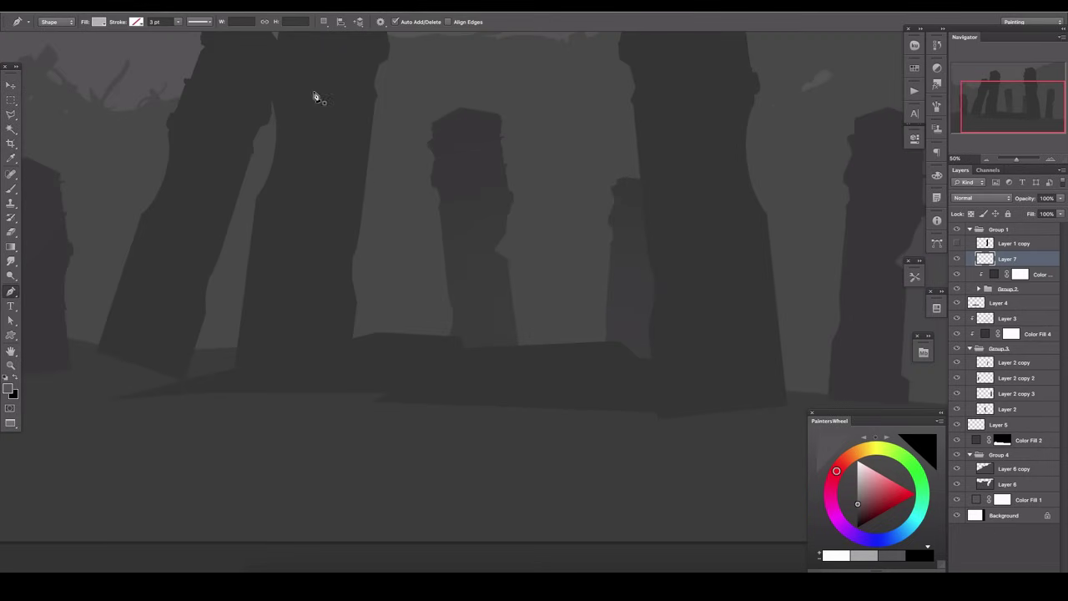
left_click(970, 309)
right_click(1026, 308)
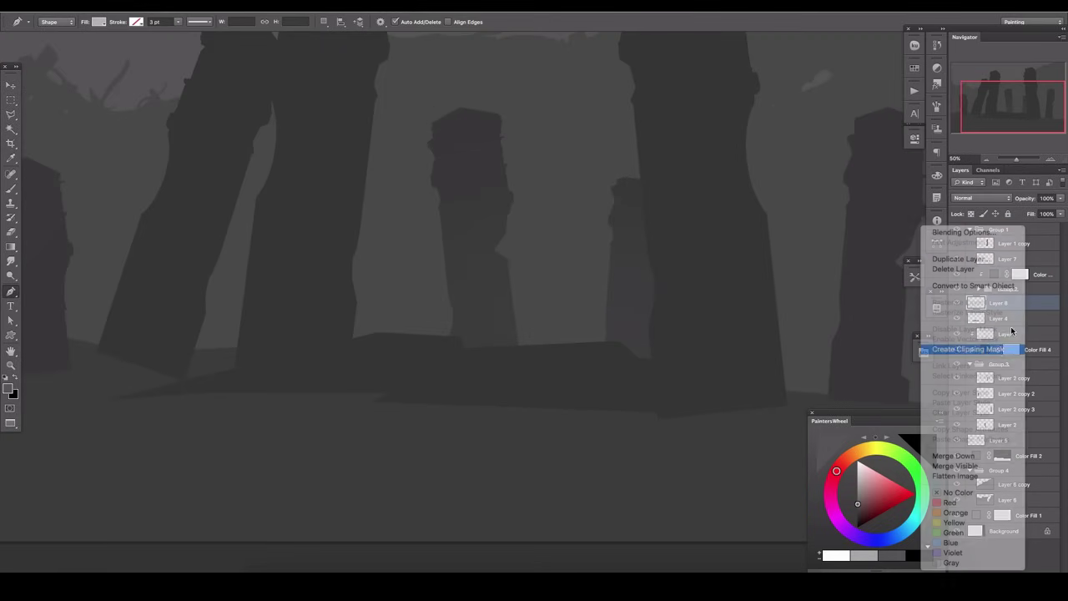
left_click(976, 345)
Step: Draw the first light-grey slab shape (Shape 1) across the pillars' base
left_click(616, 342)
left_click(515, 346)
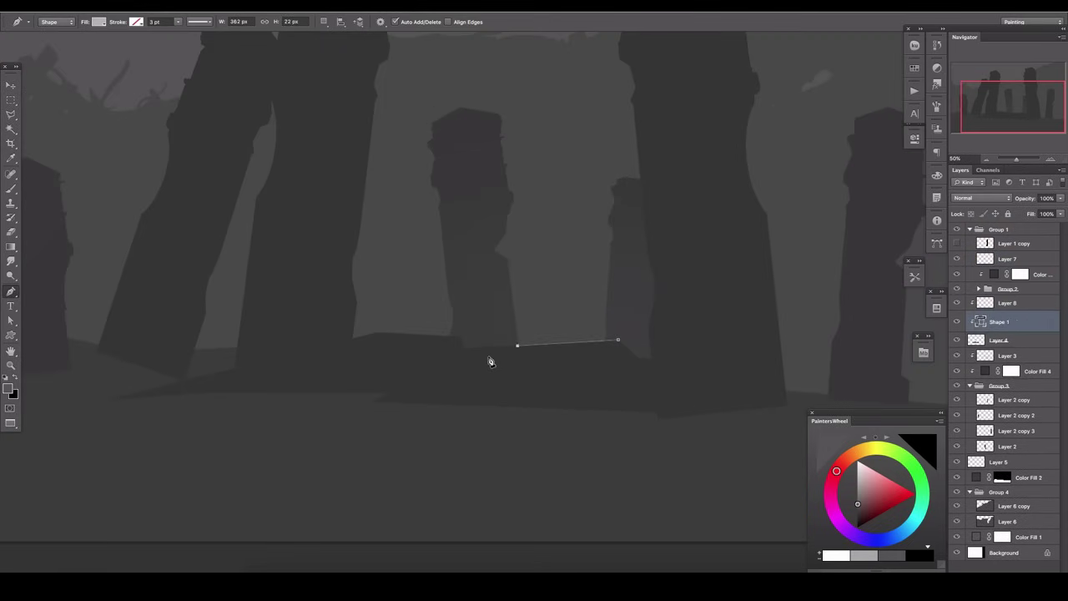
left_click(485, 358)
left_click(608, 354)
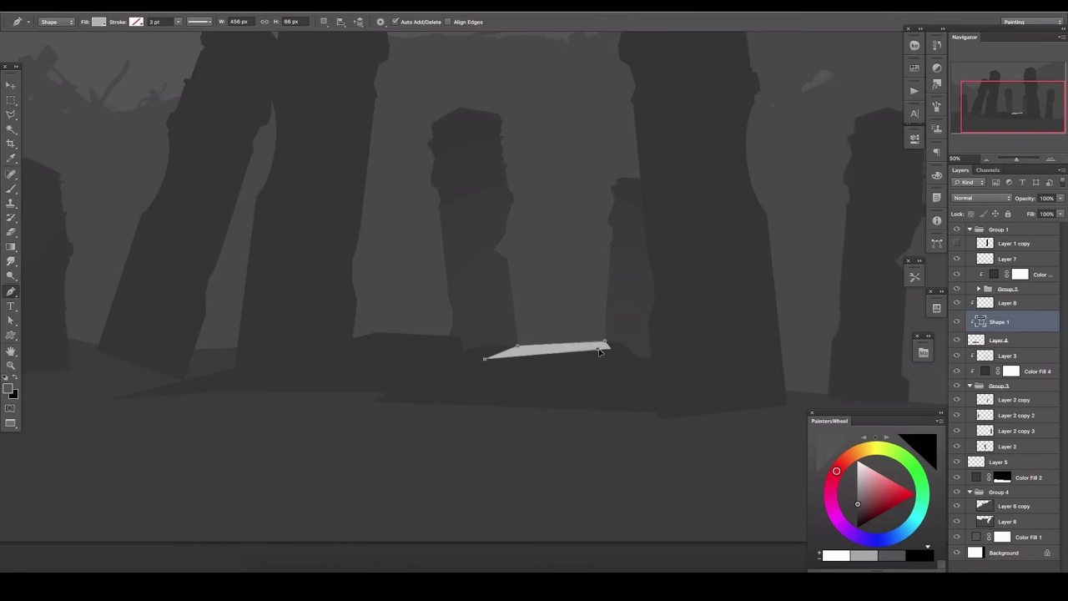
key("Return")
Step: Draw a second light-grey slab (Shape 2) below the first and adjust its corners
scroll(631, 262, "left", 2)
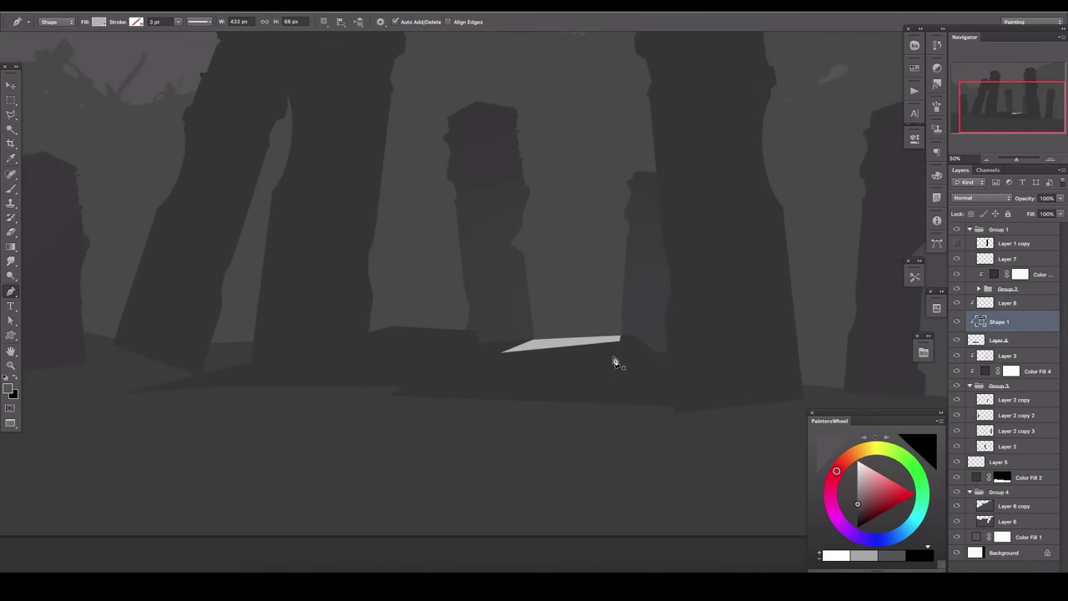
left_click(608, 362)
left_click(607, 381)
left_click(476, 375)
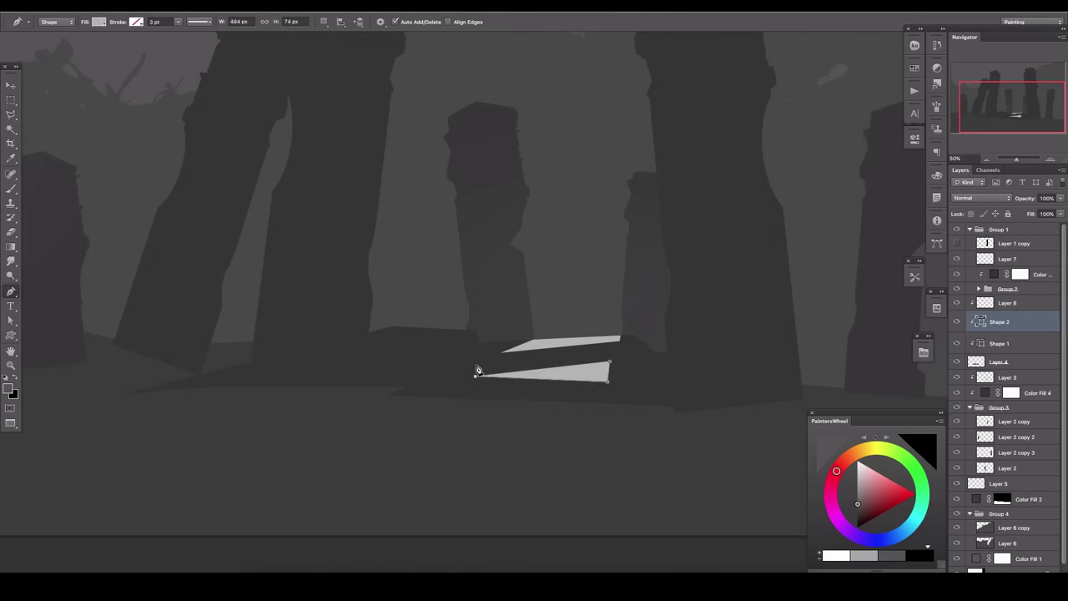
left_click(480, 365)
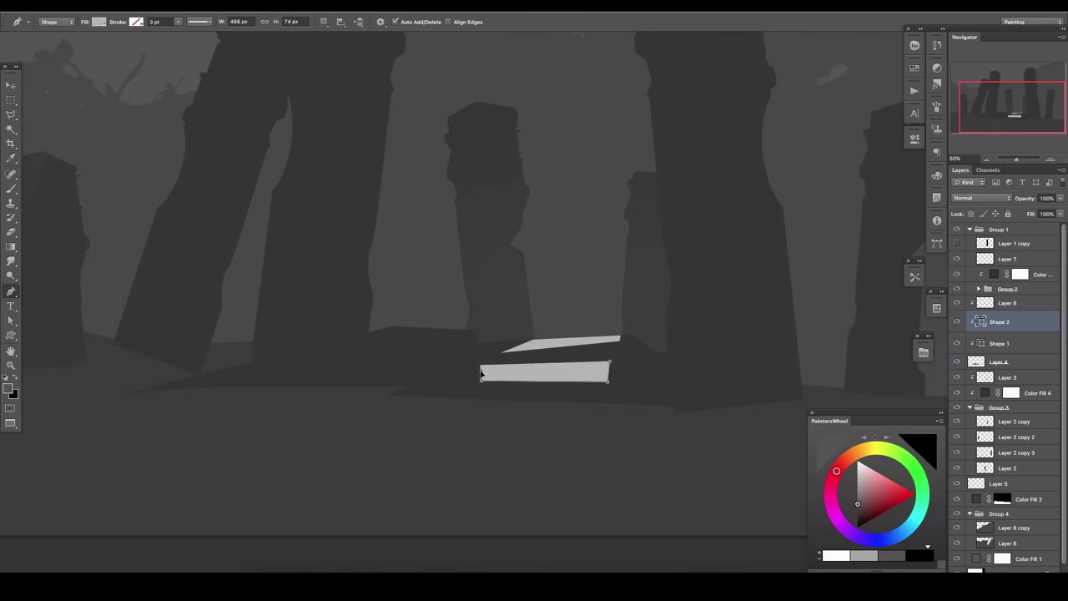
left_click(480, 374)
left_click_drag(610, 389, 605, 380)
left_click_drag(480, 380, 457, 382)
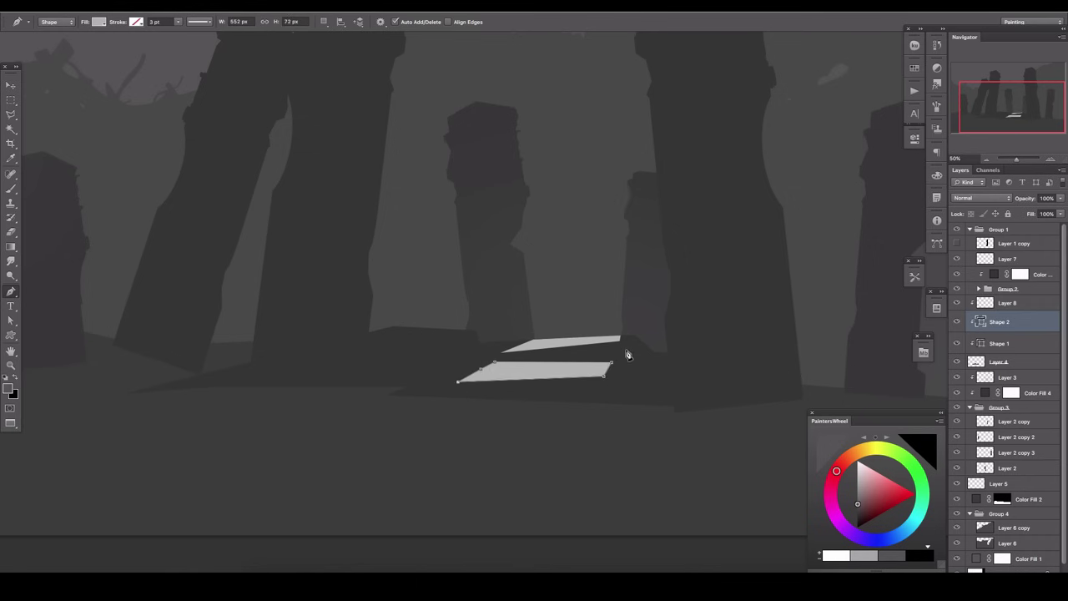
left_click_drag(496, 364, 460, 380)
left_click(999, 342)
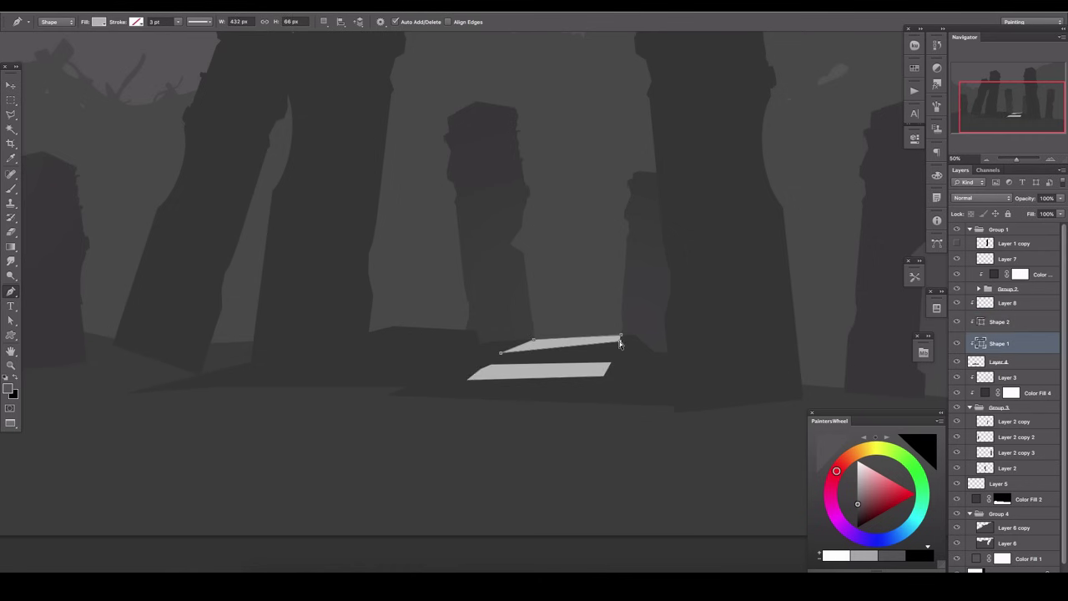
key("Escape")
left_click(1014, 324)
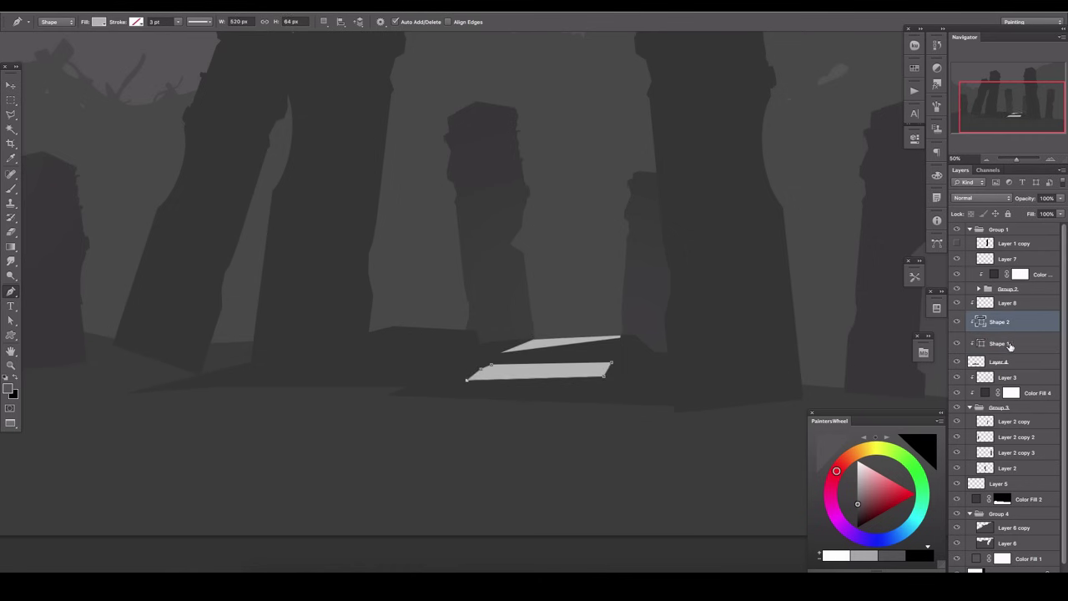
Step: On new Layer 9, brush a soft dark shadow beneath the slabs
key("ctrl+alt+shift+n")
left_click_drag(639, 297, 798, 298)
left_click(646, 336)
left_click(614, 397)
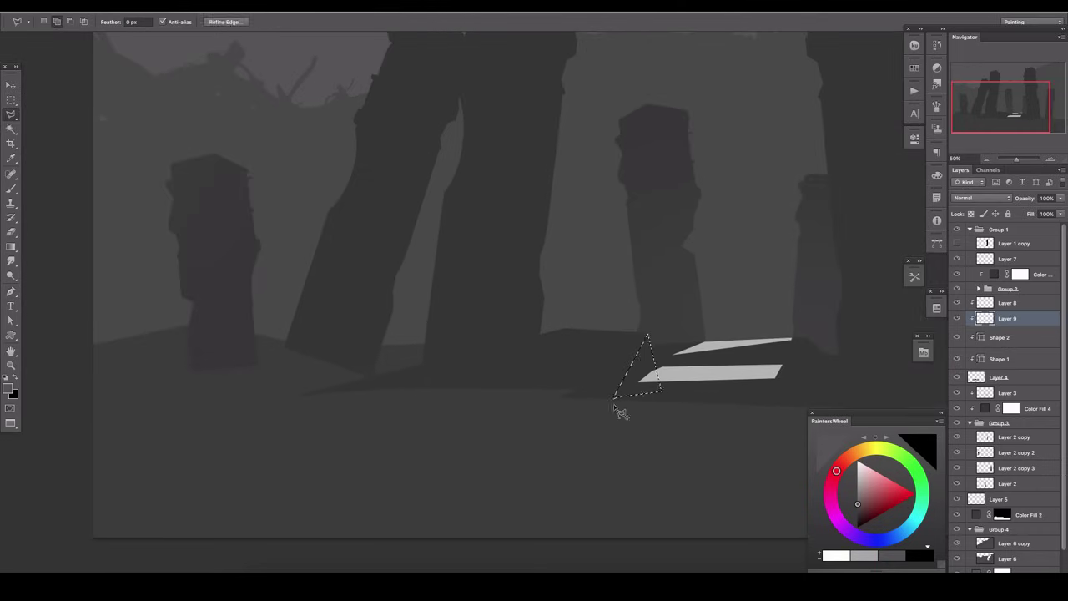
double_click(661, 392)
key("b")
key("ctrl+d")
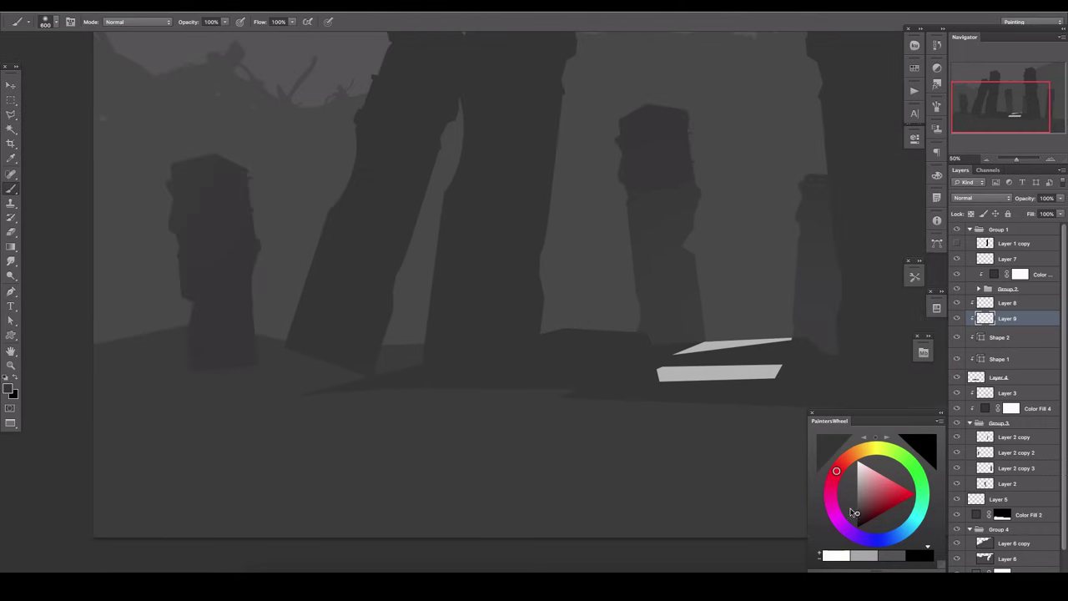
left_click(857, 518)
left_click_drag(631, 381, 734, 375)
Step: Draw a dark curved Pen wedge (Shape 3) under the slabs and release its clipping mask
key("p")
left_click(661, 399)
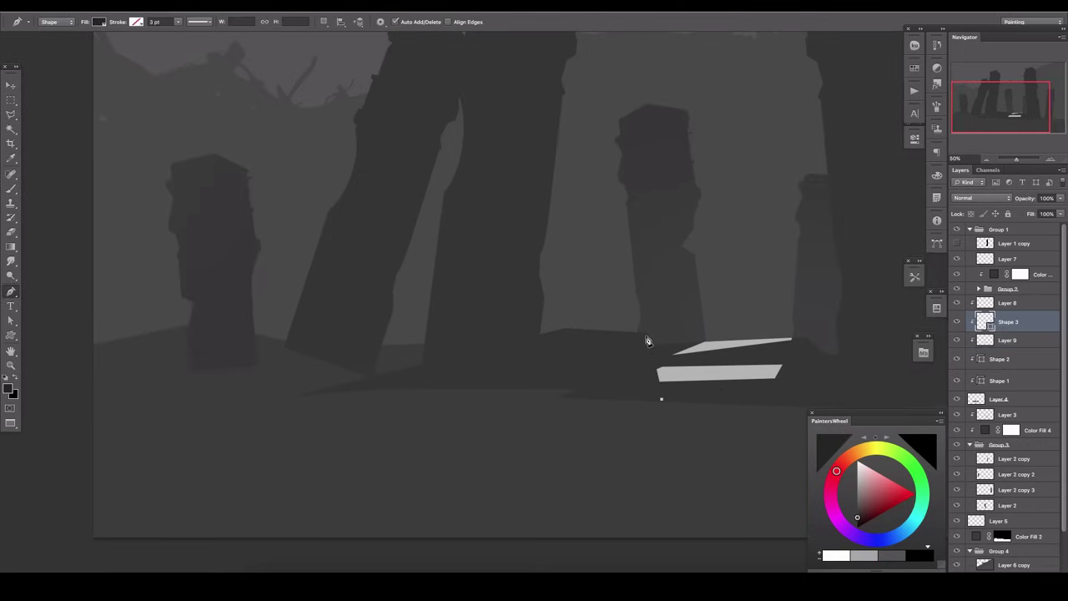
left_click(645, 337)
left_click(584, 351)
left_click_drag(488, 401, 425, 407)
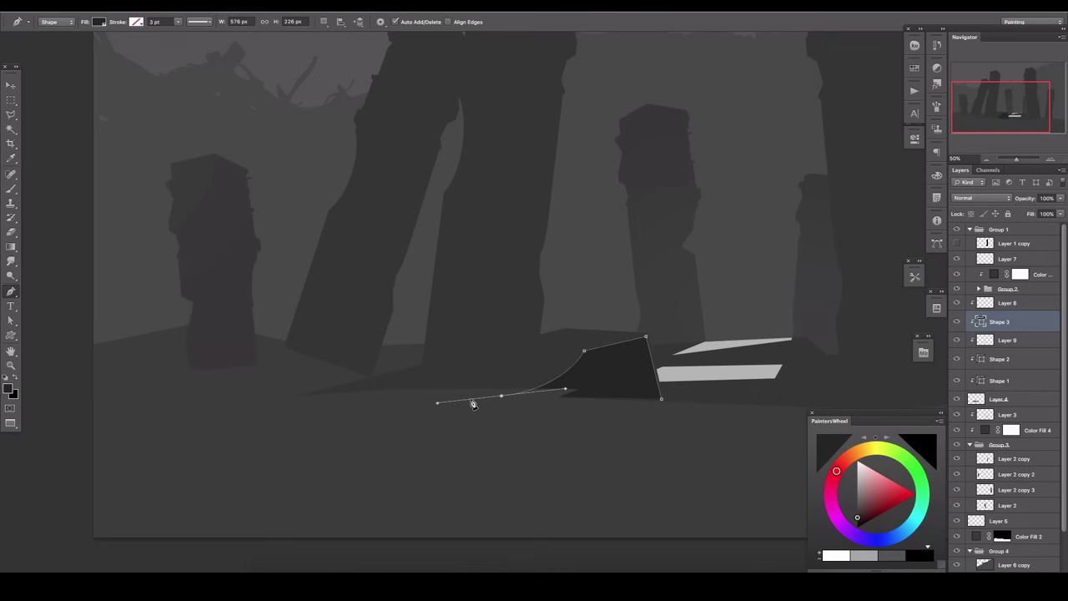
right_click(1018, 327)
left_click(1011, 349)
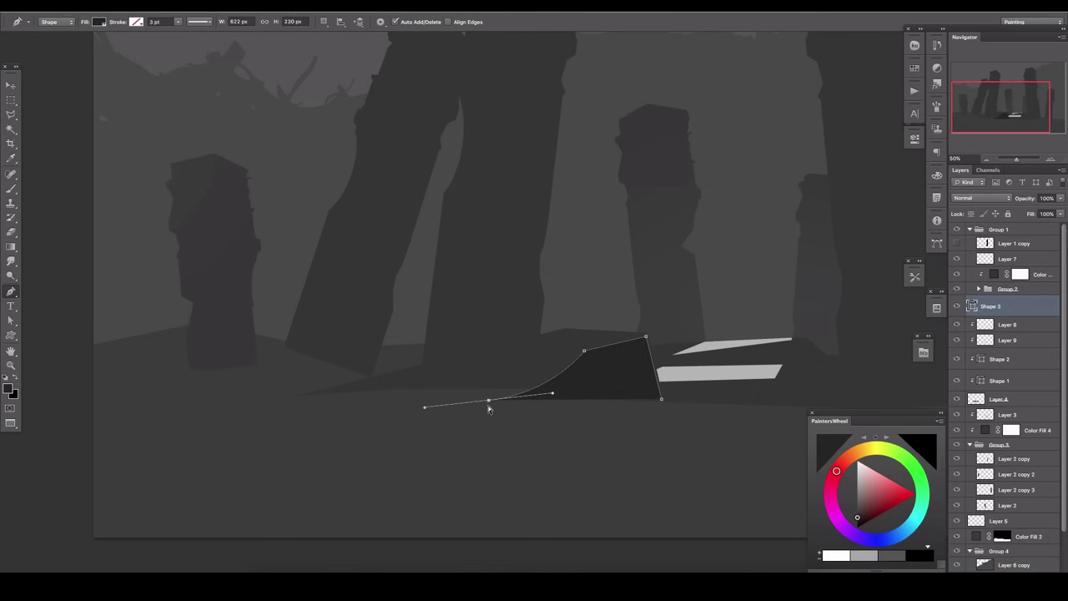
left_click_drag(788, 316, 520, 311)
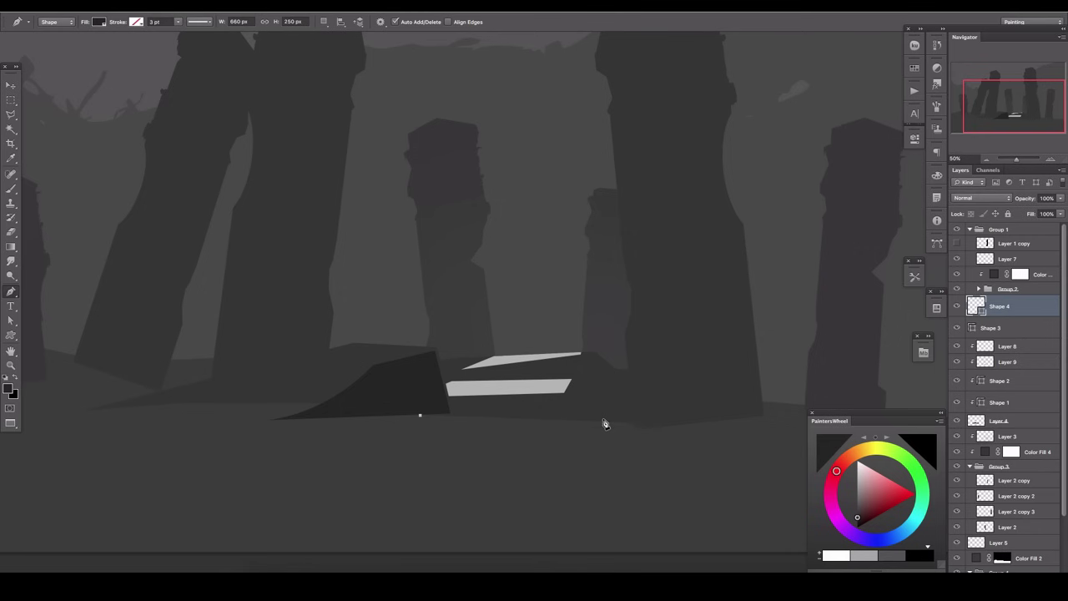
left_click(606, 421)
left_click(429, 400)
left_click_drag(585, 211, 701, 261)
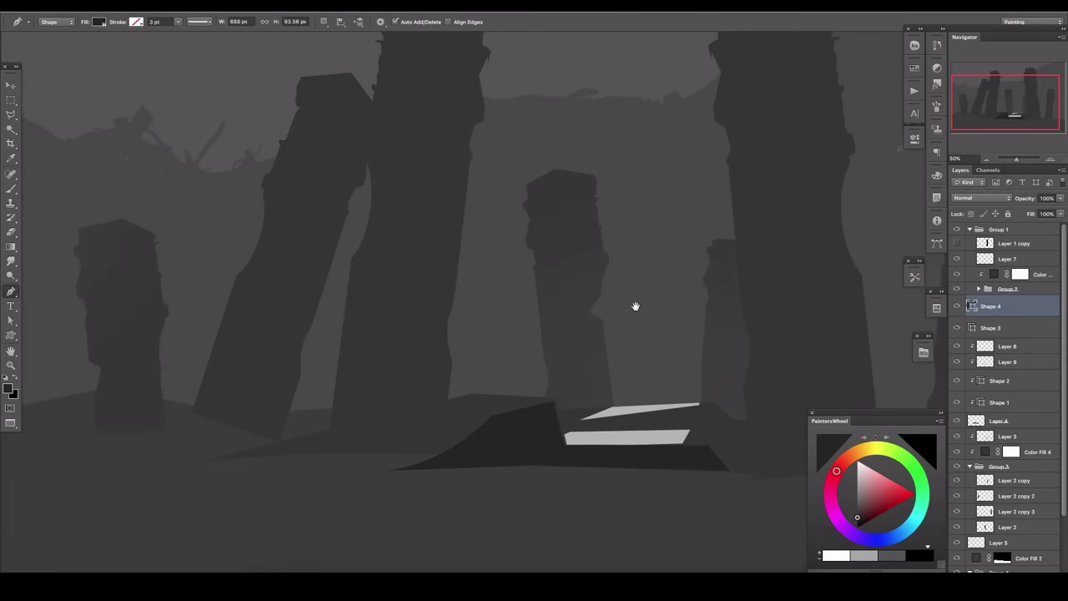
left_click_drag(635, 306, 542, 227)
Step: Start a light-grey Shape 5 sliver below the dark wedge, undoing an accidental extra shape
left_click(1007, 346)
key("b")
left_click(1007, 362)
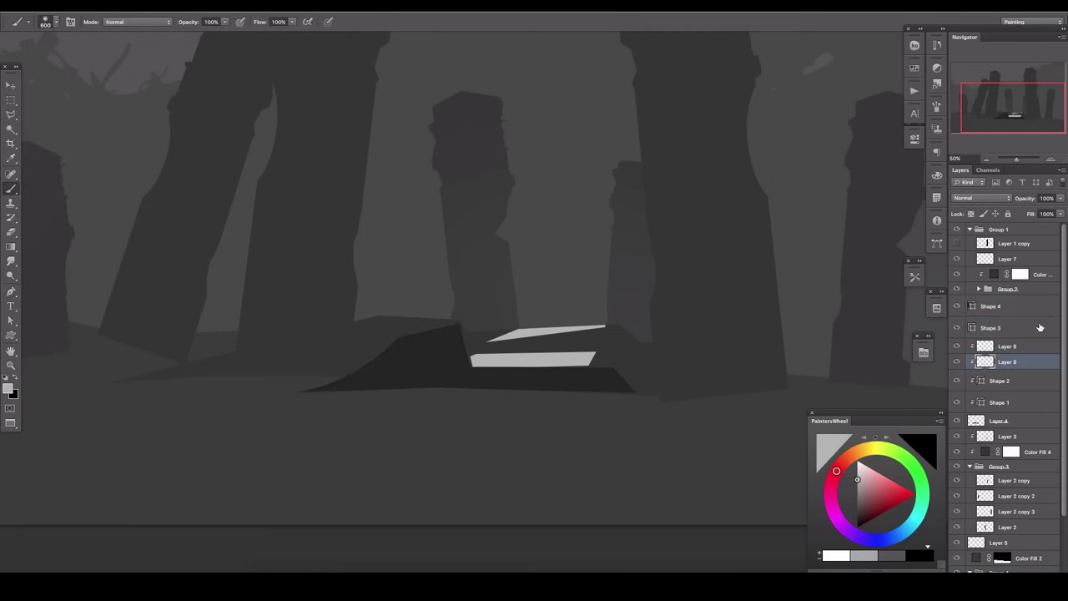
key("p")
left_click(547, 387)
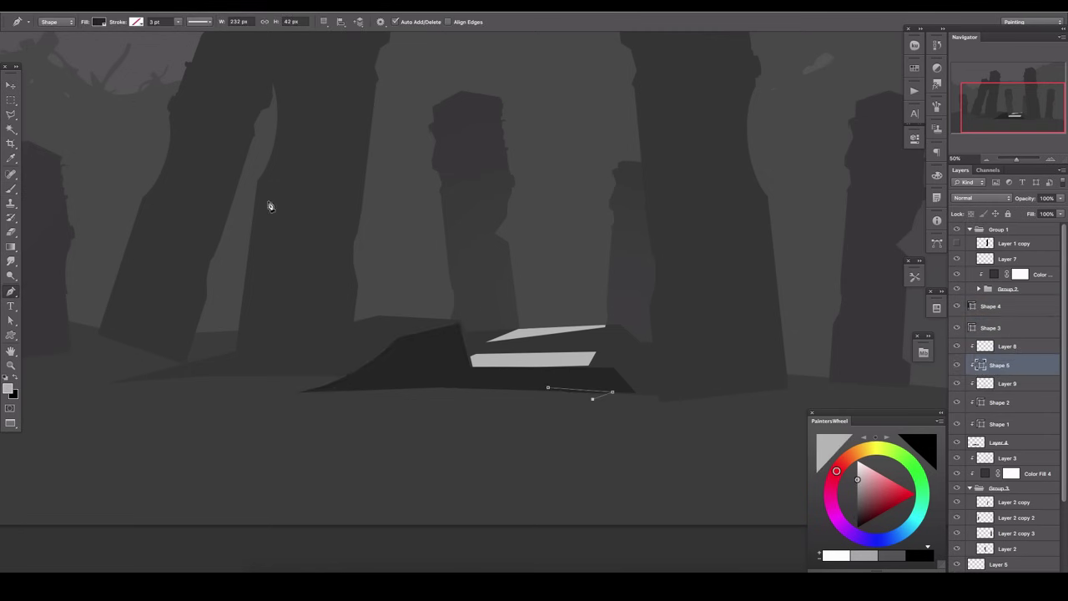
left_click(99, 22)
left_click(52, 68)
key("ctrl+bracketright")
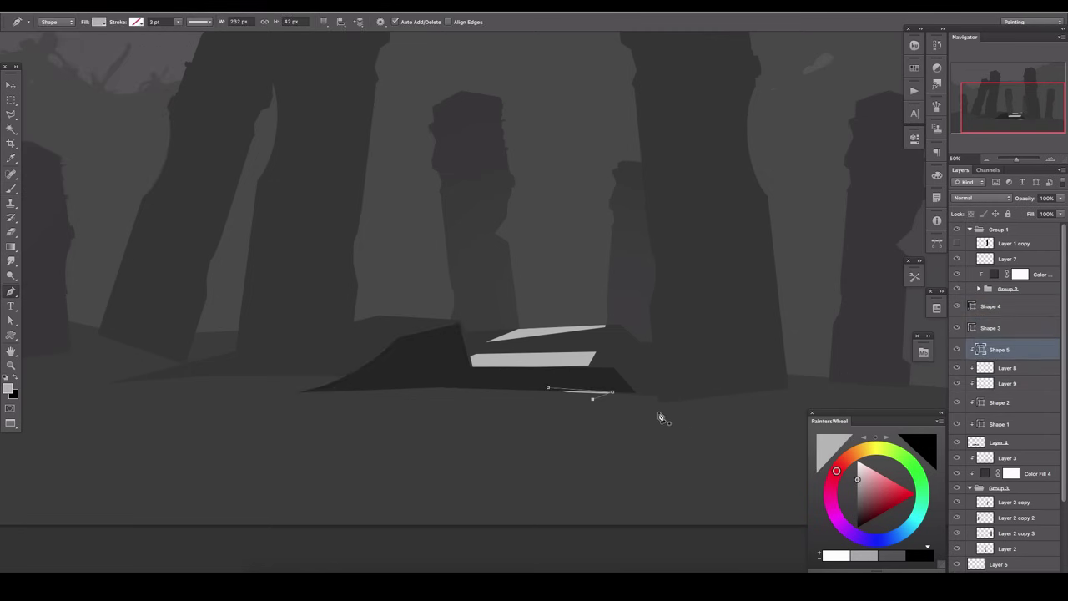
left_click(666, 409)
key("ctrl+z")
key("ctrl+bracketright")
key("ctrl+bracketright")
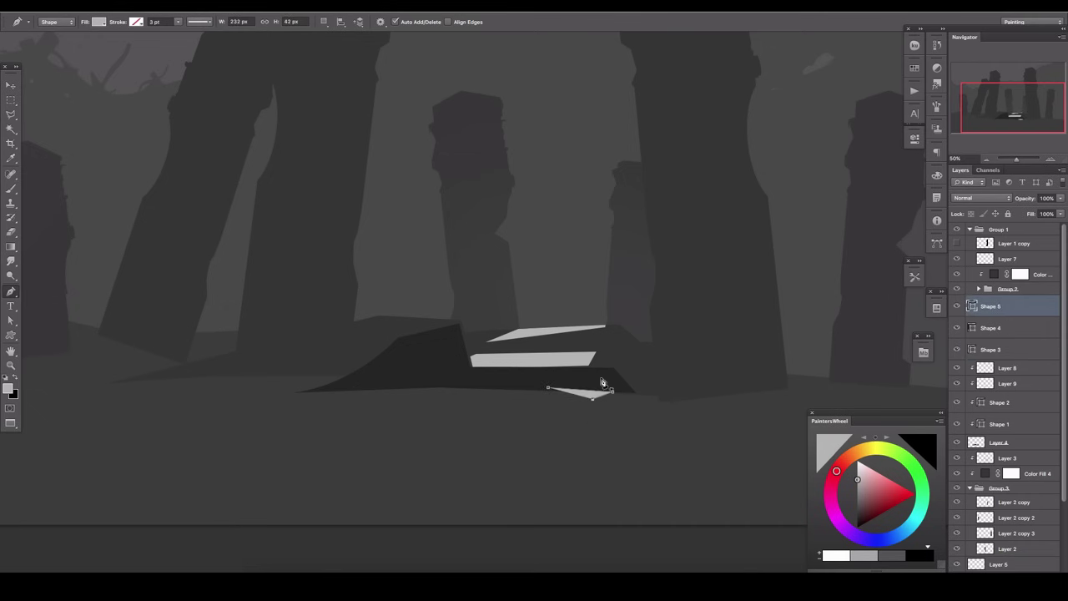
Step: Widen Shape 5 and carry it down-left past the canvas edge
left_click(659, 401)
left_click(648, 407)
scroll(640, 426, "down", 2)
scroll(640, 426, "left", 2)
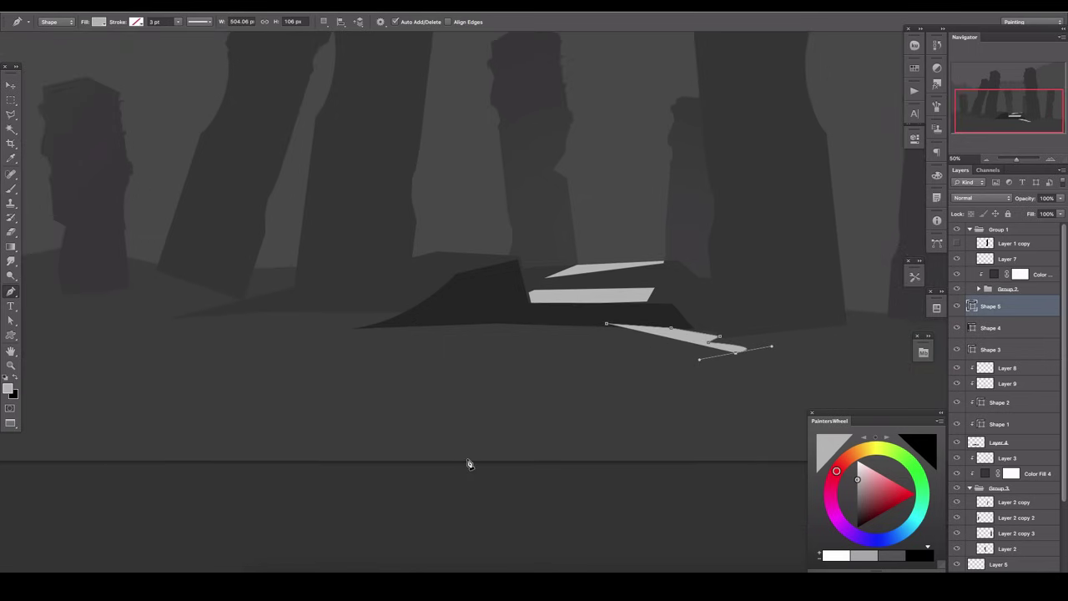
left_click(627, 386)
left_click(537, 409)
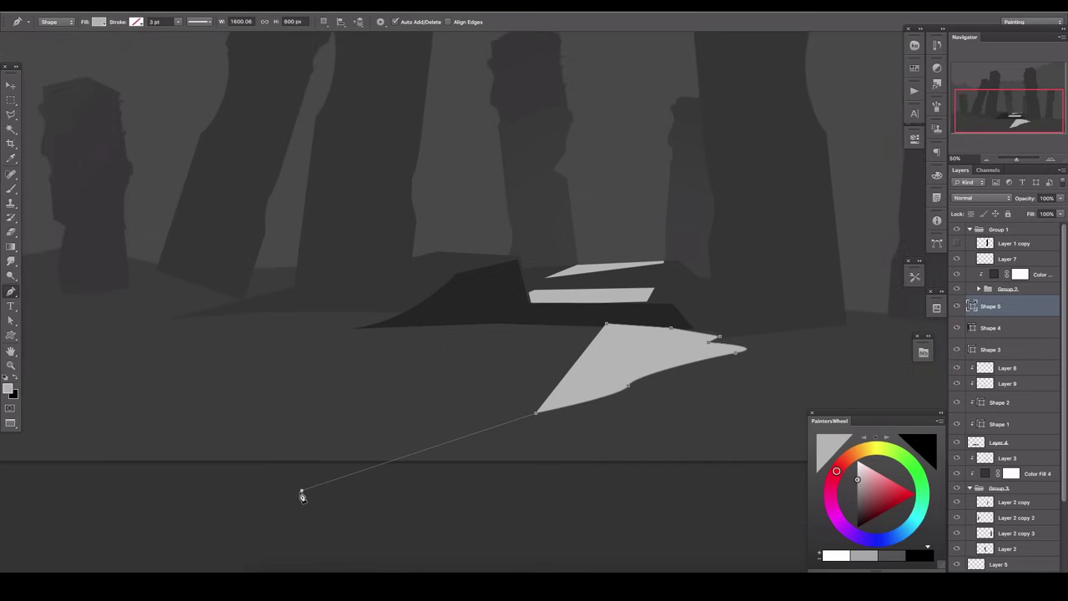
left_click(299, 492)
Step: Close the large light ground shape and adjust its left corner and top edge
scroll(406, 428, "left", 3)
scroll(251, 468, "left", 5)
left_click(193, 385)
left_click(465, 352)
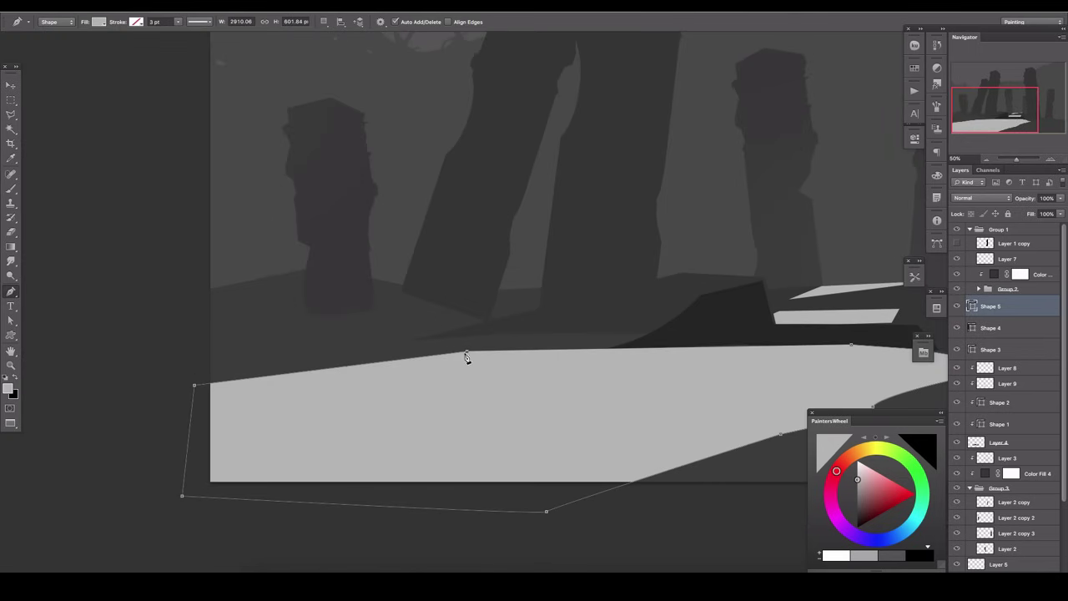
left_click_drag(195, 386, 188, 360)
left_click_drag(617, 349, 689, 333)
scroll(689, 334, "right", 2)
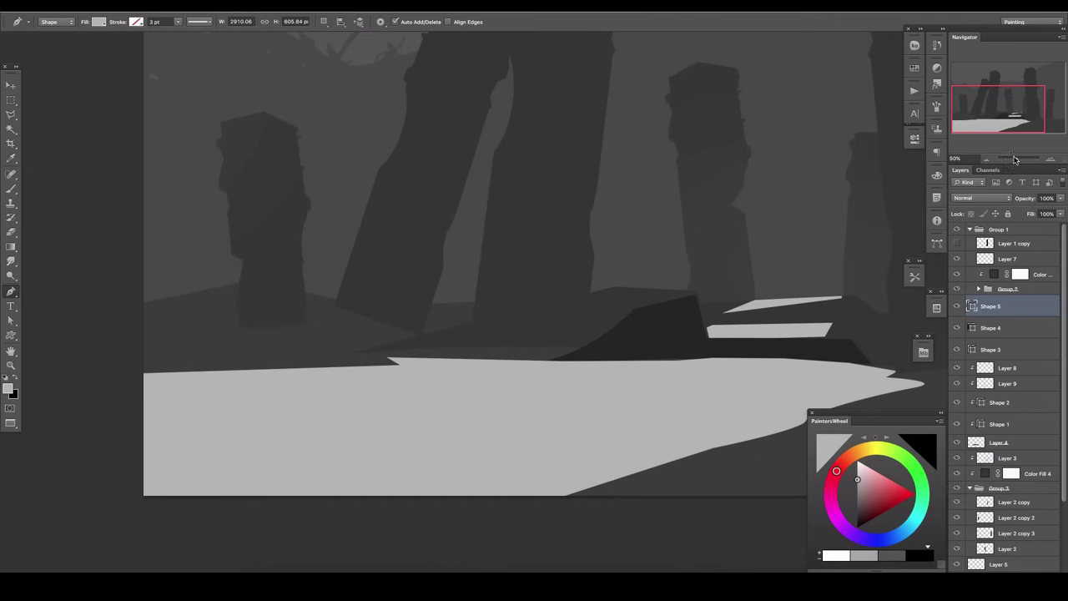
Step: Fit the painting on screen and lower the light foreground shape's opacity to 56%
key("ctrl+0")
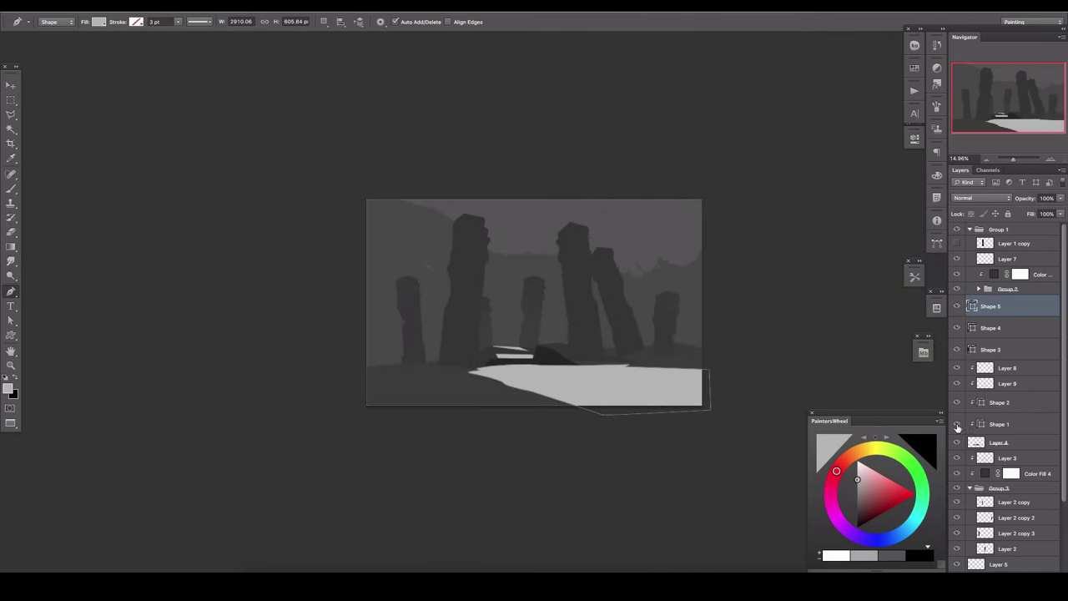
left_click(970, 409)
left_click(976, 424, "shift")
left_click(1060, 199)
key("ctrl+z")
key("ctrl+shift+z")
key("ctrl+z")
left_click_drag(1034, 212, 1038, 212)
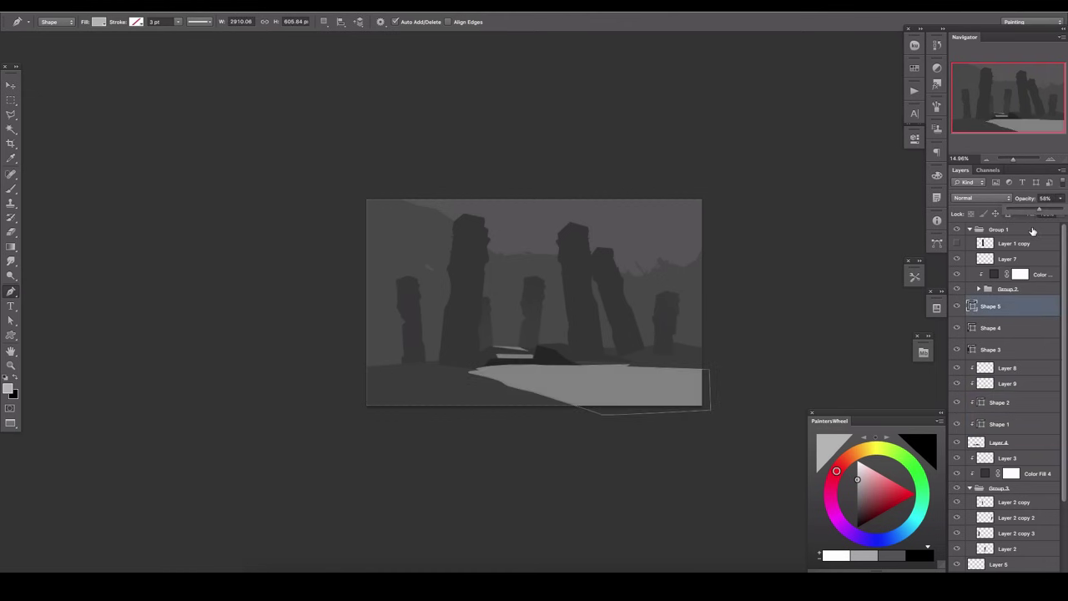
left_click(1007, 355)
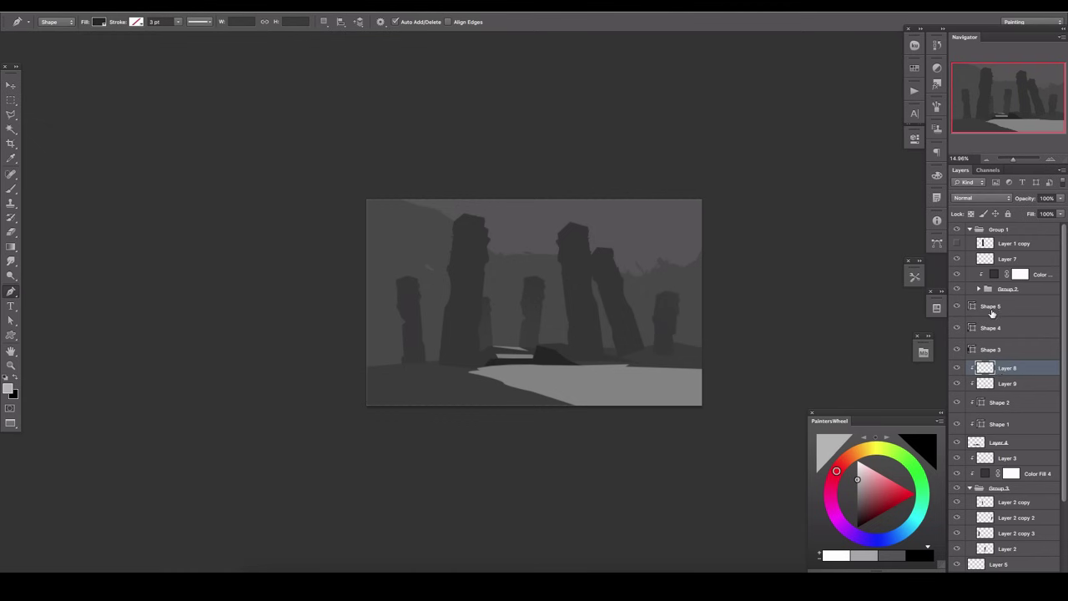
left_click(991, 309)
scroll(554, 360, "up", 3)
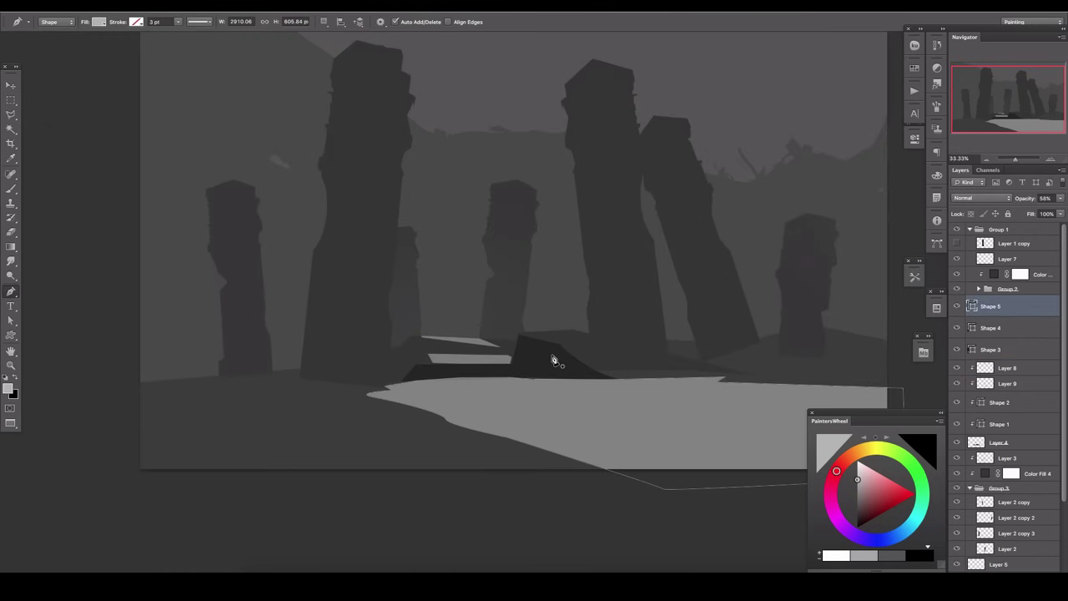
left_click_drag(554, 361, 622, 343)
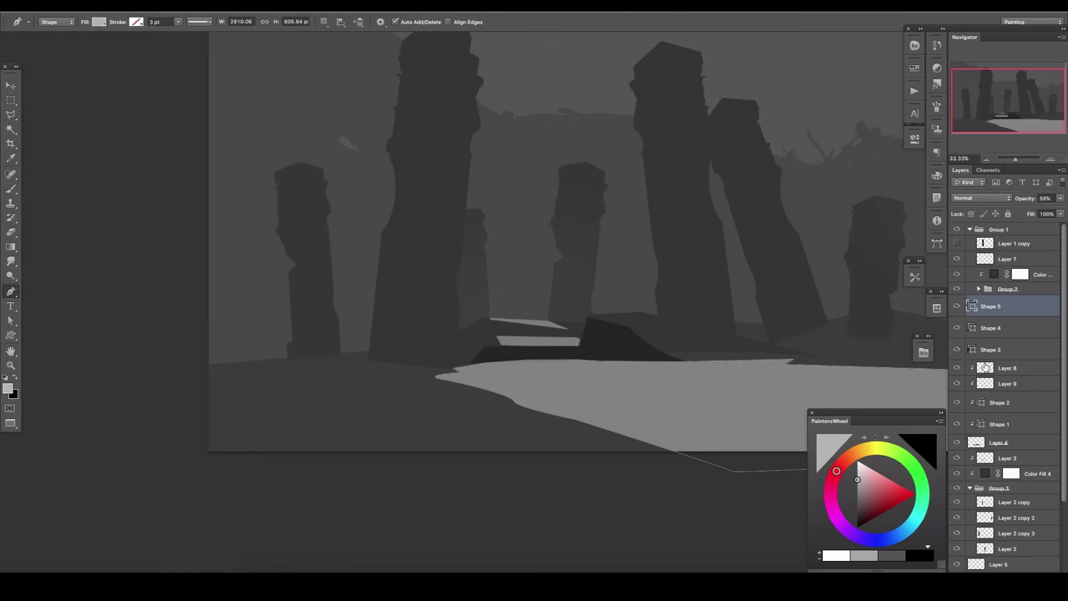
Step: Draw a closed pale ground polygon in the lower left and set it to 58% opacity
left_click(367, 364)
left_click(364, 404)
left_click(449, 456)
left_click(171, 468)
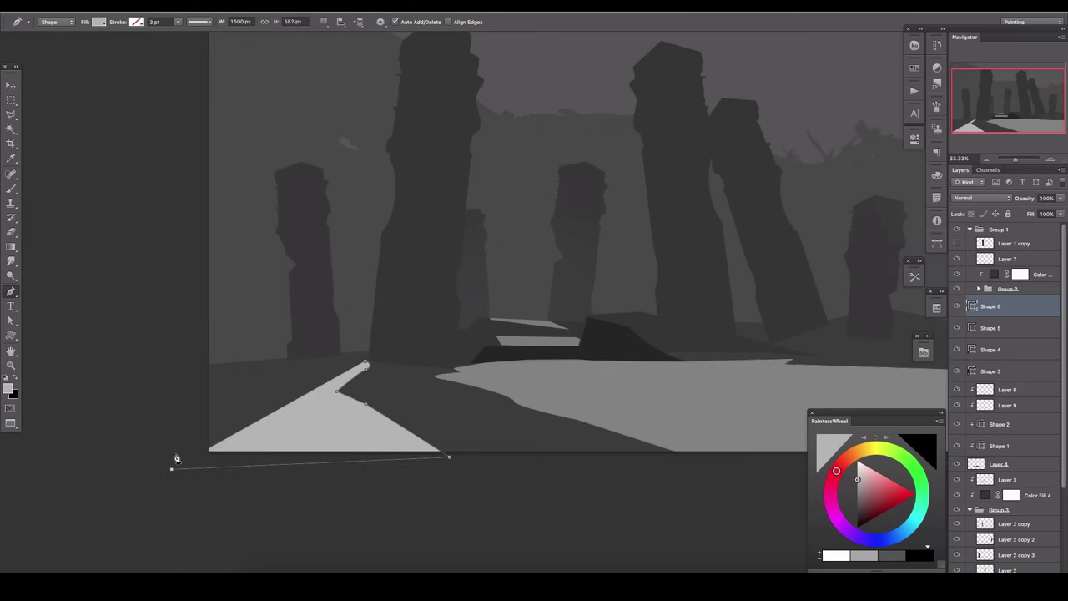
left_click(200, 367)
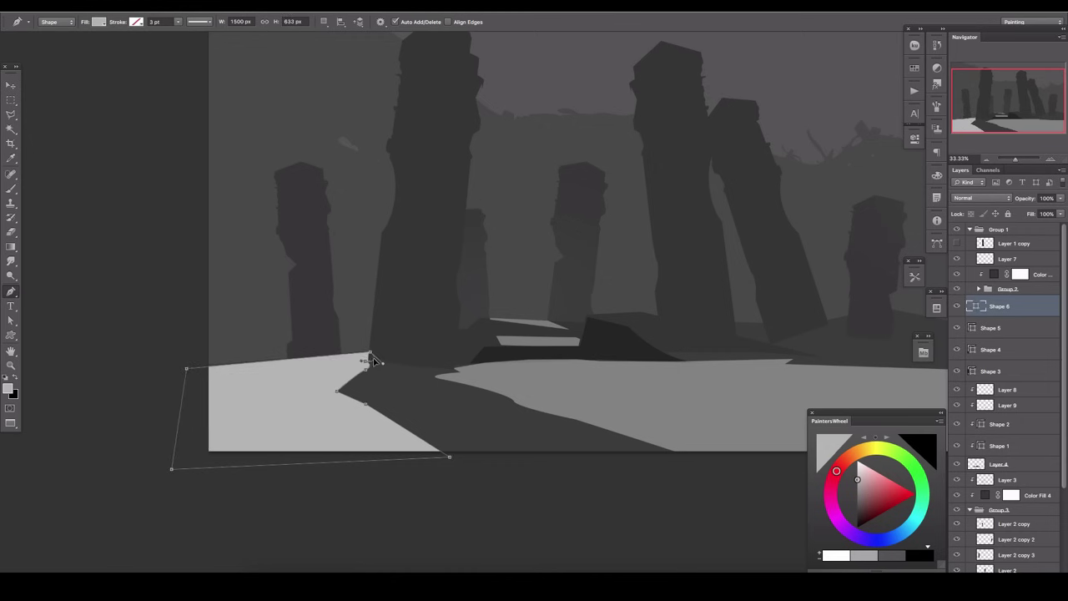
left_click(368, 355)
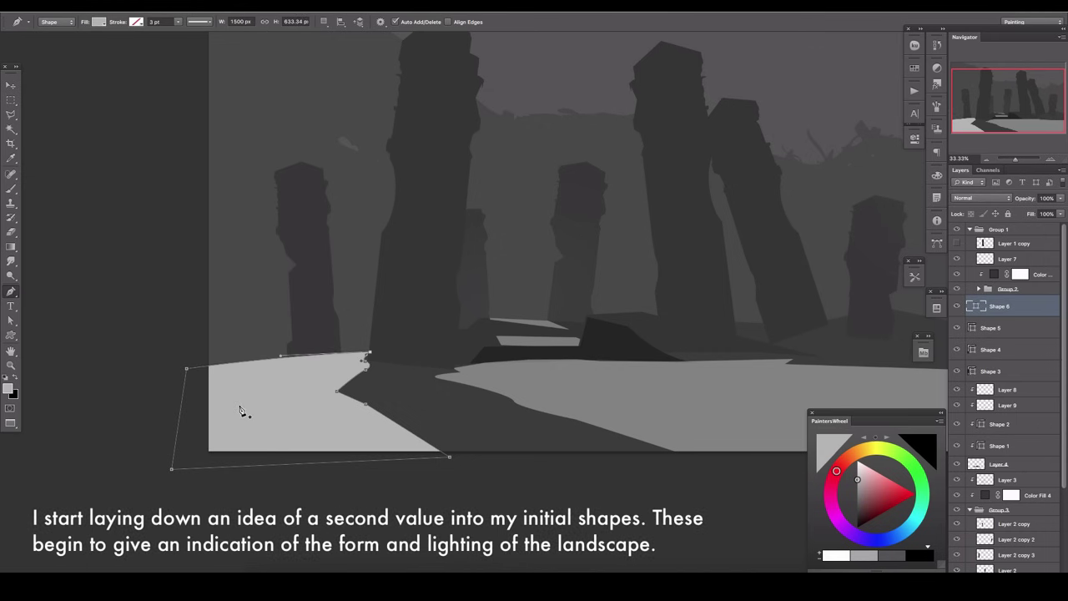
key("5")
key("8")
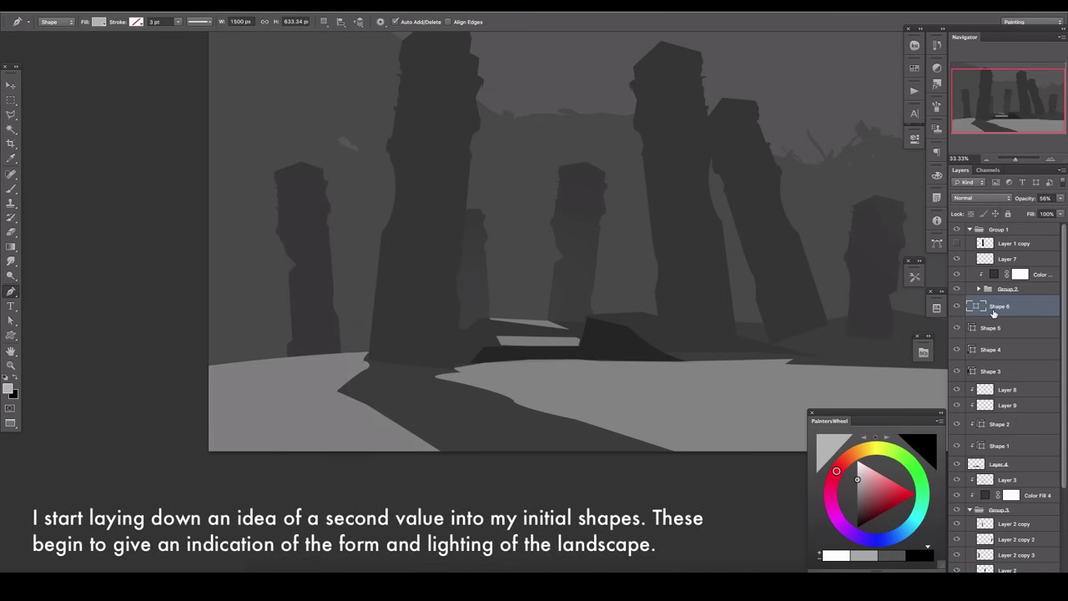
Step: Curve the new ground shape's edge so a dark shadow strip winds beside it
left_click(1026, 327)
left_click(1026, 309)
mouse_move(447, 458)
left_mouse_down()
mouse_move(190, 486)
mouse_move(393, 453)
left_mouse_up()
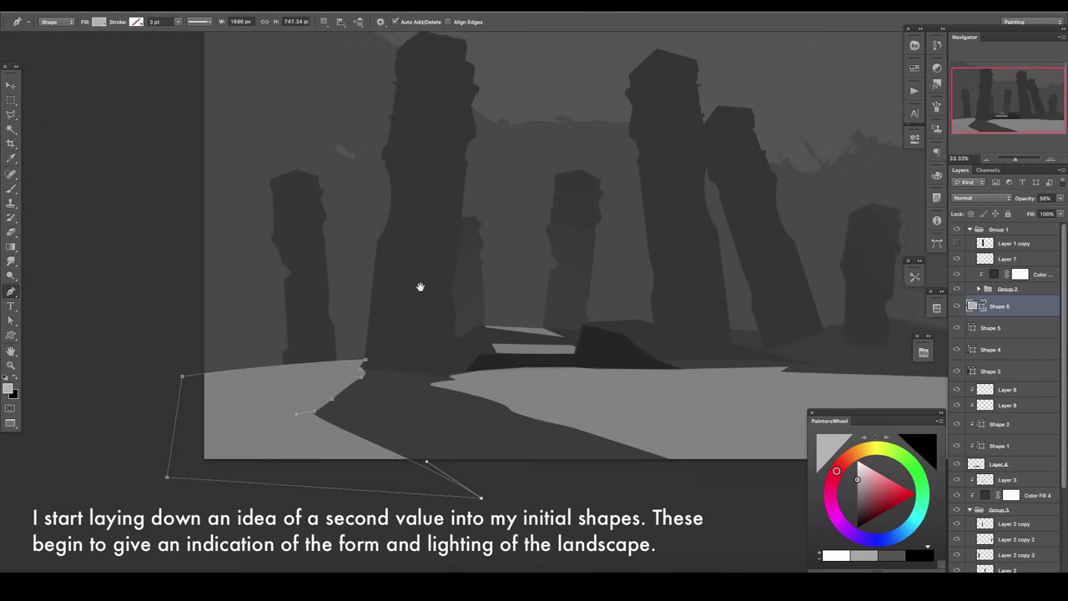
scroll(419, 286, "up", 5)
scroll(419, 286, "right", 3)
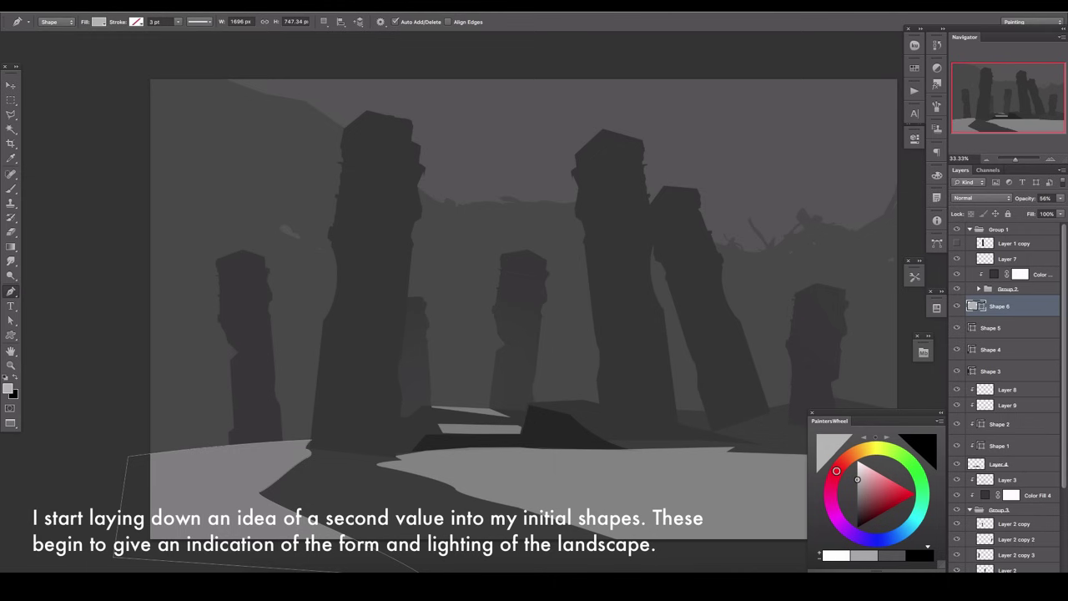
Step: Add a new layer and begin the curved top edge of a distant ground band
key("ctrl+shift+alt+n")
scroll(767, 201, "right", 3)
scroll(646, 303, "down", 1)
scroll(667, 354, "right", 3)
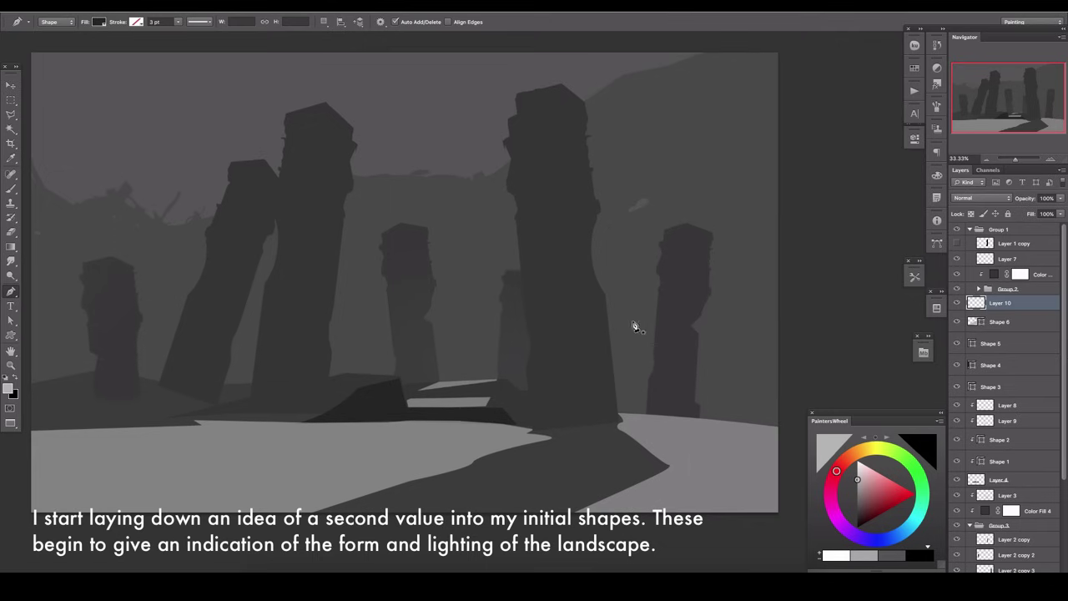
scroll(468, 339, "left", 3)
left_click_drag(393, 350, 434, 345)
Step: Extend the distant band's outline across the horizon and send it behind the monoliths
left_click(644, 380)
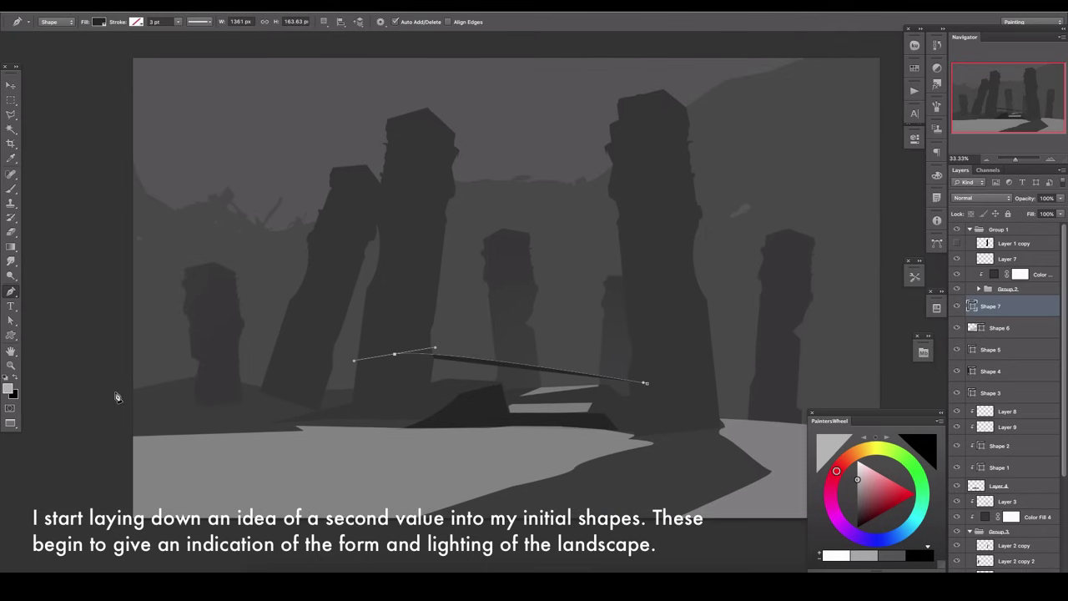
scroll(253, 371, "left", 2)
scroll(252, 371, "down", 1)
left_click(253, 371)
left_click(694, 378)
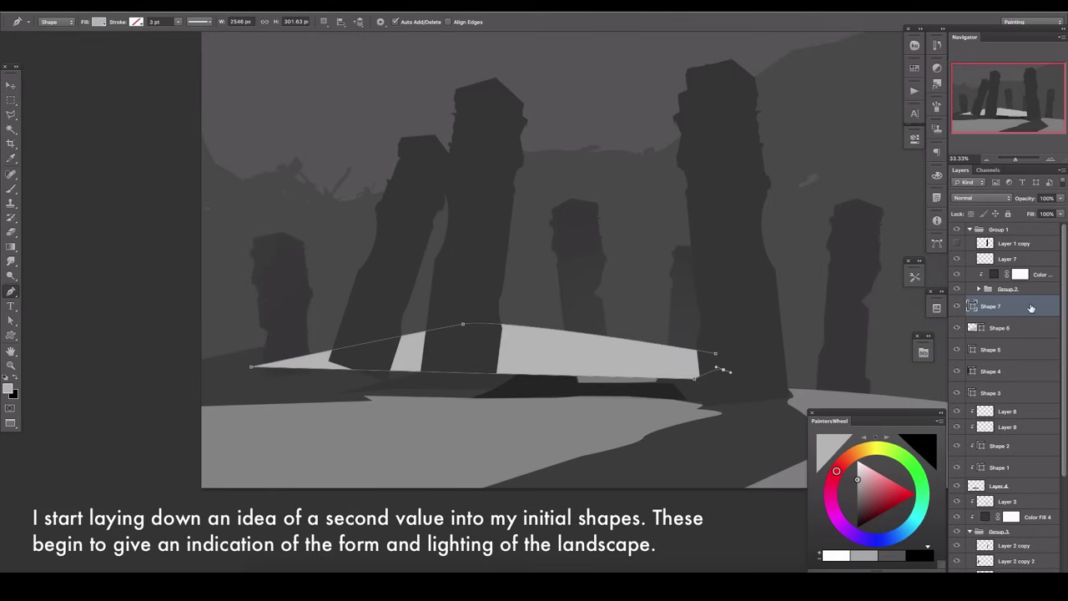
key("ctrl+bracketleft")
key("ctrl+bracketleft")
key("ctrl+bracketleft")
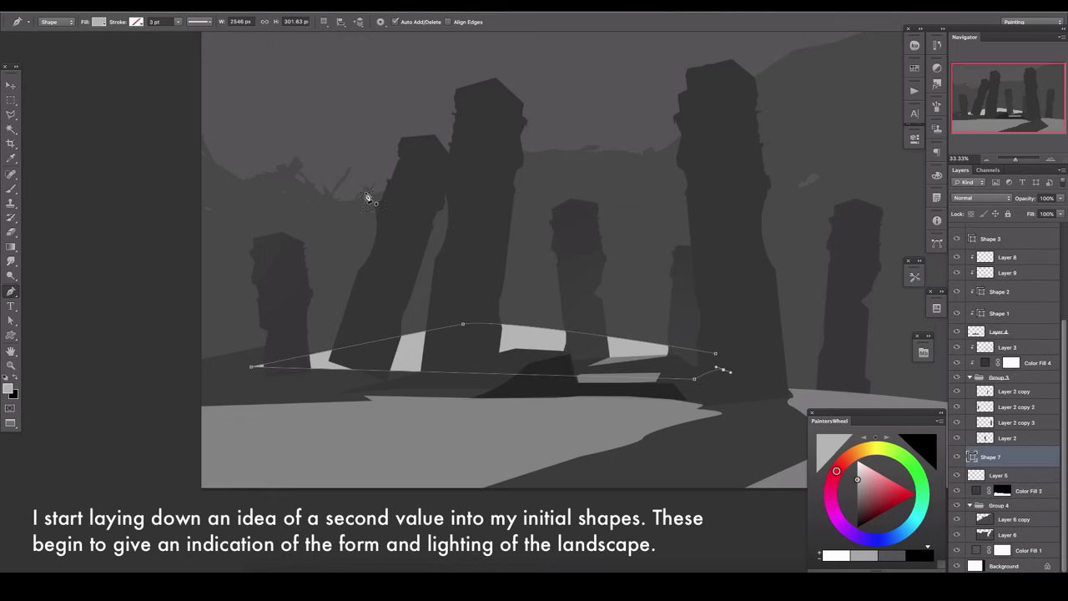
Step: Give the distant ground band a light grey fill colour
left_click(97, 22)
left_click(151, 43)
key("Return")
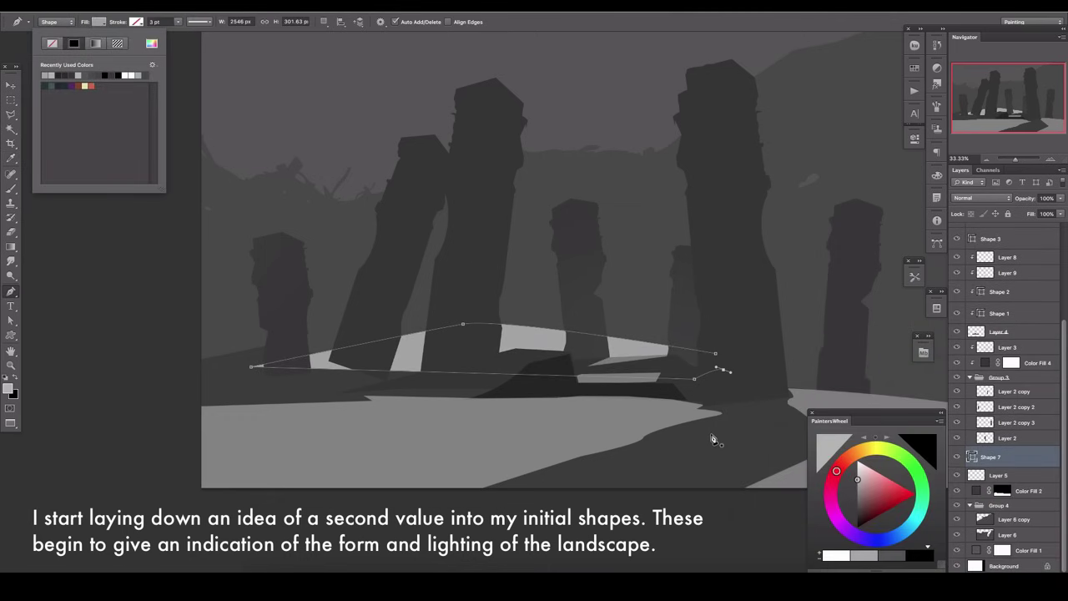
key("Escape")
left_click(975, 476)
left_click(986, 456)
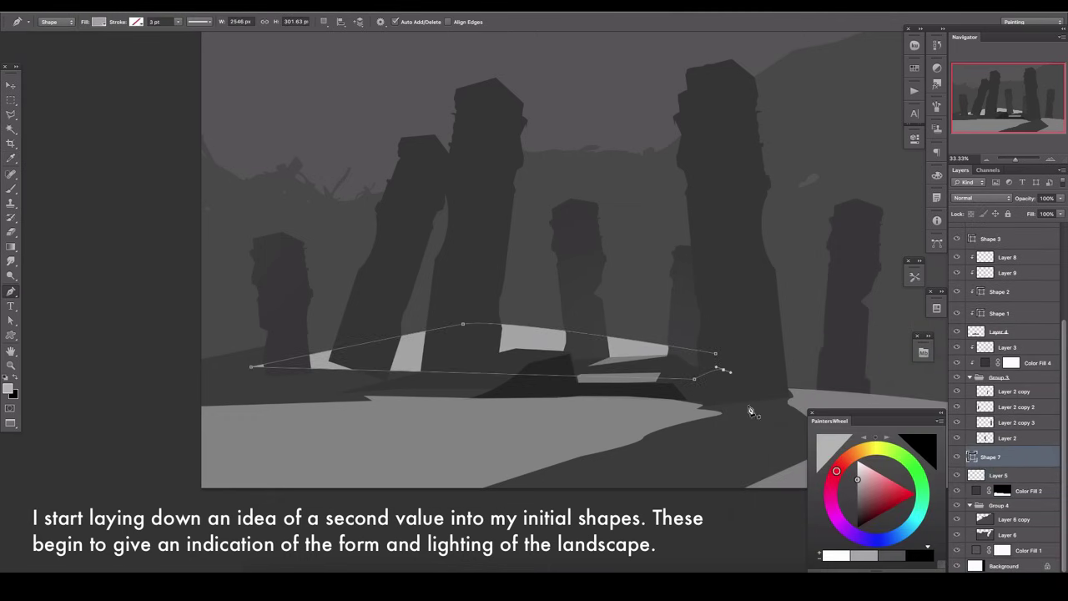
Step: Extend the band to the right side and close its outline
scroll(464, 326, "right", 3)
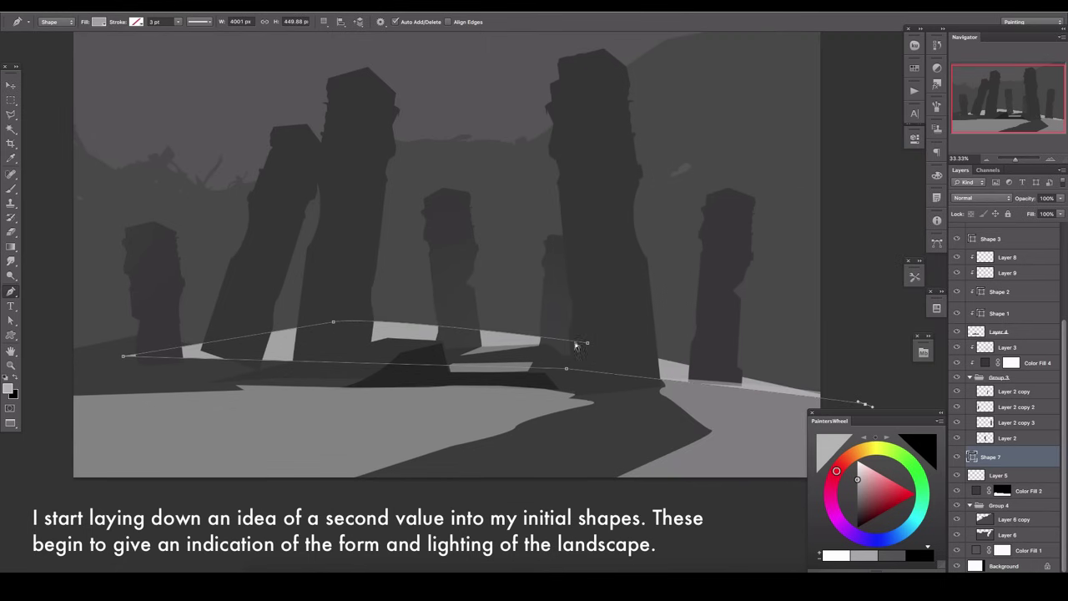
left_click(882, 361)
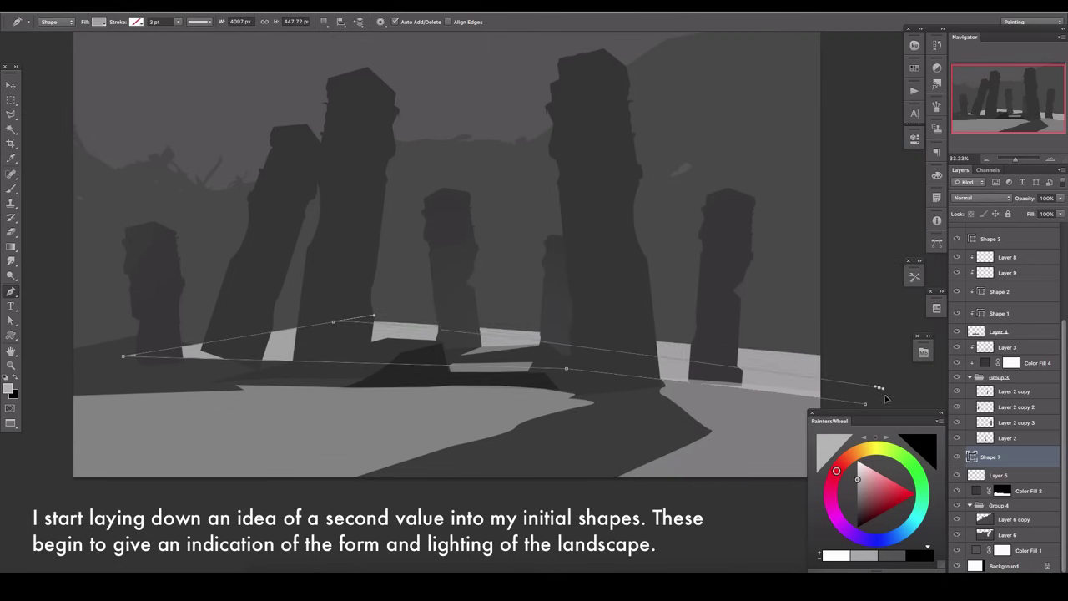
scroll(784, 288, "left", 5)
scroll(467, 355, "left", 2)
left_click(354, 368)
scroll(656, 357, "right", 7)
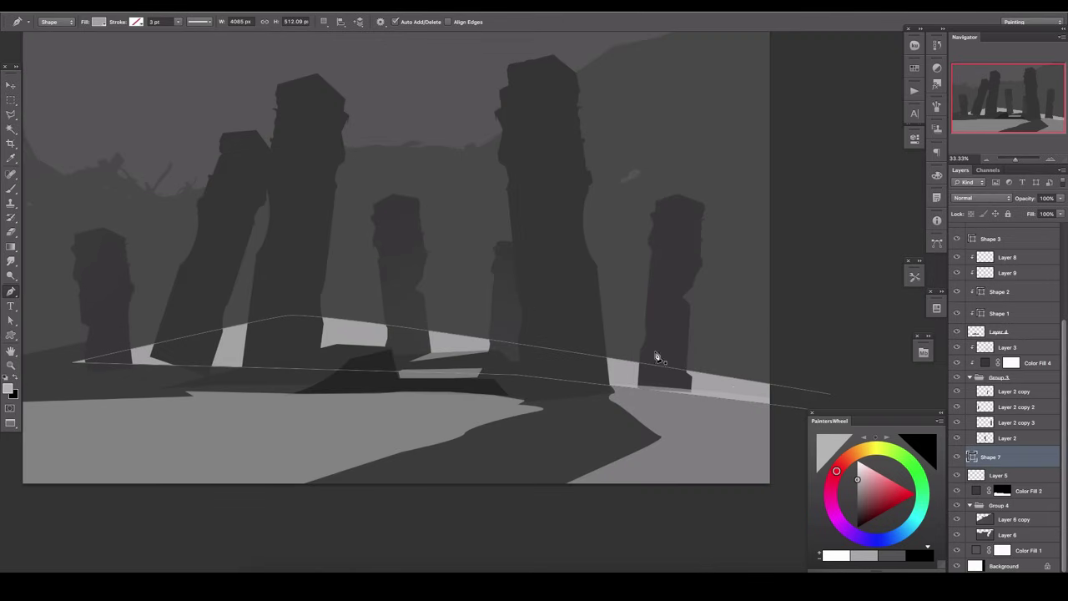
Step: Reshape the right end of the pale horizon band
left_click(817, 400, "ctrl")
mouse_move(634, 375)
left_mouse_down()
mouse_move(618, 390)
mouse_move(739, 389)
left_mouse_up()
scroll(777, 413, "right", 2)
scroll(659, 257, "left", 5)
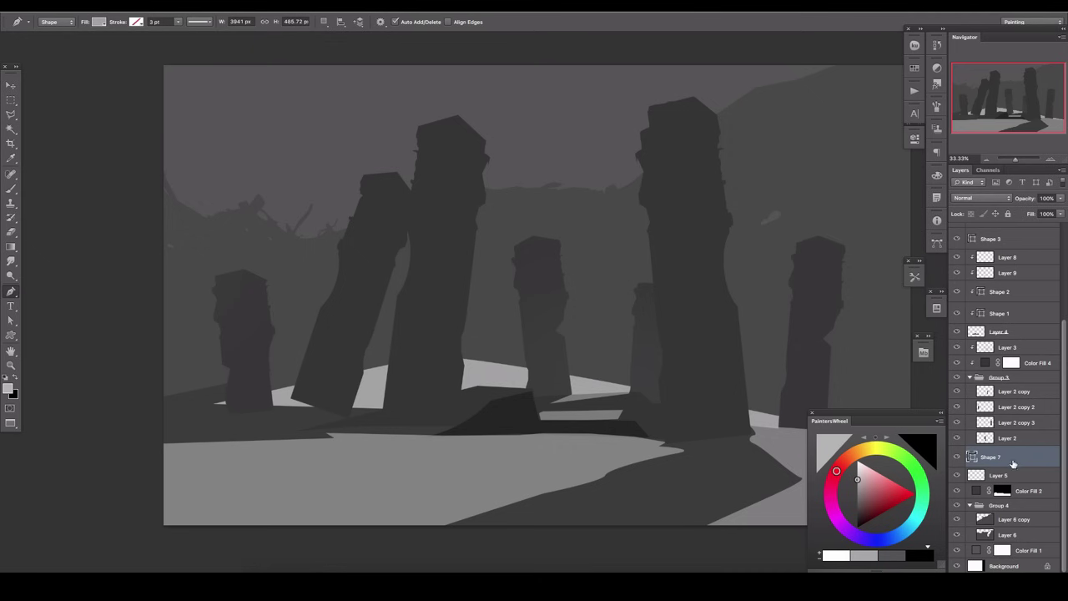
Step: Add a soft light gradient layer to the sky group and reduce its opacity
key("ctrl+shift+alt+n")
key("g")
left_click_drag(621, 173, 672, 170)
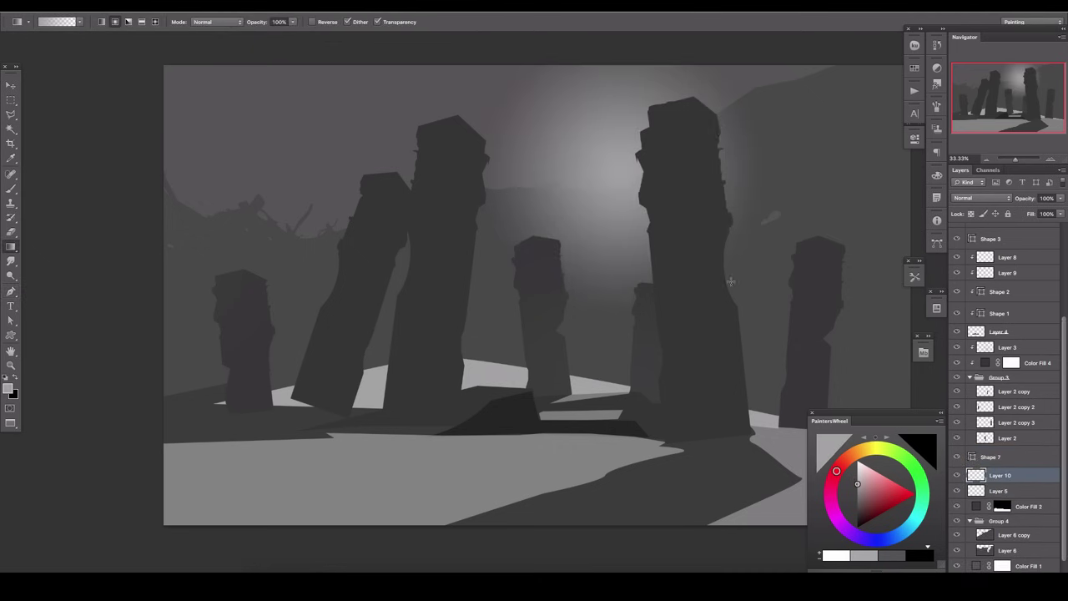
key("ctrl+z")
left_click_drag(1042, 478, 1043, 551)
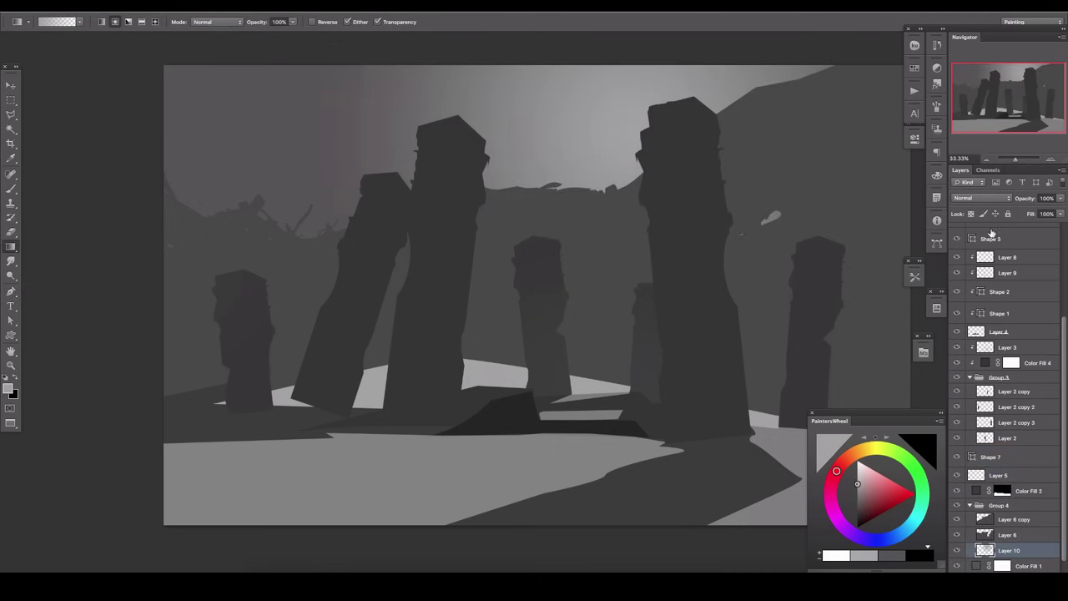
left_click_drag(1059, 198, 1042, 213)
Step: Paint a radial sun-glow gradient behind the right monolith on a Linear Dodge (Add) layer
key("v")
key("ctrl+shift+alt+n")
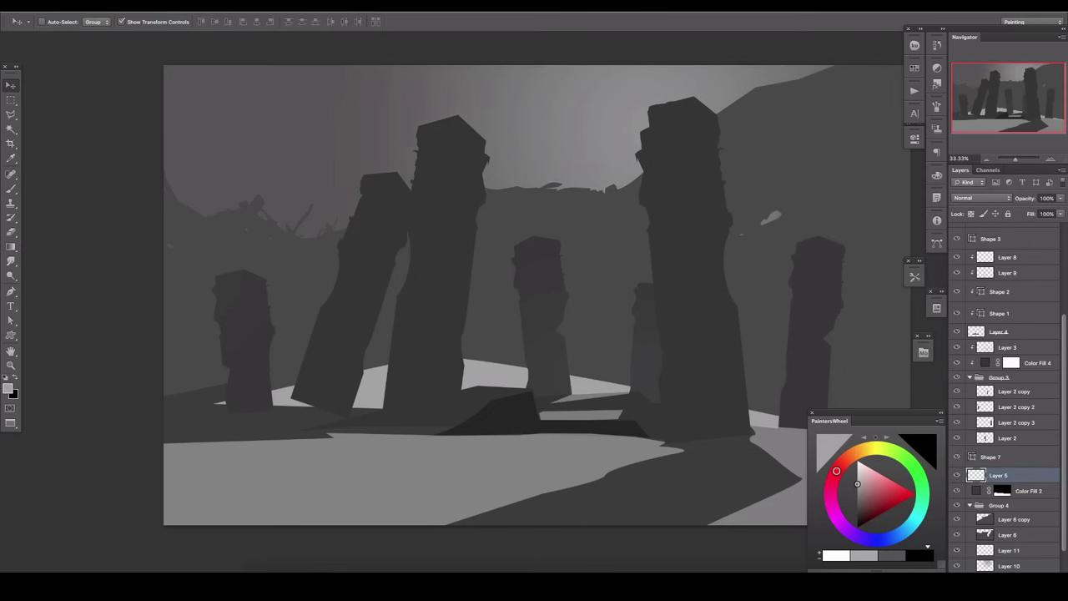
left_click(981, 198)
left_click(984, 283)
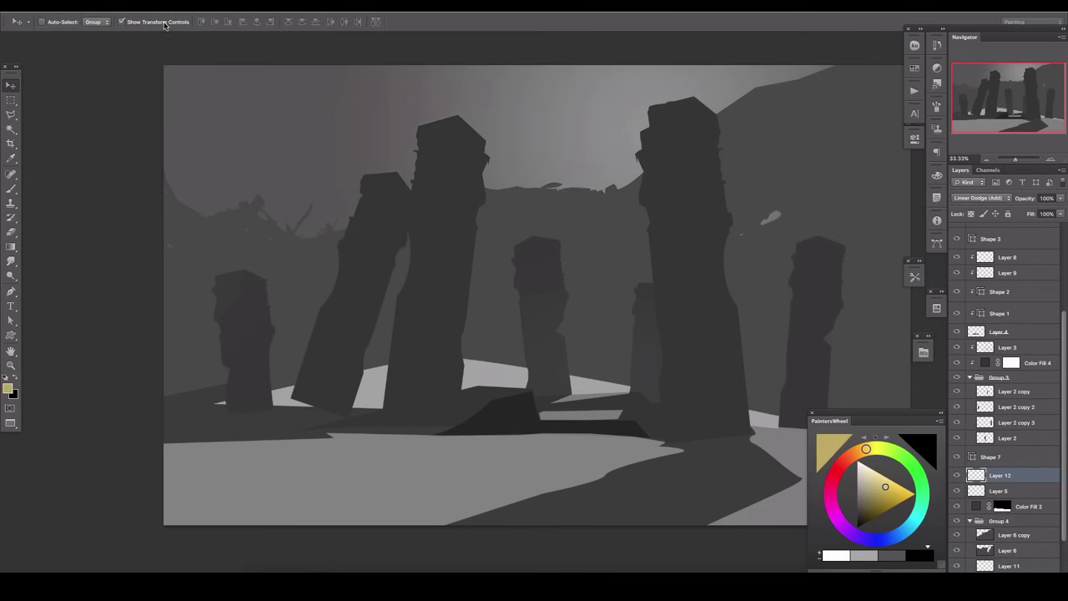
key("g")
left_click_drag(730, 241, 731, 242)
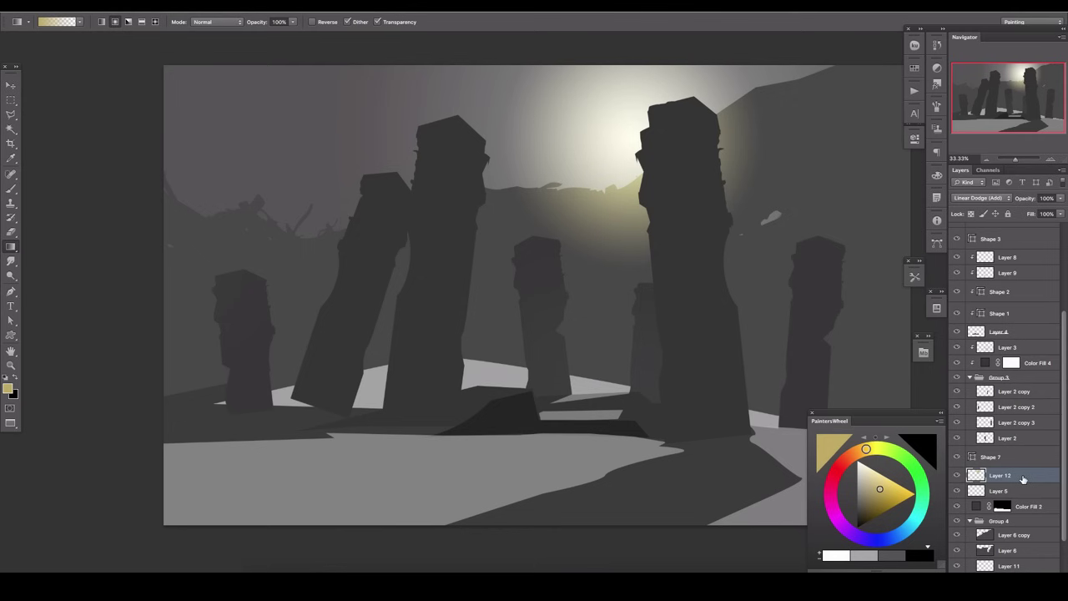
Step: Switch the glow to Color Dodge at lower opacity and hide panels to view the canvas
left_click(993, 198)
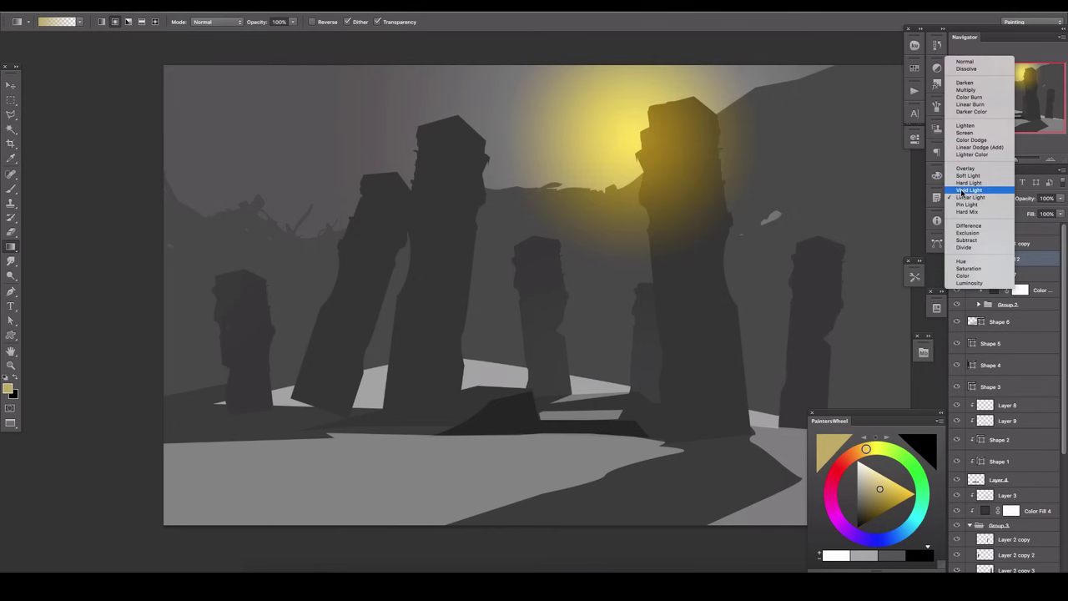
left_click(967, 161)
left_click(1059, 197)
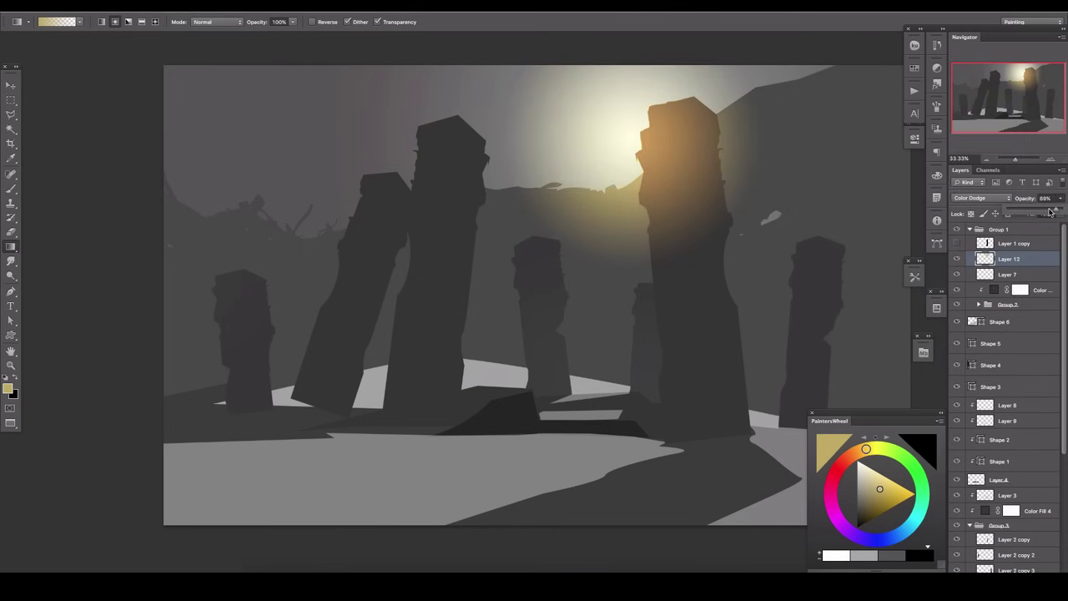
left_click_drag(1046, 208, 970, 348)
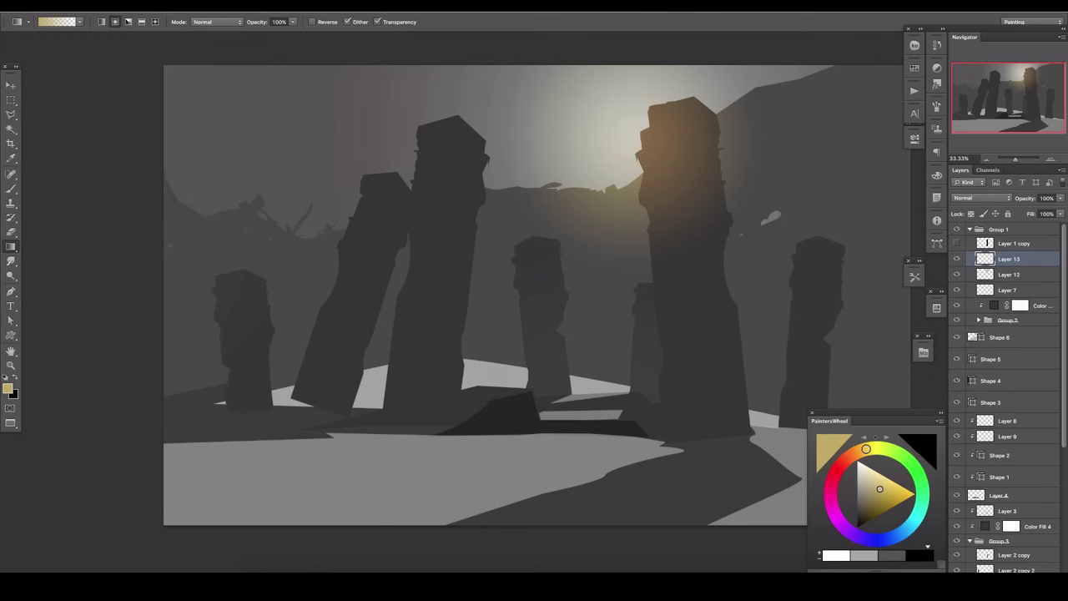
scroll(1063, 501, "down", 3)
scroll(1063, 566, "down", 3)
key("Tab")
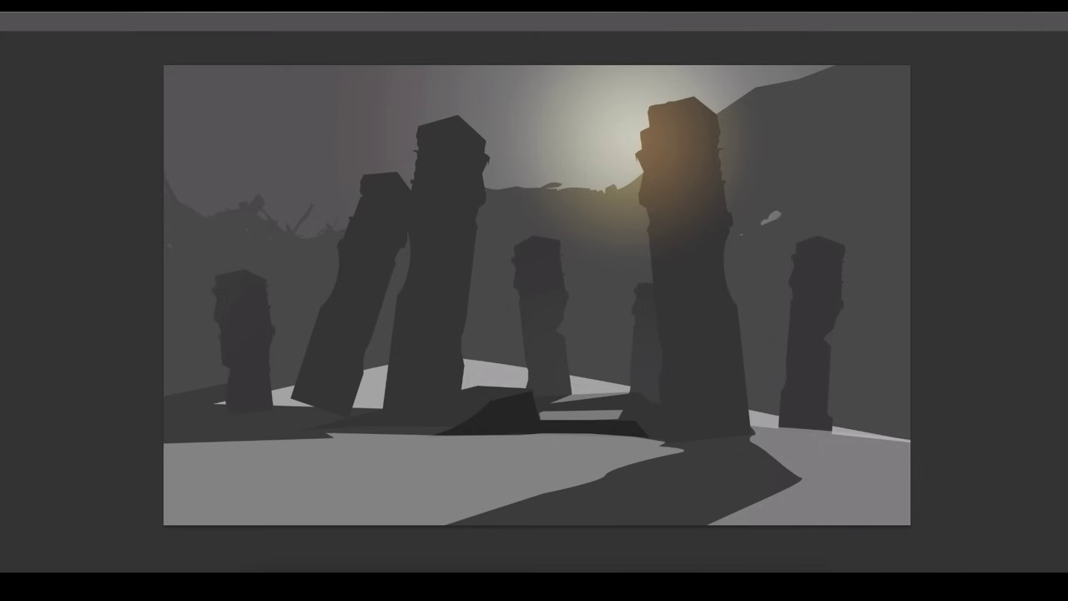
Step: Paint semi-transparent pale light strokes around the sky glow with a size-100 brush
key("Tab")
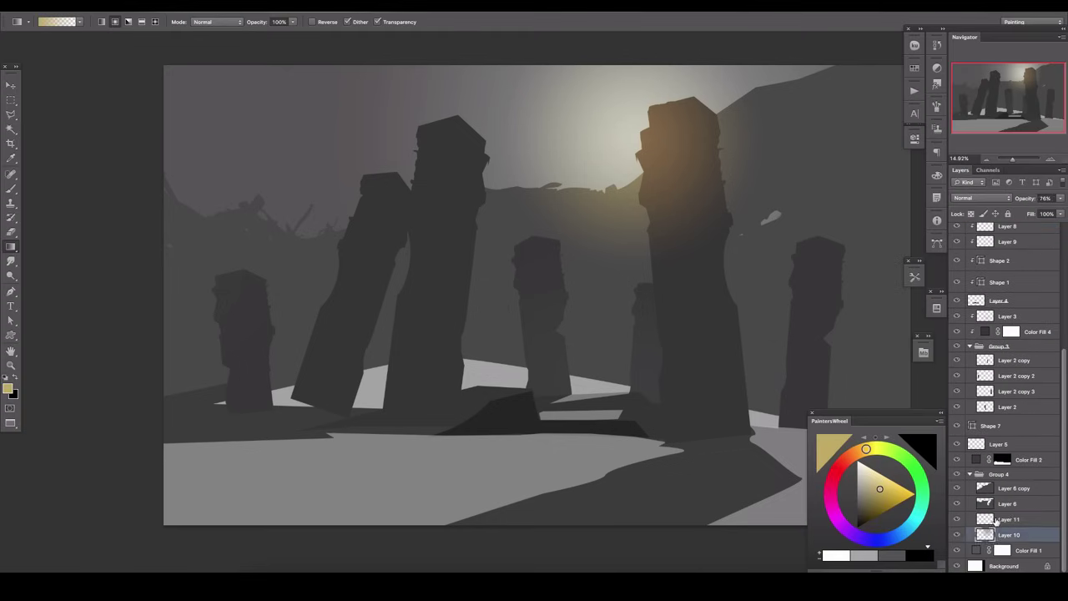
key("b")
left_click(51, 21)
double_click(45, 415)
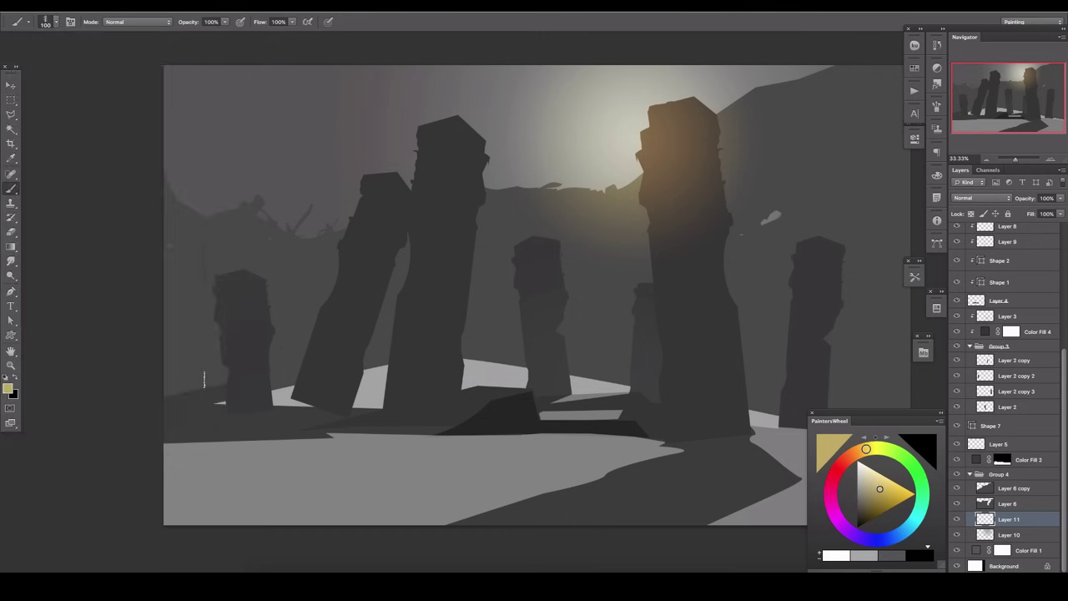
left_click_drag(879, 499, 868, 465)
left_click_drag(918, 501, 911, 524)
left_click_drag(584, 208, 634, 133)
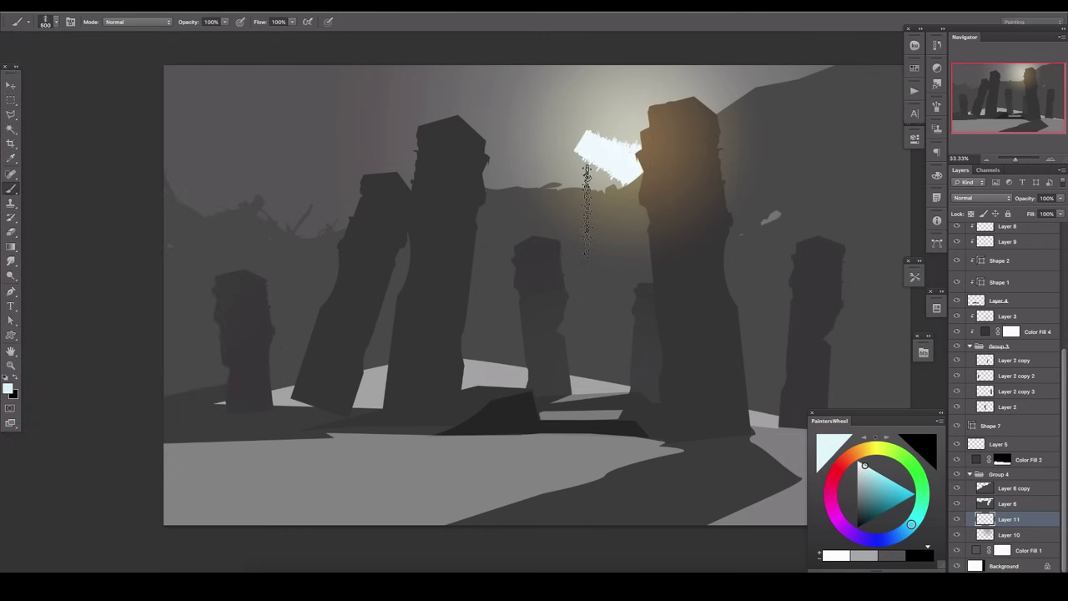
mouse_move(551, 234)
left_mouse_down()
mouse_move(689, 125)
mouse_move(397, 289)
mouse_move(464, 112)
mouse_move(208, 115)
left_mouse_up()
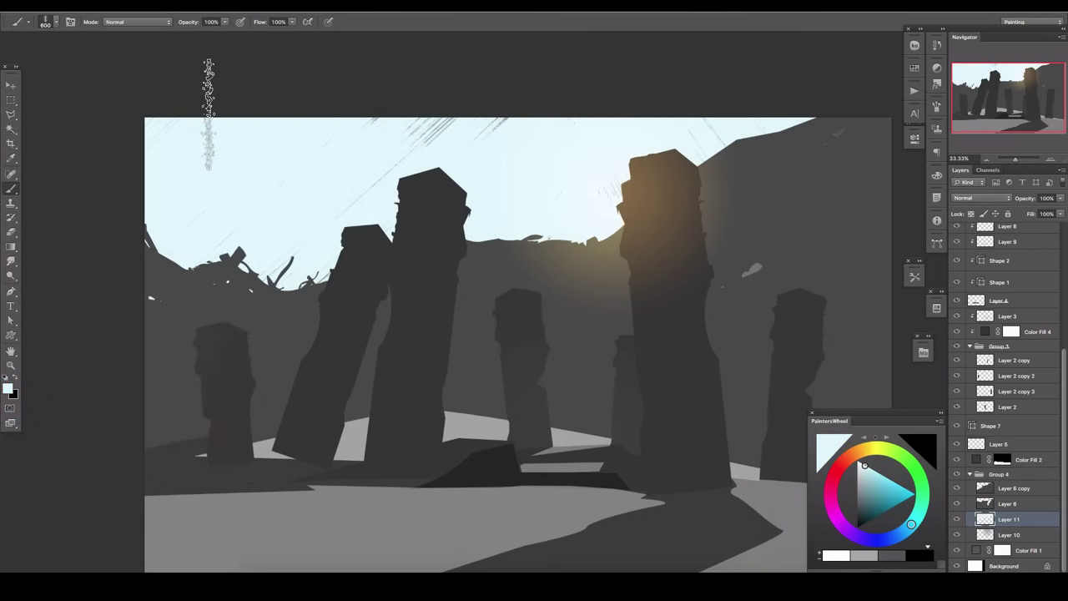
mouse_move(1062, 198)
left_mouse_down()
mouse_move(1021, 216)
mouse_move(1031, 213)
mouse_move(1028, 240)
left_mouse_up()
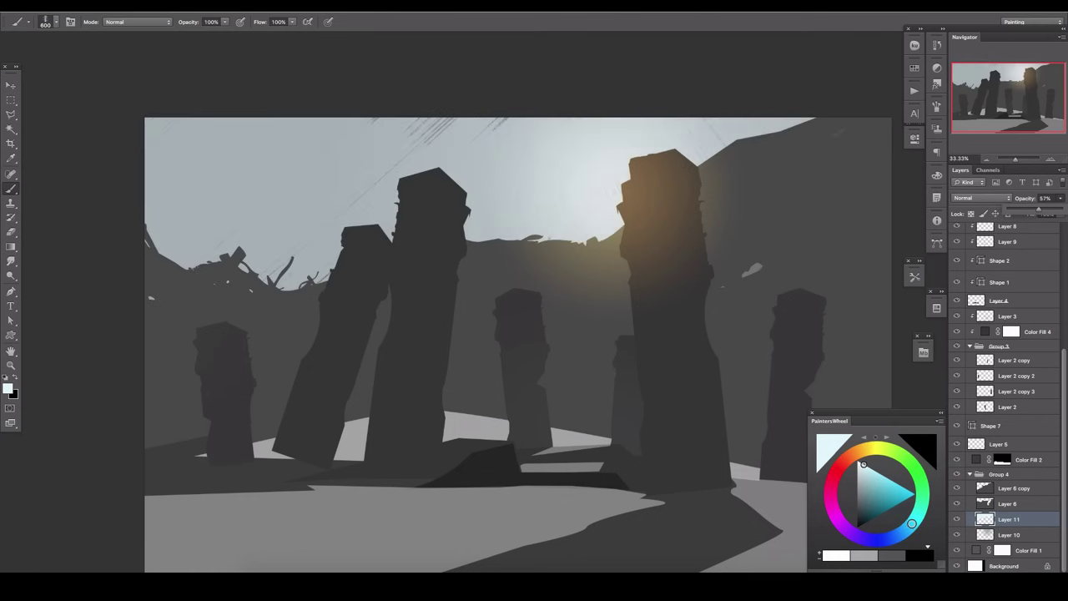
Step: Desaturate the warm sky glow layer with Hue/Saturation
scroll(1010, 375, "up", 5)
left_click(1008, 274)
left_click(138, 5)
left_click(267, 102)
left_click_drag(850, 424, 818, 425)
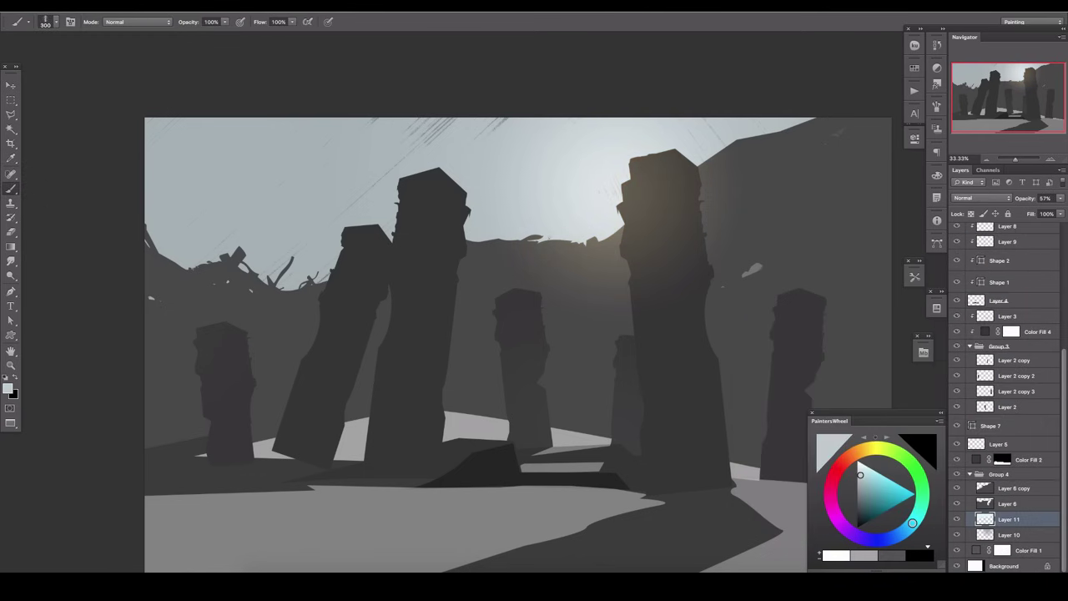
Step: On a new layer, paint cream light left of the pillar and erase its edges
key("ctrl+shift+alt+n")
left_click(860, 451)
key("bracketleft")
key("bracketleft")
mouse_move(287, 250)
left_mouse_down()
mouse_move(388, 246)
mouse_move(188, 179)
mouse_move(484, 225)
mouse_move(590, 125)
mouse_move(500, 191)
mouse_move(328, 143)
mouse_move(278, 172)
mouse_move(231, 140)
mouse_move(351, 250)
mouse_move(292, 183)
mouse_move(371, 198)
mouse_move(233, 178)
mouse_move(250, 167)
left_mouse_up()
key("e")
key("b")
key("e")
Step: Shift the sky hue with a Hue/Saturation layer below Layer 14, then group the Layer 6 layers
left_click(914, 277)
mouse_move(830, 204)
left_mouse_down()
mouse_move(845, 207)
mouse_move(806, 210)
left_mouse_up()
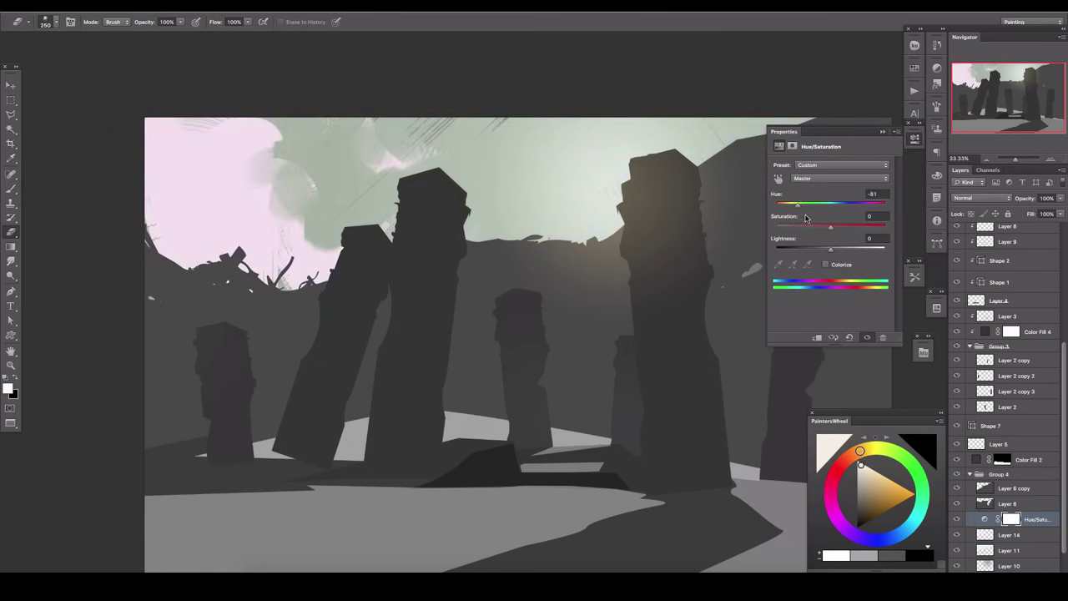
left_click_drag(985, 519, 985, 538)
left_click(957, 519)
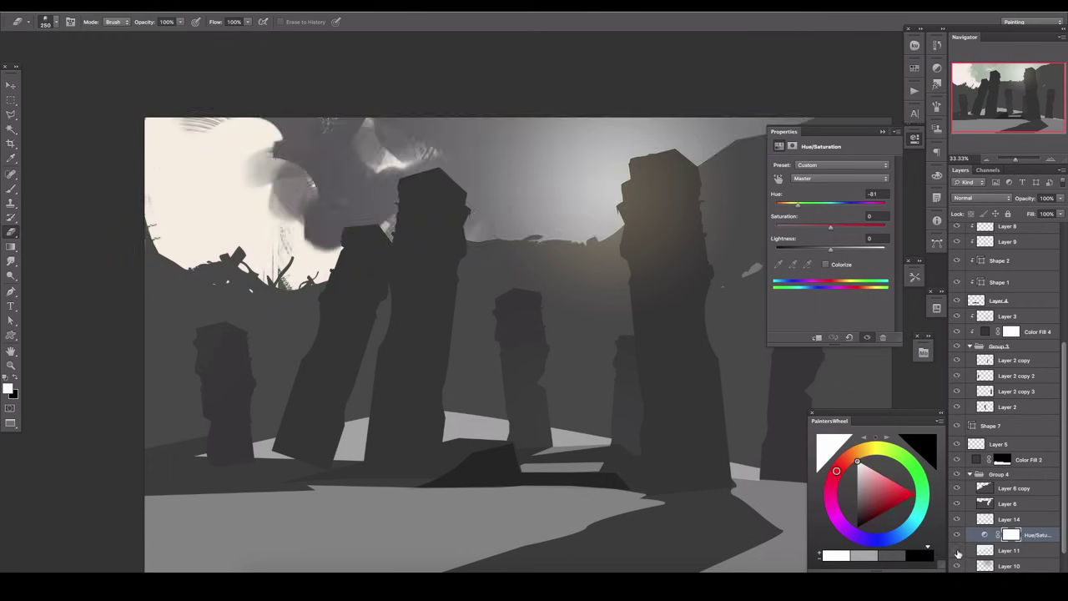
mouse_move(330, 213)
left_mouse_down()
mouse_move(217, 126)
mouse_move(163, 234)
left_mouse_up()
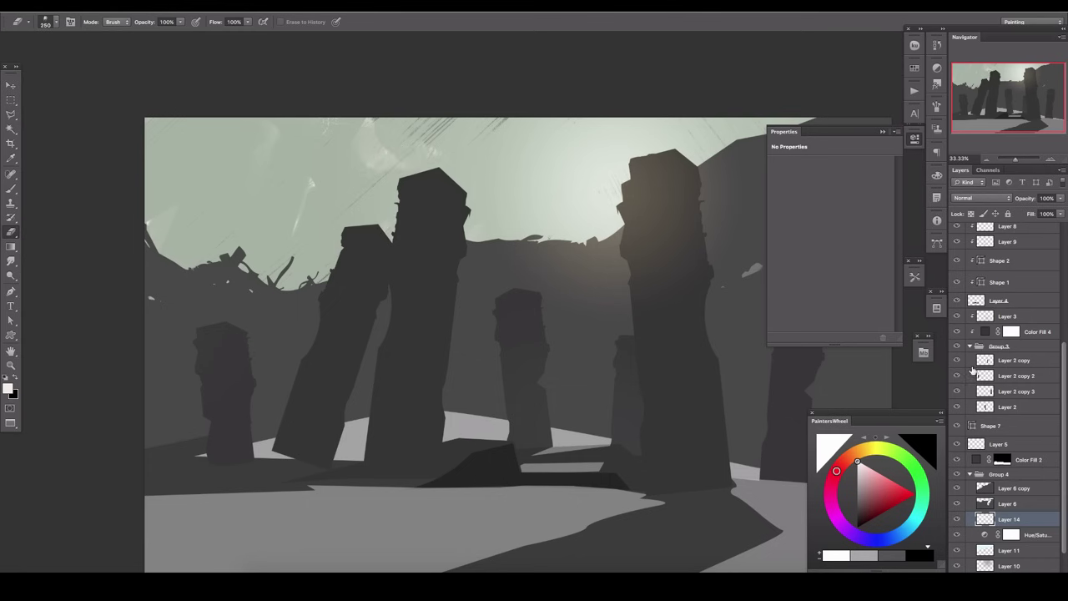
left_click(1009, 488)
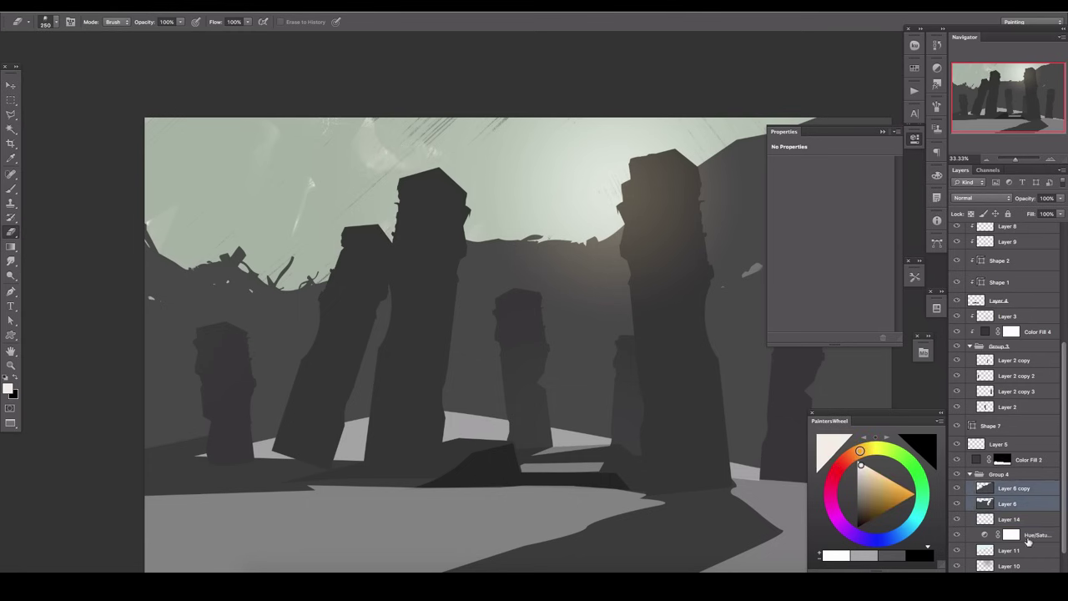
key("ctrl+g")
Step: Lay a bluish-purple haze gradient over the scene at about 32% opacity
right_click(1031, 474)
key("g")
left_click(860, 536)
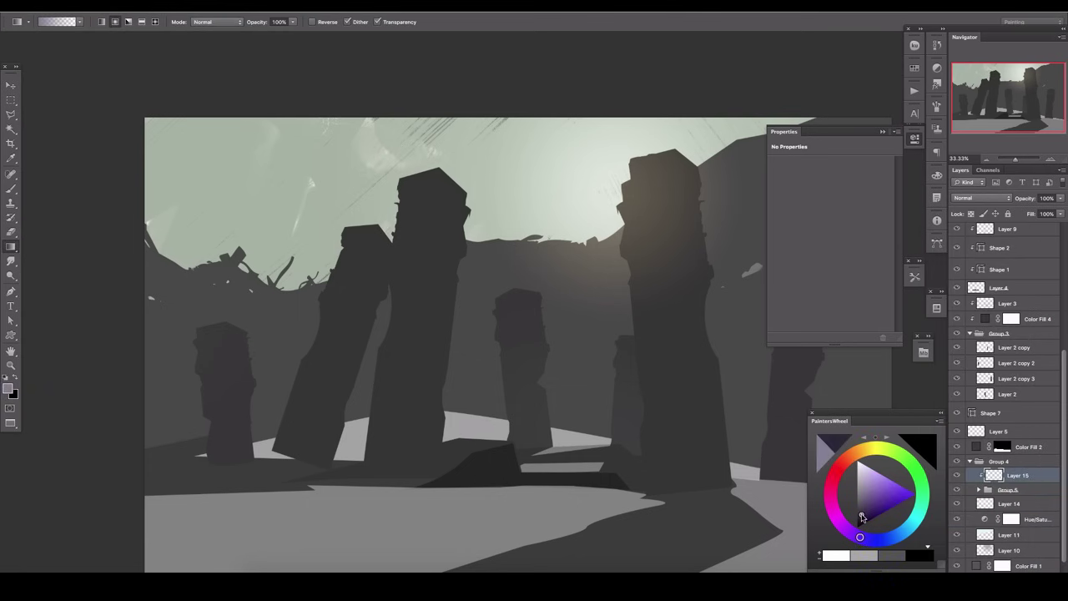
left_click(861, 506)
left_click_drag(860, 509, 859, 512)
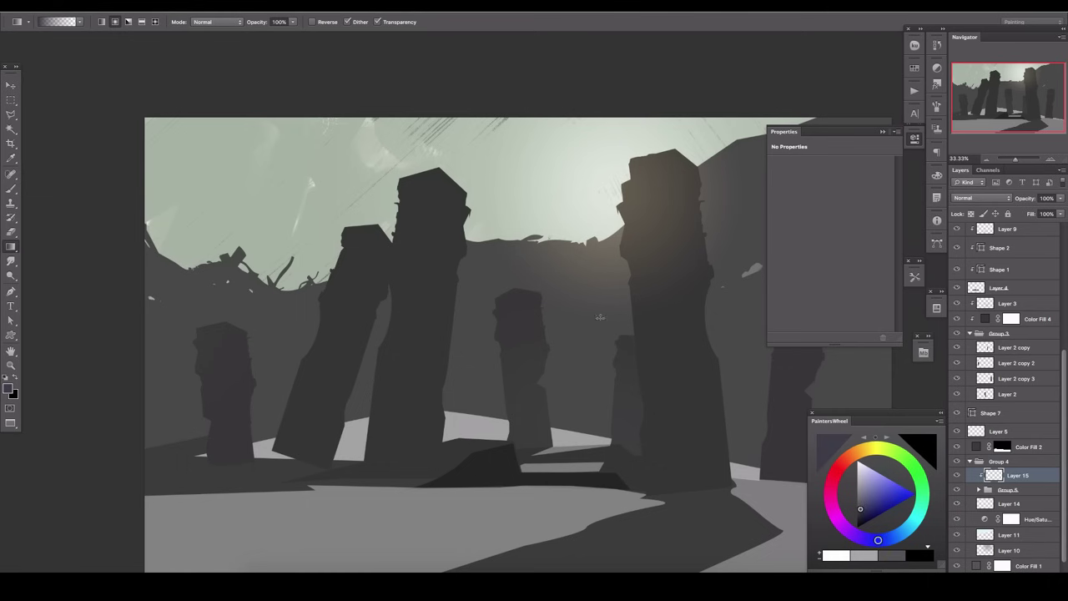
left_click_drag(599, 317, 597, 267)
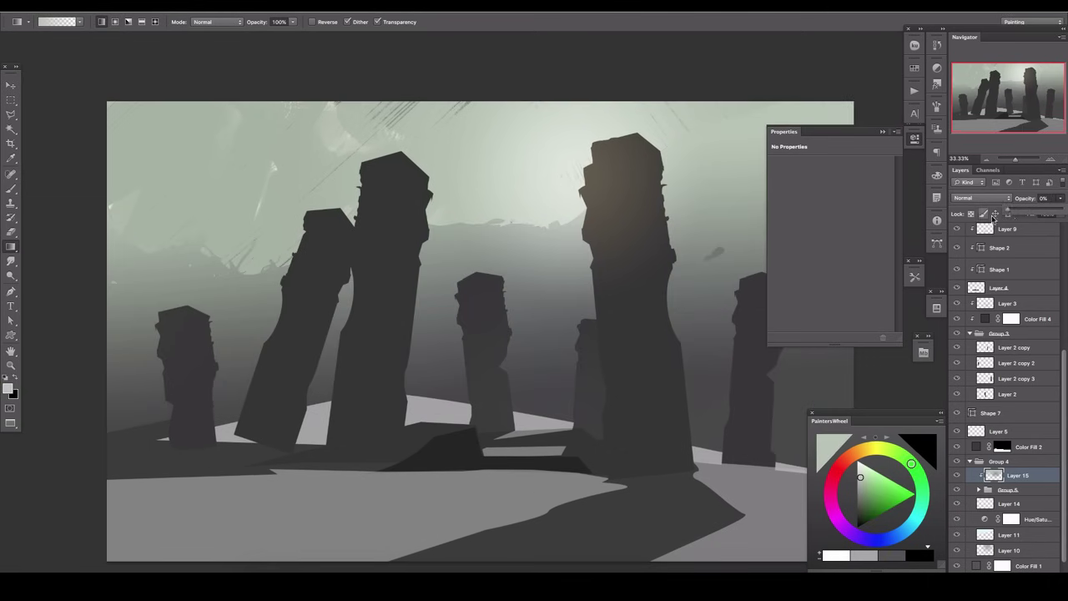
left_click_drag(993, 215, 1021, 219)
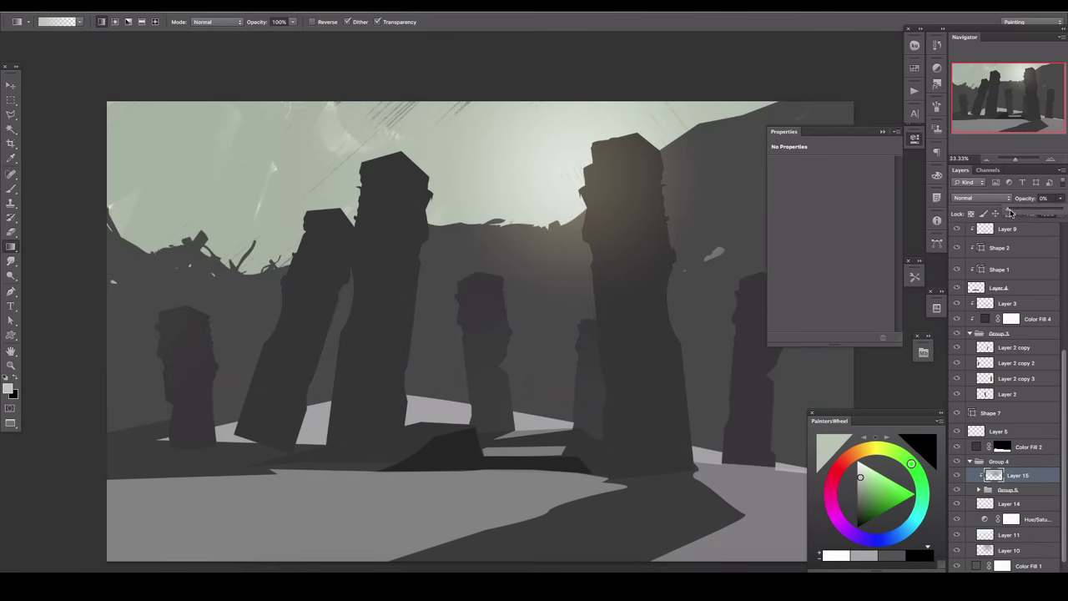
Step: Paint soft bluish haze right of the big pillar on a new layer above Group 5
left_click(1022, 492)
key("ctrl+shift+alt+n")
key("b")
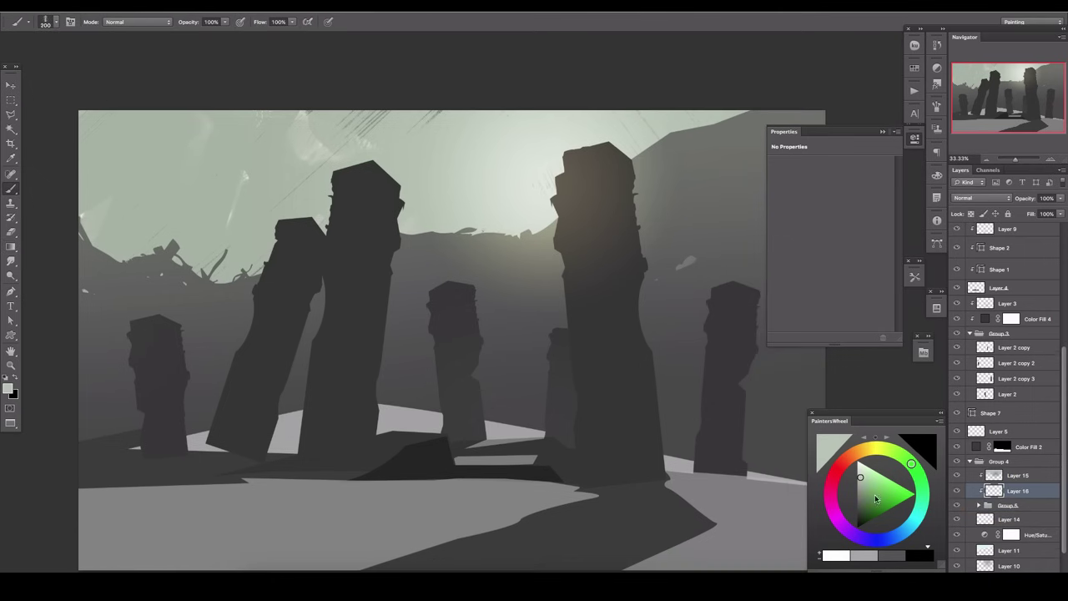
left_click_drag(861, 482, 860, 507)
key("bracketright")
key("bracketright")
key("bracketright")
left_click_drag(609, 283, 617, 359)
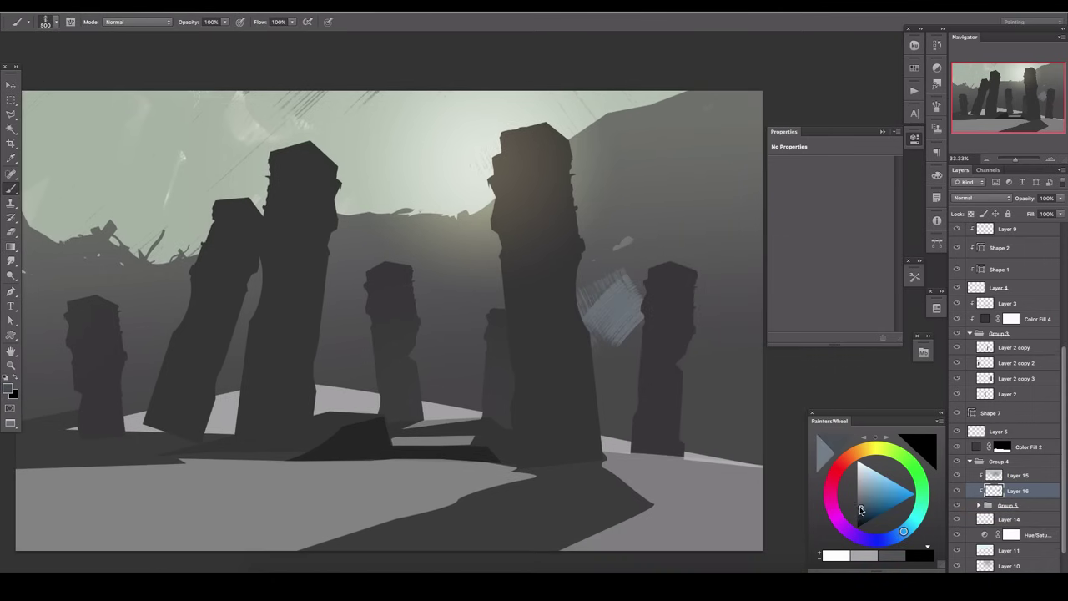
Step: Reframe the painting in view and select Layer 13
left_click_drag(457, 325, 554, 267)
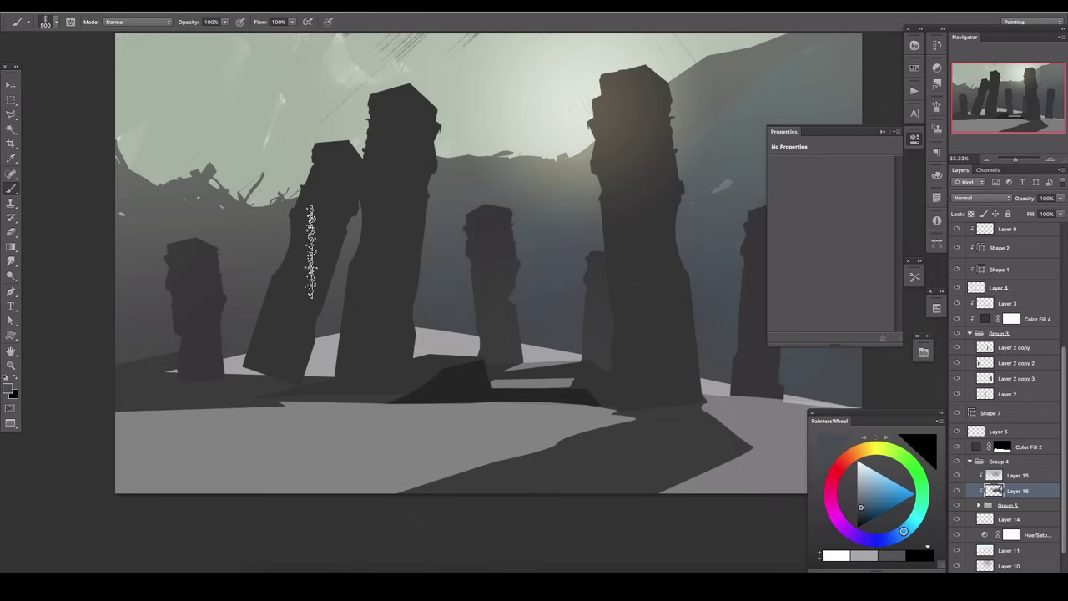
left_click_drag(553, 197, 443, 303)
left_click_drag(1064, 351, 1062, 227)
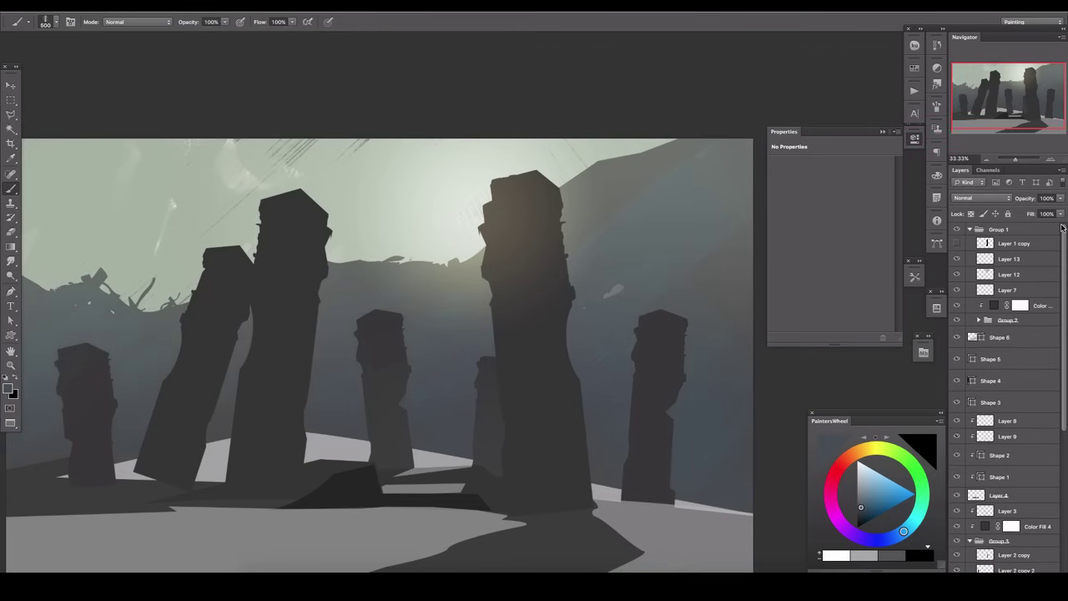
left_click(981, 261)
left_click_drag(543, 259, 624, 152)
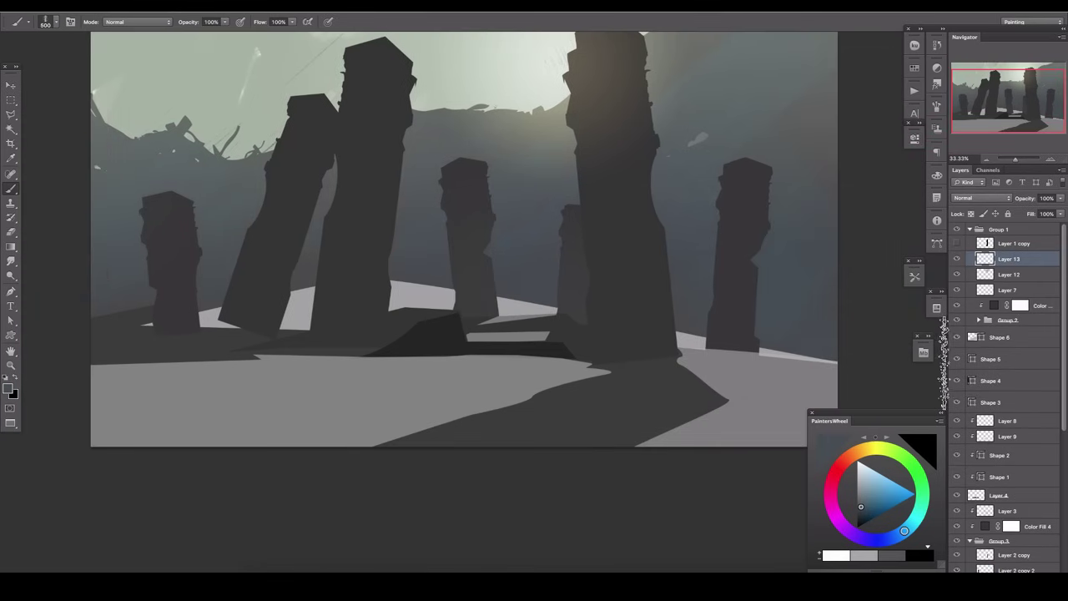
scroll(1001, 376, "down", 5)
Step: Draw a light additive gradient across the lower scene on a new layer above Layer 15
left_click(1001, 451)
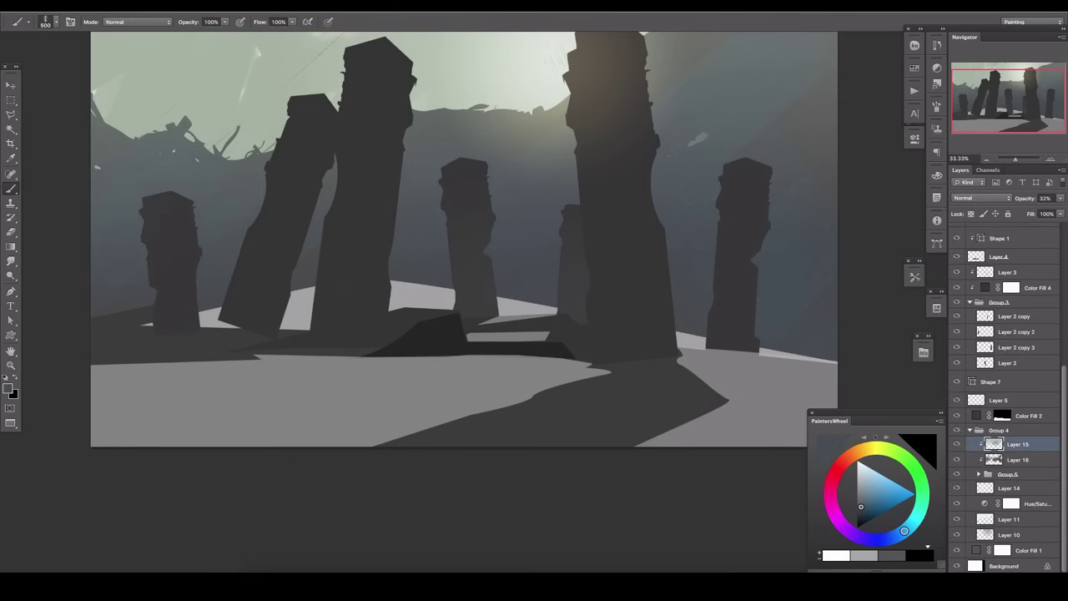
key("ctrl+shift+alt+n")
key("g")
key("x")
left_click(980, 198)
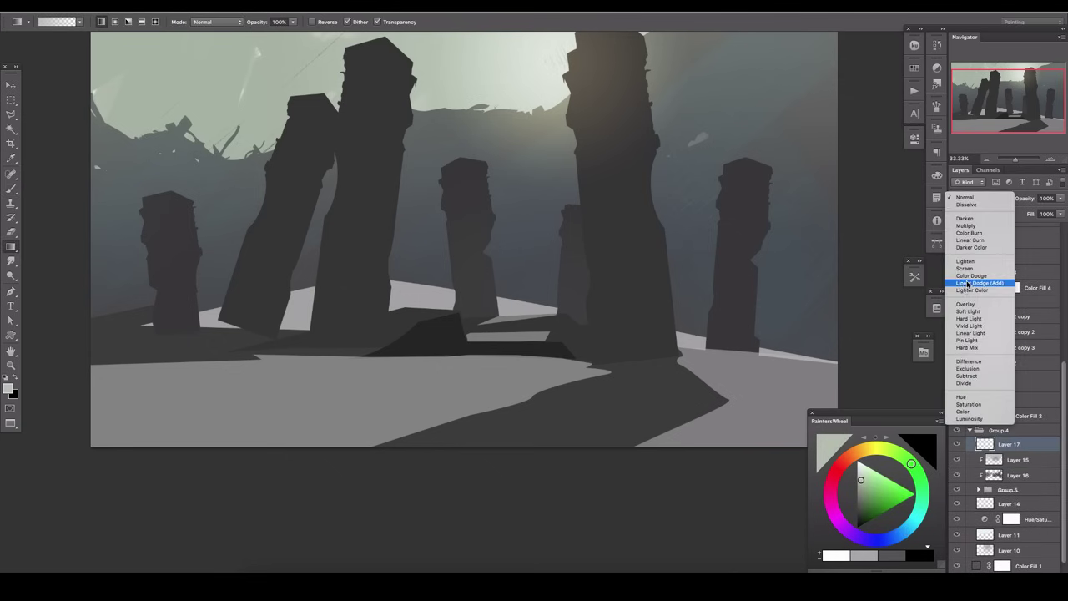
left_click_drag(584, 359, 584, 217)
left_click(976, 197)
Step: Set the light gradient to Lighten at 18% and add a layer above Layer 13
left_click(965, 175)
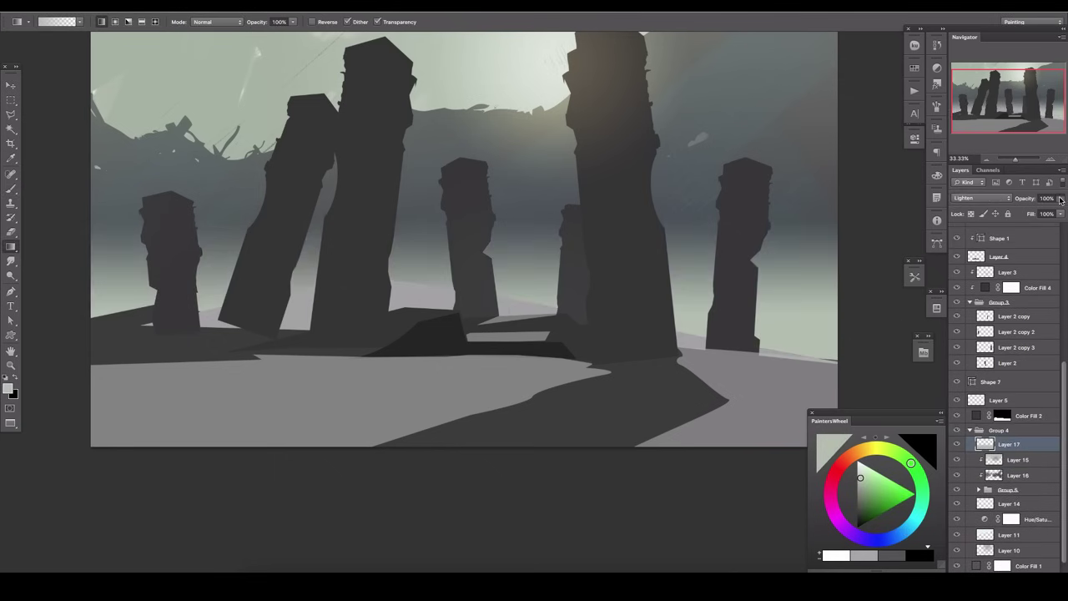
left_click_drag(1060, 198, 999, 221)
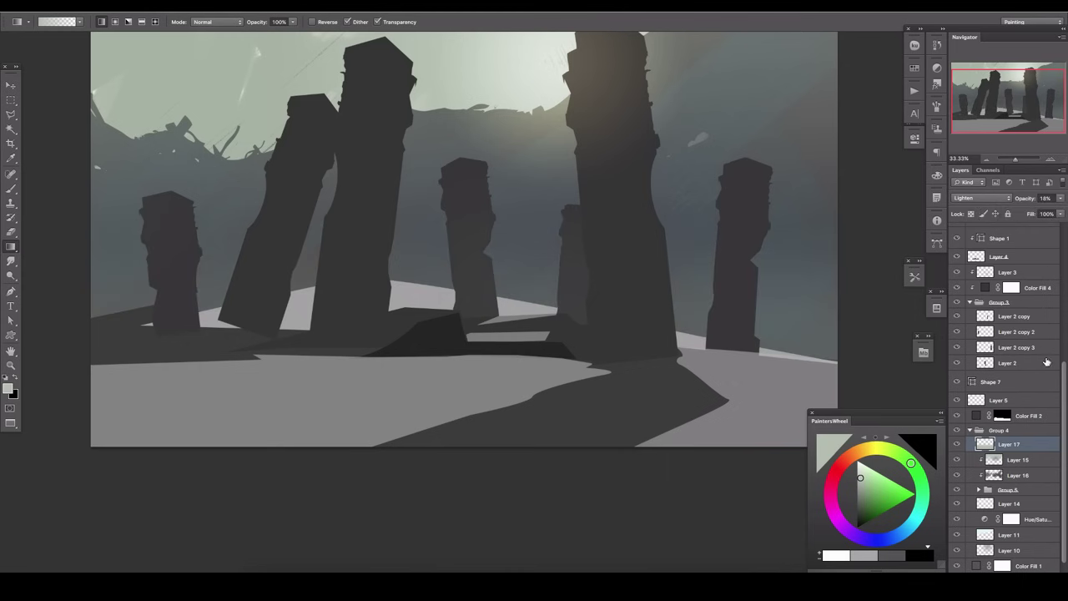
scroll(1046, 362, "up", 10)
left_click(1008, 259)
key("ctrl+shift+alt+n")
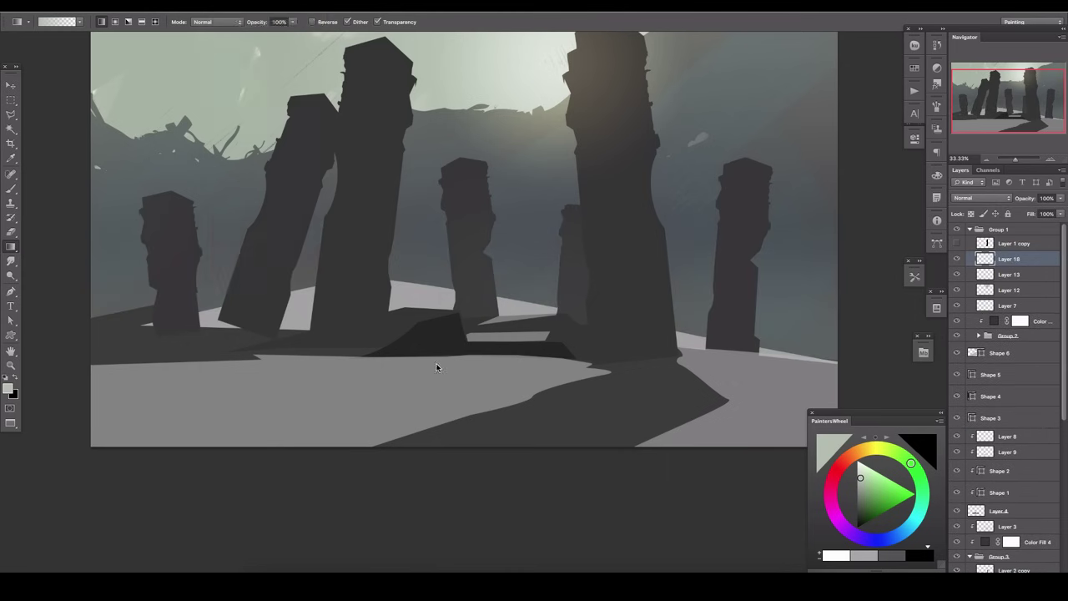
Step: Select the light ground with Color Range and set the new layer to Overlay
key("ctrl+shift+alt+c")
key("Return")
key("Tab")
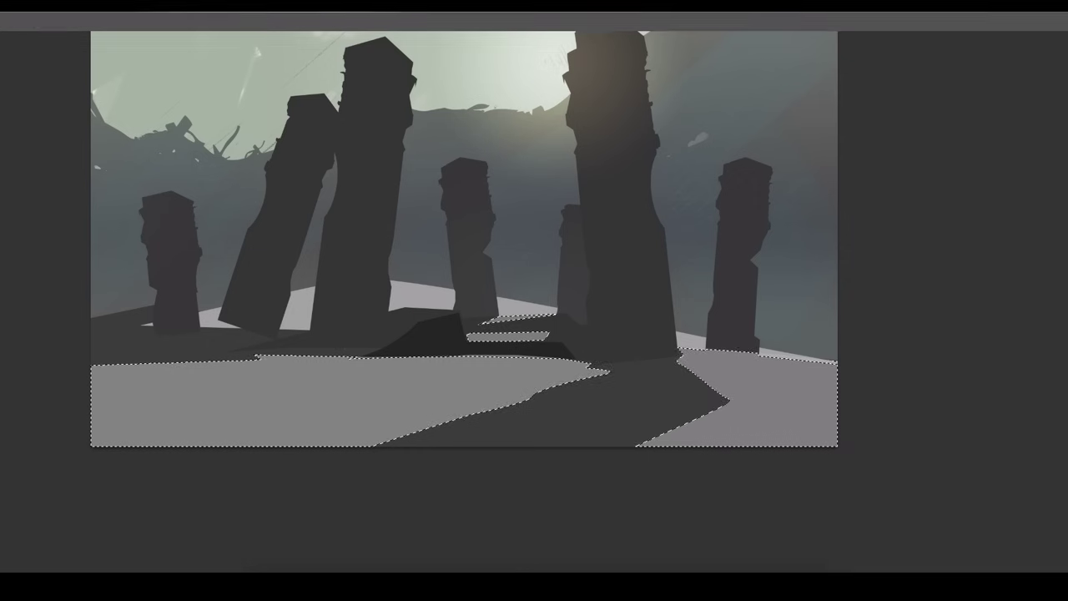
key("Tab")
left_click(982, 198)
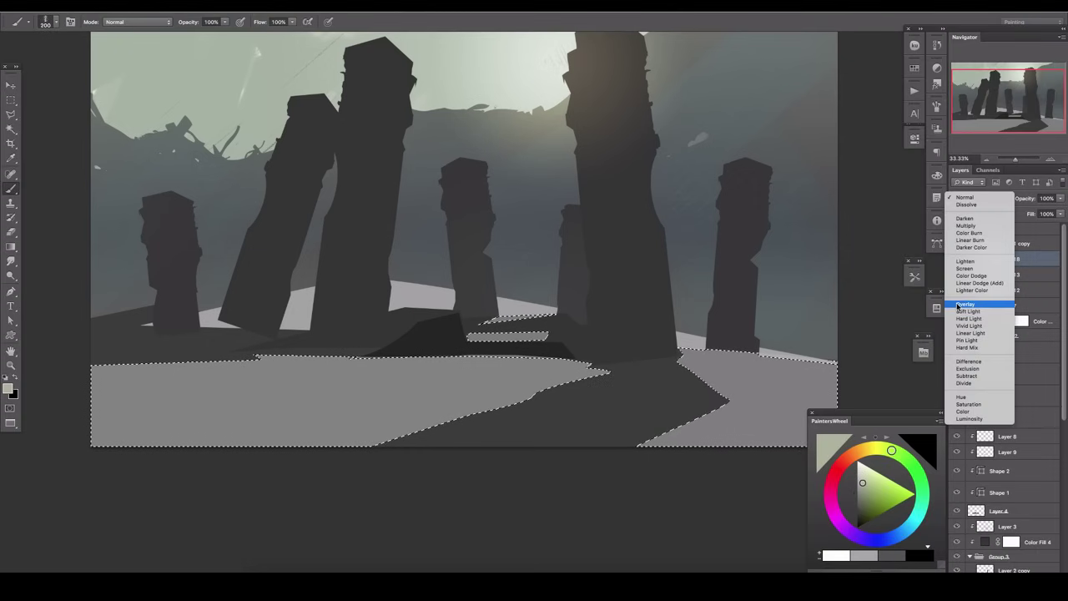
left_click(960, 303)
Step: Paint pink into the selected ground, deselect, lower it to 80%, and add another layer
left_click(873, 478)
key("bracketright")
key("bracketright")
key("bracketright")
left_click_drag(817, 367, 134, 371)
key("bracketright")
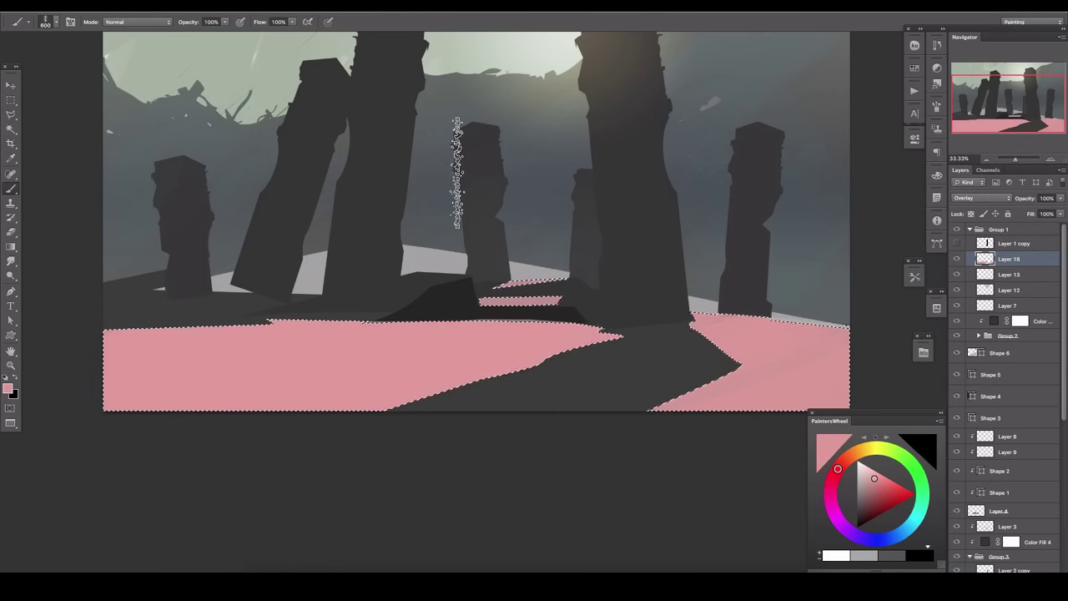
key("ctrl+d")
left_click_drag(1062, 203, 1045, 219)
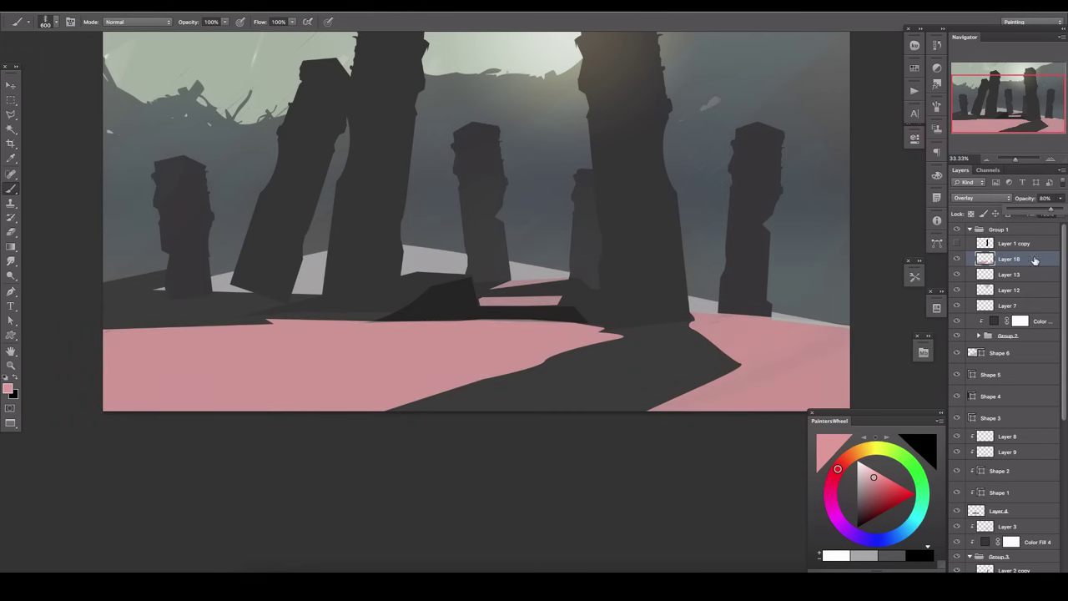
key("ctrl+shift+alt+n")
left_click(225, 5)
Step: Color Range-select the dark pillars and shadow, then paint the ground shadow blue-grey
left_click(250, 109)
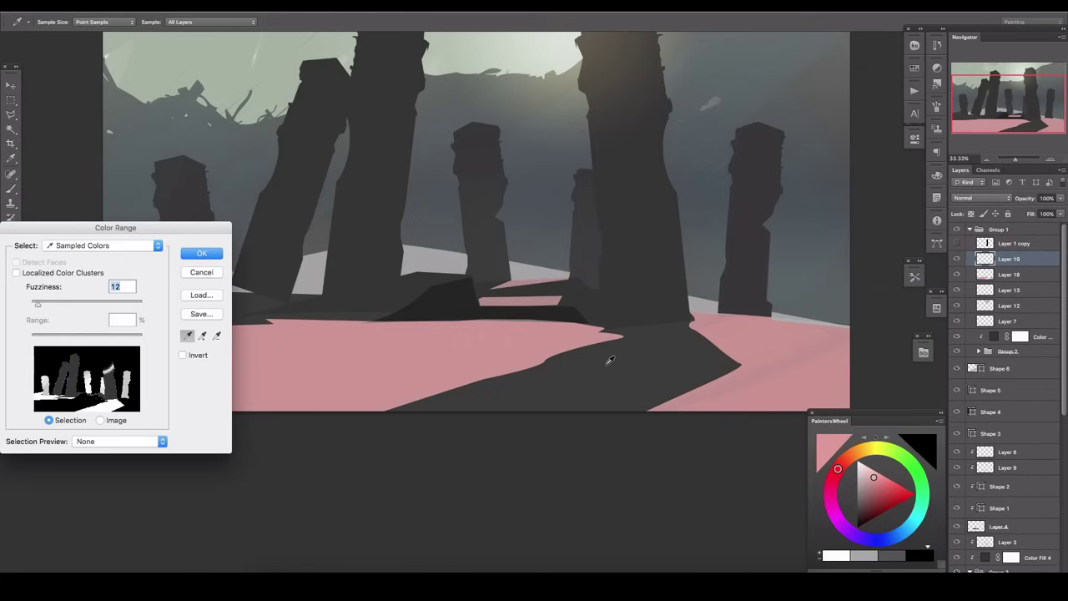
key("Return")
key("b")
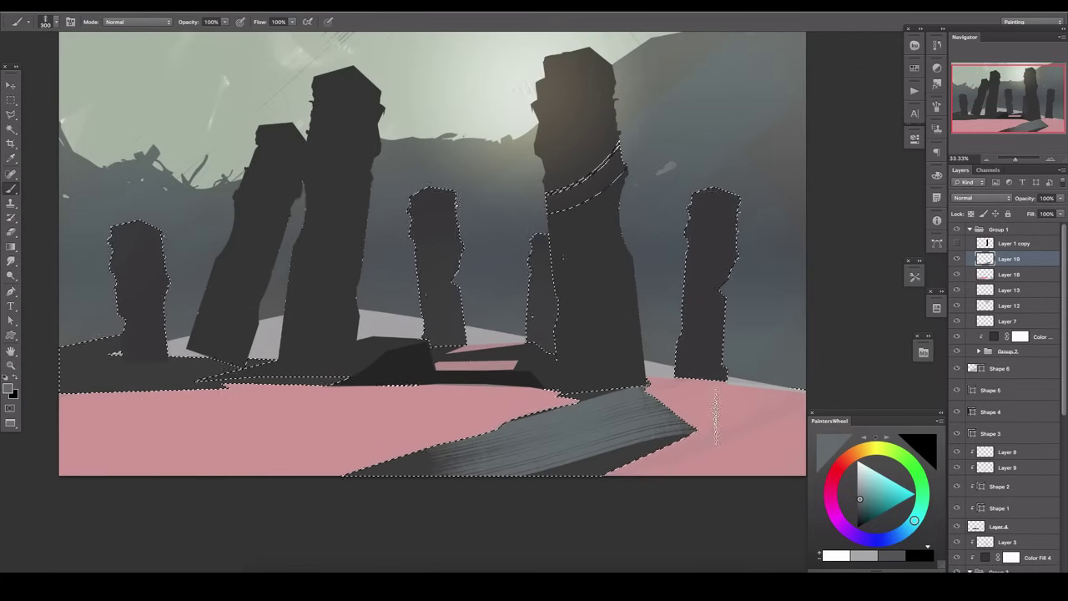
left_click_drag(914, 520, 904, 530)
left_click(862, 511)
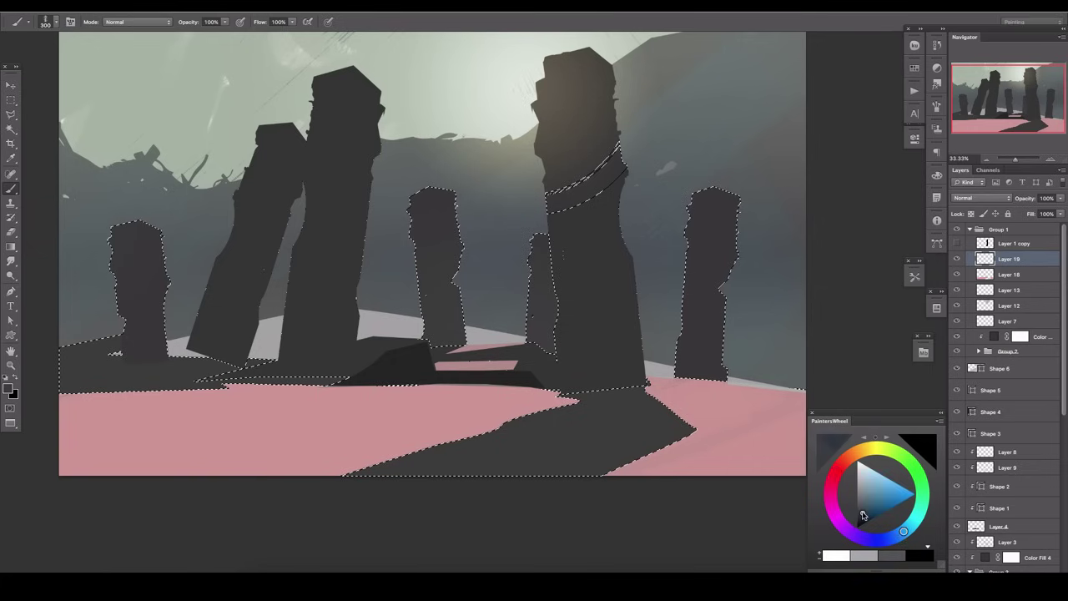
left_click_drag(501, 442, 691, 450)
key("bracketleft")
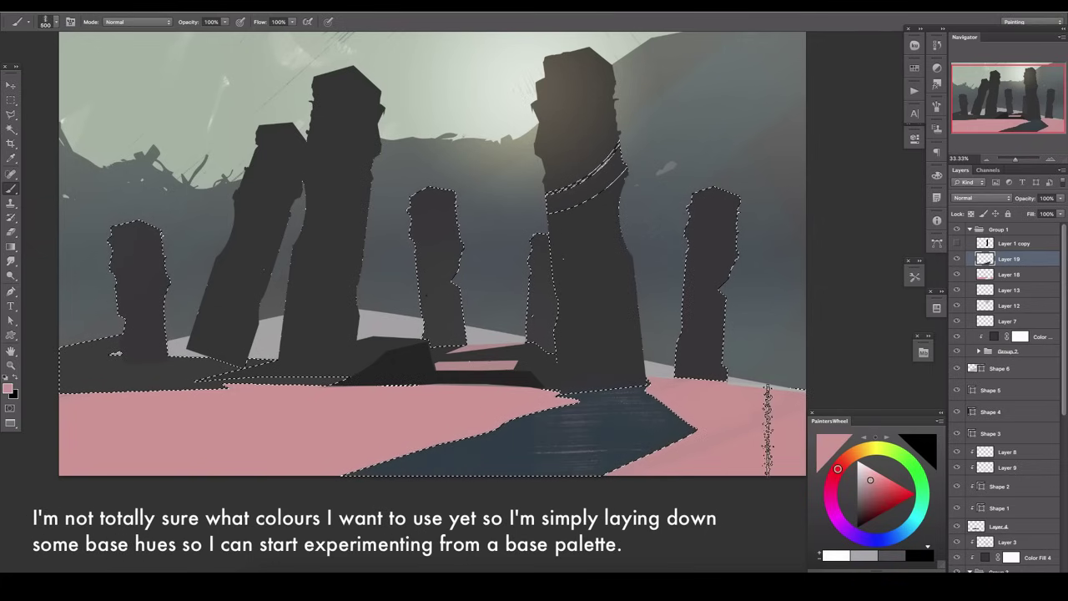
left_click_drag(759, 442, 546, 457)
key("ctrl+d")
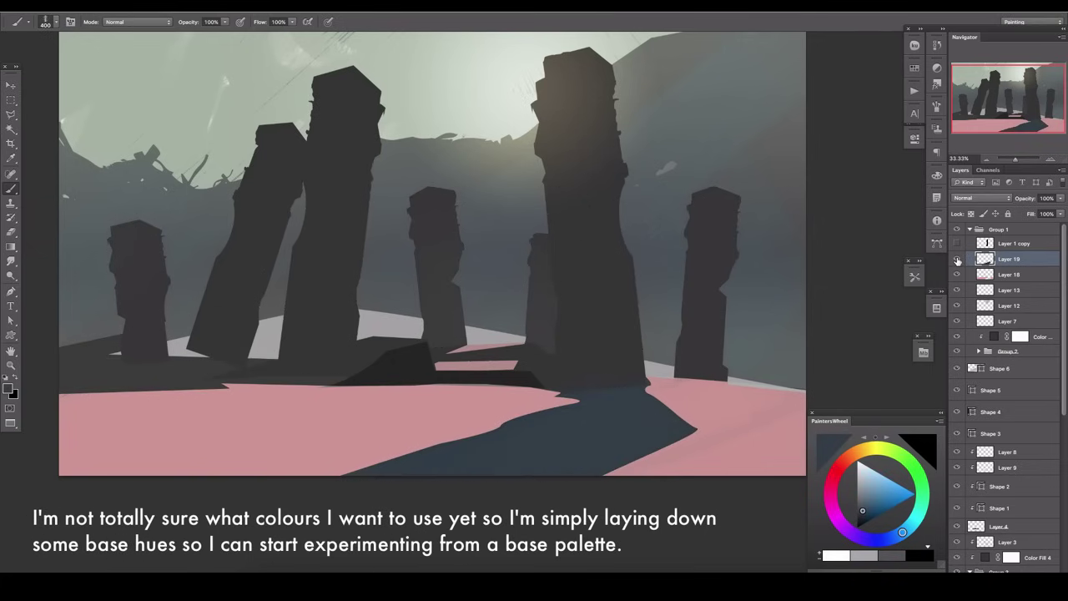
Step: Try a maroon tint fill on the ground shadow's overlay layer, then undo it
left_click(1007, 274)
left_click(870, 482)
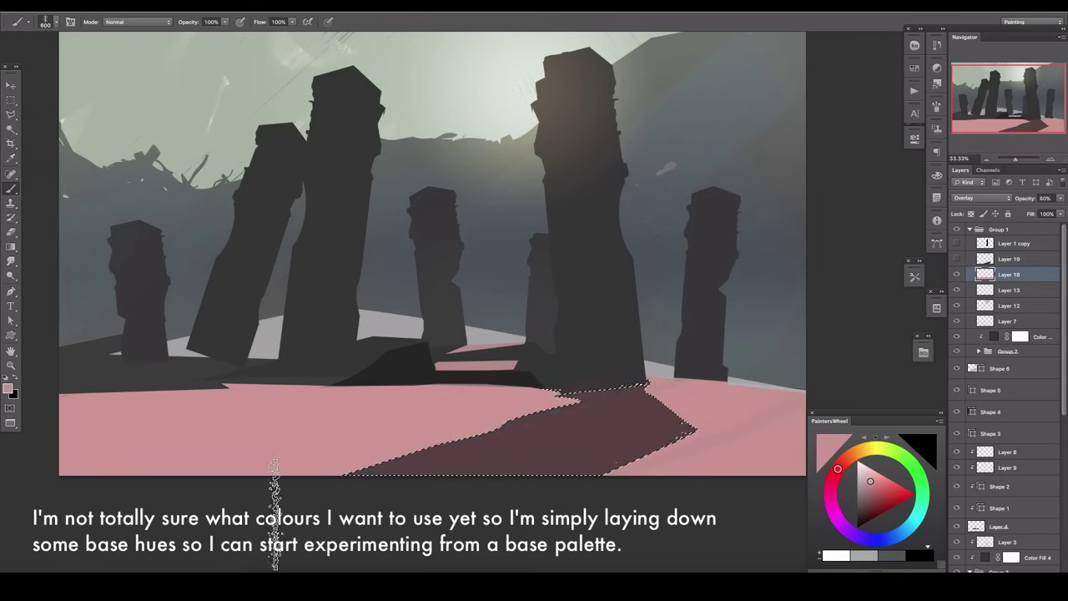
key("alt+BackSpace")
key("ctrl+d")
key("ctrl+z")
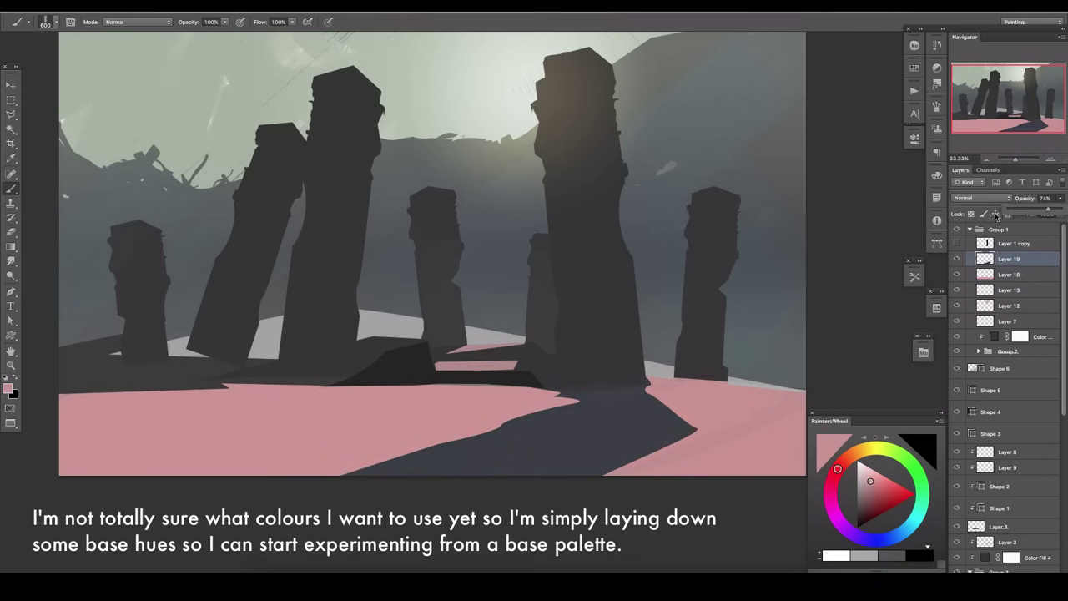
Step: Raise the sun glow layer, add a new empty layer, and Color Range-select the pink ground
left_click_drag(1009, 305, 1008, 259)
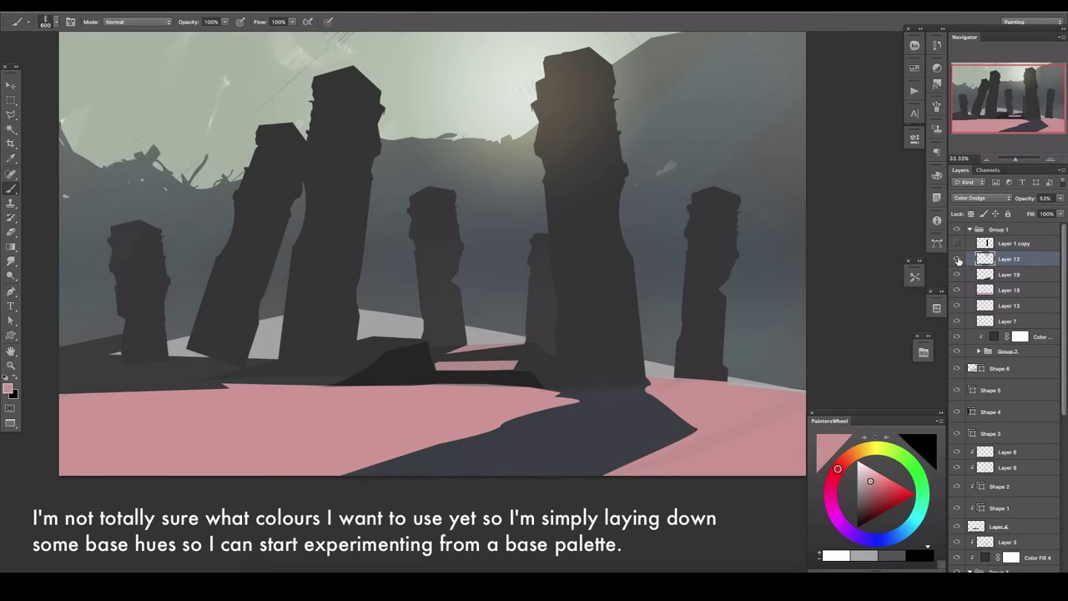
left_click(957, 259)
left_click(1008, 273)
key("ctrl+shift+alt+n")
left_click(224, 5)
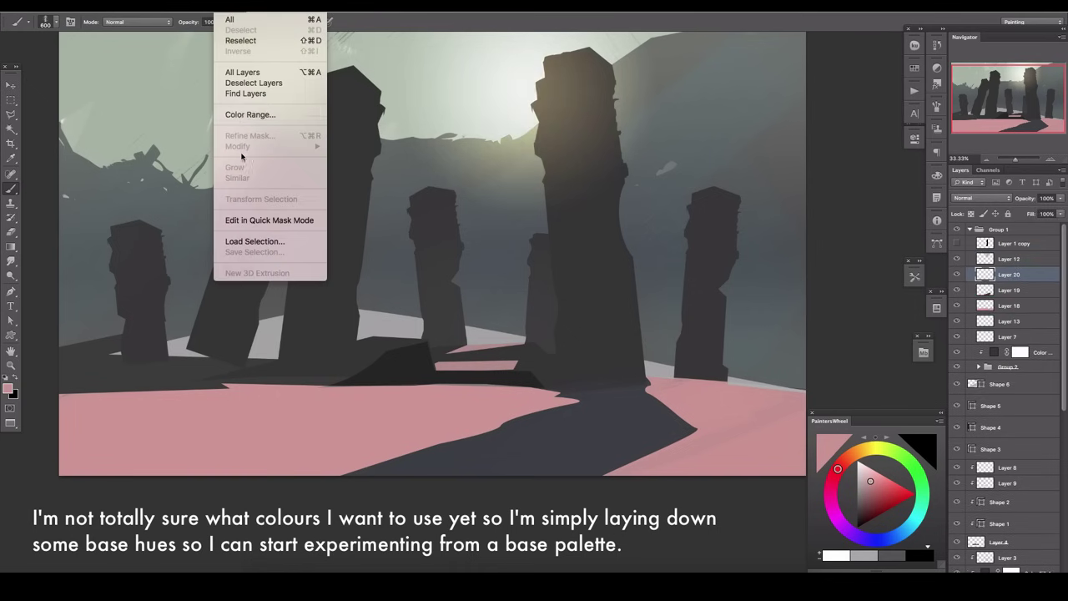
left_click(248, 112)
left_click(489, 408)
key("Return")
Step: Set the new layer to Overlay and paint orange streaks across the pink ground
left_click(980, 197)
left_click(980, 275)
left_click(860, 450)
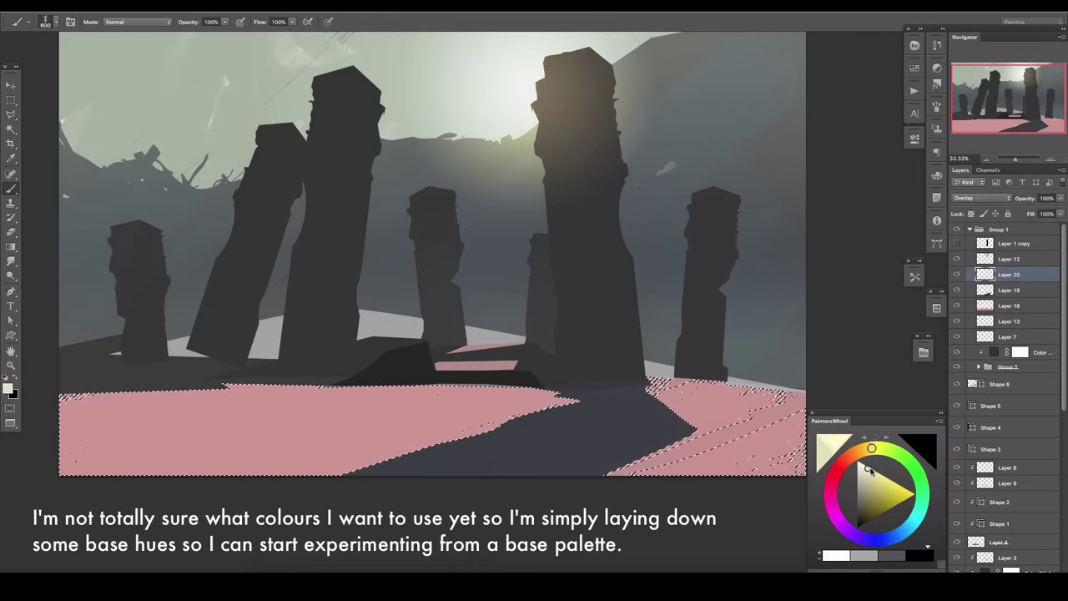
left_click(894, 482)
mouse_move(527, 392)
left_mouse_down()
mouse_move(505, 304)
mouse_move(370, 441)
mouse_move(405, 440)
mouse_move(581, 263)
left_mouse_up()
key("bracketright")
key("ctrl+z")
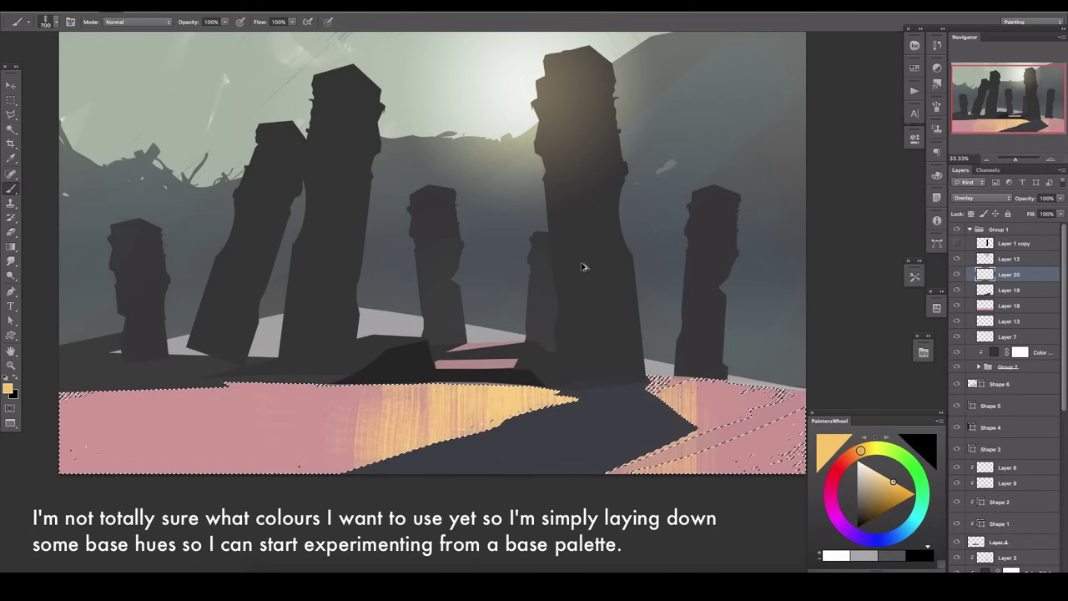
key("ctrl+d")
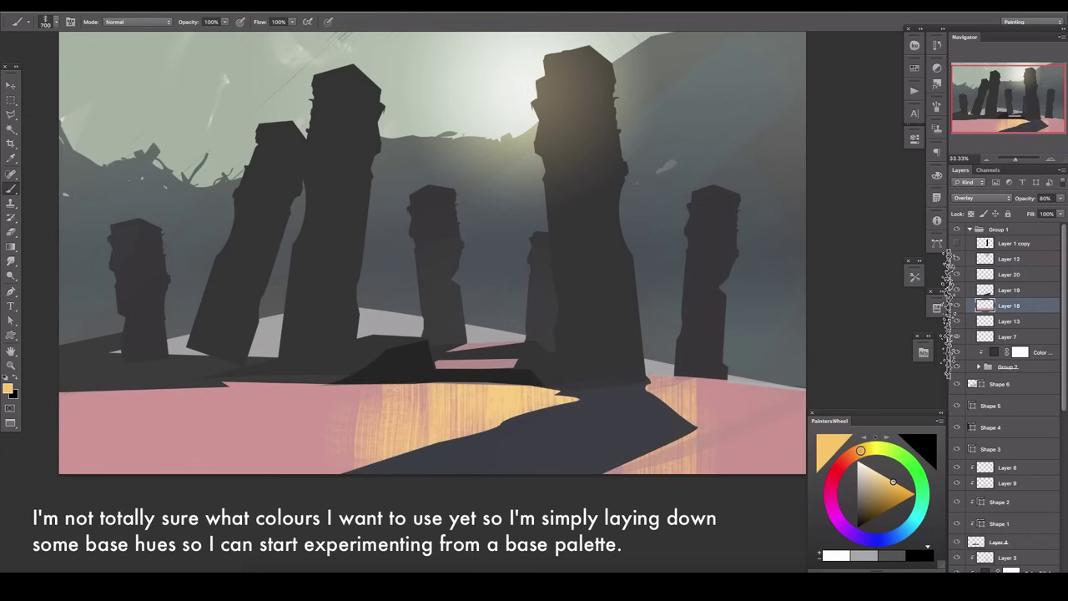
Step: Fade the orange streaks layer to about 54% opacity and clear the selection
key("ctrl+shift+d")
key("bracketleft")
key("bracketleft")
key("bracketleft")
key("bracketright")
key("bracketright")
key("bracketright")
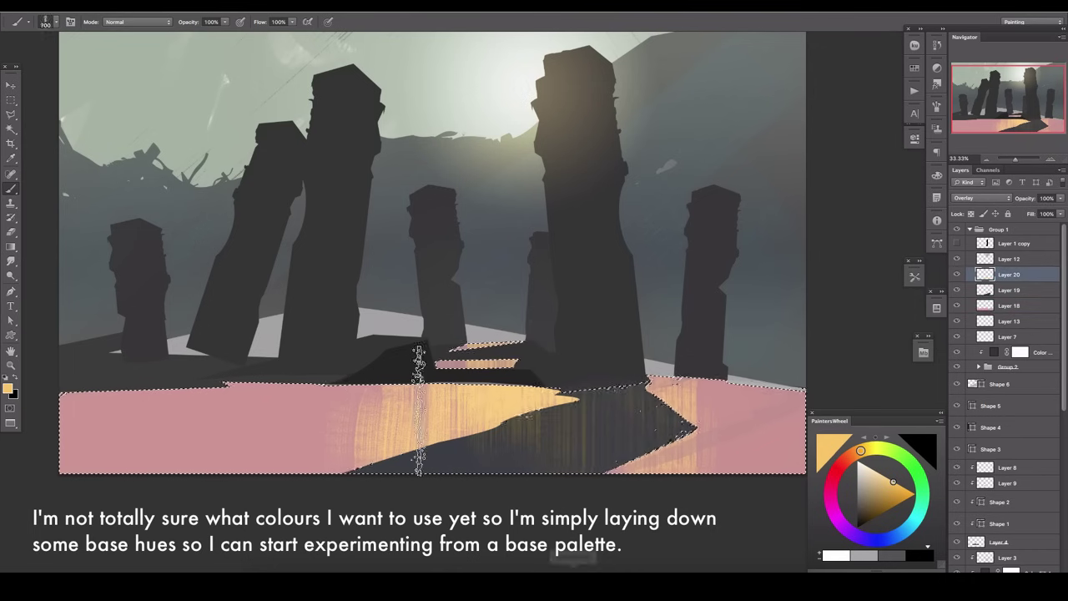
scroll(457, 448, "down", 1)
key("ctrl+d")
left_click_drag(1059, 198, 1034, 214)
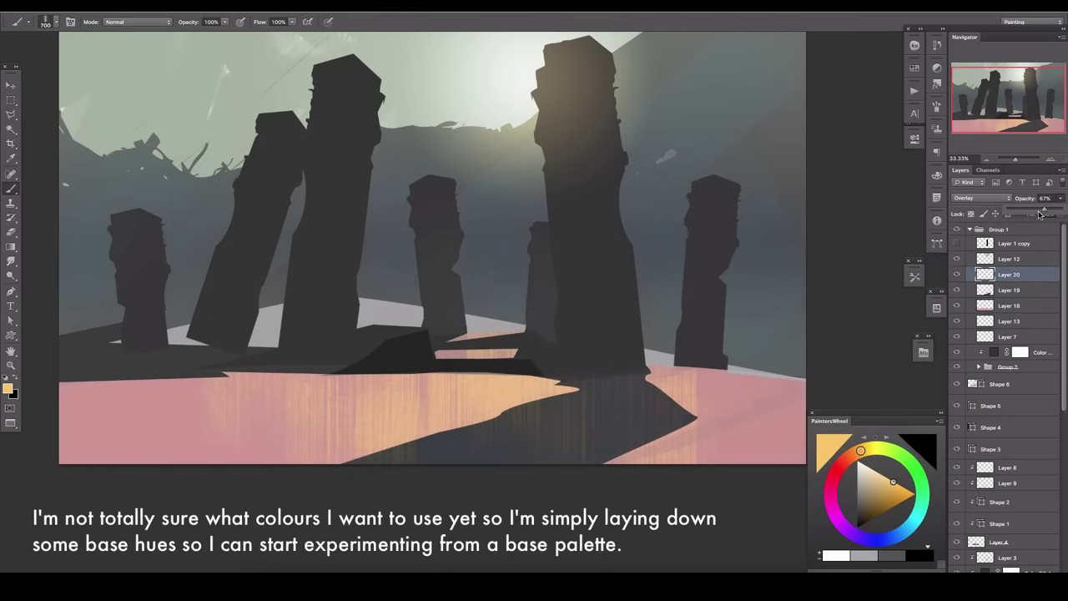
key("ctrl+shift+d")
key("ctrl+d")
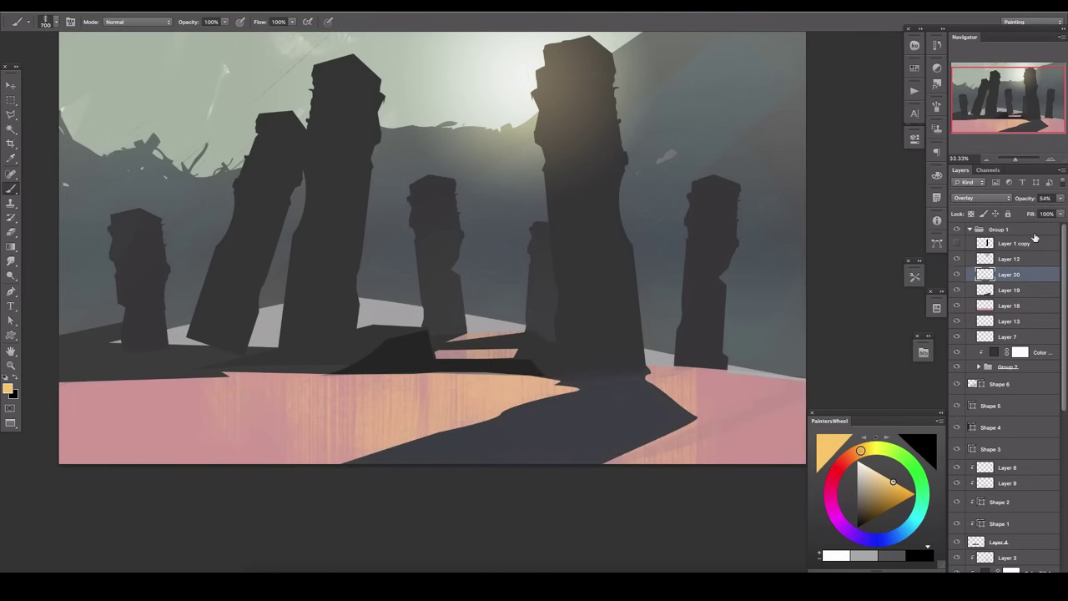
Step: Select the sun glow layer and start a free transform on it
left_click(1008, 259)
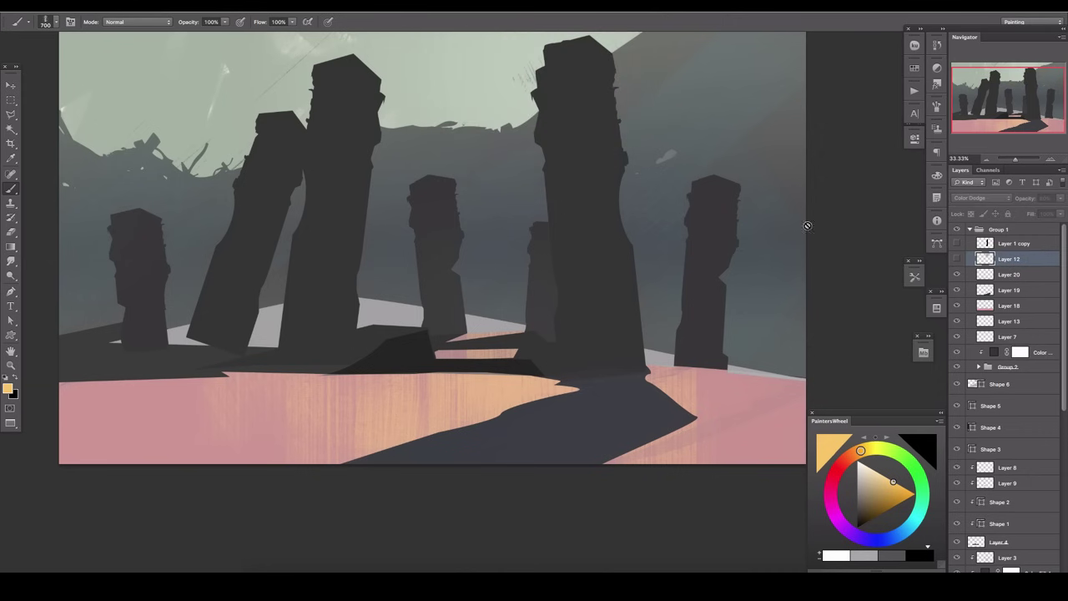
key("v")
key("ctrl+t")
Step: Nudge the sun glow slightly right and commit the transform
left_click_drag(456, 232, 467, 232)
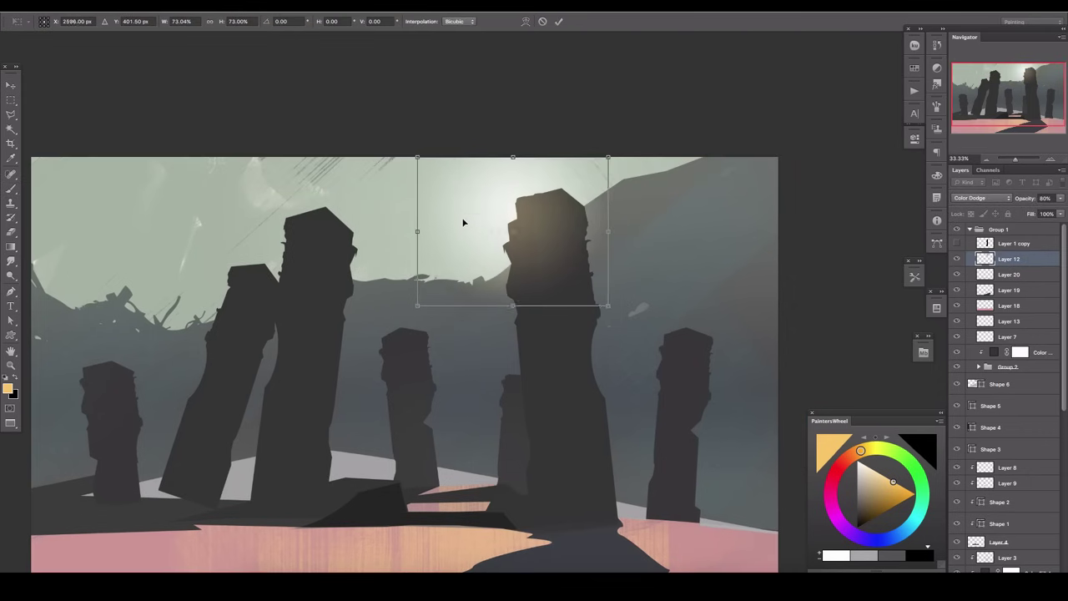
key("Return")
scroll(1063, 395, "down", 5)
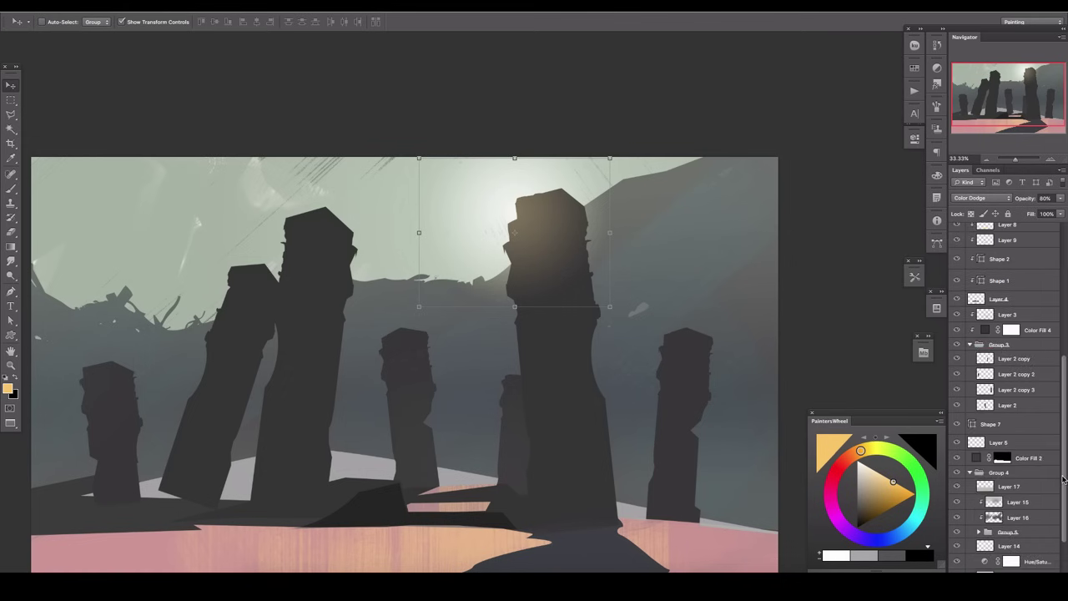
scroll(1043, 417, "down", 4)
scroll(1019, 442, "down", 5)
Step: Add a grey-green gradient layer over the haze in Group 4, placed beneath Layer 14
left_click(1004, 428)
key("ctrl+shift+alt+n")
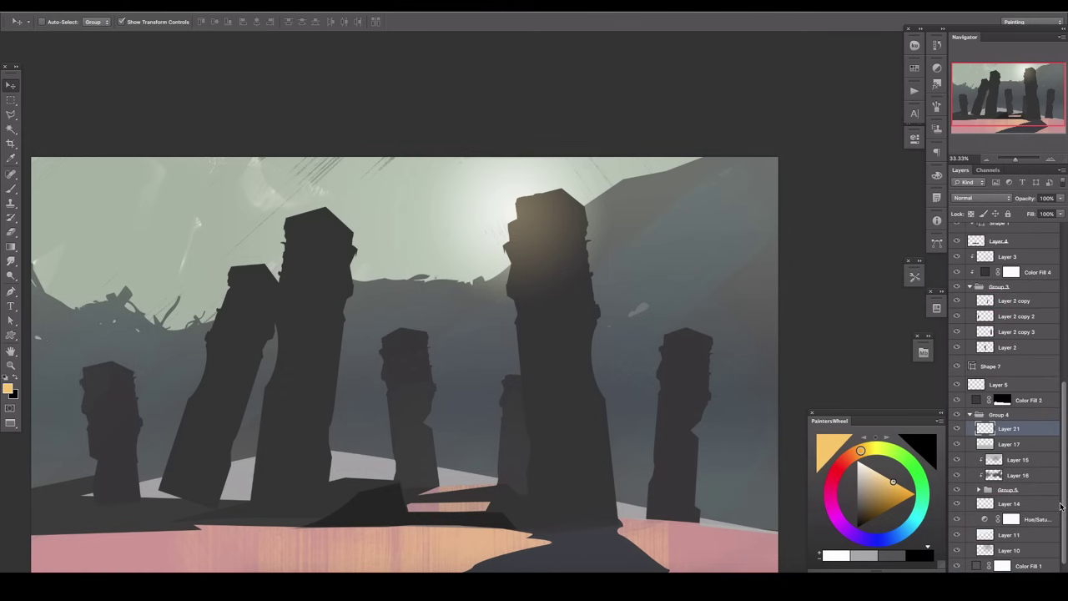
key("g")
left_click_drag(225, 211, 489, 112)
left_click(859, 489)
key("ctrl+z")
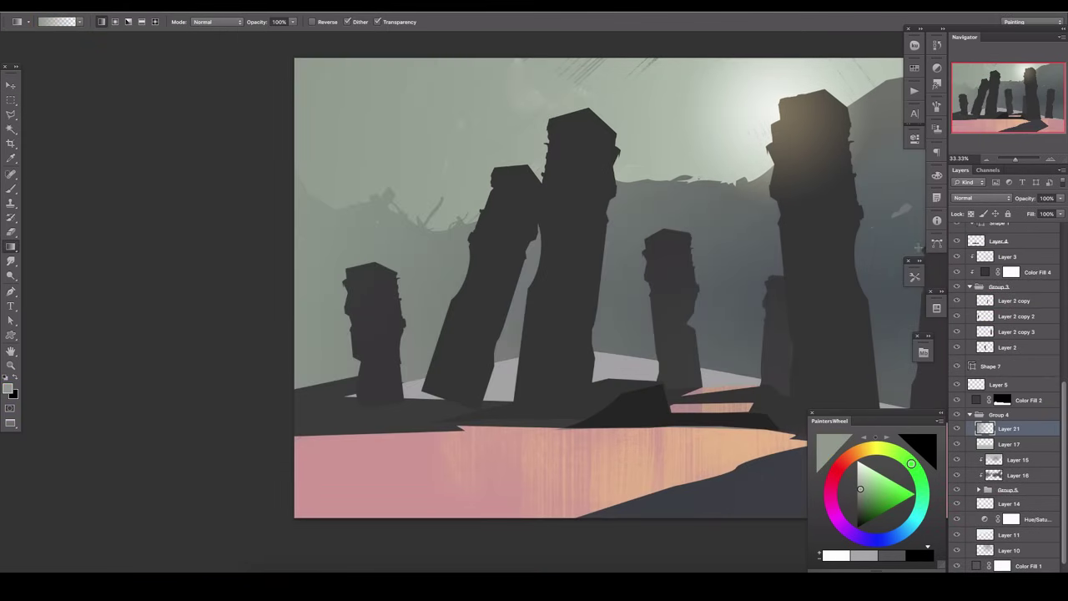
key("ctrl+z")
left_click_drag(241, 117, 467, 148)
mouse_move(1009, 428)
left_mouse_down()
mouse_move(1005, 504)
mouse_move(984, 527)
left_mouse_up()
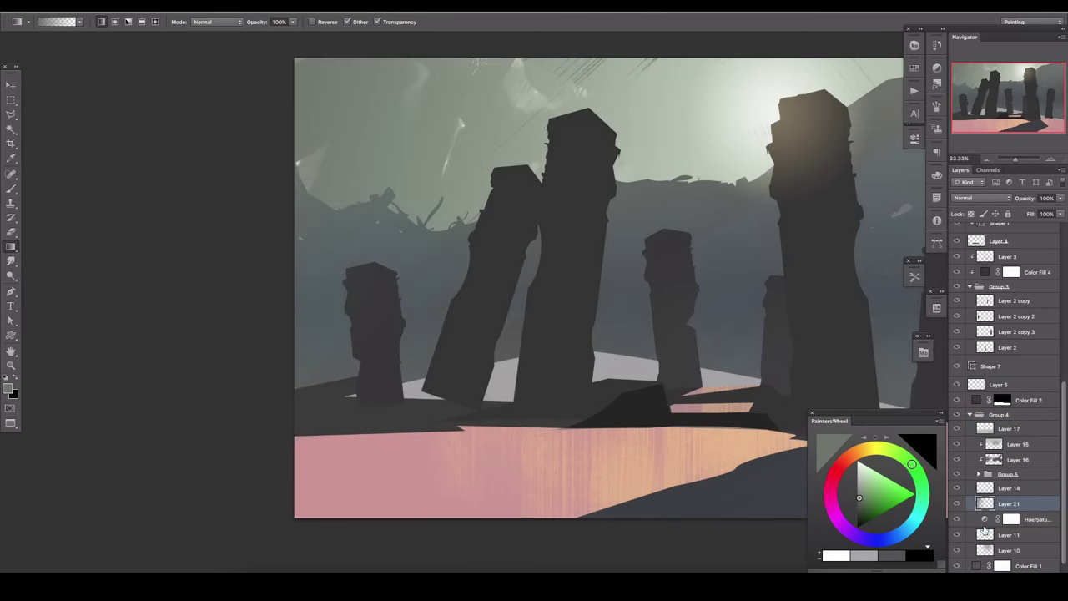
Step: Add a Vibrance adjustment layer above Layer 14
scroll(734, 310, "right", 3)
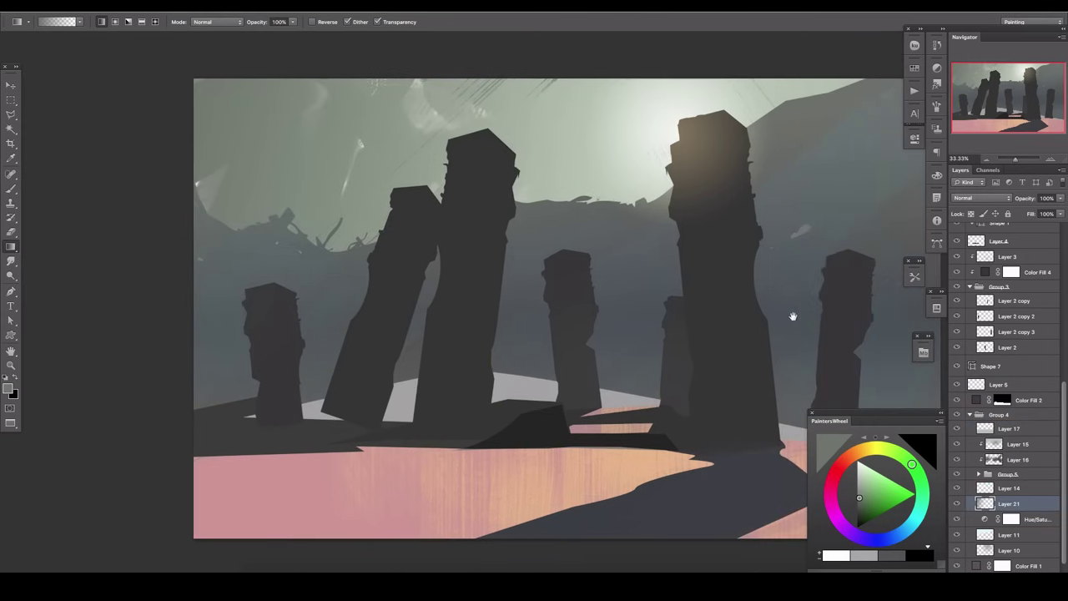
scroll(792, 312, "right", 3)
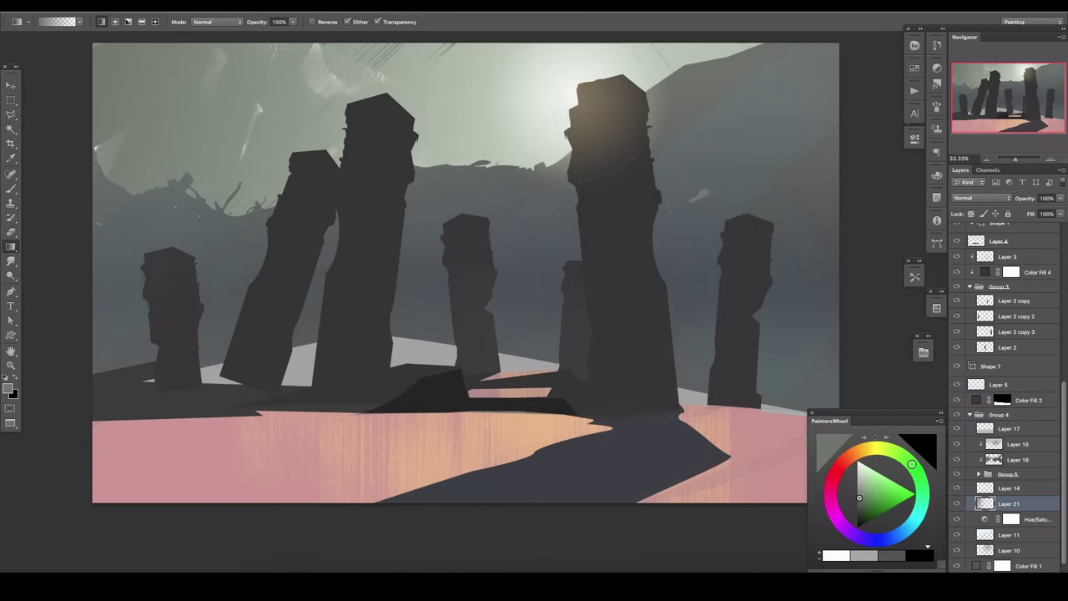
left_click(1009, 488)
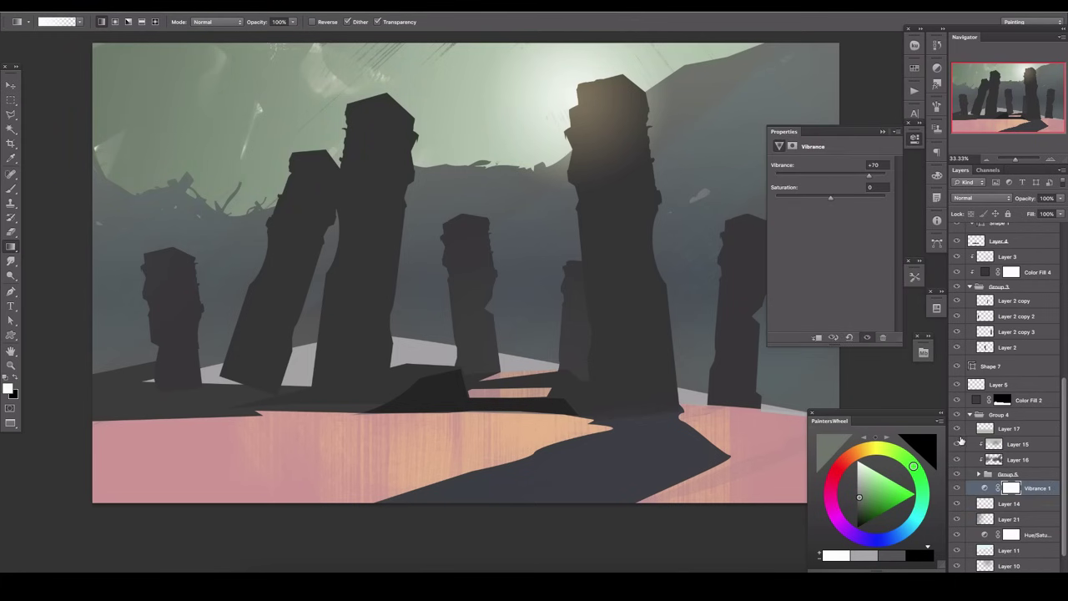
Step: Add a clipped Overlay layer above Layer 15 with a light gradient across the sky
left_click(1001, 450)
key("ctrl+shift+alt+n")
left_click(981, 197)
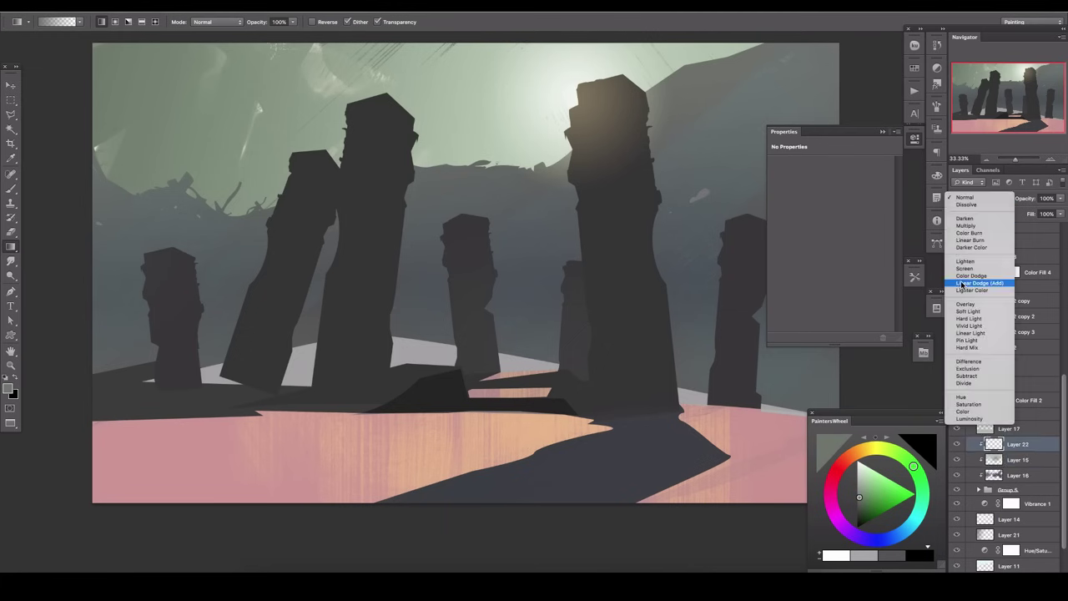
left_click(976, 279)
left_click(514, 123, "alt")
left_click_drag(515, 123, 481, 239)
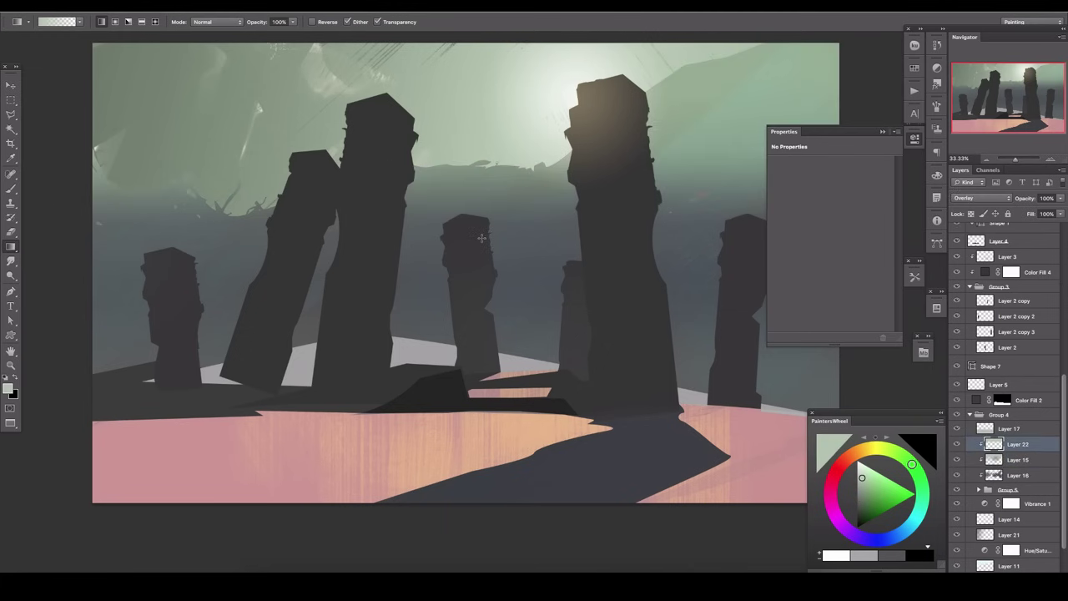
Step: Compare blend modes, keep the sky tint on Overlay at about 33% opacity, and preview without panels
left_click(967, 198)
left_click(968, 200)
left_click(964, 198)
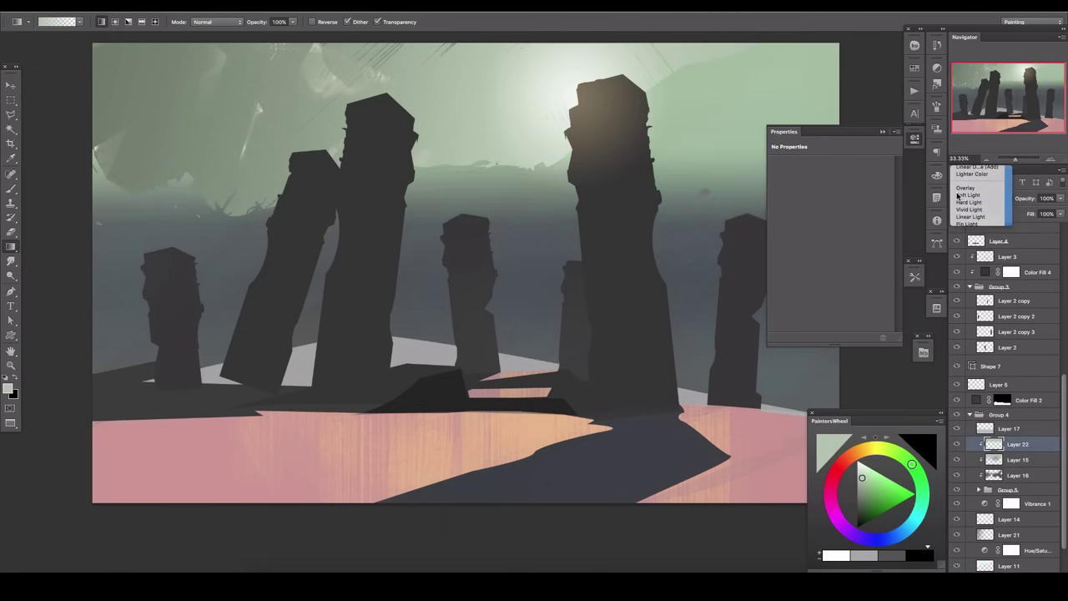
left_click(958, 196)
left_click(967, 191)
mouse_move(1059, 197)
left_mouse_down()
mouse_move(1037, 216)
mouse_move(1013, 215)
left_mouse_up()
scroll(1001, 375, "up", 5)
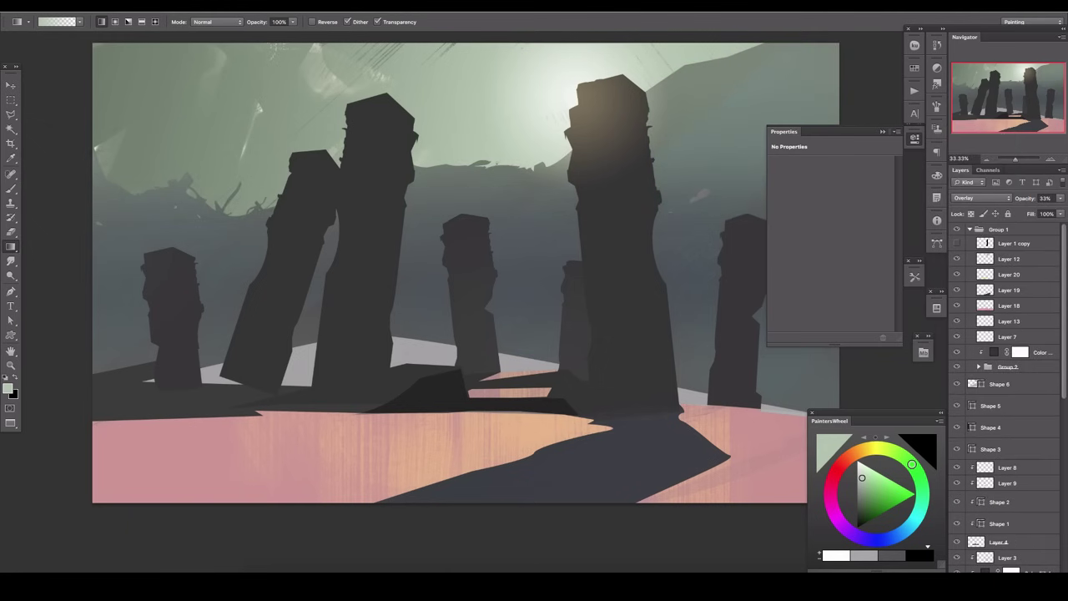
key("Tab")
key("Tab")
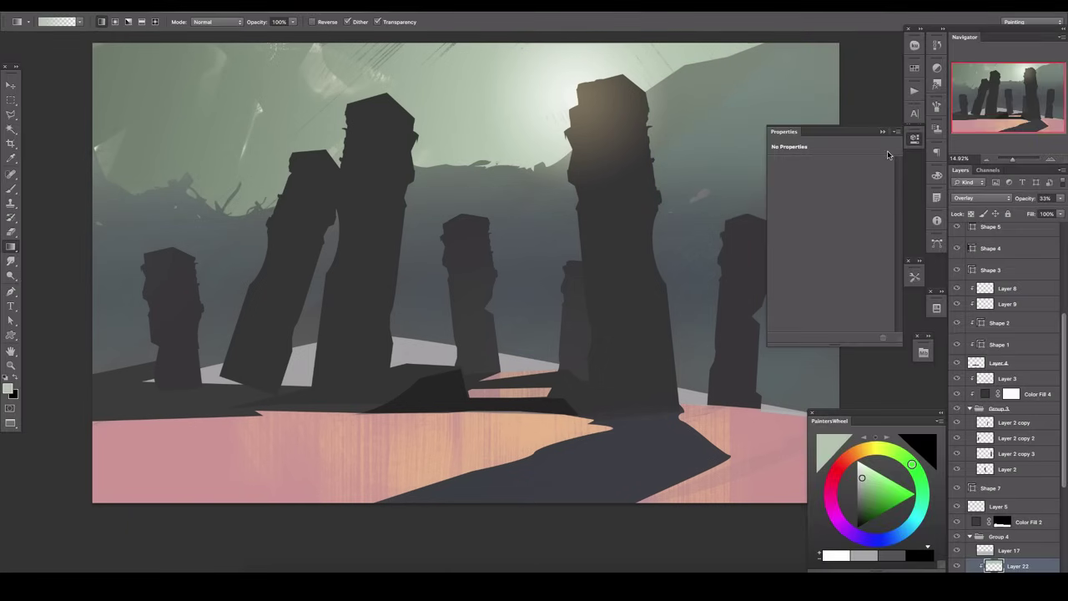
key("Tab")
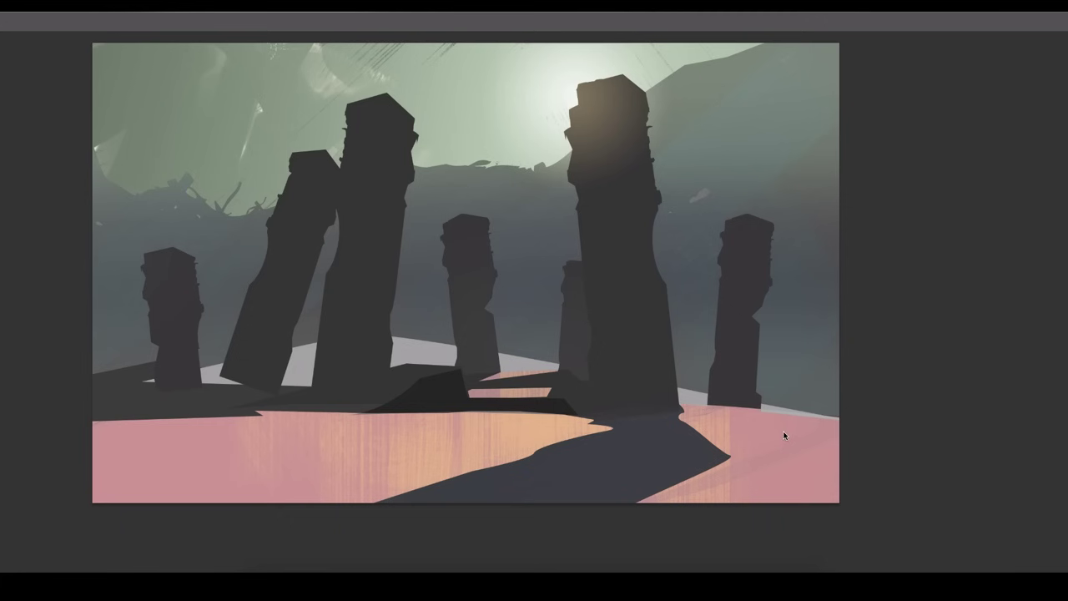
Step: Merge Layer 6 into Layer 6 copy
key("Tab")
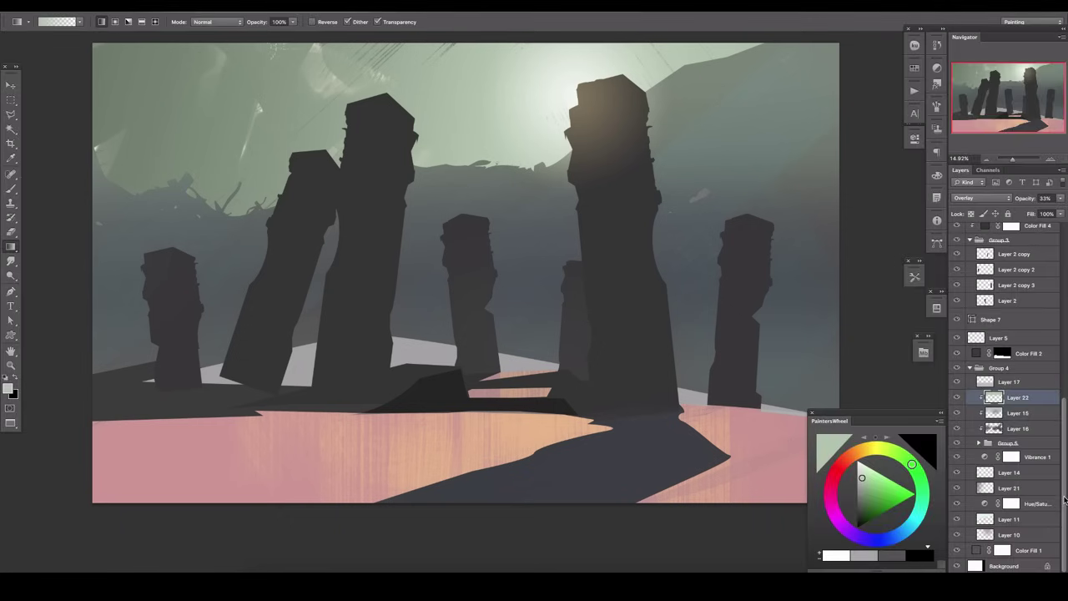
right_click(995, 440)
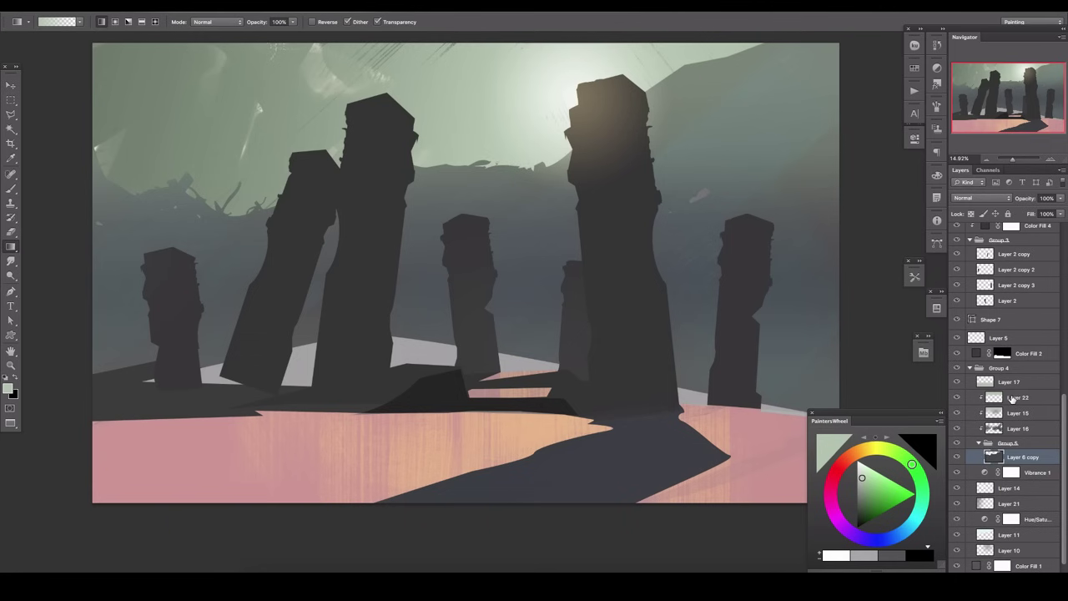
key("b")
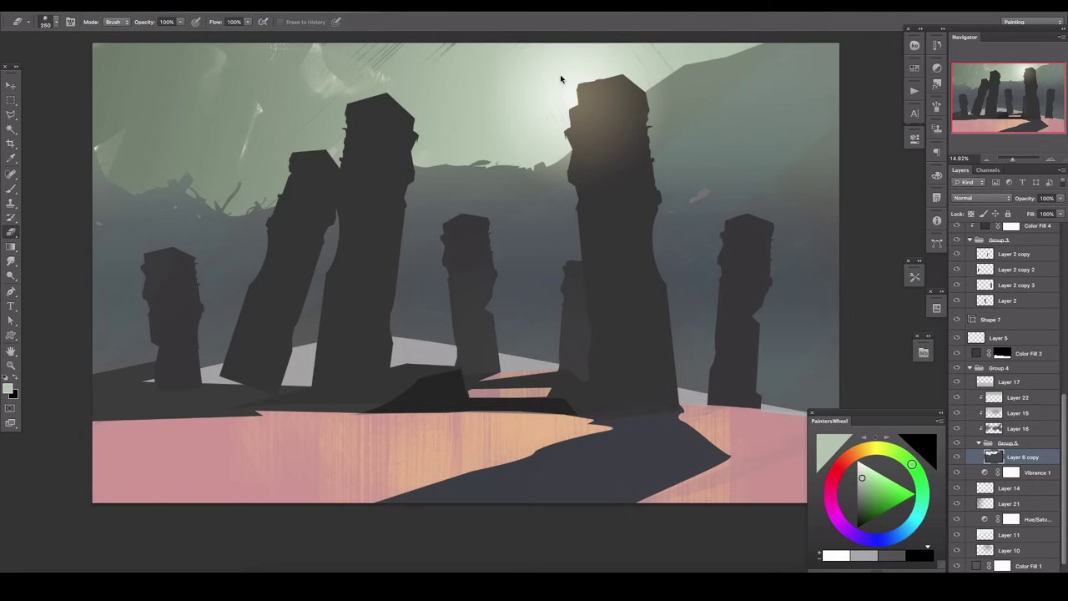
key("bracketleft")
key("bracketleft")
key("bracketleft")
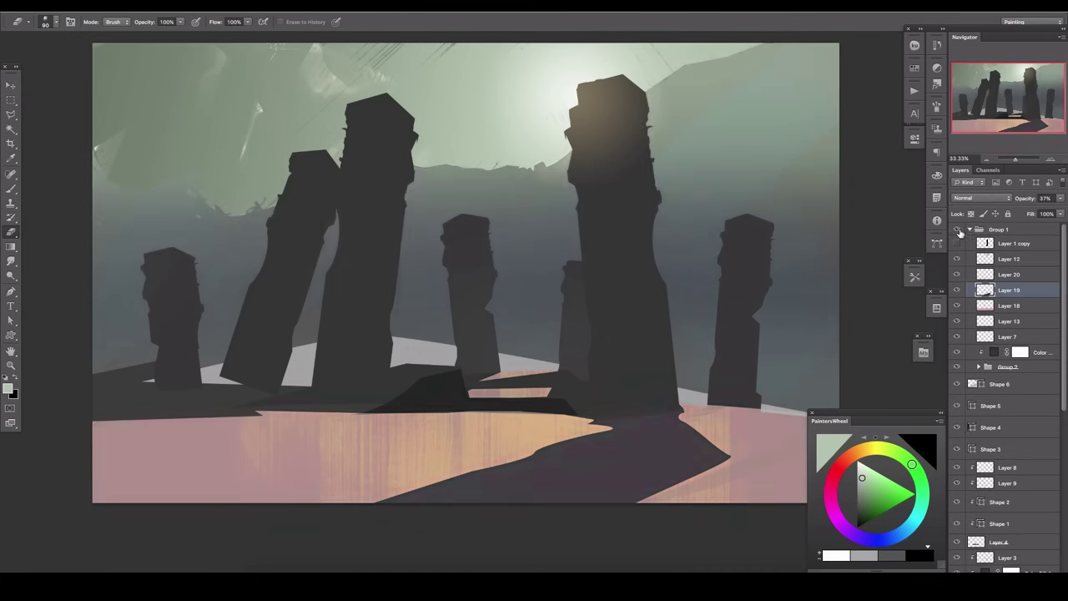
Step: Try Crisp_Warm and other 3DLUT presets on the Color Lookup adjustment in Group 1
double_click(1011, 259)
left_click(842, 164)
left_click(835, 212)
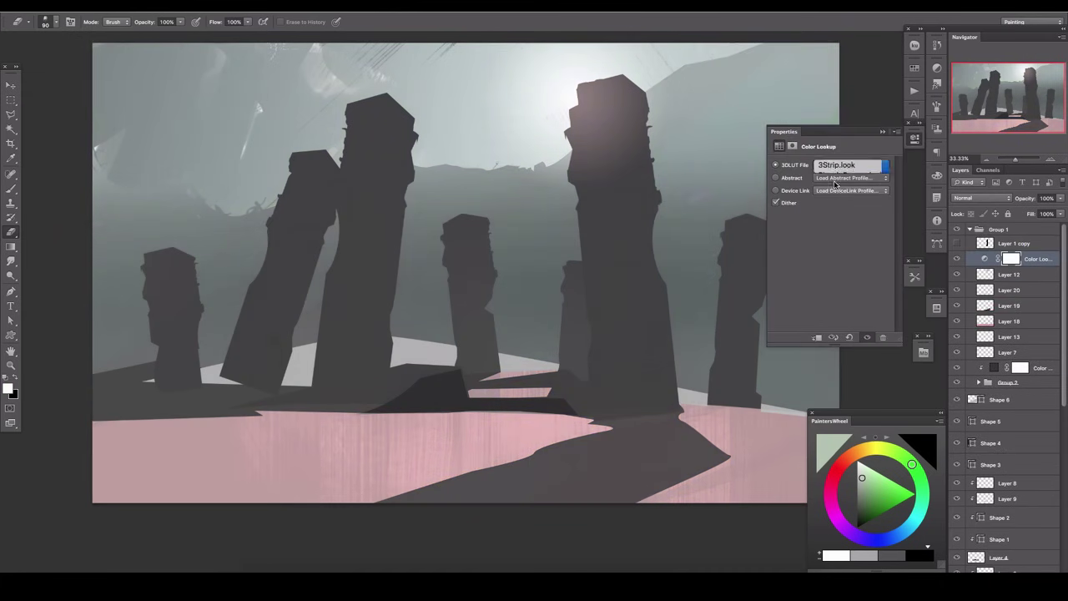
left_click(847, 164)
key("Down")
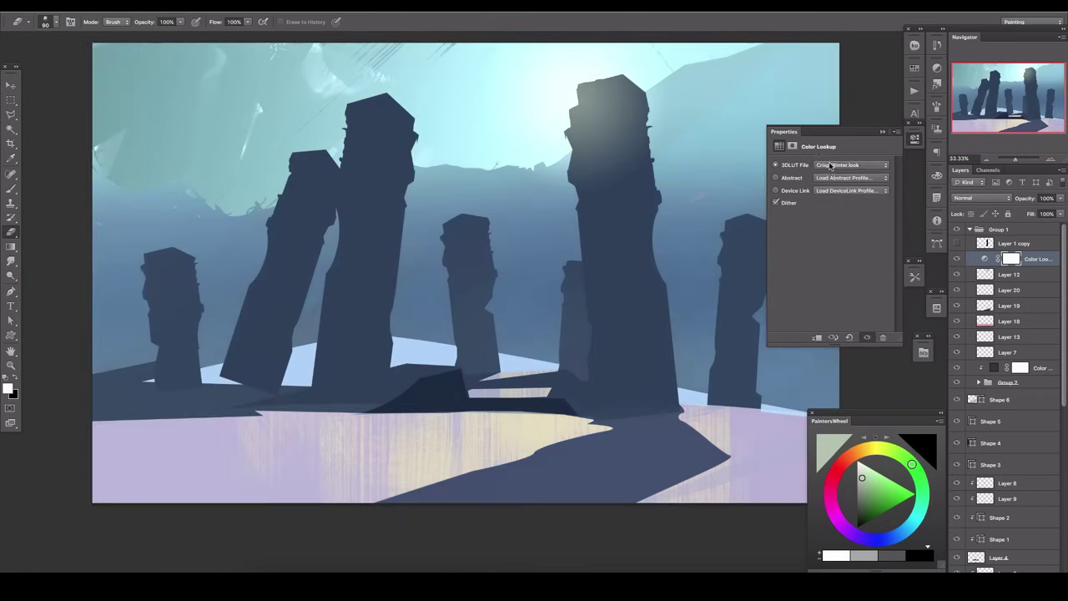
key("Down")
Step: Apply the Soft_Warming.look 3DLUT and lower the grade's opacity to about 47%
key("Down")
key("Down")
key("Down")
left_click(835, 164)
left_click(832, 176)
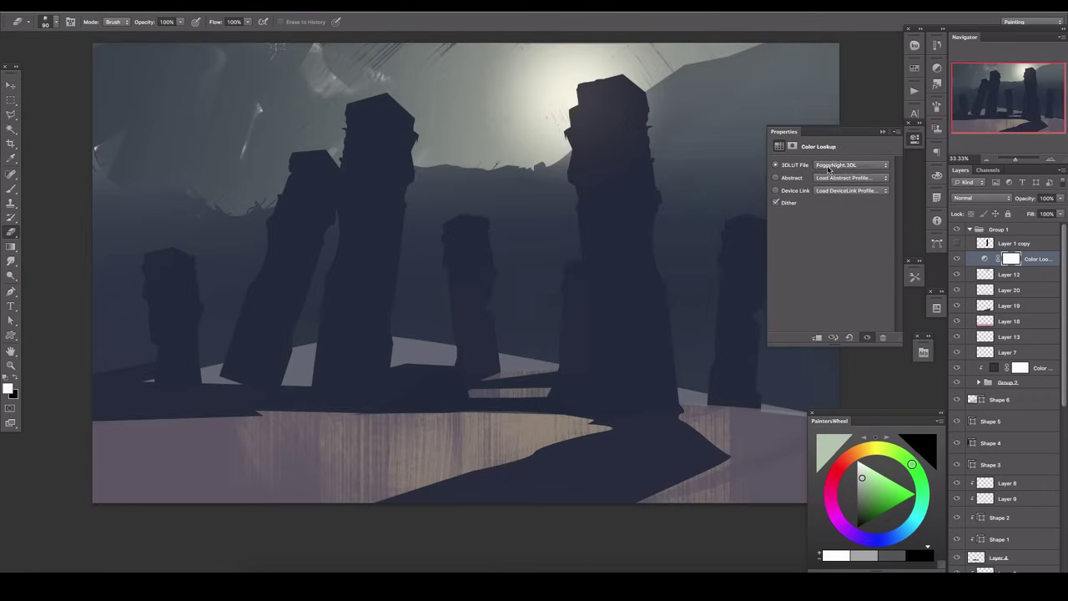
key("Down")
left_click(834, 165)
left_click(832, 185)
left_click(834, 164)
left_click(830, 194)
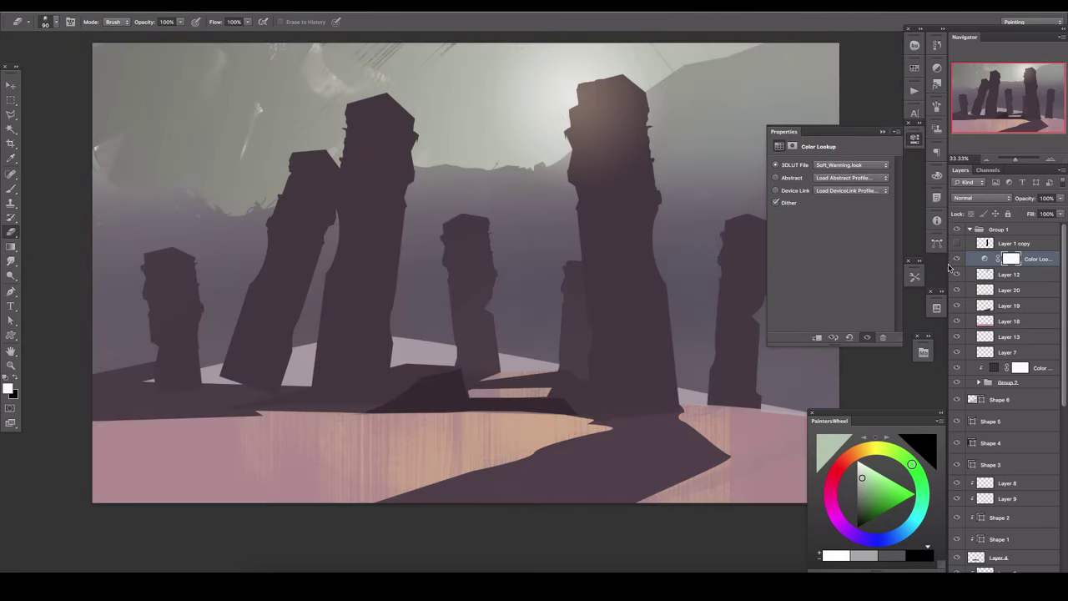
left_click(1031, 259)
left_click_drag(1058, 198, 1033, 214)
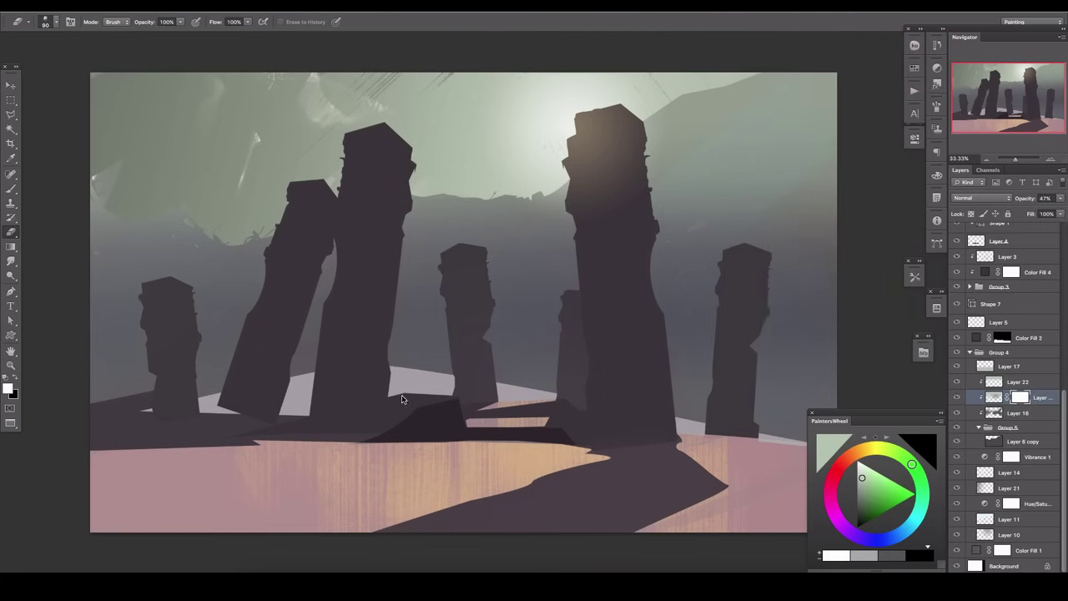
Step: Select Layer 4 and add a new empty layer above it
scroll(412, 414, "left", 3)
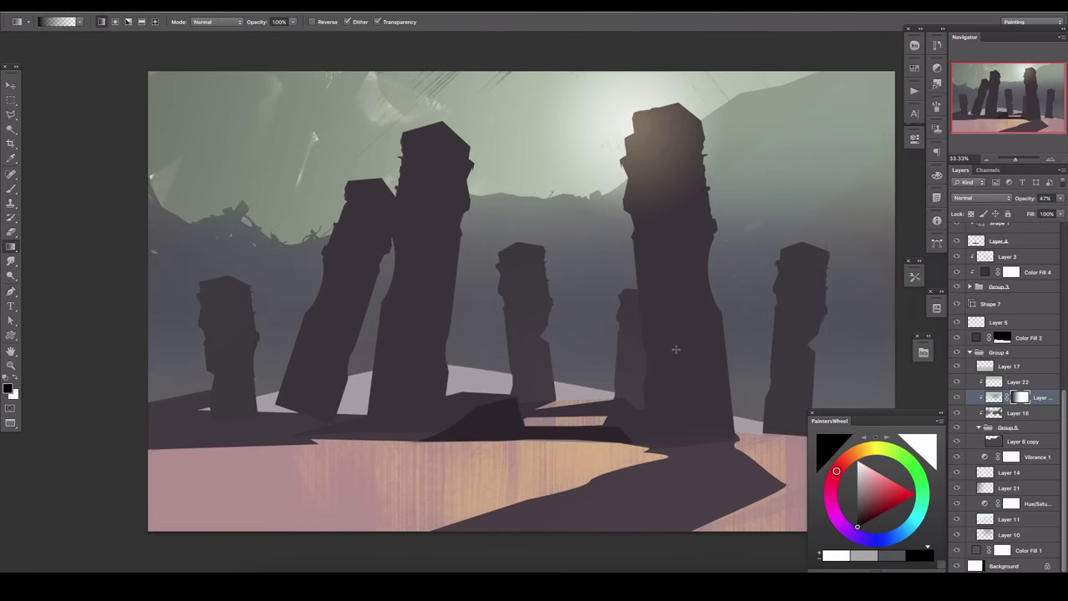
scroll(960, 493, "up", 2)
scroll(960, 493, "up", 2)
scroll(960, 493, "up", 2)
scroll(961, 493, "up", 2)
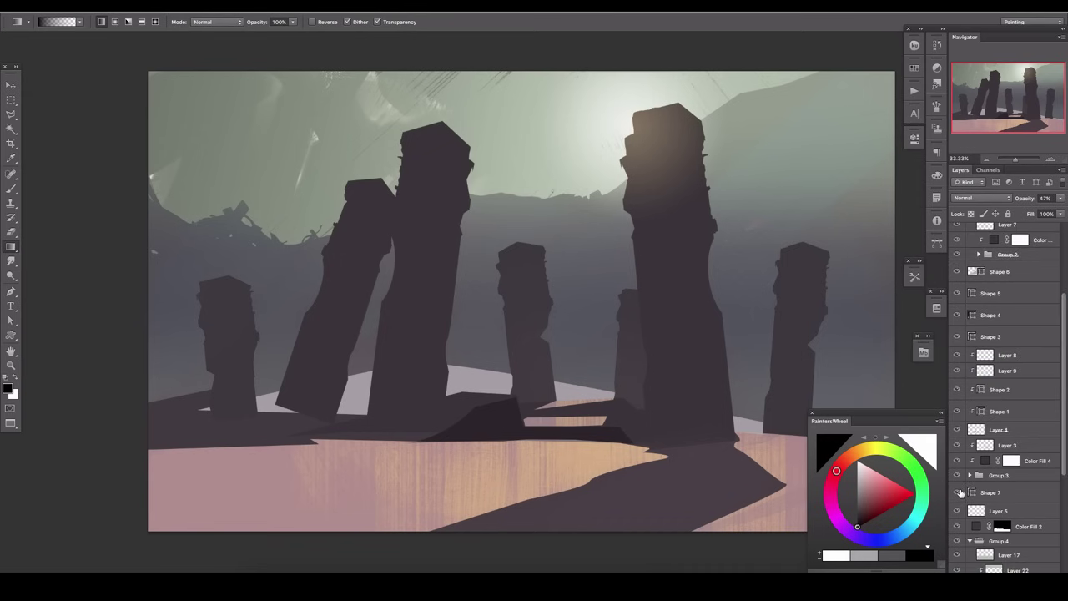
left_click(961, 428)
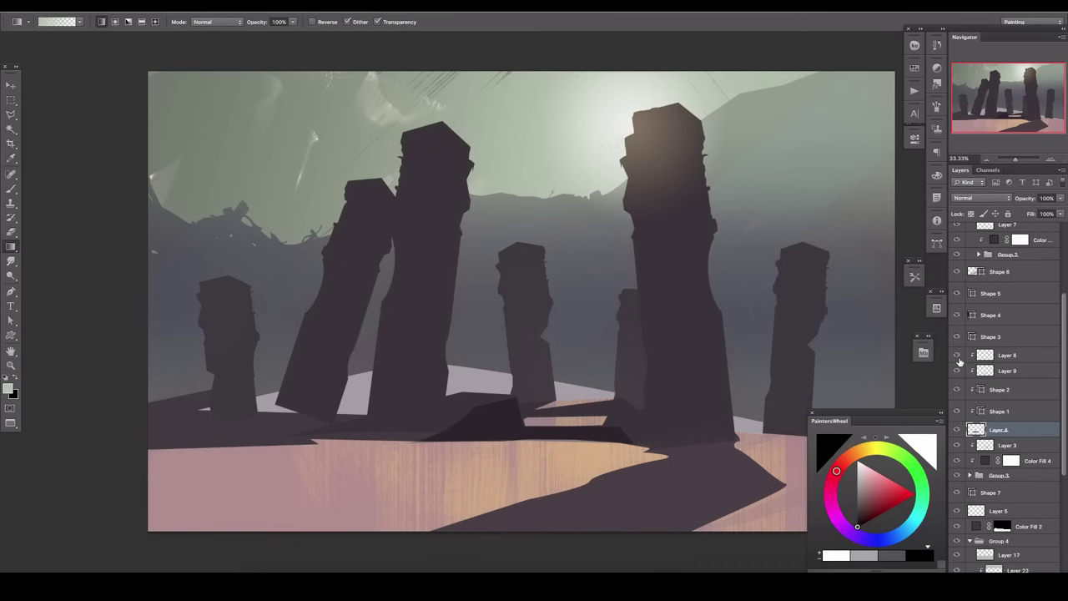
left_click(993, 359)
key("ctrl+shift+alt+n")
key("b")
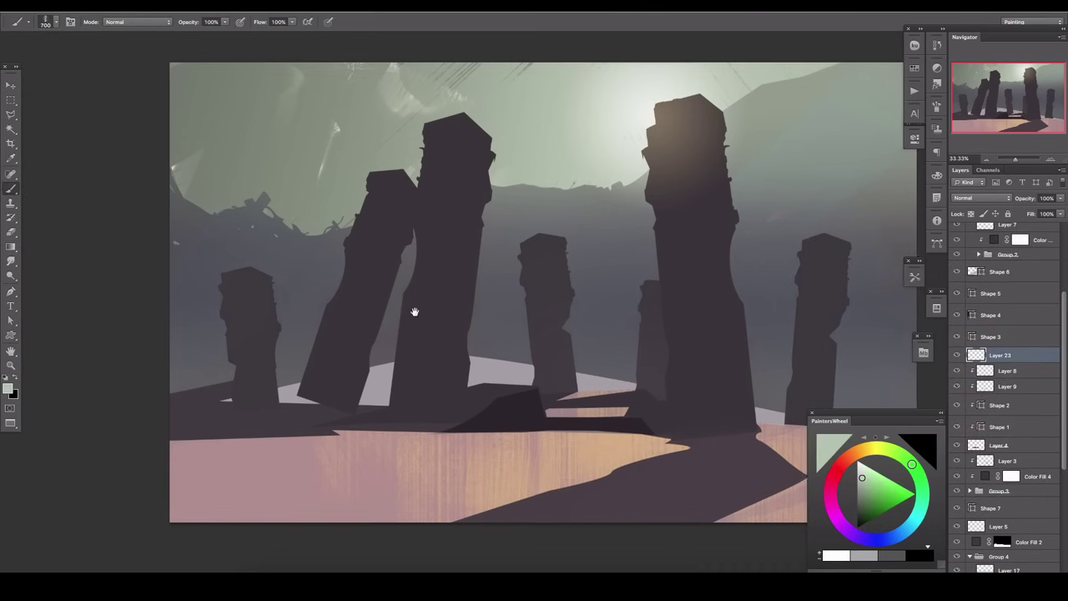
Step: Outline the hill on the left foreground edge with a Polygonal Lasso selection
left_click_drag(390, 330, 412, 321)
key("l")
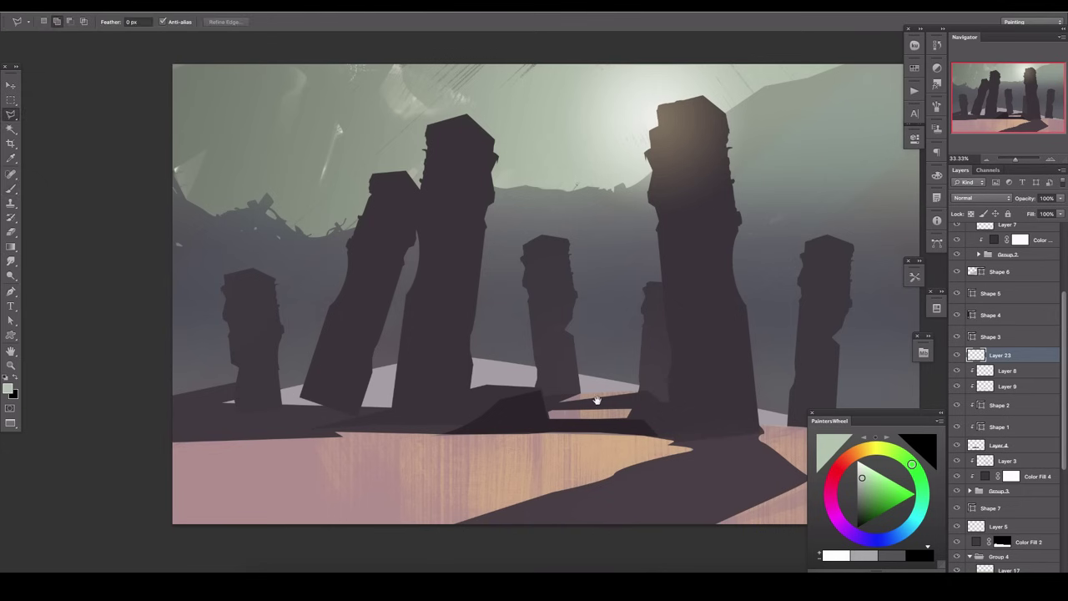
left_click_drag(596, 401, 421, 406)
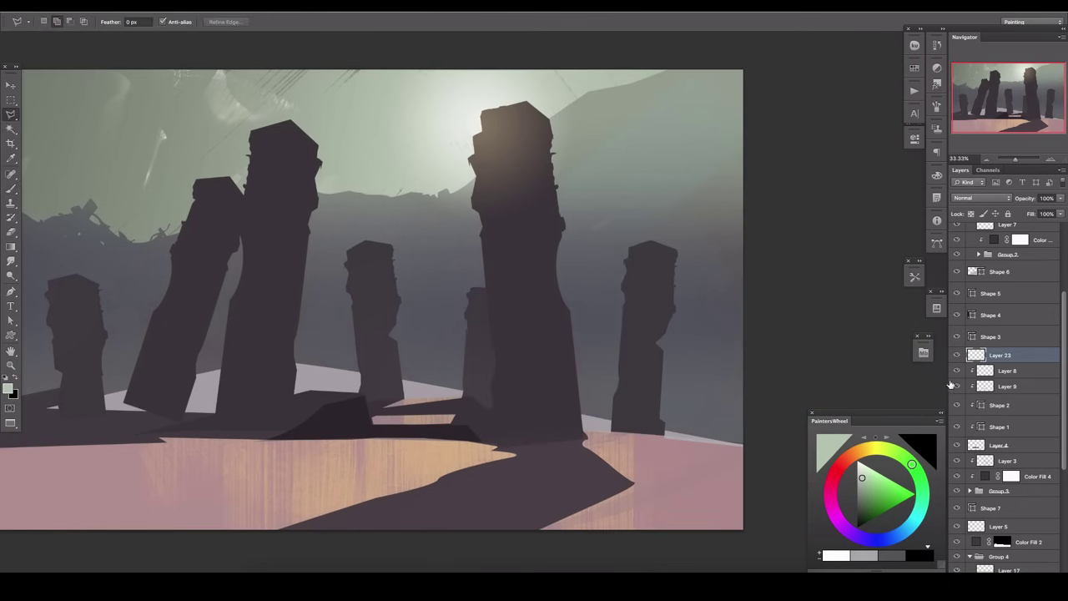
left_click_drag(614, 320, 767, 291)
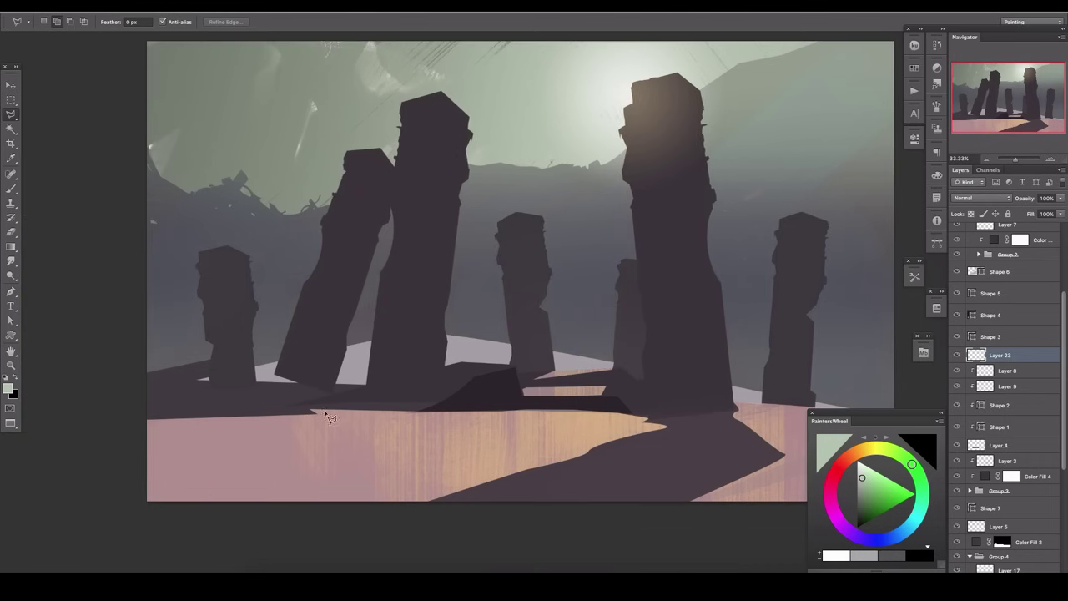
left_click(364, 411)
left_click(129, 324)
left_click(98, 326)
left_click(115, 392)
left_click(140, 405)
double_click(364, 412)
Step: On a new layer, fill the hill selection with dark magenta using a large brush, then deselect
key("b")
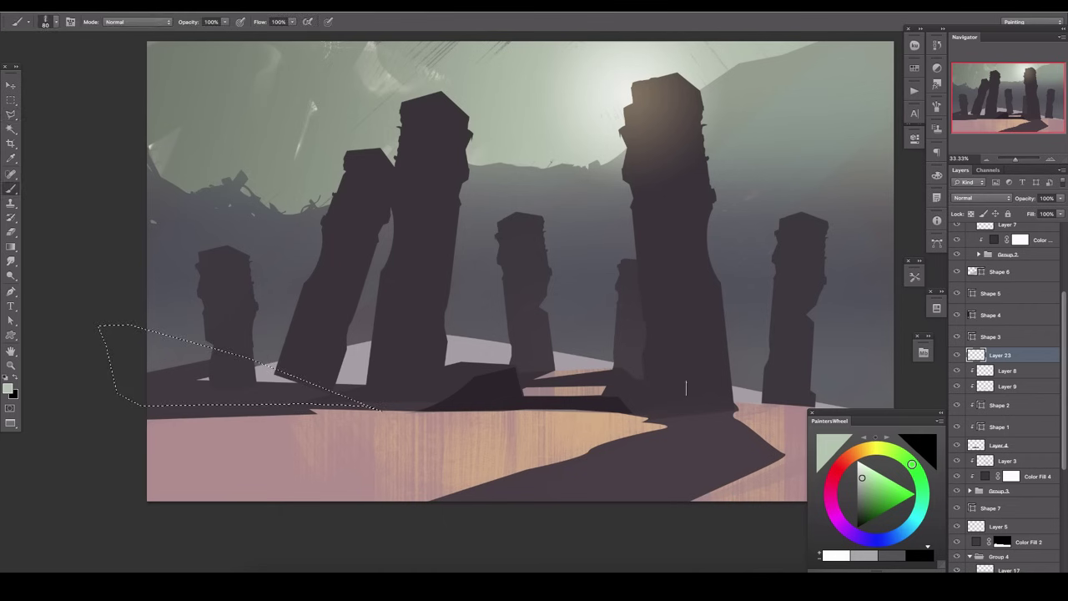
key("ctrl+shift+alt+n")
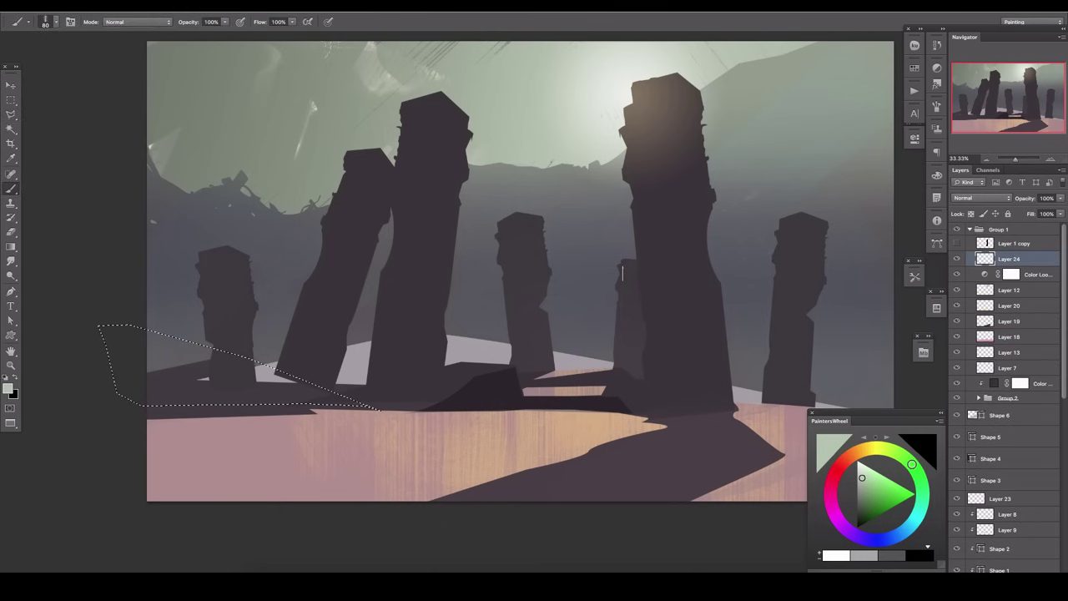
left_click(201, 367, "alt")
key("bracketright")
key("bracketright")
key("bracketright")
left_click_drag(201, 367, 159, 363)
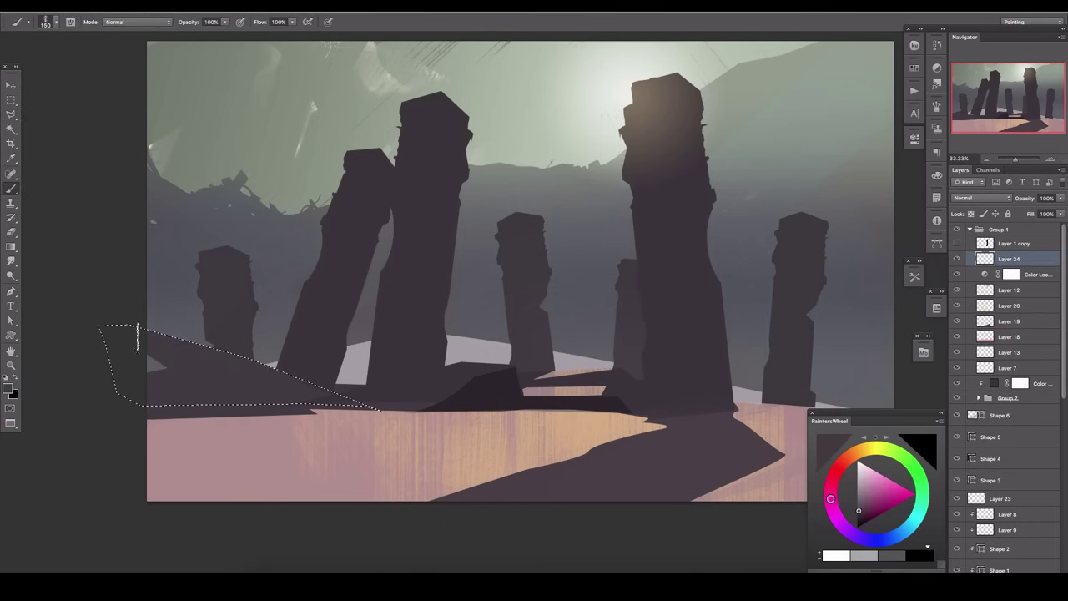
key("ctrl+d")
key("v")
left_click_drag(644, 286, 452, 301)
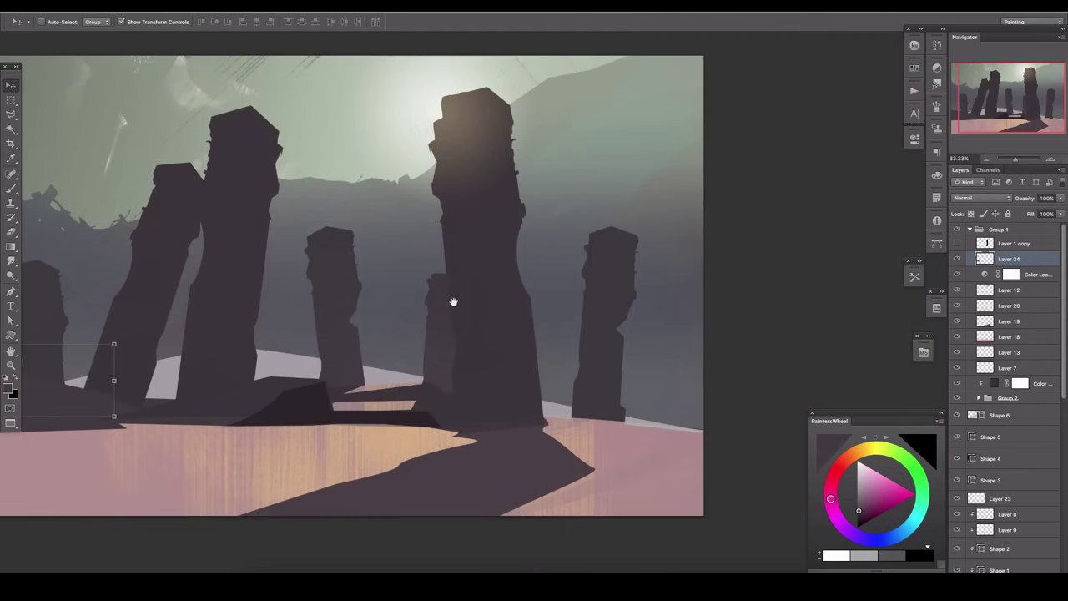
left_click_drag(1065, 327, 1018, 518)
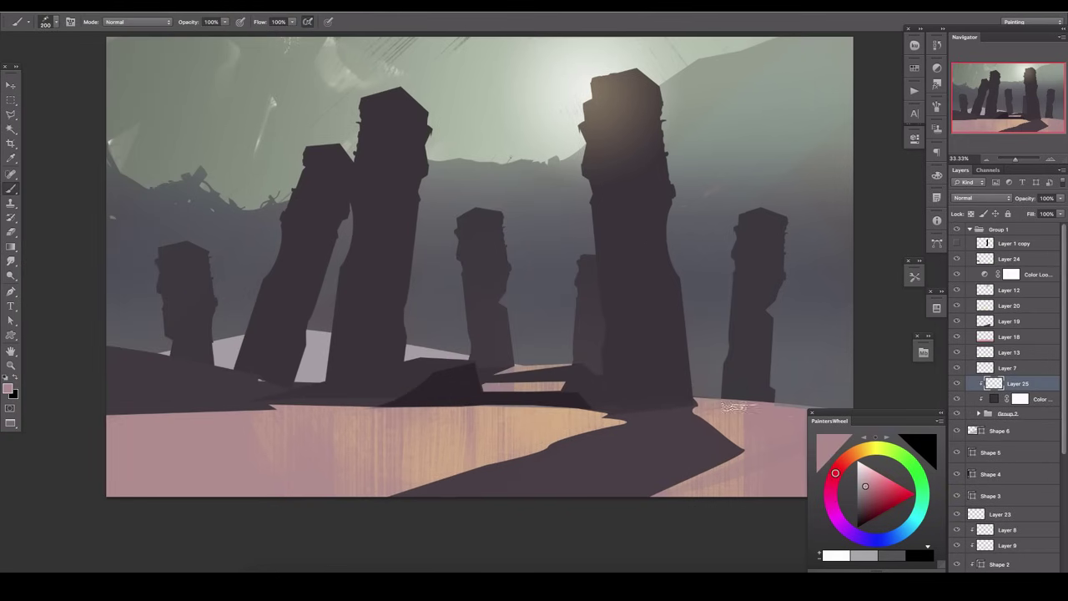
Step: Brush pink over the tall sunlit pillar and fade that layer to a subtle tint
key("bracketright")
left_click_drag(614, 125, 634, 313)
left_click_drag(626, 251, 630, 401)
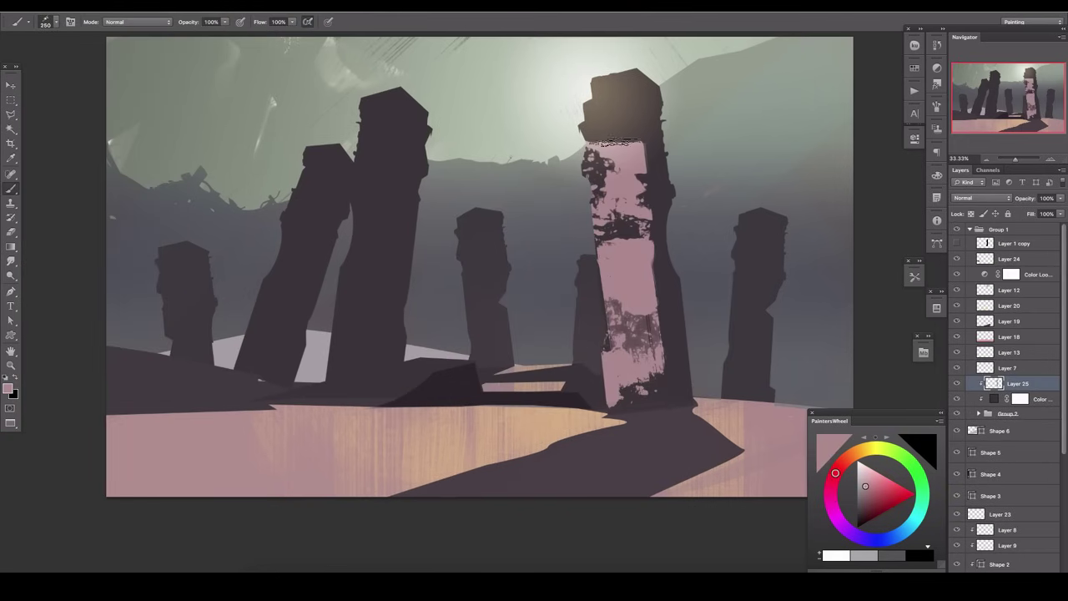
left_click_drag(615, 141, 607, 82)
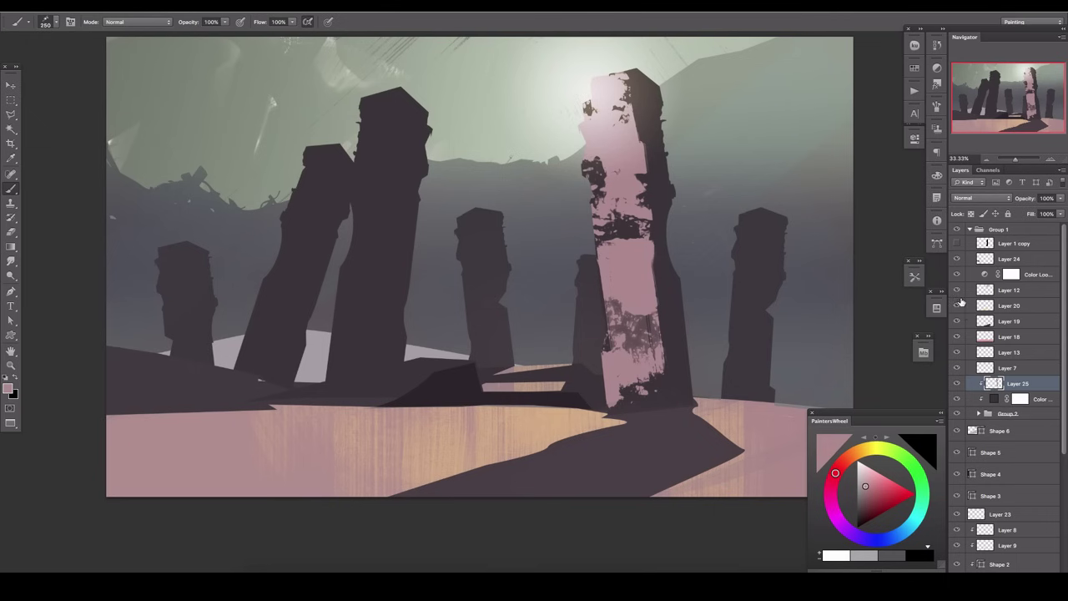
left_click_drag(1061, 198, 1016, 216)
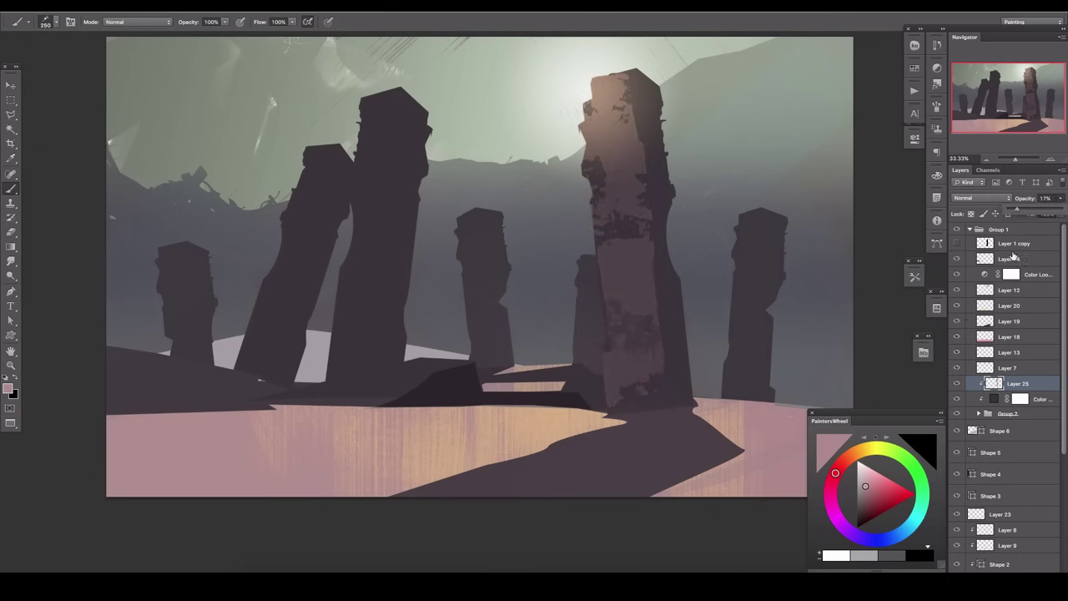
key("bracketleft")
key("bracketleft")
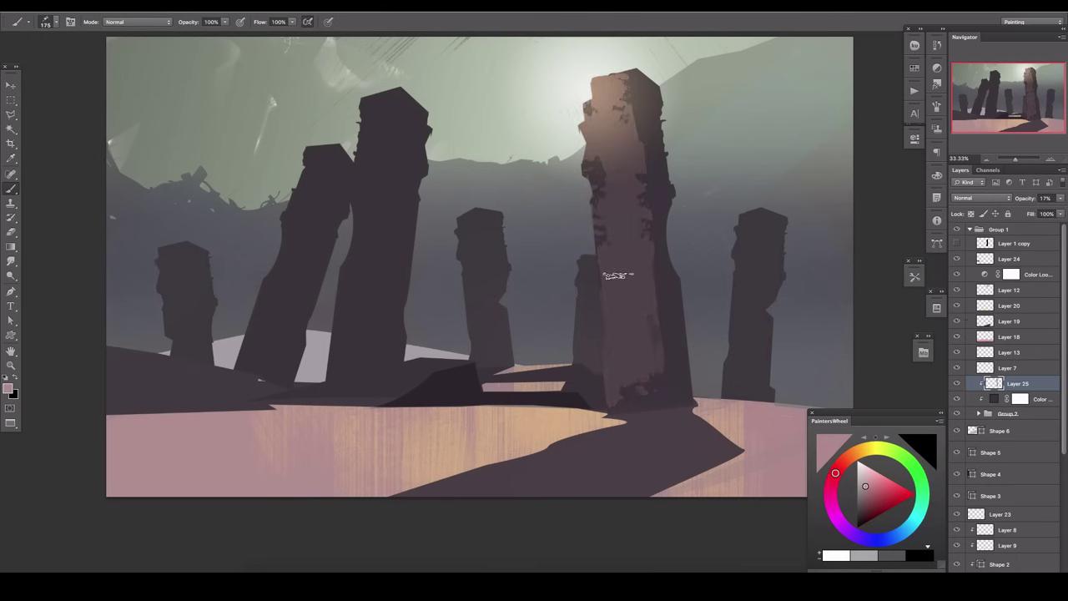
left_click_drag(594, 197, 591, 162)
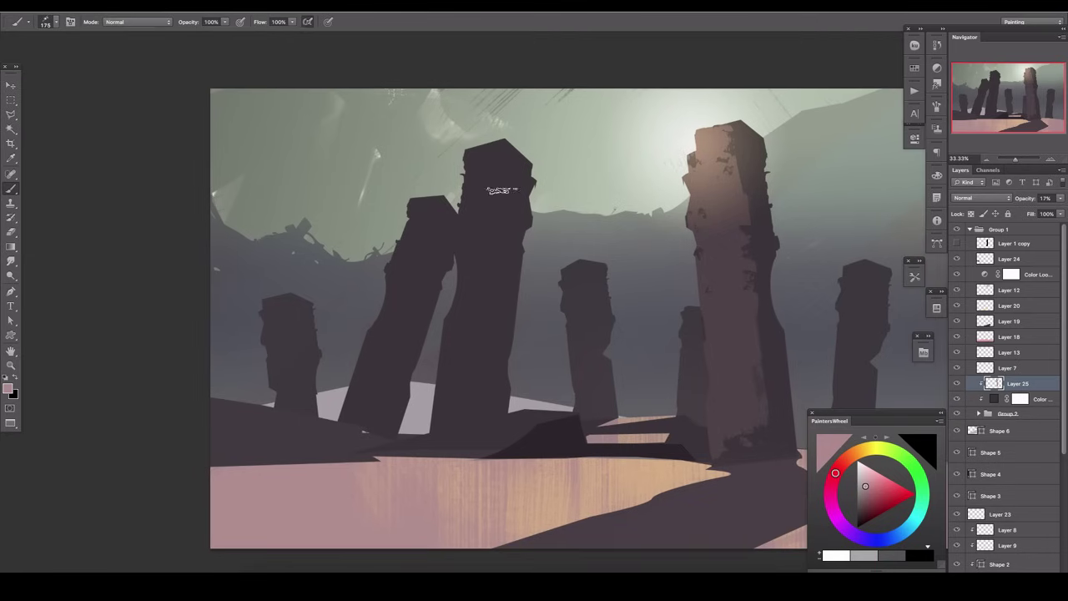
Step: Lasso the tall pillar left of centre and brush pink inside it on a new layer
key("l")
mouse_move(504, 137)
left_mouse_down()
mouse_move(461, 441)
mouse_move(436, 358)
mouse_move(471, 230)
left_mouse_up()
left_click_drag(471, 108, 451, 125)
key("b")
key("ctrl+shift+alt+n")
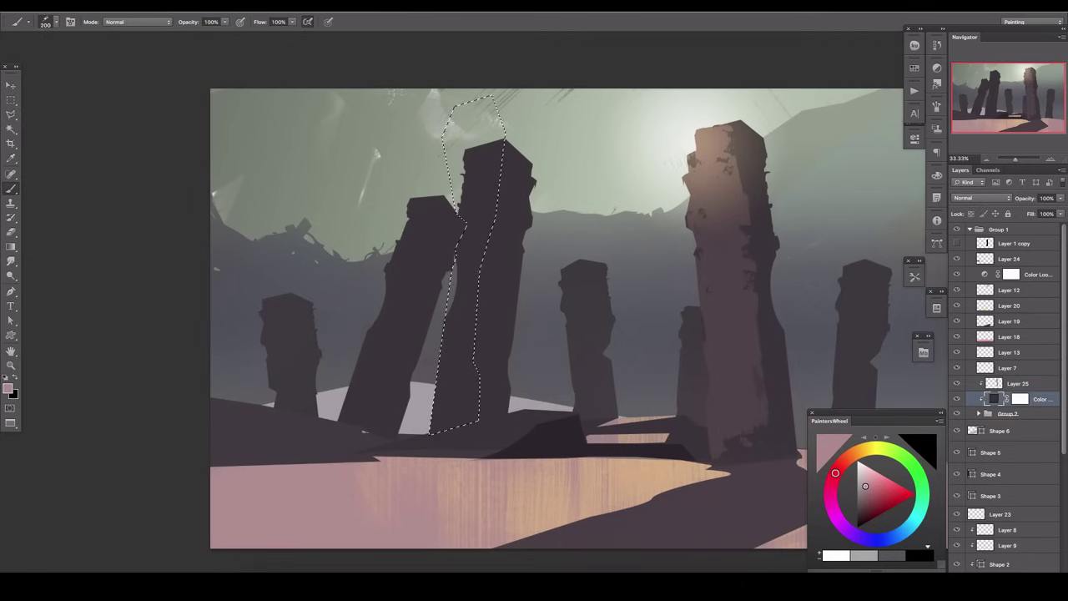
mouse_move(480, 158)
left_mouse_down()
mouse_move(455, 407)
mouse_move(480, 167)
mouse_move(500, 217)
left_mouse_up()
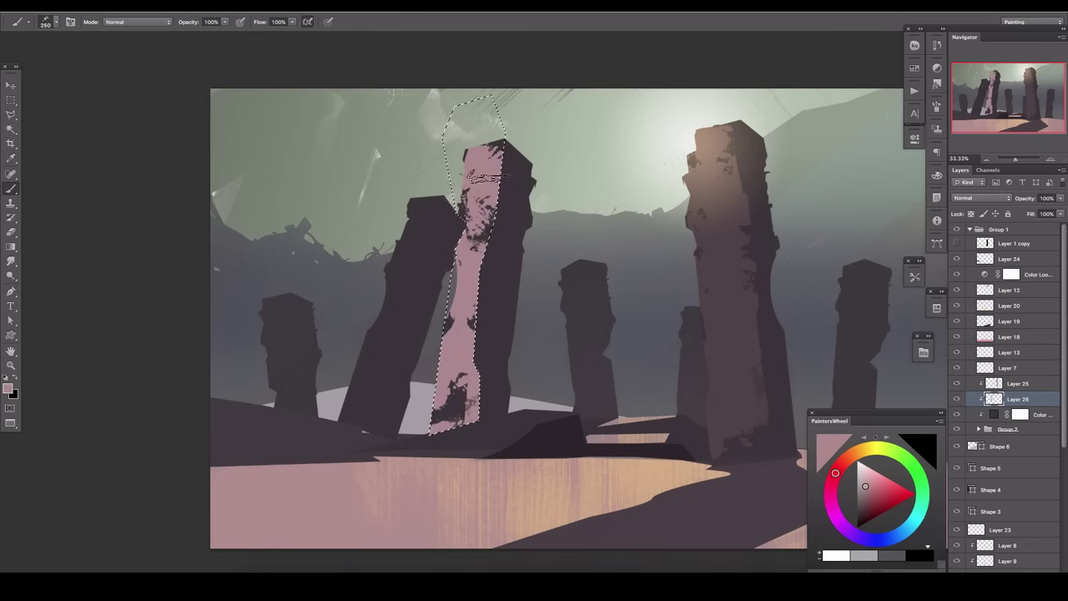
key("ctrl+d")
Step: Fade that pillar's pink layer to about 15% opacity and add a new empty layer
key("bracketleft")
key("bracketleft")
left_click(1060, 198)
left_click_drag(1058, 209, 1016, 213)
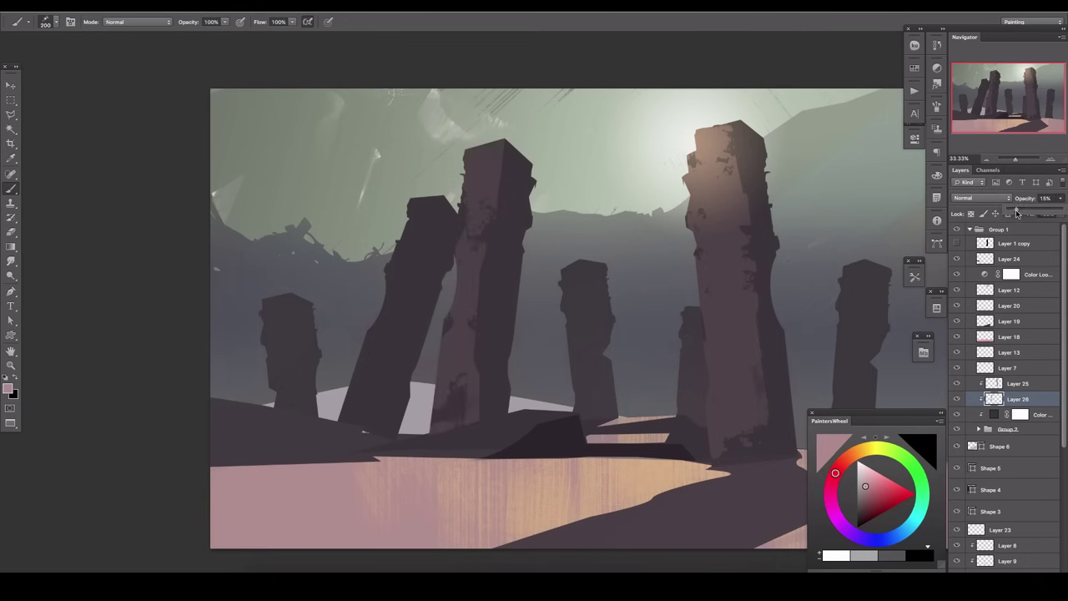
left_click(999, 398)
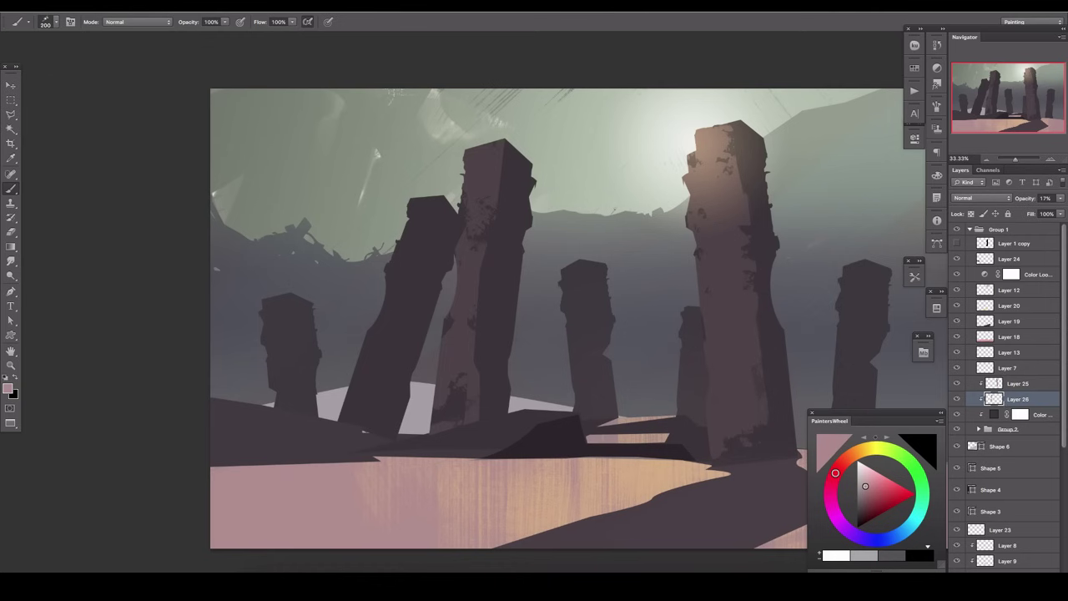
key("ctrl+shift+alt+n")
Step: Outline the leaning front-left pillar with a Polygonal Lasso selection
key("l")
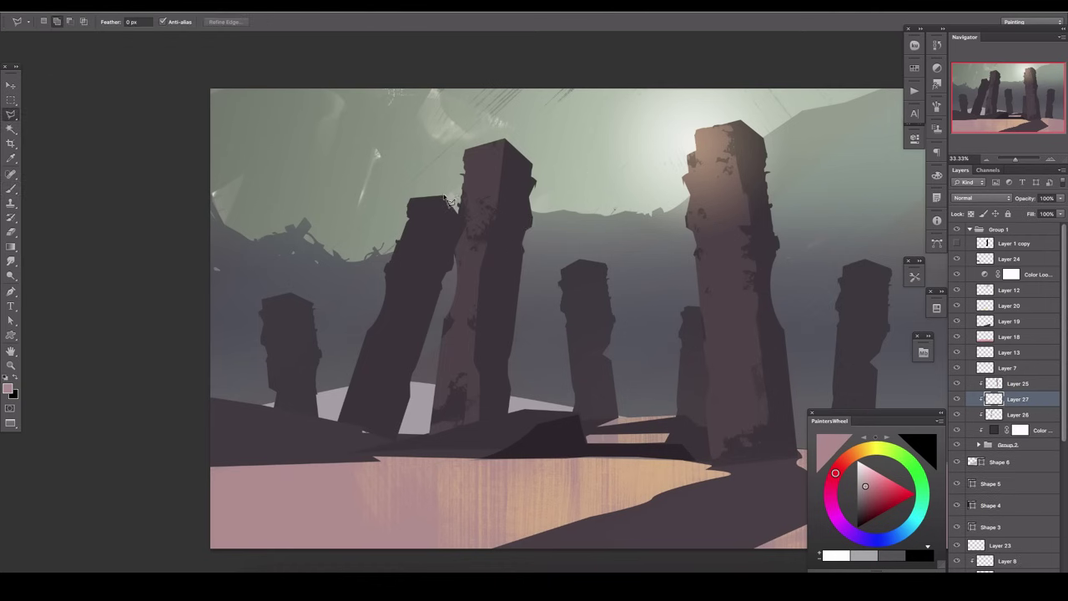
left_click(443, 197)
left_click(421, 230)
left_click(372, 379)
left_click(357, 430)
left_click(321, 423)
left_click(401, 165)
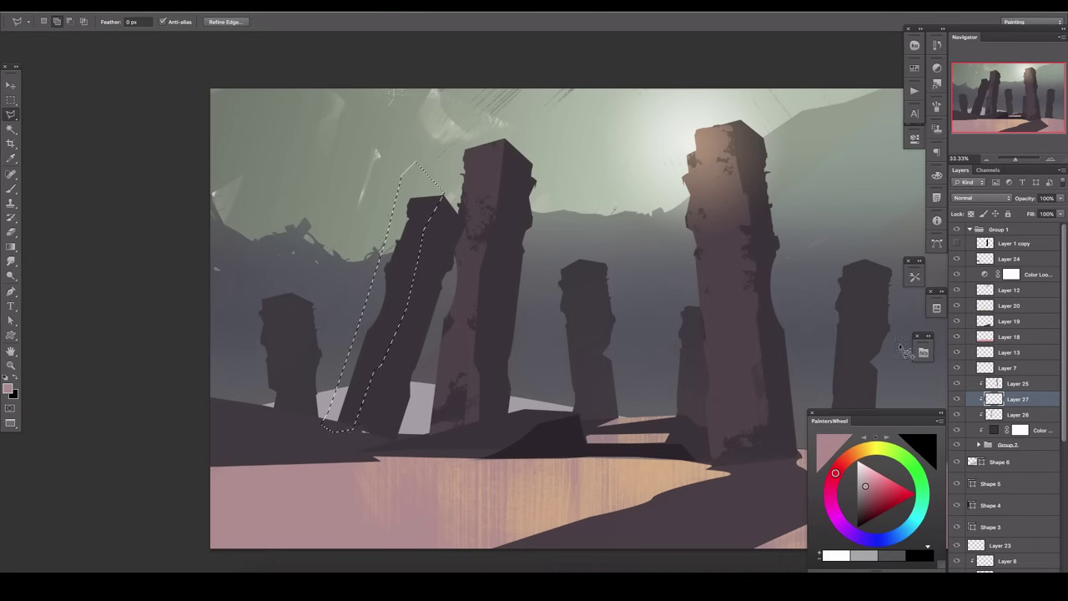
left_click(443, 197)
key("b")
Step: Brush pink textured strokes down the leaning pillar inside the selection, then deselect
left_click_drag(426, 203, 338, 422)
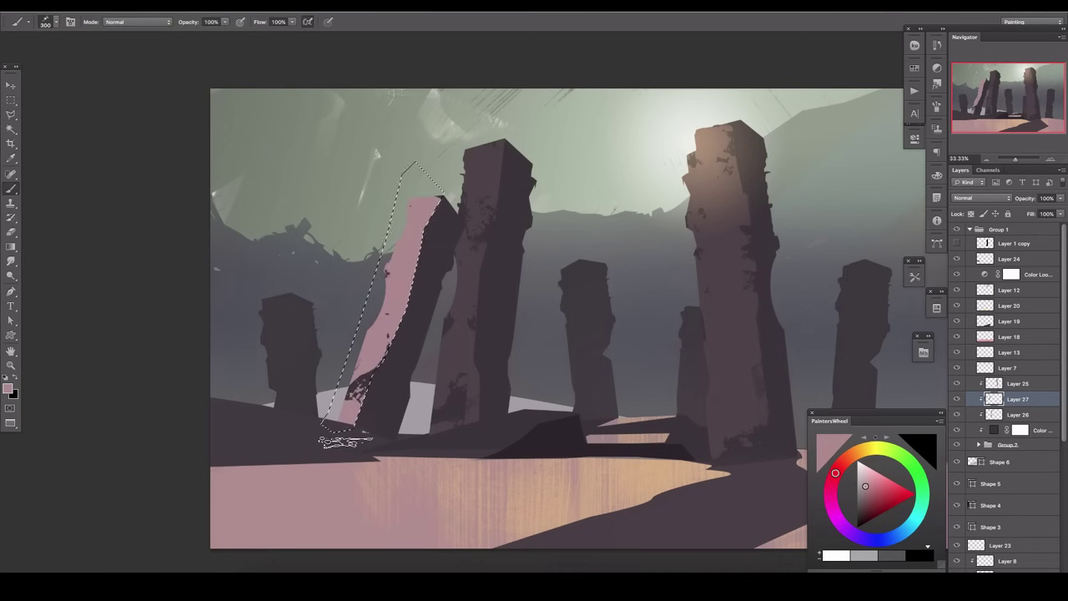
key("ctrl+z")
key("bracketleft")
left_click_drag(422, 209, 350, 417)
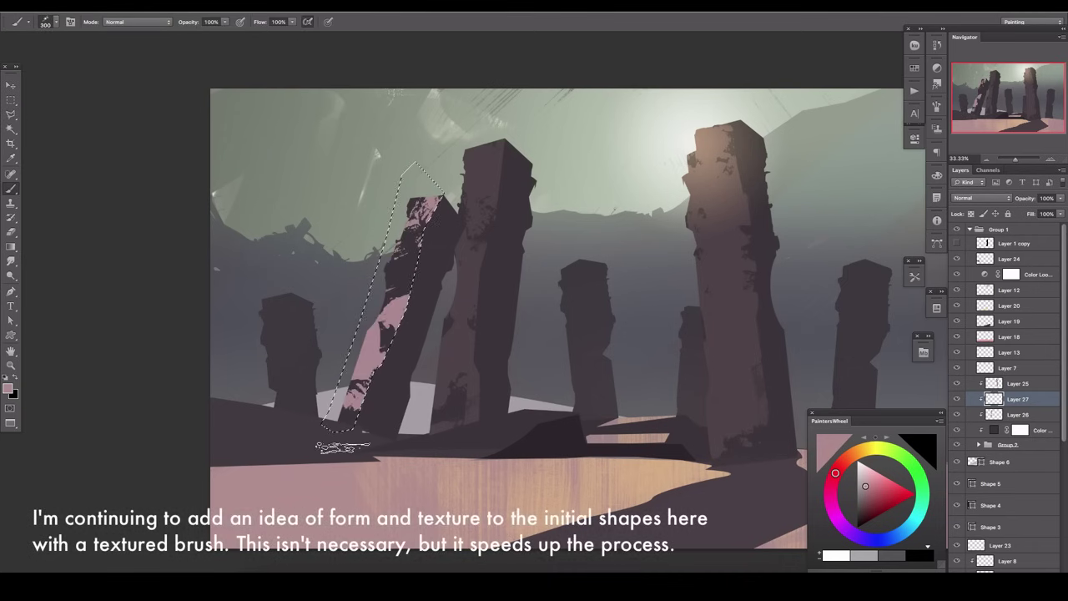
left_click_drag(401, 300, 350, 401)
left_click_drag(409, 242, 394, 271)
key("ctrl+d")
Step: Fade the texture layer to about 17% opacity and add a new layer above the pillar fill
left_click(1059, 198)
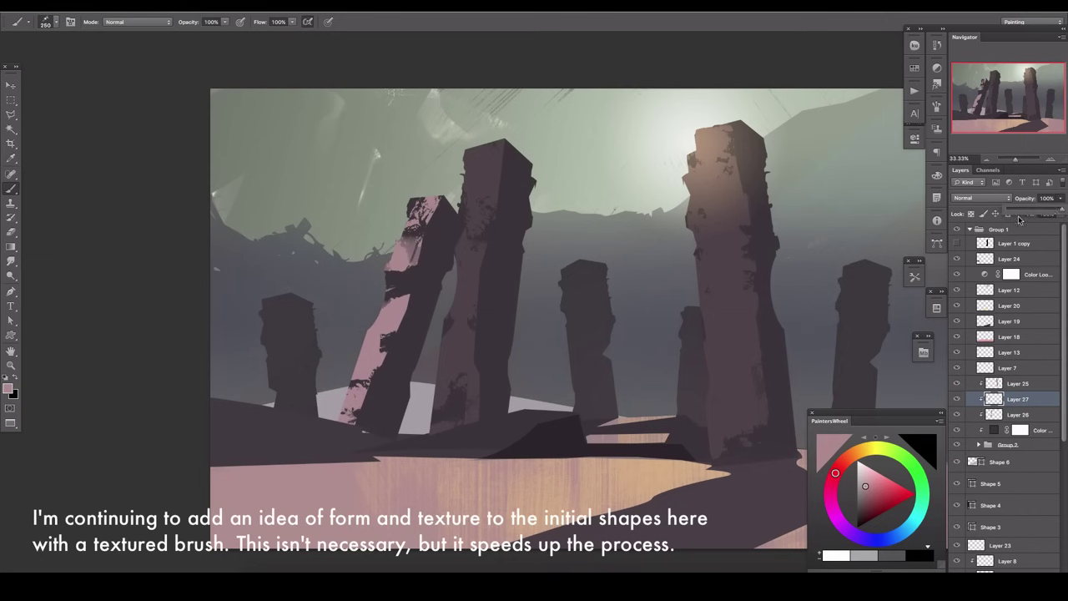
left_click_drag(1060, 208, 1016, 213)
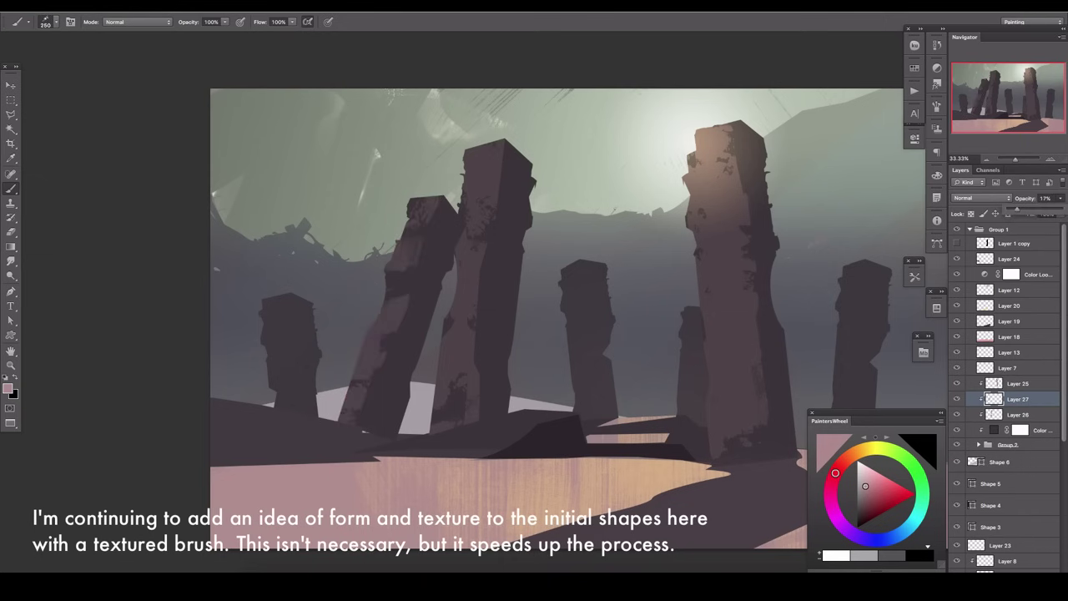
left_click(957, 450)
scroll(996, 433, "down", 3)
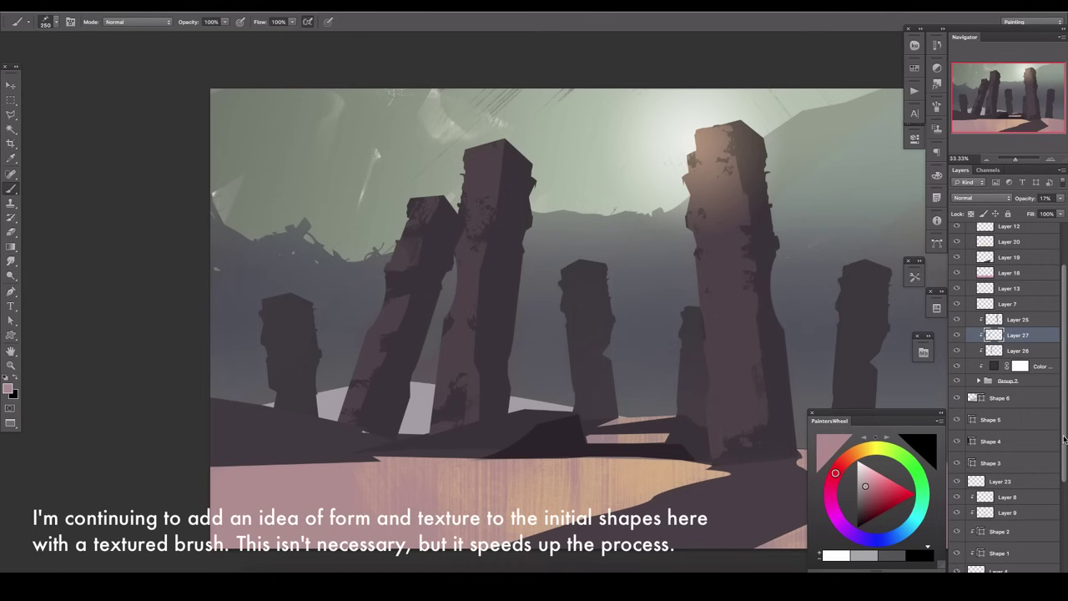
left_click(957, 397)
scroll(1050, 482, "down", 3)
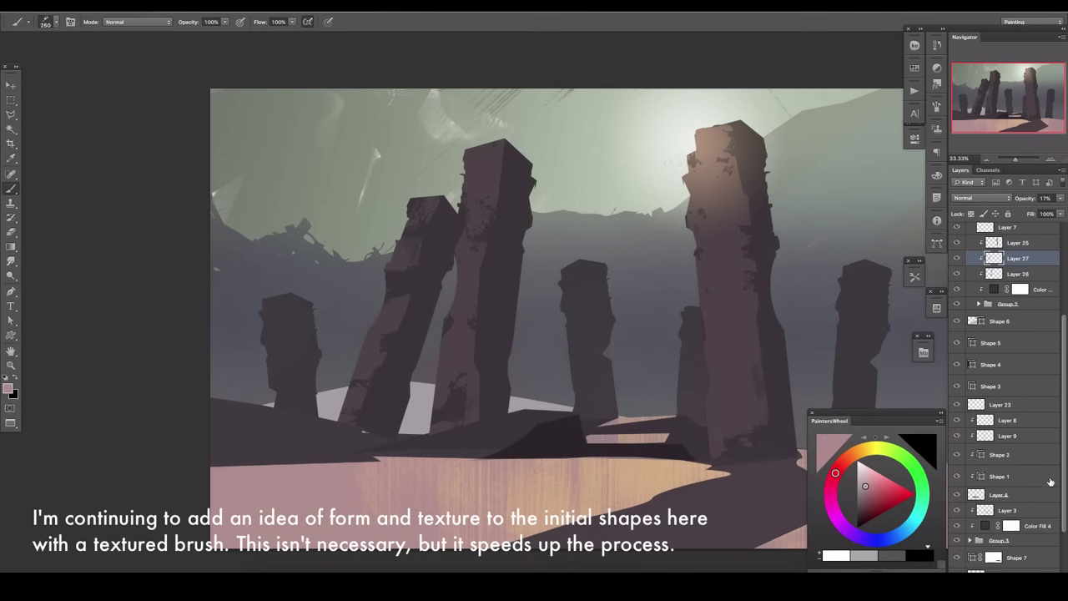
scroll(1050, 481, "down", 2)
left_click(1026, 446)
key("ctrl+shift+alt+n")
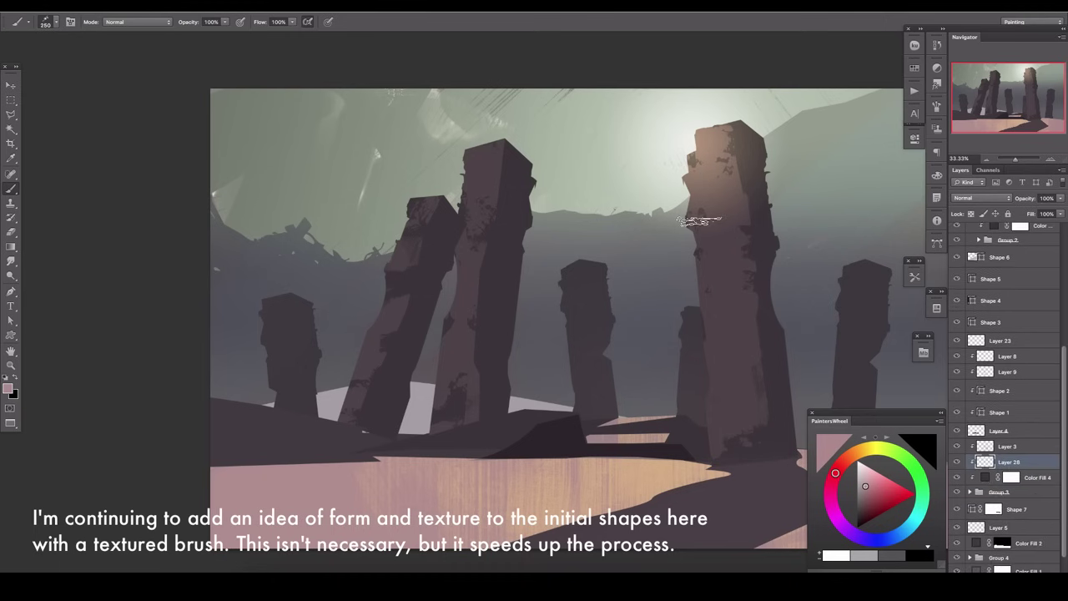
Step: Paint faint sampled grey-green strokes on the middle pillar at about 8% opacity
key("bracketleft")
key("bracketleft")
key("bracketleft")
left_click(598, 188, "alt")
key("bracketright")
left_click_drag(588, 259, 621, 430)
left_click_drag(1059, 198, 1053, 431)
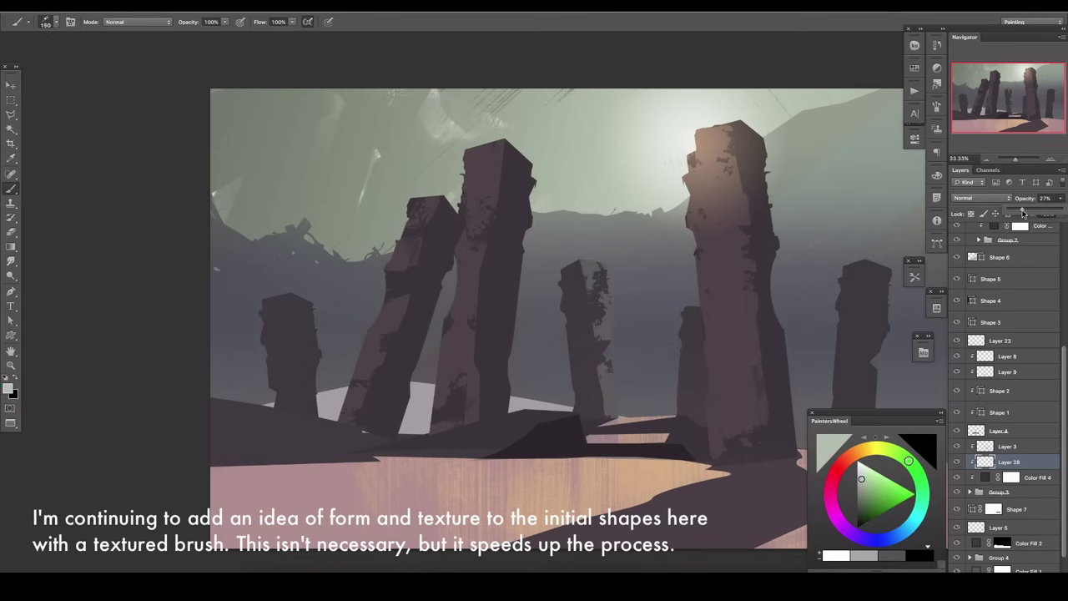
Step: On a new layer, highlight the left pillar's top and right edge, erasing the excess
key("ctrl+shift+alt+n")
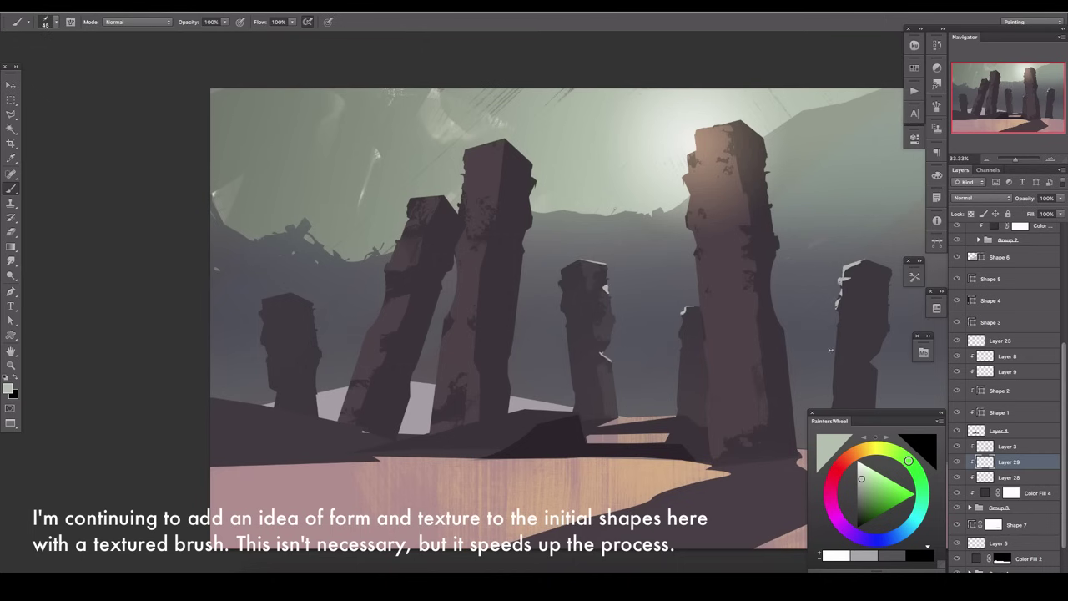
scroll(596, 211, "up", 3)
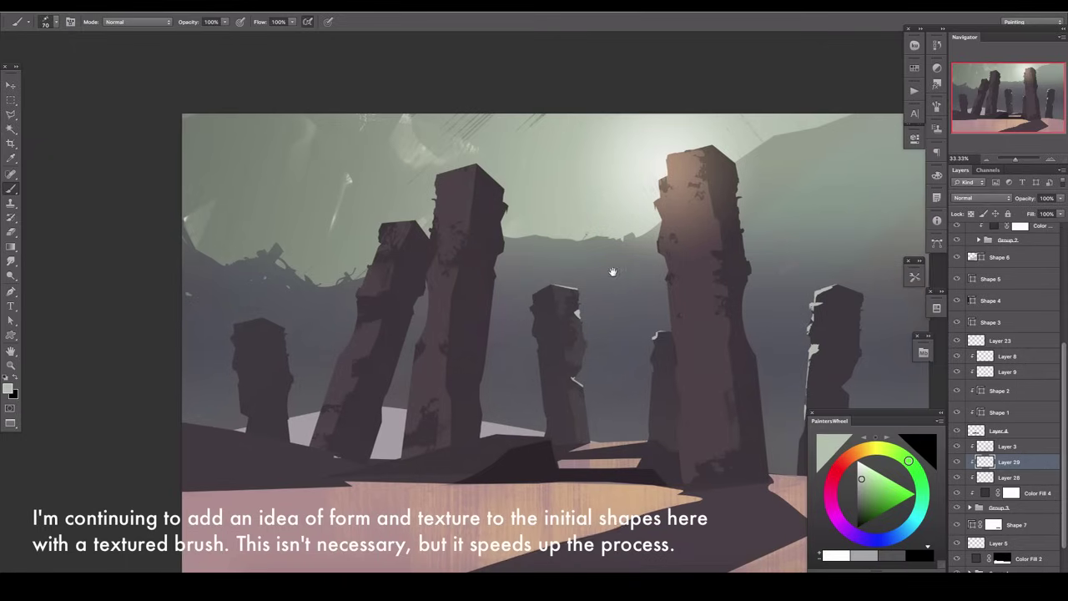
mouse_move(262, 320)
left_mouse_down()
mouse_move(286, 332)
mouse_move(271, 367)
left_mouse_up()
key("e")
right_click(86, 72)
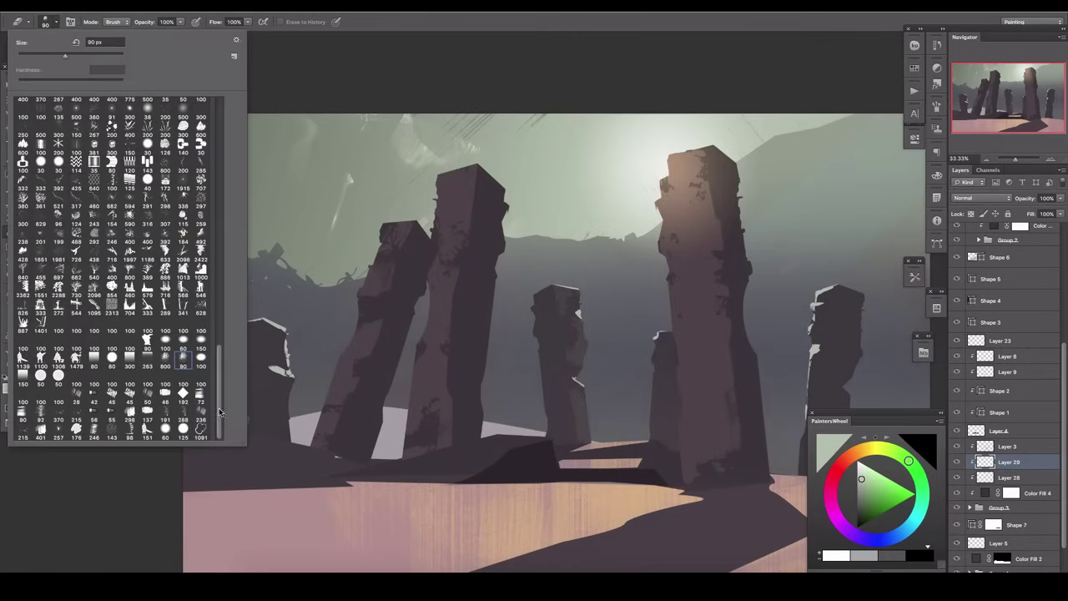
double_click(107, 69)
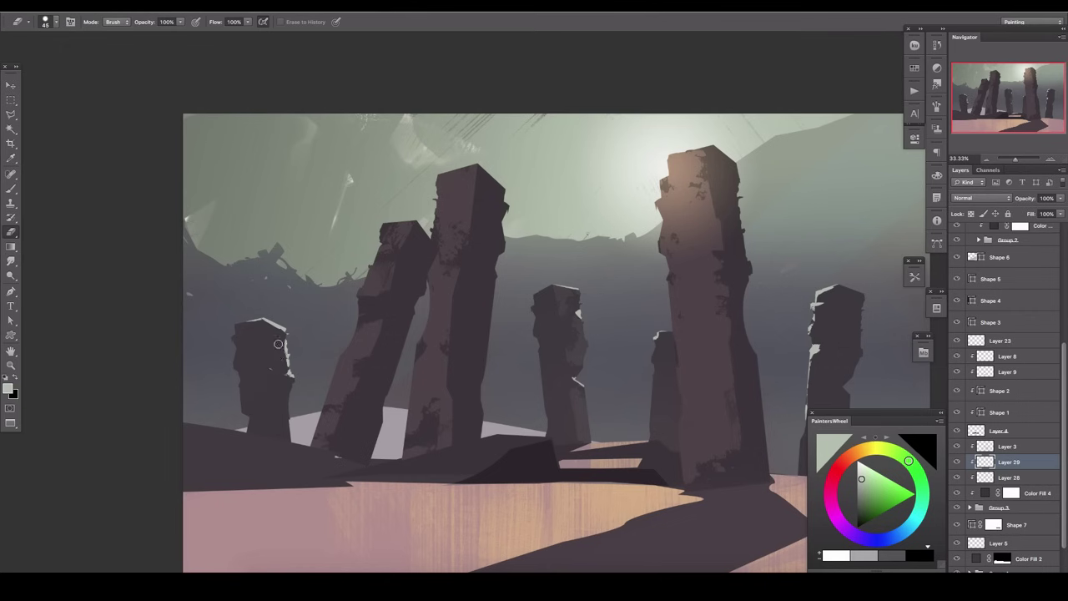
left_click_drag(278, 343, 280, 440)
key("b")
Step: Move Layer 30 up the stack to sit above Layer 25
key("bracketright")
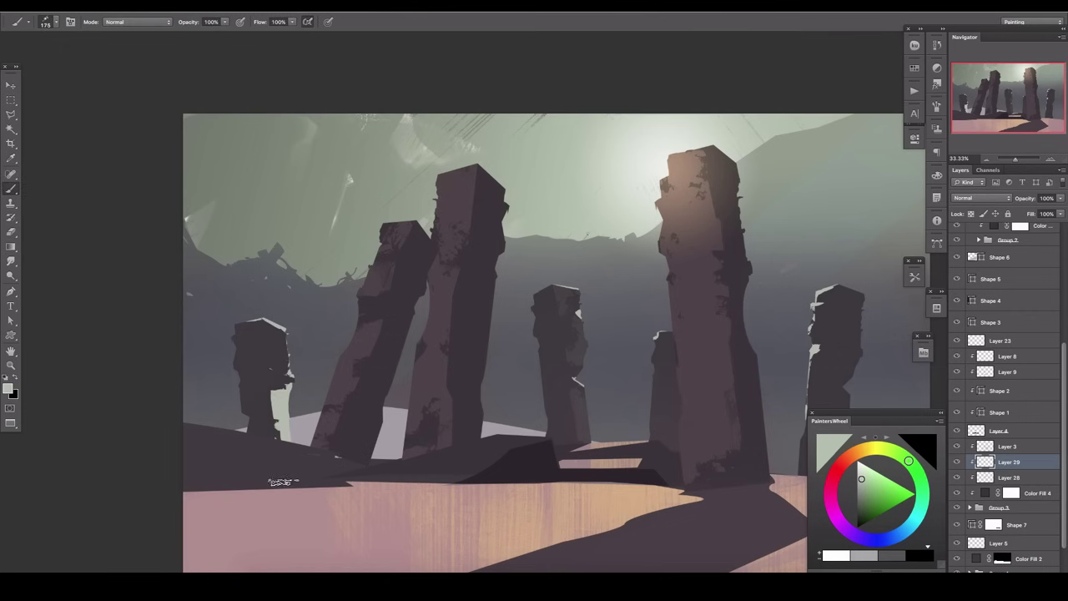
scroll(305, 454, "down", 2)
scroll(305, 455, "right", 3)
key("bracketleft")
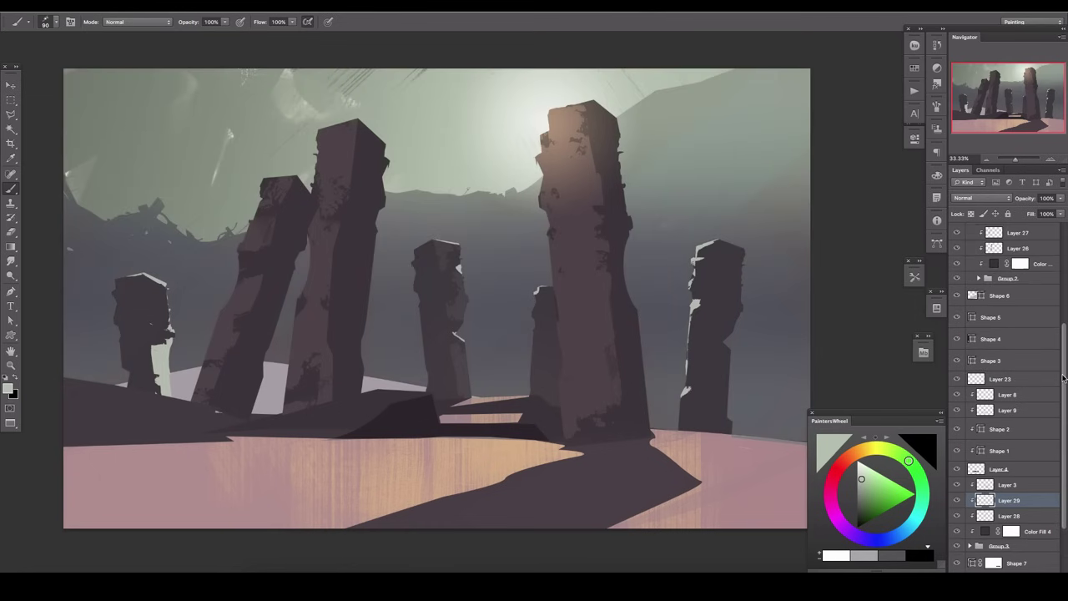
scroll(1015, 334, "up", 3)
left_click_drag(1014, 260, 1016, 263)
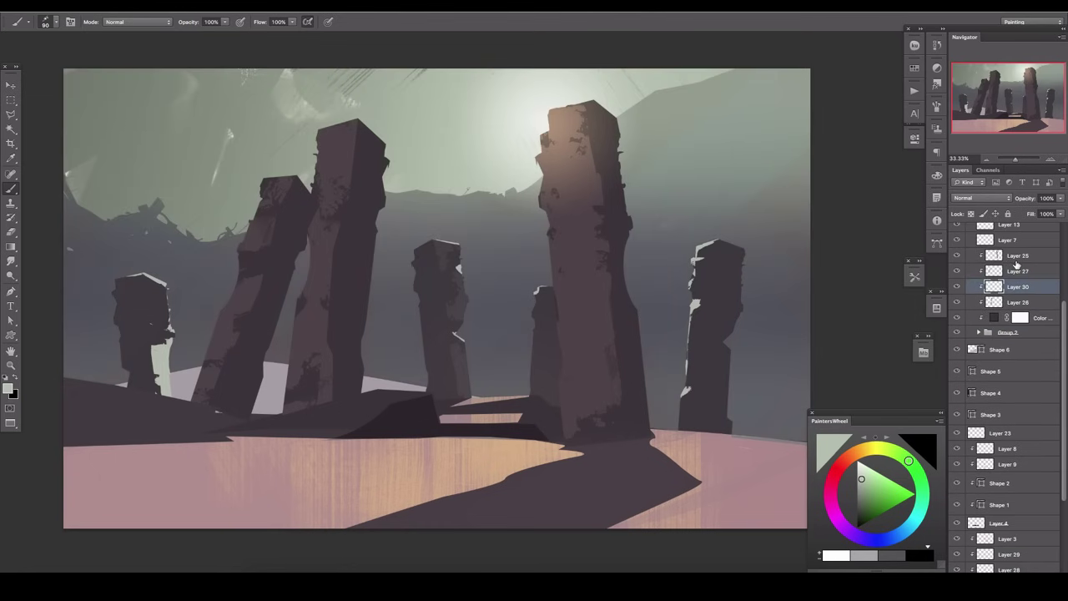
left_click_drag(1016, 264, 1016, 248)
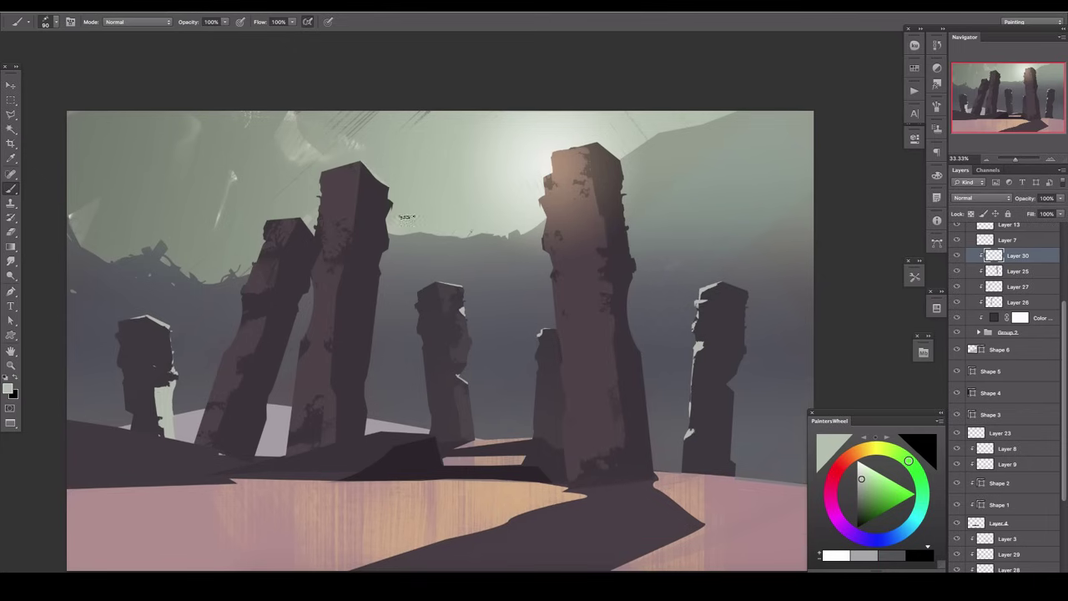
Step: Lasso a pillar top and refine its highlight with brush and eraser
key("l")
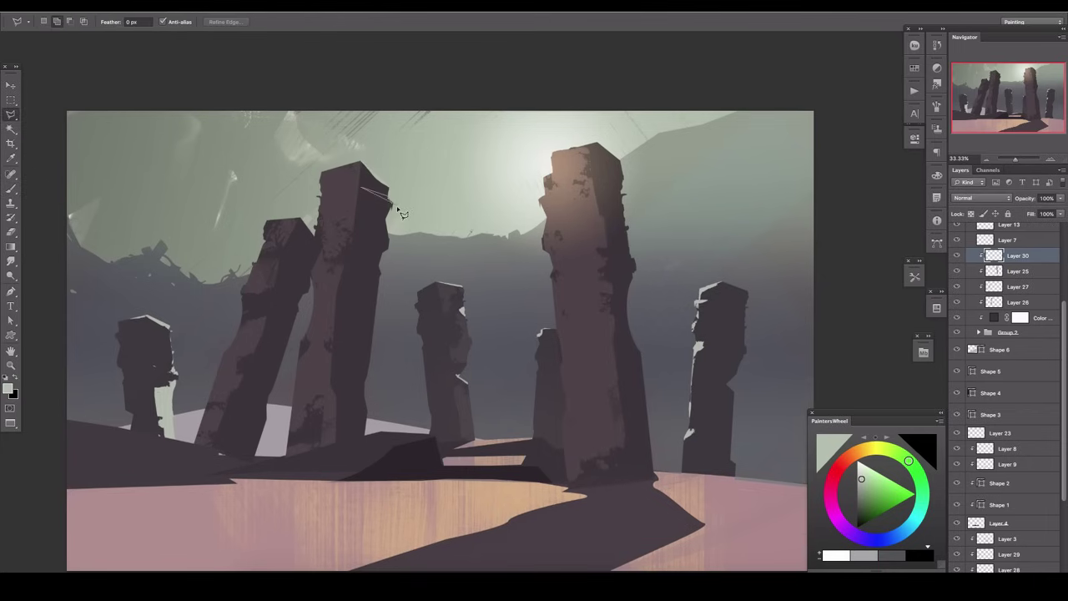
double_click(356, 179)
key("b")
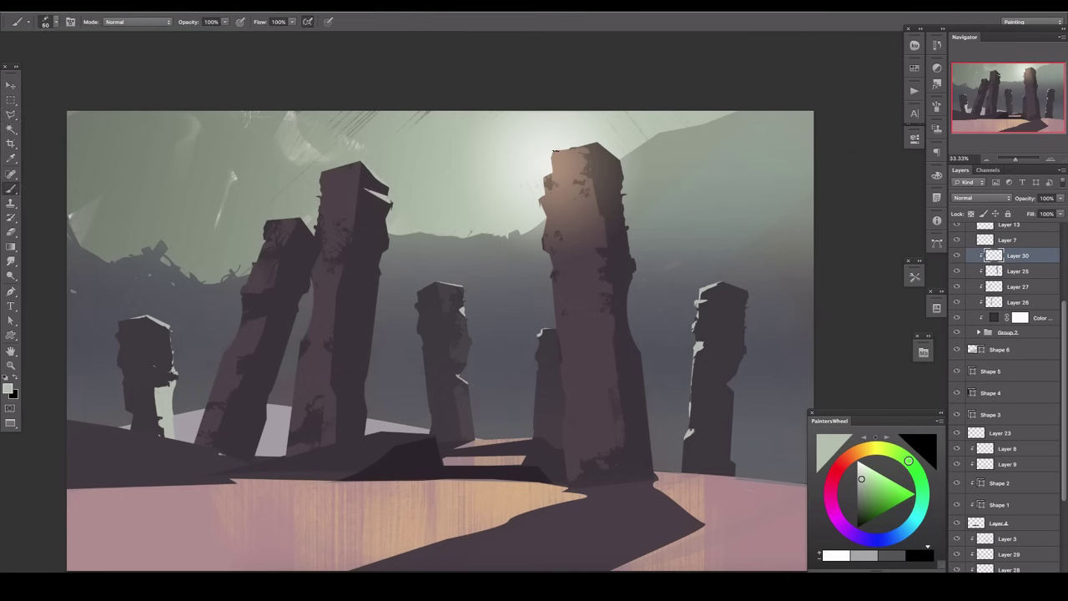
key("bracketleft")
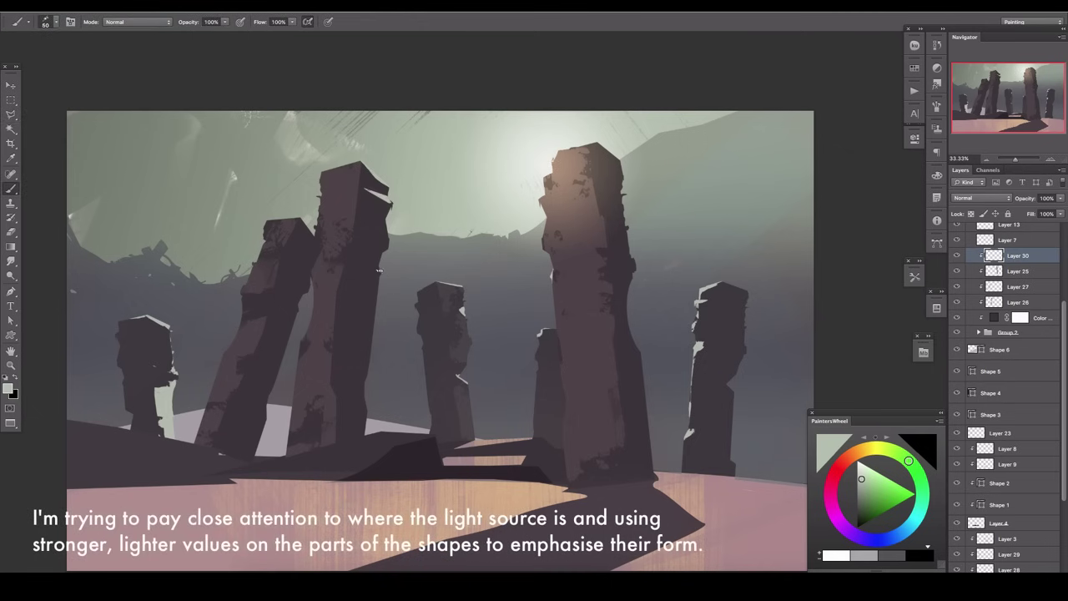
key("e")
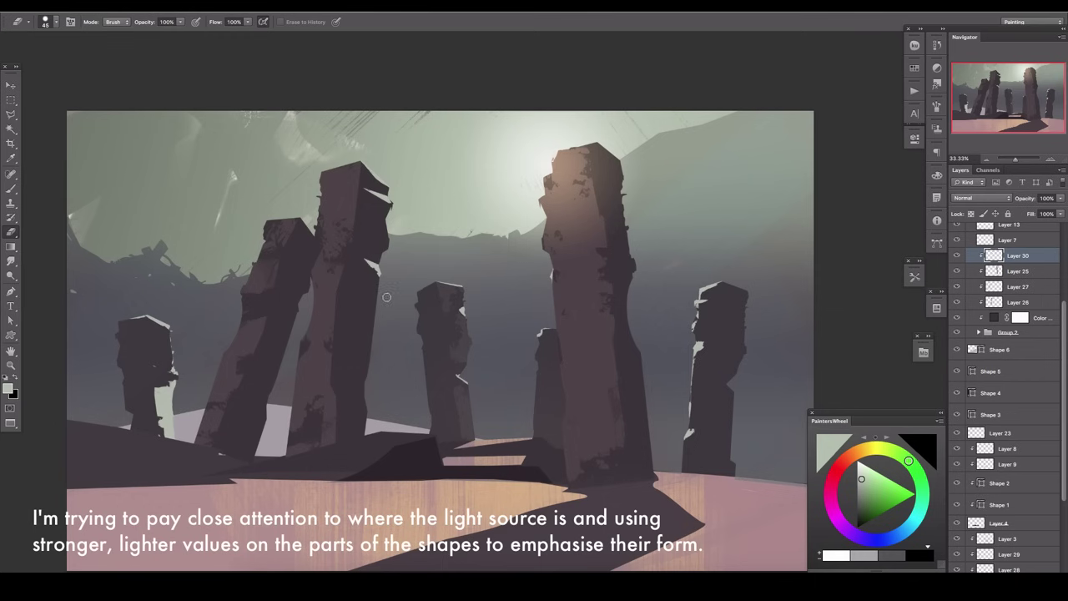
key("b")
Step: Lower the pillar texture layer's opacity to about 46%
left_click_drag(386, 296, 423, 261)
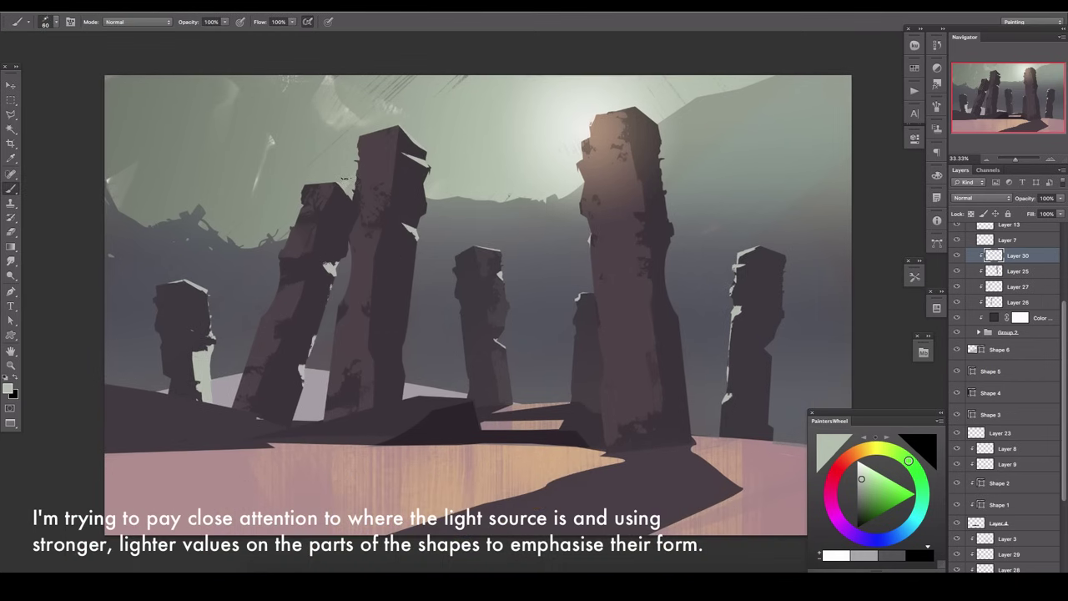
key("e")
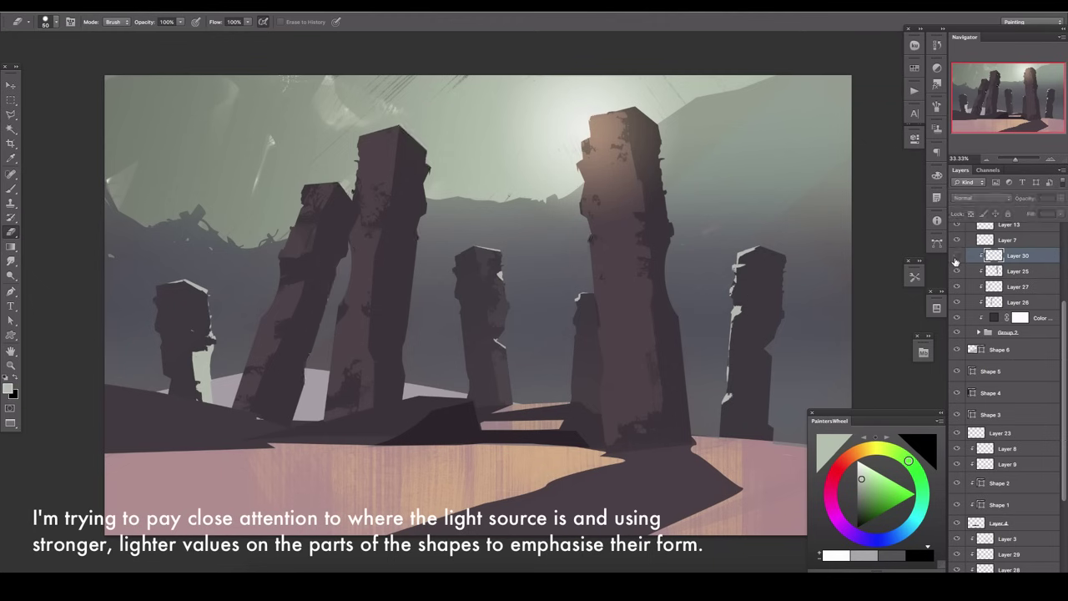
left_click_drag(1060, 198, 1001, 214)
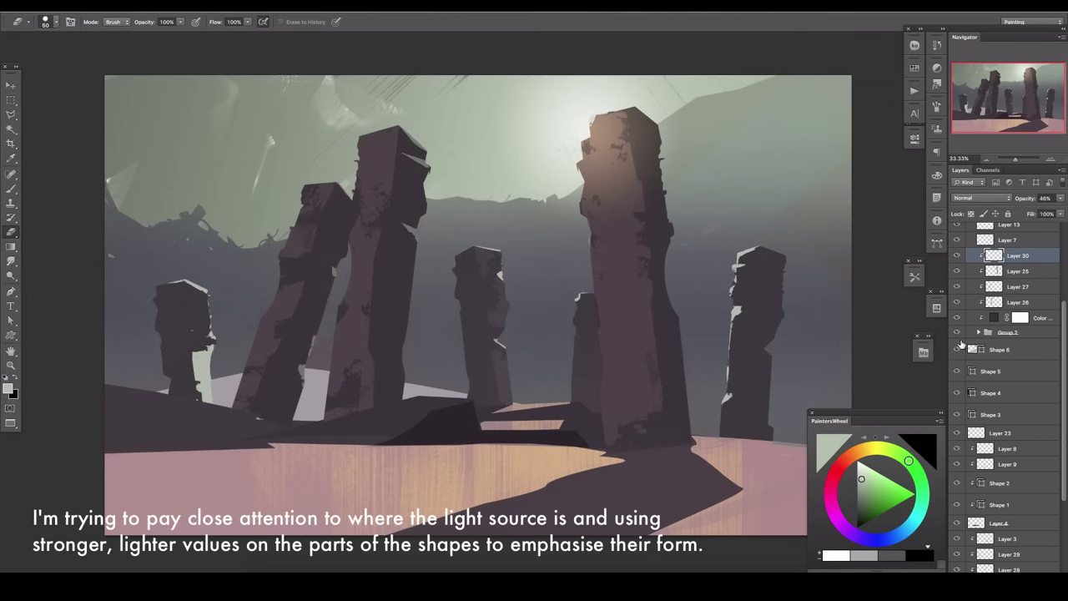
scroll(959, 338, "down", 3)
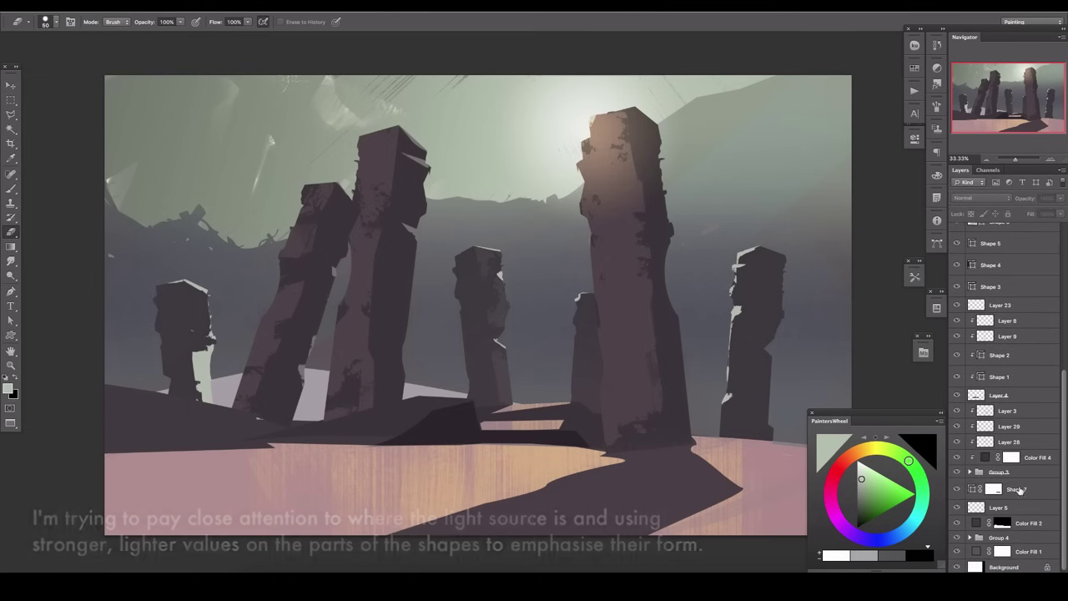
right_click(1028, 482)
Step: Paint a sampled pinkish ground colour over the pale gaps between the left pillars
key("Escape")
key("b")
left_click(737, 448, "alt")
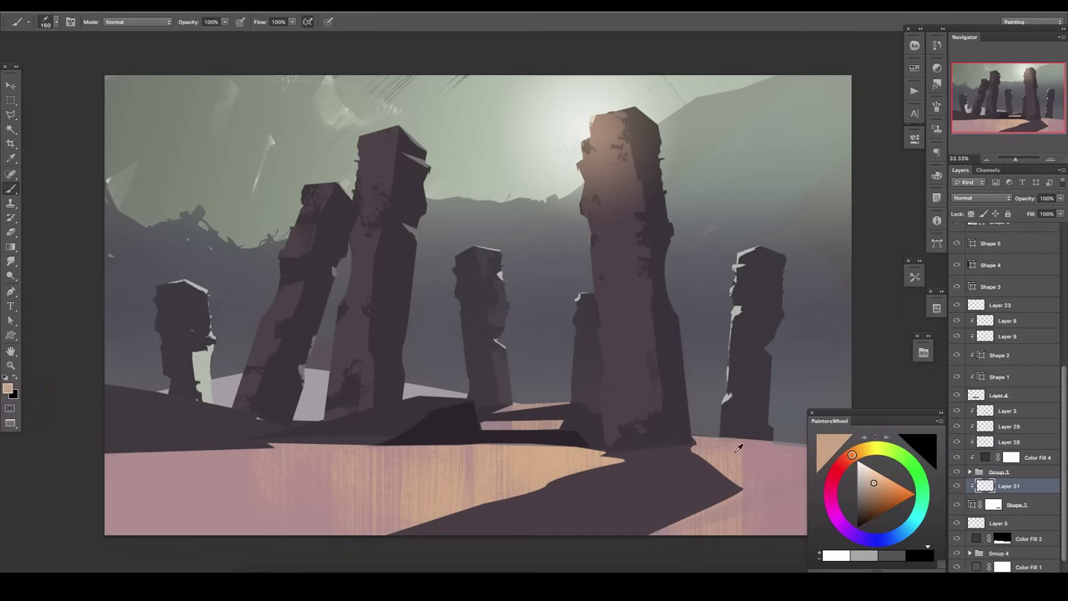
left_click_drag(417, 440, 313, 392)
key("bracketright")
left_click_drag(238, 396, 212, 388)
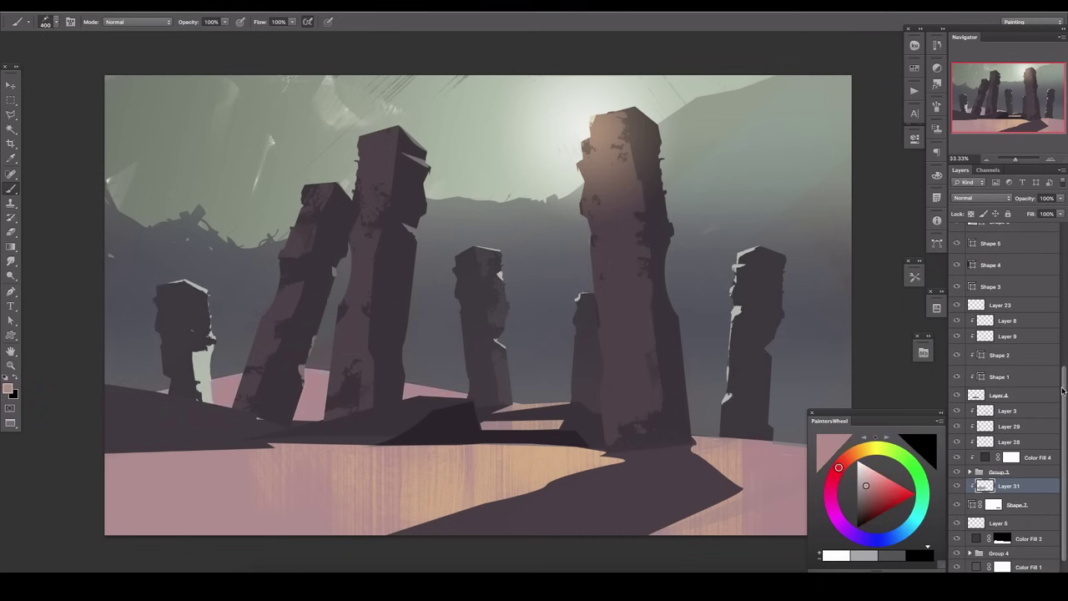
Step: Add a new clipped layer above a layer inside Group 4
left_click(970, 552)
scroll(1009, 434, "down", 2)
left_click(956, 475)
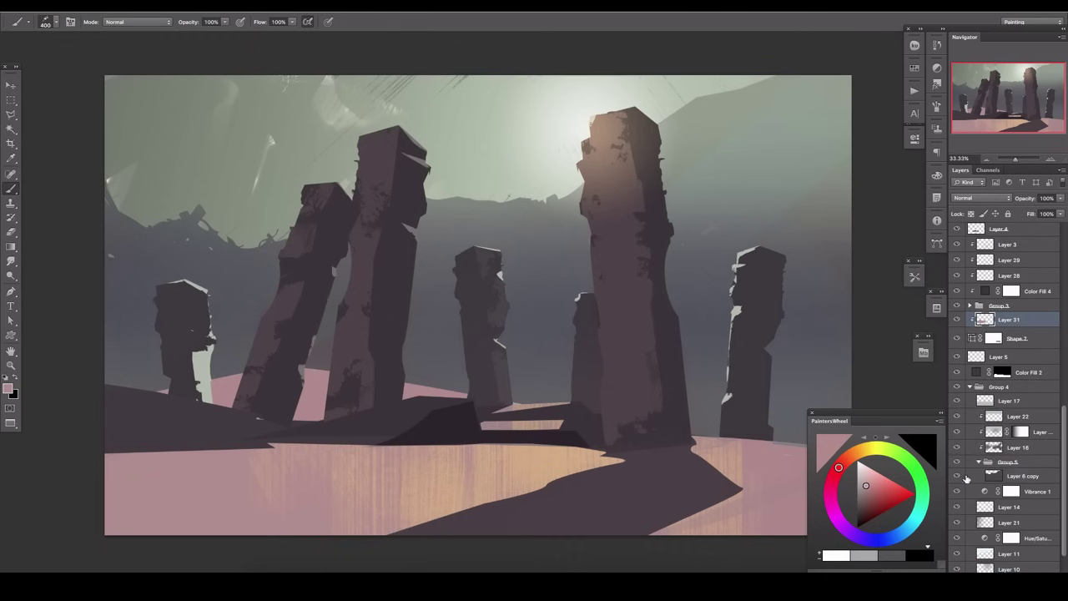
left_click(961, 431)
key("ctrl+shift+alt+n")
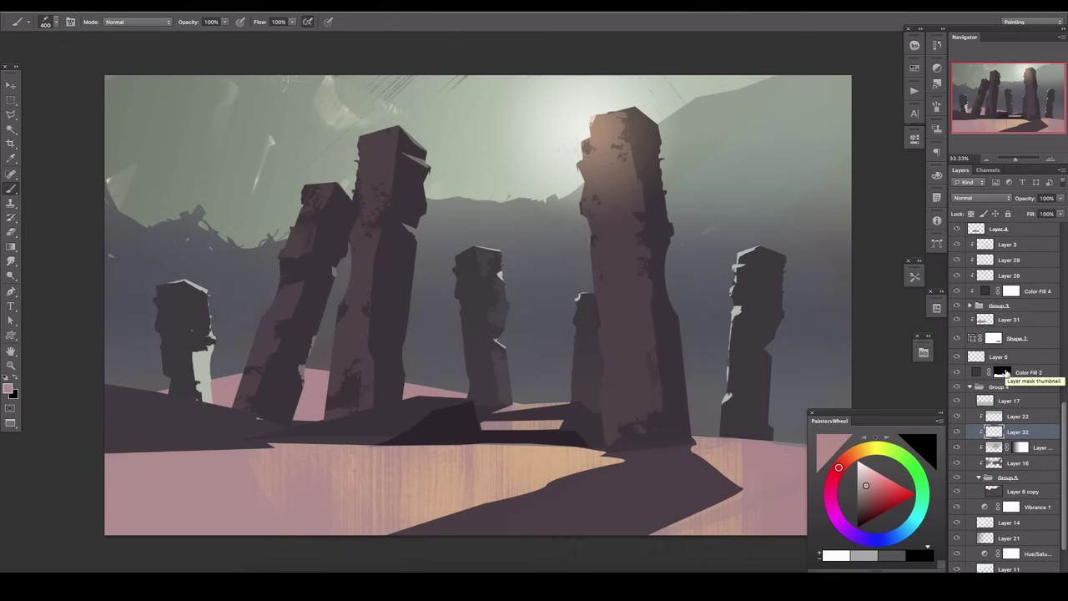
Step: Paint a hazy, lighter mountain behind the pillars in the sampled grey-green sky colour
left_click(550, 218, "alt")
key("bracketright")
key("bracketright")
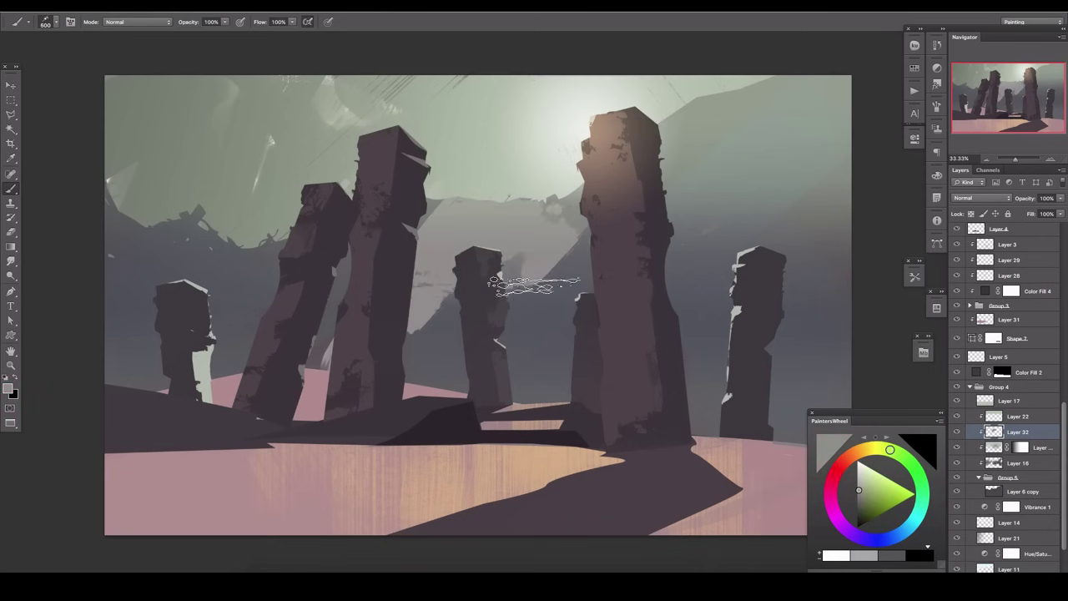
left_click_drag(581, 197, 513, 241)
scroll(550, 177, "left", 5)
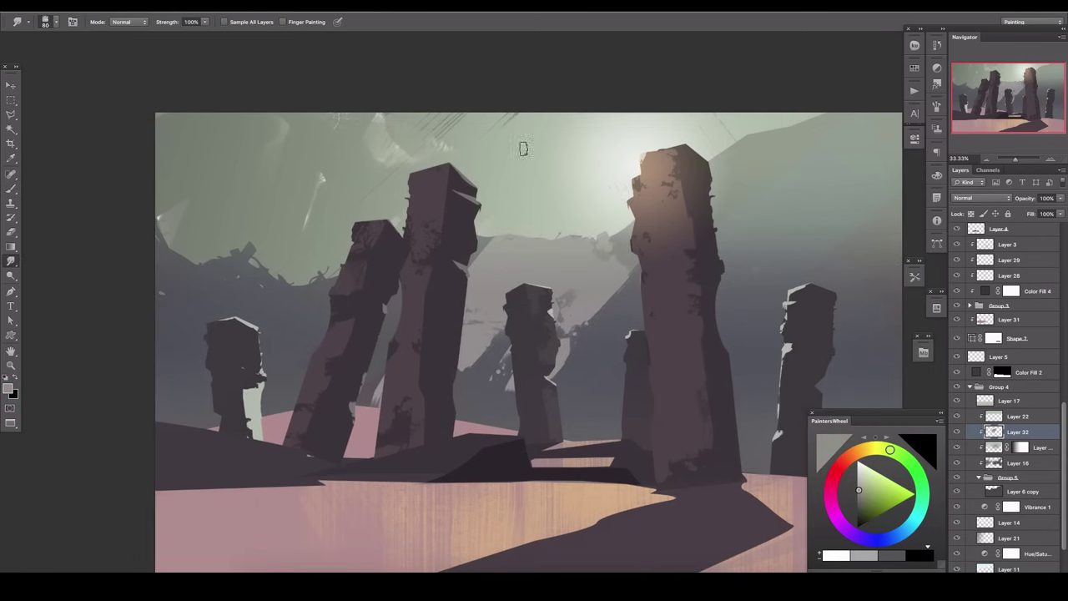
Step: Smudge a lighter arc across the dark mountain, alternating smudge and brush
key("r")
key("Tab")
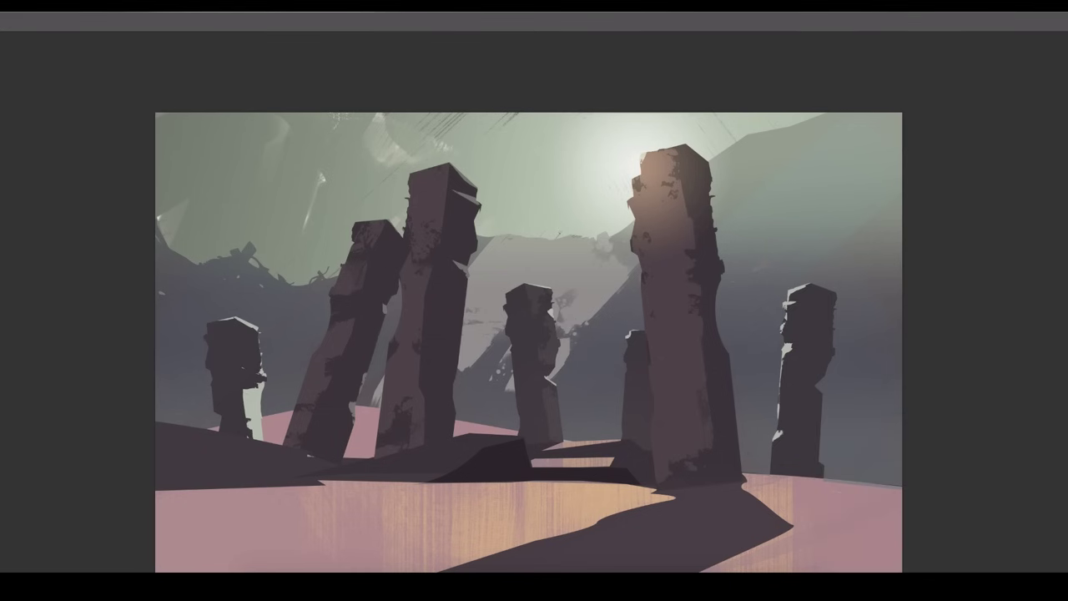
key("Tab")
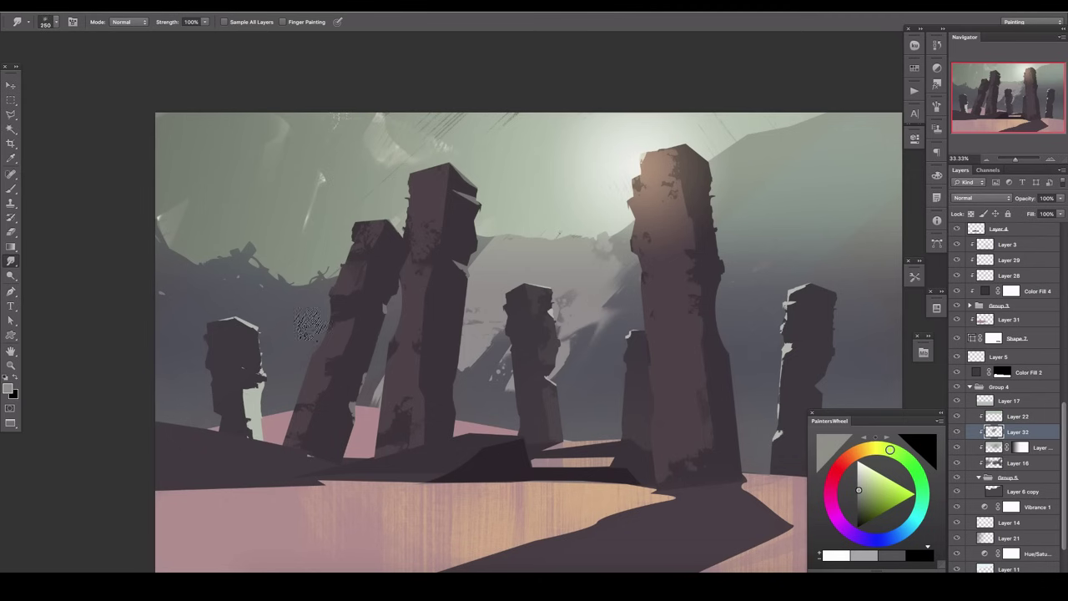
left_click_drag(475, 367, 501, 327)
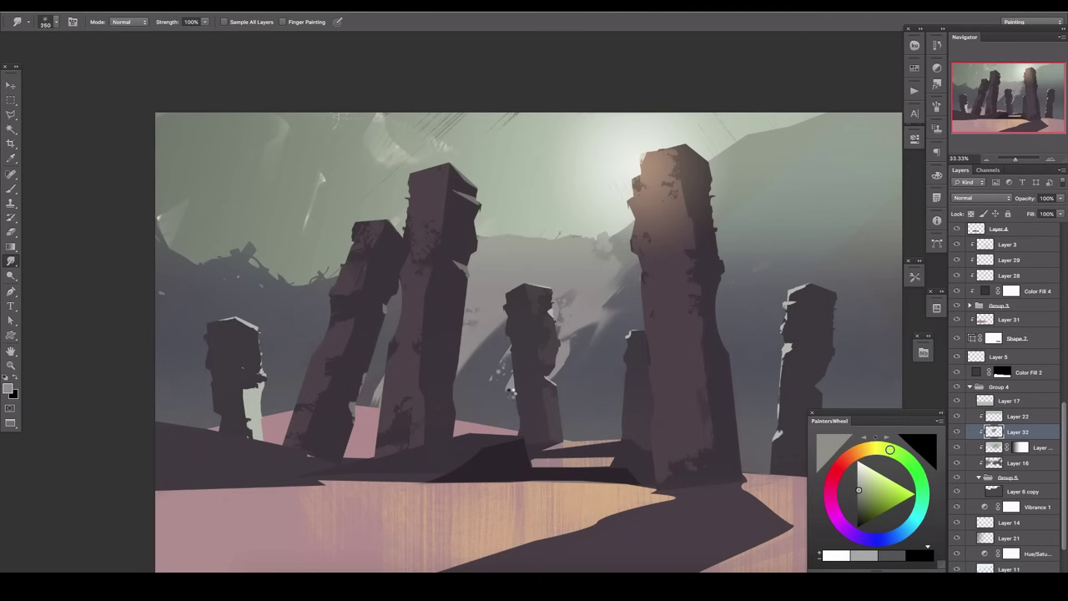
key("b")
left_click_drag(598, 236, 534, 288)
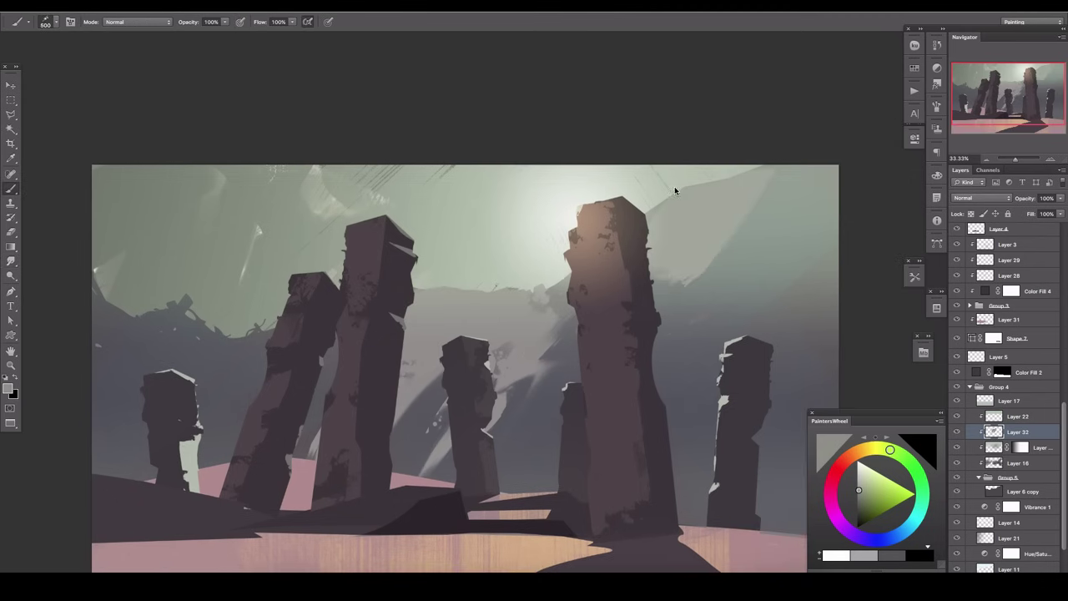
key("r")
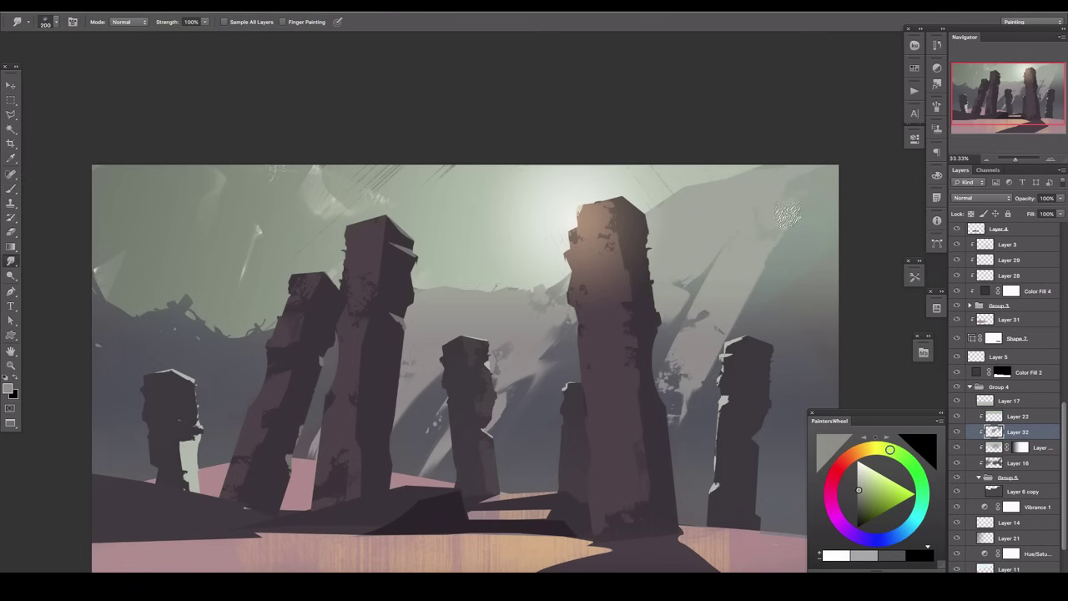
key("b")
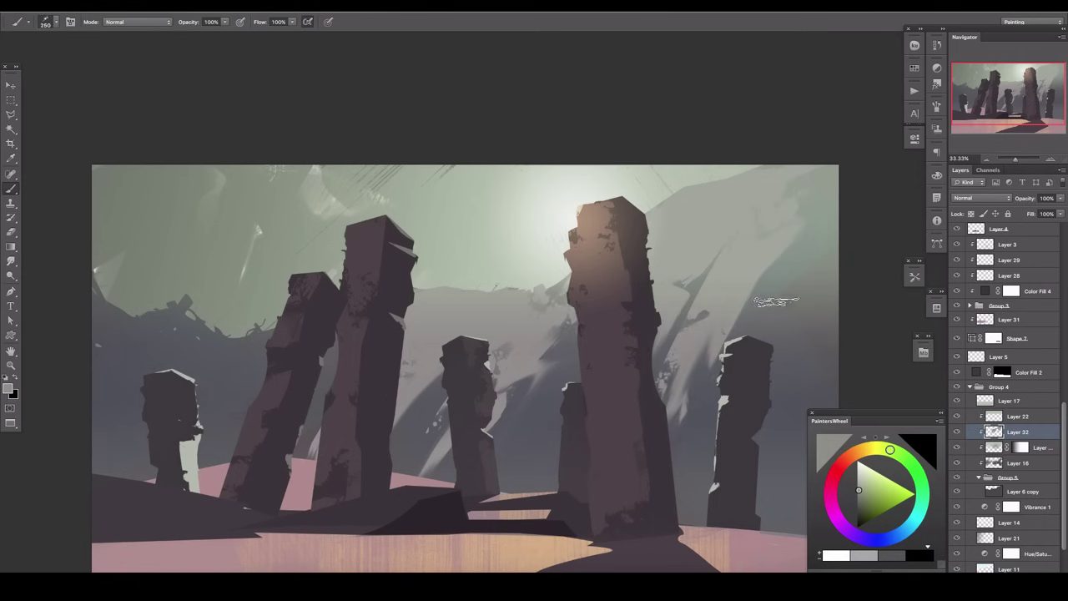
left_click_drag(723, 299, 632, 273)
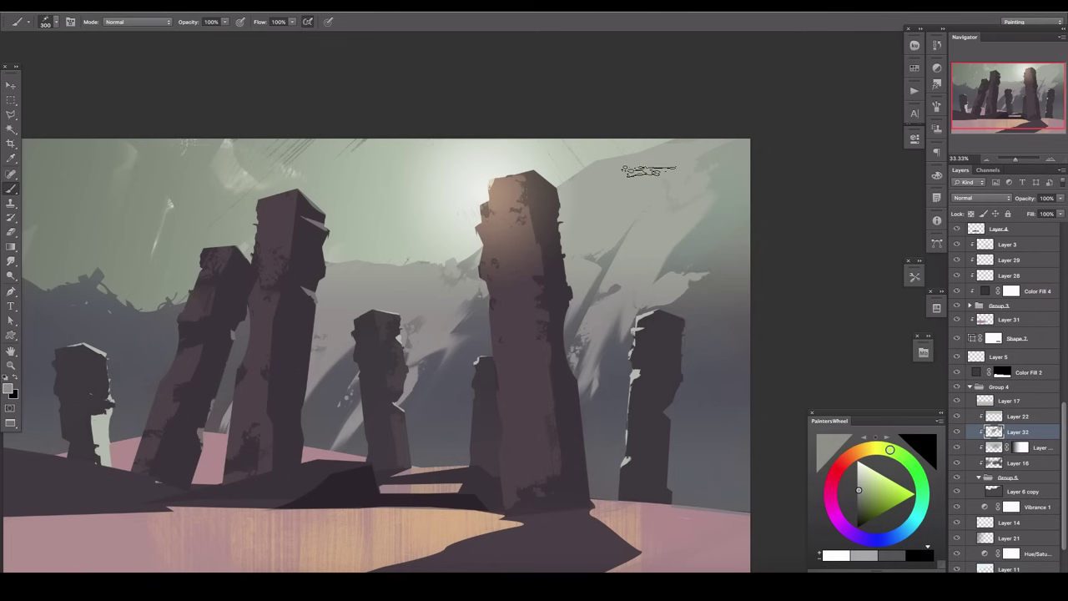
Step: Lower the mountain layer's opacity to 64% and ready a smaller smudge for edges
left_click_drag(1059, 198, 1034, 213)
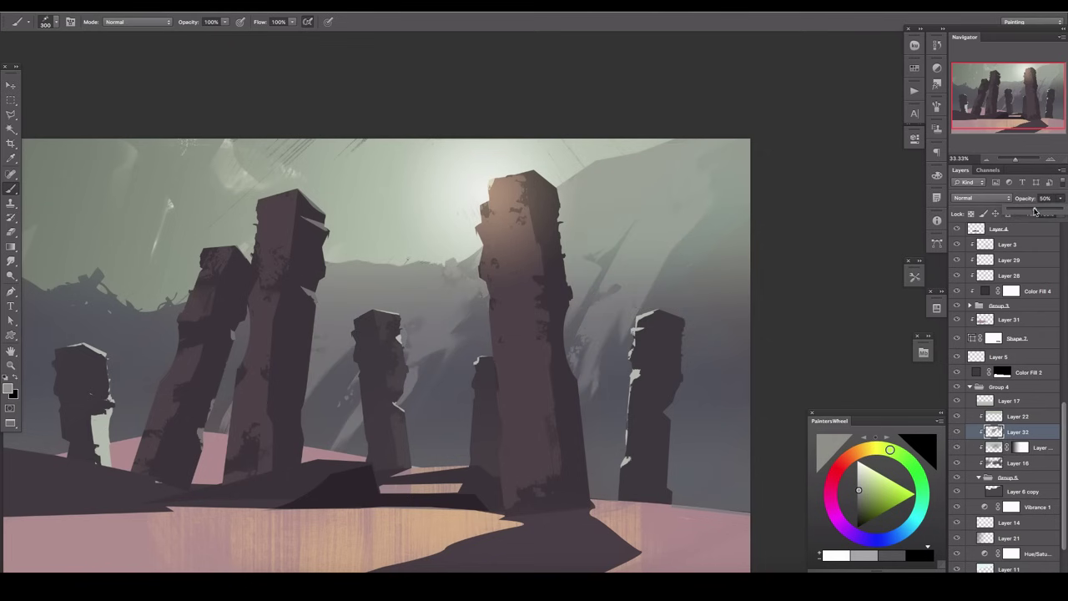
mouse_move(278, 373)
left_mouse_down()
mouse_move(545, 249)
mouse_move(491, 353)
left_mouse_up()
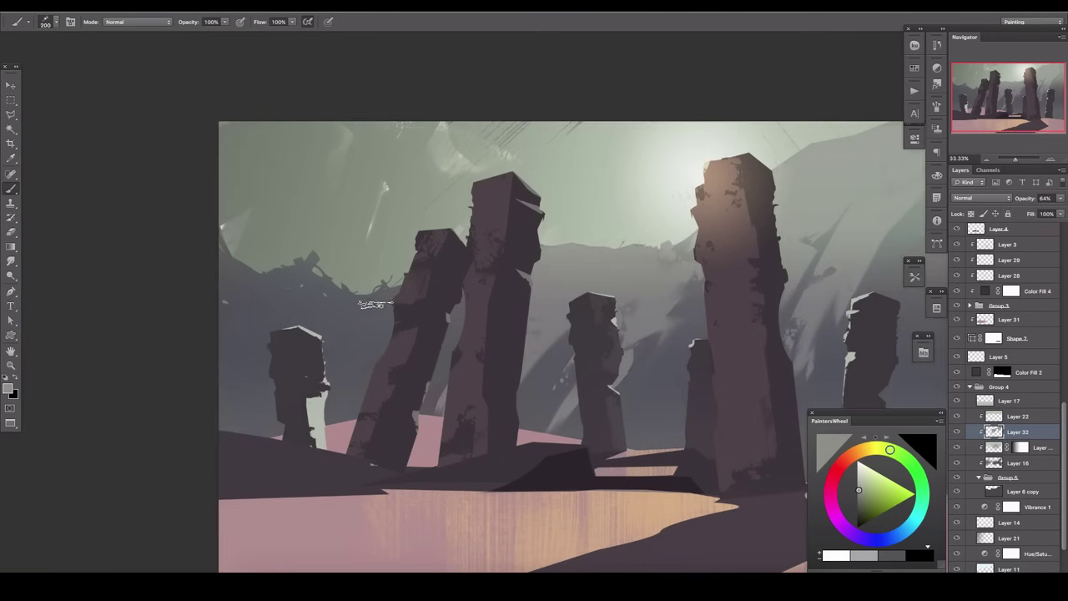
key("bracketleft")
key("bracketleft")
key("bracketleft")
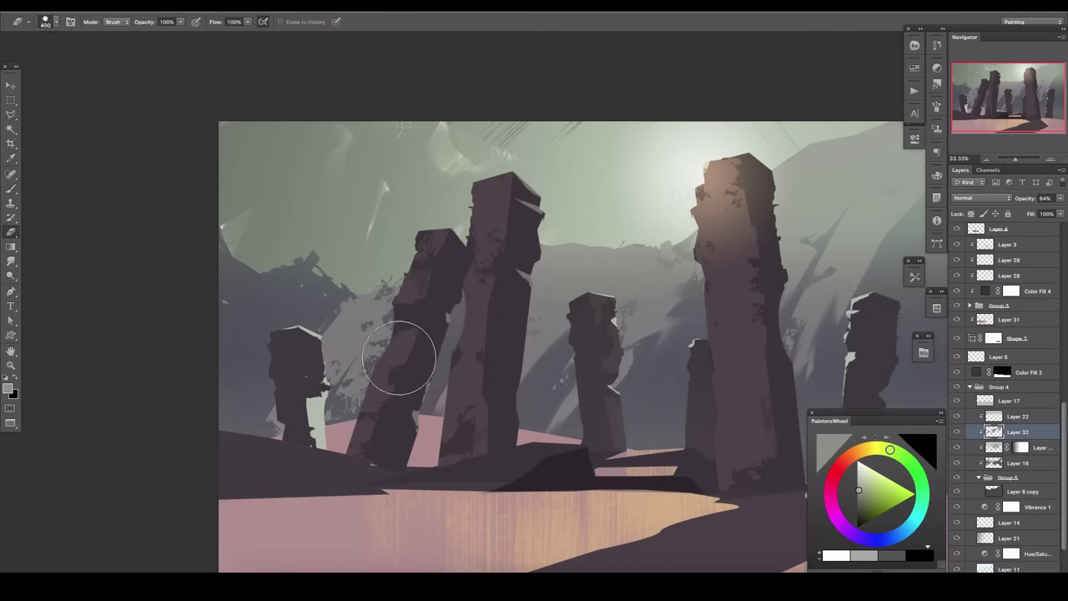
key("r")
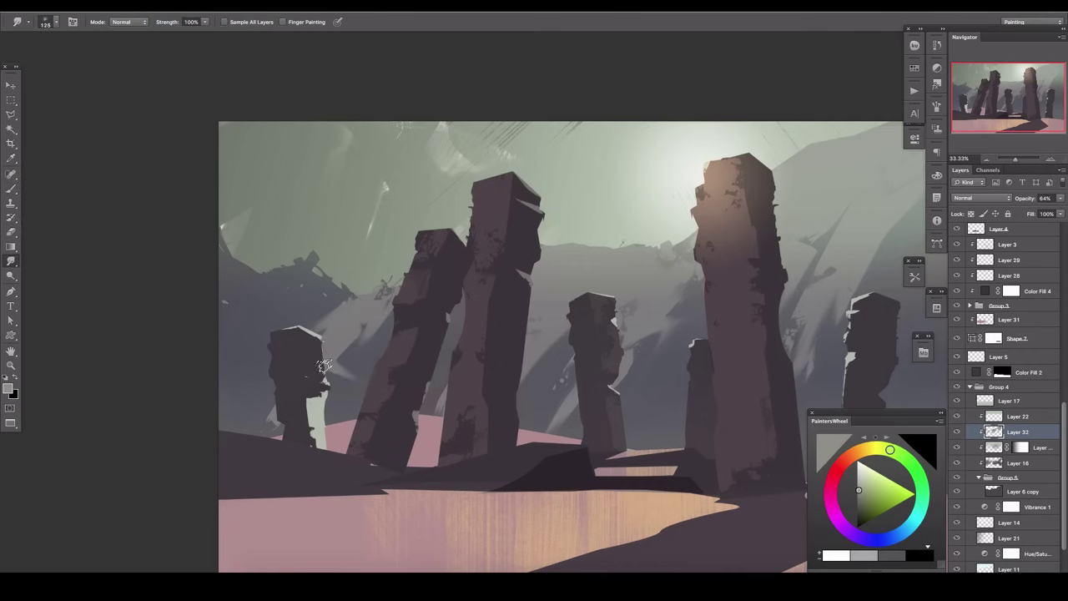
scroll(342, 357, "right", 5)
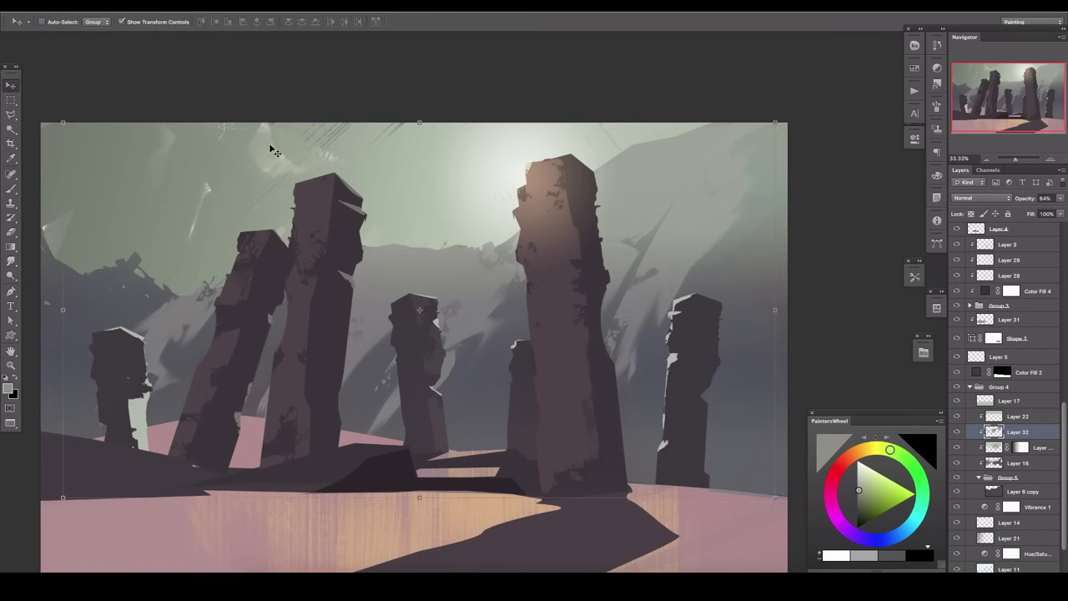
Step: Stretch the hazy mountain layer slightly wider, then widen a lassoed part of it
key("ctrl+t")
left_click_drag(787, 301, 779, 322)
key("Return")
key("l")
mouse_move(656, 486)
left_mouse_down()
mouse_move(810, 242)
mouse_move(831, 273)
left_mouse_up()
key("ctrl+t")
key("Return")
key("ctrl+d")
Step: Fade the painted layer a little more and add a new empty layer
key("v")
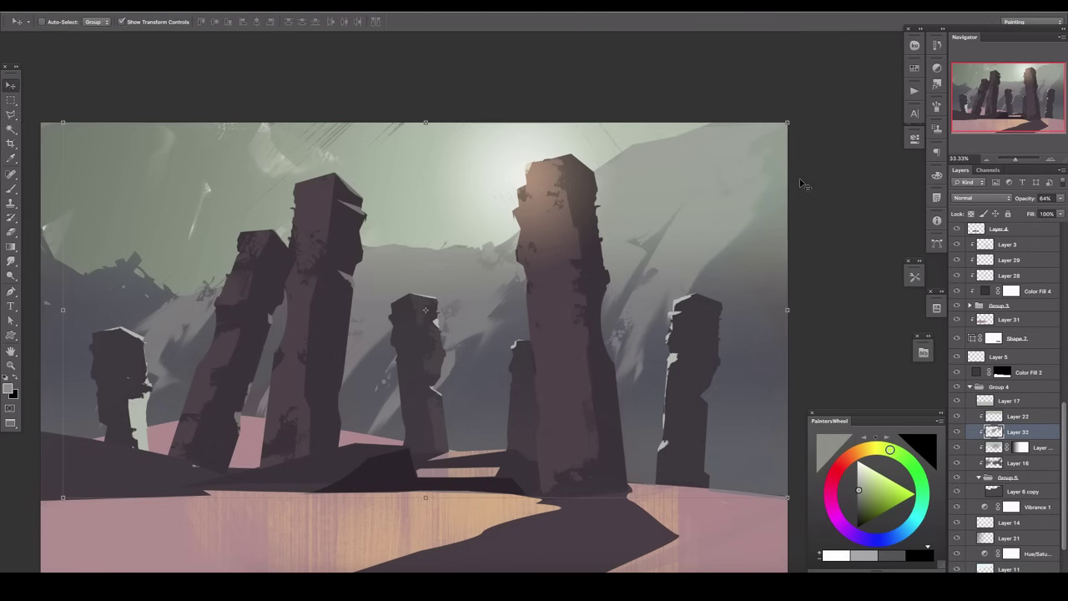
left_click_drag(1011, 215, 1016, 217)
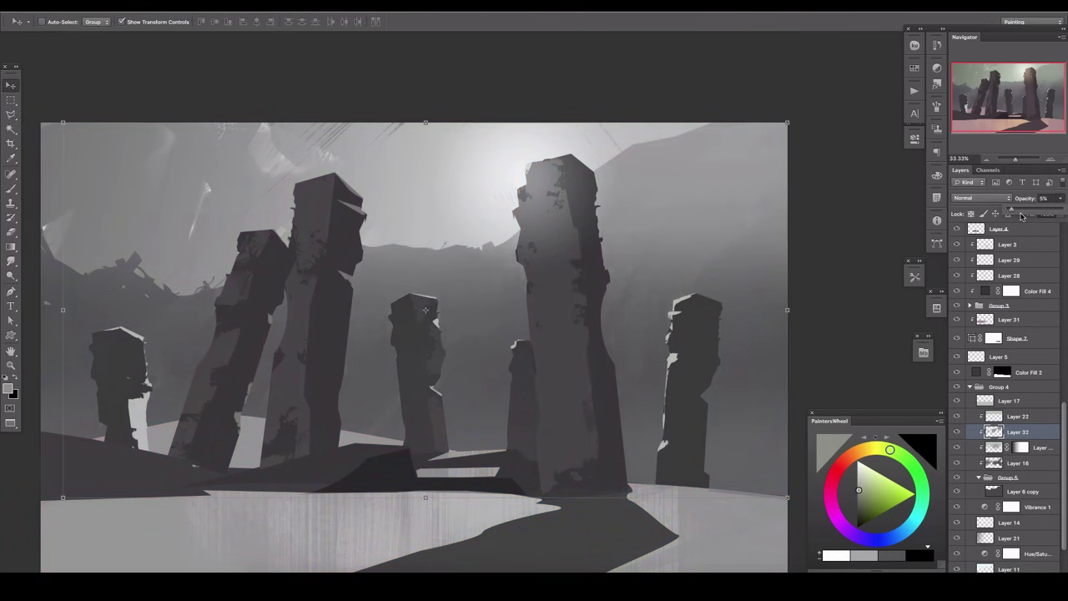
key("ctrl+alt+shift+n")
Step: Browse the custom shape list and its library options
key("u")
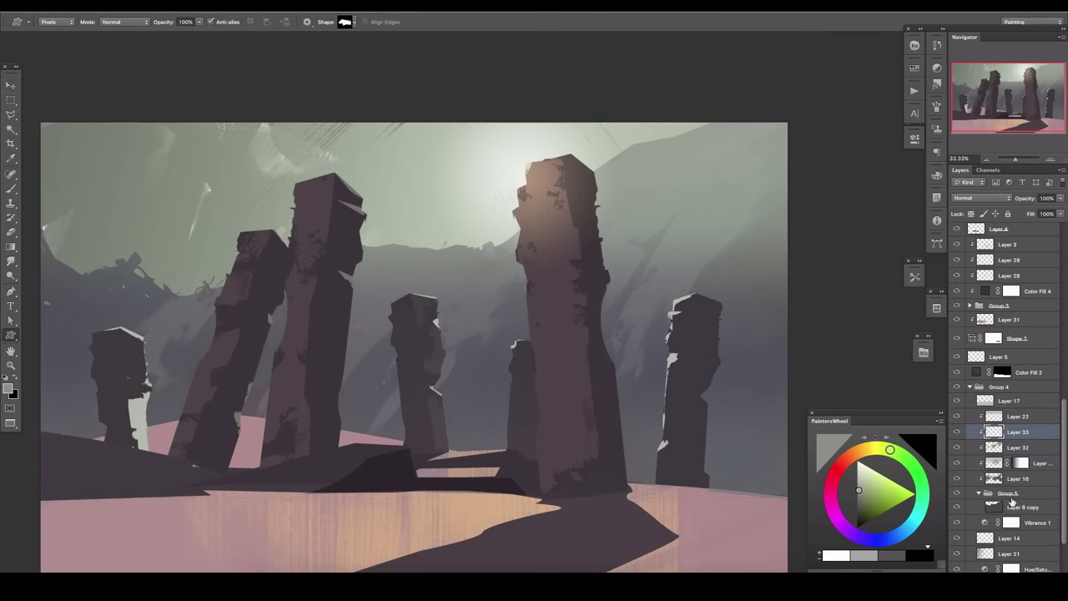
left_click(349, 21)
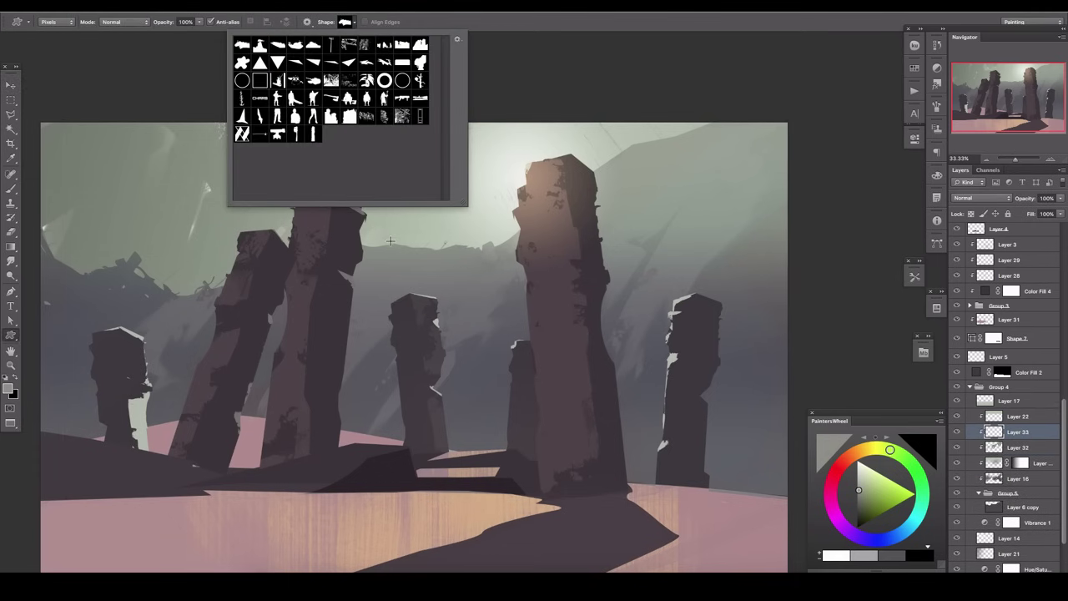
left_click(456, 38)
left_click(492, 181)
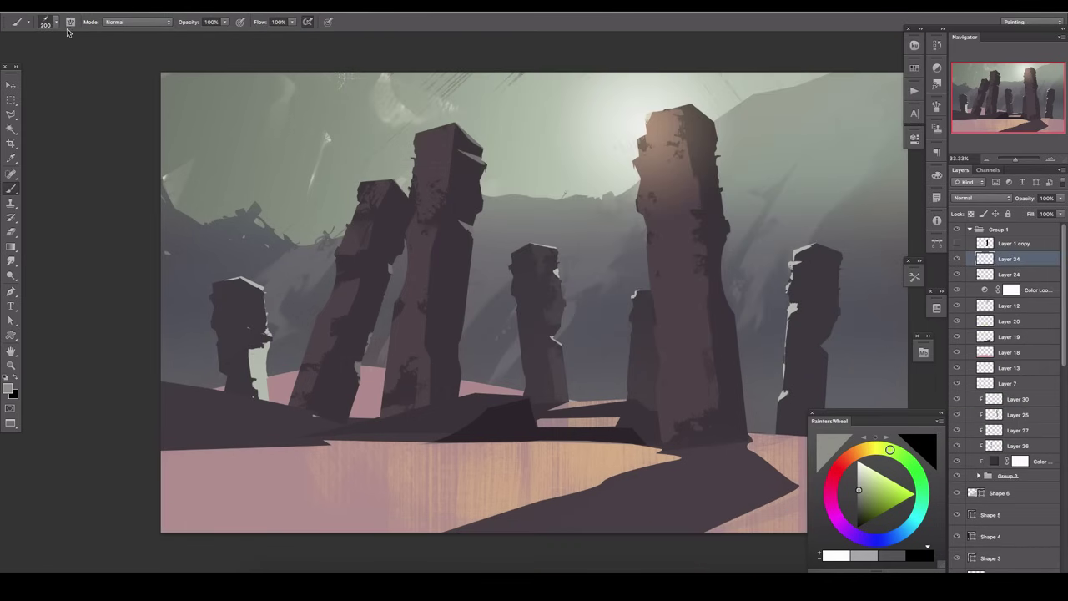
Step: On a new layer, paint a dark diagonal slab with splatter over the fallen pillar
key("ctrl+alt+shift+n")
left_click(584, 299, "alt")
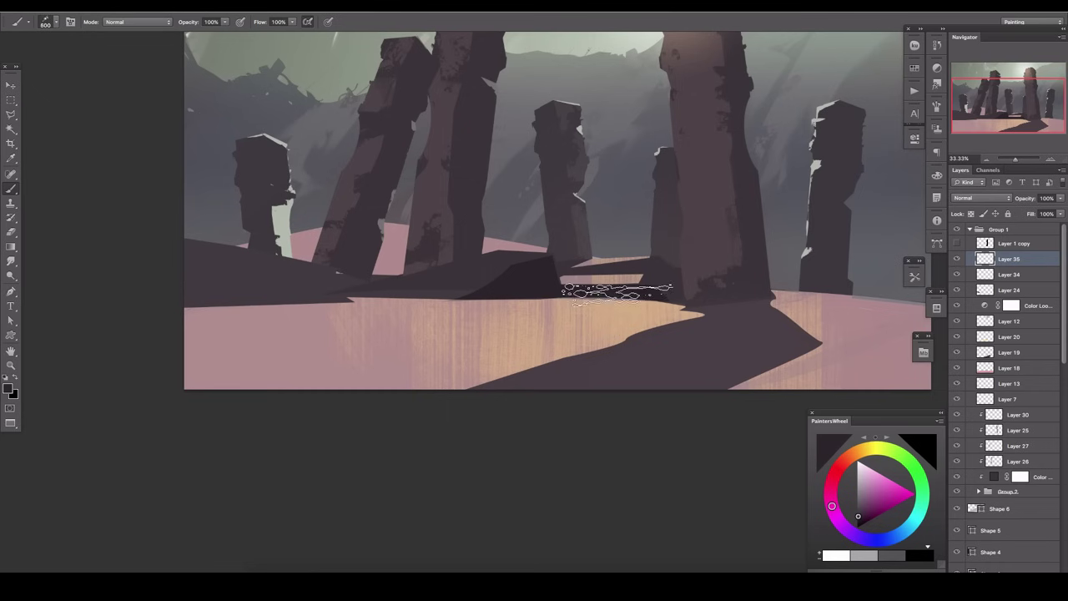
left_click_drag(642, 286, 414, 355)
key("ctrl+z")
left_click_drag(675, 158, 529, 229)
mouse_move(496, 280)
left_mouse_down()
mouse_move(718, 146)
mouse_move(534, 288)
left_mouse_up()
right_click(129, 64)
left_click_drag(220, 362, 214, 148)
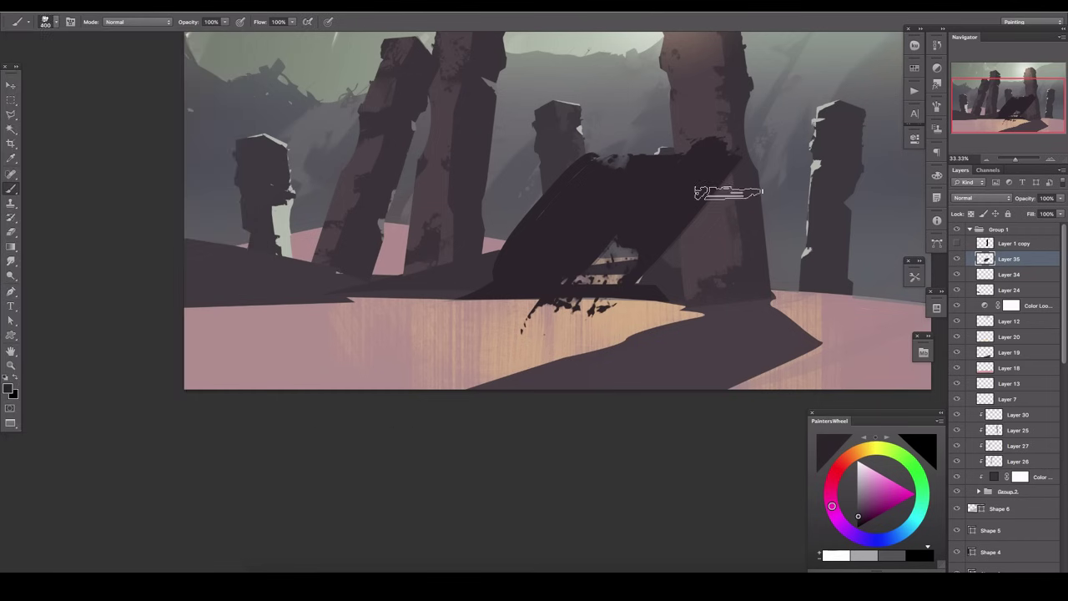
Step: Paint dark hatched strokes, then rotate, flatten and move them lower right along the ground
left_click_drag(771, 133, 584, 337)
key("e")
left_click_drag(692, 110, 649, 144)
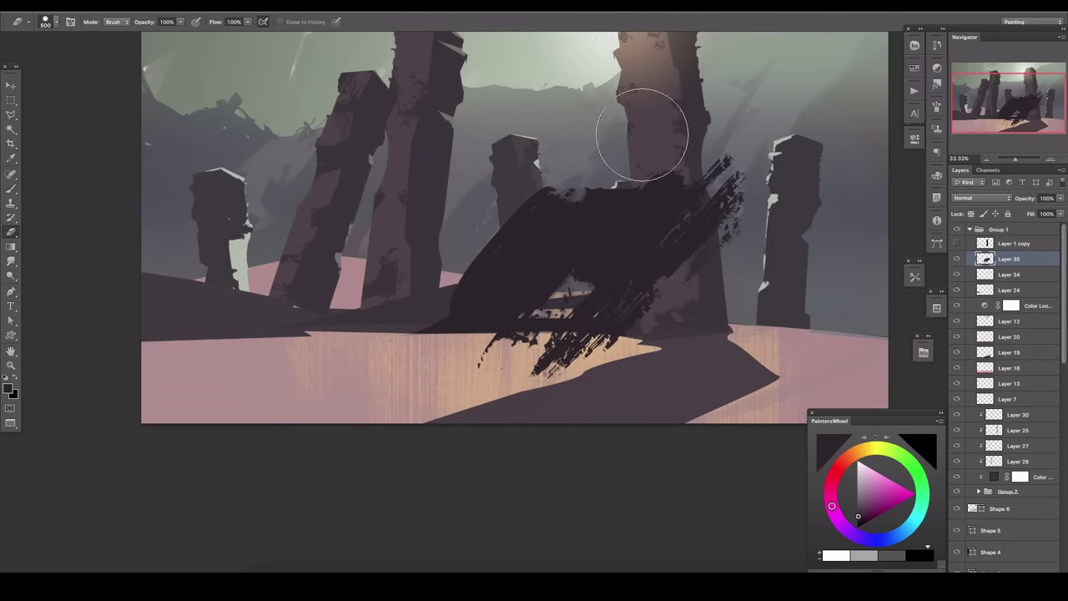
key("ctrl+t")
mouse_move(431, 131)
left_mouse_down()
mouse_move(380, 149)
mouse_move(317, 275)
left_mouse_up()
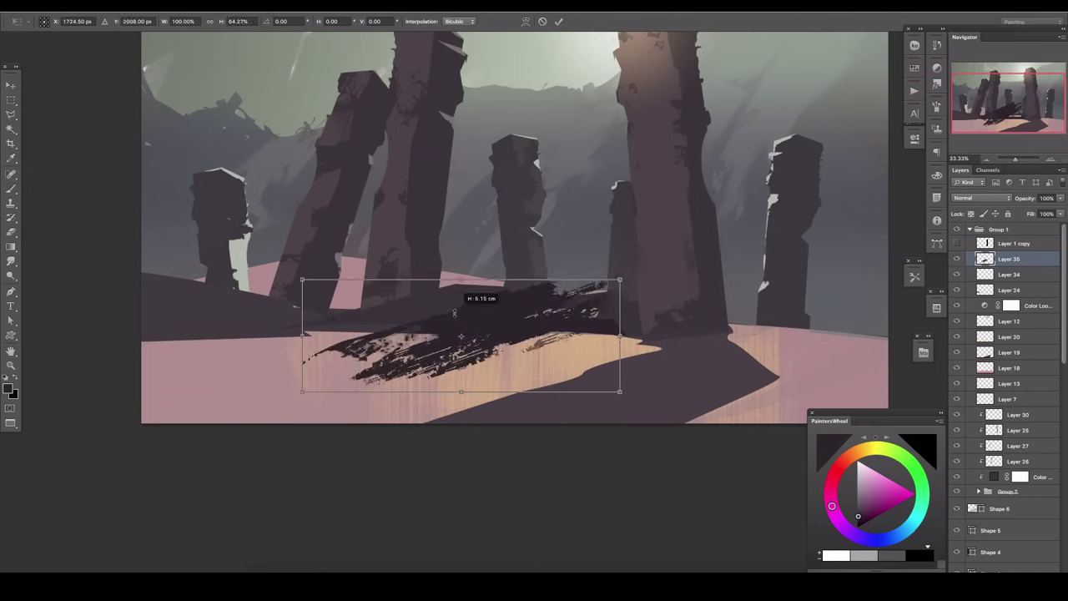
left_click_drag(459, 279, 459, 317)
mouse_move(300, 333)
left_mouse_down()
mouse_move(208, 334)
mouse_move(388, 326)
left_mouse_up()
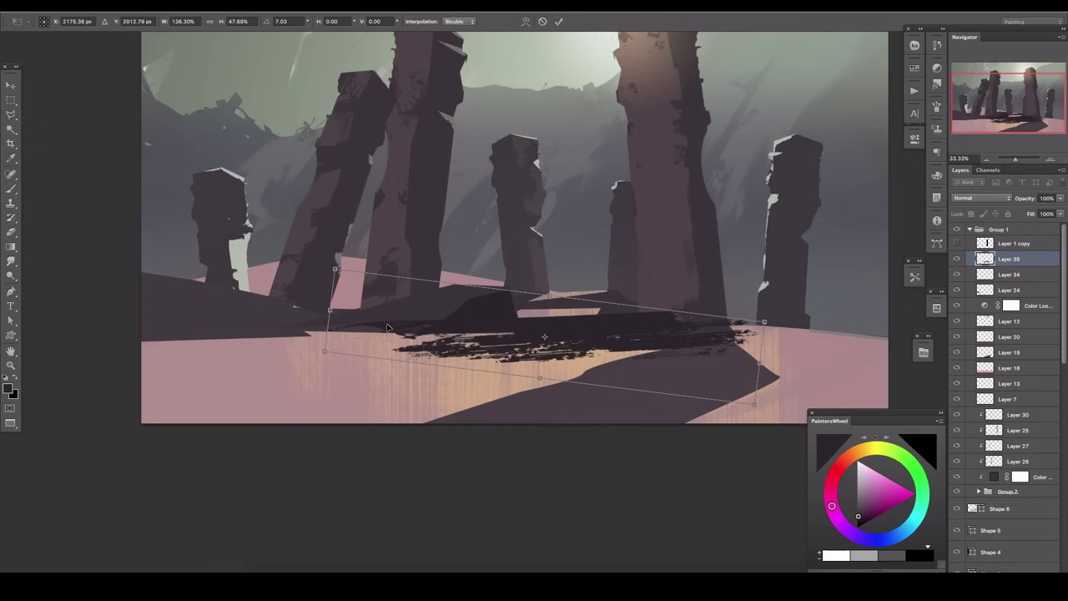
key("Return")
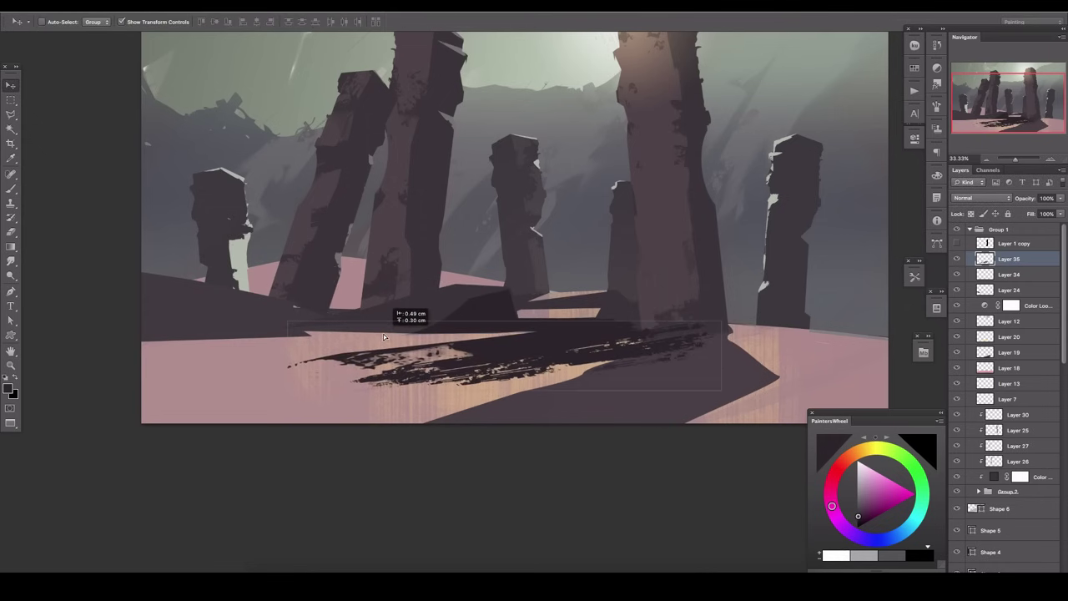
Step: Refine the strokes' position and add a small extra dark dab on the right
mouse_move(383, 333)
left_mouse_down()
mouse_move(346, 275)
mouse_move(383, 334)
left_mouse_up()
key("b")
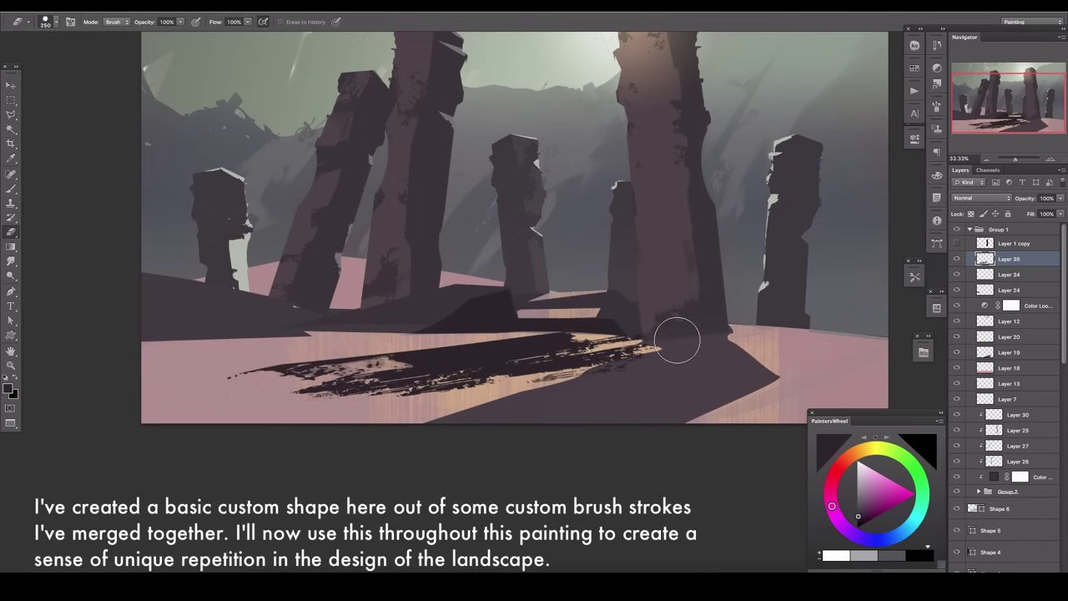
left_click(956, 259)
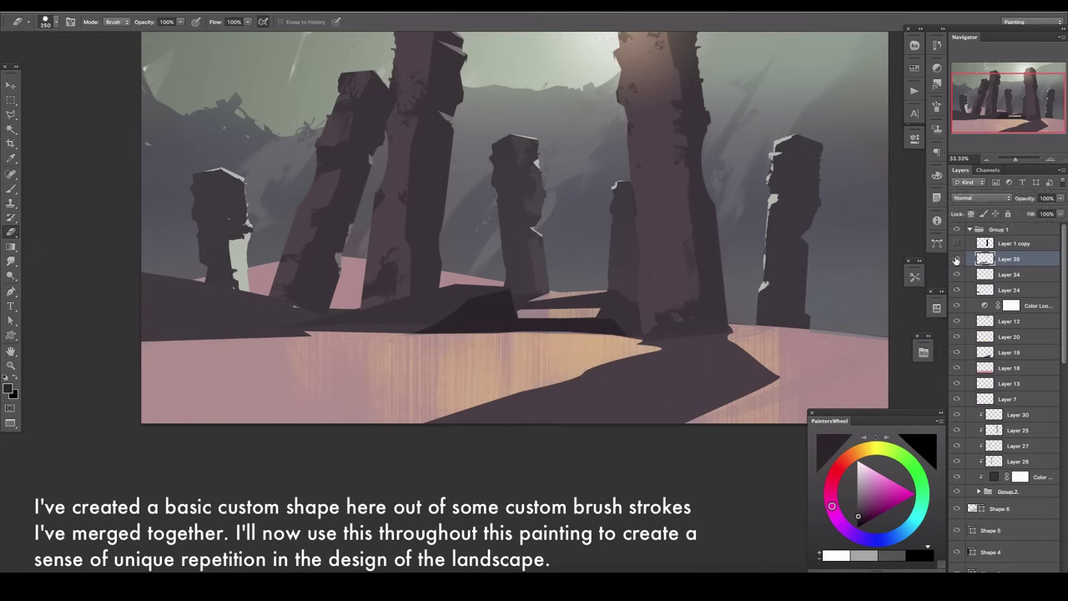
key("b")
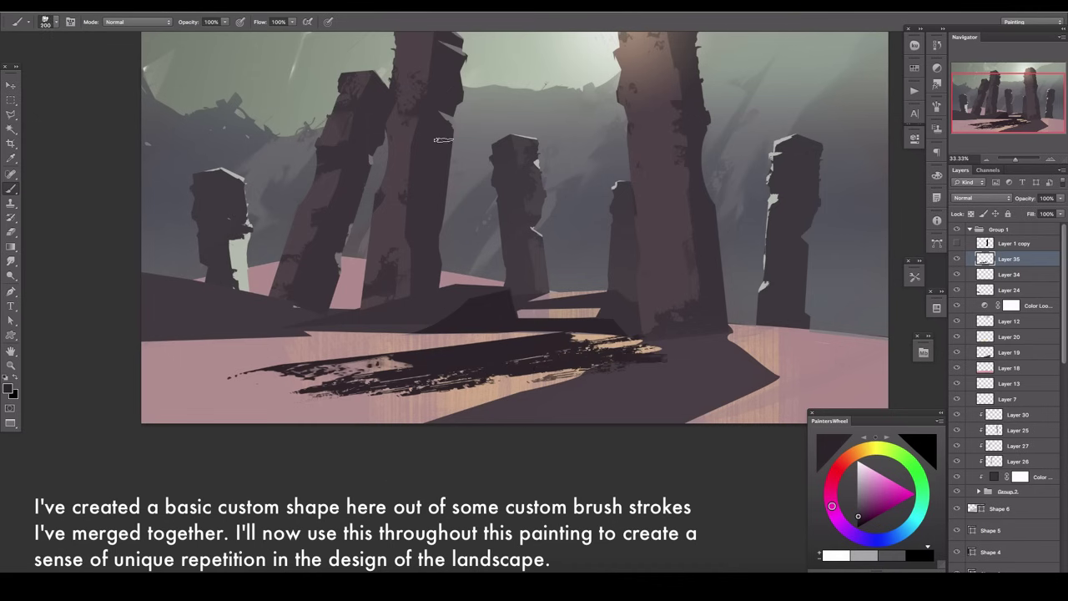
left_click(663, 360)
key("v")
left_click_drag(359, 319, 358, 306)
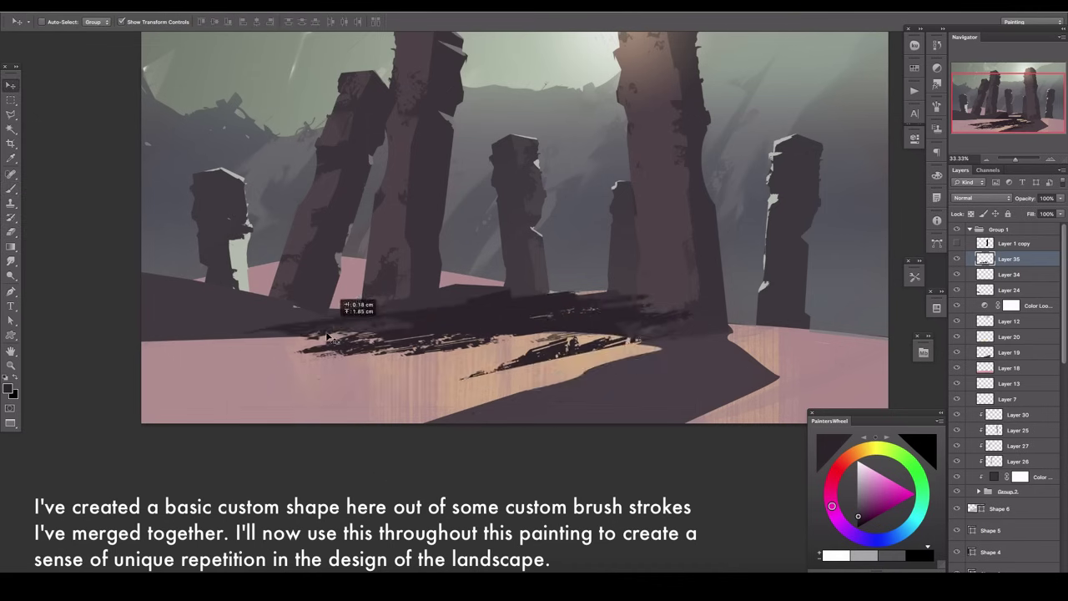
Step: Define a custom shape from the stroke layer's selection via a work path
left_click(985, 259, "ctrl")
key("m")
right_click(487, 362)
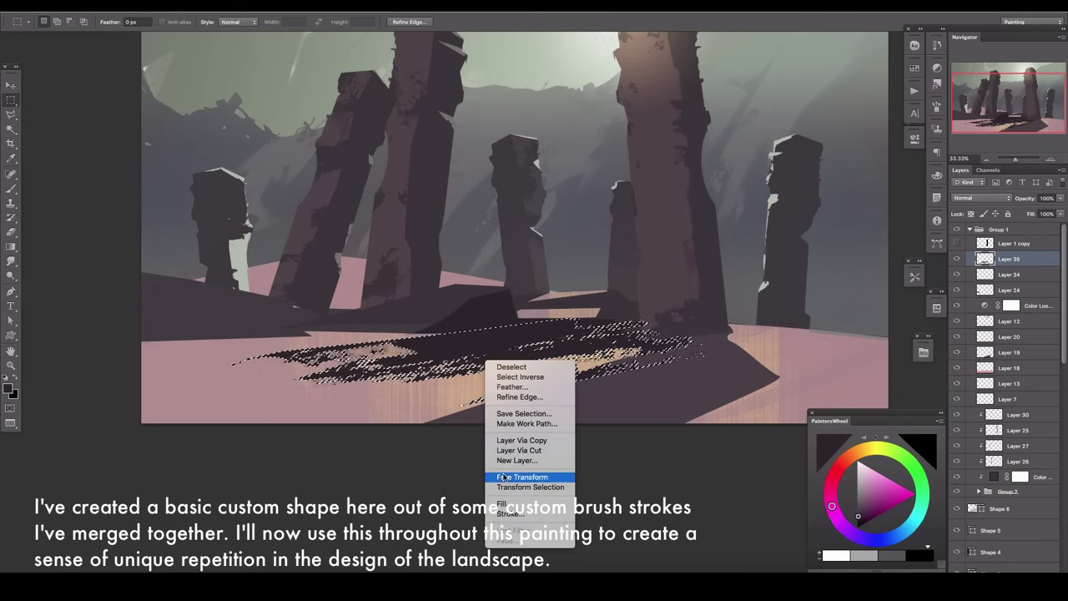
left_click(509, 423)
key("Return")
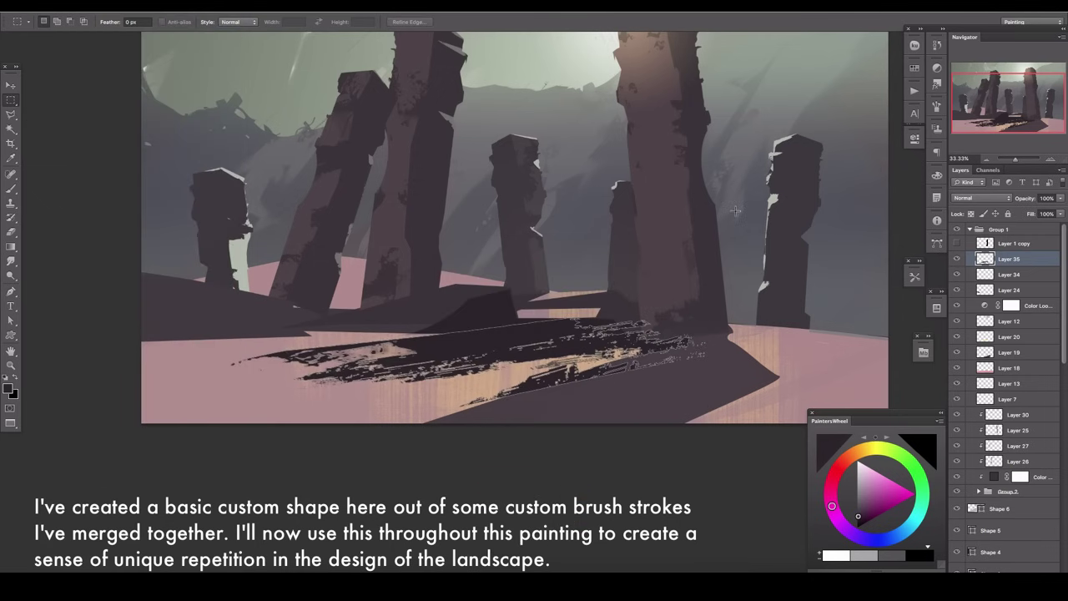
left_click(937, 243)
left_click(936, 243)
Step: Hide the original stroke layer and add a new empty layer
left_click(956, 259)
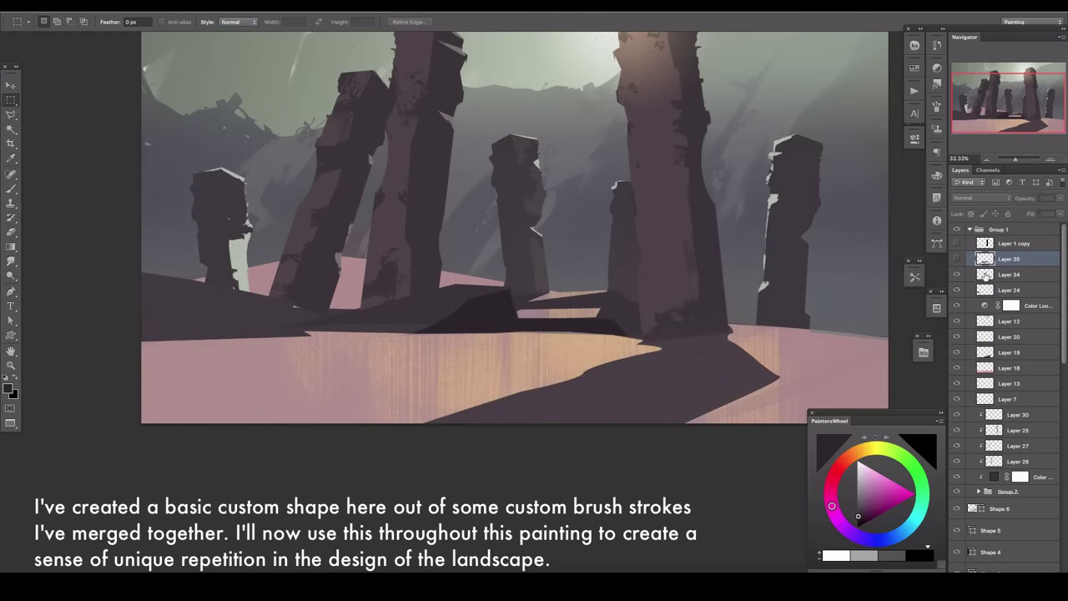
left_click(1009, 273)
key("ctrl+shift+alt+n")
Step: Draw the new brush-stroke custom shape across the pink ground and tilt it slightly
key("u")
left_click(350, 22)
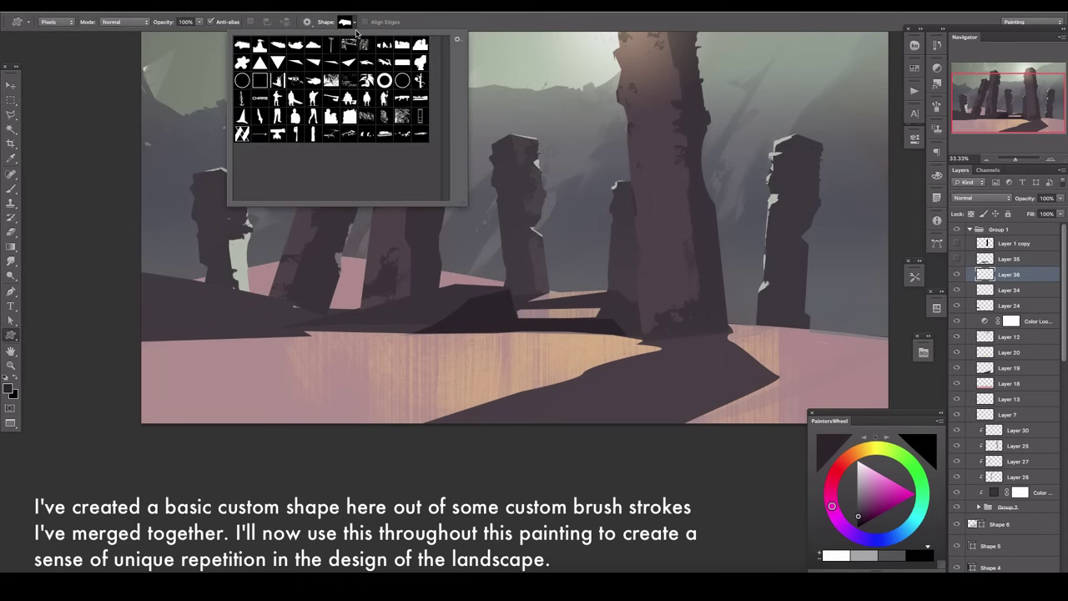
double_click(445, 146)
scroll(671, 212, "down", 2)
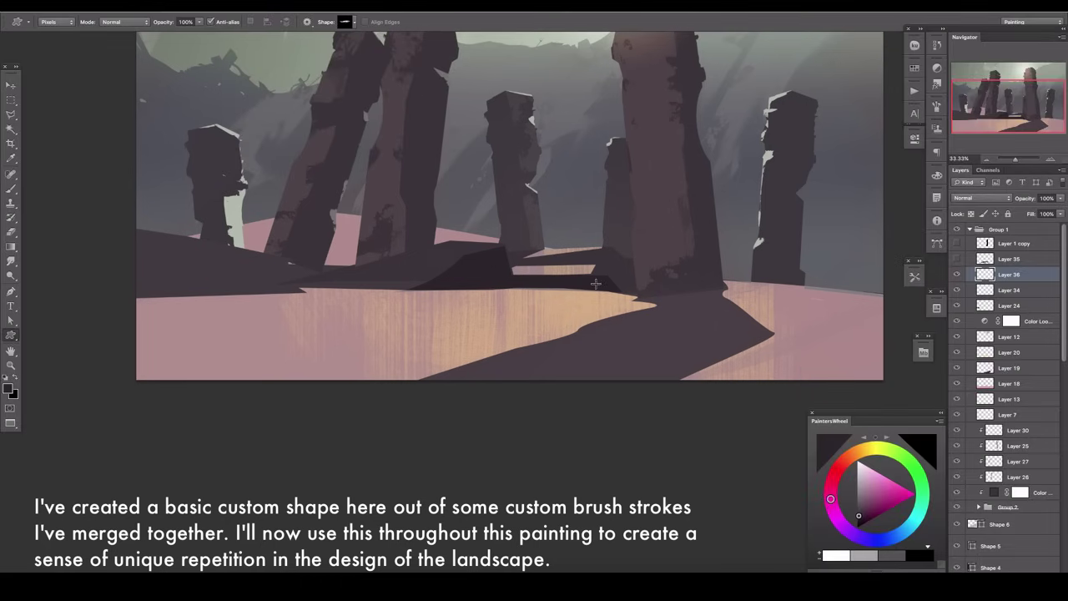
left_click_drag(595, 284, 189, 310)
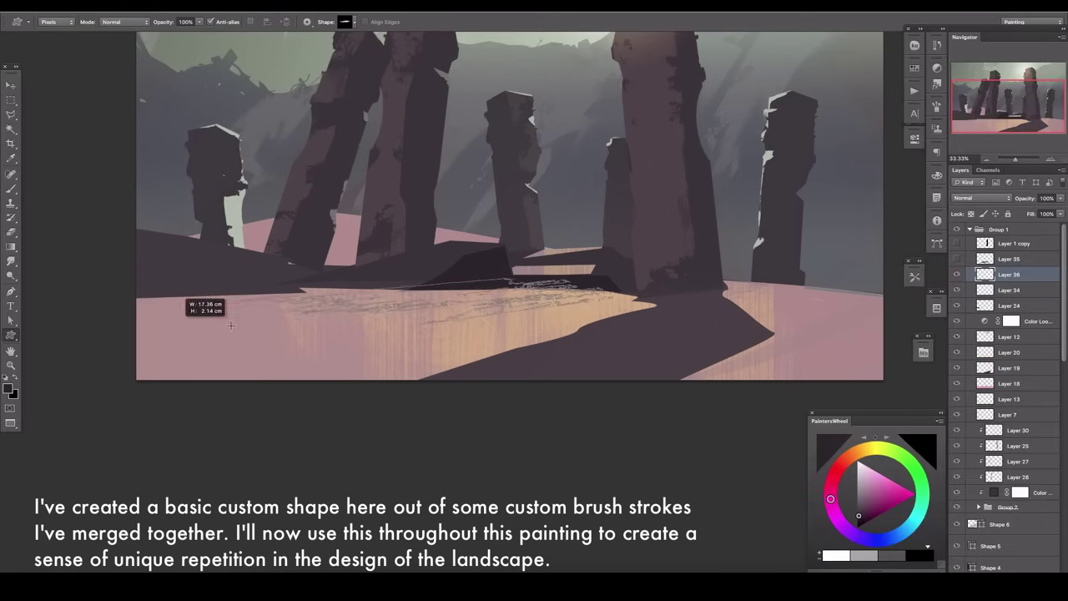
key("ctrl+t")
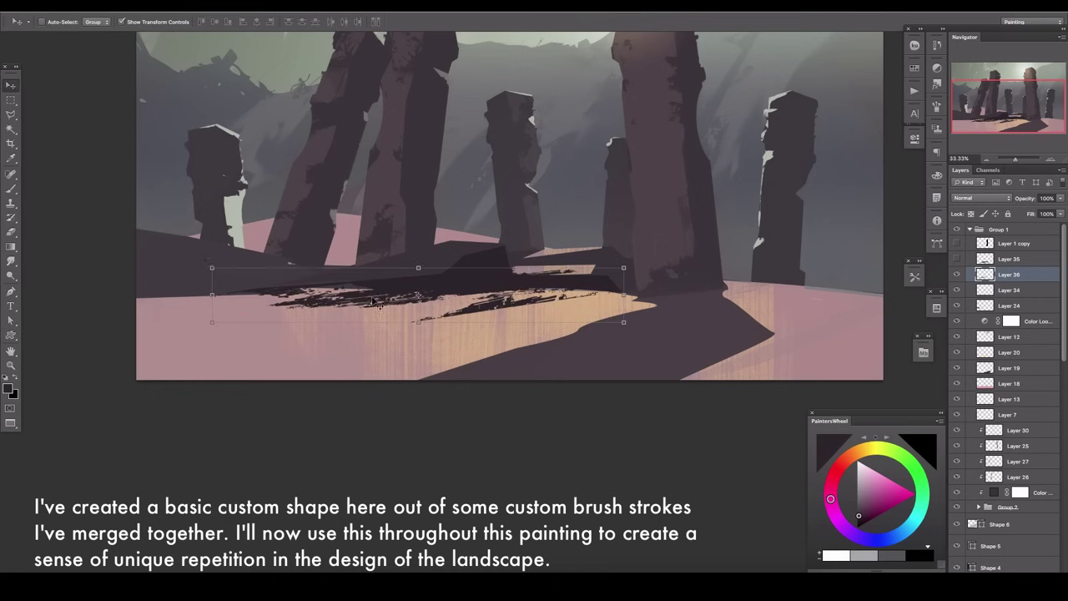
mouse_move(211, 244)
left_mouse_down()
mouse_move(300, 289)
mouse_move(234, 250)
left_mouse_up()
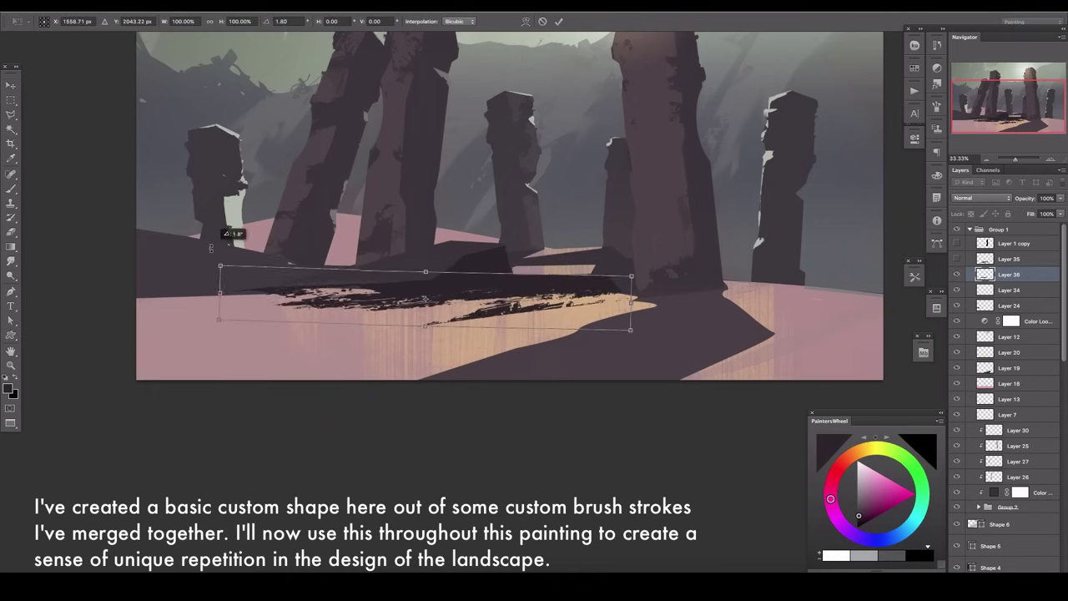
key("Return")
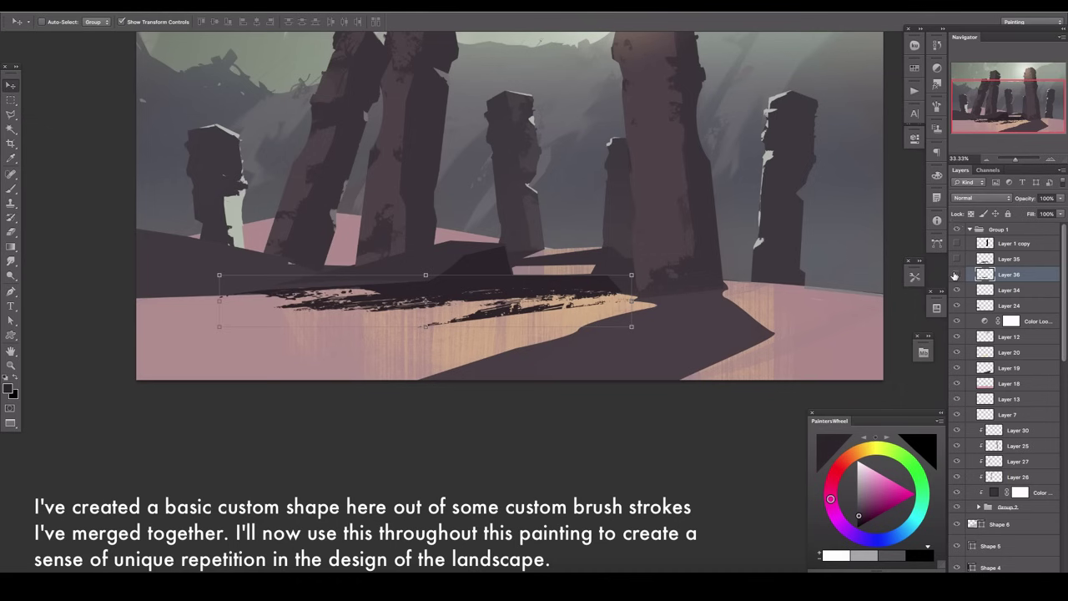
Step: Duplicate the shape, move it down-right, then skew, enlarge and squash it across the ground
key("ctrl+j")
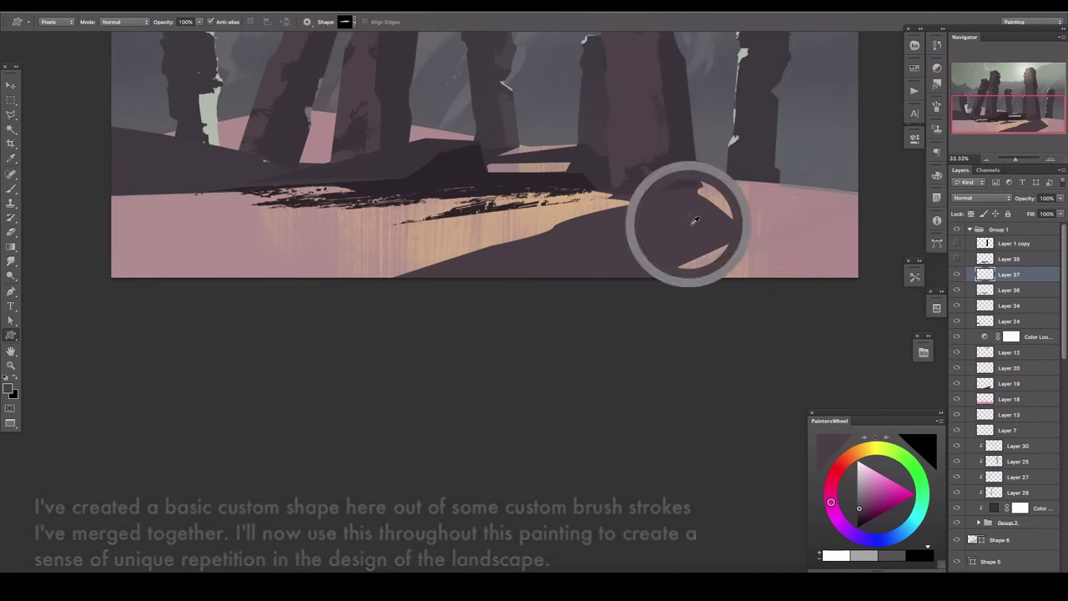
scroll(691, 219, "down", 5)
left_click_drag(151, 180, 334, 280)
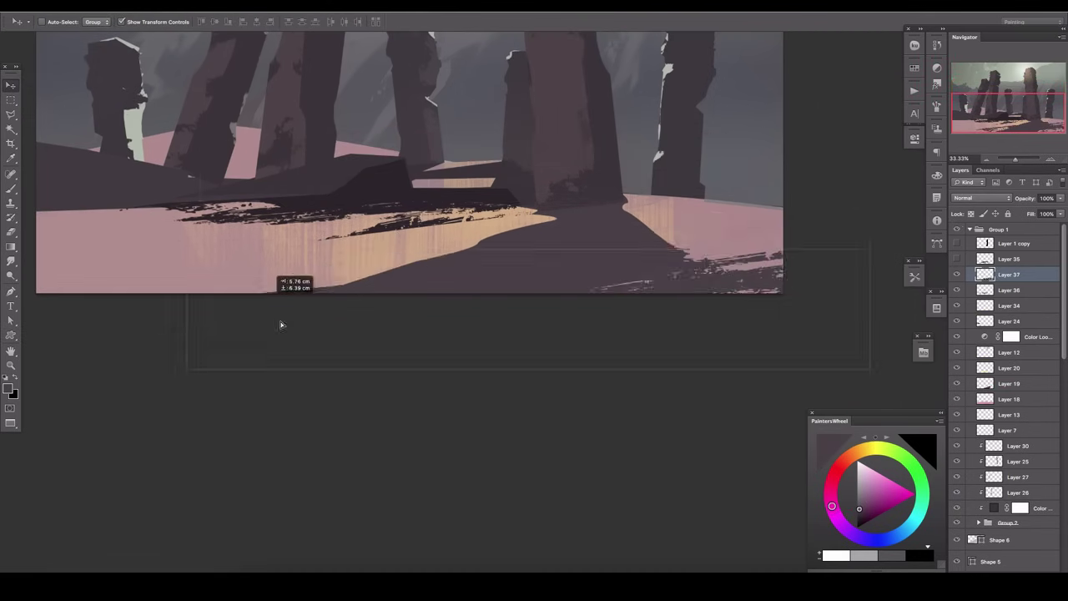
key("ctrl+t")
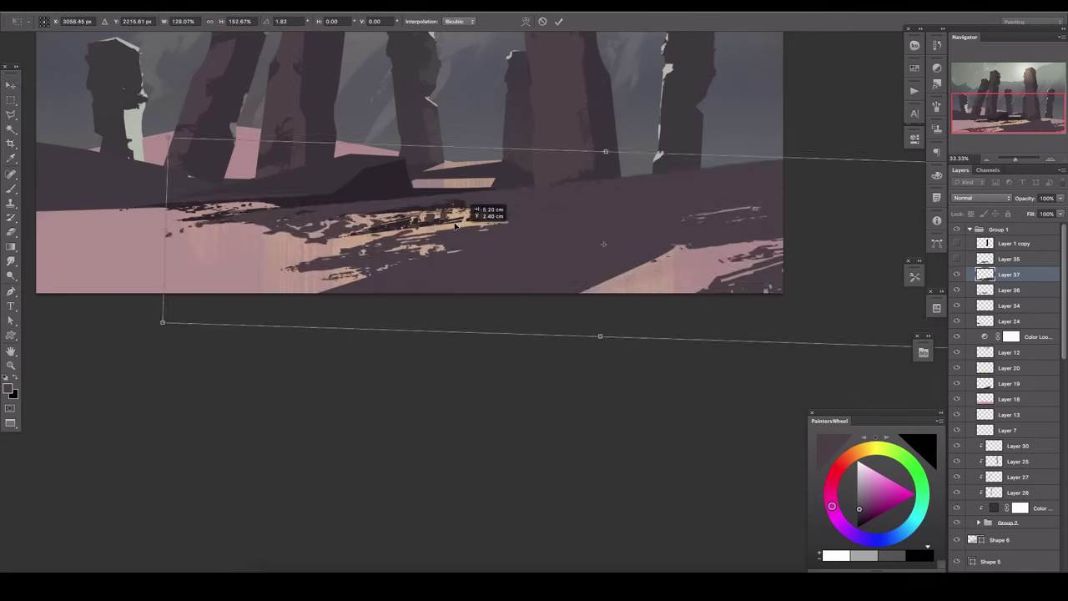
left_click_drag(489, 215, 273, 279)
scroll(273, 279, "up", 3)
mouse_move(421, 254)
left_mouse_down()
mouse_move(426, 287)
mouse_move(459, 245)
left_mouse_up()
scroll(434, 300, "right", 2)
key("Return")
scroll(595, 58, "left", 2)
key("e")
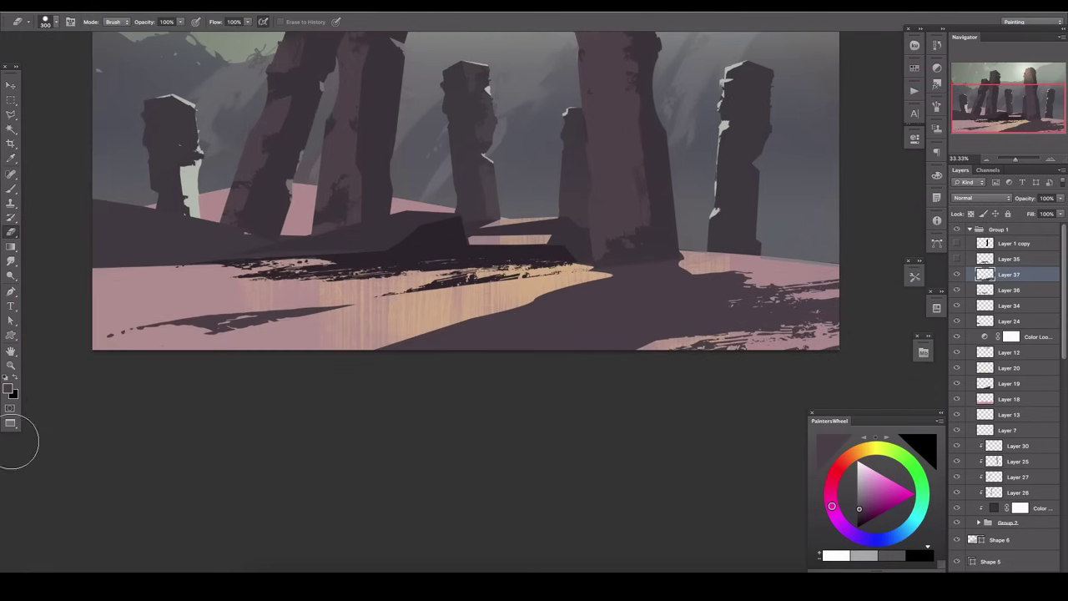
Step: Select shadow areas by colour range, check values in grayscale, and lower the layer's opacity
key("ctrl+shift+alt+n")
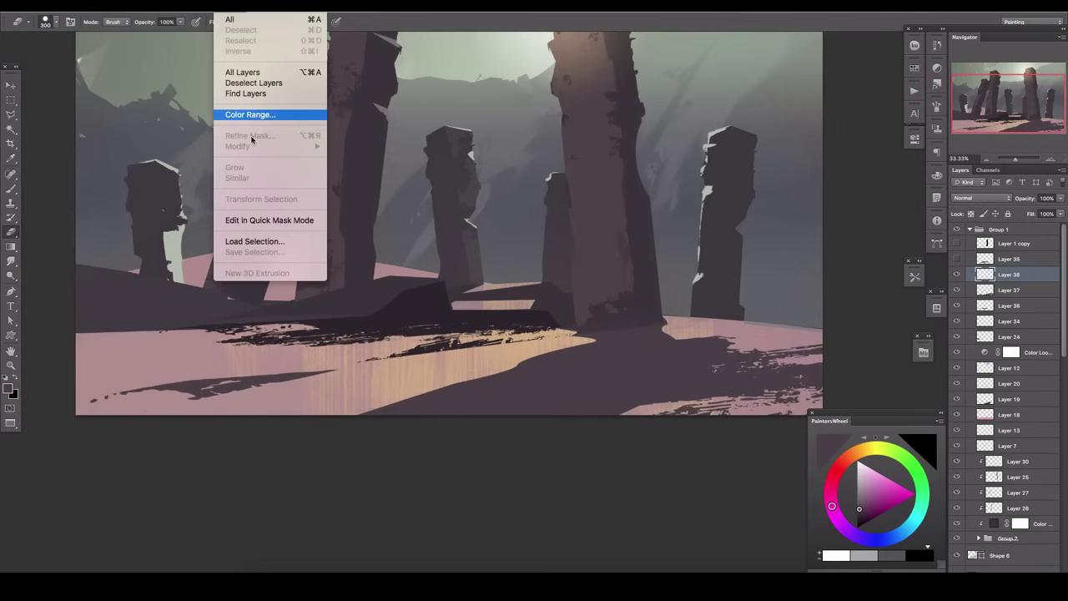
left_click(250, 110)
left_click(592, 379)
key("Return")
key("ctrl+y")
key("g")
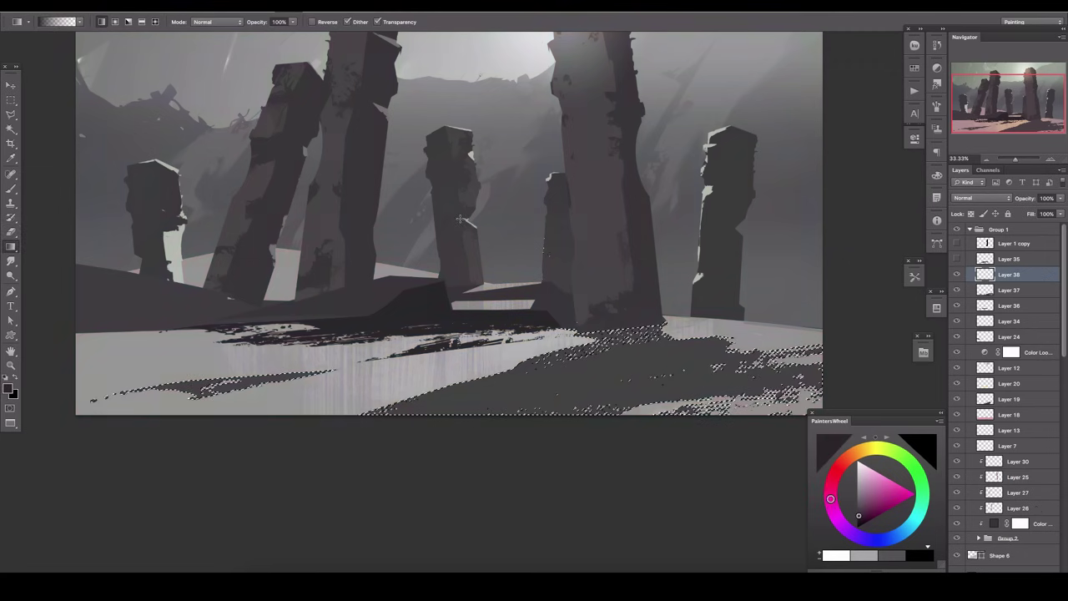
key("ctrl+d")
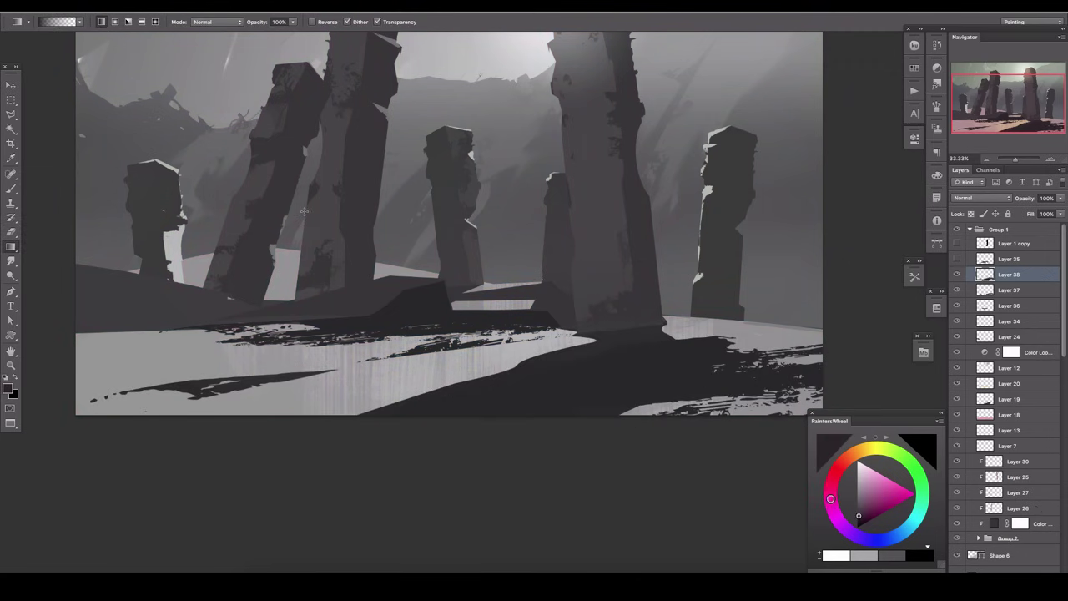
left_click_drag(1060, 198, 994, 220)
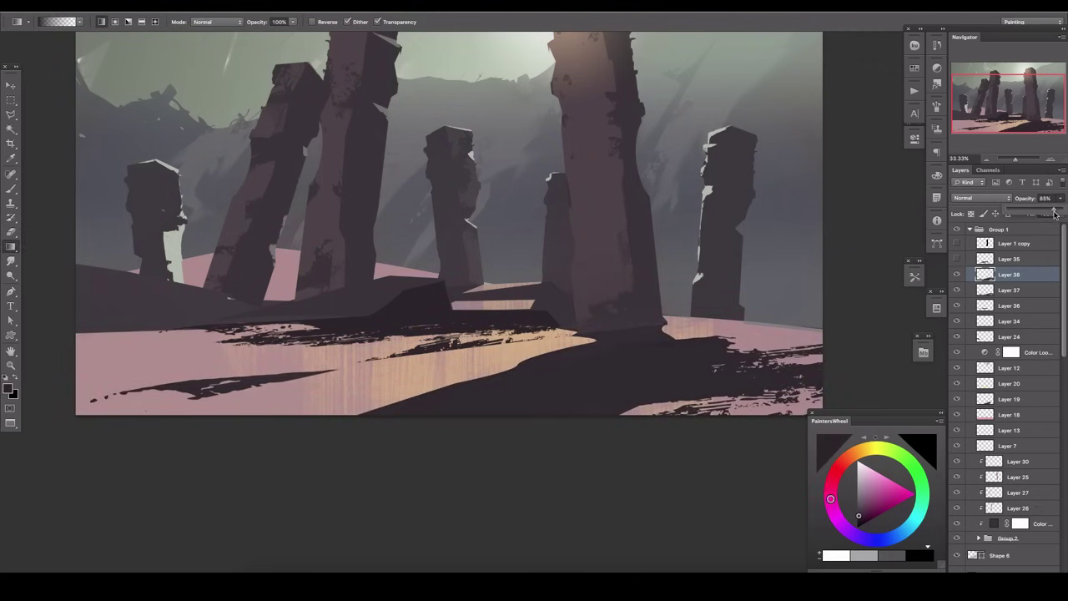
Step: Group the shadow-stroke layers into Group 6, lighten its opacity, and select Layer 39
key("ctrl+shift+alt+n")
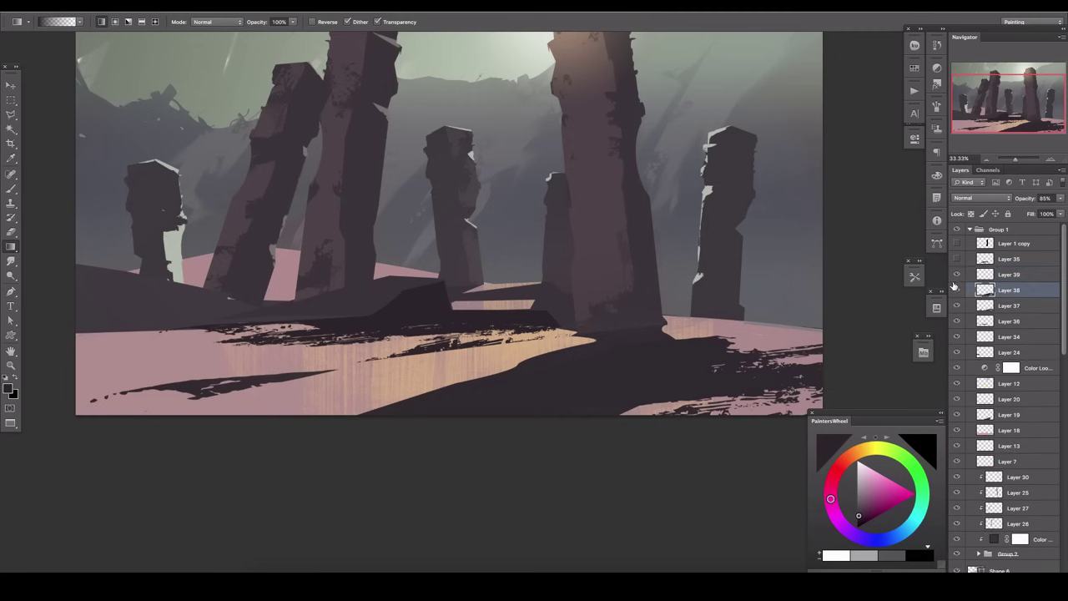
left_click(956, 326, "shift")
key("ctrl+g")
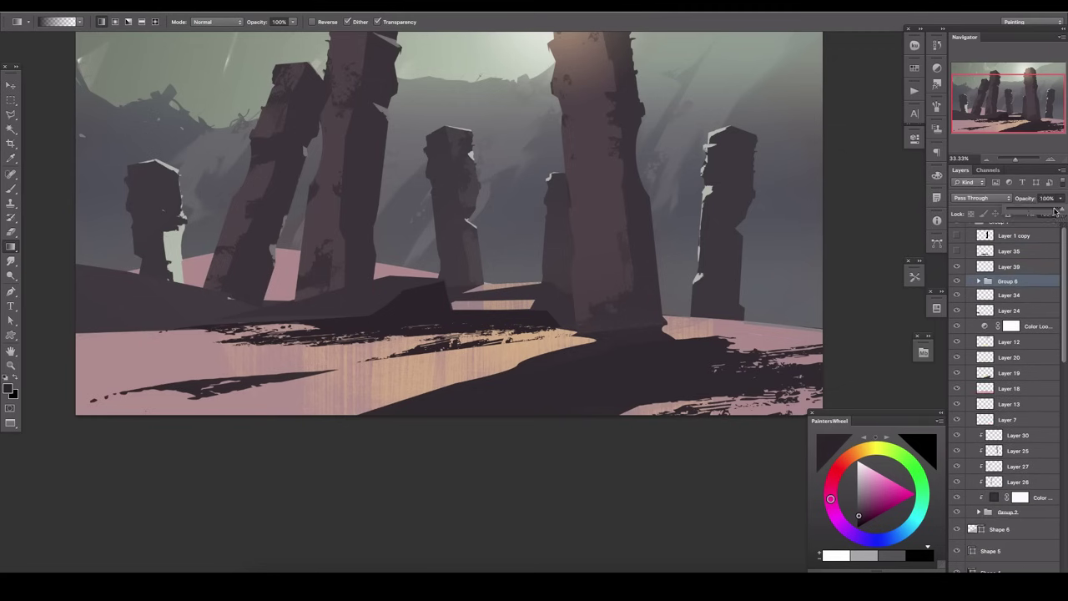
mouse_move(1060, 198)
left_mouse_down()
mouse_move(1034, 214)
mouse_move(1056, 214)
left_mouse_up()
left_click(1005, 266)
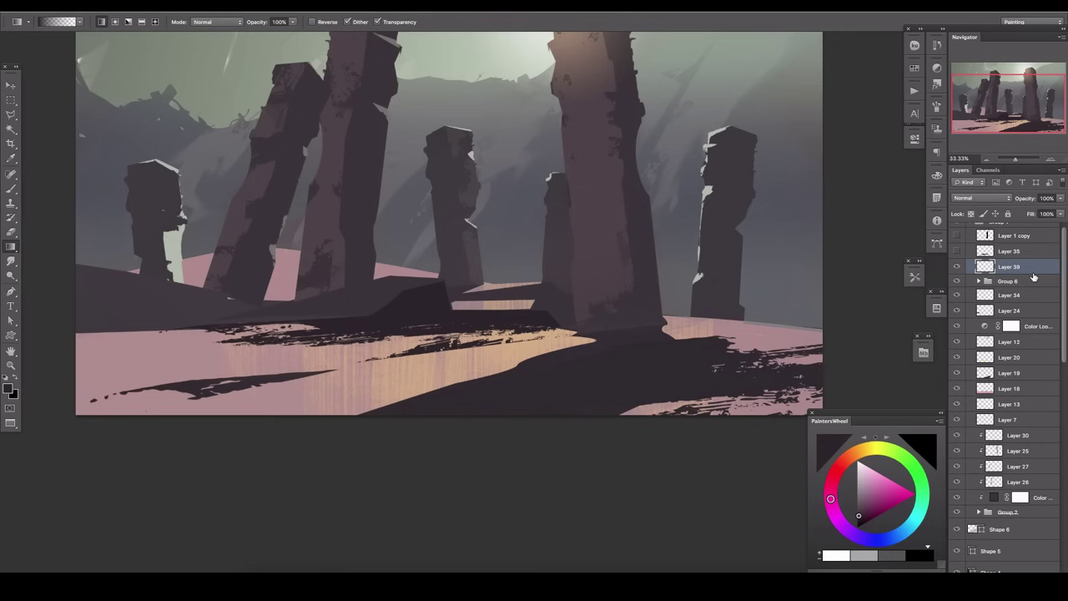
left_click_drag(612, 293, 664, 327)
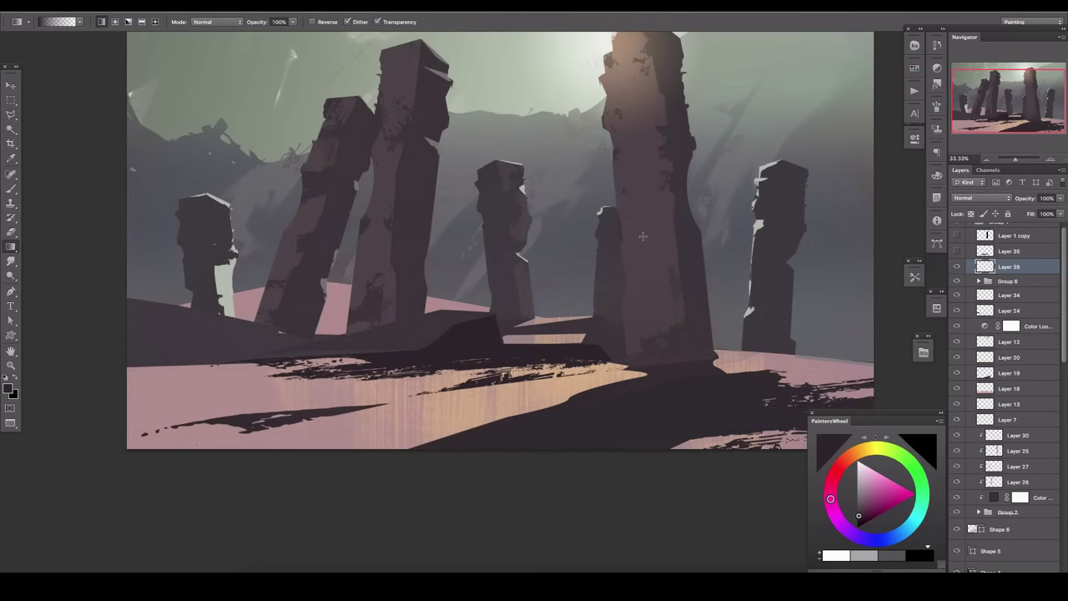
Step: Compare Group 6 on and off, then merge Layer 37 down inside it
left_click(956, 281)
left_click(957, 282)
left_click(957, 282)
left_click(956, 282)
left_click(1007, 281)
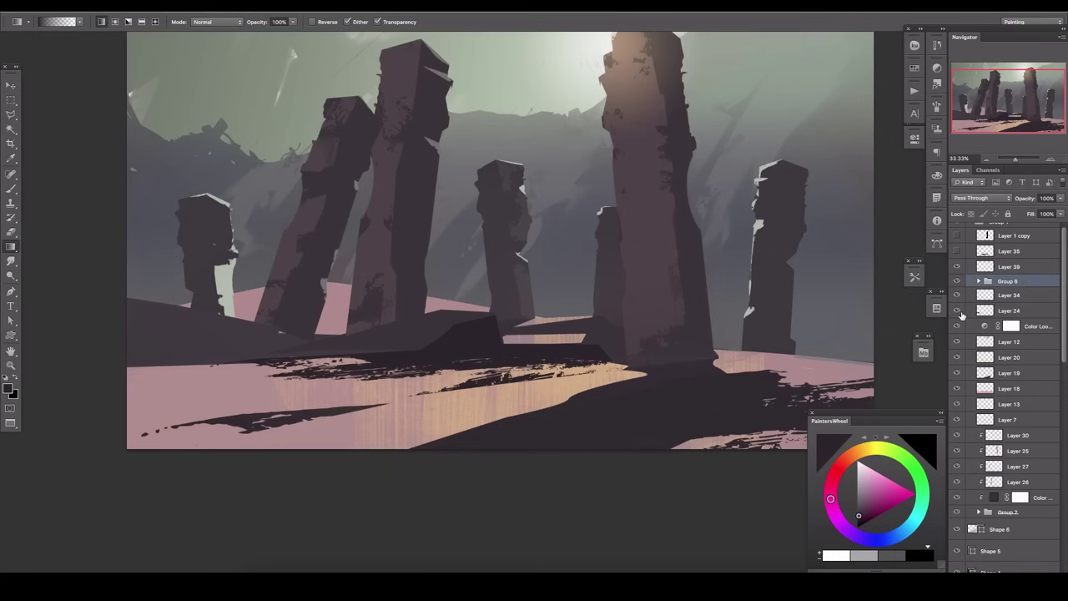
left_click(1006, 294)
right_click(995, 311)
left_click(977, 465)
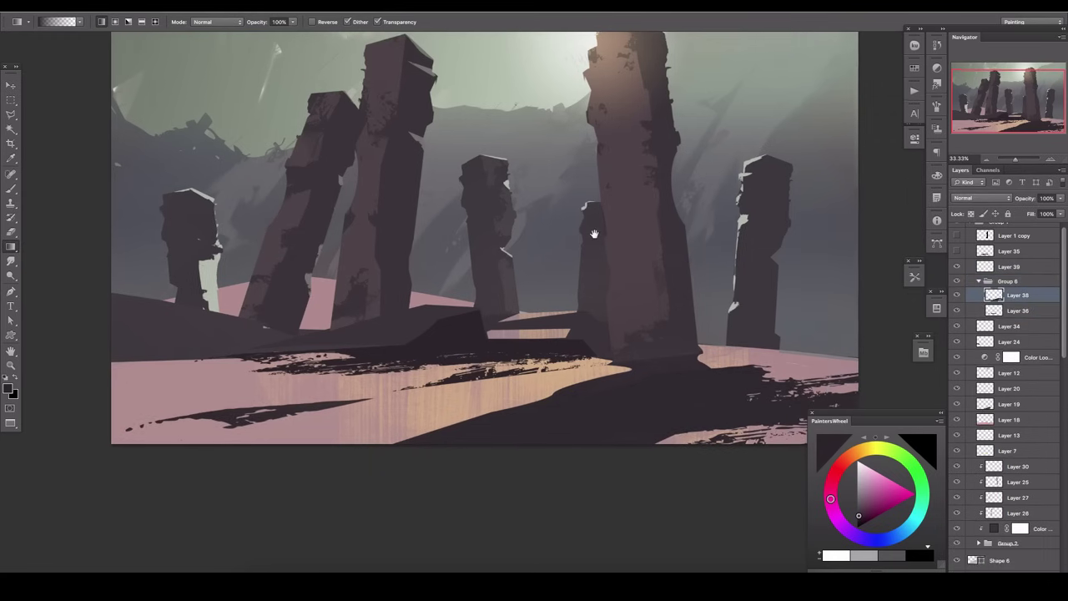
Step: Lasso the lower-right shadow strokes, move them up, and enlarge and distort them to fit the ground
key("l")
double_click(267, 425)
key("v")
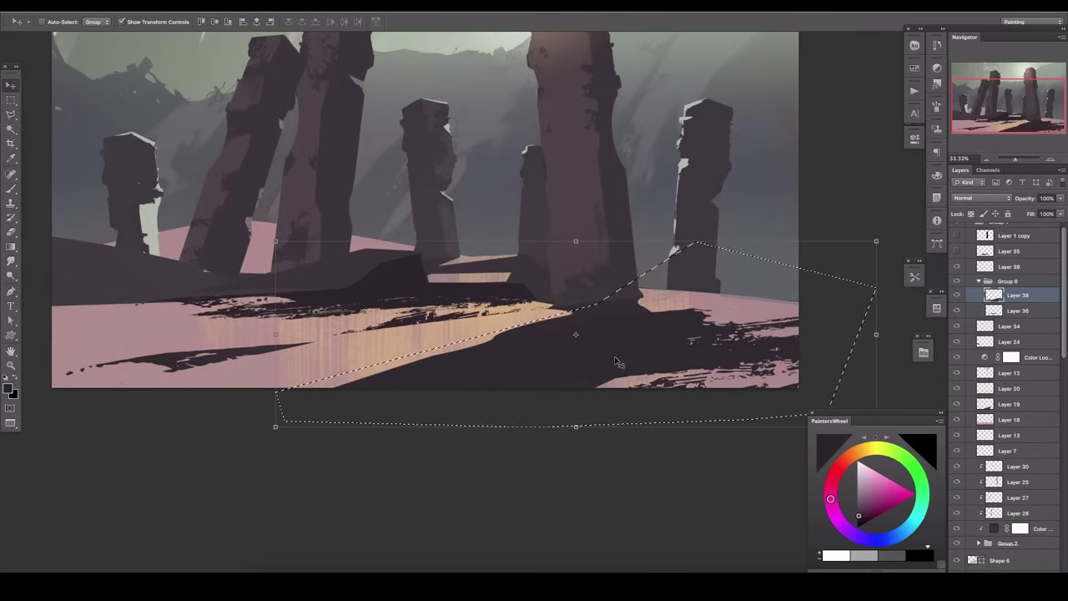
mouse_move(584, 358)
left_mouse_down()
mouse_move(482, 230)
mouse_move(546, 350)
mouse_move(537, 306)
left_mouse_up()
key("ctrl+t")
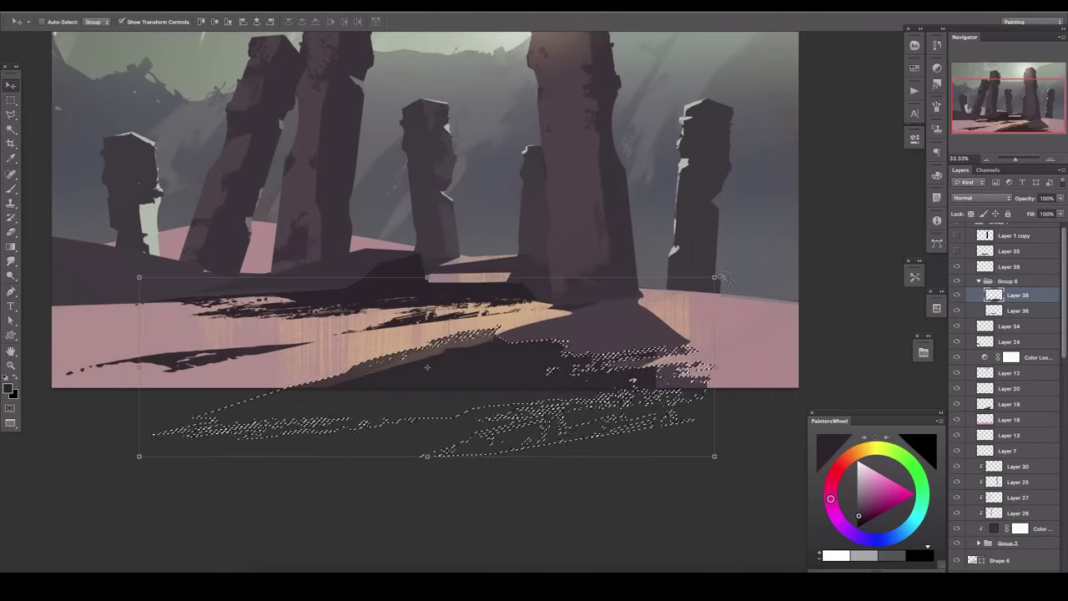
left_click_drag(786, 241, 889, 248)
left_click_drag(180, 463, 274, 425)
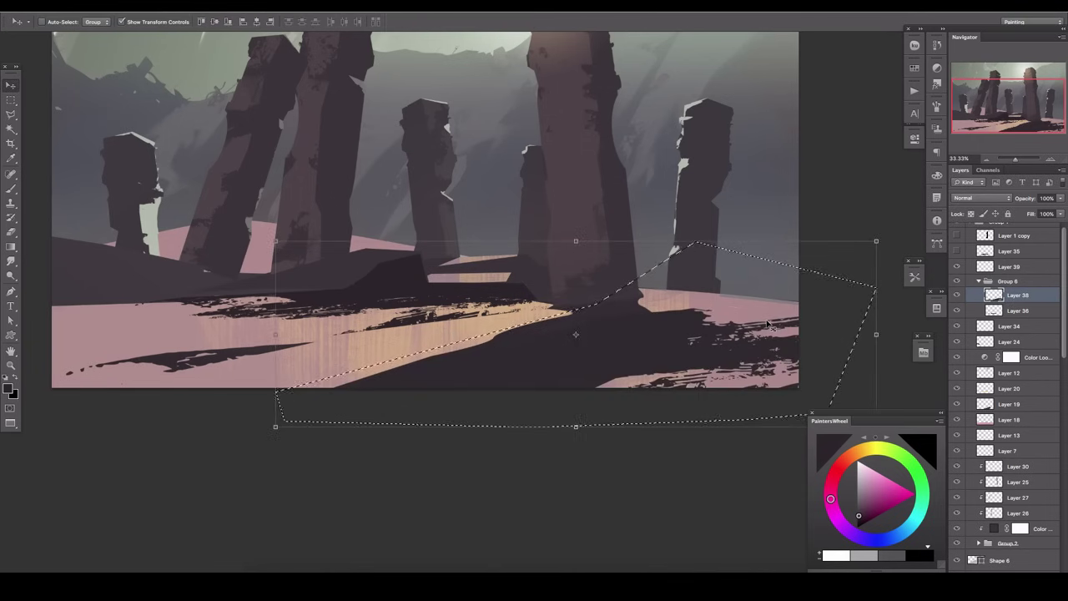
key("Return")
key("ctrl+d")
Step: Add a new layer in Group 6 and fade Layer 36 to half opacity
key("ctrl+shift+alt+n")
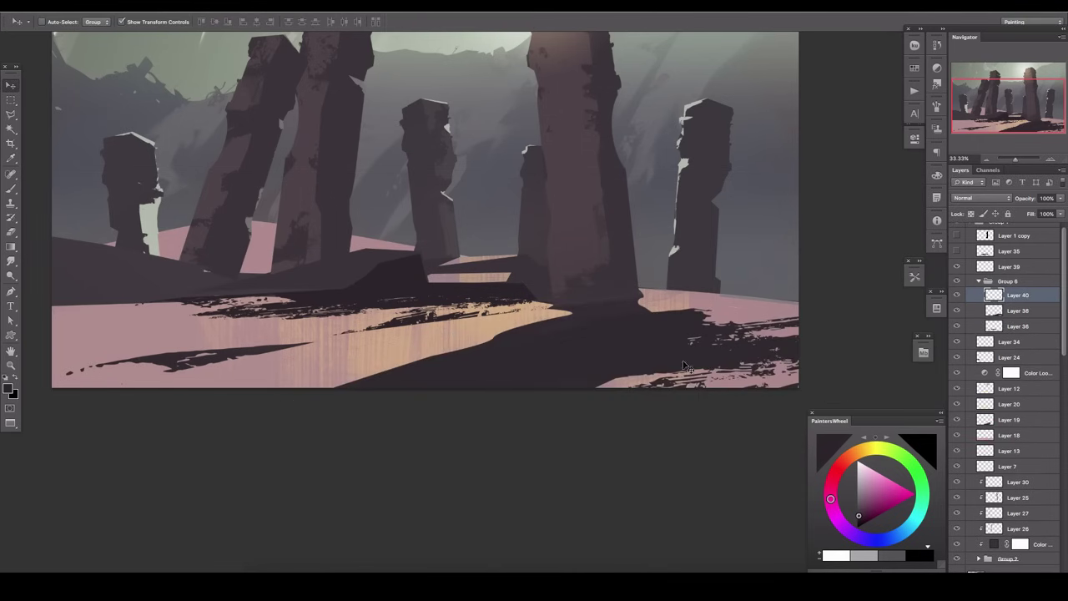
key("p")
left_click_drag(429, 138, 530, 122)
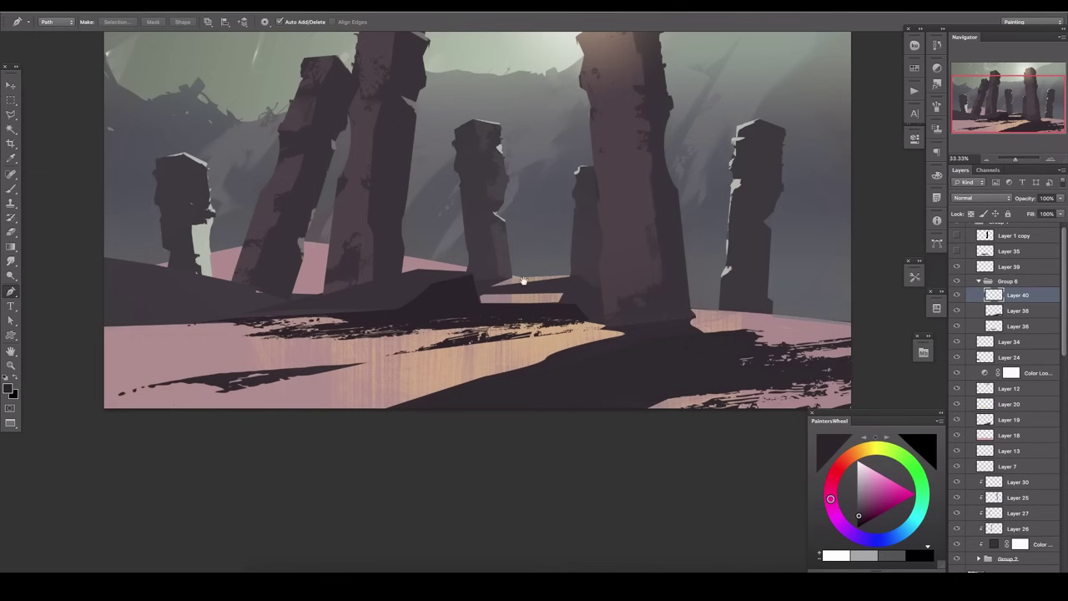
left_click(957, 282)
left_click(1018, 325)
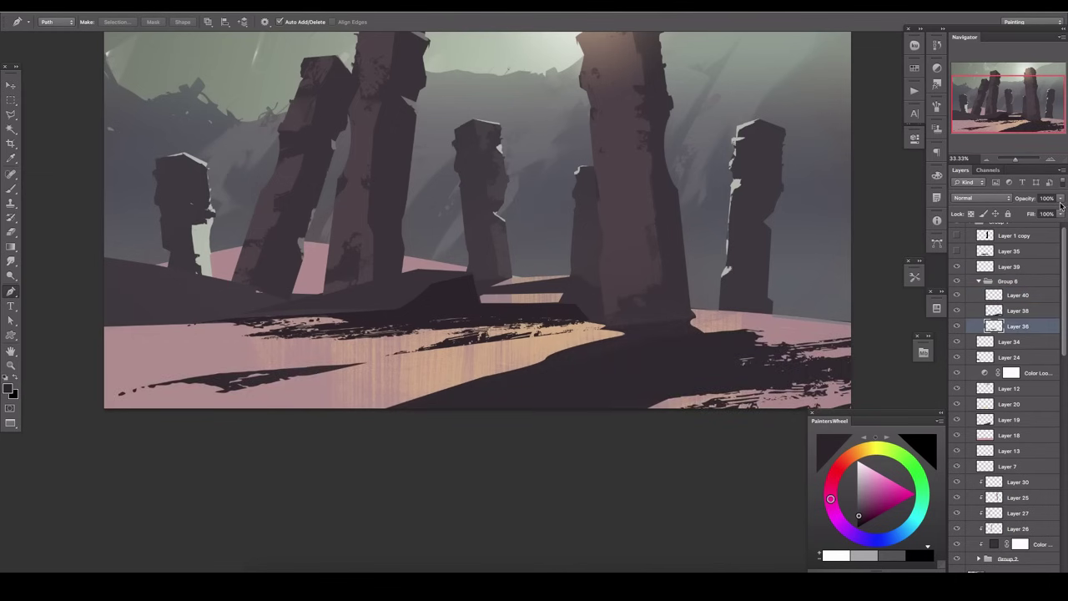
mouse_move(1059, 198)
left_mouse_down()
mouse_move(1035, 214)
mouse_move(1053, 214)
left_mouse_up()
Step: Restore Layer 36's opacity, enlarge the brush, and select Layer 38 for moving
key("b")
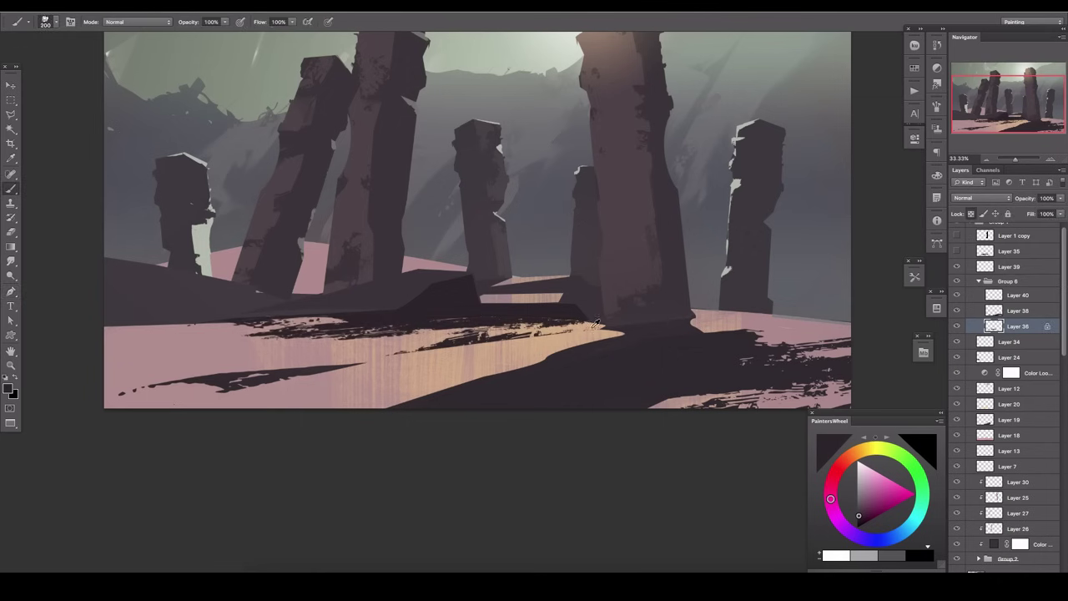
key("bracketright")
key("bracketright")
key("bracketright")
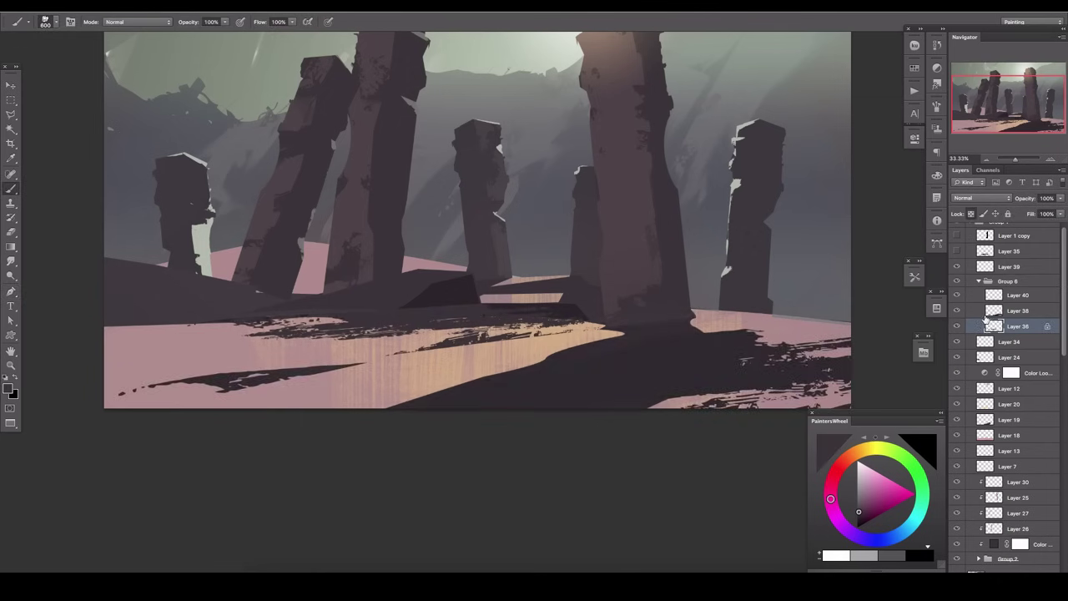
left_click(1014, 310)
key("v")
scroll(650, 347, "right", 5)
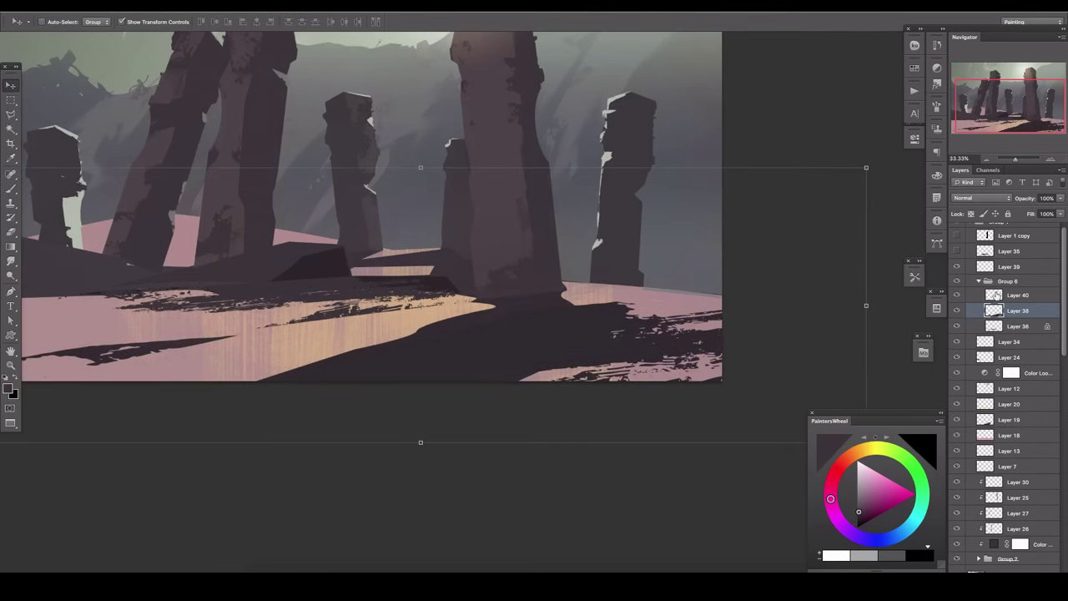
key("Tab")
key("Tab")
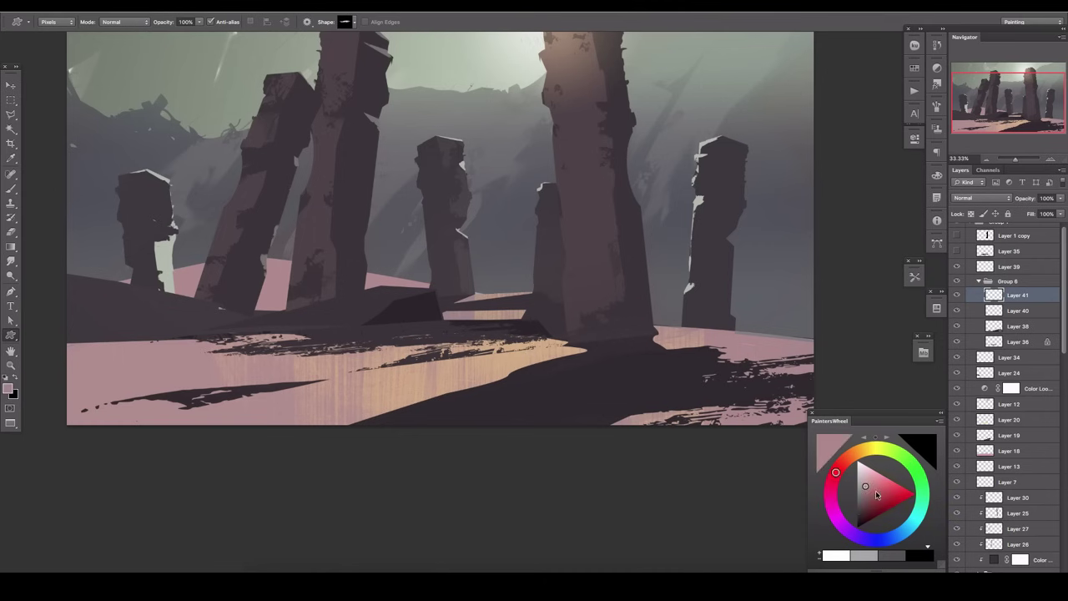
Step: Select the ground shadow areas with Color Range, sampled from a brownish-pink tone
left_click(530, 348, "alt")
left_click_drag(680, 307, 629, 255)
left_click(224, 6)
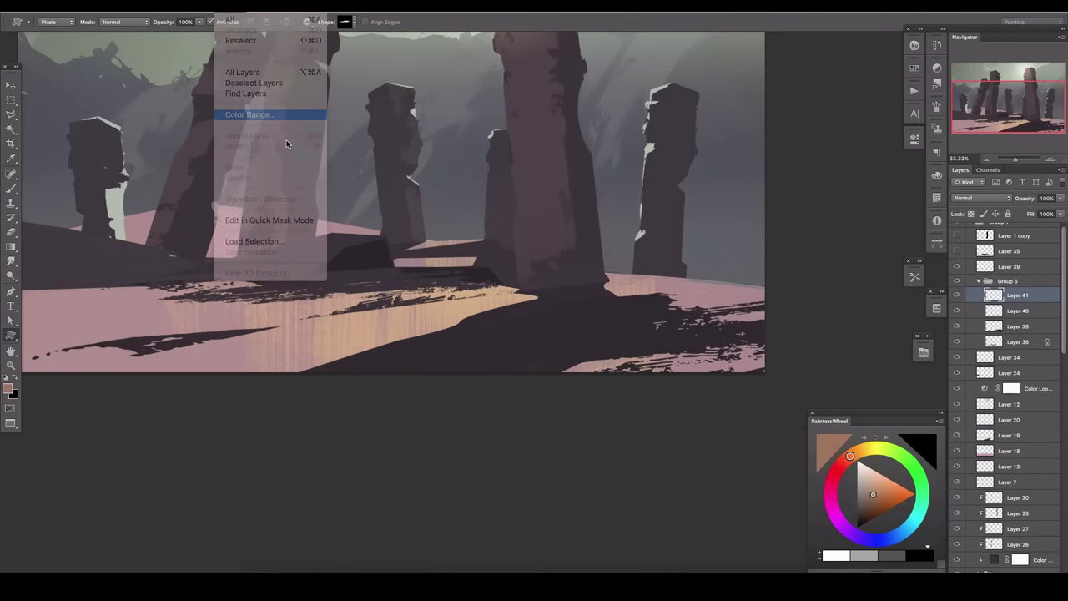
left_click(250, 109)
left_click_drag(35, 302, 53, 303)
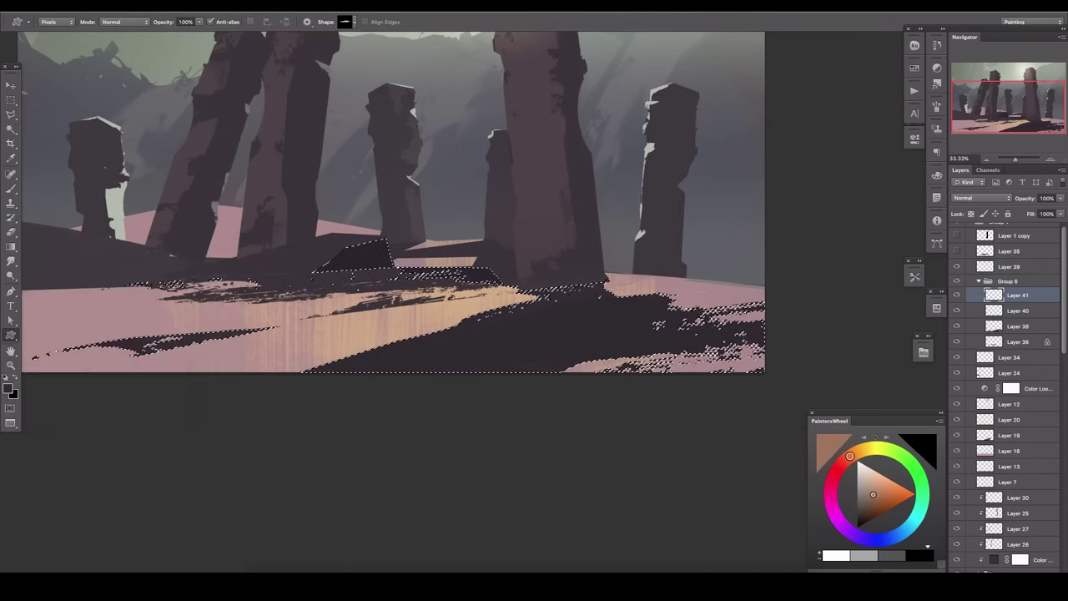
key("Return")
Step: Fill the ground selection with orange, deselect, and lower the layer to about 31% opacity
left_click_drag(834, 169, 820, 155)
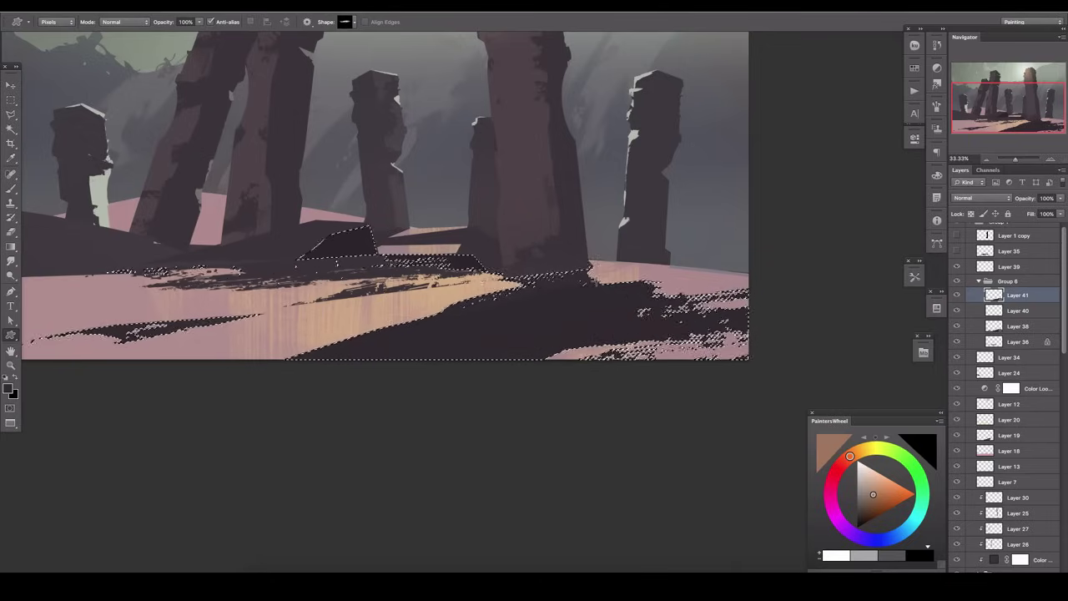
left_click(859, 458)
left_click_drag(859, 456, 852, 455)
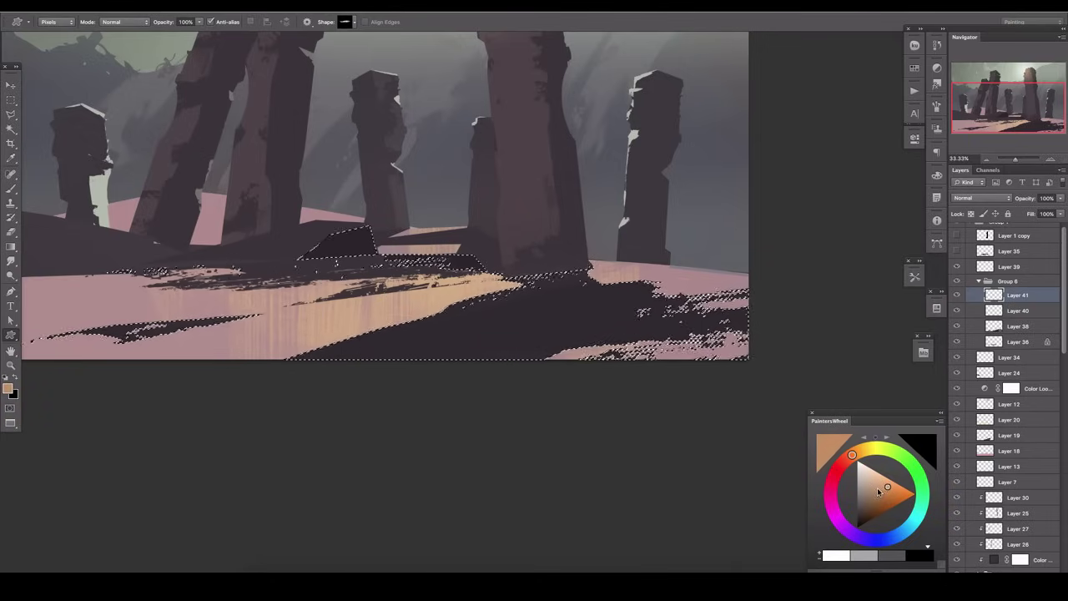
left_click_drag(751, 367, 178, 484)
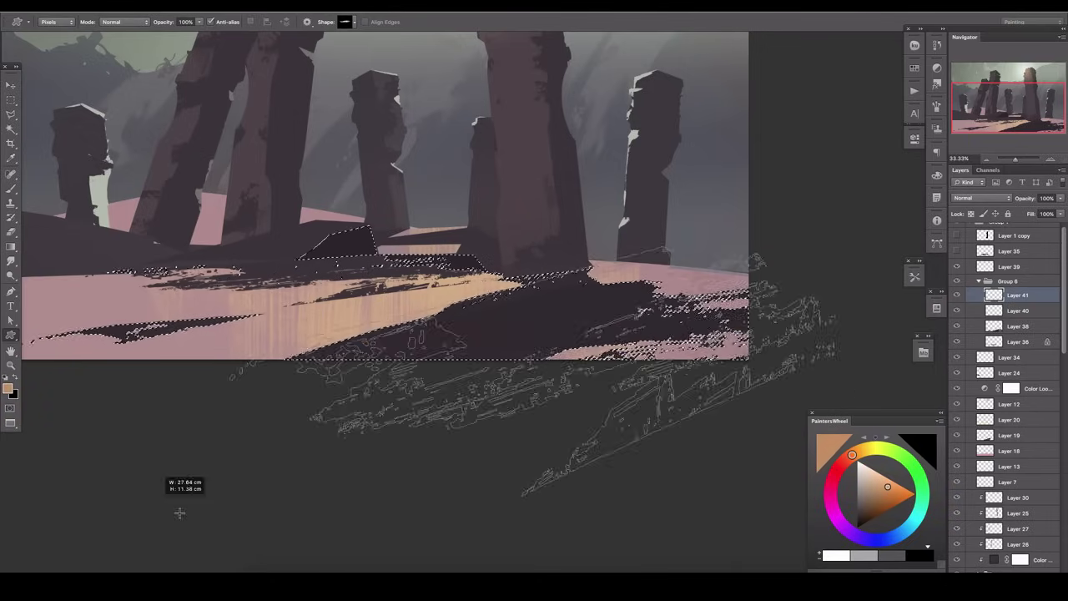
key("ctrl+z")
key("ctrl+z")
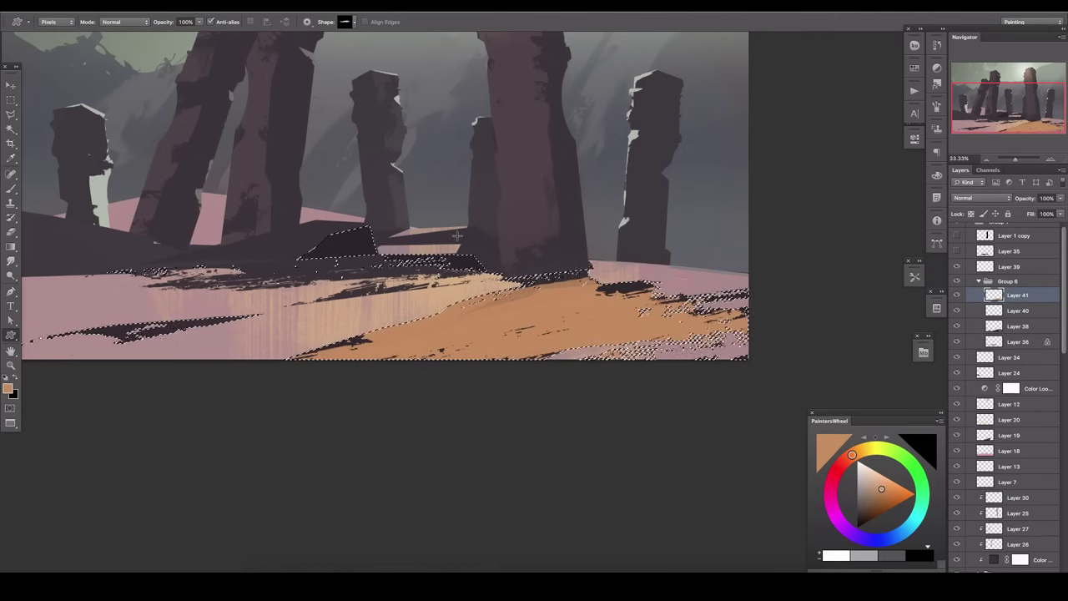
key("ctrl+d")
left_click_drag(1059, 197, 1015, 219)
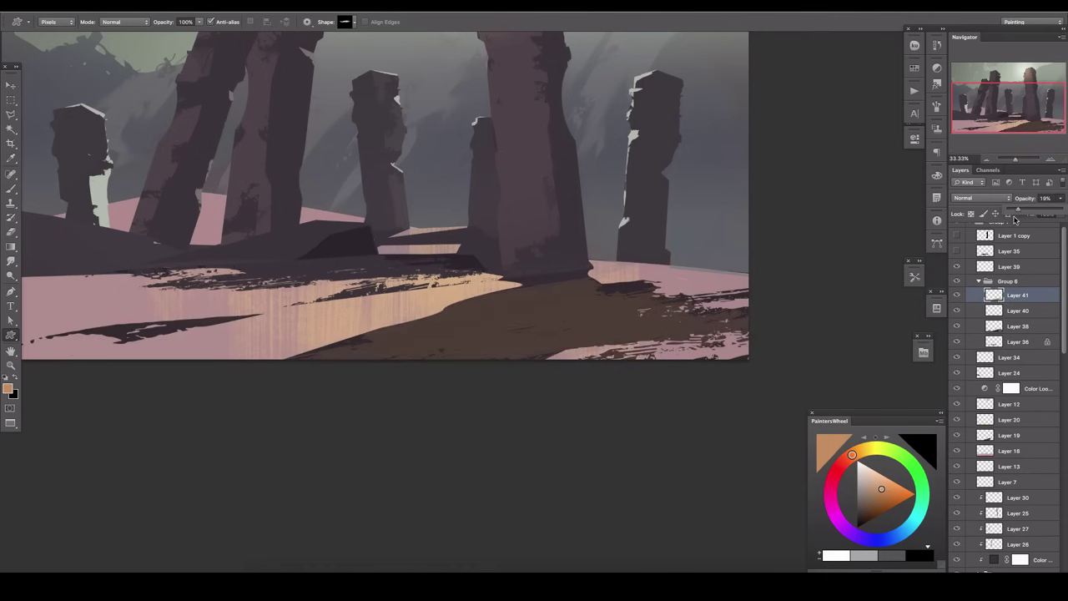
Step: On new Layer 42, fill the lit ground selection with orange, then deselect
key("ctrl+shift+alt+n")
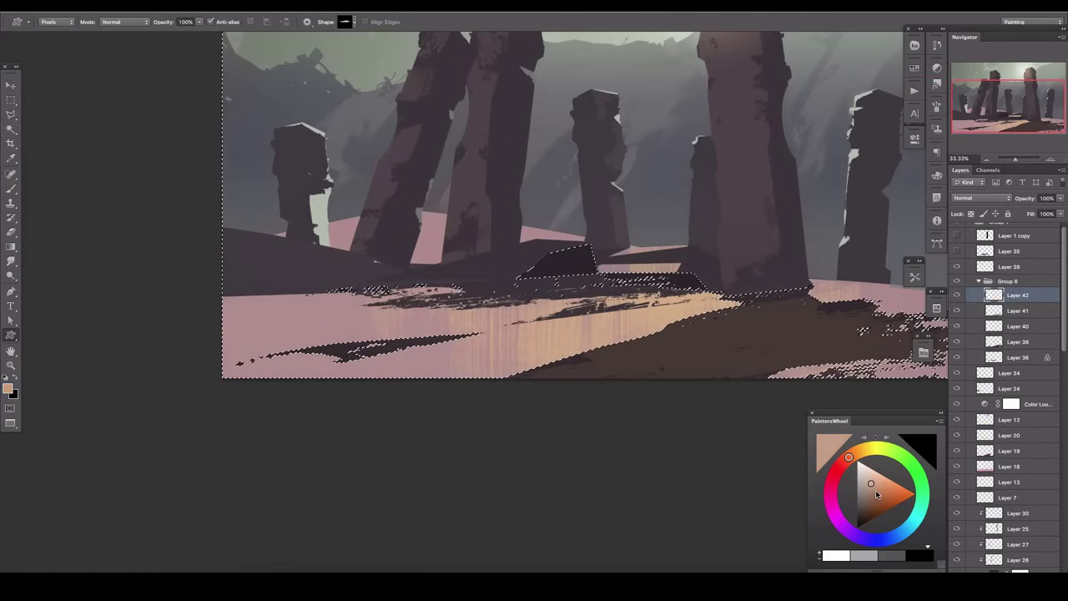
left_click(893, 493)
key("alt+BackSpace")
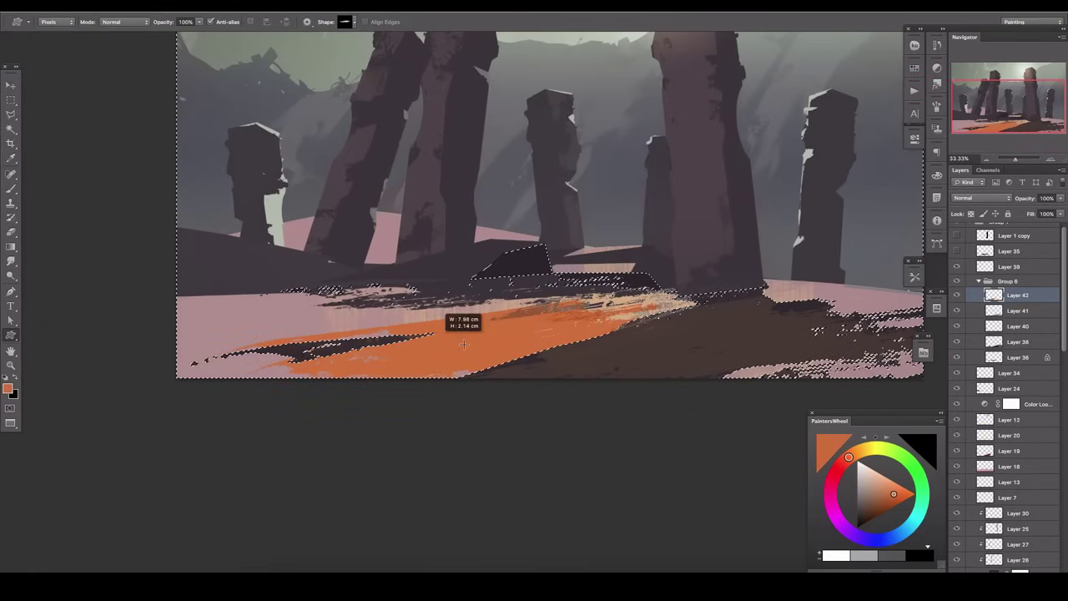
mouse_move(612, 286)
left_mouse_down()
mouse_move(437, 286)
mouse_move(687, 274)
left_mouse_up()
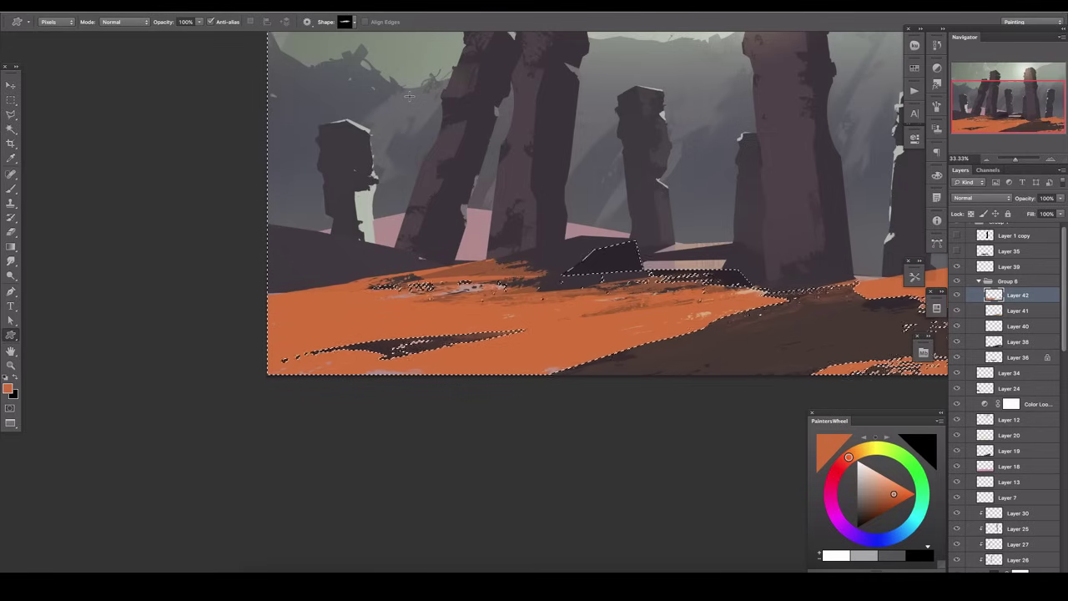
key("ctrl+z")
key("ctrl+d")
Step: Fade the orange ground layer to about 58% and review the painting in full colour
left_click_drag(238, 305, 30, 305)
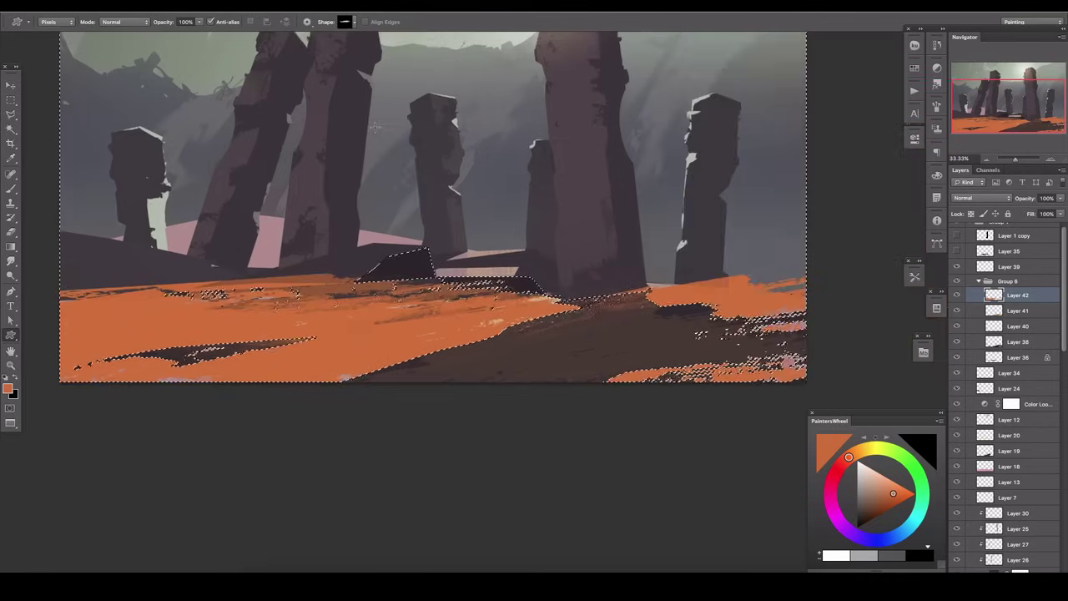
left_click_drag(739, 240, 674, 247)
key("l")
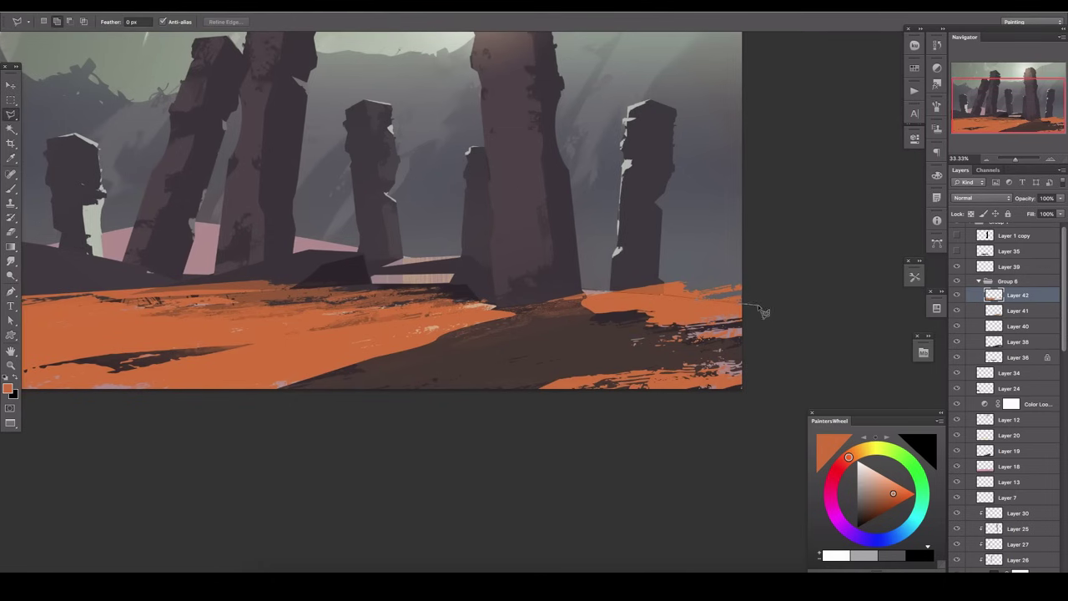
left_click_drag(763, 312, 582, 292)
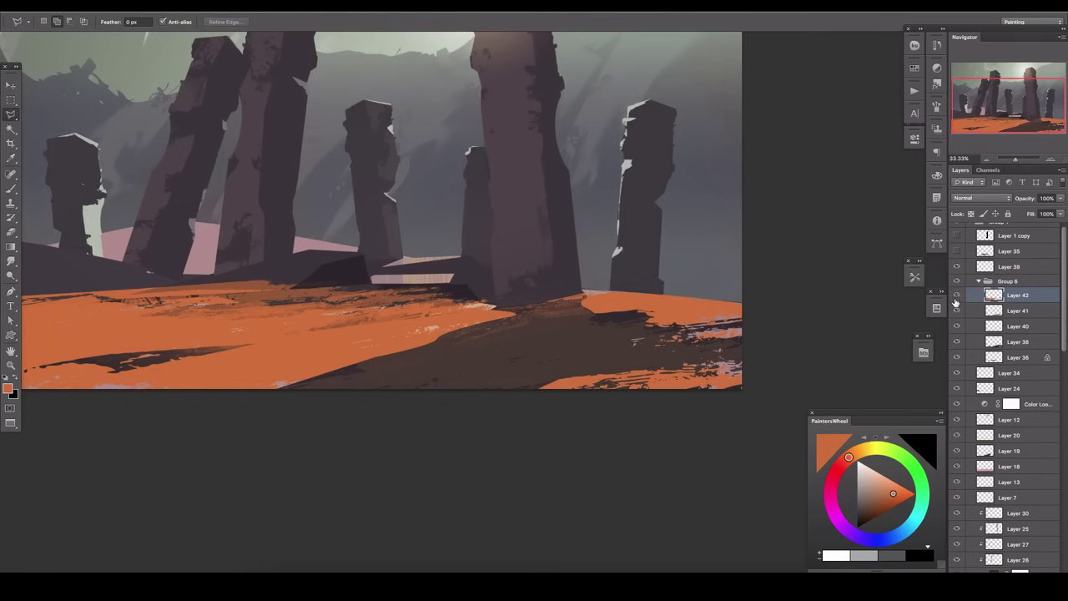
left_click_drag(1059, 198, 1037, 212)
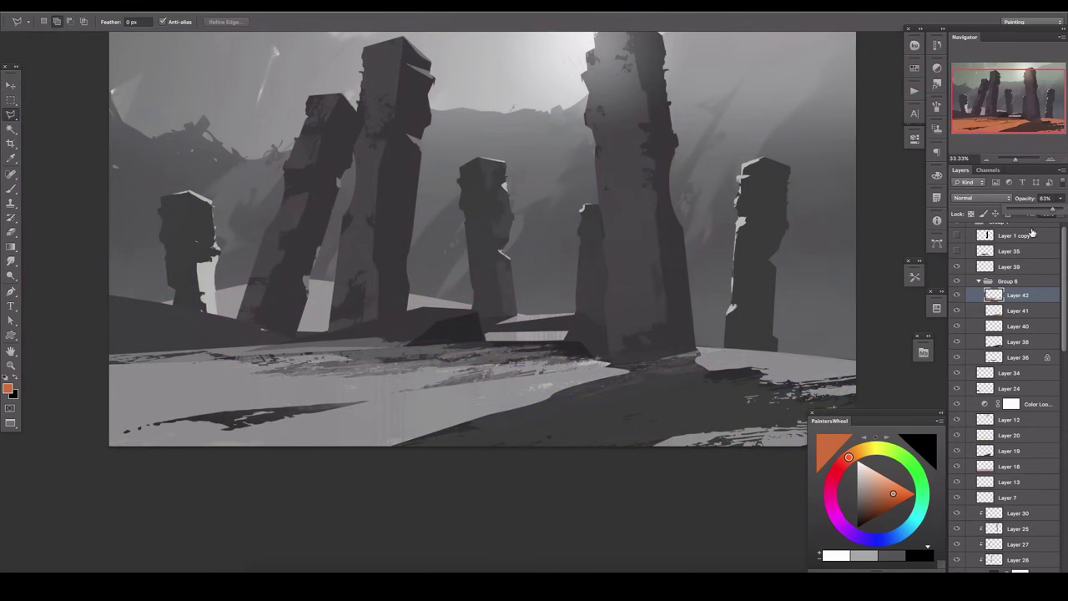
left_click(956, 293)
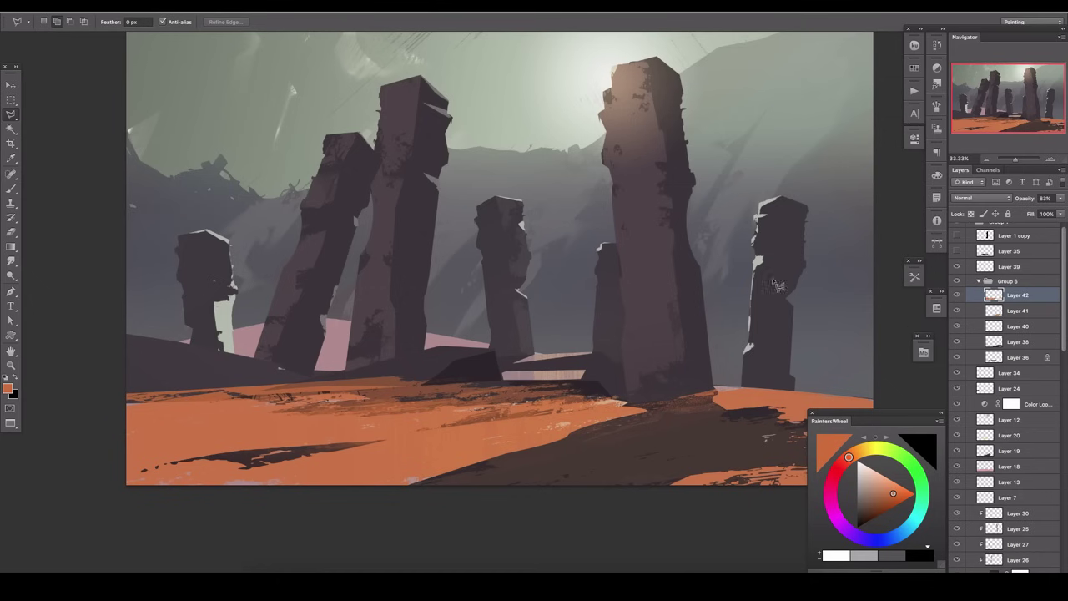
key("Tab")
key("Tab")
Step: Add an empty Layer 43 above Layer 42 with a dark purple brush ready
key("ctrl+d")
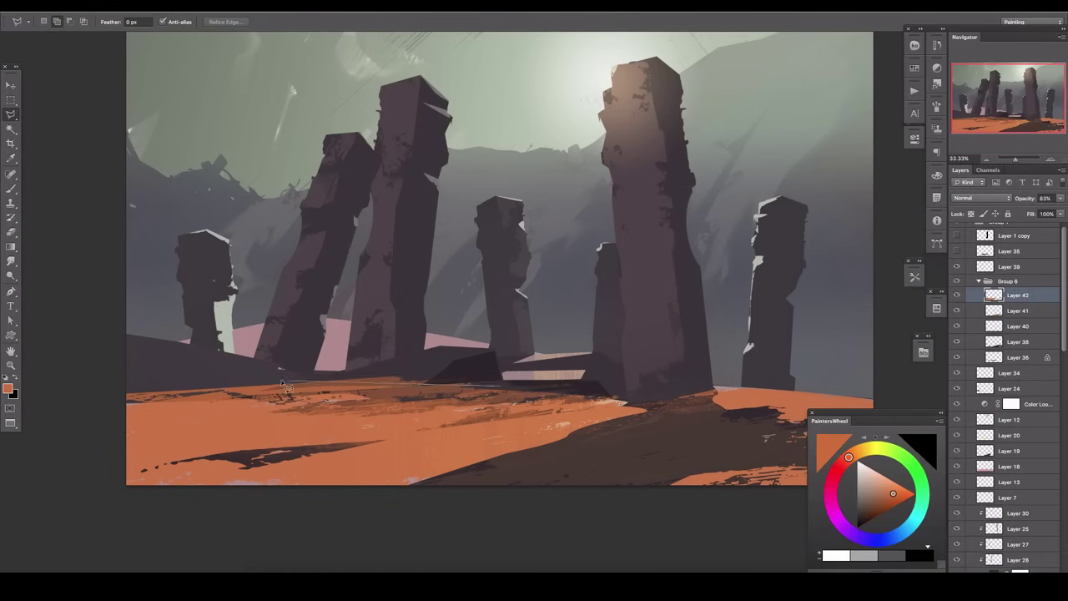
left_click(282, 384)
scroll(709, 267, "right", 3)
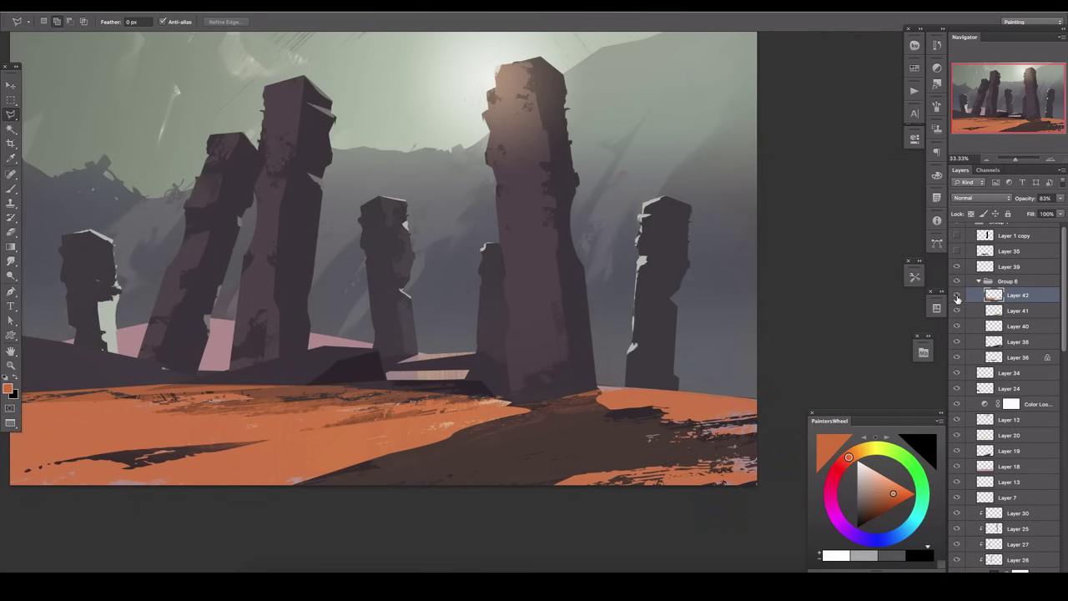
key("ctrl+shift+alt+n")
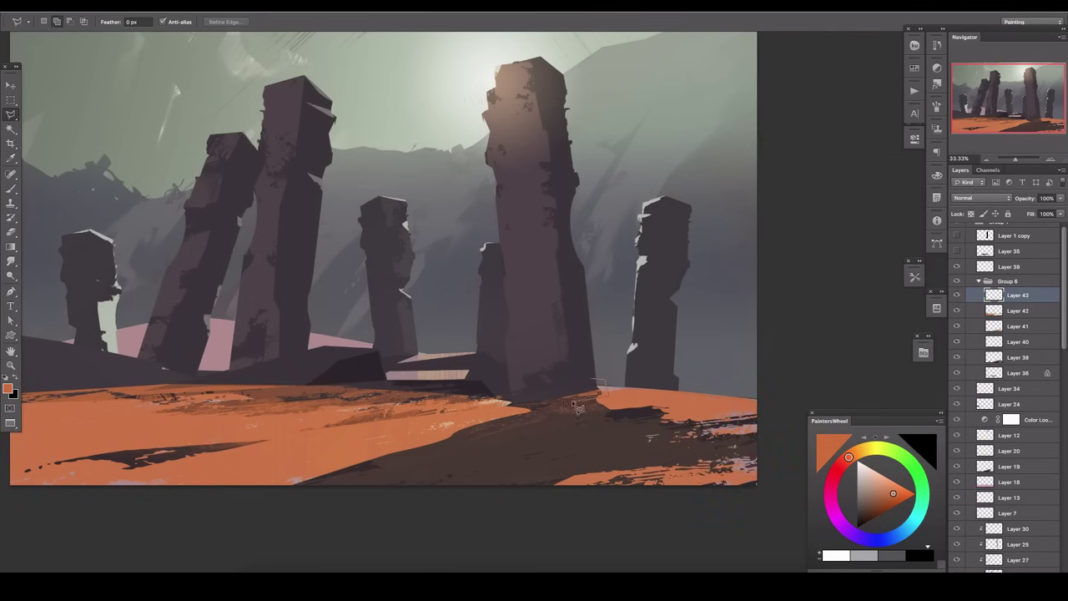
key("b")
left_click(584, 382, "alt")
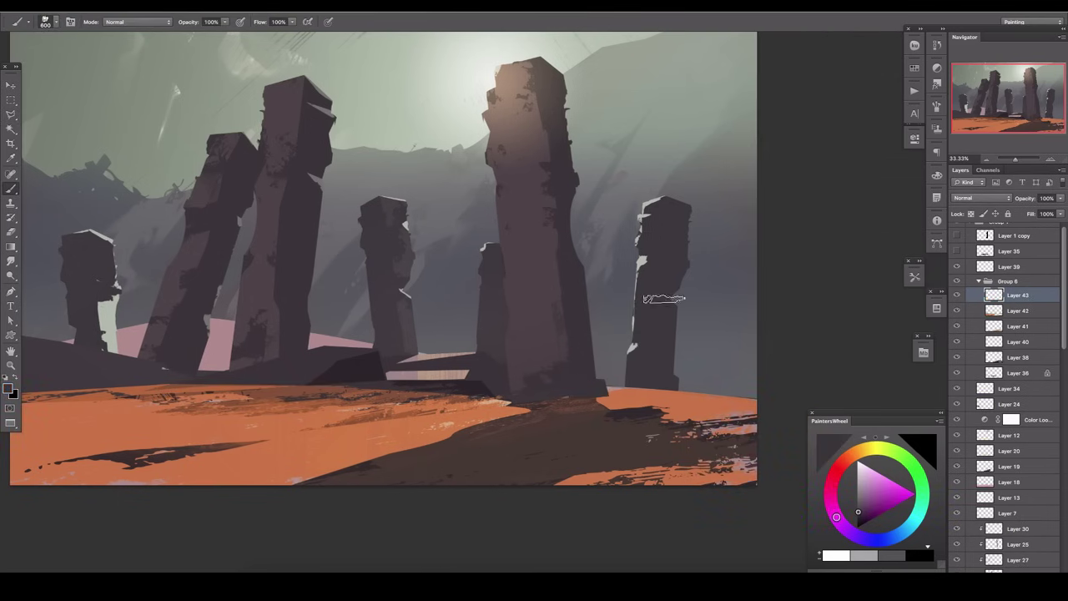
Step: Add a Brightness/Contrast adjustment layer with lowered brightness to darken the scene
left_click(641, 364, "alt")
left_click(643, 257, "alt")
left_click_drag(572, 381, 634, 398)
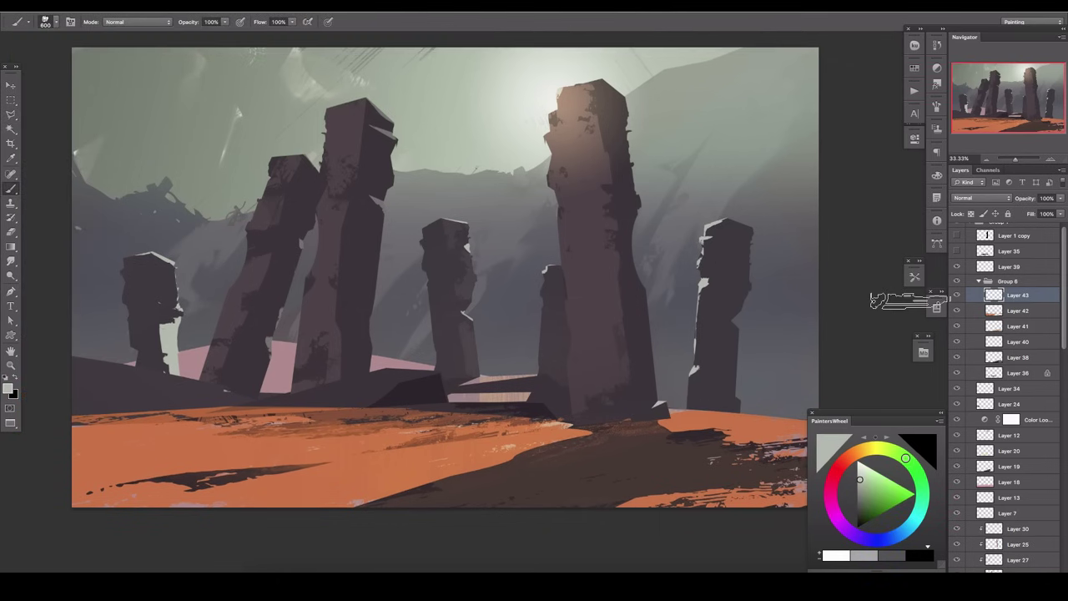
left_click(1007, 575)
left_click(1004, 442)
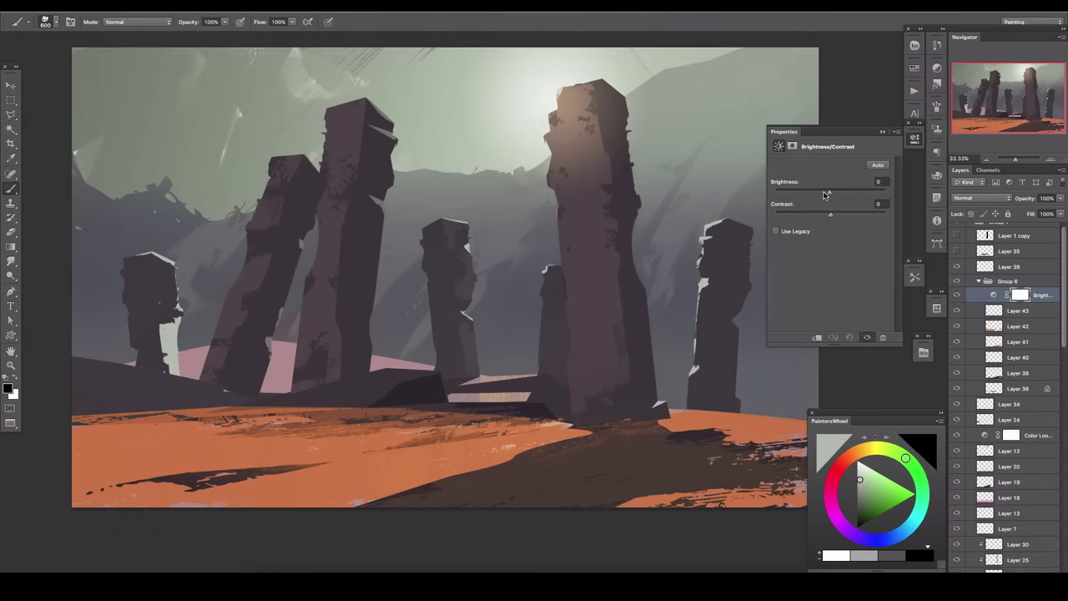
left_click_drag(830, 191, 818, 191)
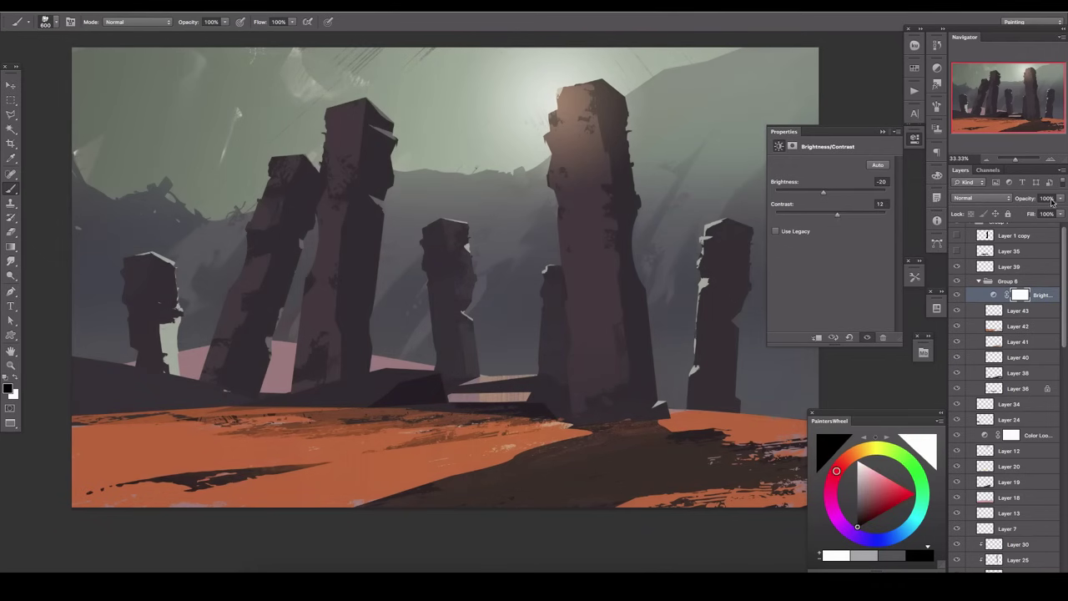
Step: Make a new layer and select the dark pillars by colour range
key("ctrl+alt+shift+n")
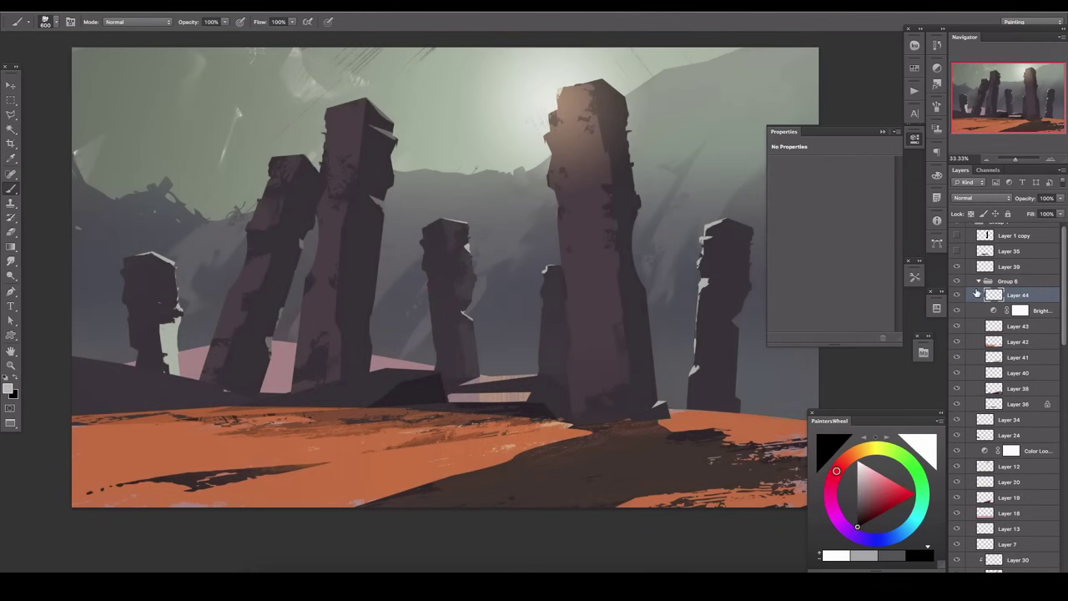
left_click(271, 20)
left_click(351, 250)
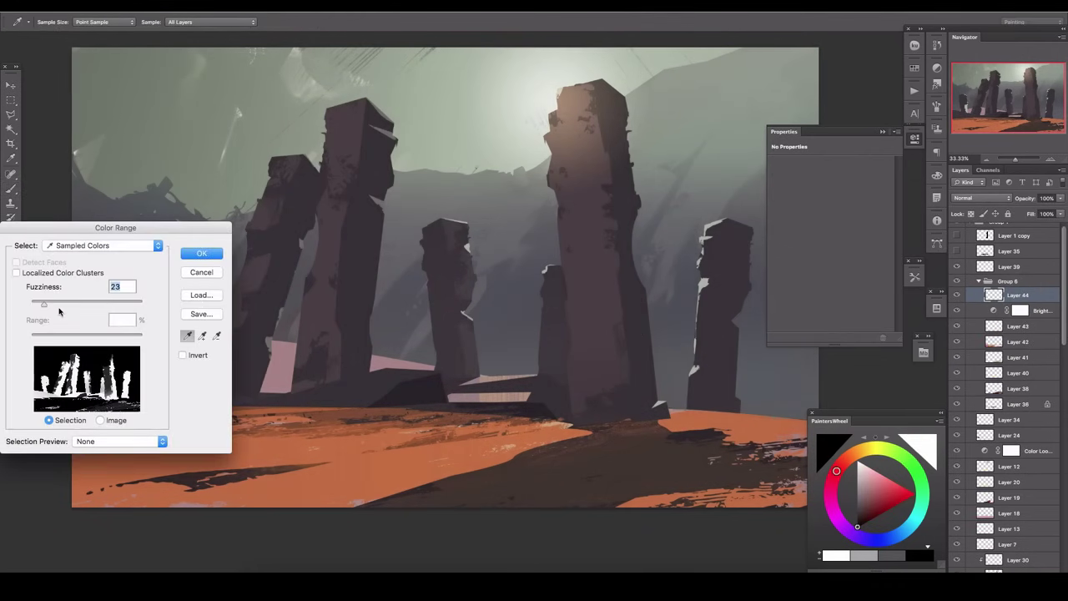
left_click(203, 250)
left_click(981, 198)
left_click(978, 283)
Step: Draw a red gradient up over the lower pillars within the selection
key("g")
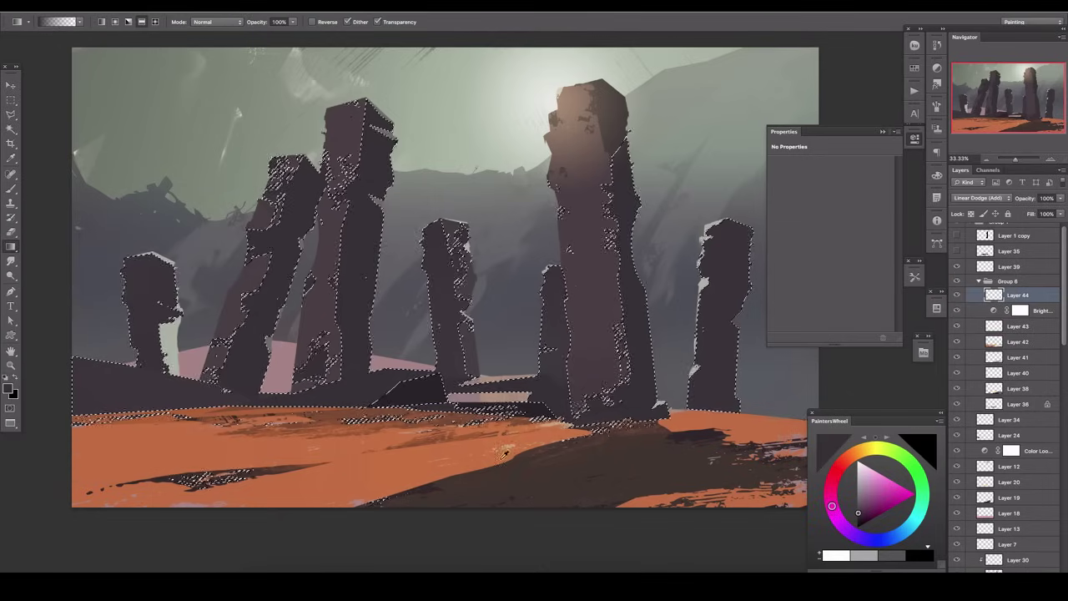
left_click(901, 487)
left_click_drag(417, 409, 417, 234)
key("ctrl+d")
Step: Set the red layer to Overlay at about 72%, add Layer 45, and move Layer 42 below Layer 36
left_click(981, 198)
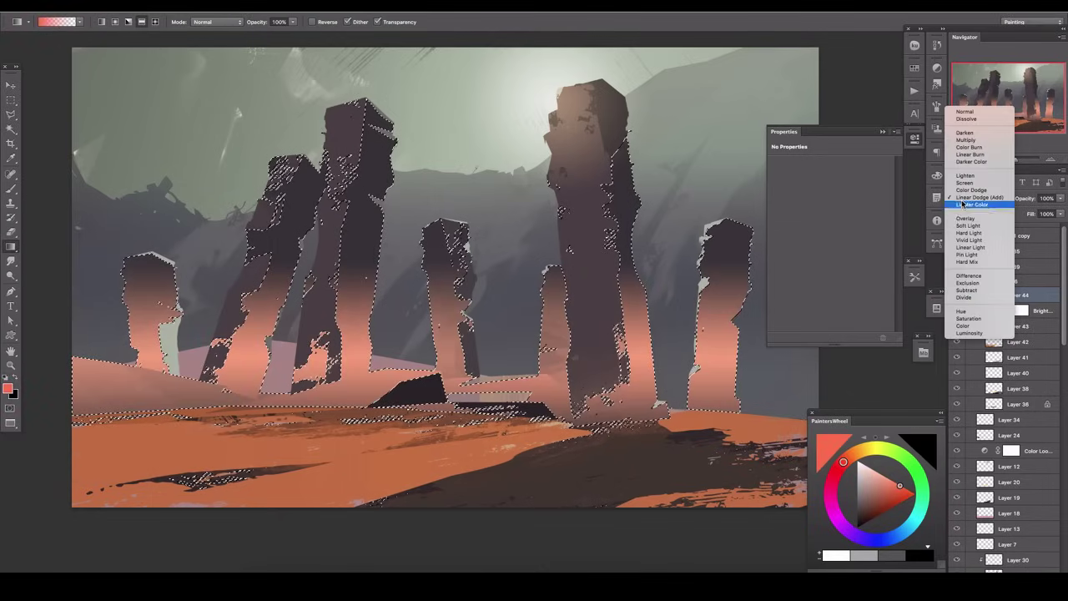
left_click(965, 219)
left_click(981, 198)
left_click(981, 198)
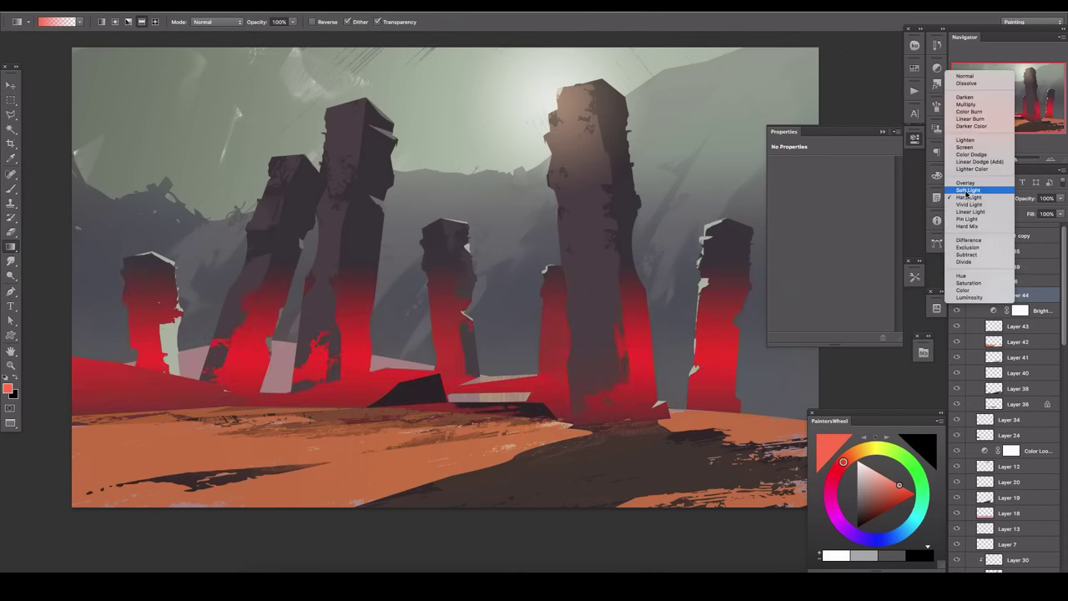
left_click(965, 181)
left_click(964, 203)
left_click(964, 190)
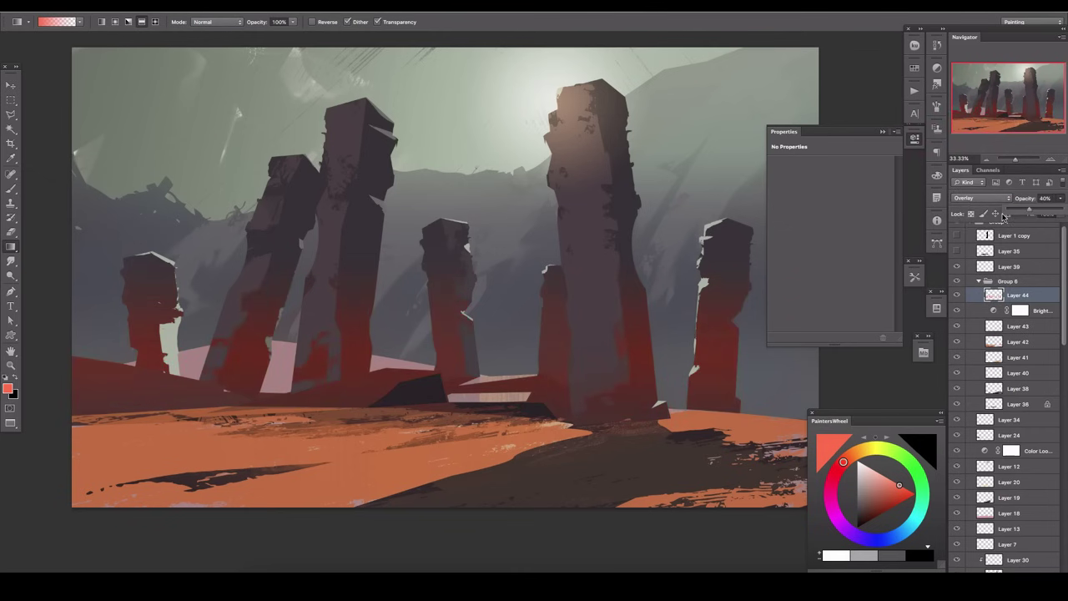
left_click_drag(1064, 214, 1061, 213)
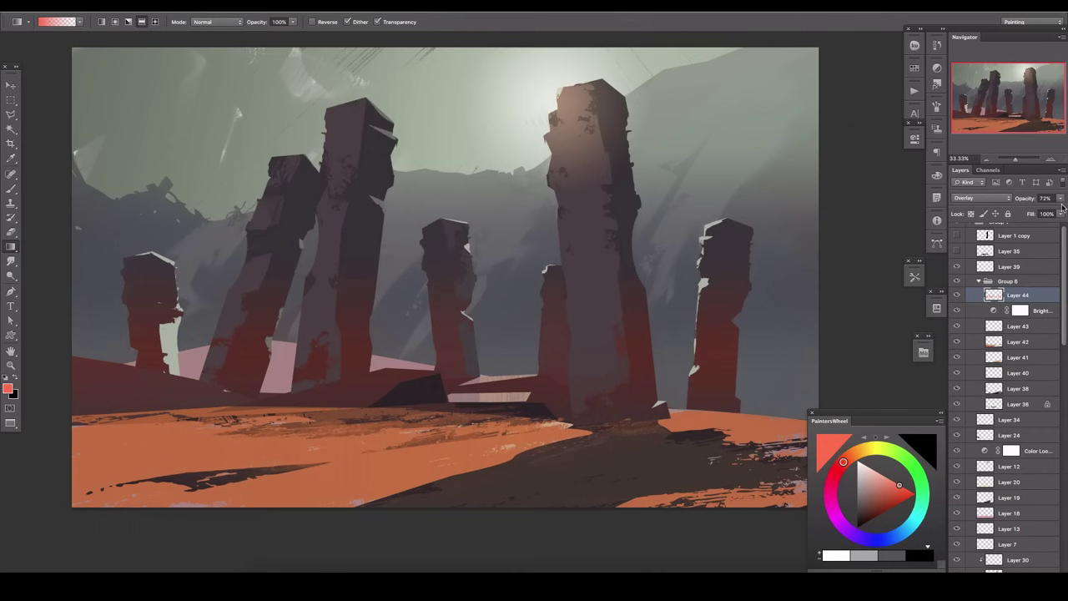
key("ctrl+shift+alt+n")
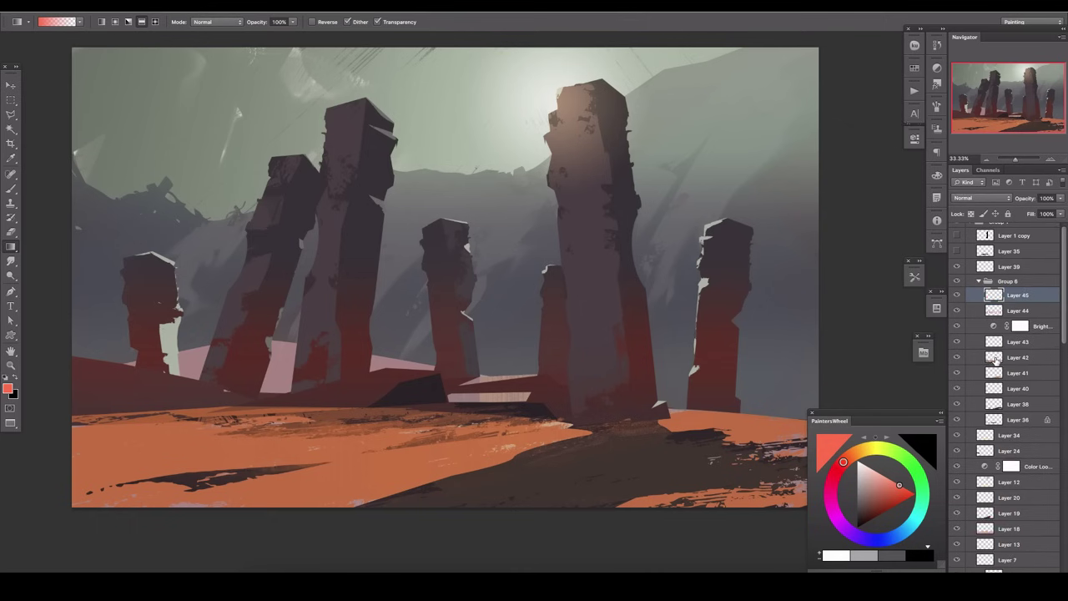
left_click_drag(995, 358, 1007, 435)
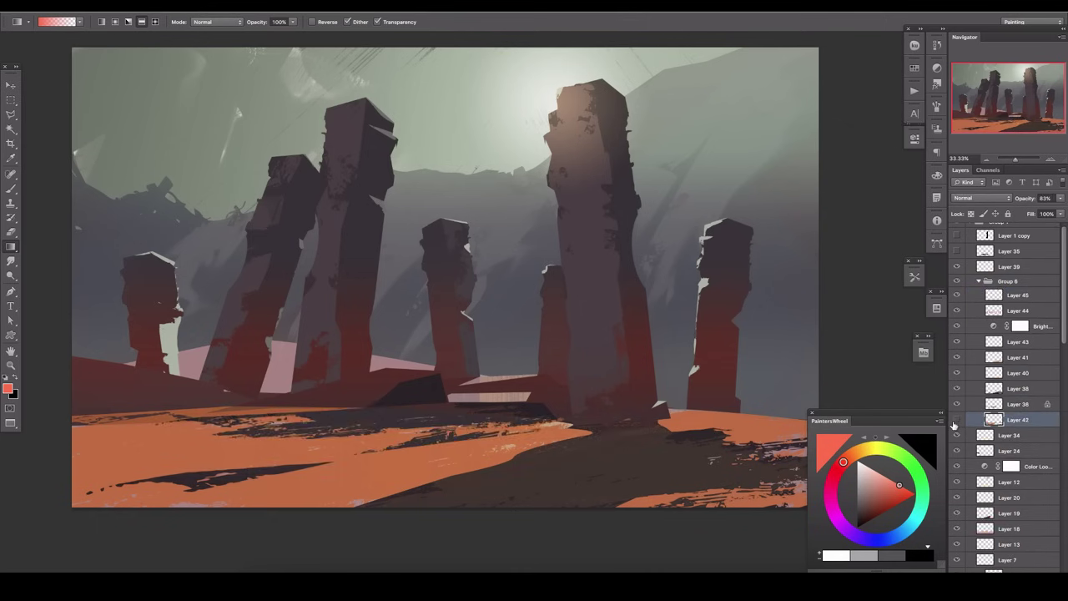
Step: Load the ground strokes as a selection and add Layer 46 at very low opacity
left_click(992, 419, "ctrl")
key("ctrl+shift+alt+n")
key("b")
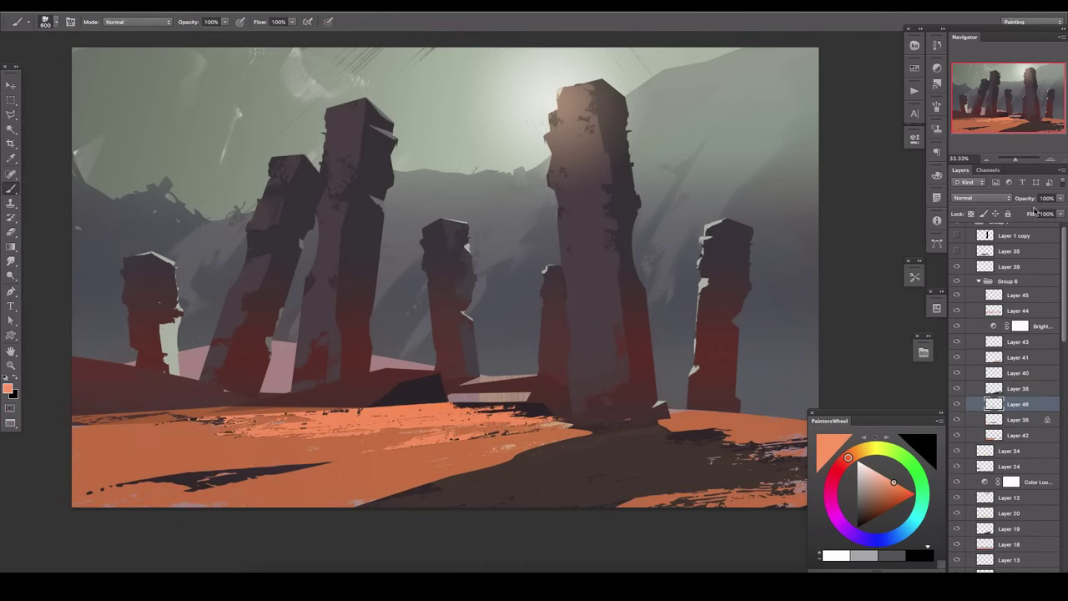
left_click_drag(1060, 197, 1014, 211)
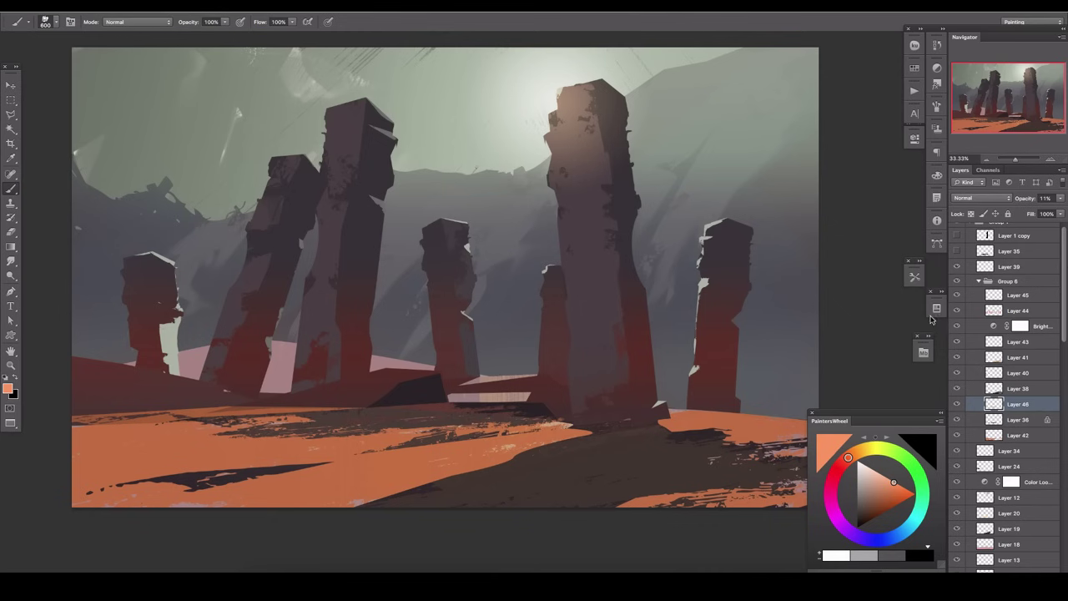
Step: Add Layers 47 and 48 at the top of Group 6, toggling the document screen mode
key("ctrl+shift+alt+n")
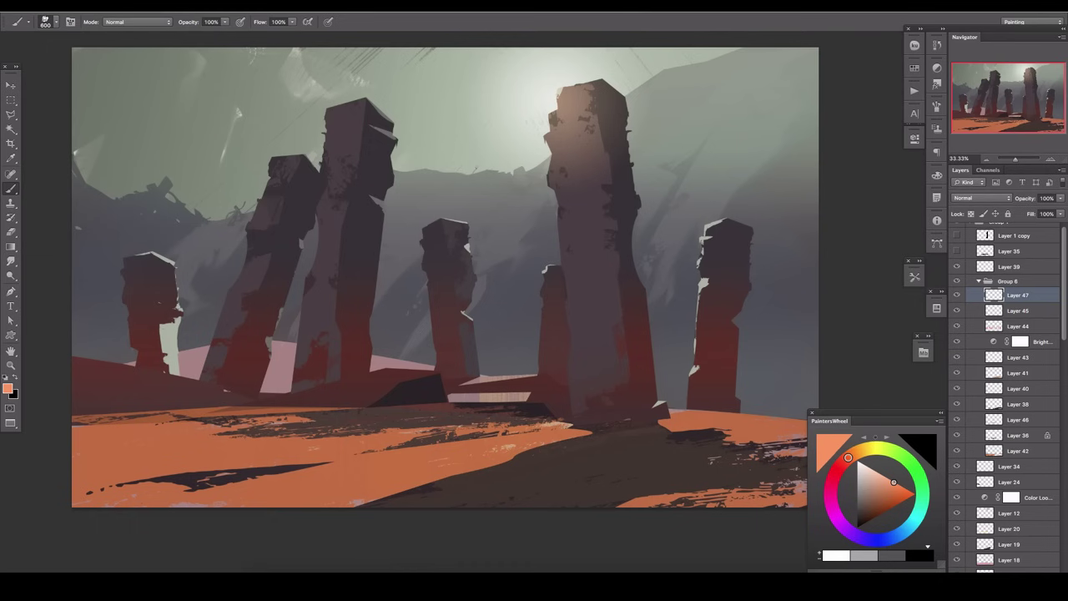
left_click(325, 5)
left_click(429, 250)
key("f")
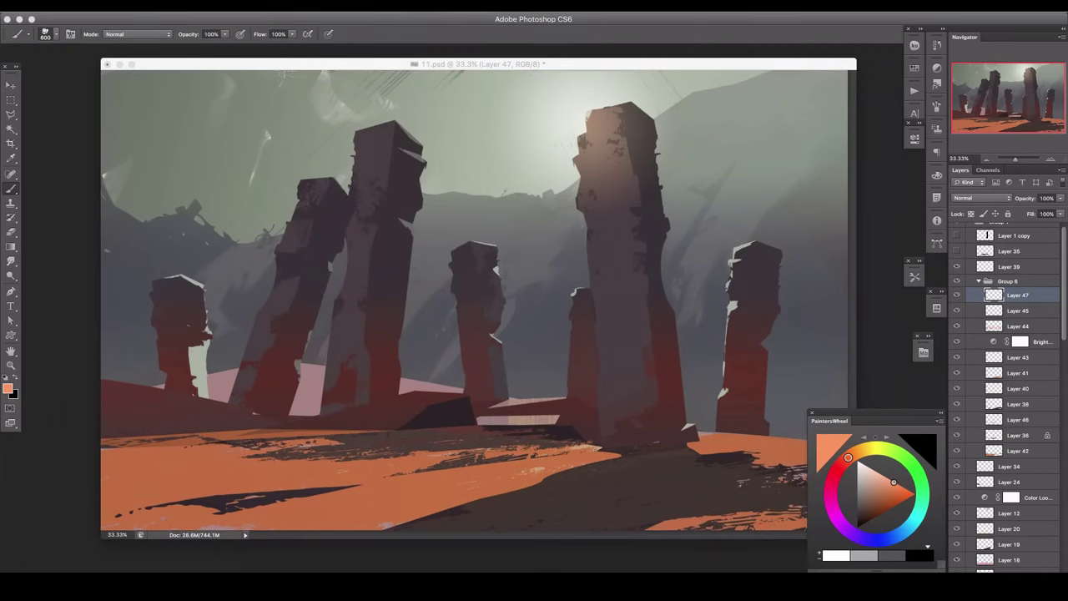
key("f")
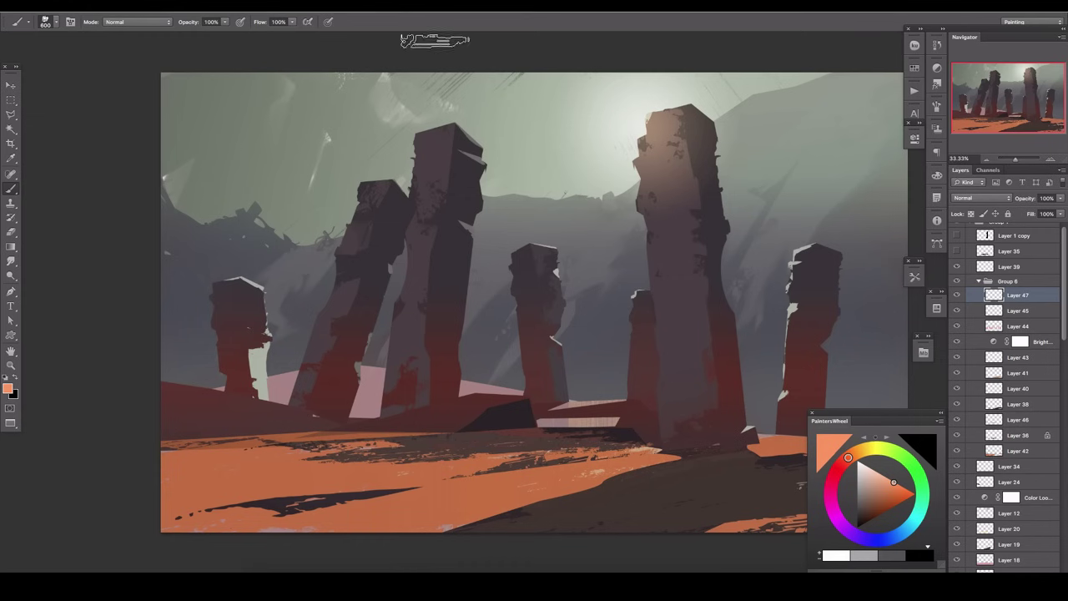
key("ctrl+shift+alt+n")
mouse_move(534, 443)
left_mouse_down()
mouse_move(606, 443)
mouse_move(493, 378)
left_mouse_up()
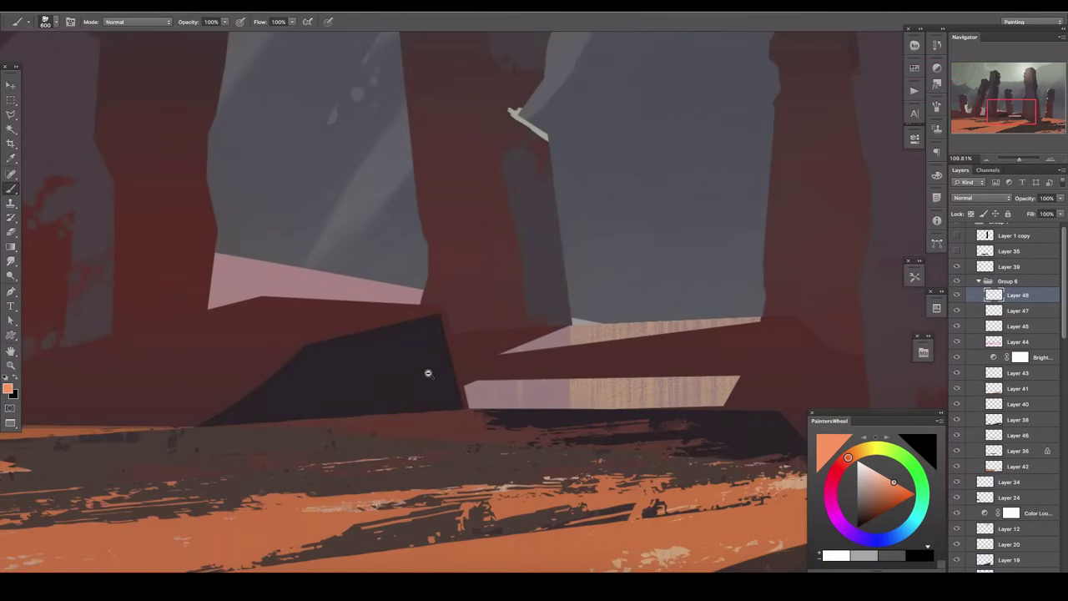
Step: Lasso the fallen slab's top and front faces and fill them with orange
left_click_drag(428, 373, 620, 336)
key("l")
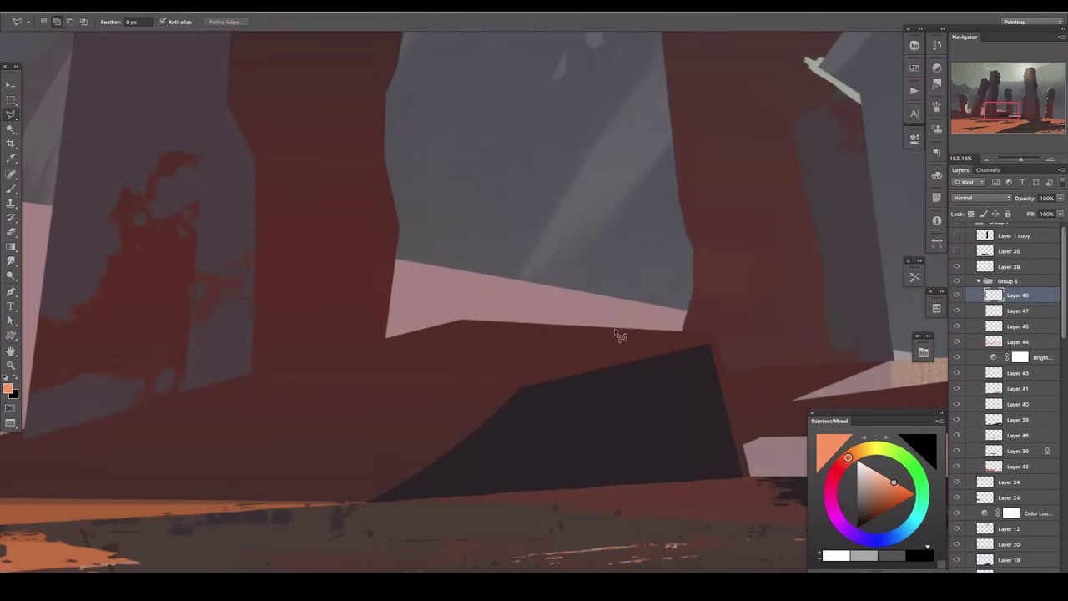
left_click(467, 326)
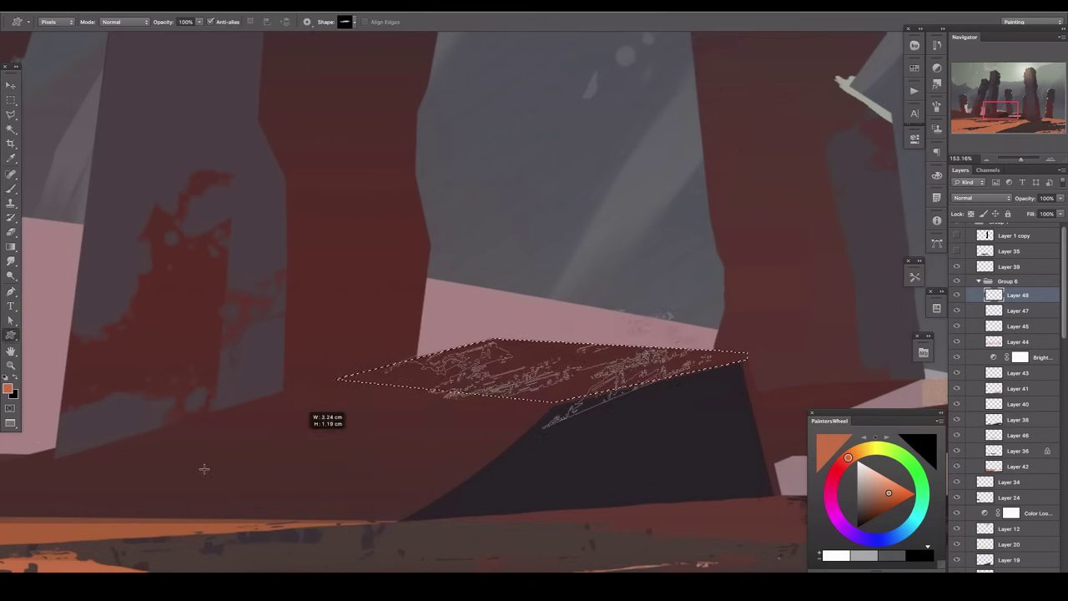
key("alt+BackSpace")
left_click_drag(784, 351, 584, 318)
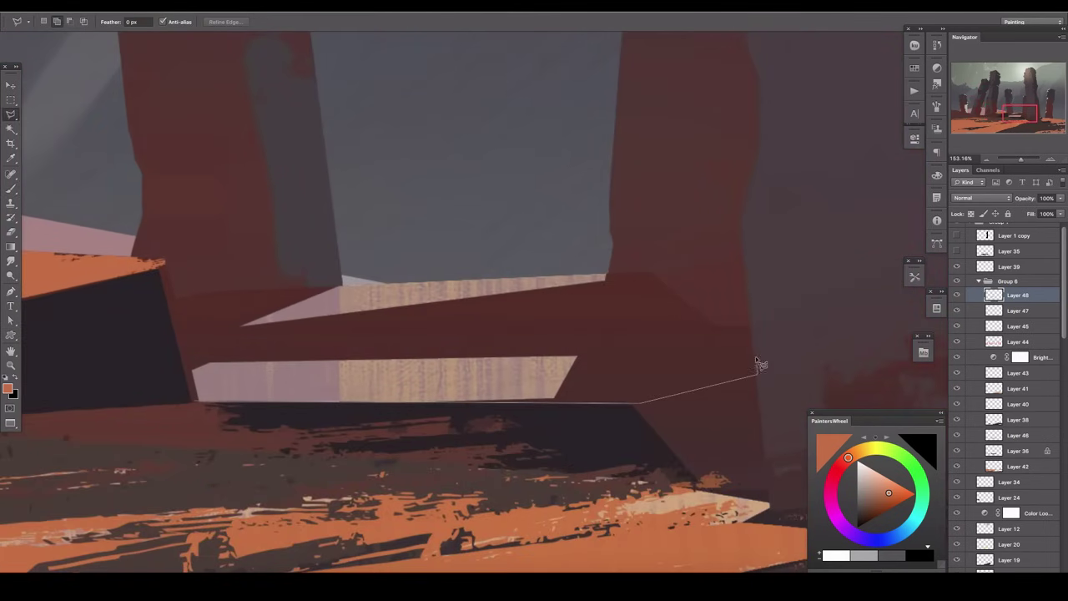
double_click(756, 365)
key("u")
key("alt+BackSpace")
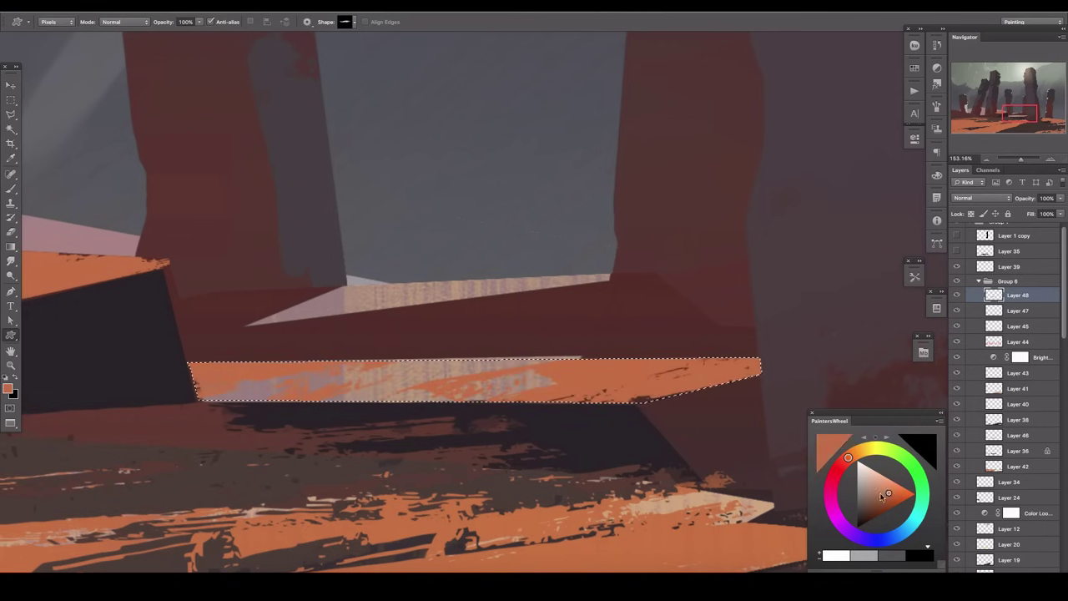
Step: Refill the slab in a lighter orange, deselect, zoom out, and select Layer 46
left_click_drag(883, 496, 883, 476)
key("alt+BackSpace")
key("ctrl+d")
key("l")
mouse_move(611, 241)
left_mouse_down()
mouse_move(643, 245)
mouse_move(520, 186)
left_mouse_up()
left_click_drag(1021, 159, 1016, 159)
scroll(956, 346, "down", 1)
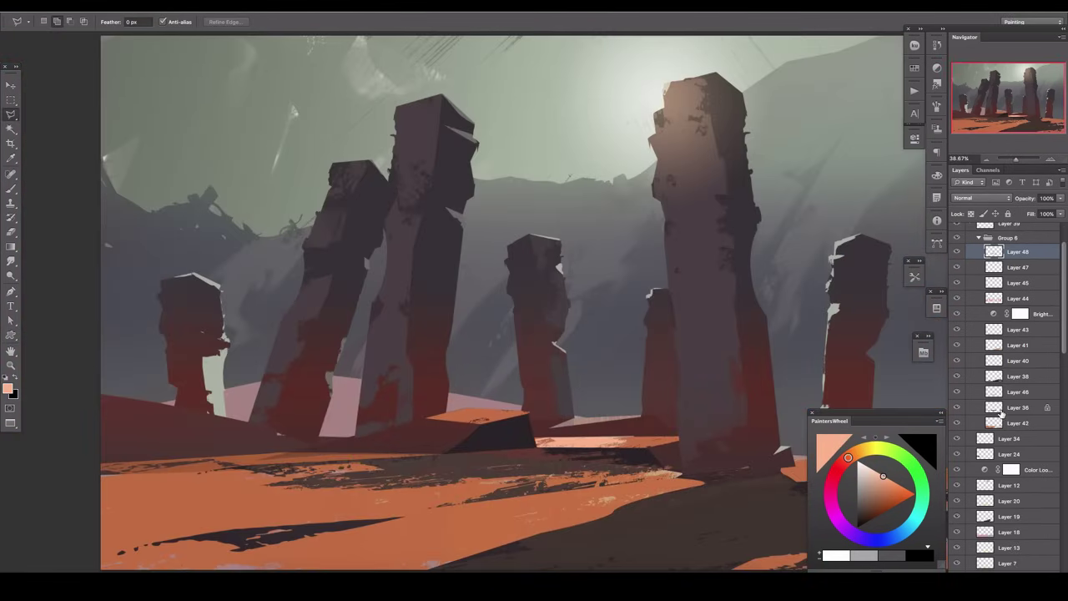
left_click(966, 396)
Step: Fade Layer 46 to 11% and add an Overlay layer for the selected sunlit ground
key("1")
key("1")
left_click(1016, 423)
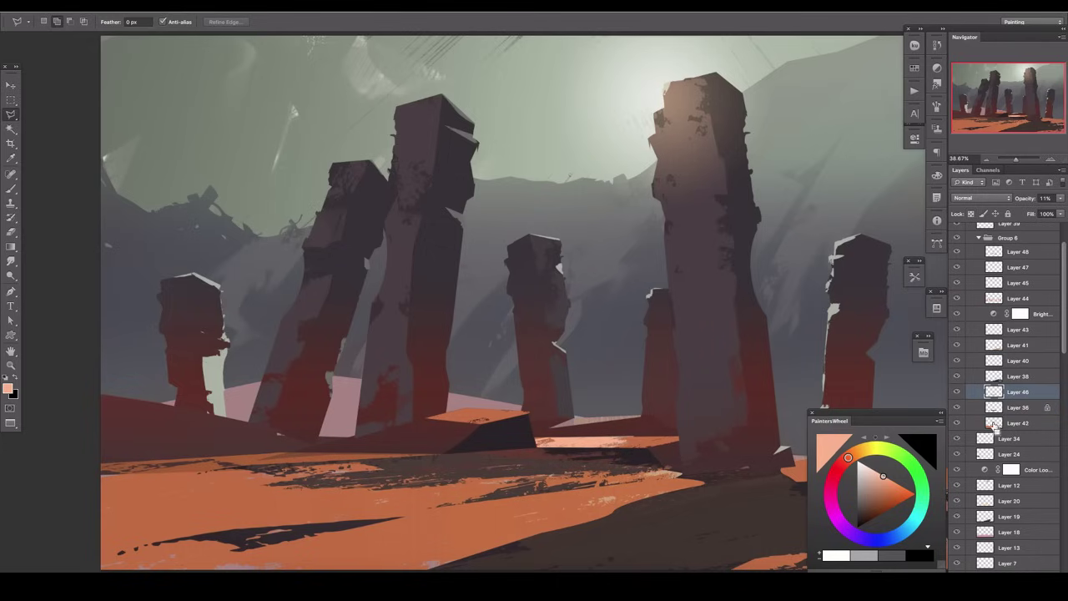
key("ctrl+shift+alt+n")
left_click_drag(580, 438, 626, 296)
left_click(982, 198)
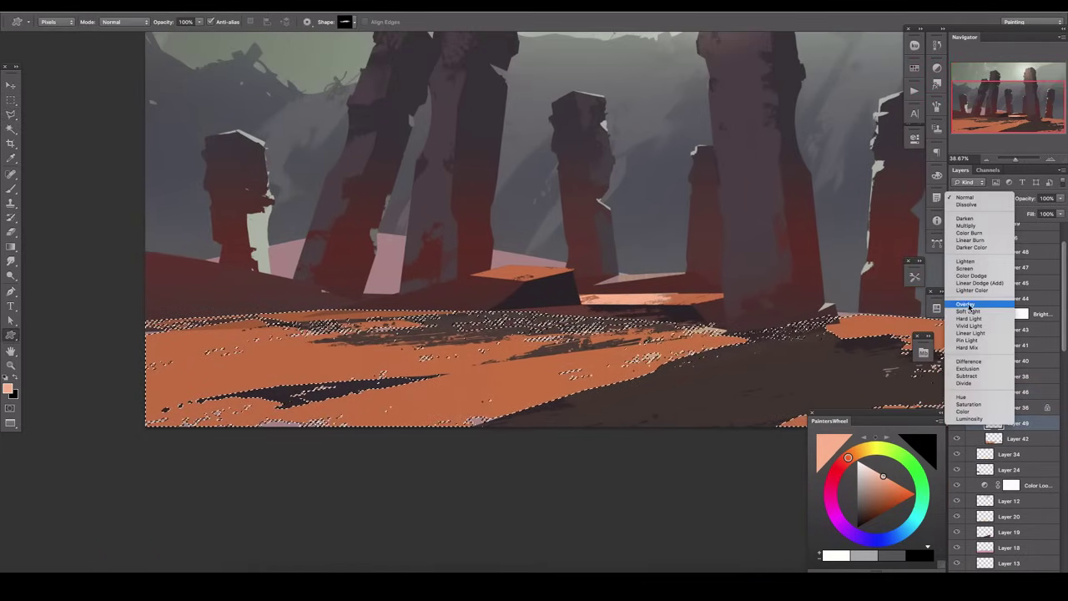
left_click(977, 306)
Step: Brush warm strokes into the sunlit ground, then clear the selection
mouse_move(718, 334)
left_mouse_down()
mouse_move(208, 350)
mouse_move(709, 367)
left_mouse_up()
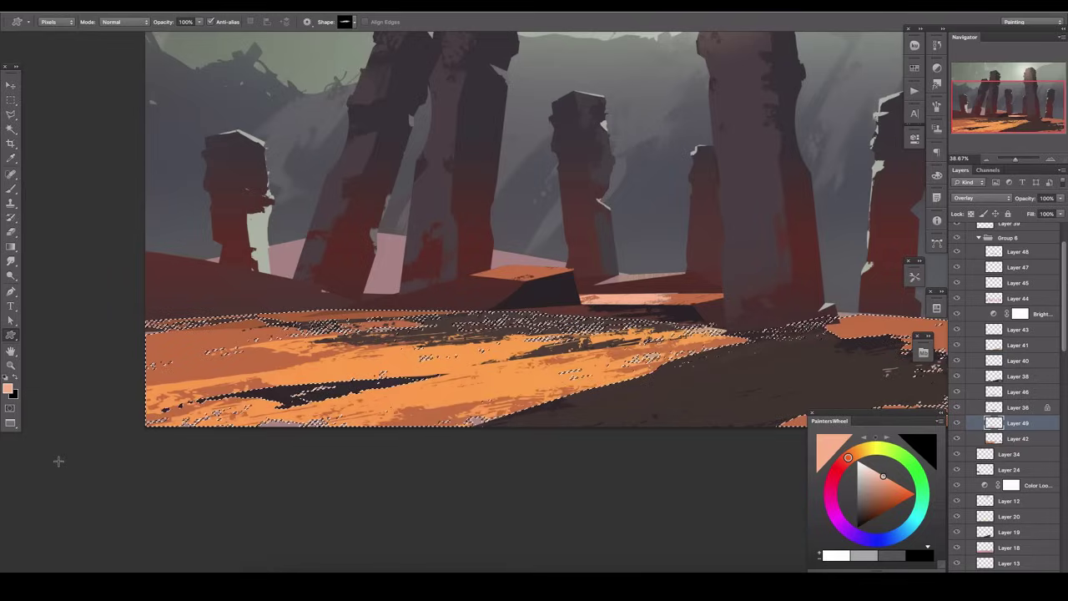
scroll(354, 108, "right", 5)
key("ctrl+d")
scroll(354, 108, "left", 5)
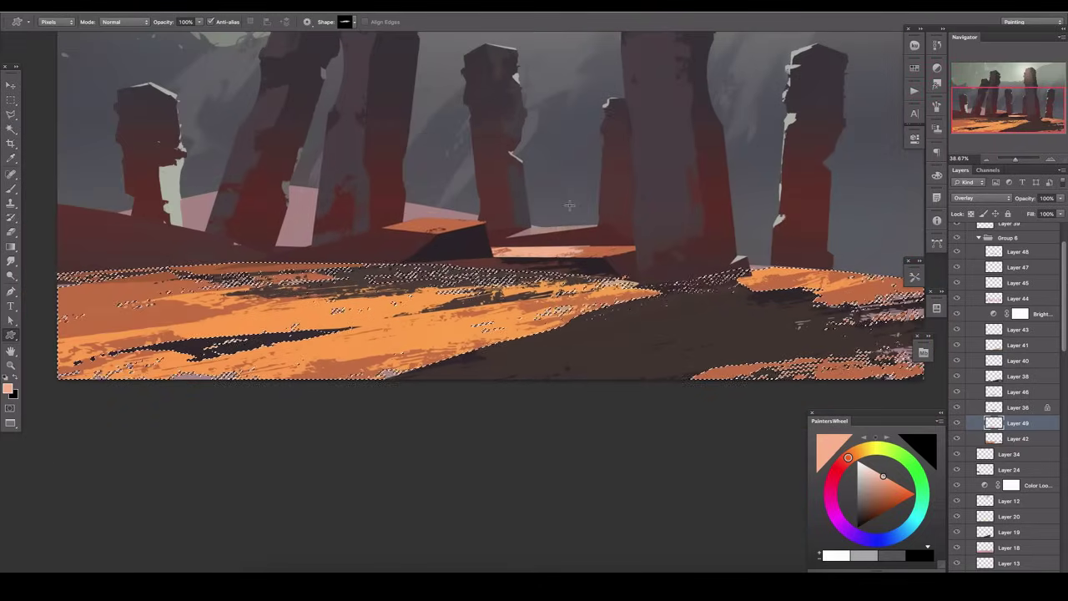
key("Return")
Step: Glaze the Color Range-selected lit ground with sampled orange on an Overlay layer, then add Layer 51
left_click(239, 112)
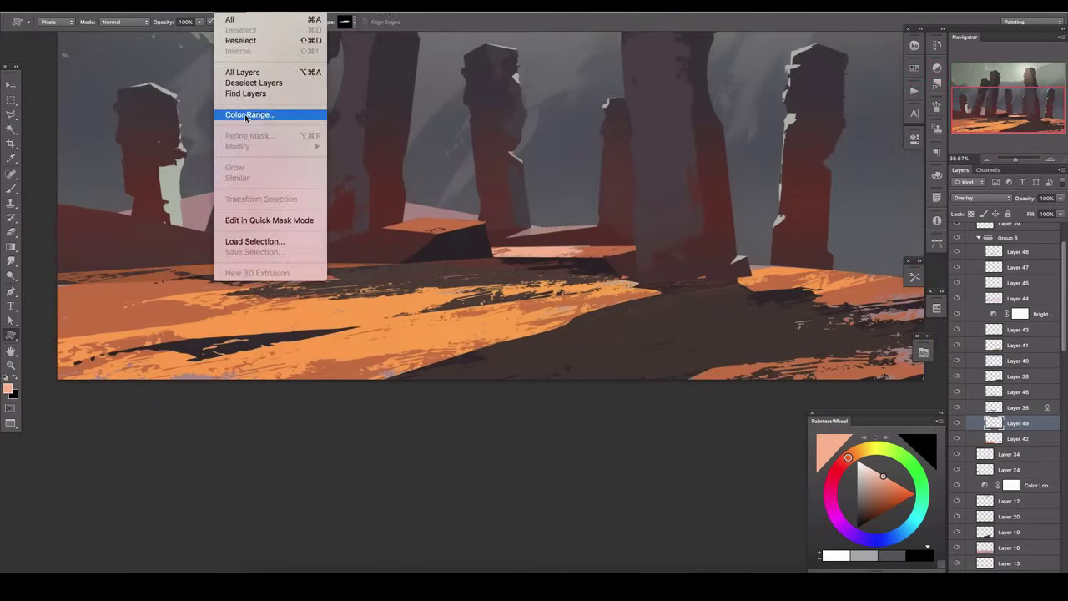
left_click(203, 253)
left_click(982, 198)
left_click(965, 304)
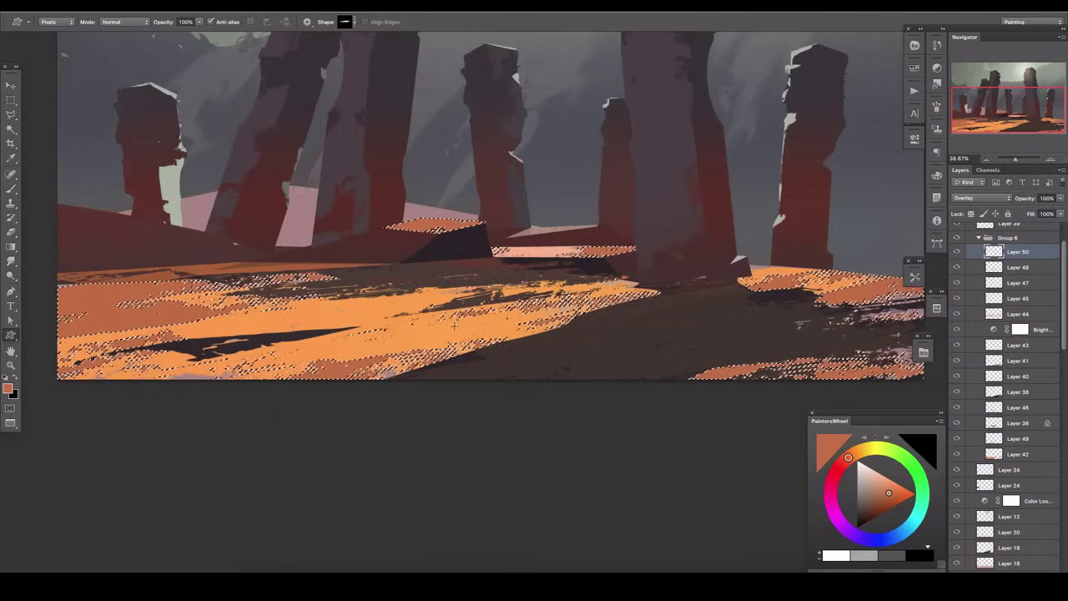
left_click(435, 339, "alt")
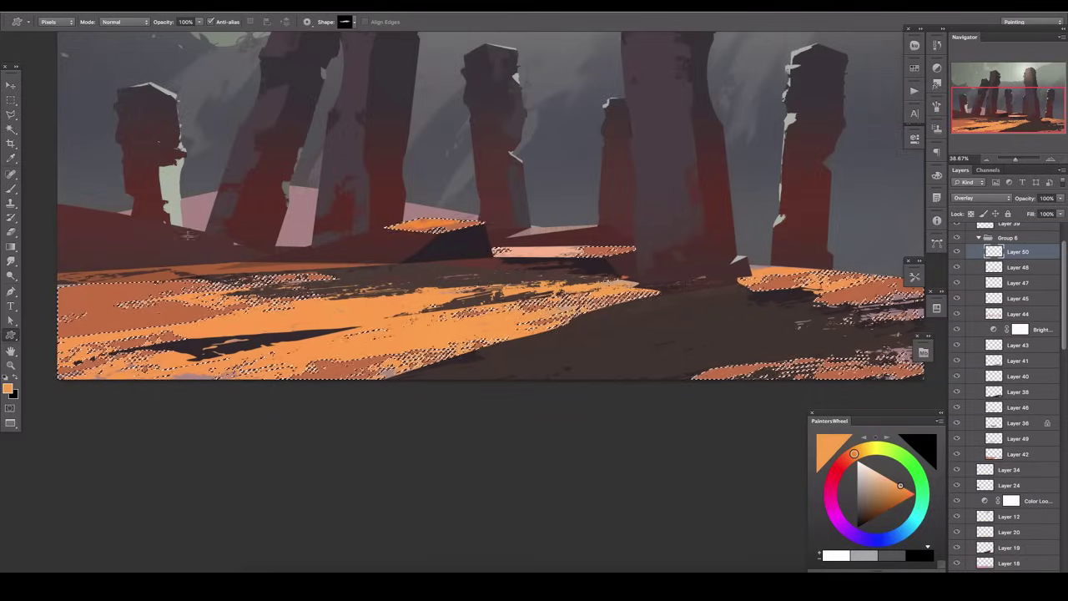
key("ctrl+h")
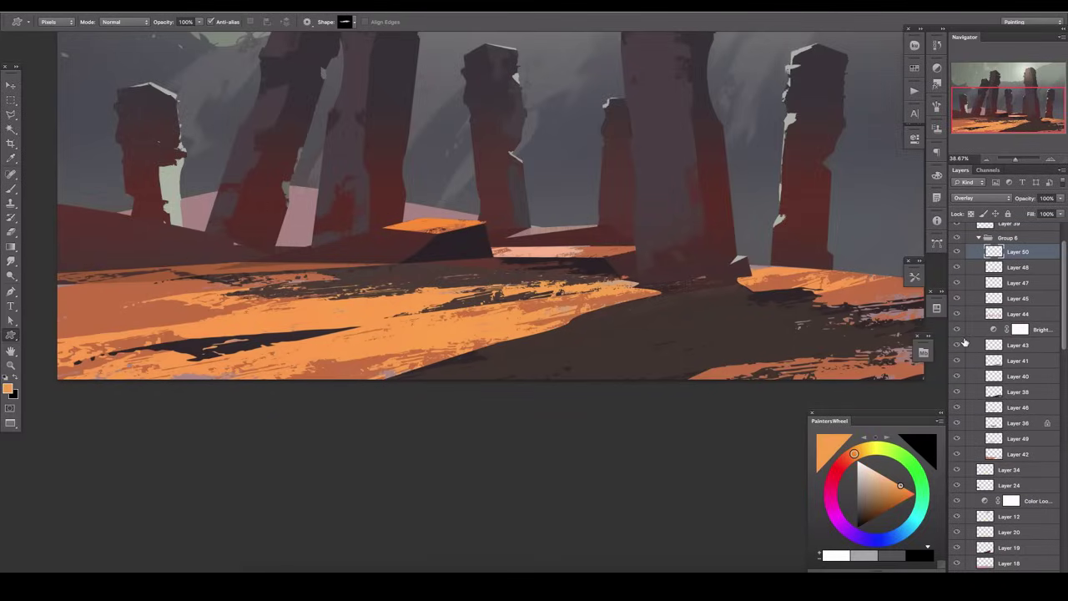
key("ctrl+shift+alt+n")
key("ctrl+alt+shift+c")
Step: Fill the Color Range-selected shadowed ground with dark blue-violet on new Layer 52
left_click(680, 317)
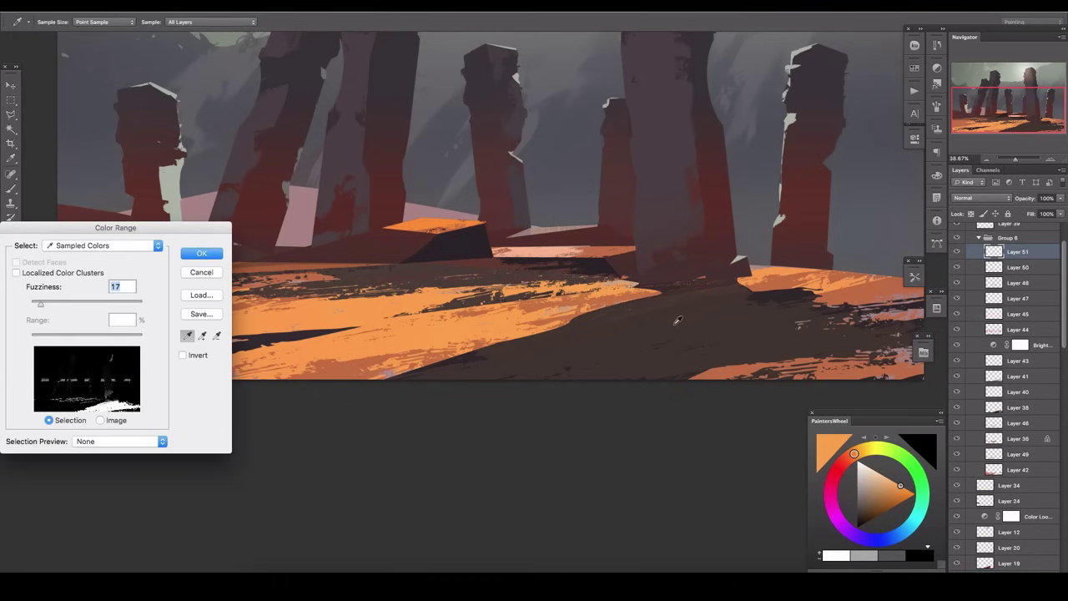
key("Return")
key("ctrl+shift+alt+n")
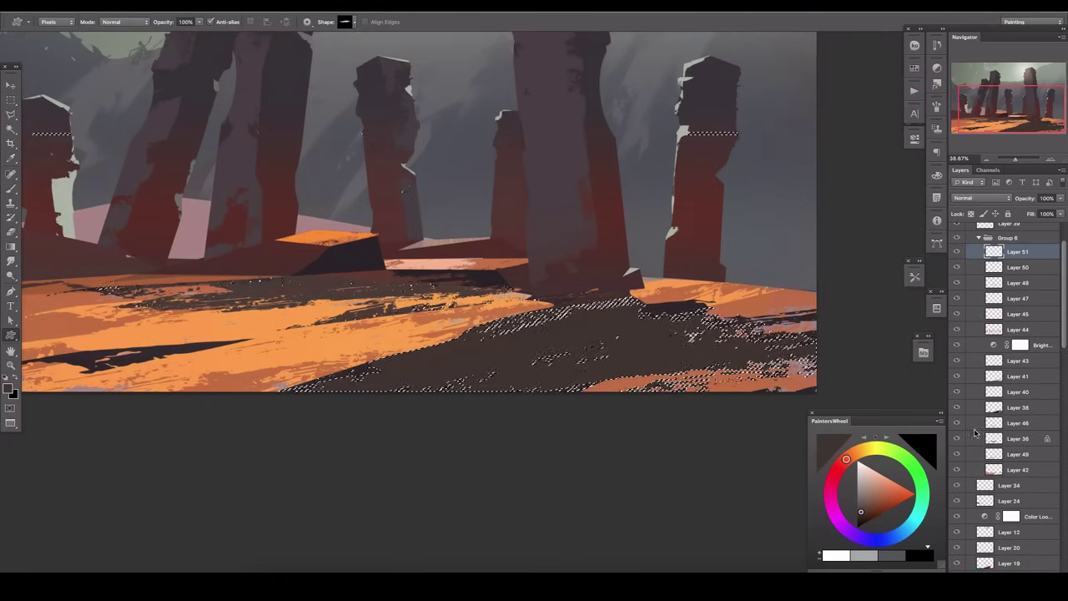
left_click(867, 539)
left_click(860, 511)
key("alt+BackSpace")
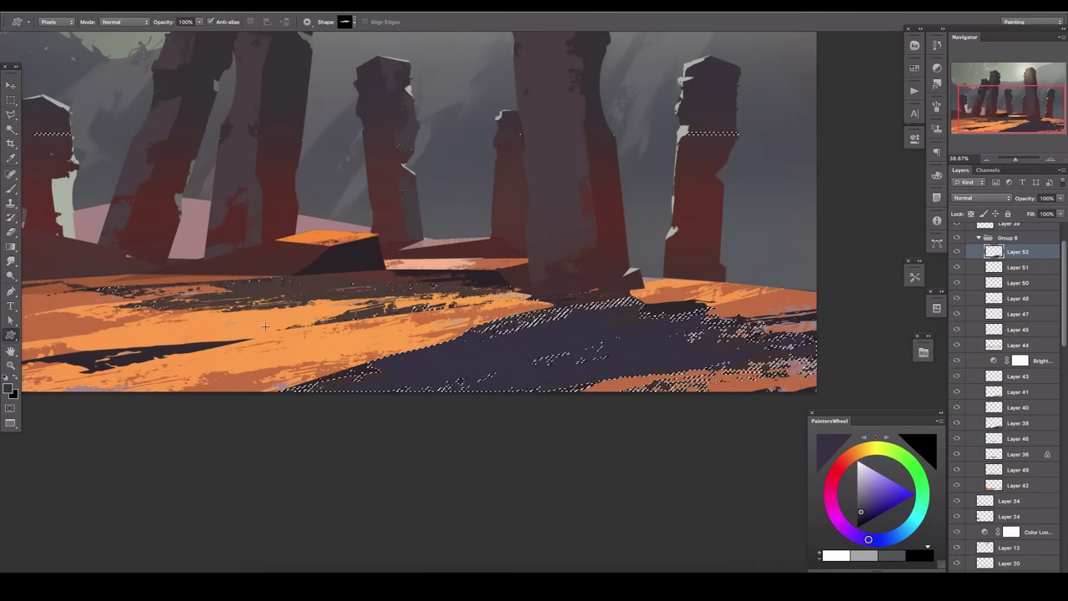
key("ctrl+d")
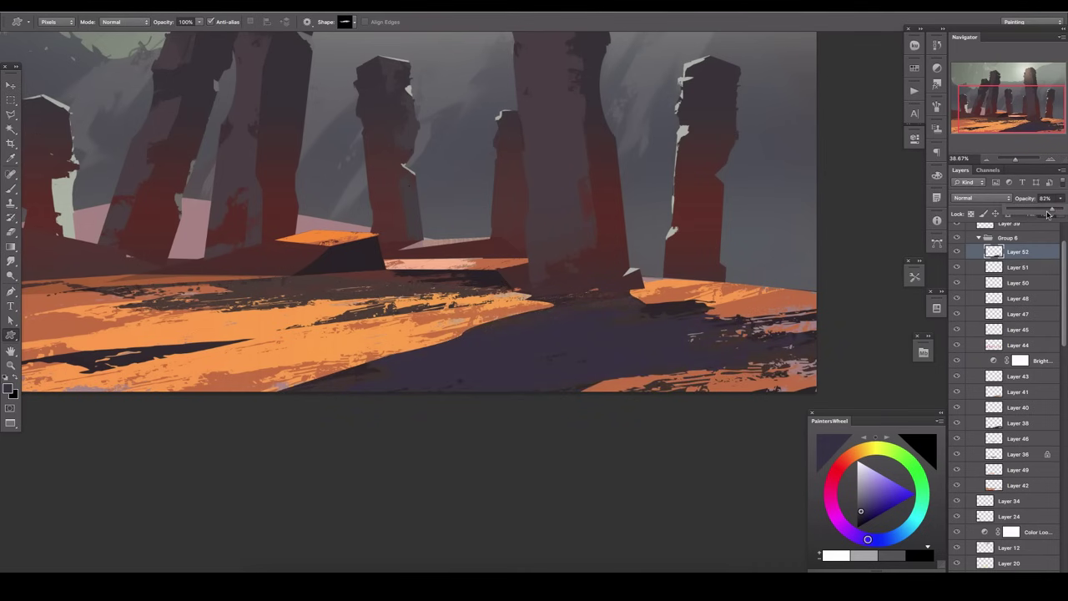
Step: Add an orange Overlay layer at about half opacity, then a fresh layer with default colours
key("ctrl+shift+alt+n")
key("b")
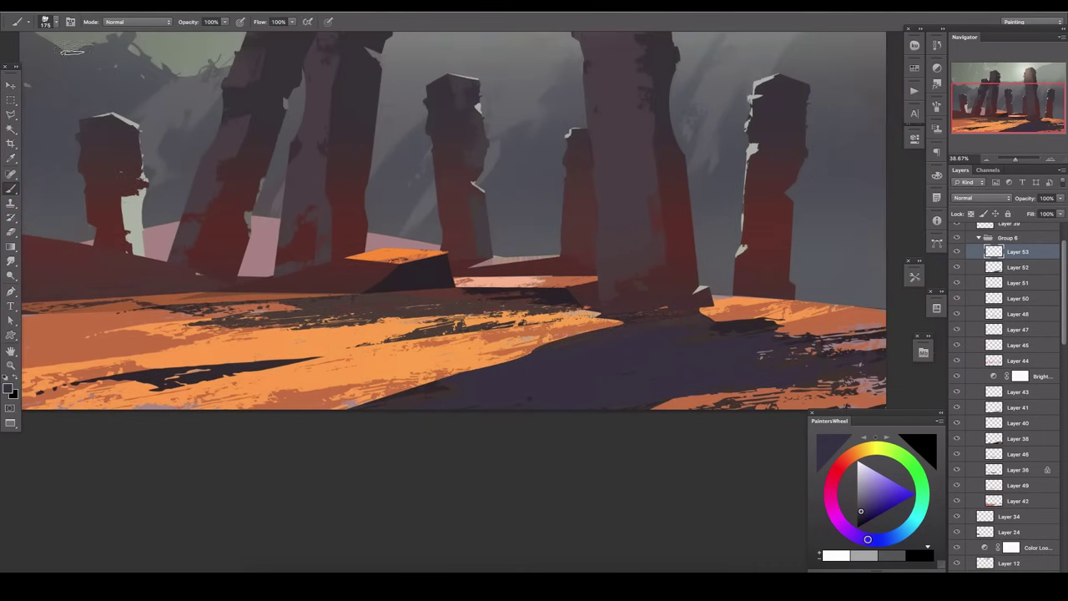
left_click(981, 198)
left_click(972, 305)
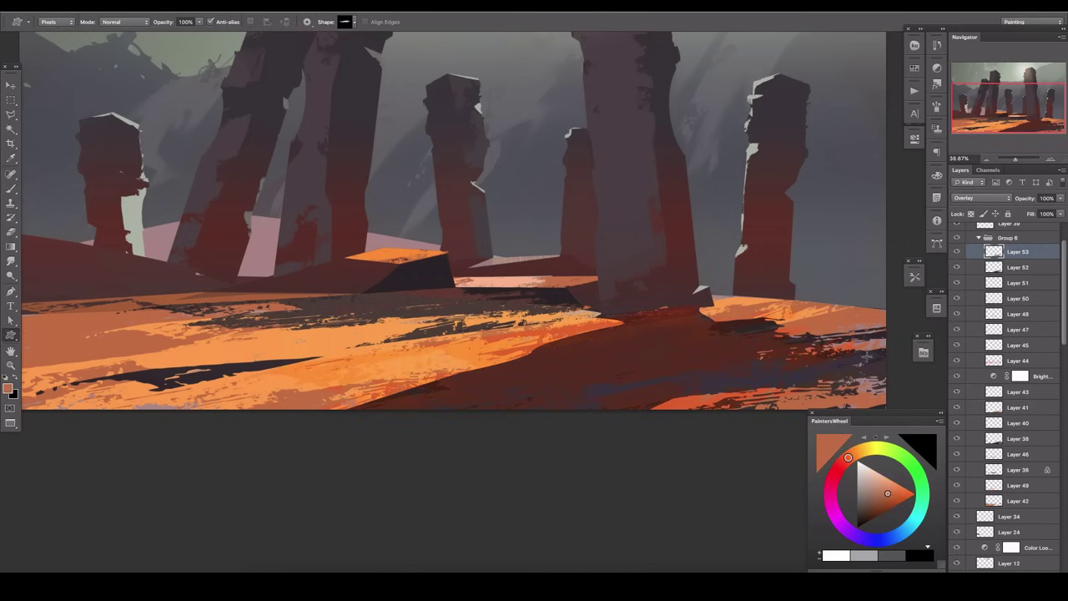
left_click(1059, 198)
left_click_drag(1056, 209, 1031, 216)
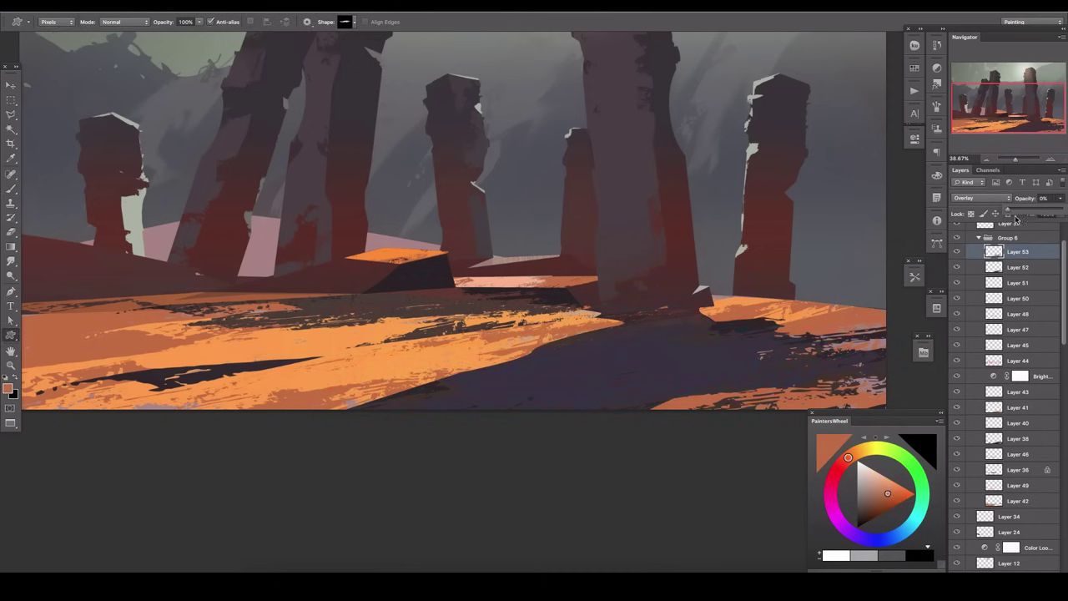
key("ctrl+shift+alt+n")
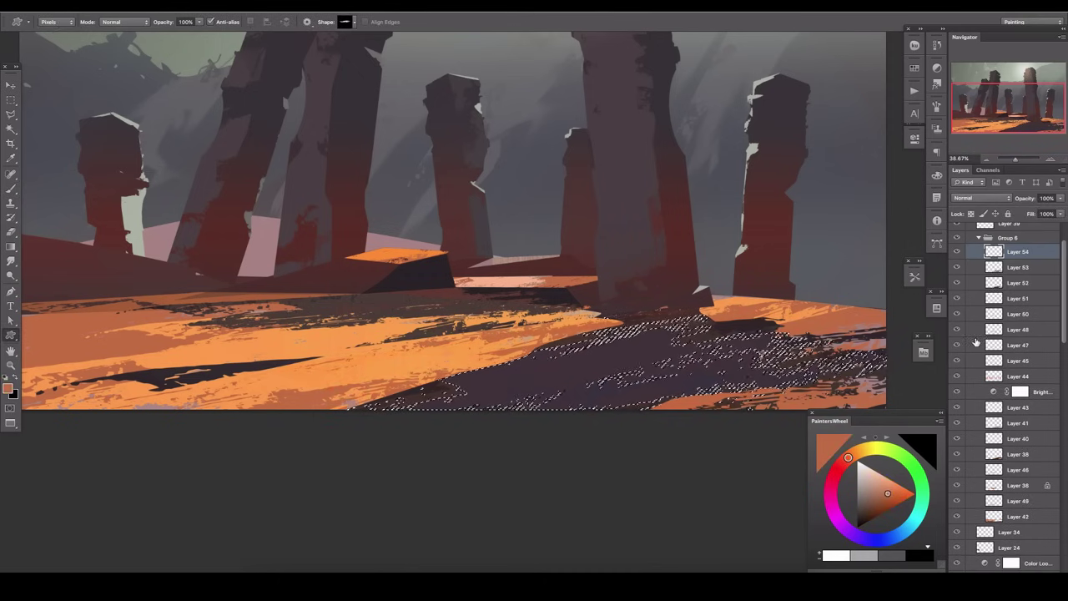
key("d")
key("g")
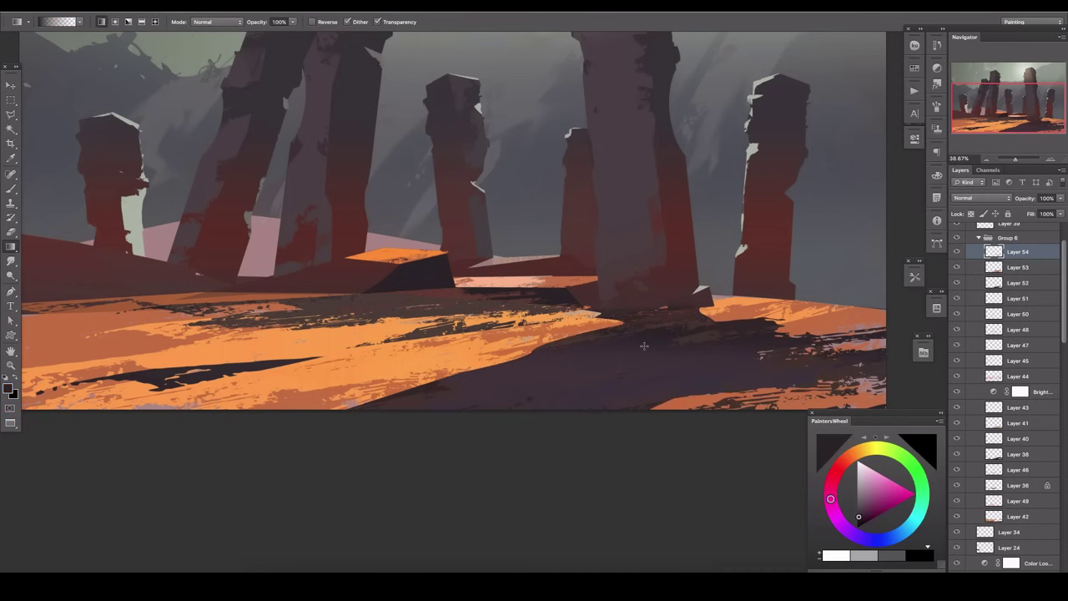
Step: Drop the shadow selection and select the pink patches by colour range
key("ctrl+h")
left_click(225, 5)
left_click(250, 117)
key("Return")
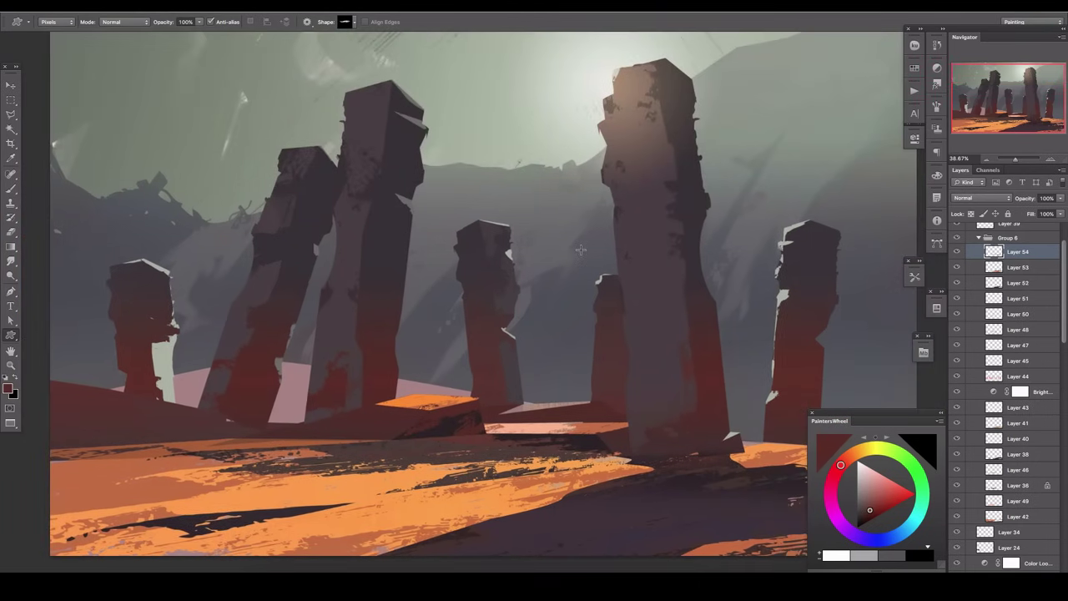
left_click_drag(1062, 283, 1060, 518)
Step: Select Layer 4 and check the pink shapes layer by toggling its visibility
left_click(972, 339)
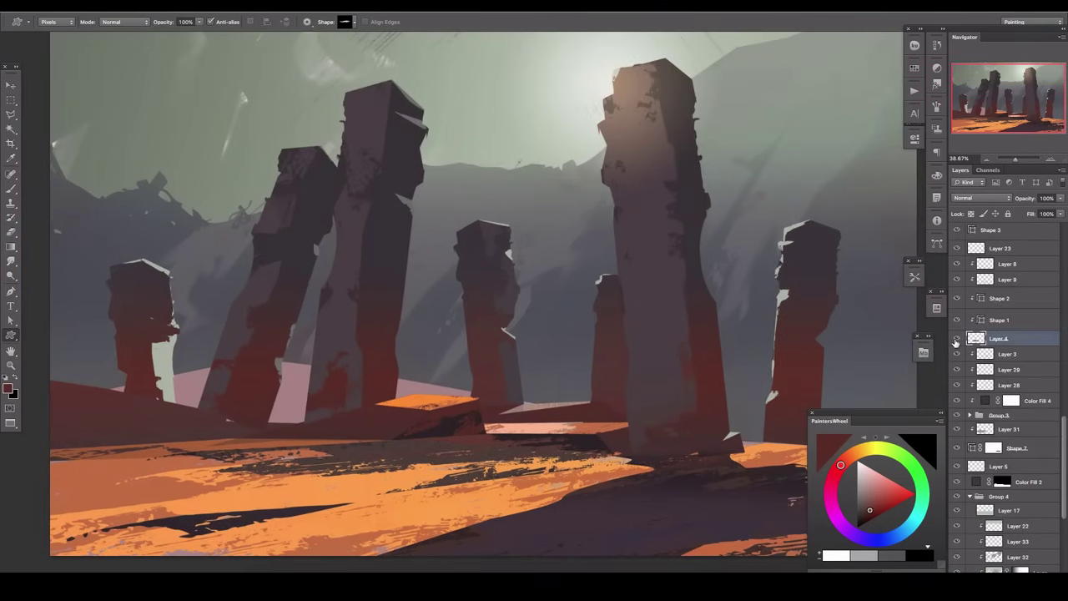
scroll(1007, 427, "down", 1)
scroll(1064, 468, "down", 3)
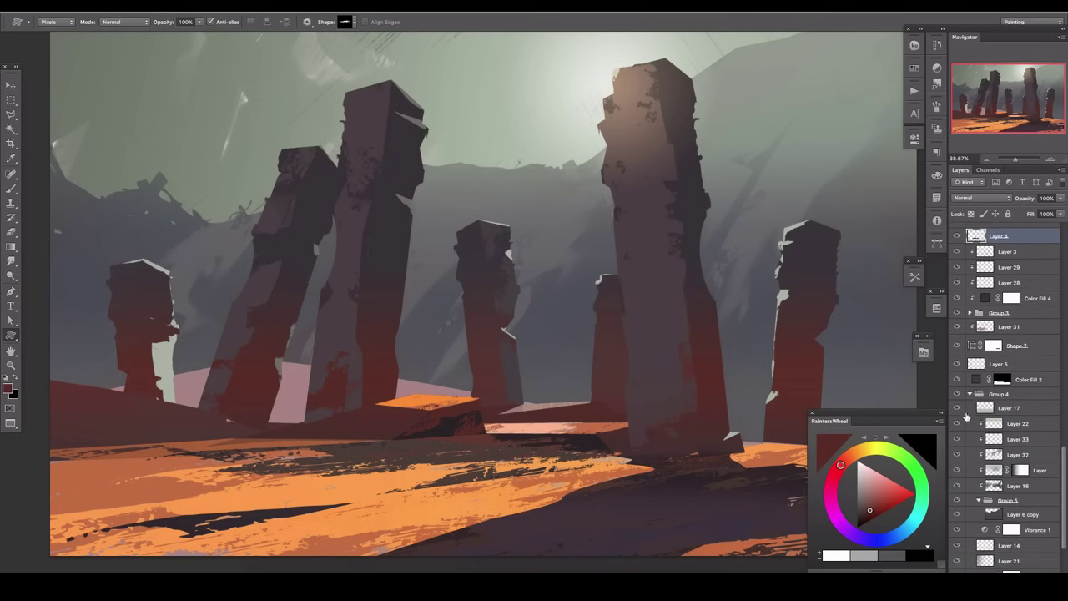
left_click(955, 346)
Step: Add a new layer above Layer 31 and paint orange texture over the pink patches
left_click(1035, 347)
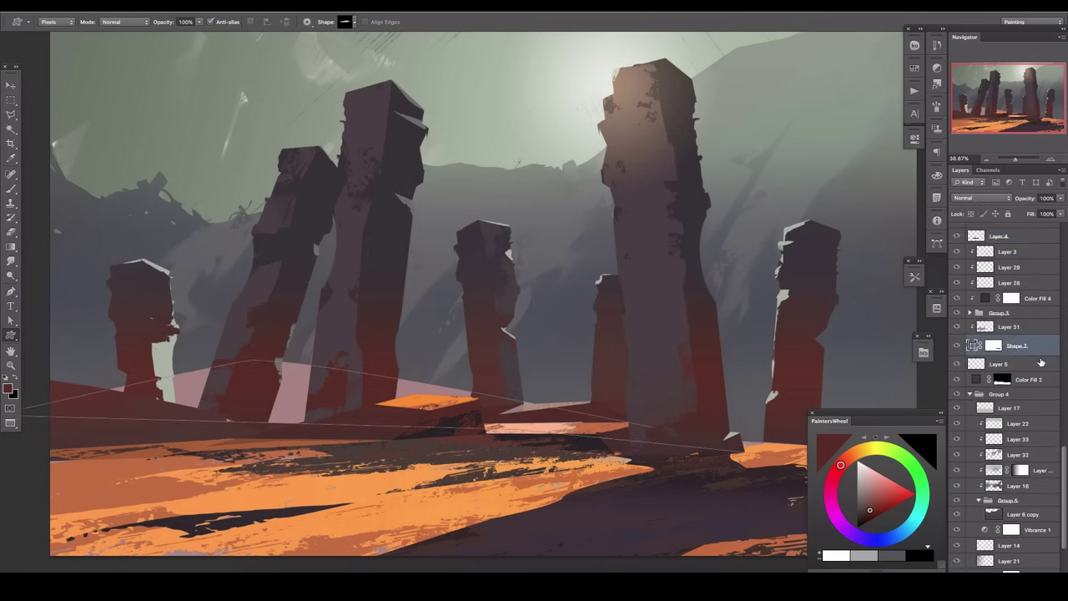
key("ctrl+shift+n")
left_click_drag(359, 538, 526, 508)
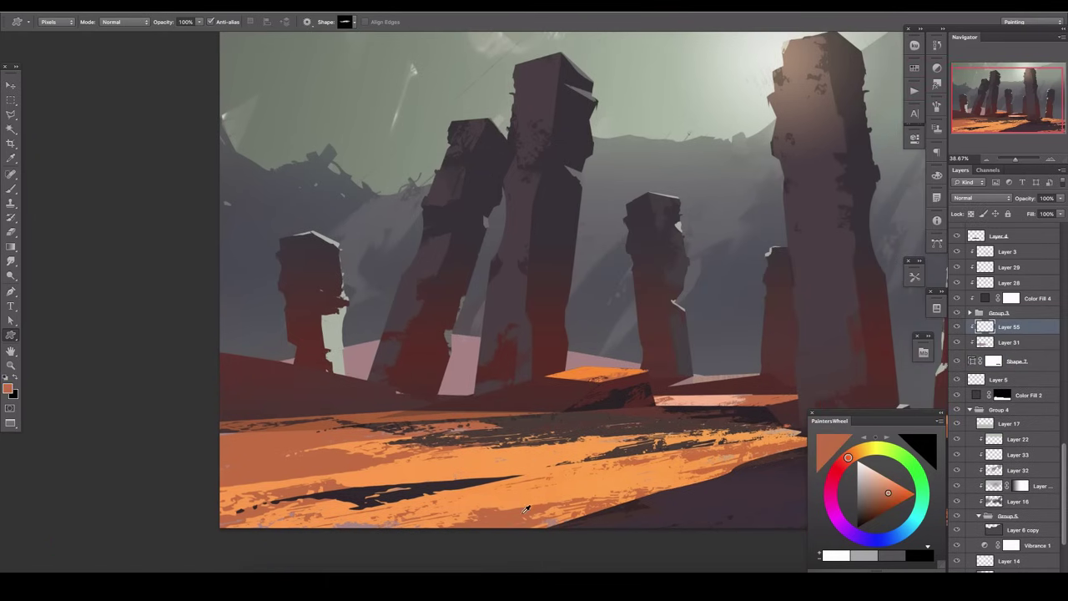
left_click_drag(350, 363, 471, 359)
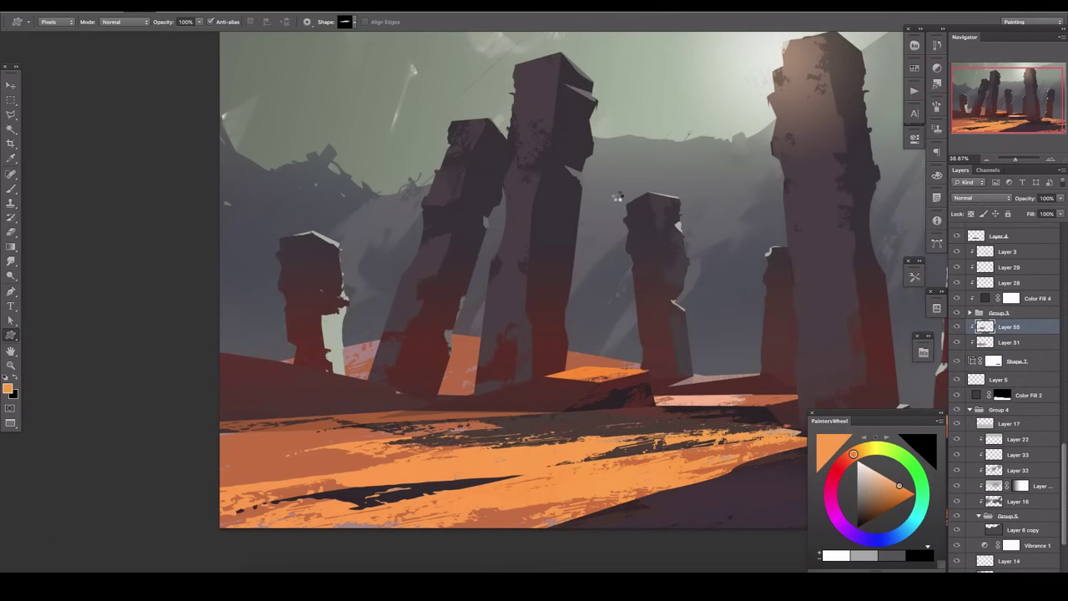
Step: Flip the painting horizontally and set the orange patch layer to 60% opacity
key("ctrl+shift+h")
key("Tab")
key("Tab")
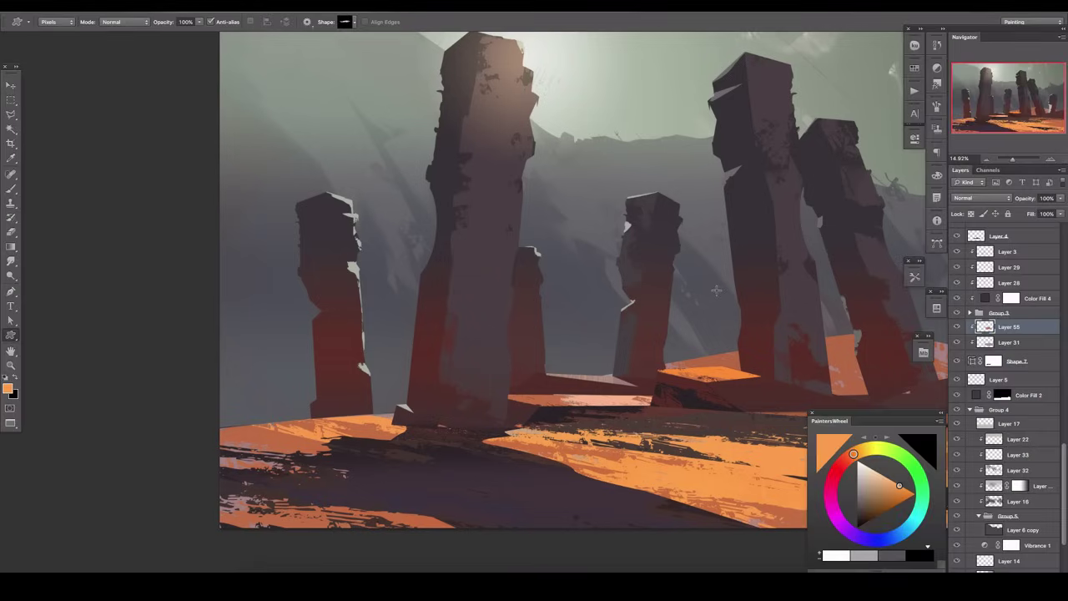
mouse_move(810, 458)
left_mouse_down()
mouse_move(610, 437)
mouse_move(333, 388)
mouse_move(373, 363)
left_mouse_up()
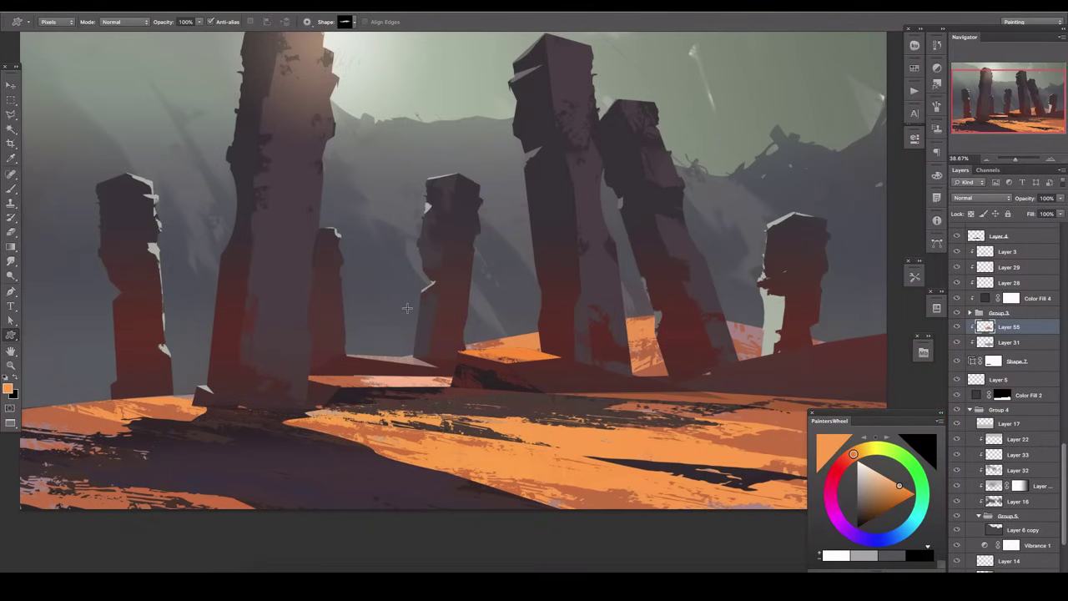
left_click_drag(406, 307, 379, 283)
key("6")
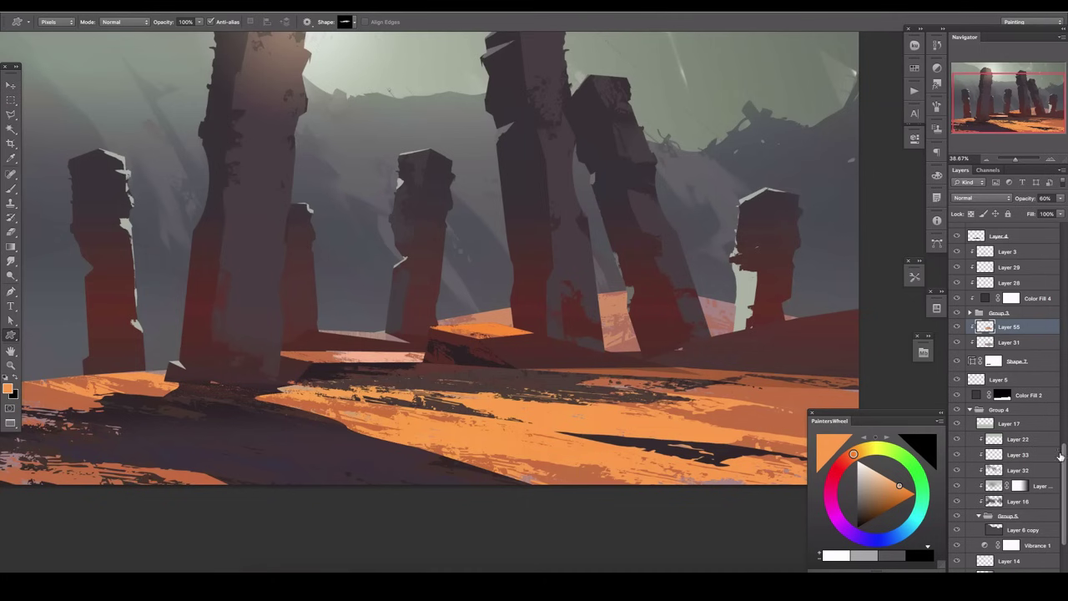
Step: Select Layer 17 and bring up the adjustment layer choices
scroll(1060, 453, "down", 3)
left_click(1009, 372)
left_click(1007, 571)
Step: Add a Hue/Saturation adjustment, hide it to compare, then delete it from Group 4
left_click(1013, 476)
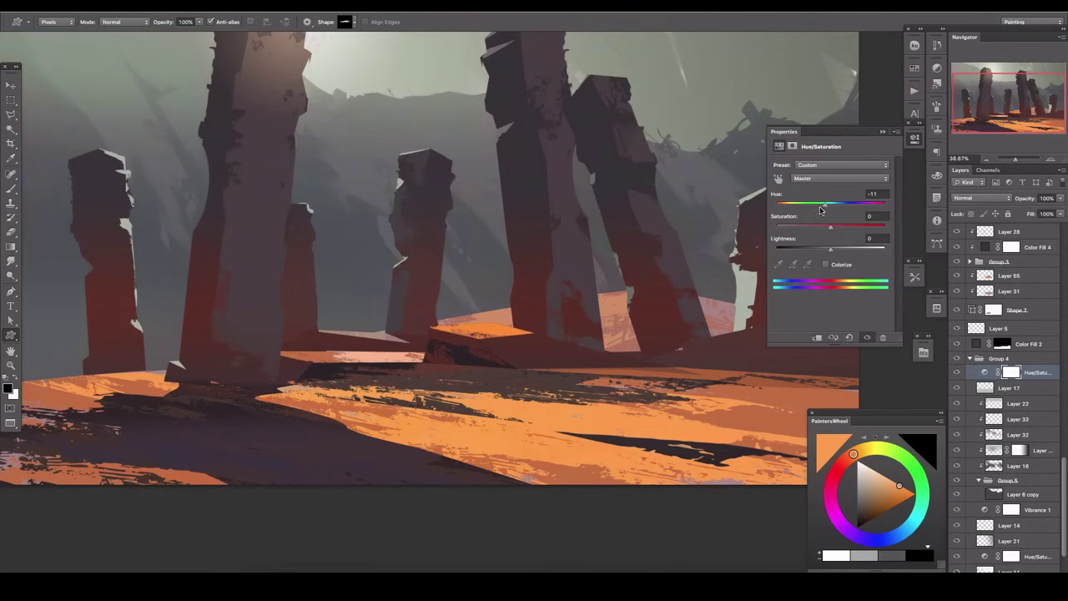
scroll(810, 208, "down", 3)
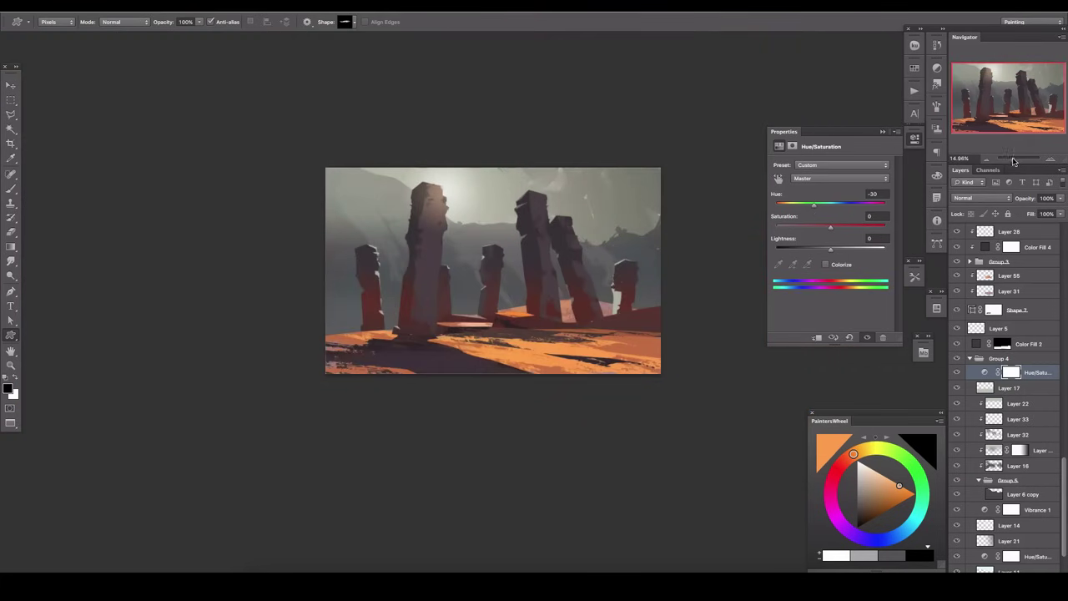
left_click(955, 376)
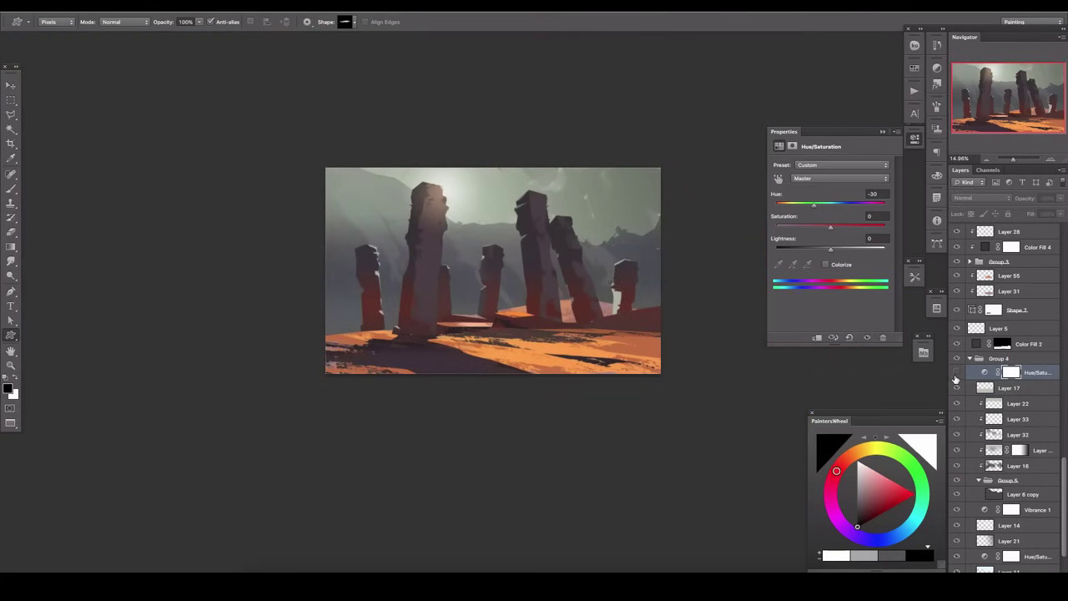
key("Delete")
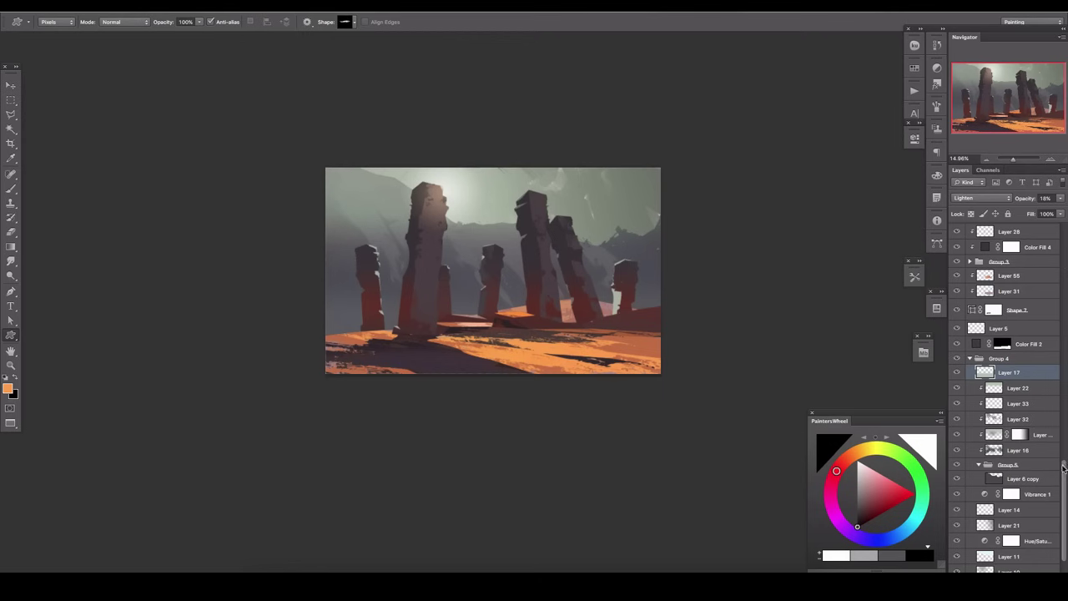
key("v")
scroll(423, 203, "up", 2)
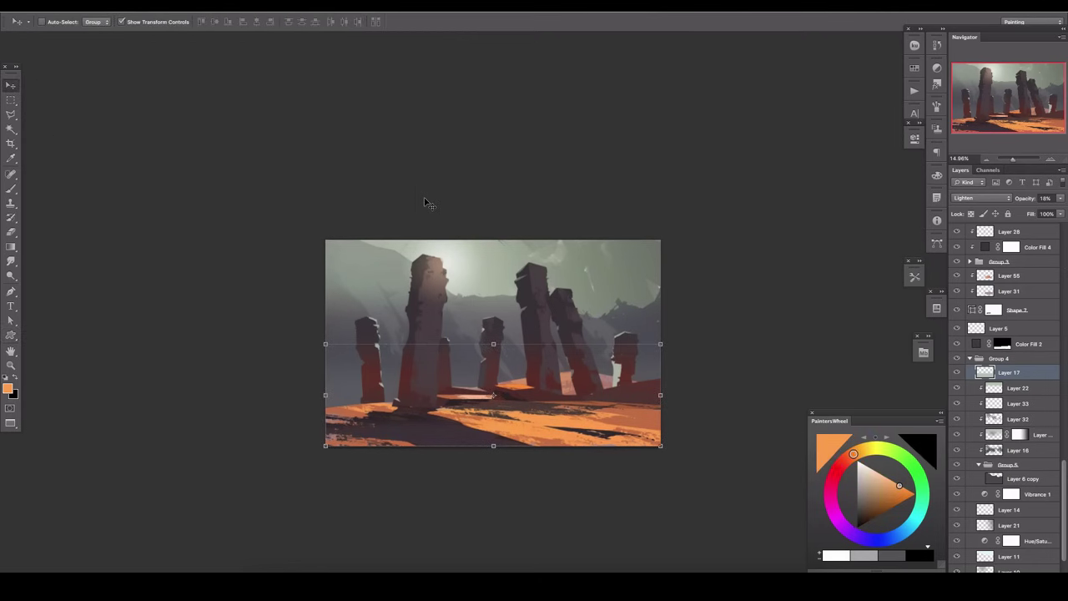
Step: Switch to the Brush and choose a different brush preset
key("b")
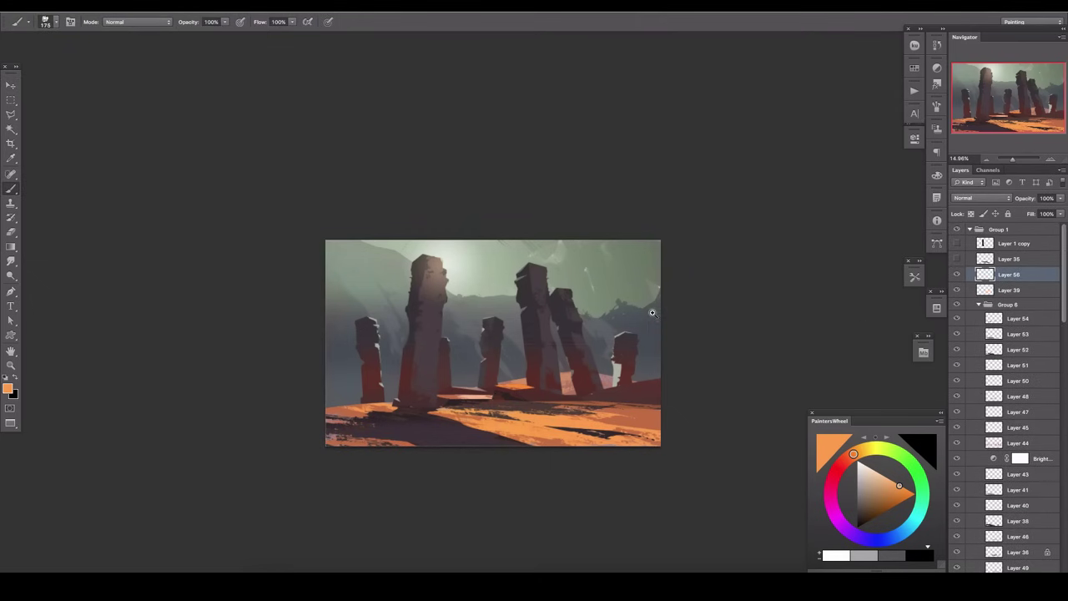
scroll(650, 310, "up", 5)
left_click(46, 22)
scroll(125, 250, "down", 5)
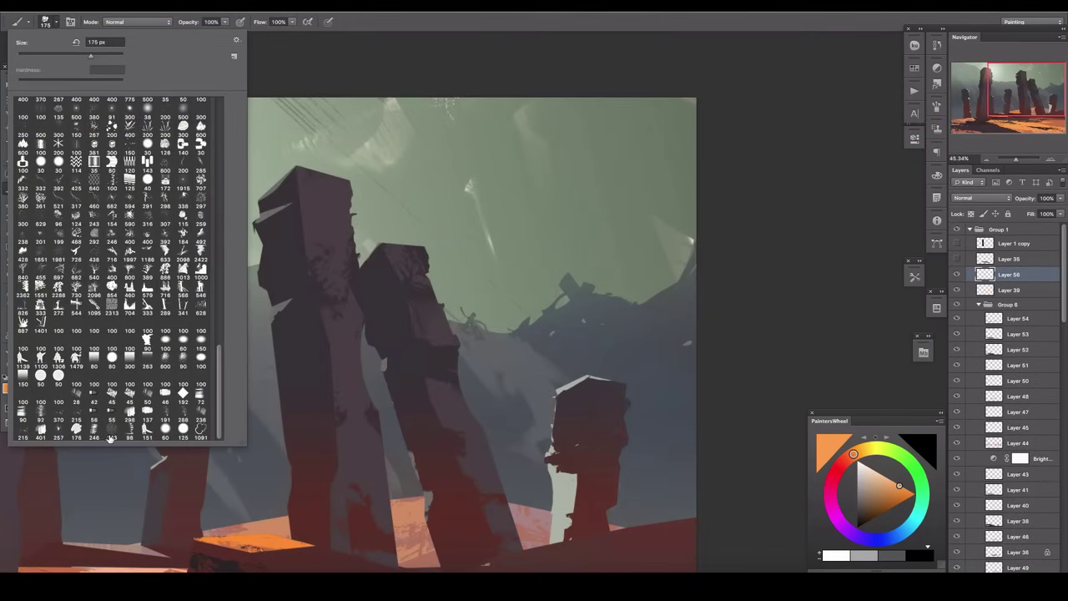
double_click(125, 250)
Step: Haze the right mountain and cover the dark ridge with sampled sky green-grey, brush size 125
left_click(630, 240, "alt")
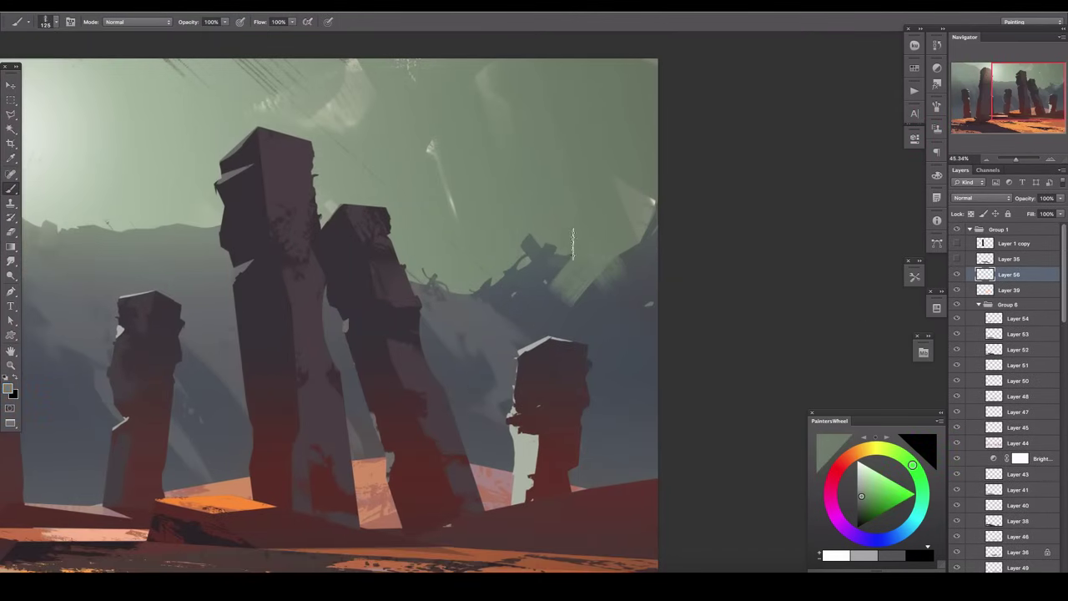
left_click_drag(584, 267, 574, 313)
left_click(527, 228, "alt")
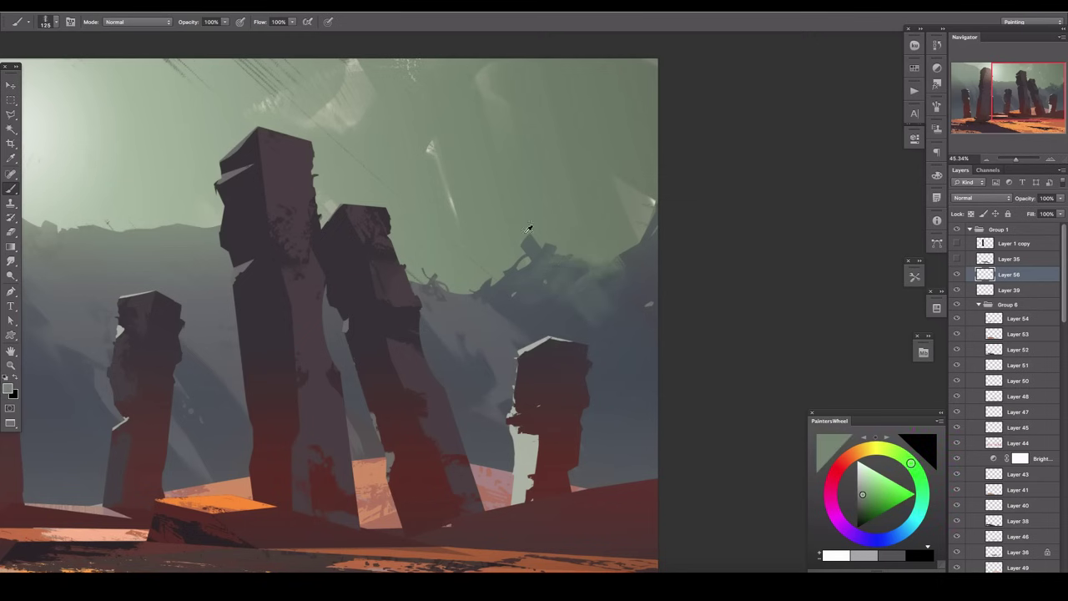
mouse_move(534, 259)
left_mouse_down()
mouse_move(494, 292)
mouse_move(496, 317)
left_mouse_up()
key("bracketright")
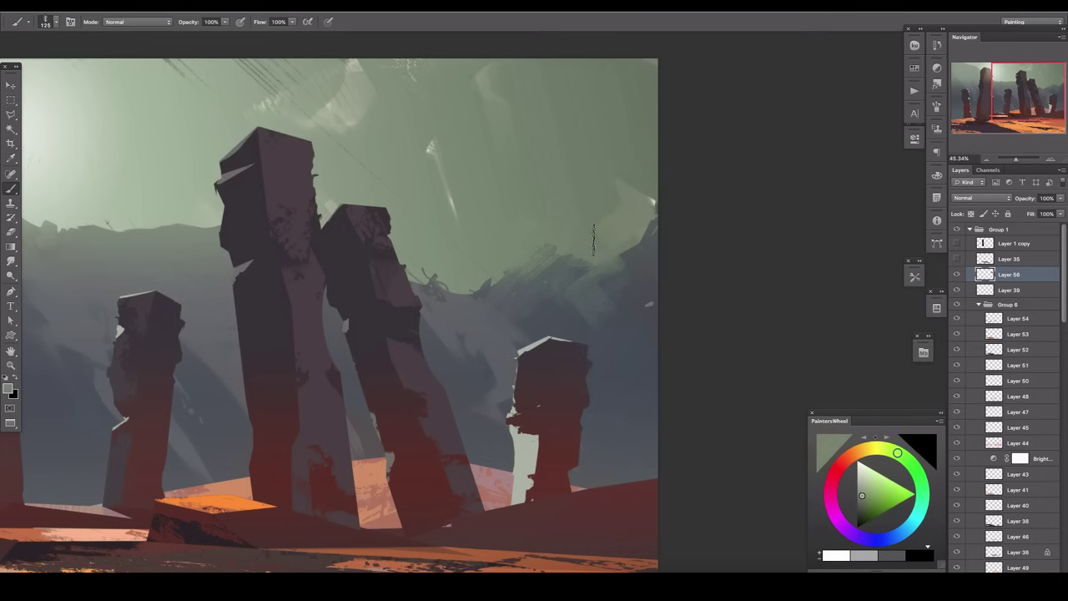
scroll(601, 204, "down", 5)
scroll(601, 204, "left", 5)
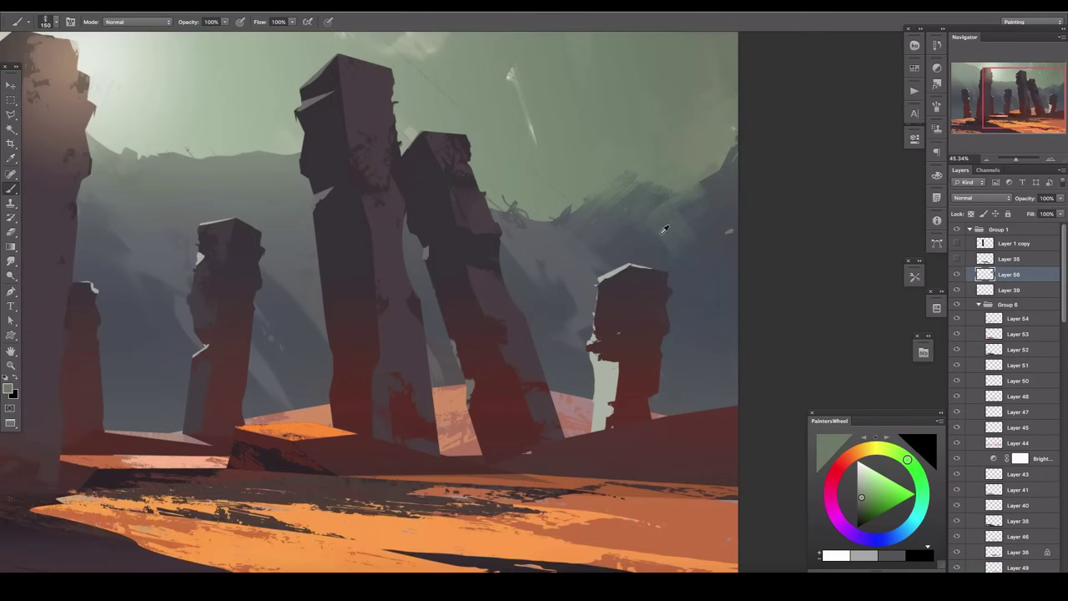
Step: Cycle through smudge and eraser, then resample sky green-grey with a size-100 brush
key("r")
key("e")
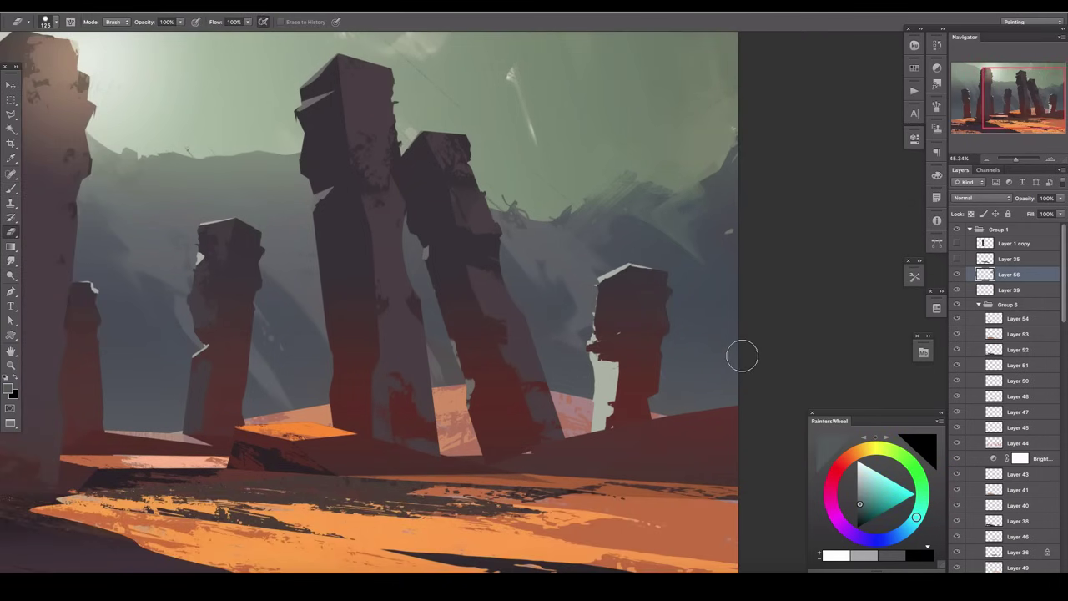
scroll(615, 256, "up", 2)
key("b")
left_click(614, 256, "alt")
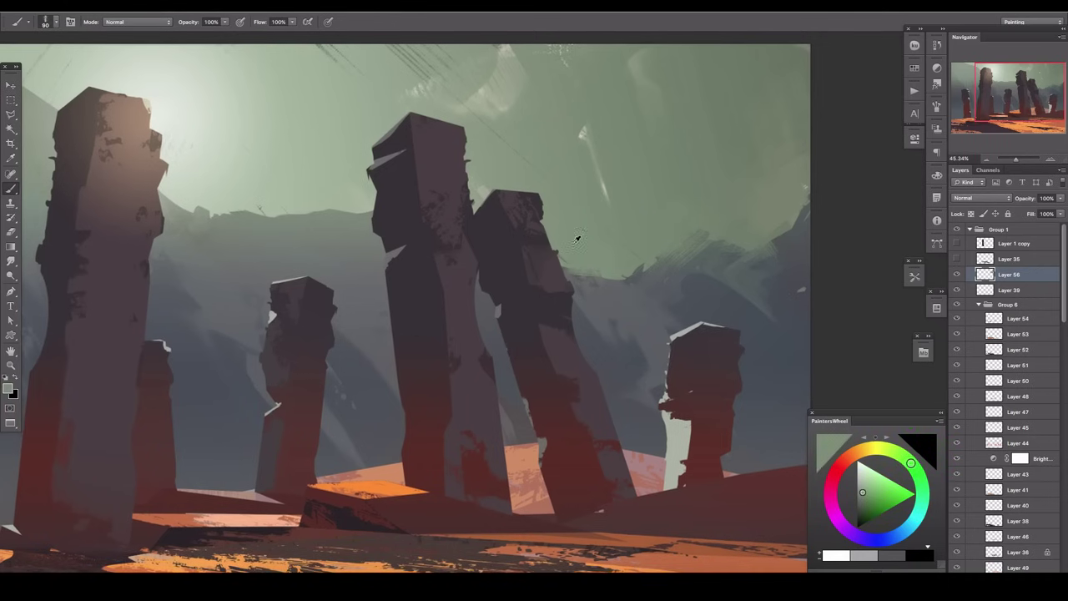
key("bracketright")
scroll(584, 191, "up", 2)
scroll(584, 191, "left", 3)
scroll(467, 144, "left", 3)
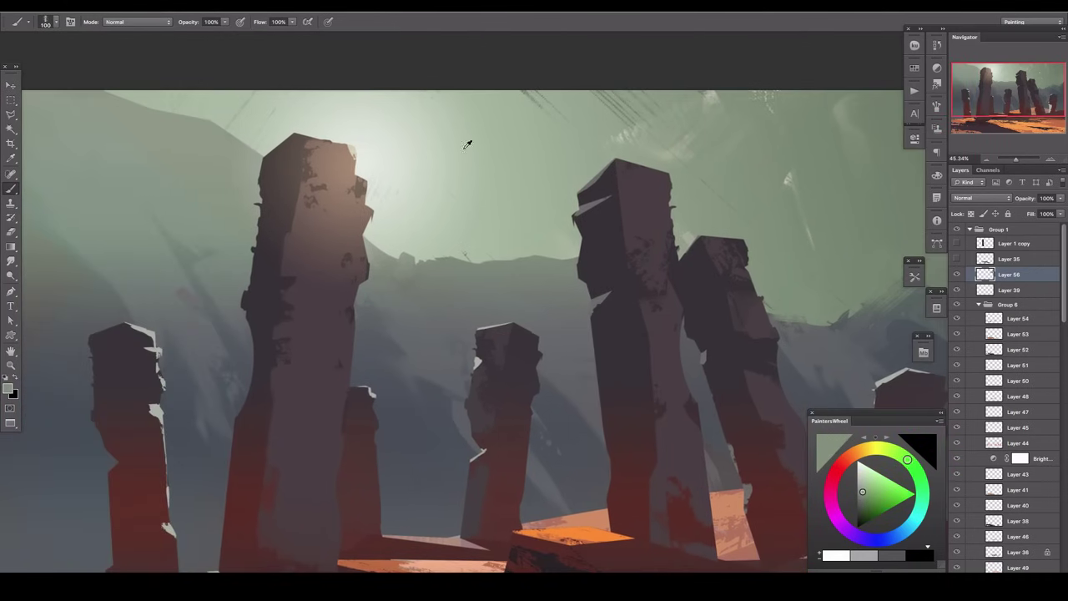
Step: Resample pale green tones from the sky while repositioning the view
key("r")
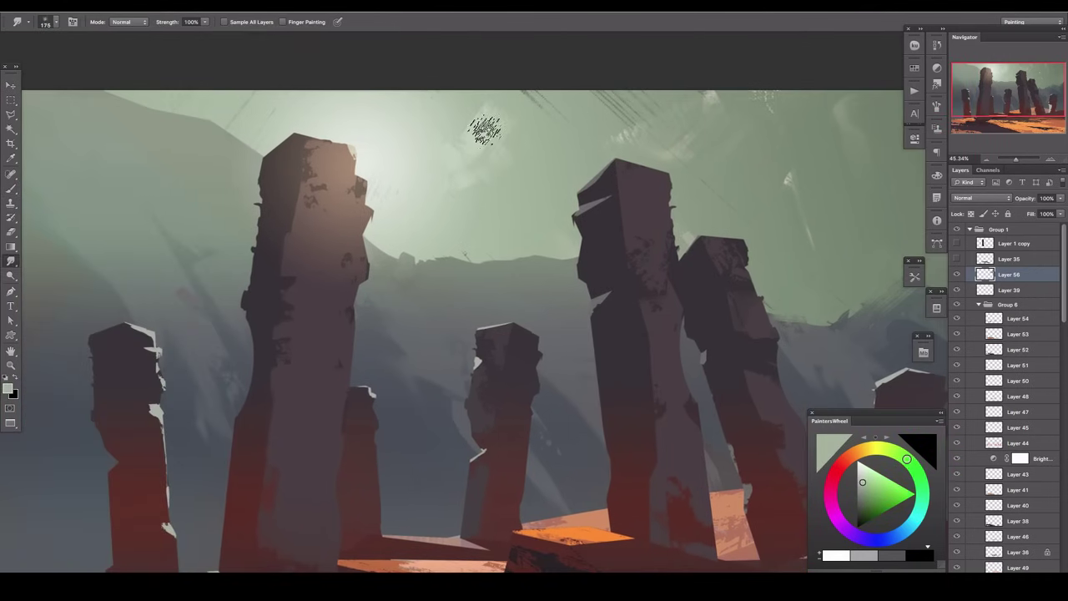
key("b")
left_click(482, 174, "alt")
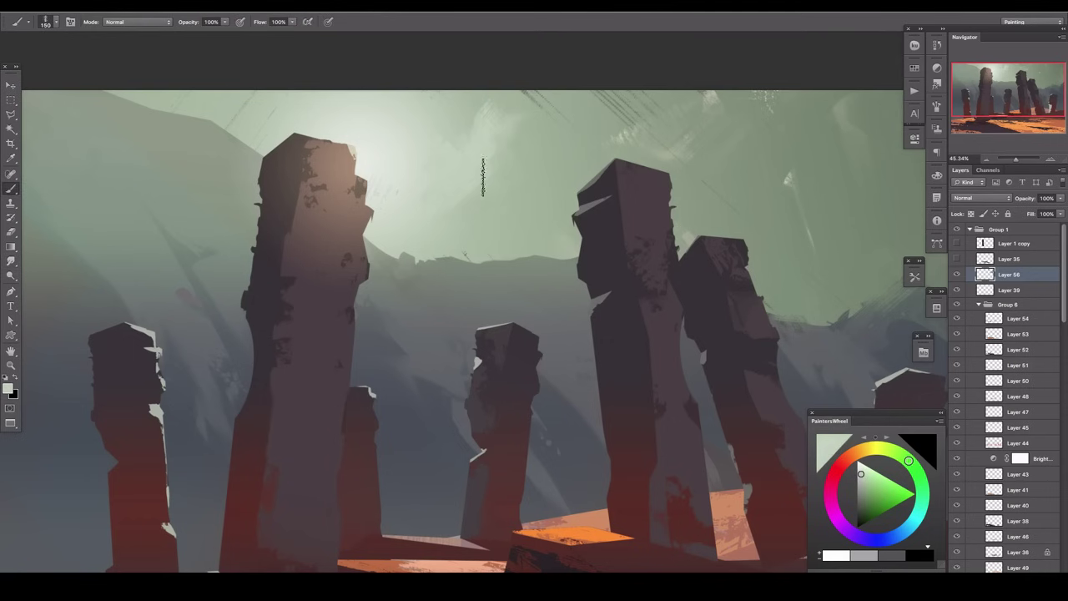
left_click_drag(761, 192, 653, 96)
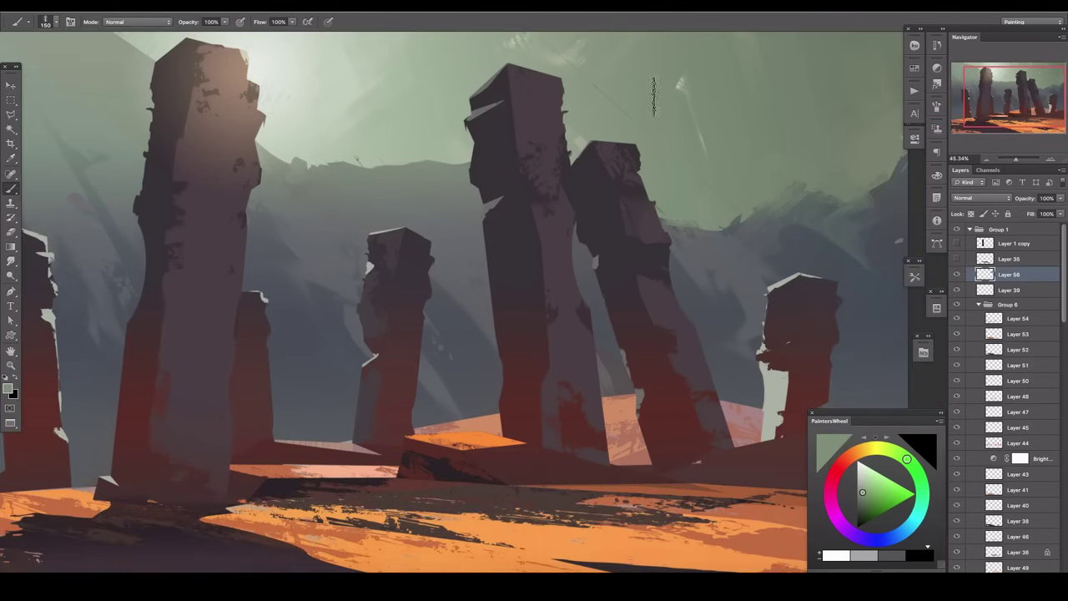
scroll(722, 173, "left", 5)
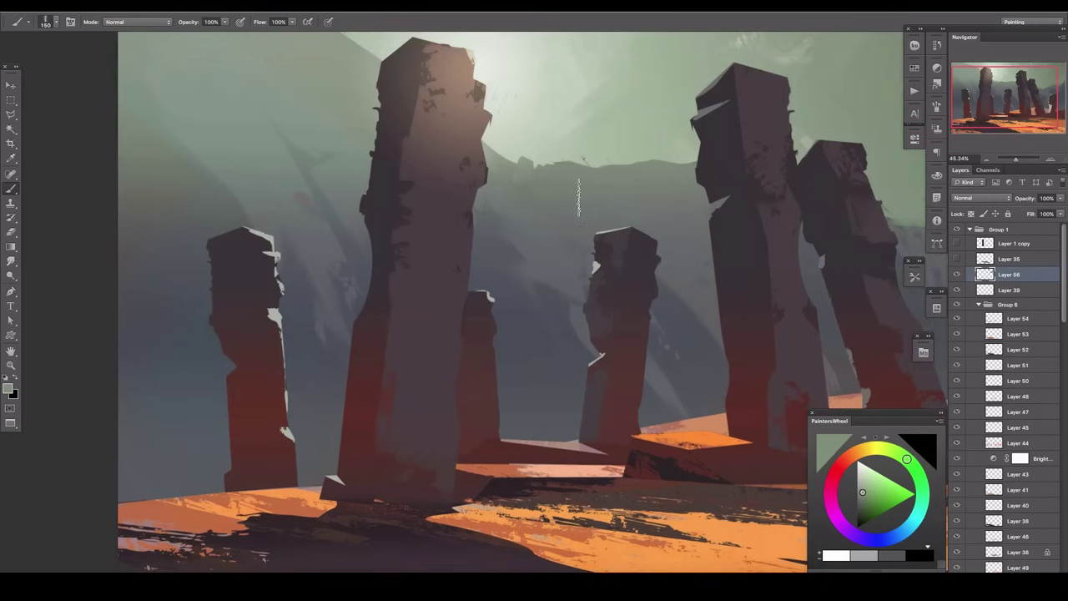
left_click(508, 159, "alt")
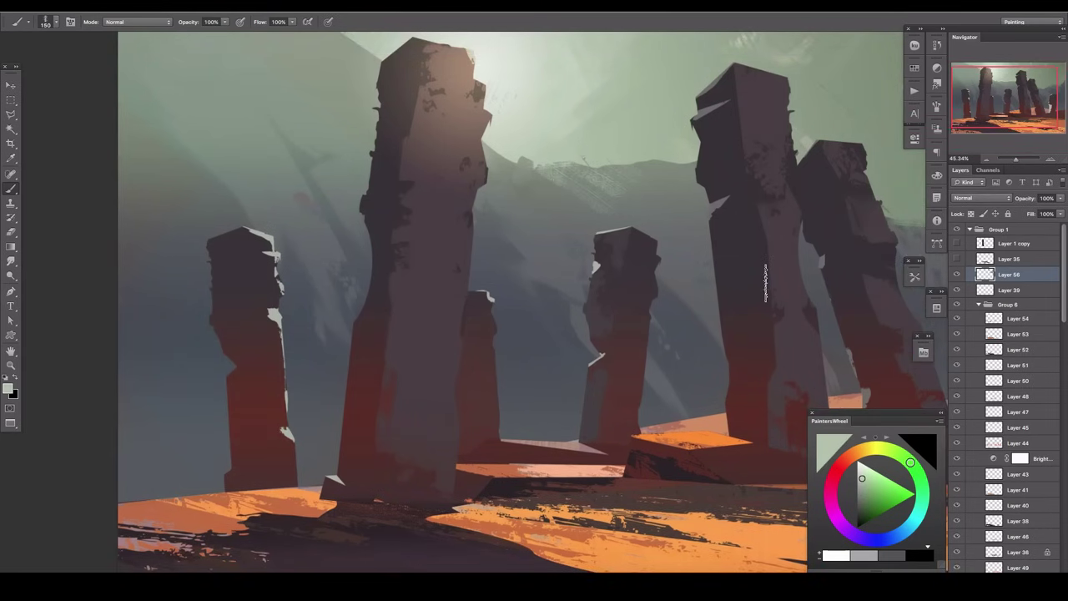
Step: Smudge at size 175, touch up with the eraser, then sample a darker mountain grey-green
key("r")
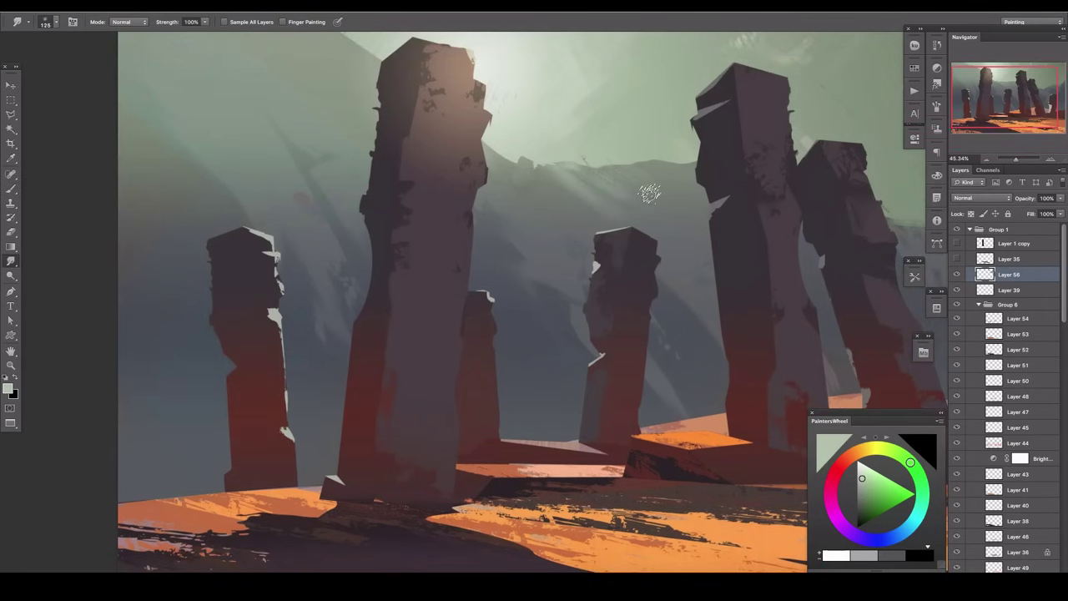
key("bracketright")
key("bracketright")
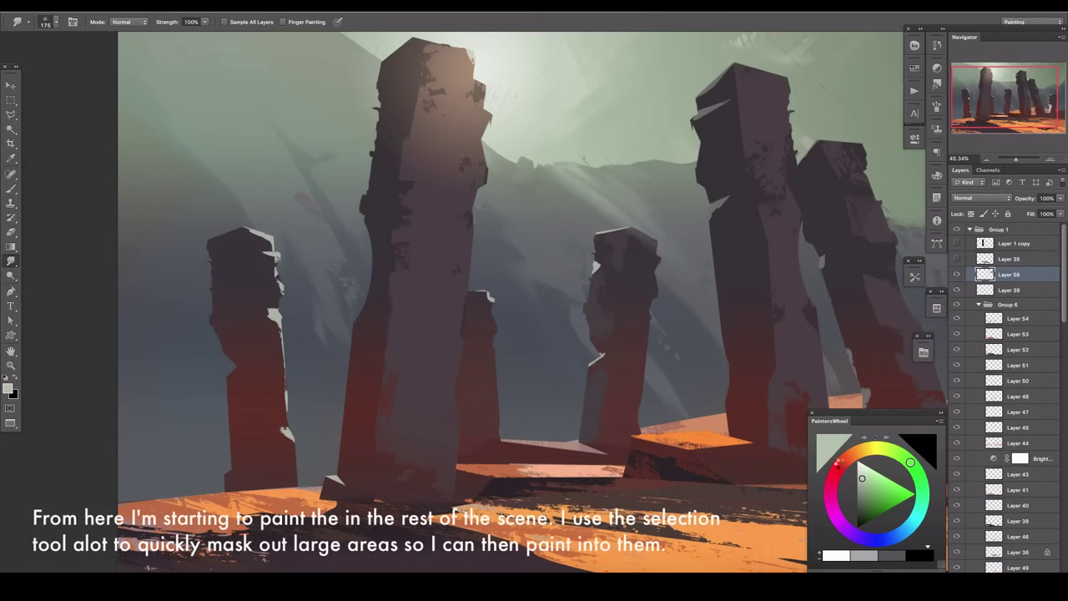
key("e")
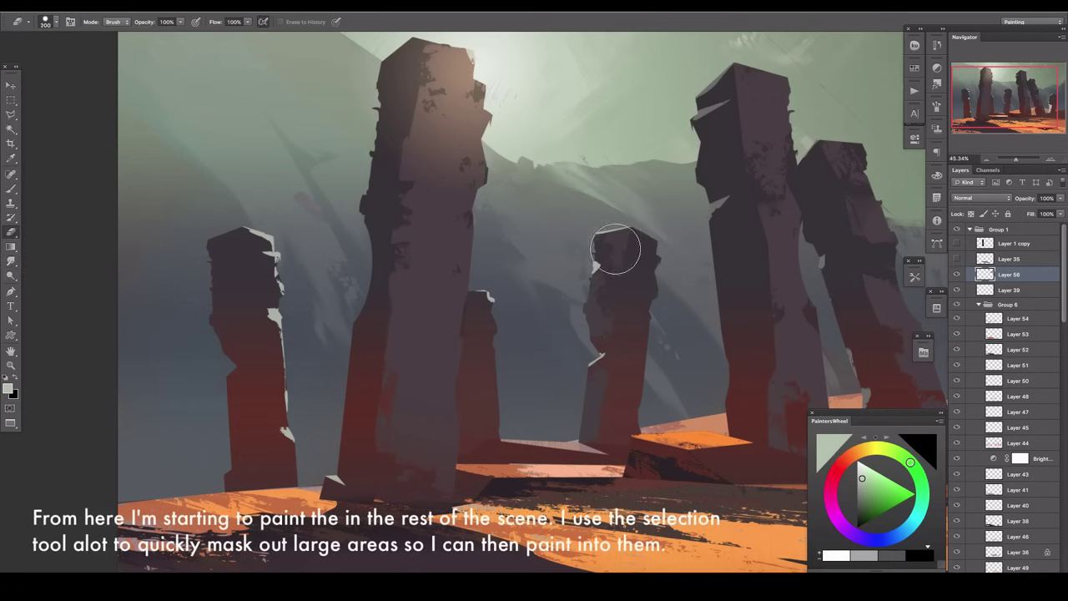
key("r")
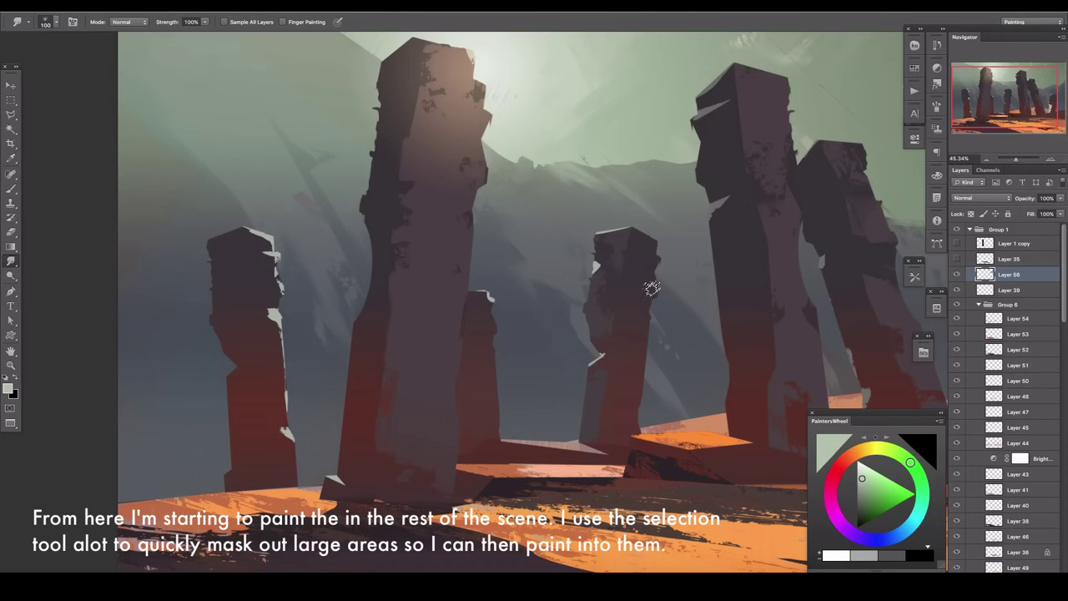
key("b")
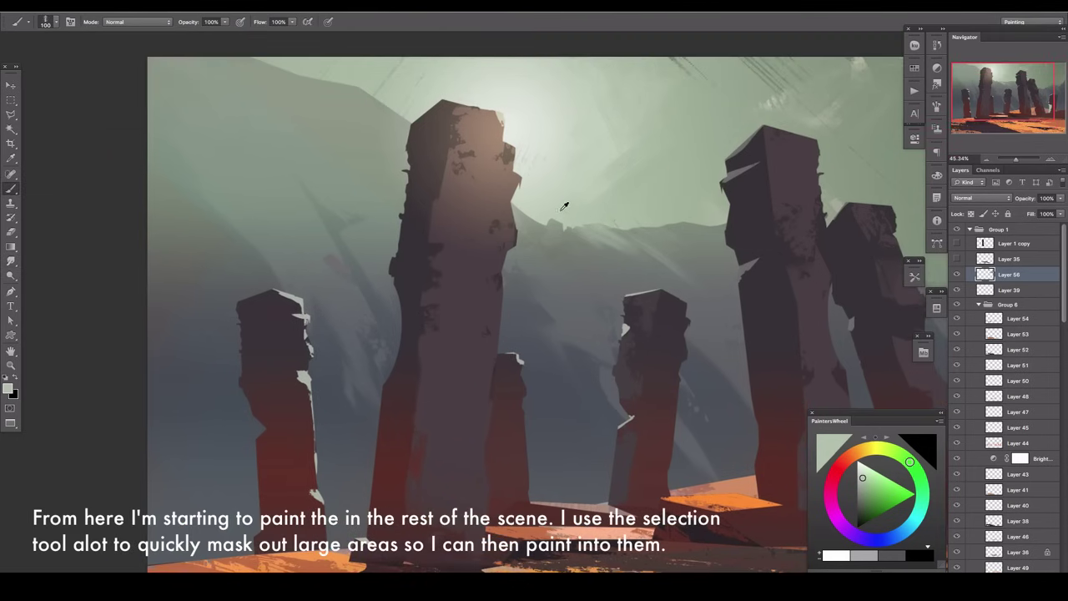
left_click(598, 266, "alt")
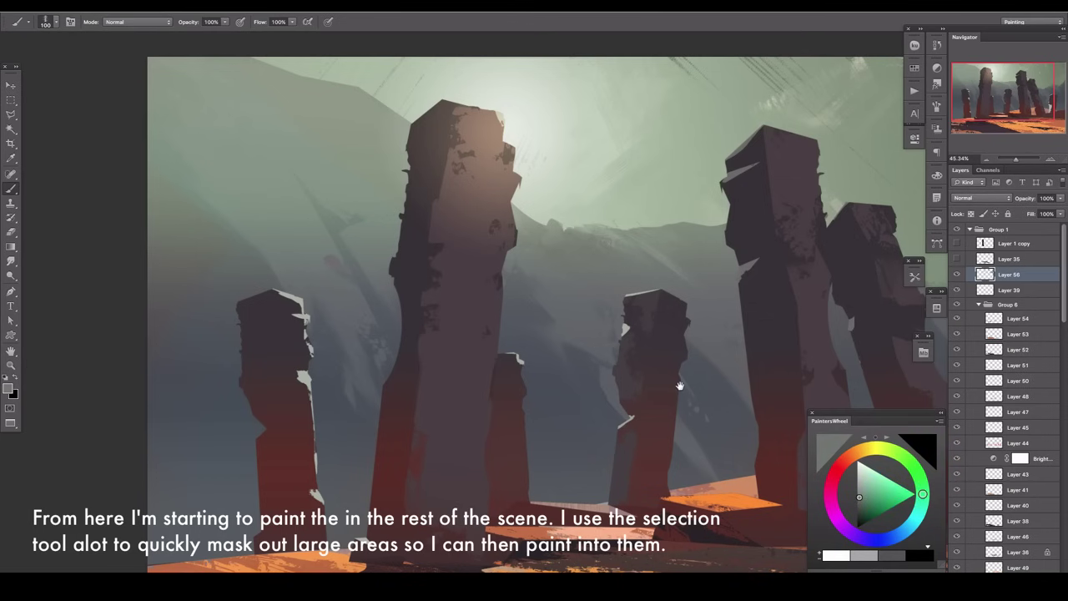
mouse_move(677, 399)
left_mouse_down()
mouse_move(550, 188)
mouse_move(624, 221)
left_mouse_up()
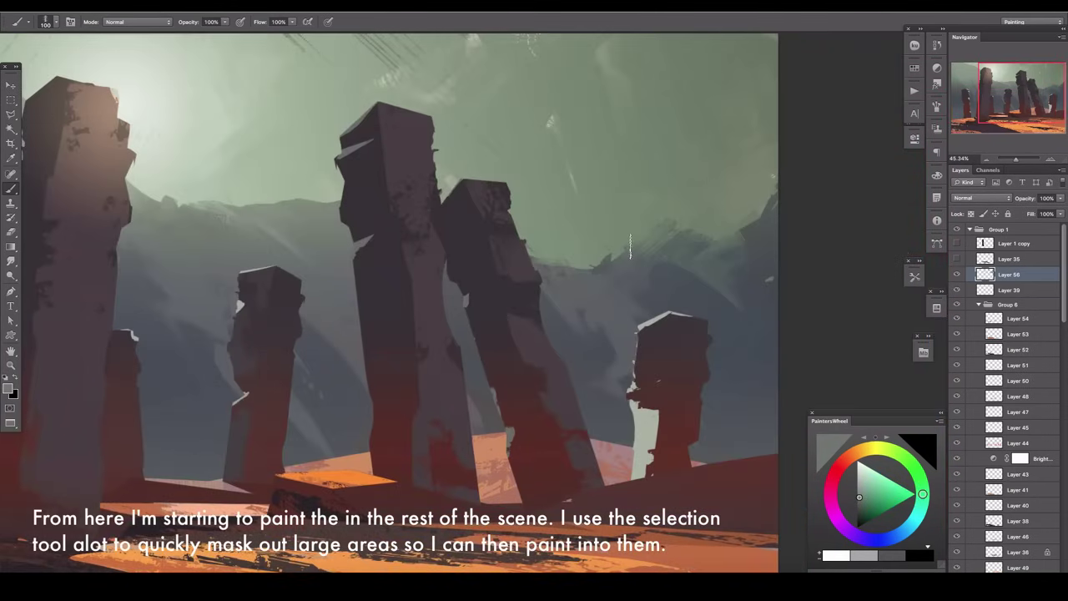
left_click(223, 4)
left_click(241, 111)
left_click(331, 351)
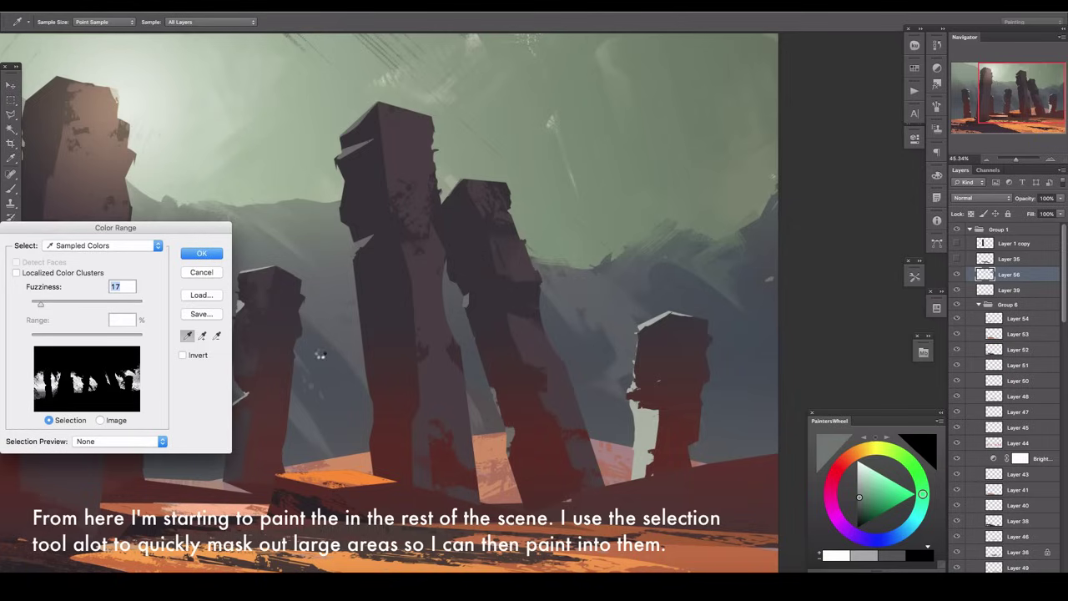
key("Return")
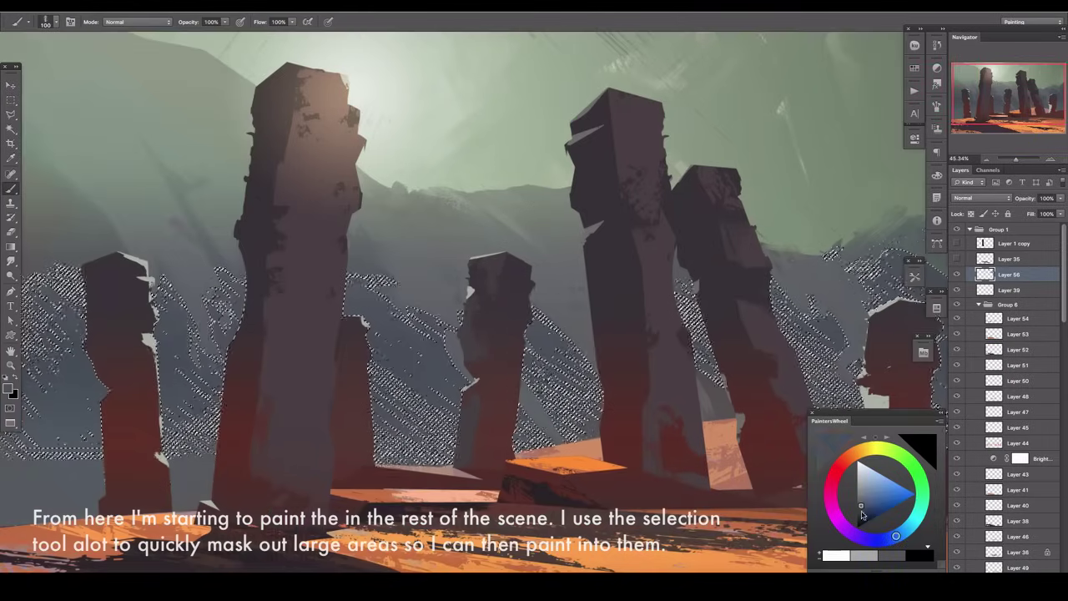
left_click(887, 538)
left_click_drag(376, 367, 584, 359)
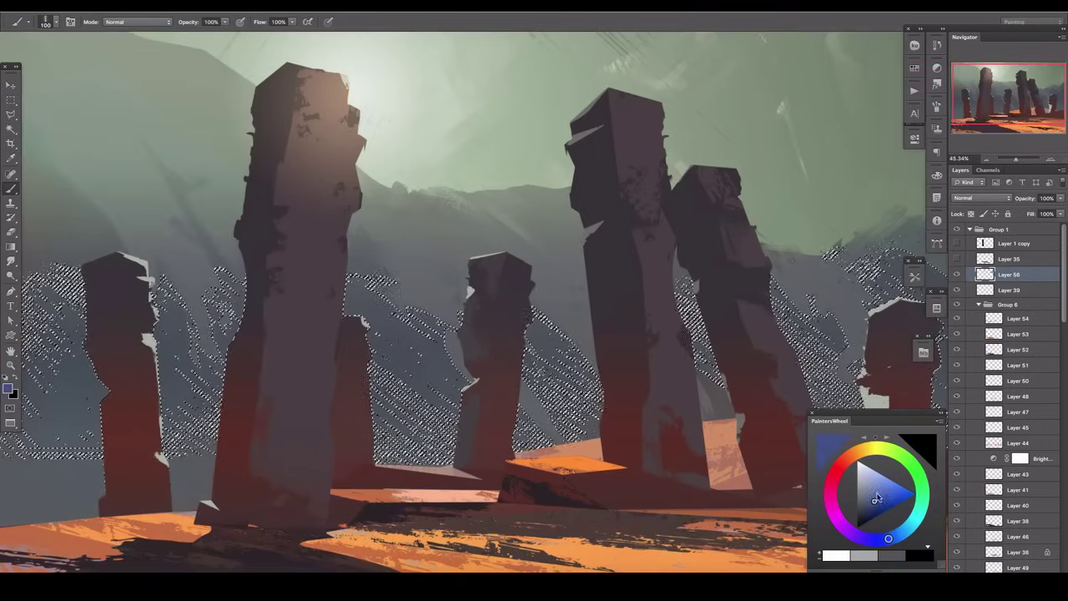
scroll(467, 334, "down", 2)
left_click_drag(467, 334, 643, 342)
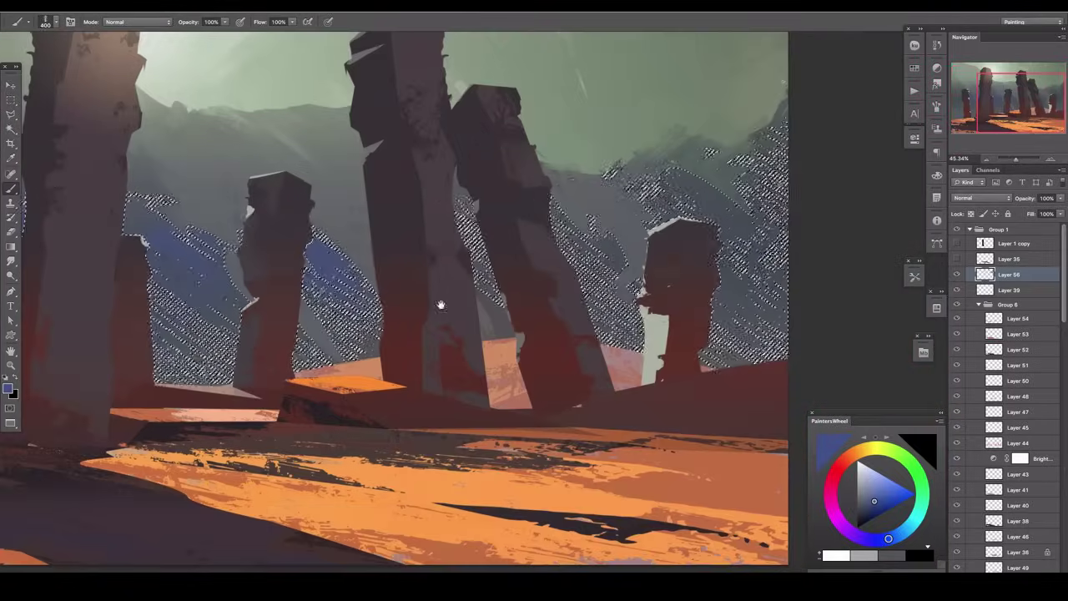
left_click_drag(834, 309, 441, 303)
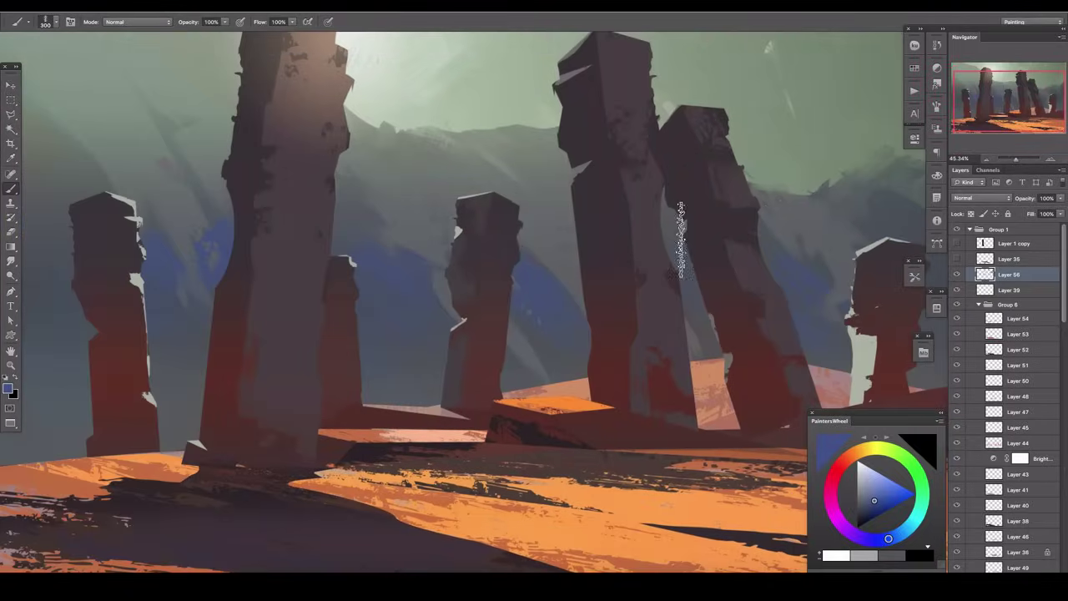
mouse_move(1059, 209)
left_mouse_down()
mouse_move(1031, 213)
mouse_move(1062, 210)
left_mouse_up()
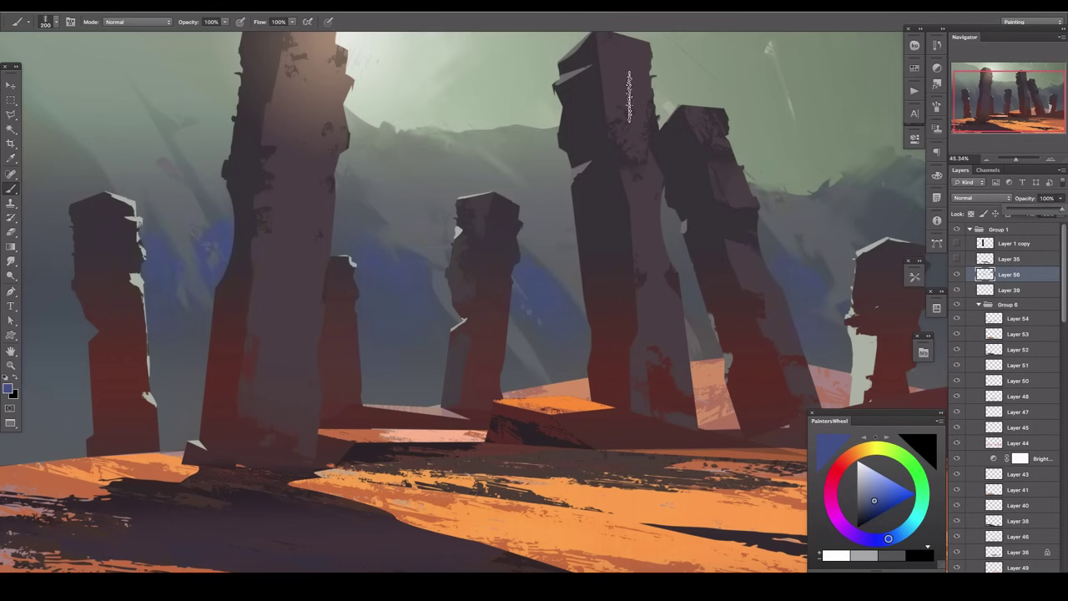
key("e")
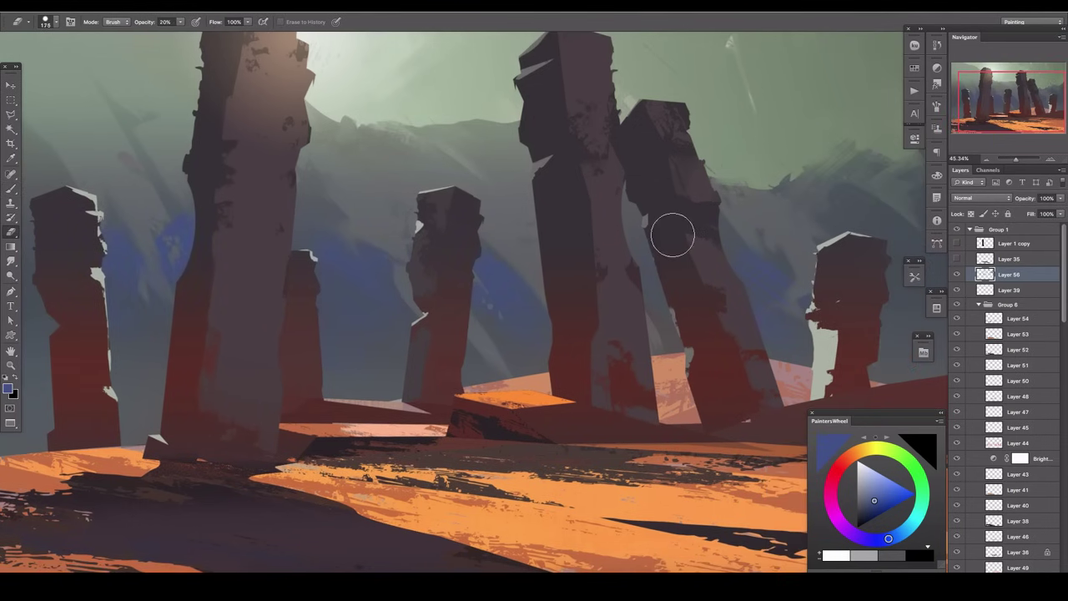
scroll(726, 292, "right", 3)
key("bracketleft")
key("bracketright")
scroll(503, 320, "left", 3)
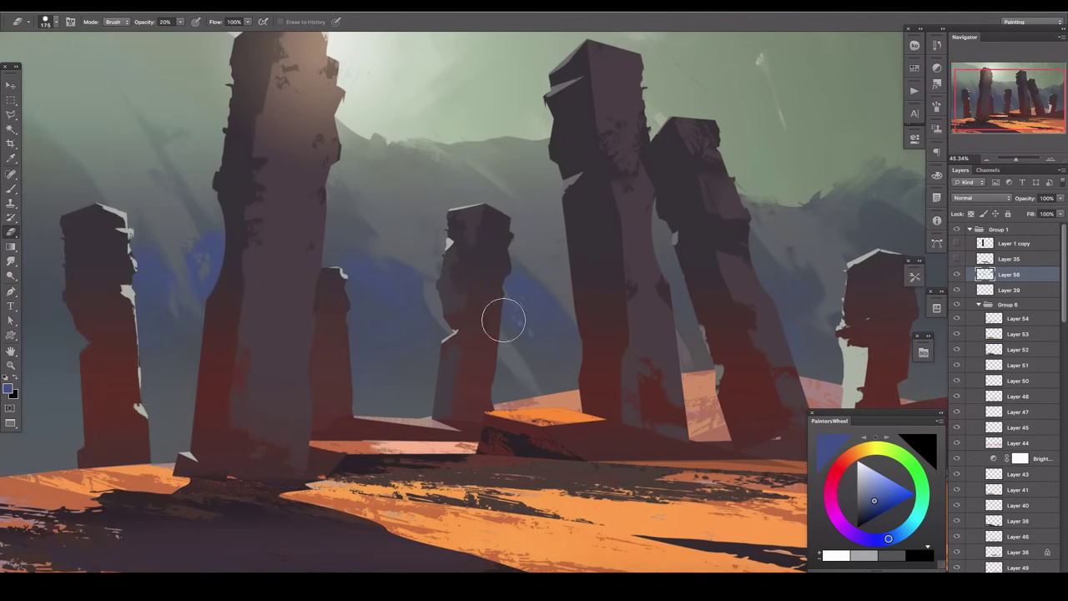
key("bracketright")
scroll(415, 270, "left", 3)
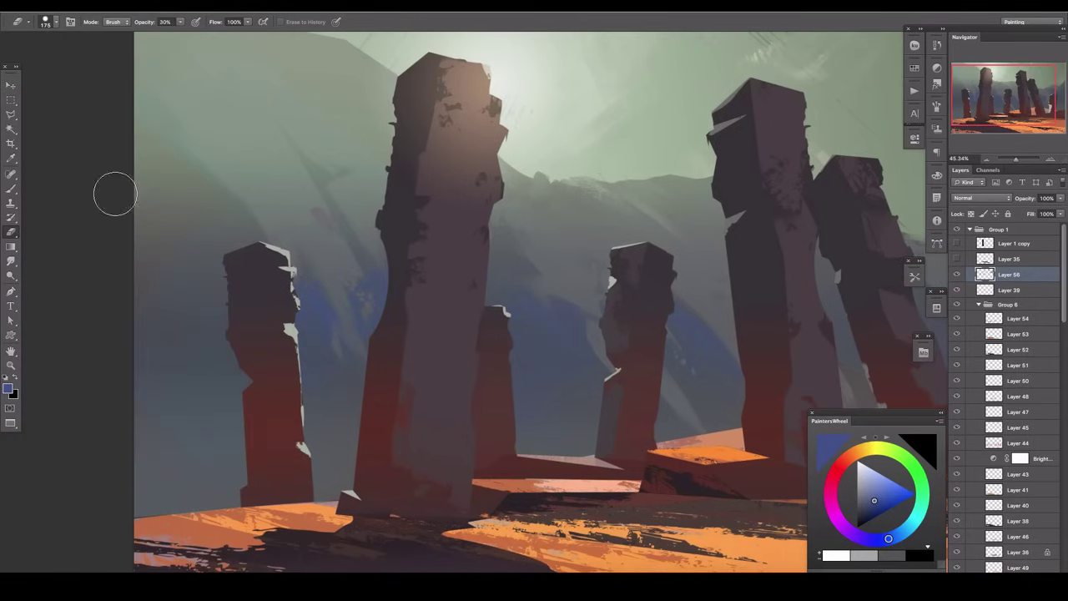
scroll(627, 278, "right", 5)
key("p")
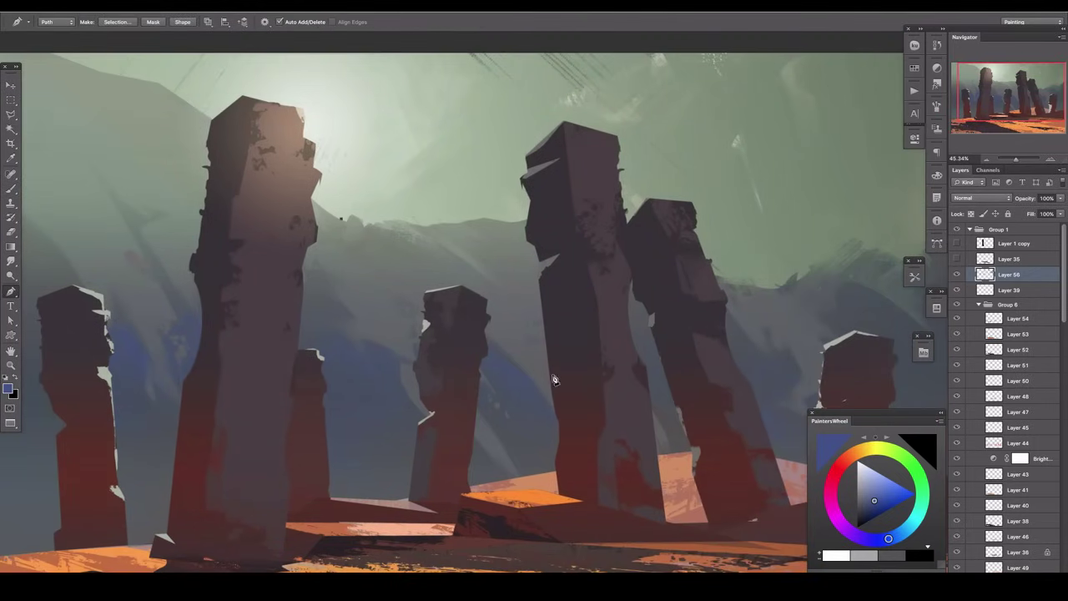
Step: Turn the pillar-side path into a selection and fill it with pale yellow gradient on a new Overlay layer
left_click_drag(556, 169, 463, 111)
key("ctrl+Return")
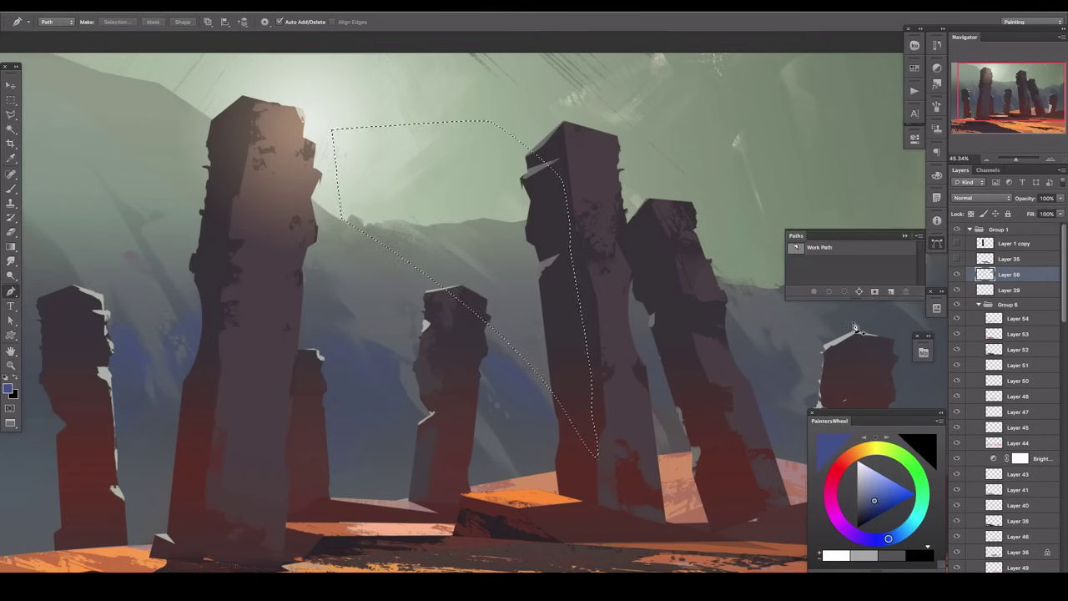
left_click(981, 198)
left_click(975, 333)
key("g")
left_click(865, 472)
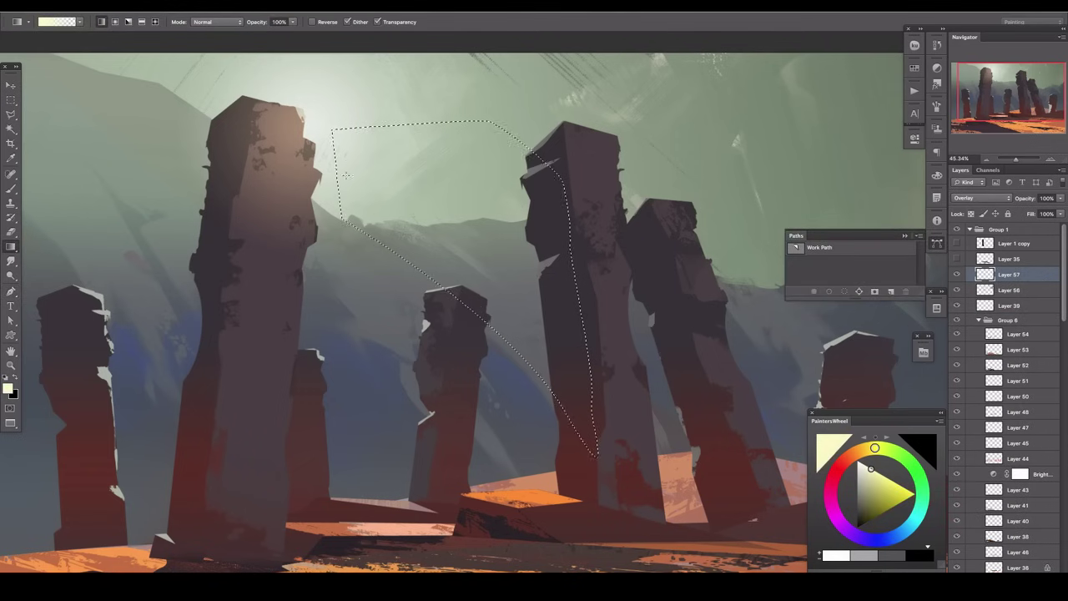
left_click_drag(362, 180, 451, 334)
Step: Erase the light shape's hard edge with a large soft round eraser and fade the layer
key("ctrl+d")
key("b")
left_click(45, 22)
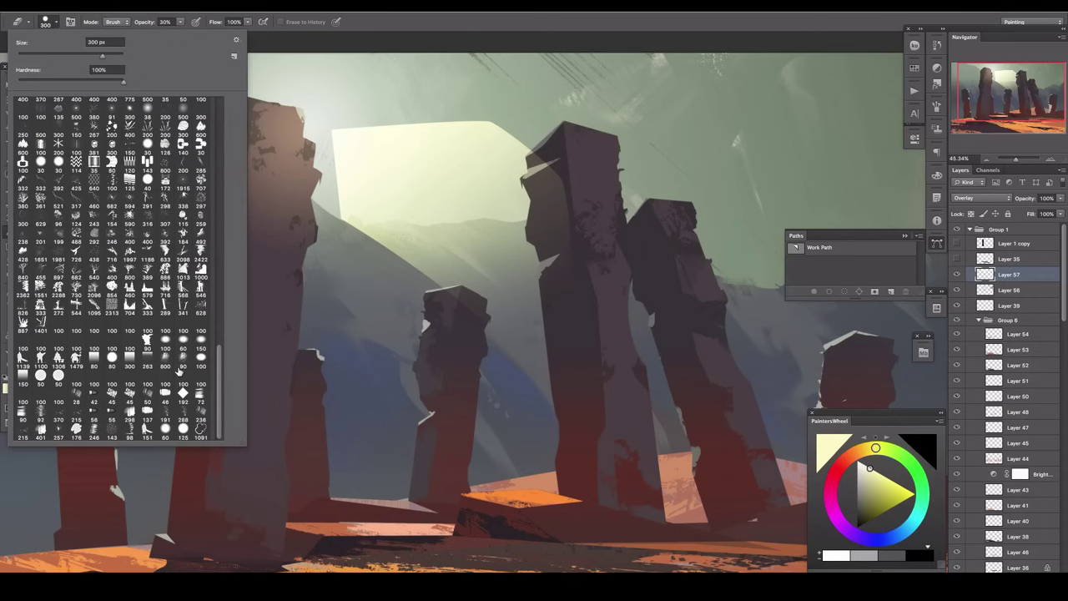
scroll(179, 370, "up", 10)
double_click(40, 137)
key("bracketright")
key("bracketright")
key("bracketright")
key("0")
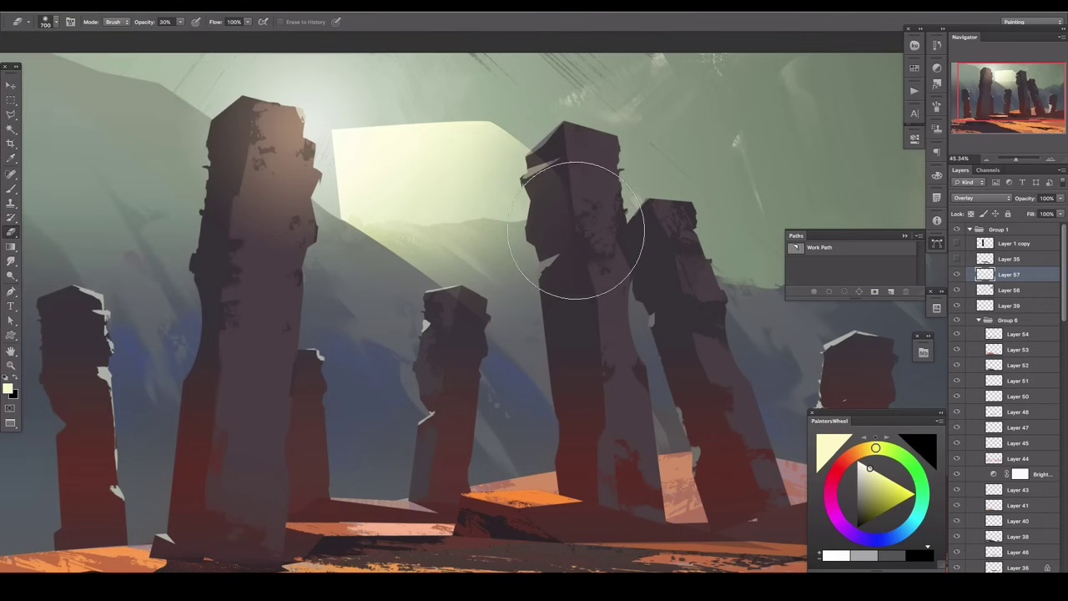
left_click_drag(565, 163, 322, 131)
key("bracketleft")
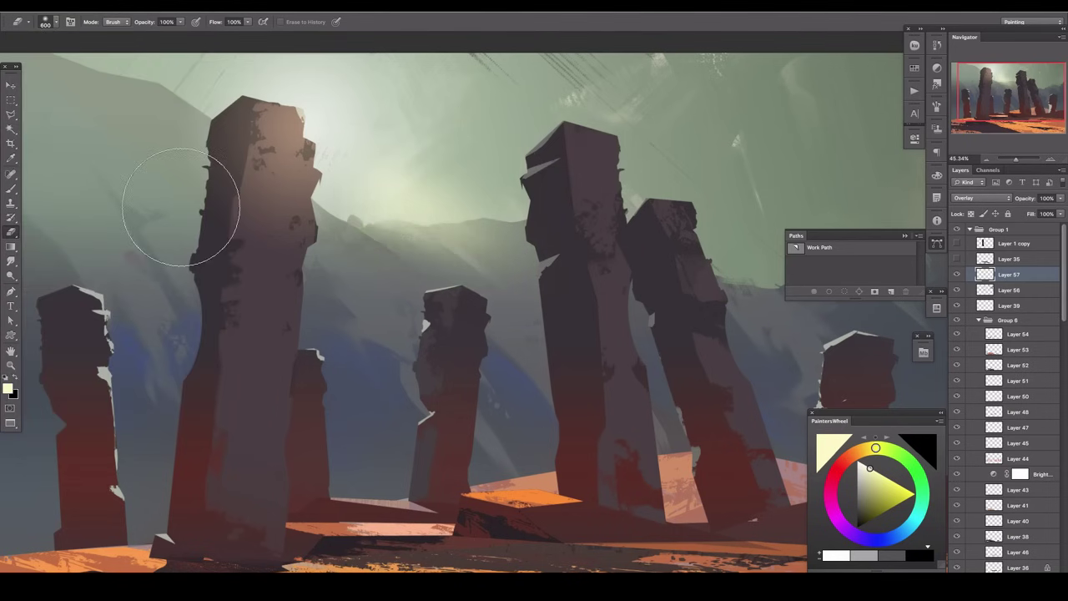
left_click_drag(1060, 198, 1052, 215)
Step: Add a new blank Layer 58 ready for painting with the brush
left_click_drag(572, 303, 572, 244)
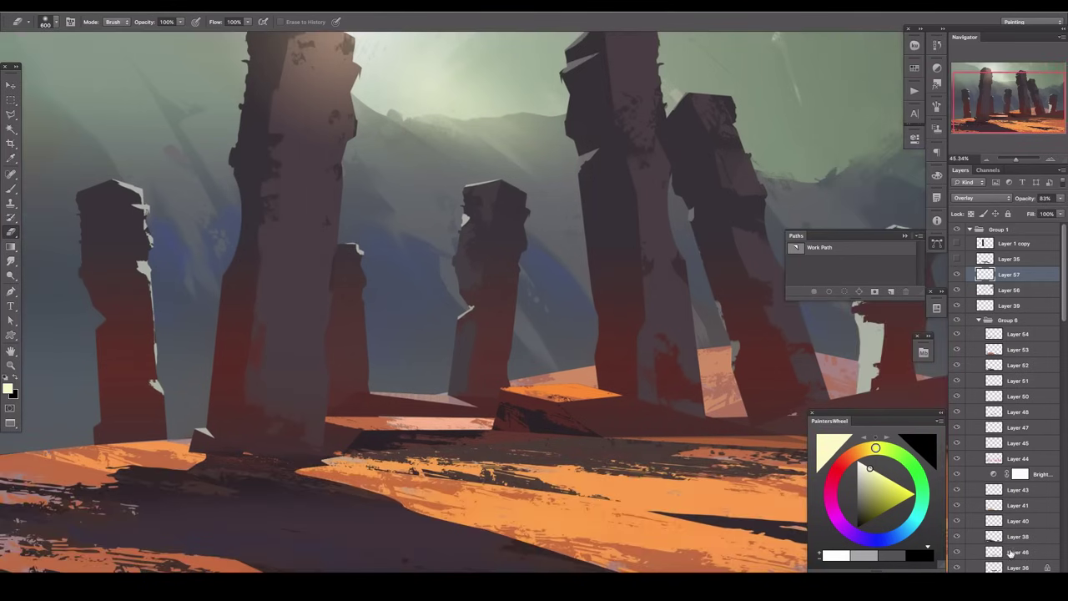
key("ctrl+shift+alt+n")
key("b")
scroll(483, 285, "down", 2)
scroll(483, 285, "up", 2)
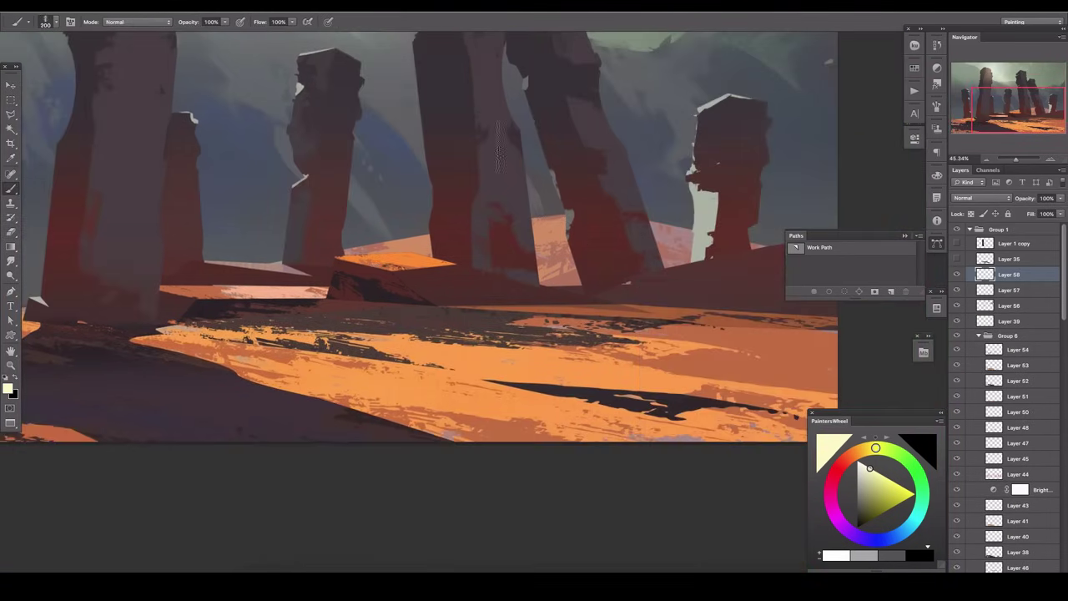
Step: Select the stone slab's wedge with the Polygonal Lasso and darken it with red strokes
left_click_drag(536, 285, 643, 232)
key("l")
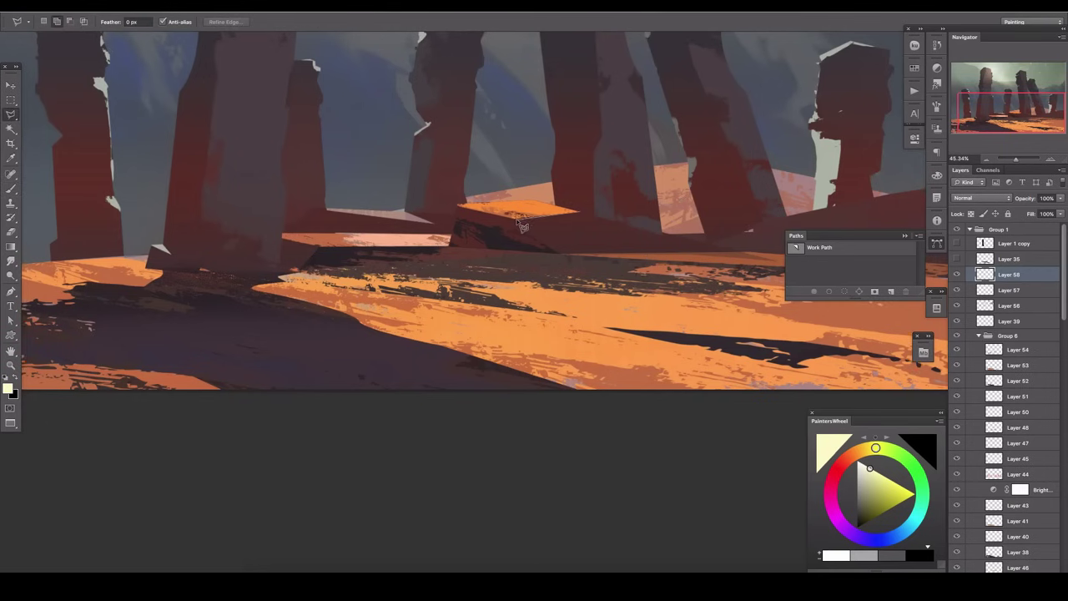
left_click(554, 251)
left_click(740, 252)
left_click(585, 210)
left_click(518, 219)
key("b")
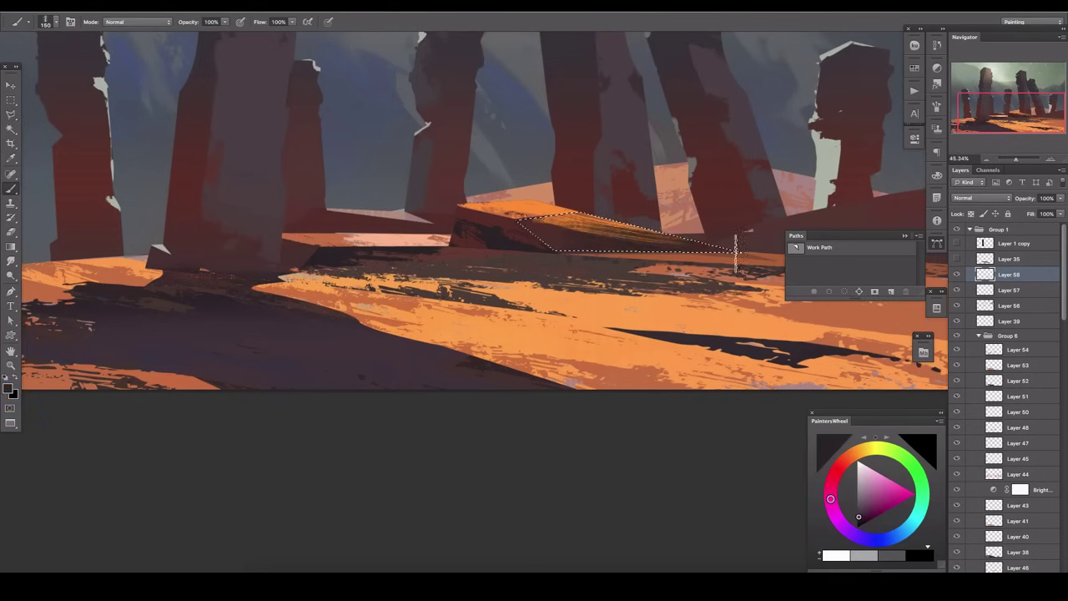
left_click(607, 194, "alt")
mouse_move(600, 235)
left_mouse_down()
mouse_move(546, 231)
mouse_move(579, 220)
mouse_move(734, 250)
left_mouse_up()
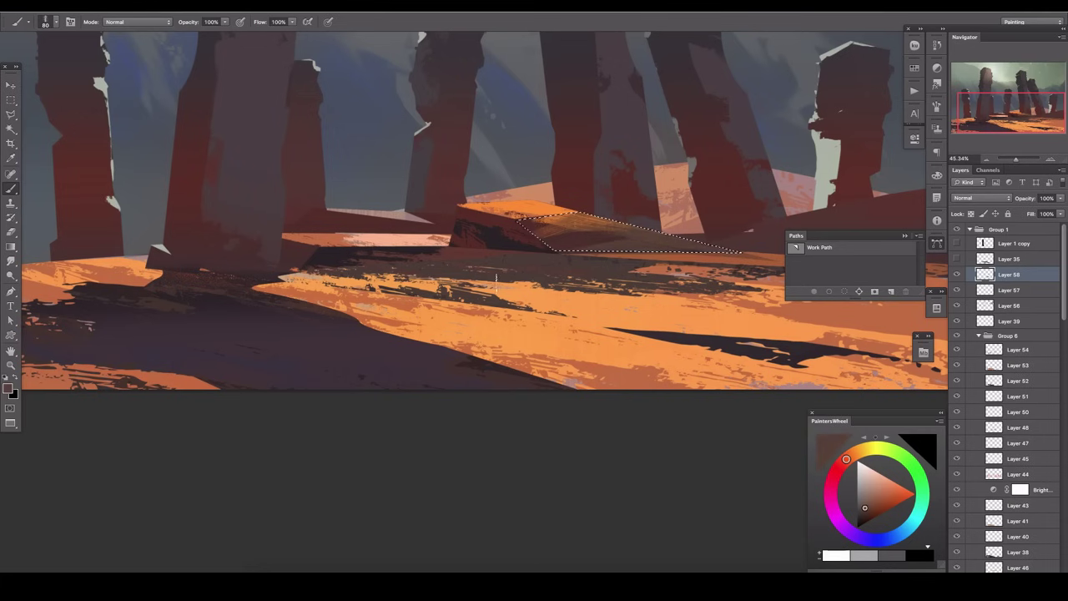
left_click_drag(550, 221, 659, 234)
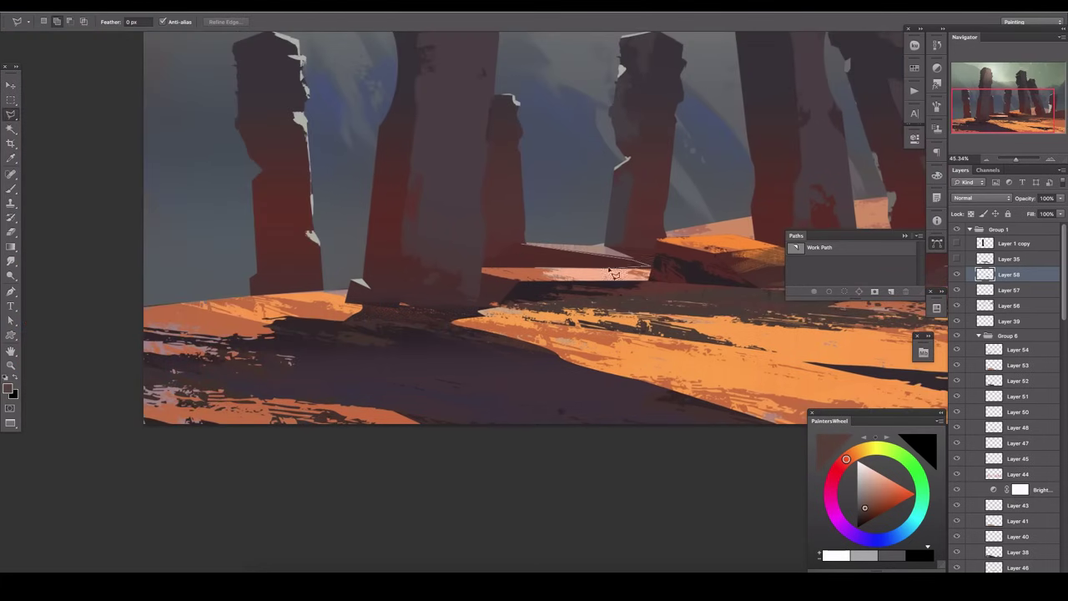
Step: Paint the slab's top face with sampled orange and dark red, then smudge it
left_click(486, 268)
key("b")
left_click(616, 263, "alt")
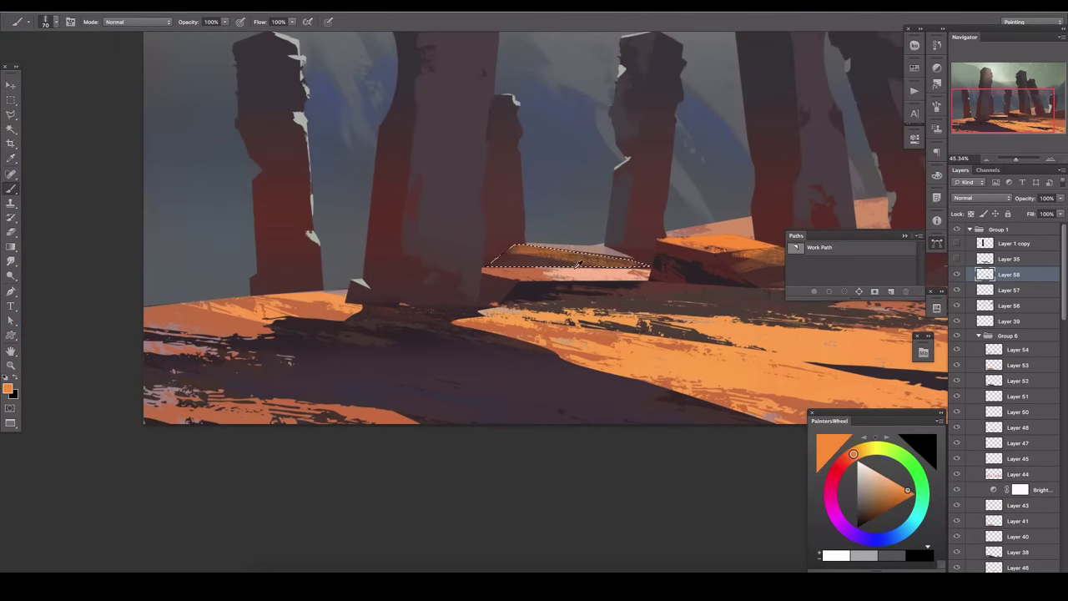
left_click_drag(616, 264, 606, 235)
left_click(584, 225, "alt")
key("bracketright")
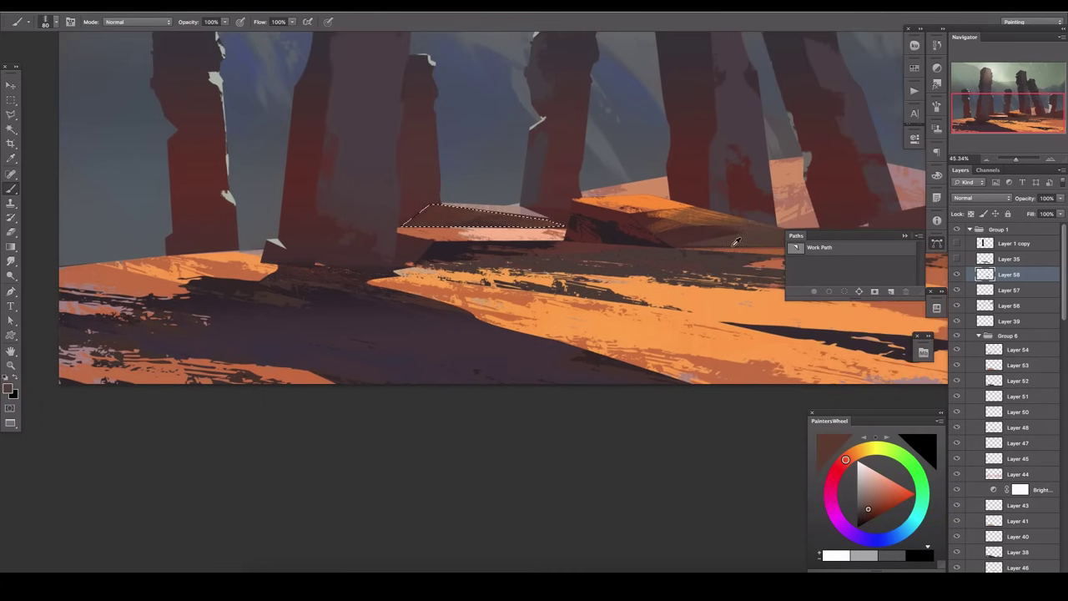
left_click_drag(715, 304, 640, 289)
key("r")
scroll(564, 224, "right", 2)
scroll(564, 223, "right", 2)
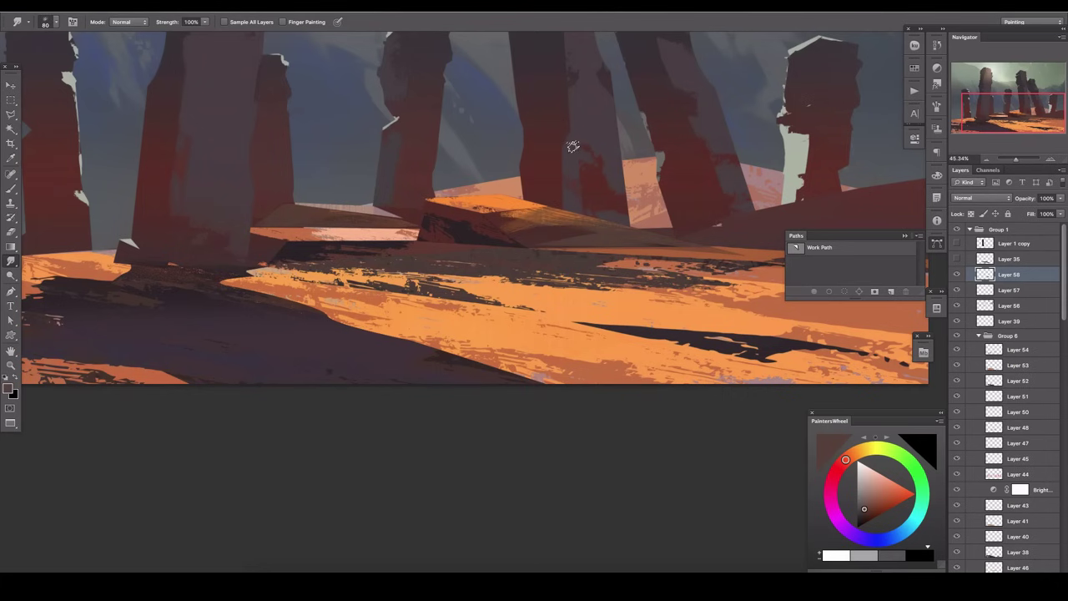
key("b")
Step: Lasso a triangle on the leaning pillar and paint a pale grey-green highlight into it
left_click_drag(421, 278, 457, 262)
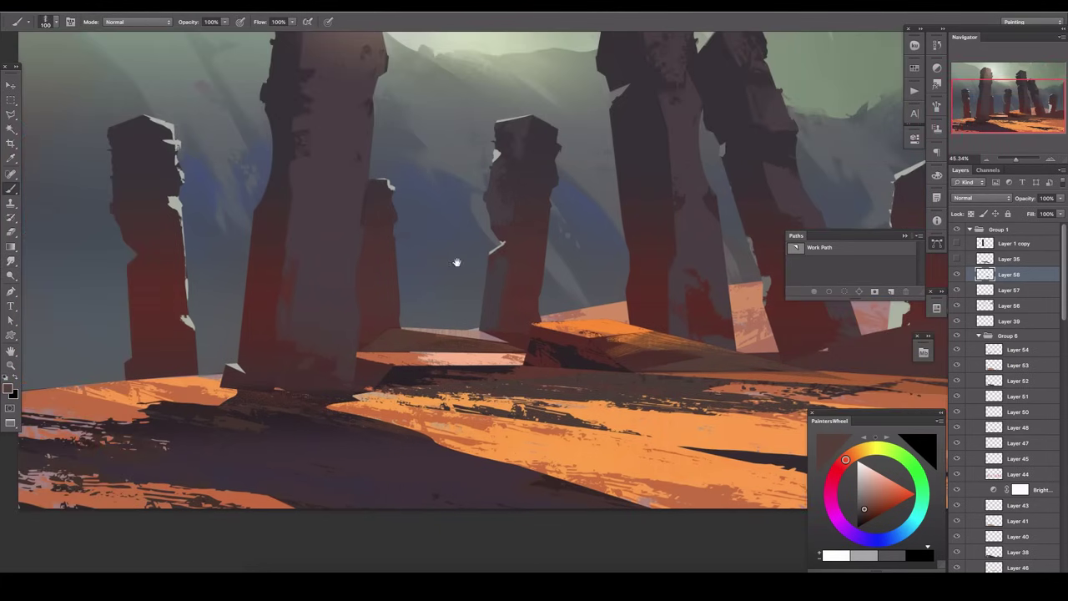
scroll(493, 154, "up", 3)
key("l")
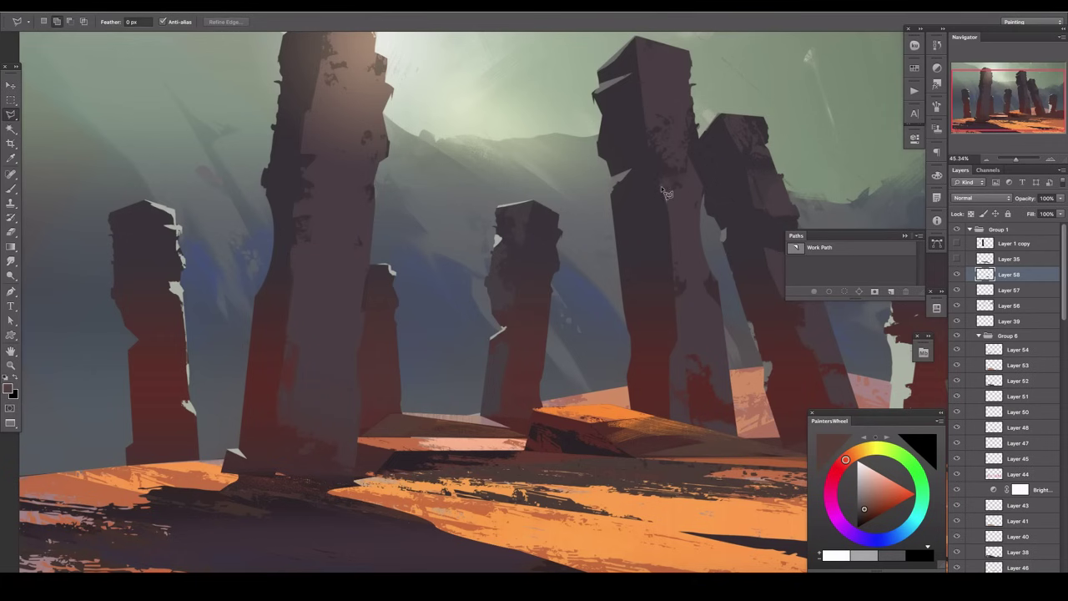
double_click(674, 259)
key("b")
left_click_drag(868, 446, 832, 505)
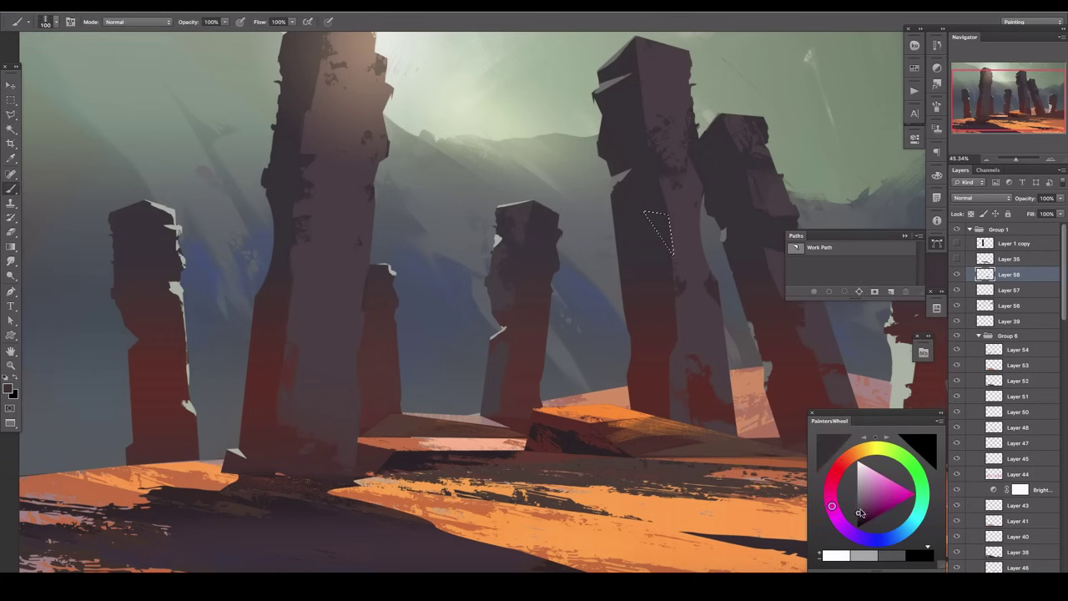
left_click(902, 455)
left_click(860, 482)
mouse_move(649, 216)
left_mouse_down()
mouse_move(669, 251)
mouse_move(639, 211)
left_mouse_up()
Step: Clear the selection, briefly take the eraser, and return to the brush
key("ctrl+d")
key("e")
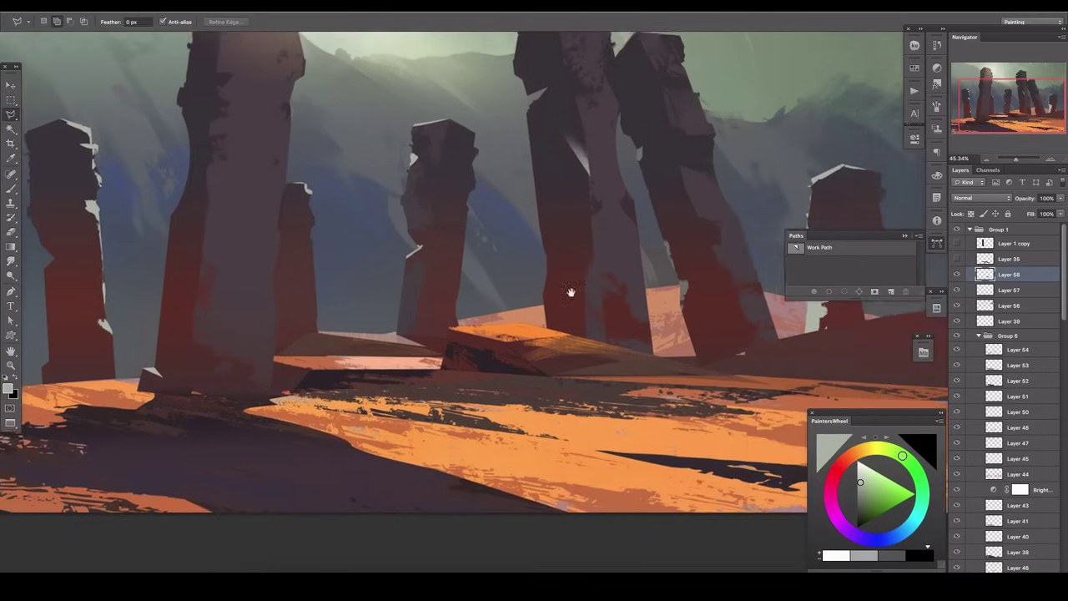
mouse_move(660, 350)
left_mouse_down()
mouse_move(684, 219)
mouse_move(511, 195)
mouse_move(527, 279)
left_mouse_up()
key("b")
Step: Set the layer to Overlay blending at about 40% opacity and compare against a hidden group
key("g")
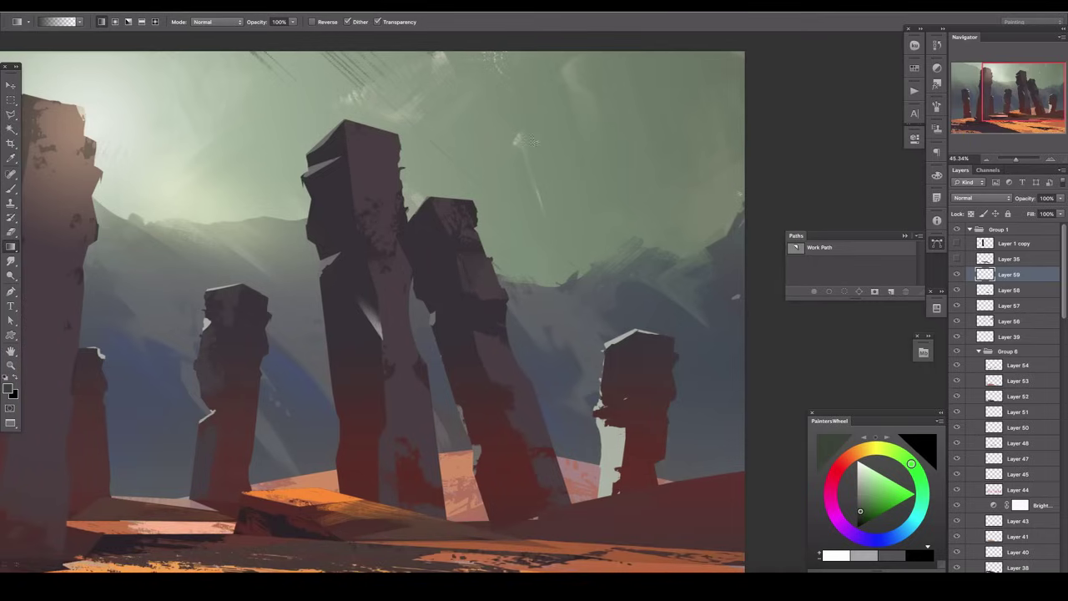
left_click_drag(584, 375, 501, 242)
left_click(980, 197)
left_click(965, 304)
key("ctrl+0")
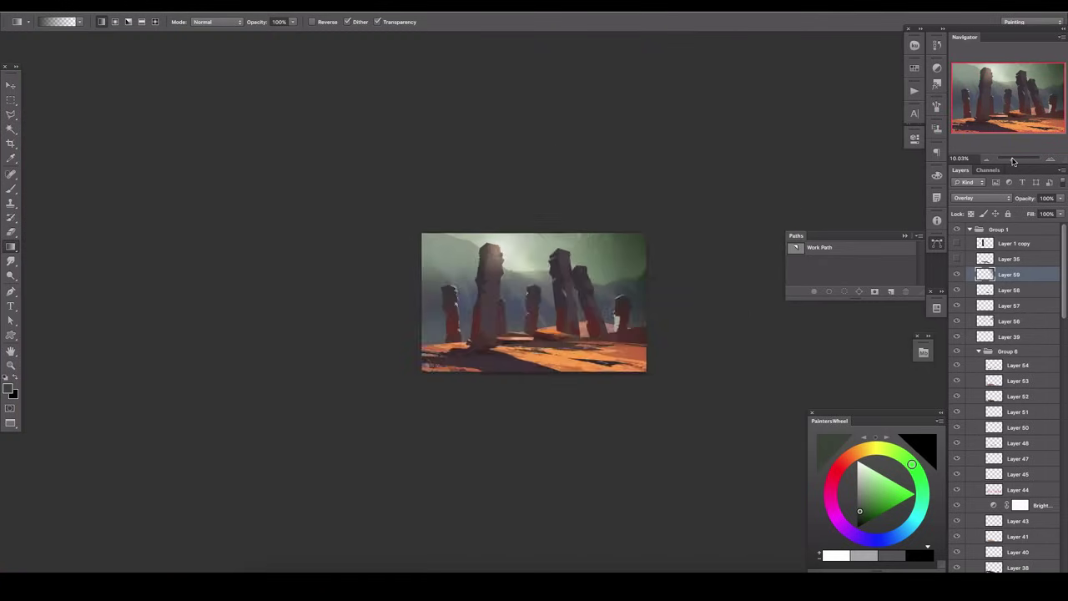
left_click_drag(1059, 199, 1025, 213)
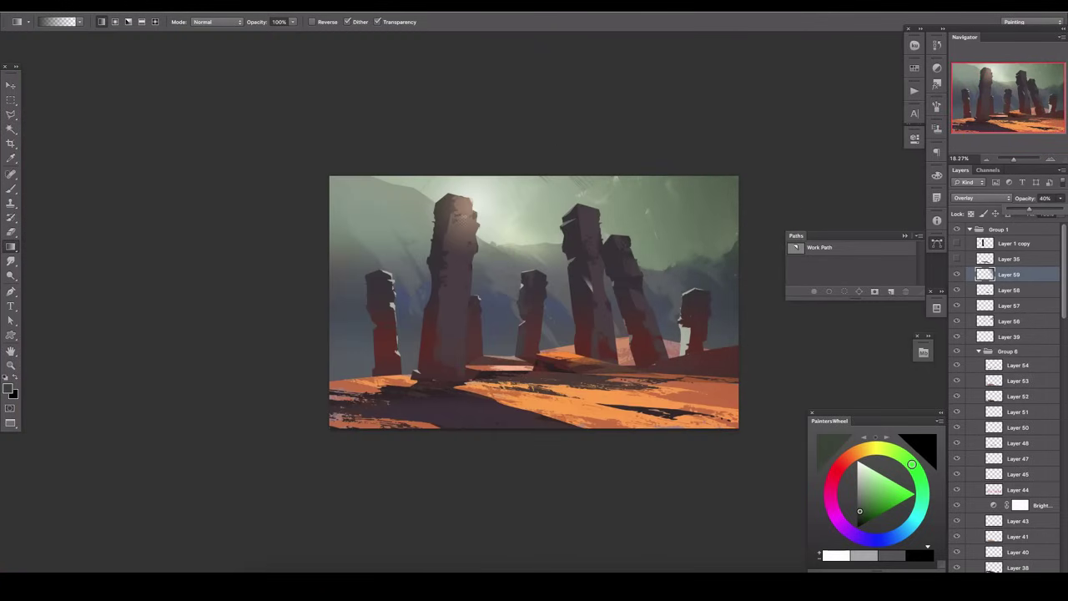
left_click(952, 240)
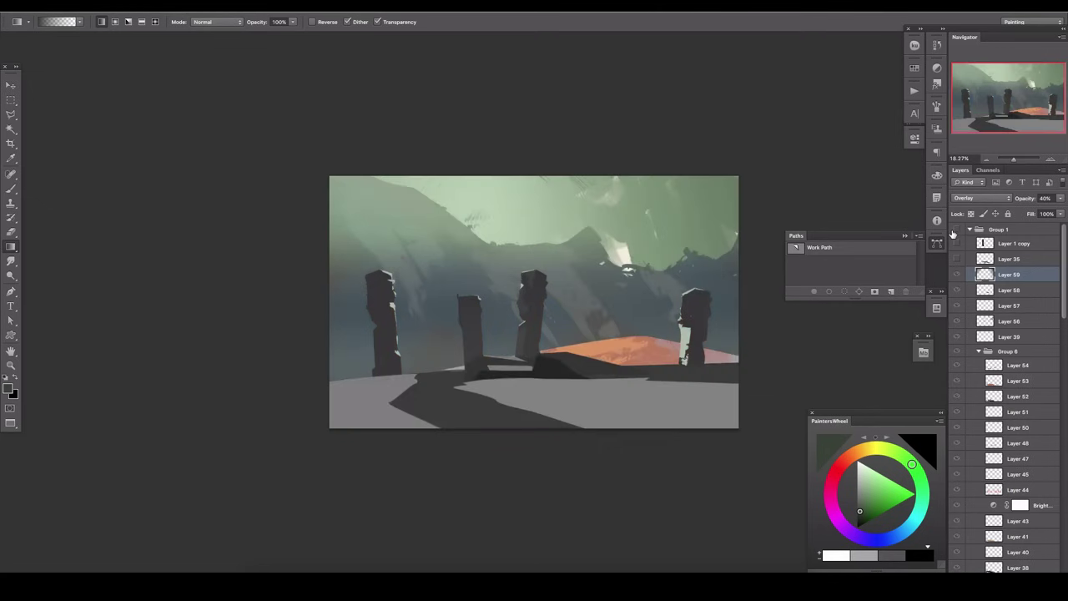
Step: Add Layer 61, flip the canvas horizontally, and set Layer 61 to Normal at low opacity
key("ctrl+shift+alt+n")
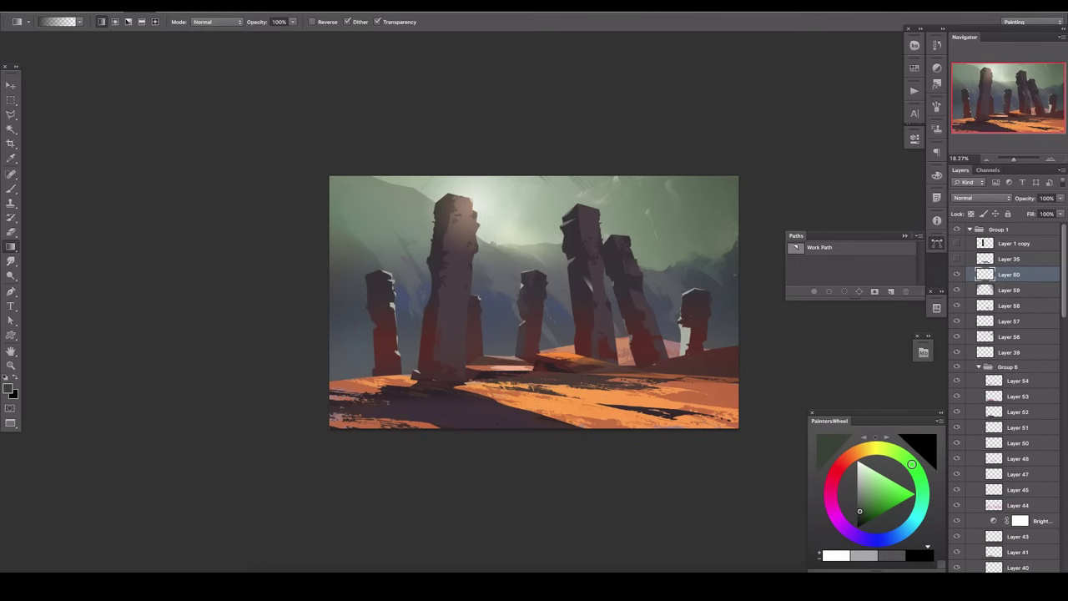
key("ctrl+shift+h")
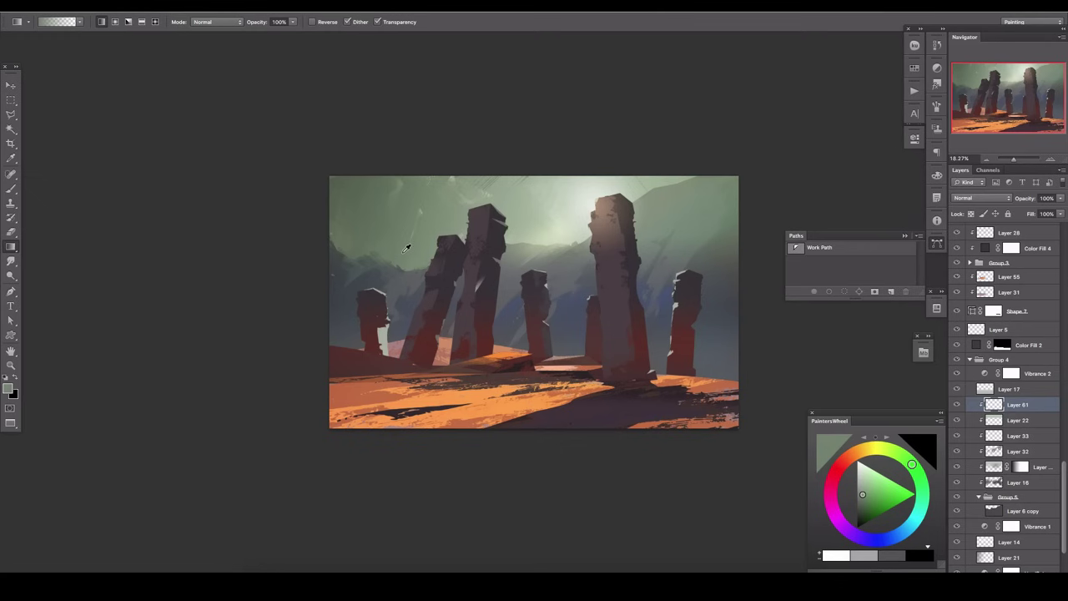
left_click(981, 198)
left_click(968, 304)
left_click(981, 197)
left_click(959, 120)
left_click(981, 198)
left_click(965, 112)
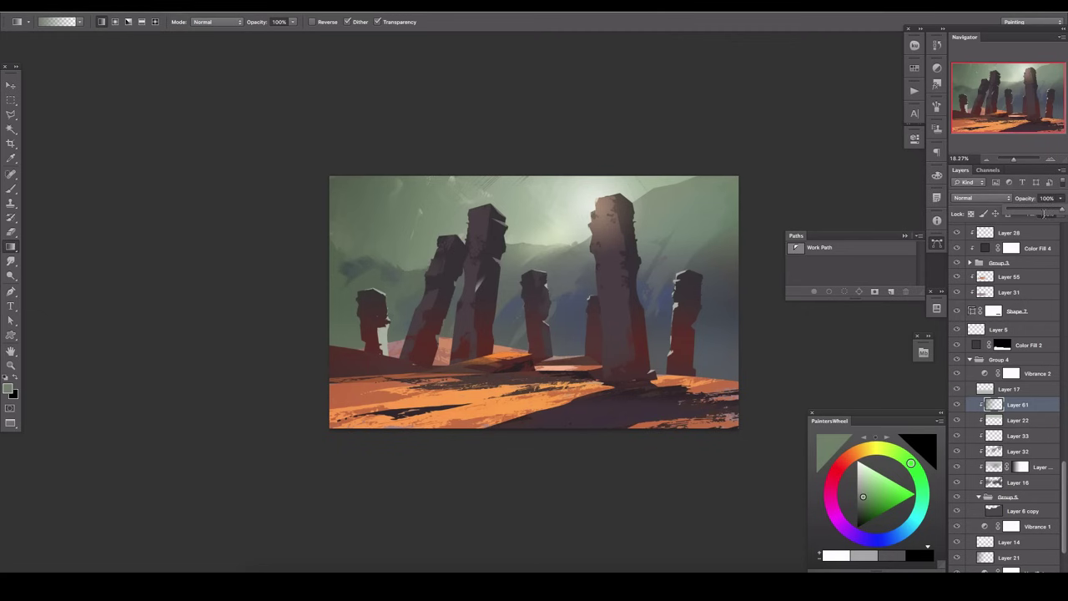
left_click_drag(1042, 214, 1018, 215)
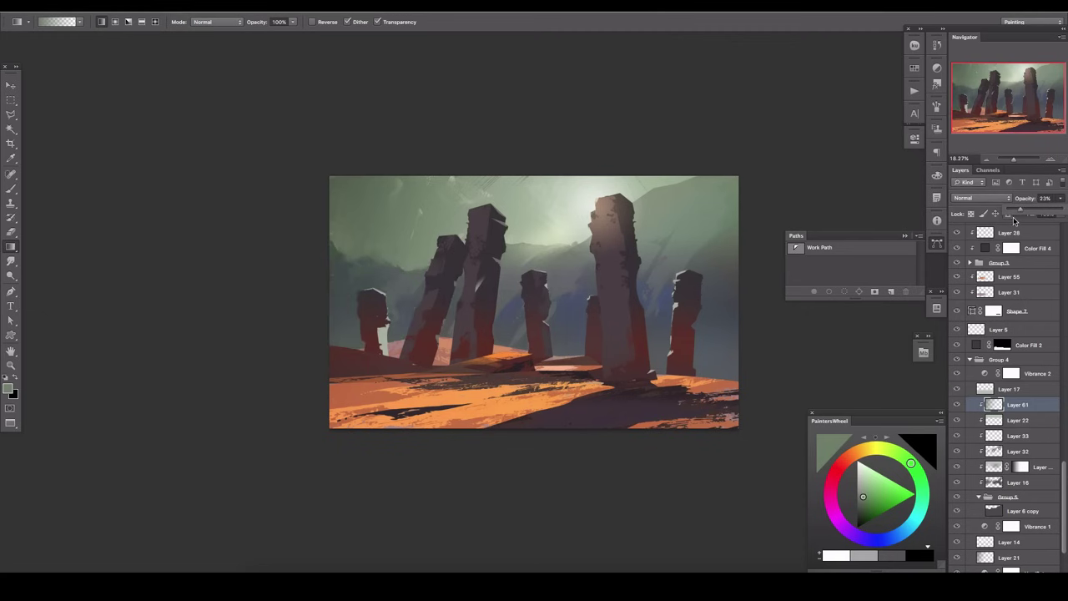
left_click_drag(1015, 217, 1027, 212)
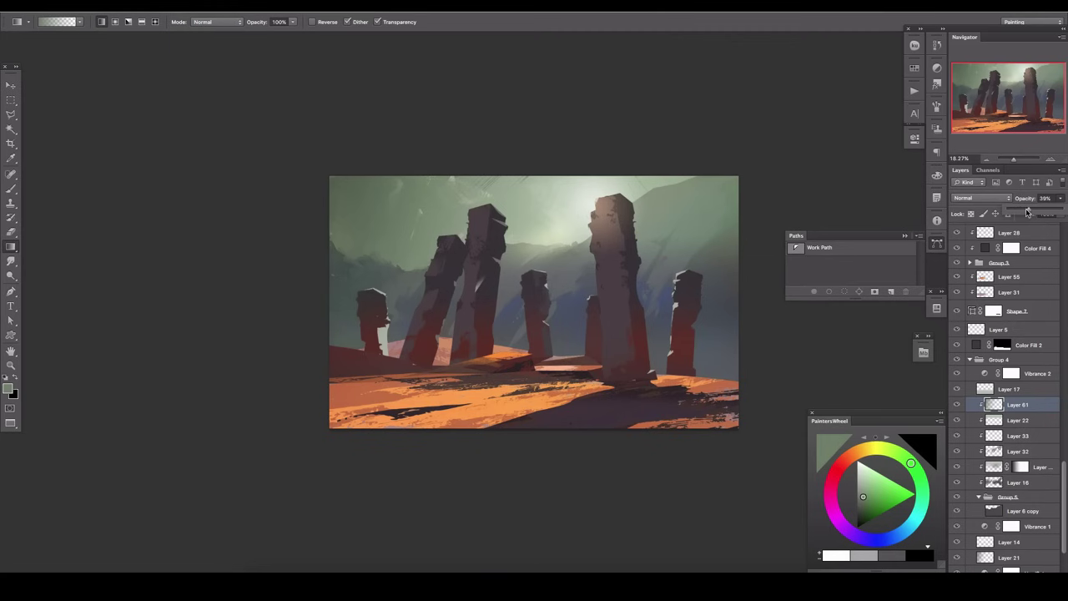
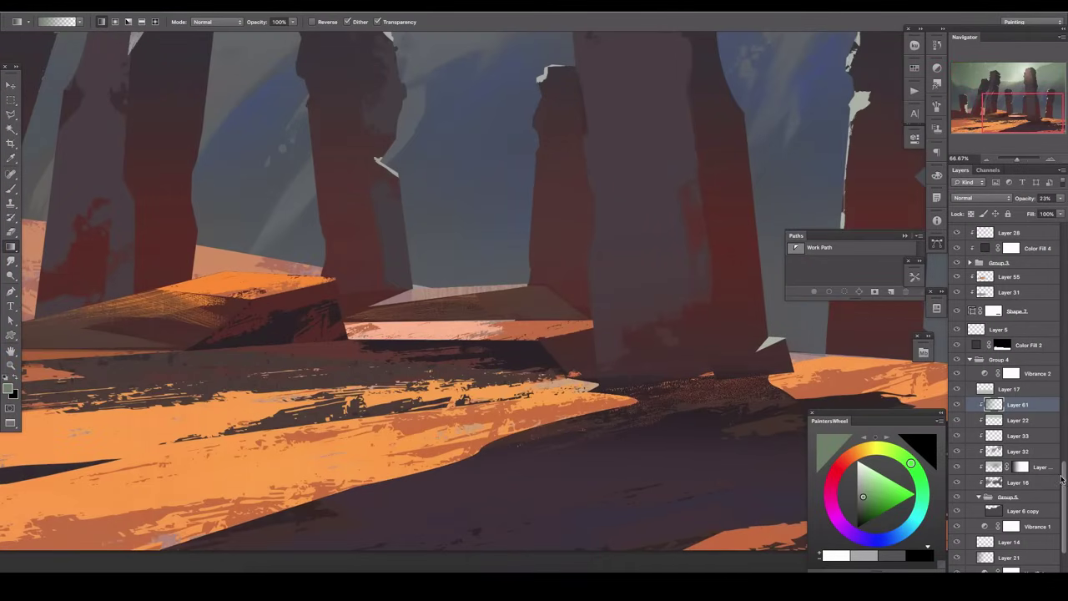
Step: Zoom out to the whole painting and add a new layer above Layer 63 in Group 4
left_click_drag(1061, 477, 1061, 250)
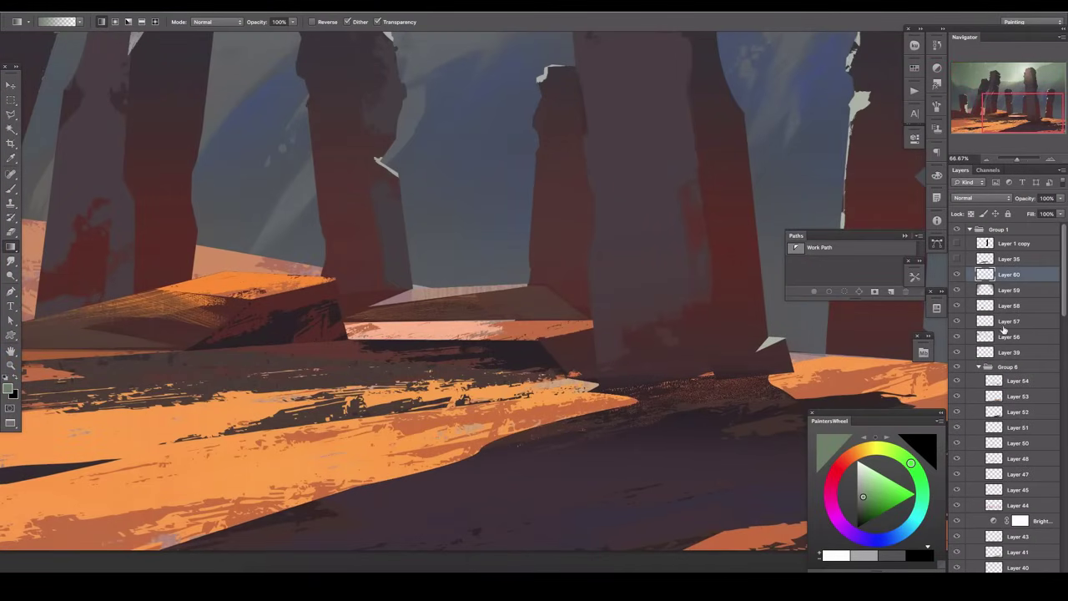
mouse_move(508, 183)
left_mouse_down()
mouse_move(519, 265)
mouse_move(581, 293)
left_mouse_up()
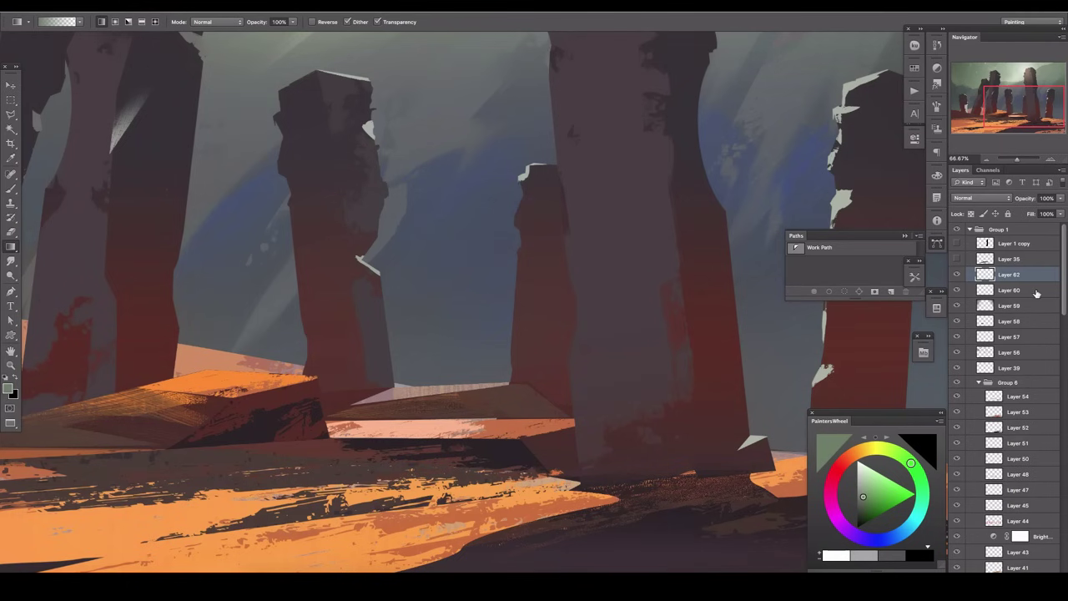
scroll(1035, 293, "down", 10)
left_click(1009, 302)
left_click_drag(1017, 158, 1014, 159)
left_click(11, 86)
Step: Add an empty layer and sample a pale green from the sky for custom shapes
key("ctrl+shift+alt+n")
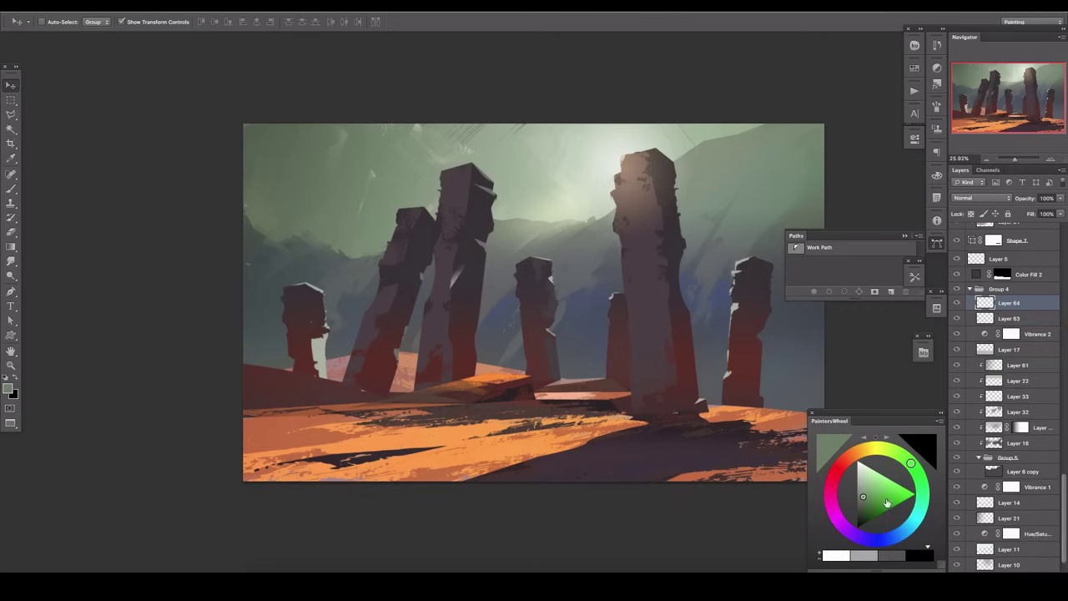
key("u")
key("shift+u")
left_click(861, 476)
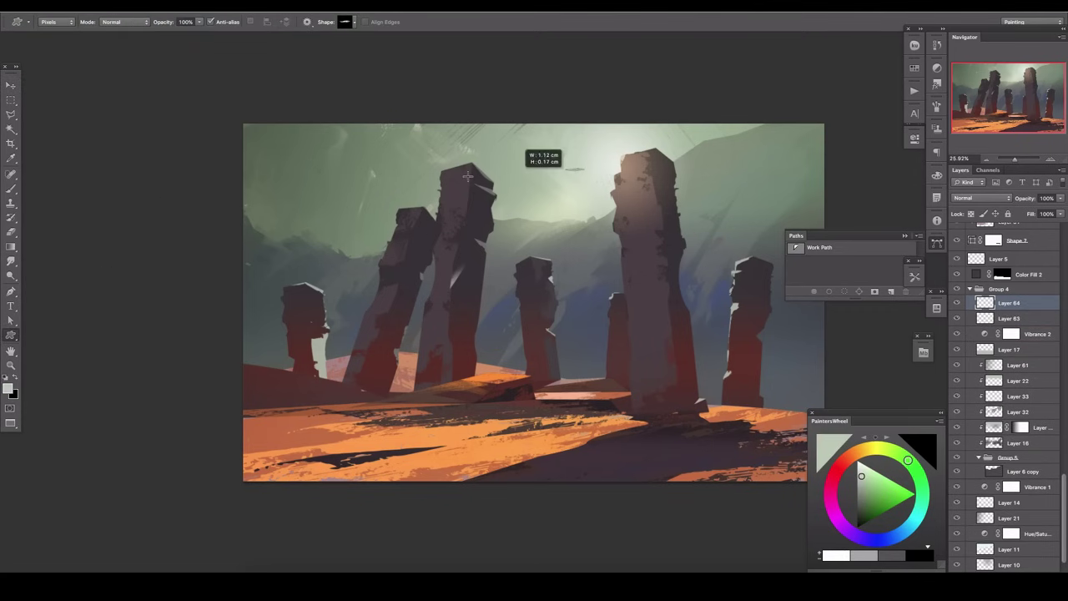
Step: Draw long pale green streaks across the upper sky, undoing the unwanted ones
left_click_drag(584, 168, 250, 192)
left_click_drag(358, 198, 821, 220)
left_click_drag(512, 239, 361, 211)
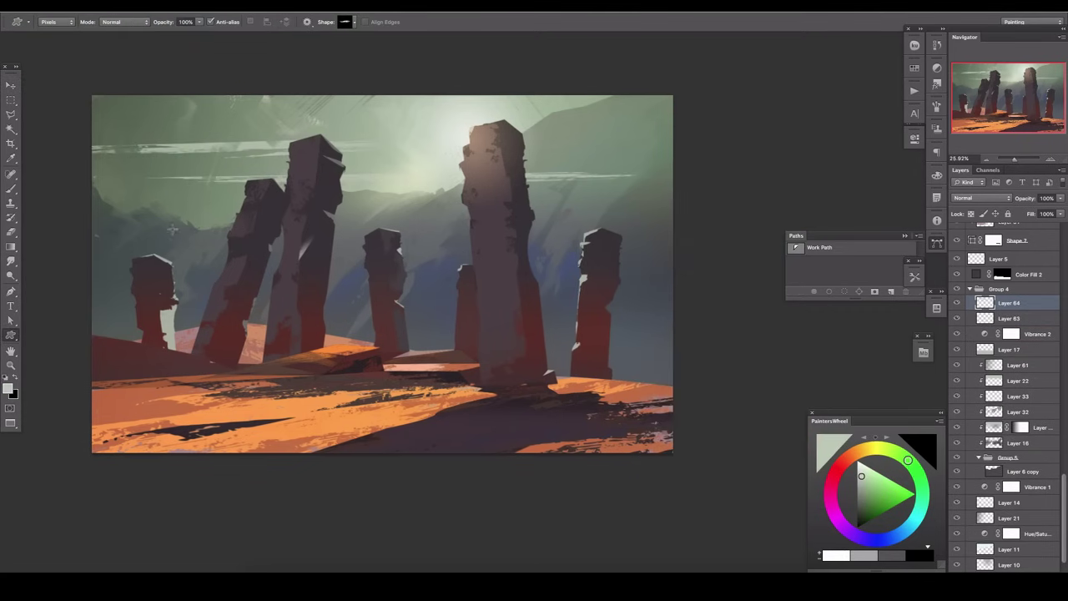
left_click_drag(233, 213, 882, 219)
key("ctrl+z")
mouse_move(438, 160)
left_mouse_down()
mouse_move(578, 143)
mouse_move(40, 106)
left_mouse_up()
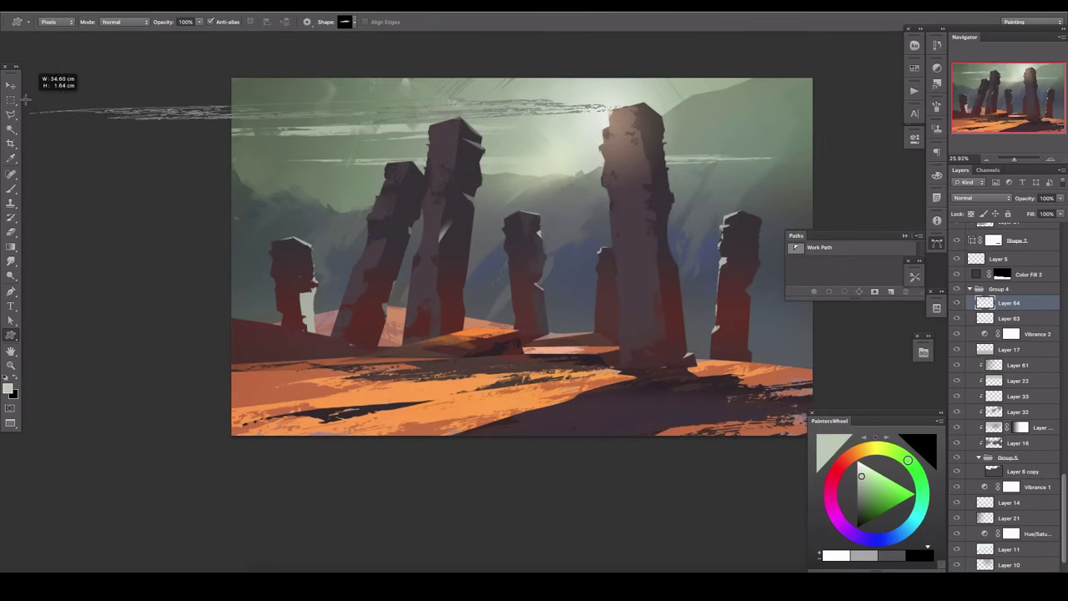
key("ctrl+z")
Step: Add more long horizontal streaks lower in the sky, removing the last stray one
left_click_drag(453, 139, 628, 179)
left_click_drag(646, 162, 125, 153)
mouse_move(494, 248)
left_mouse_down()
mouse_move(305, 248)
mouse_move(130, 181)
left_mouse_up()
left_click_drag(715, 293, 59, 318)
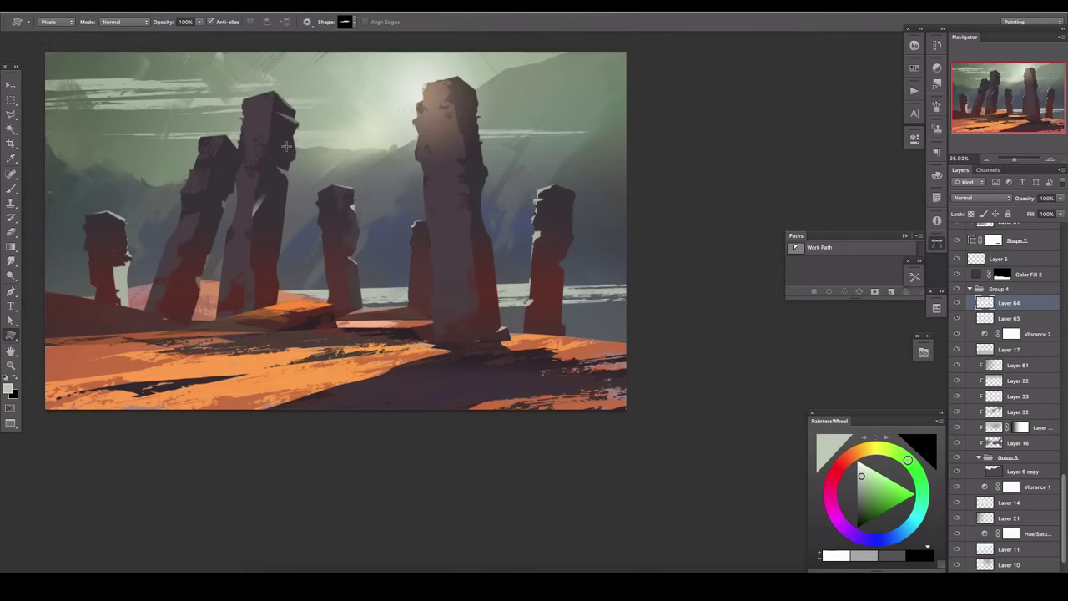
left_click_drag(734, 329, 219, 342)
key("ctrl+z")
left_click_drag(298, 152, 360, 185)
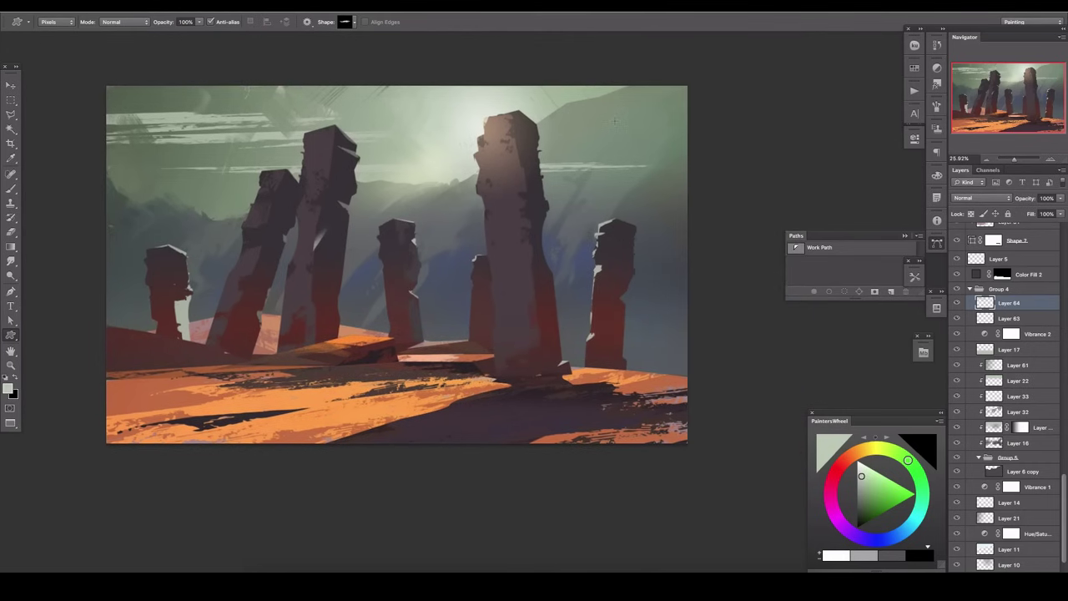
Step: Duplicate the streak layer and soften the copy with a lengthened Motion Blur
key("ctrl+j")
left_click(392, 209)
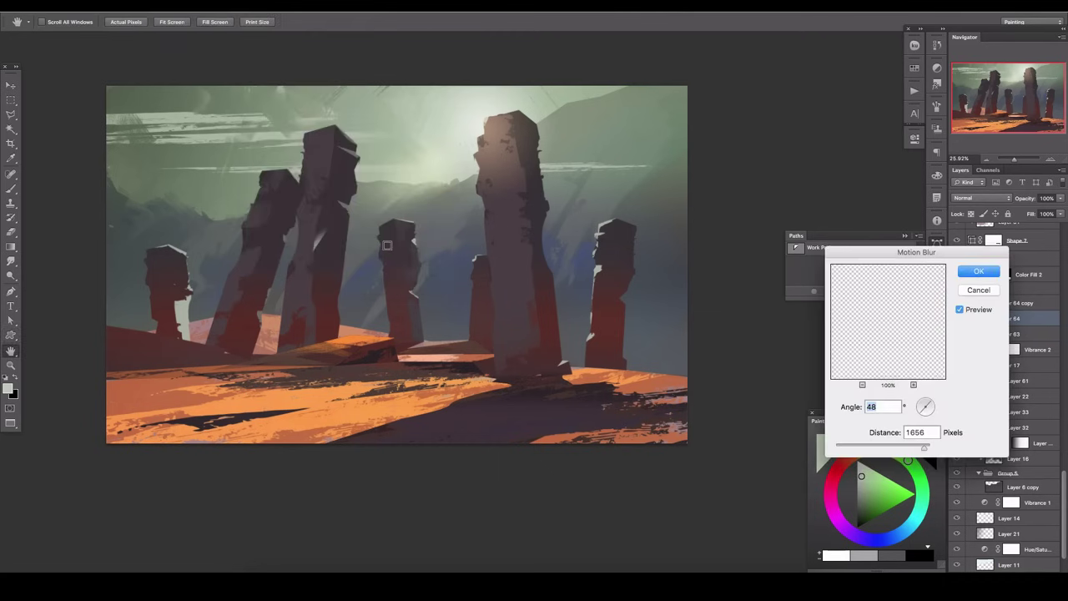
left_click_drag(830, 455, 856, 454)
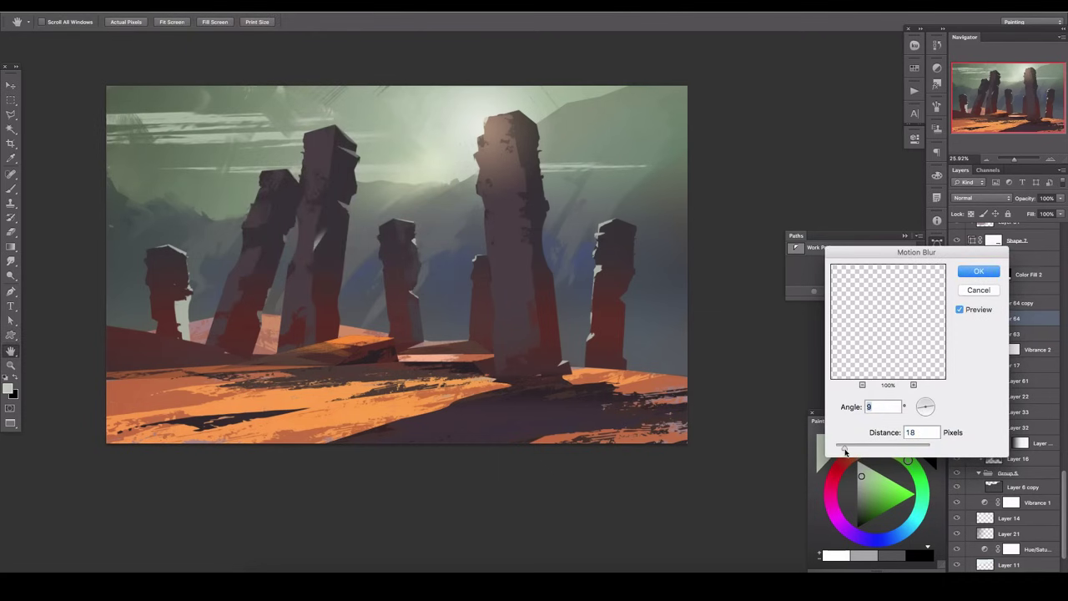
key("Return")
key("ctrl+minus")
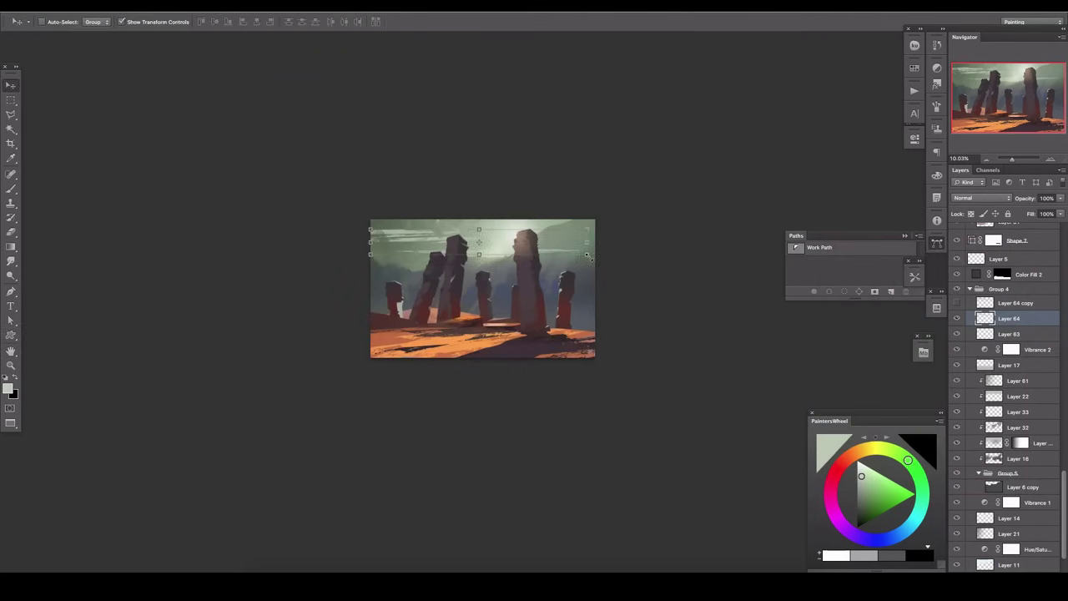
Step: Stretch the blurred strip wider than the canvas and set its opacity to 45%
key("ctrl+t")
left_click_drag(596, 250, 326, 264)
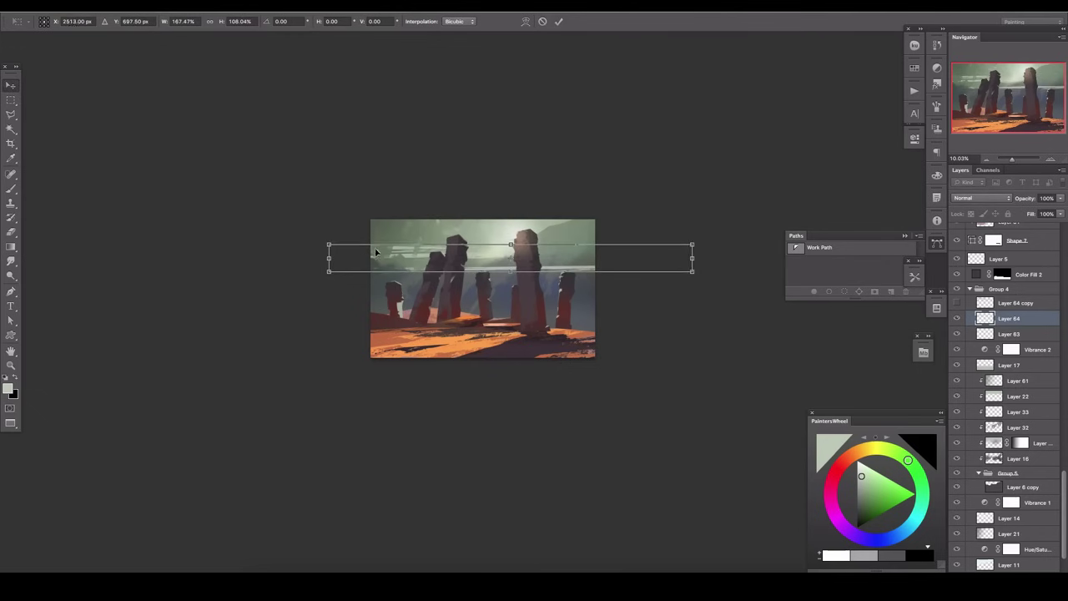
key("Return")
key("4")
key("5")
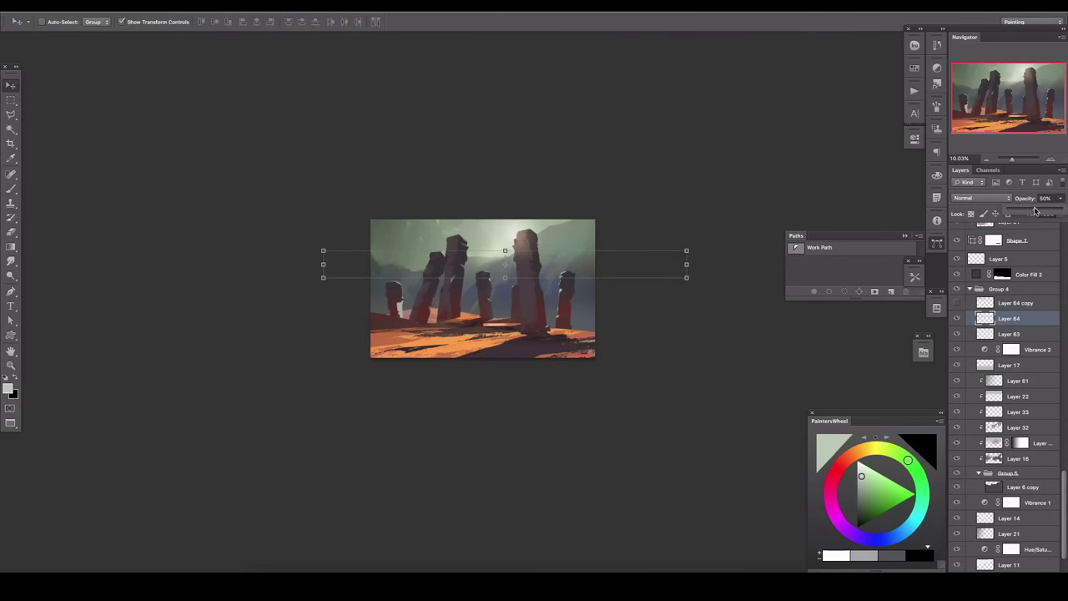
left_click_drag(1011, 158, 1015, 160)
Step: Make a squashed duplicate of the haze strip, set a 30% eraser, and add Layer 65 in grayscale
mouse_move(188, 233)
left_mouse_down()
mouse_move(189, 200)
mouse_move(343, 190)
left_mouse_up()
key("ctrl+t")
key("Return")
left_click(1001, 333)
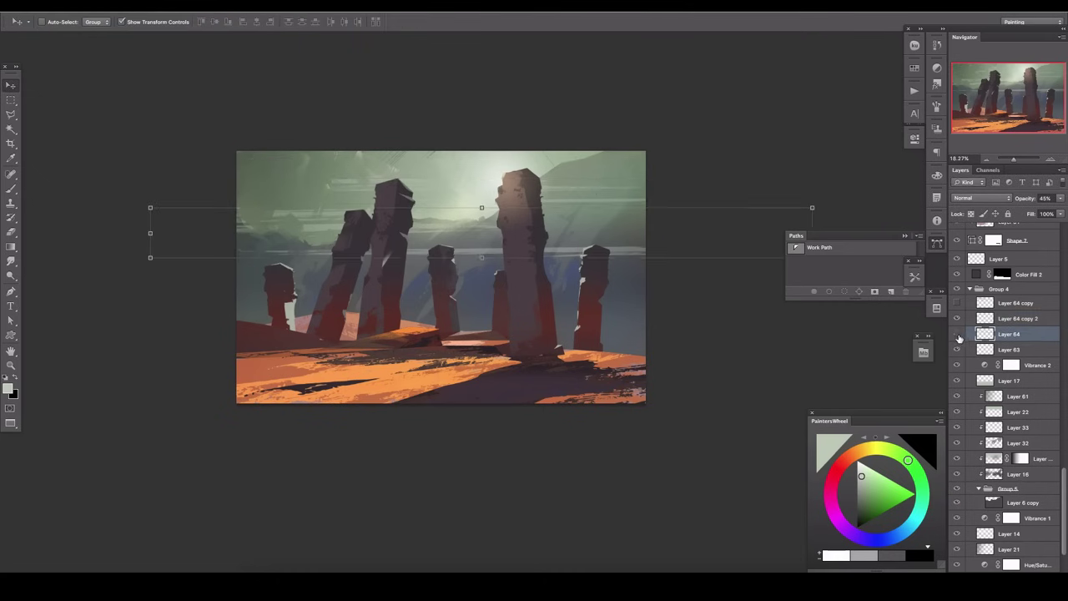
key("e")
key("3")
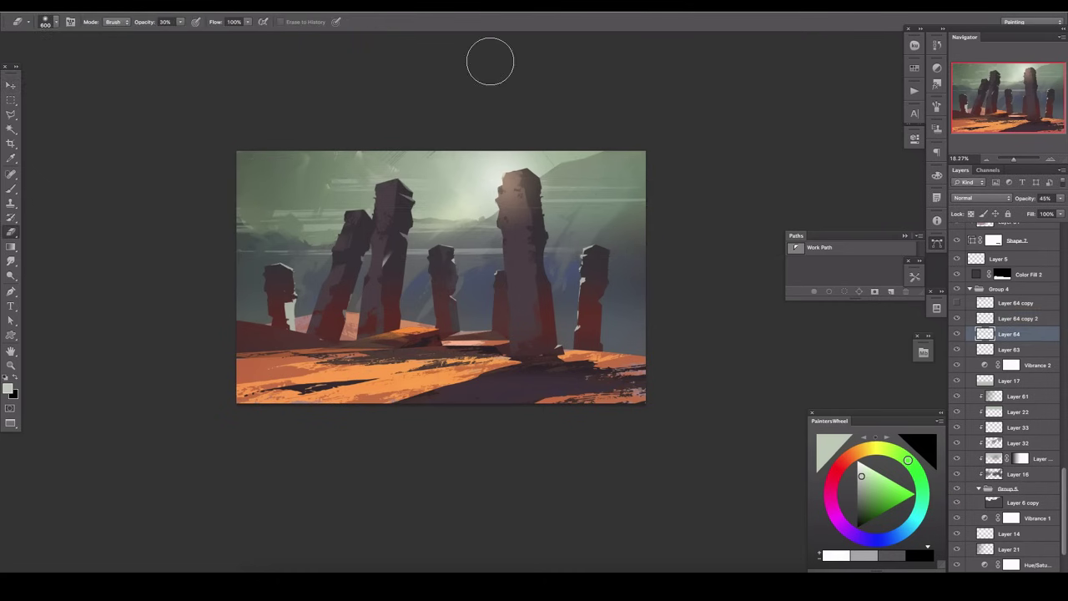
key("ctrl+shift+alt+n")
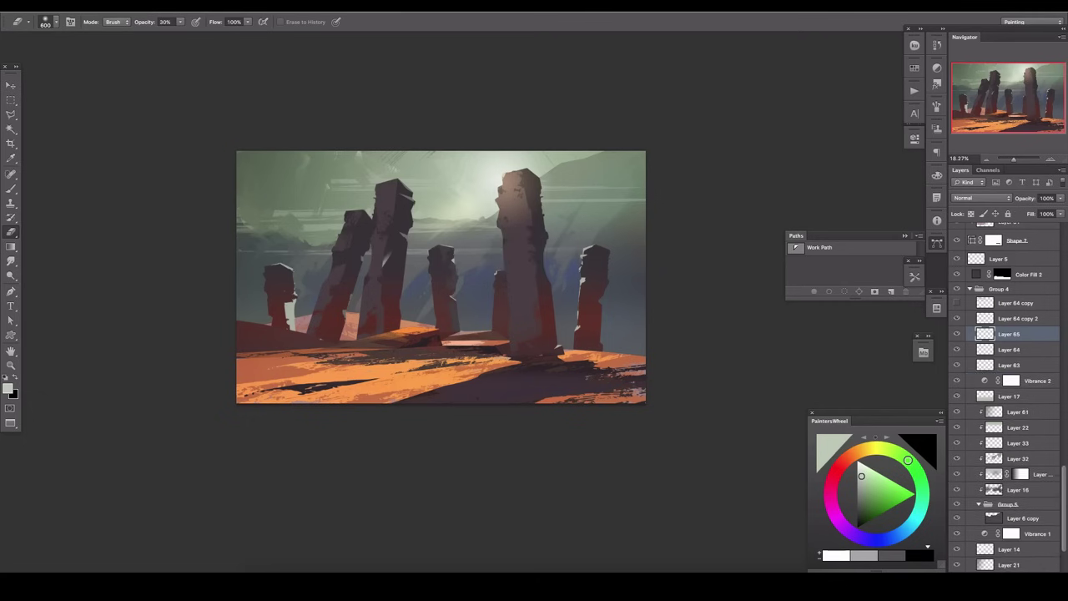
key("ctrl+y")
Step: Draw a light band across the lower sky on Layer 65, discarding a second upper band
key("u")
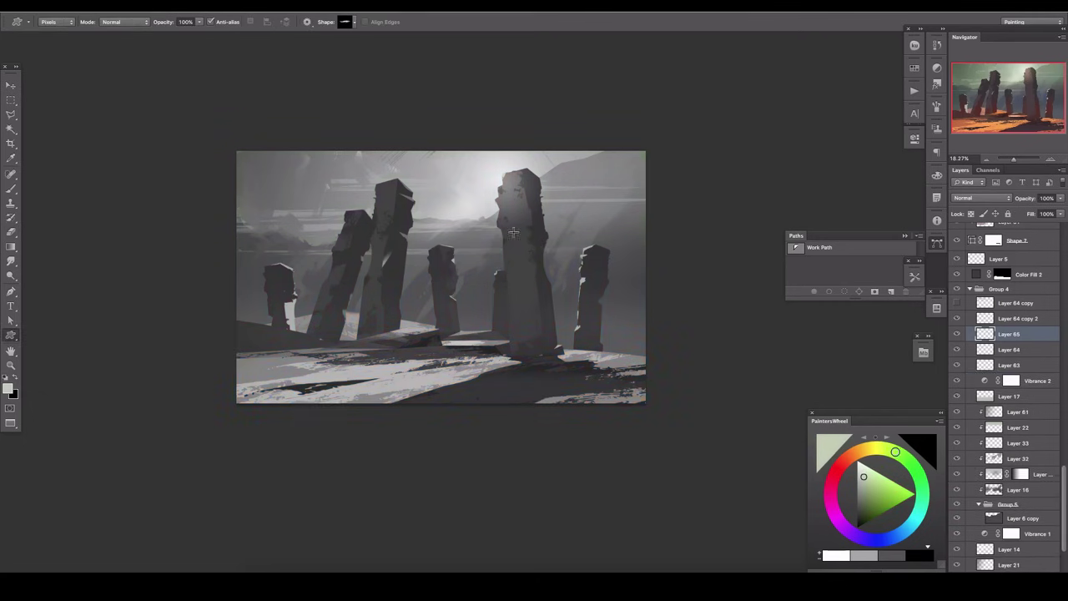
left_click_drag(513, 232, 121, 259)
left_click_drag(412, 207, 918, 177)
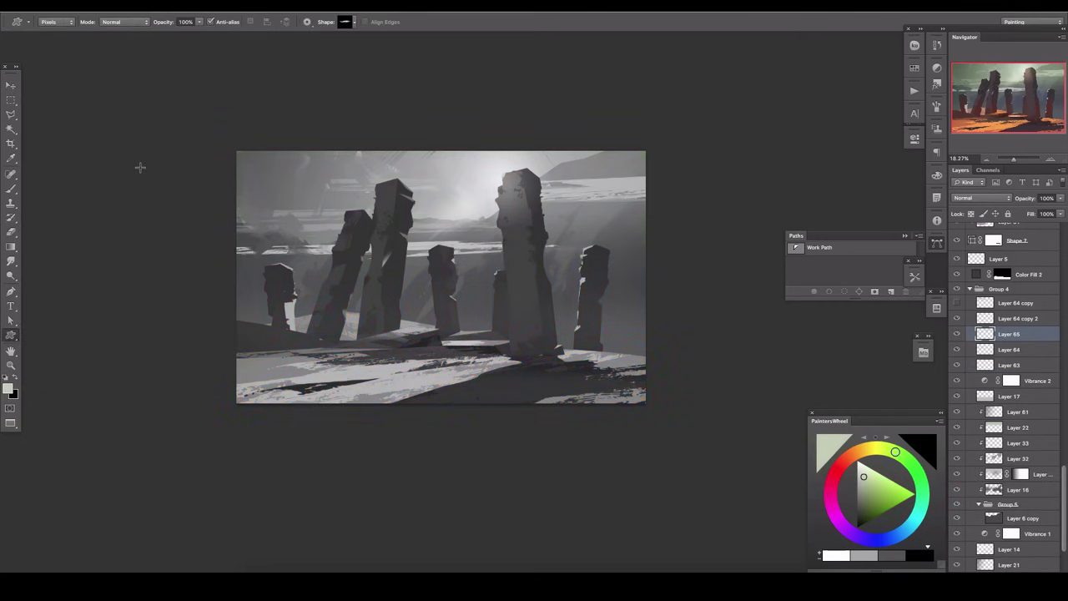
key("ctrl+z")
key("v")
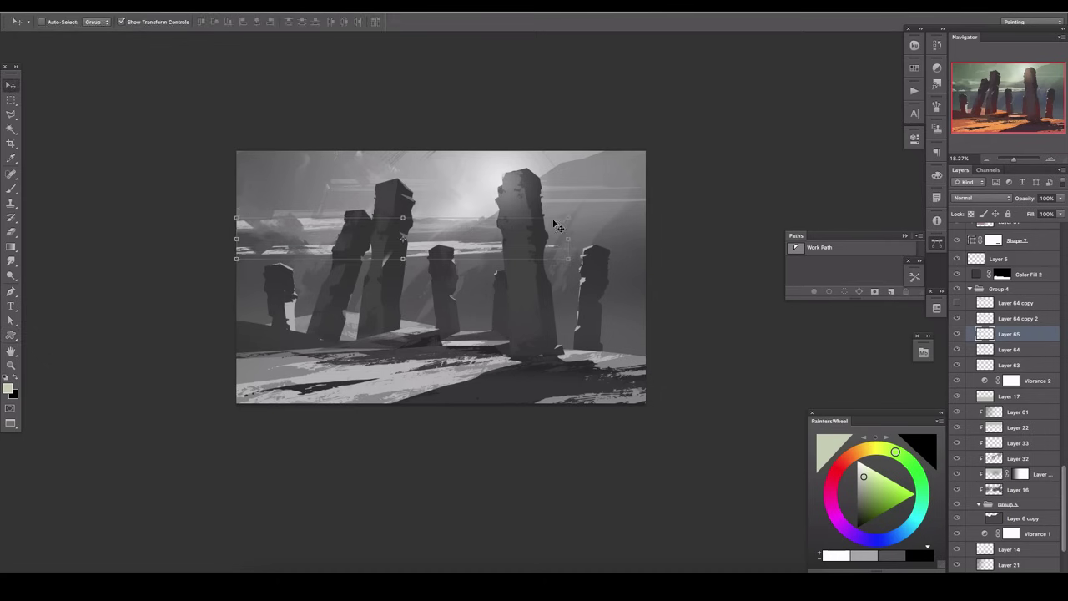
Step: Move, widen and stretch the light band across the sky with Free Transform
key("ctrl+t")
left_click_drag(567, 238, 639, 200)
mouse_move(359, 242)
left_mouse_down()
mouse_move(293, 204)
mouse_move(281, 214)
left_mouse_up()
key("Return")
key("ctrl+t")
left_click_drag(588, 192, 591, 188)
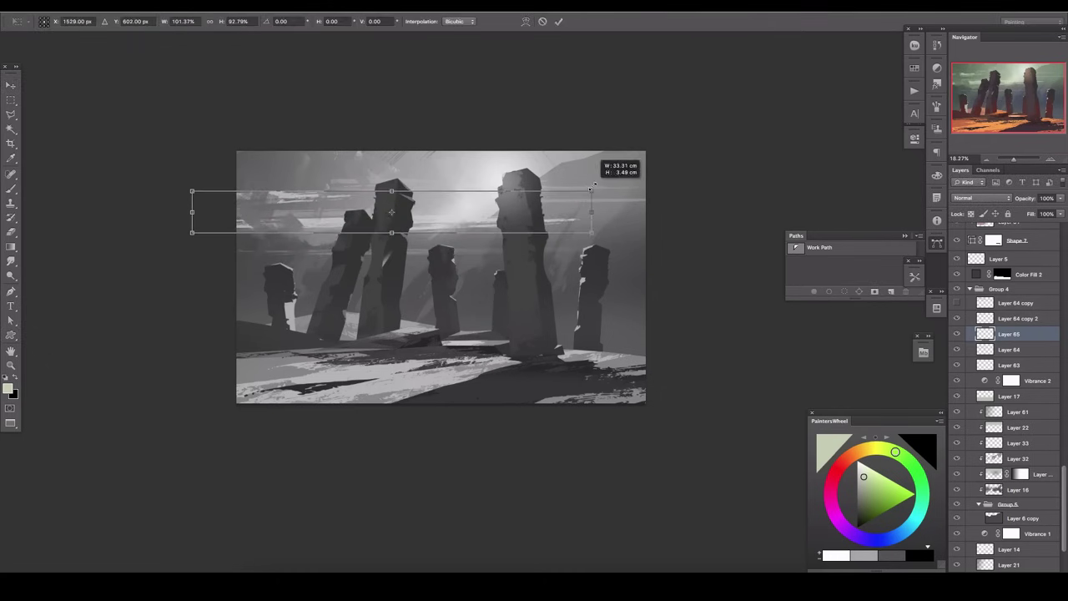
key("Return")
Step: Fade the band layer to 56% opacity and hide the Layer 64 copy
left_click(1060, 198)
left_click_drag(1058, 209, 1039, 215)
left_click(1012, 336)
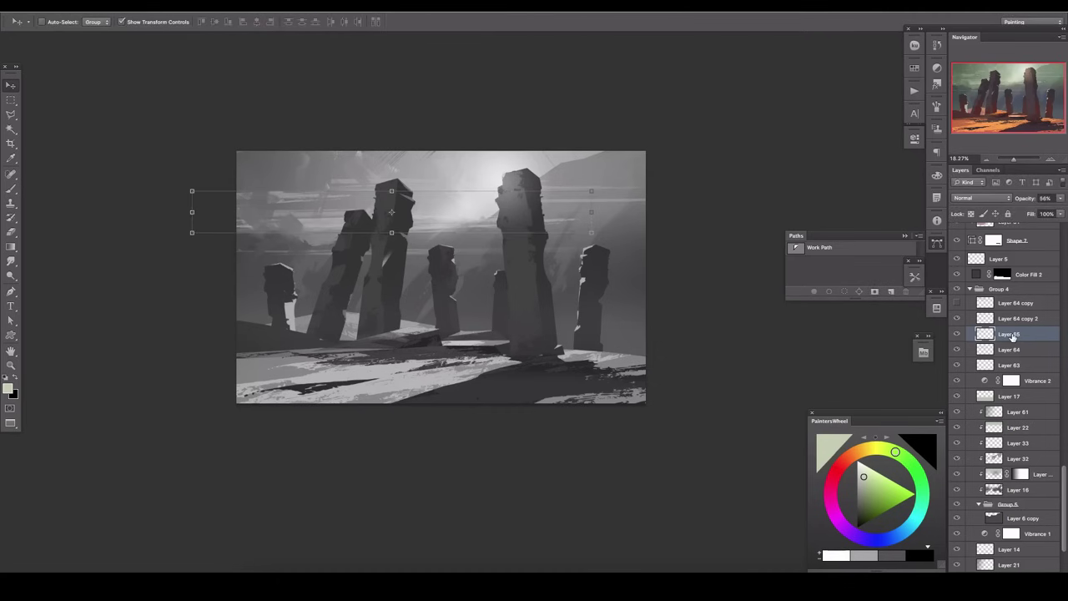
left_click(957, 302)
scroll(958, 326, "up", 5)
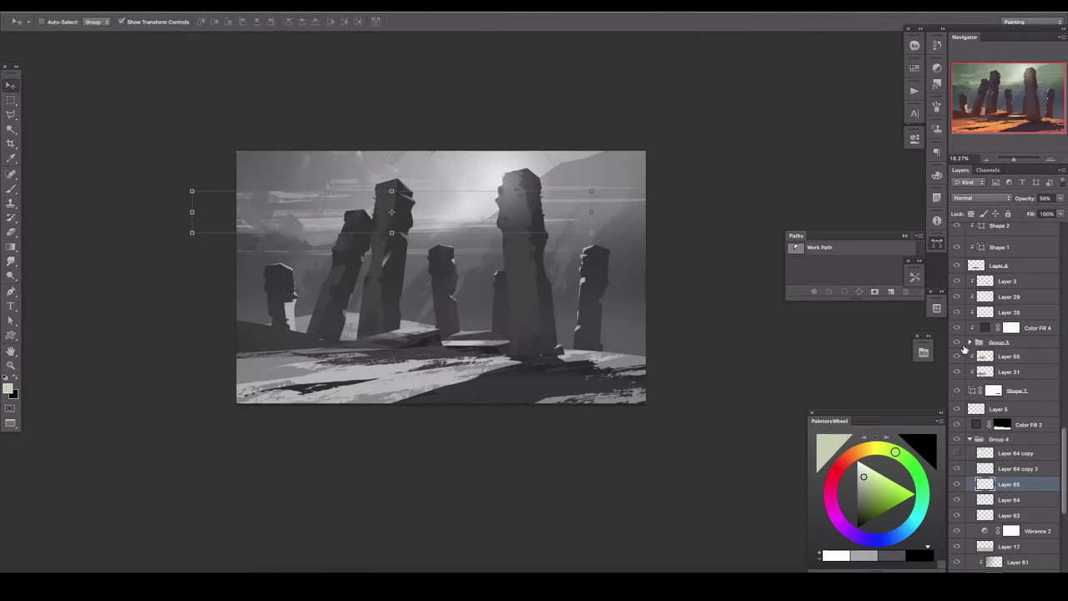
Step: Add Layer 66 with a light fog gradient over the pillar bases at 16% opacity
left_click(965, 350)
key("ctrl+shift+alt+n")
key("g")
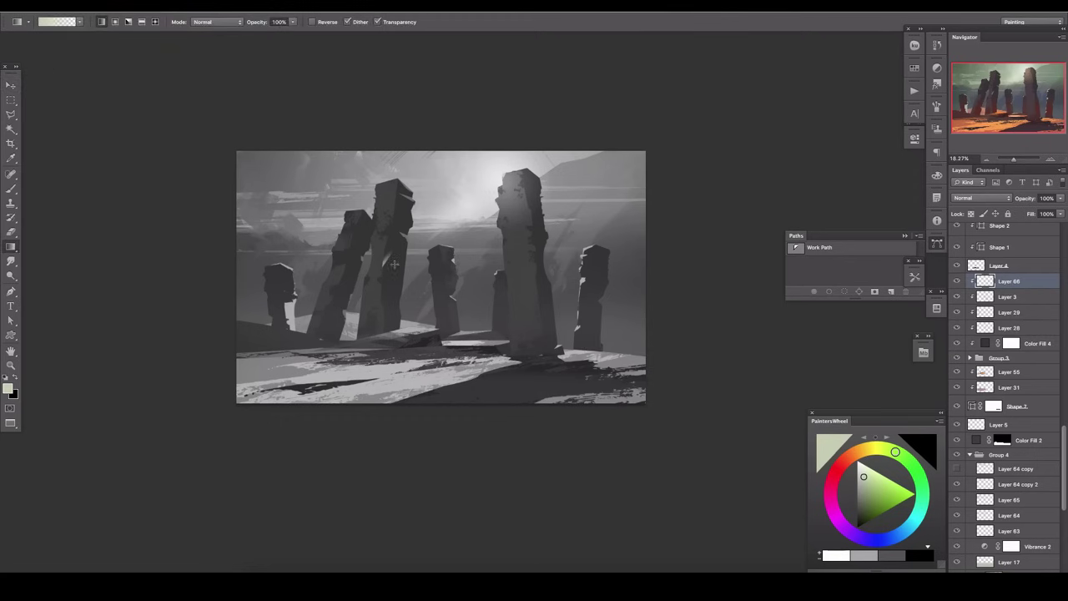
left_click(441, 191, "alt")
left_click_drag(442, 359, 442, 284)
left_click_drag(1060, 198, 1011, 218)
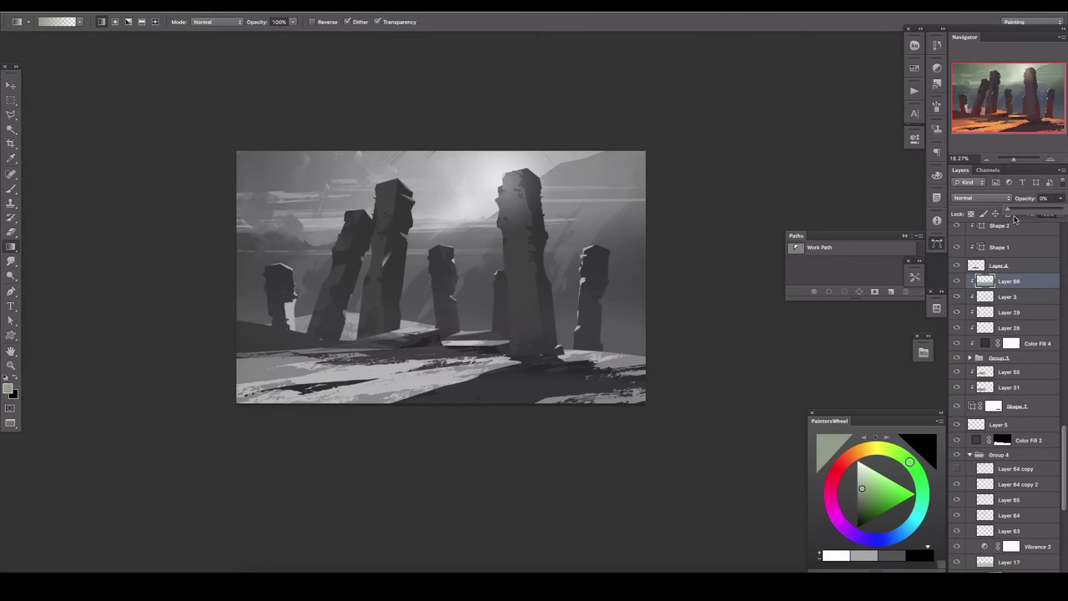
Step: Fade Layer 65 to 17% opacity, then select Layer 64
scroll(1042, 453, "down", 2)
left_click(1026, 447)
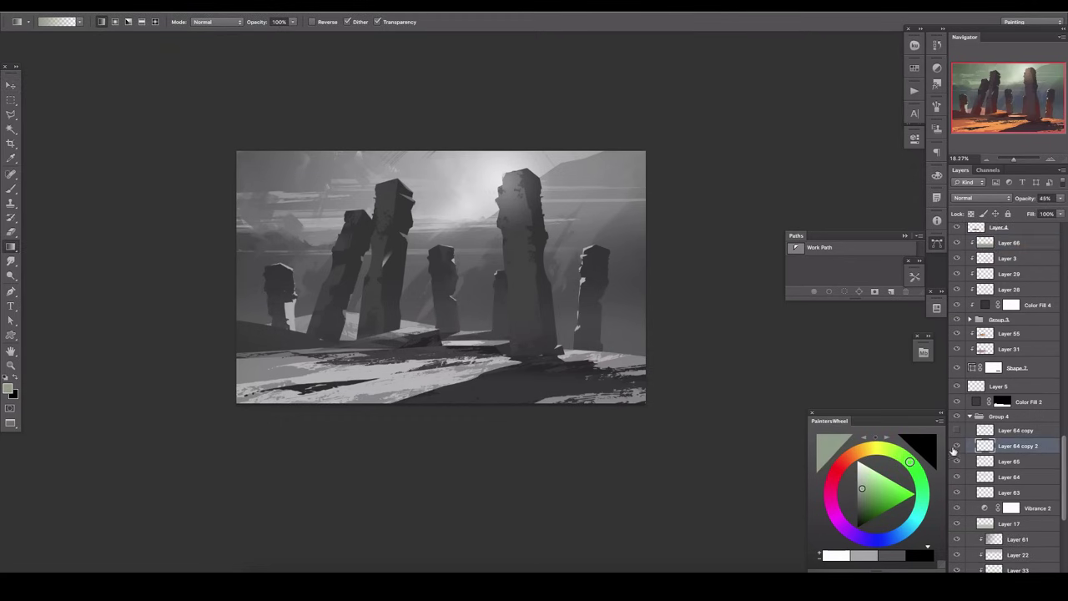
left_click(982, 462)
left_click_drag(1059, 198, 1016, 213)
left_click(977, 475)
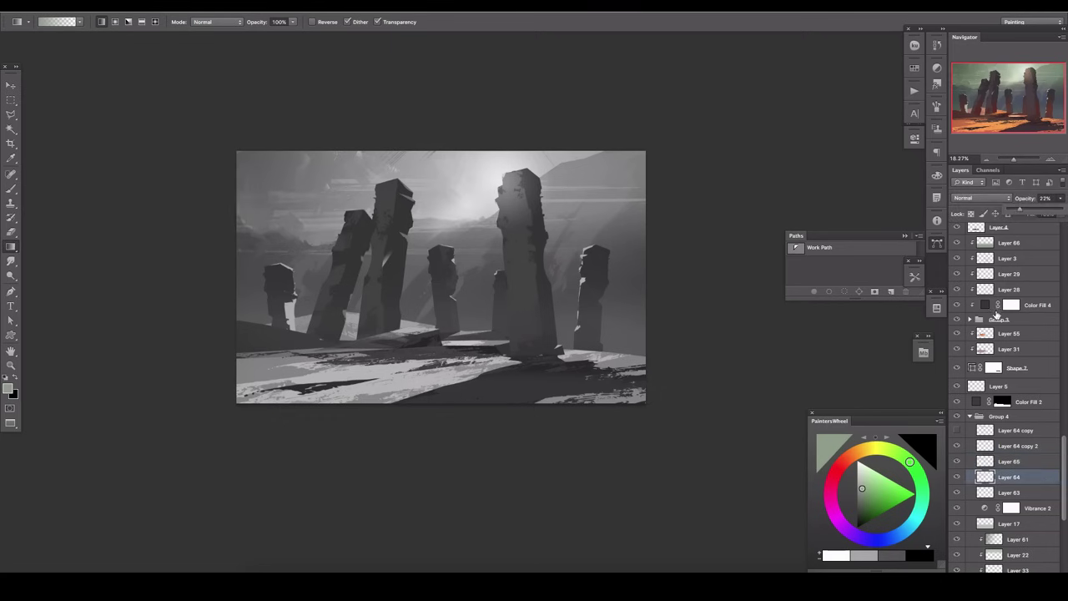
Step: Scroll the Layers panel and select Layer 62, Layer 5, then the top layer group
left_click_drag(1057, 455, 1057, 251)
left_click(955, 271)
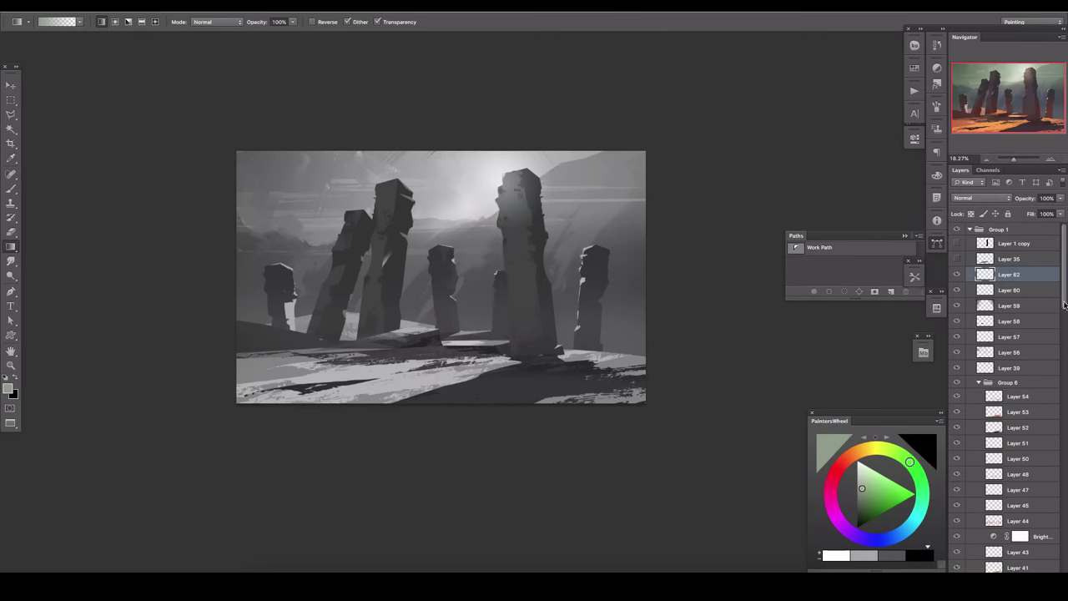
left_click_drag(1064, 305, 1064, 488)
left_click(958, 411)
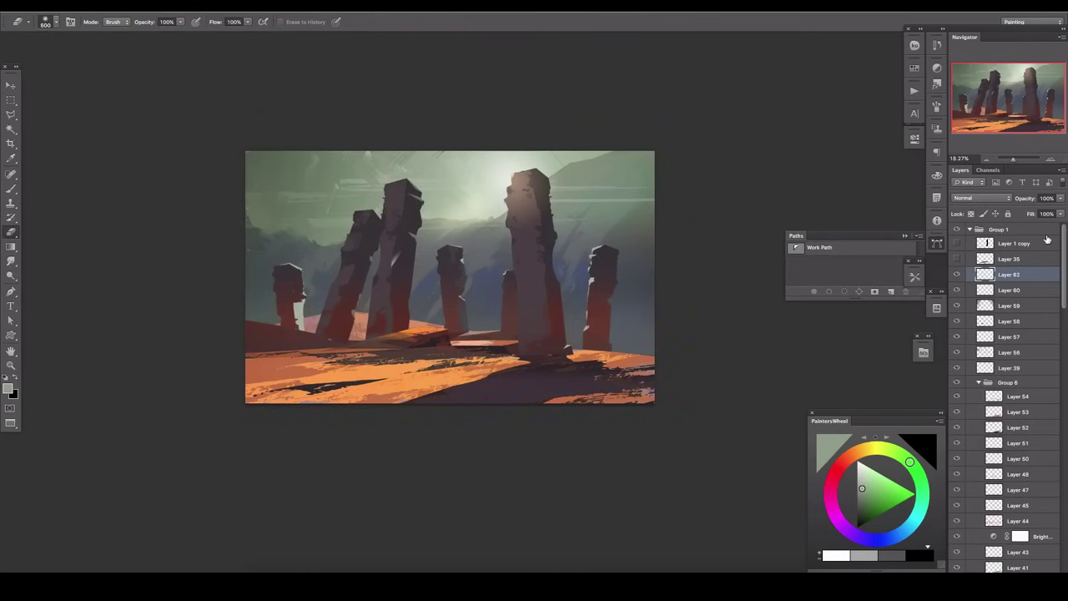
left_click(997, 229)
Step: Collapse the top group, run the F2 action, and stretch the pasted photo across the canvas
left_click(968, 228)
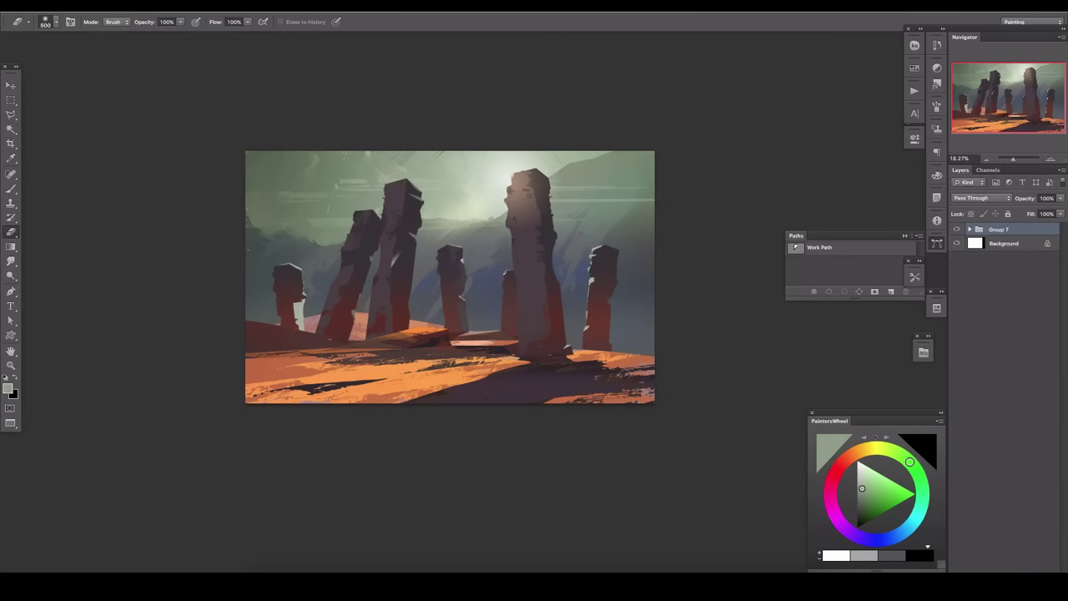
key("F2")
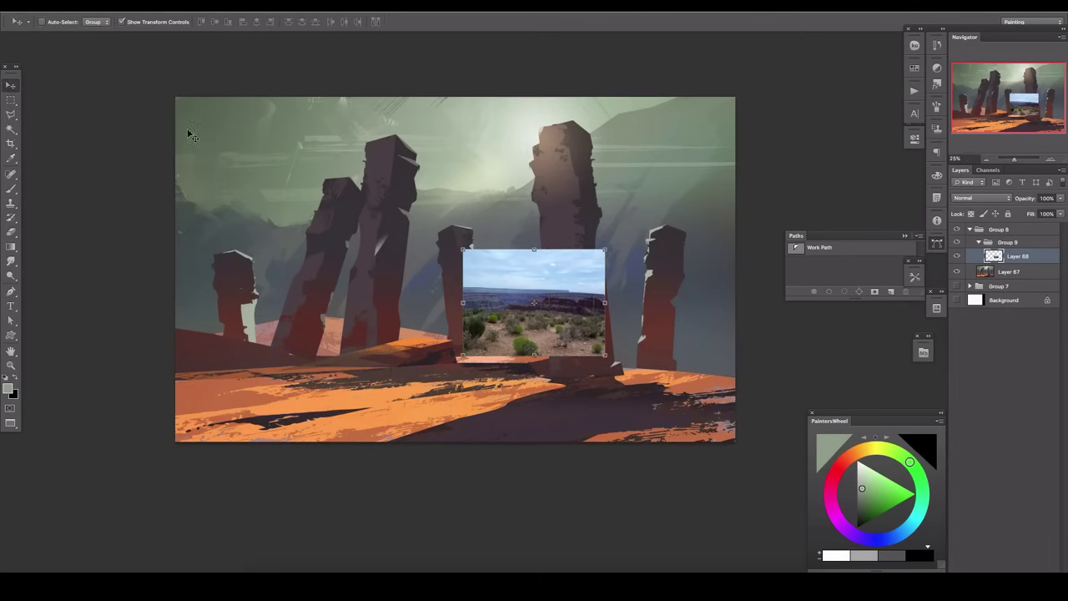
left_click_drag(596, 338, 175, 148)
left_click_drag(734, 442, 768, 507)
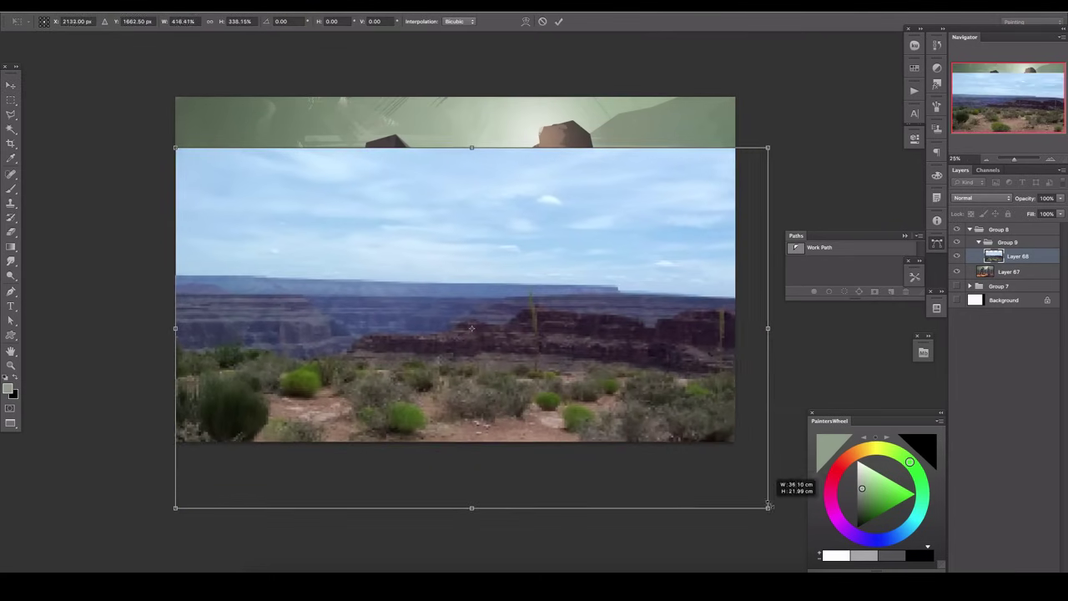
Step: Try several blend modes on the photo layer and fade its opacity to 0%
left_click(981, 198)
left_click(965, 263)
left_click(981, 198)
left_click(965, 303)
left_click(960, 200)
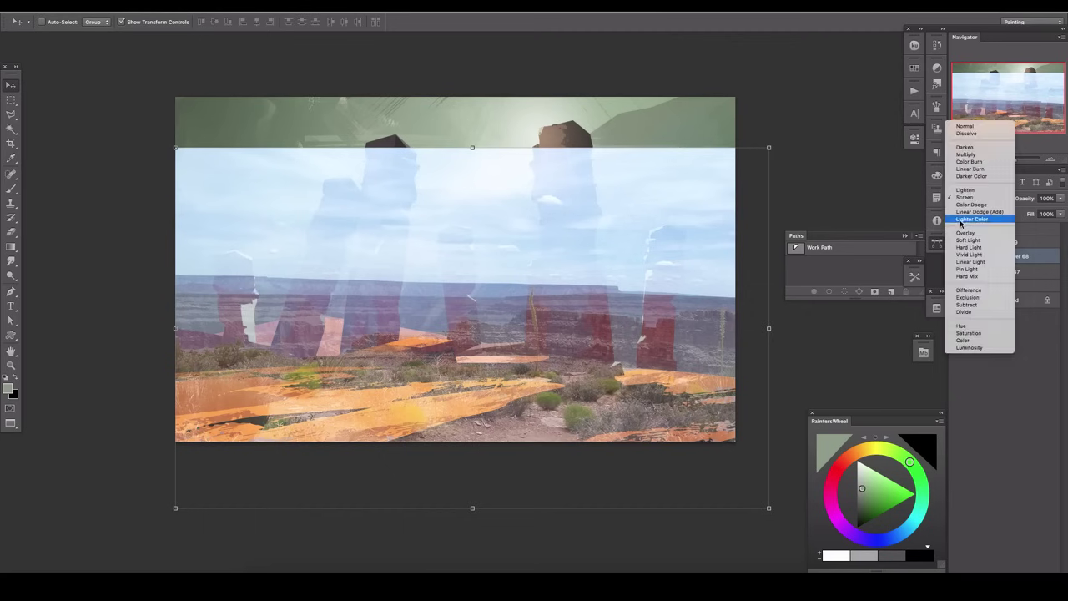
left_click(959, 200)
left_click(959, 197)
left_click(959, 198)
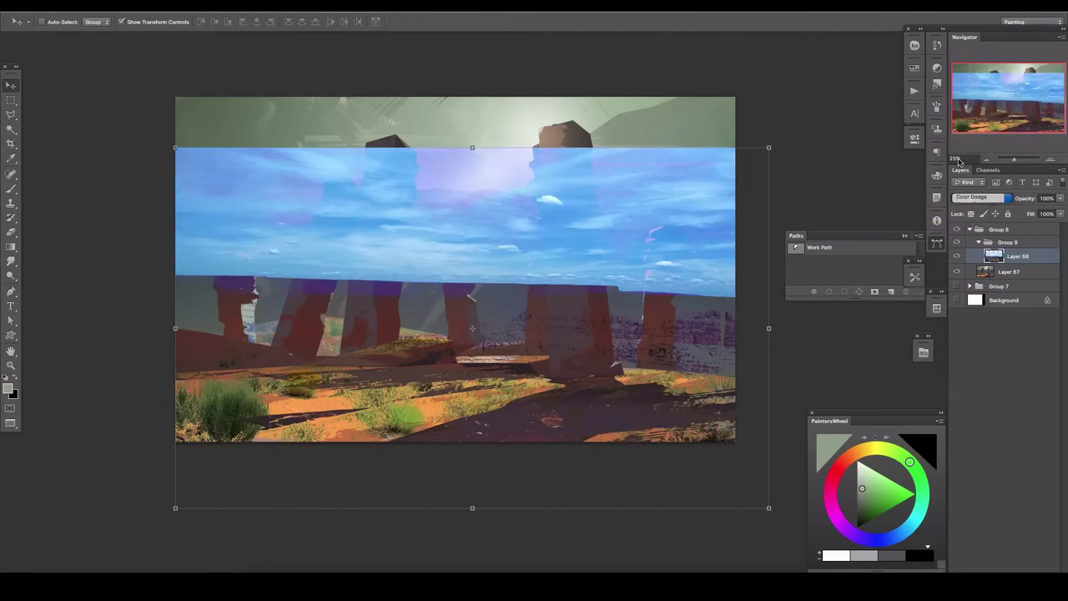
left_click(959, 198)
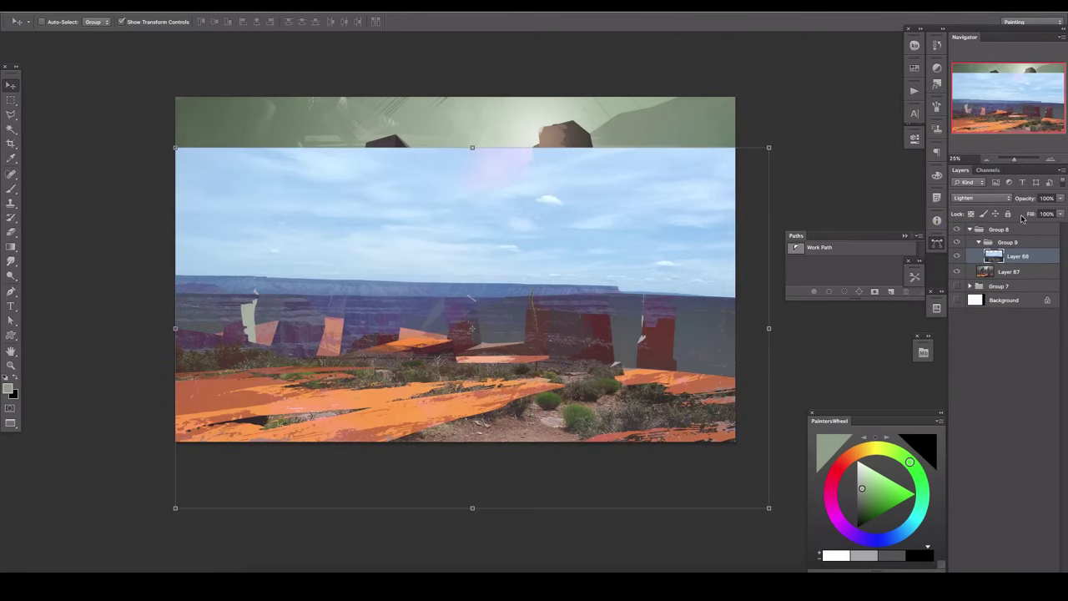
mouse_move(1059, 198)
left_mouse_down()
mouse_move(1023, 214)
mouse_move(1059, 213)
left_mouse_up()
Step: Shrink the photo into the lower-middle canvas at full opacity with Normal blending
key("ctrl+t")
left_click_drag(175, 147, 417, 309)
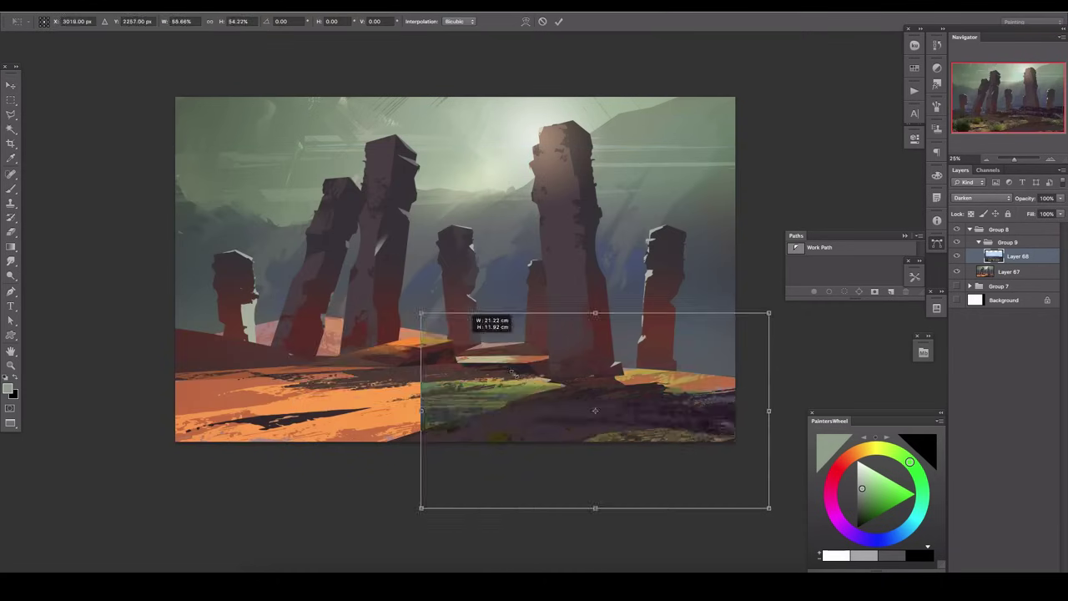
left_click_drag(595, 406, 438, 351)
key("Return")
left_click(980, 198)
Step: Open Filter > Noise > Reduce Noise and cancel it
left_click(968, 172)
left_click(255, 5)
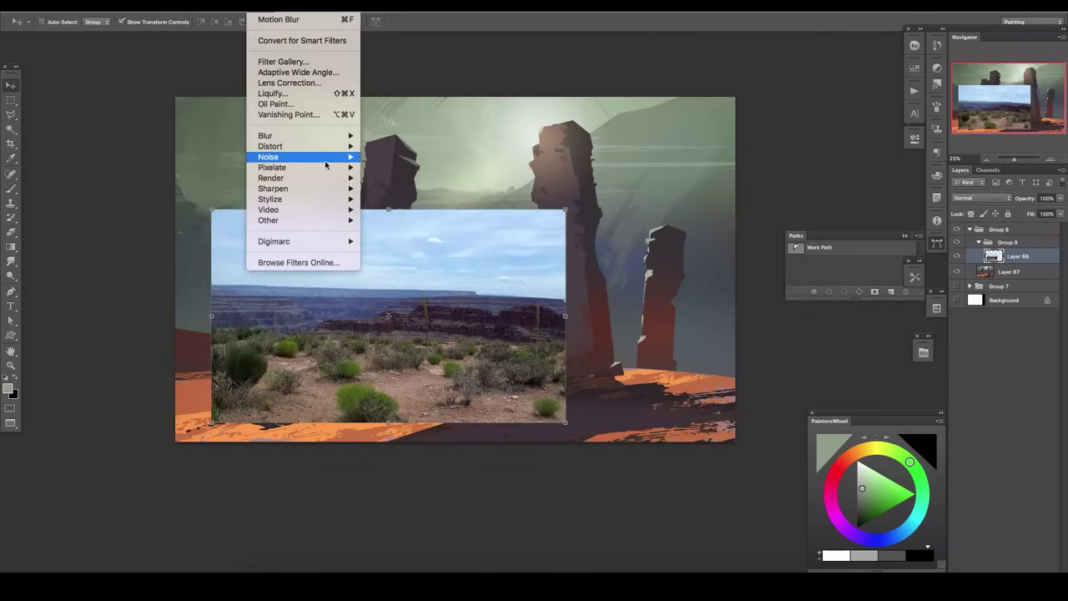
left_click(401, 205)
key("Escape")
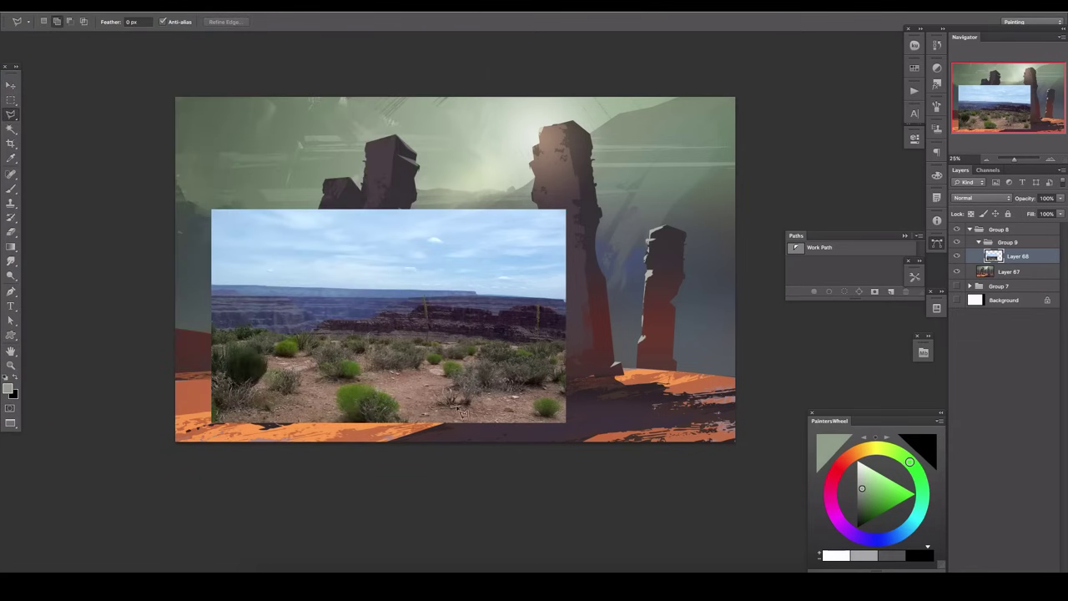
Step: Lasso a ground patch onto its own layer, hide the photo, and set Darken blending
left_click(483, 353)
double_click(215, 360)
key("ctrl+j")
left_click(956, 255, "alt")
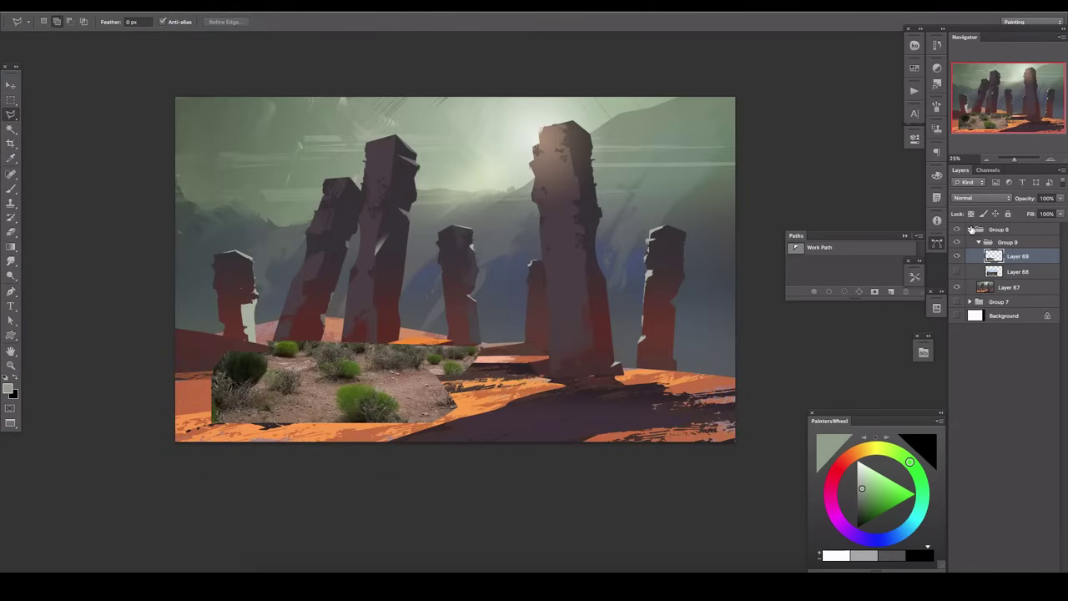
key("alt+shift+k")
Step: Scale the ground patch down and clip a Brightness/Contrast layer raising its contrast
key("ctrl+t")
mouse_move(477, 342)
left_mouse_down()
mouse_move(405, 368)
mouse_move(260, 381)
left_mouse_up()
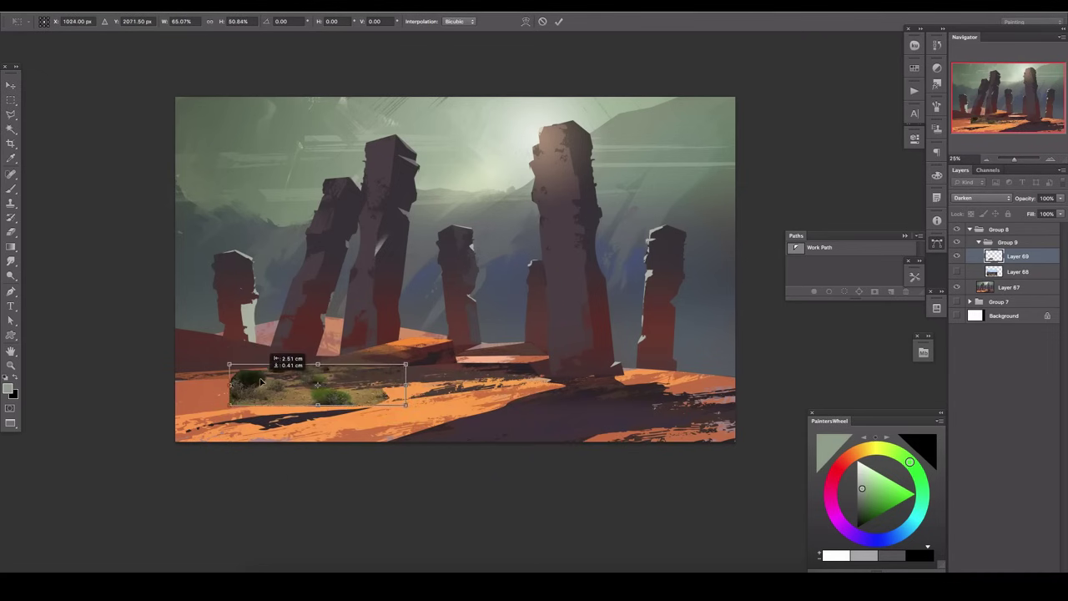
key("Return")
left_click(991, 394)
left_click(1009, 440)
right_click(1035, 256)
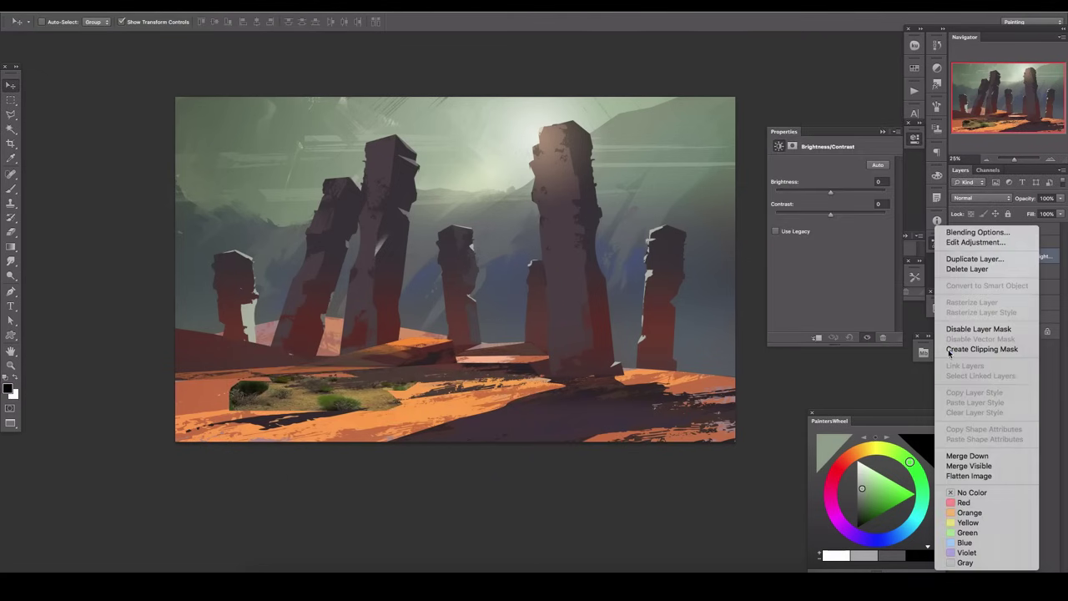
left_click(948, 349)
mouse_move(830, 214)
left_mouse_down()
mouse_move(871, 217)
mouse_move(831, 193)
left_mouse_up()
Step: Move the ground patch toward the left edge and return it to Normal blending
left_click(1017, 271)
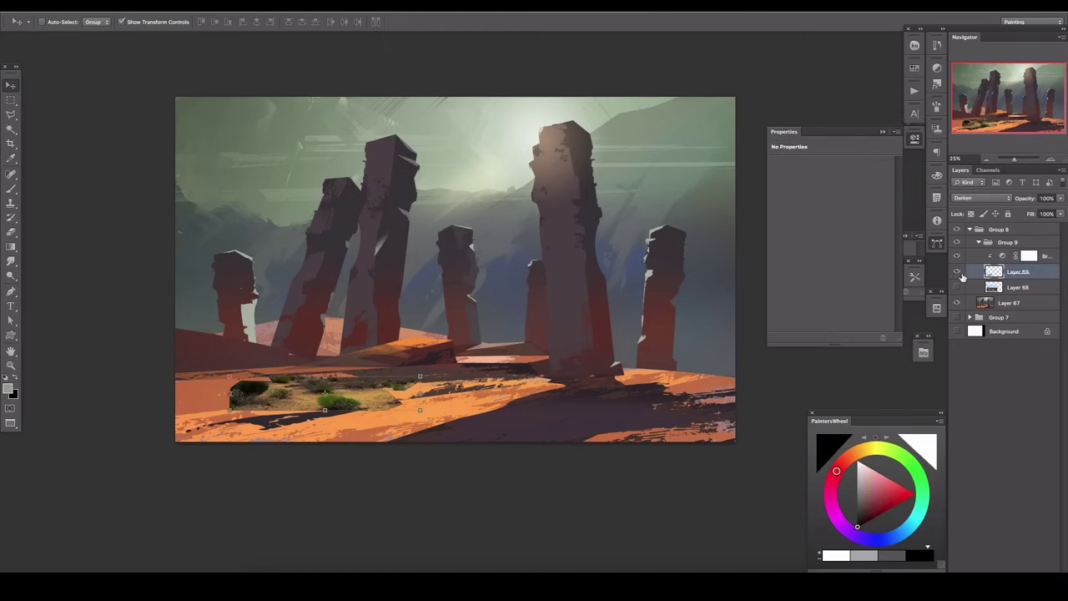
key("ctrl+t")
mouse_move(250, 383)
left_mouse_down()
mouse_move(267, 385)
mouse_move(210, 402)
left_mouse_up()
key("Return")
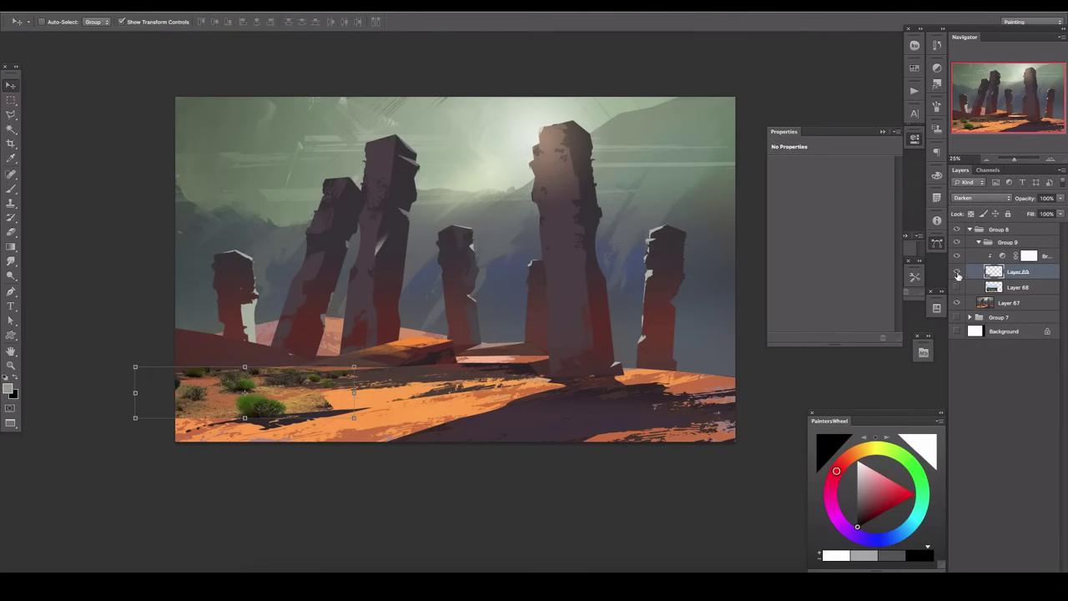
left_click(972, 200)
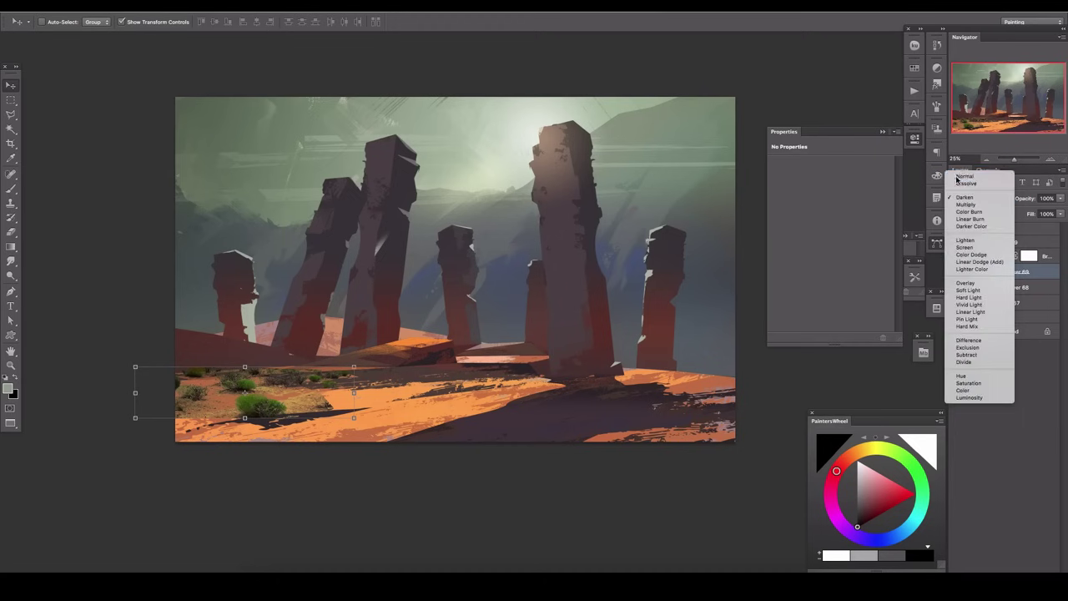
left_click(968, 175)
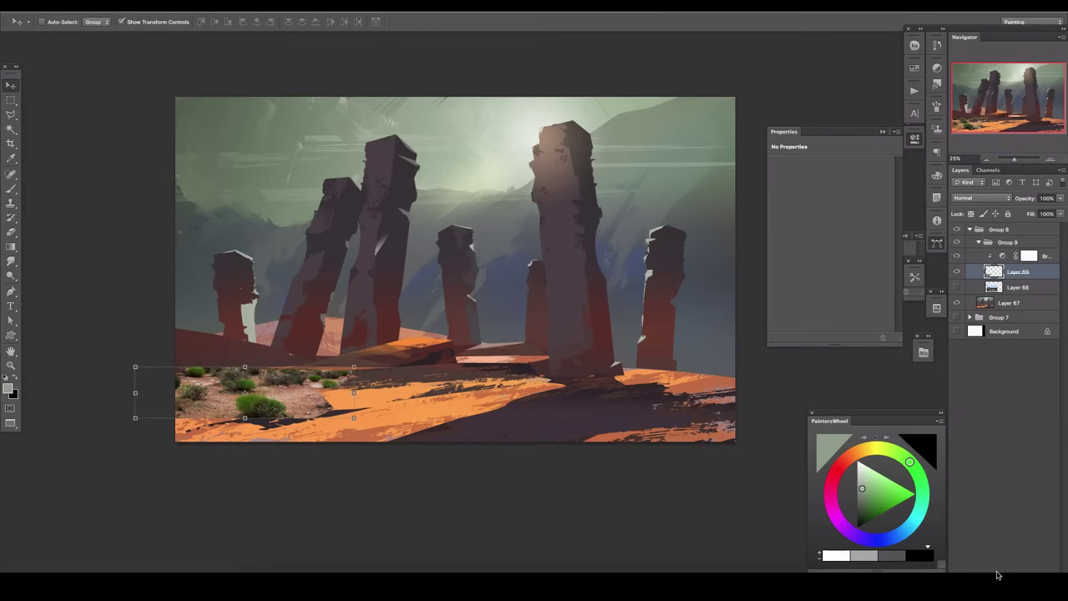
Step: Add a new layer, select ground areas by Color Range, and pick an orange brush colour
key("ctrl+shift+alt+n")
left_click(225, 5)
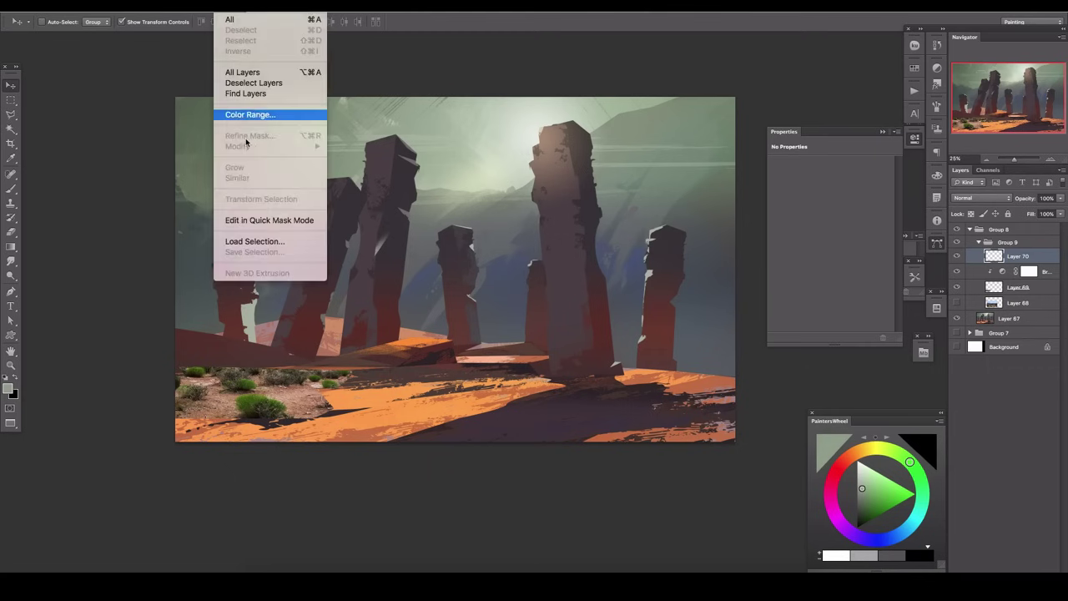
left_click(250, 112)
left_click_drag(47, 308, 52, 308)
key("Return")
key("b")
left_click(231, 382, "alt")
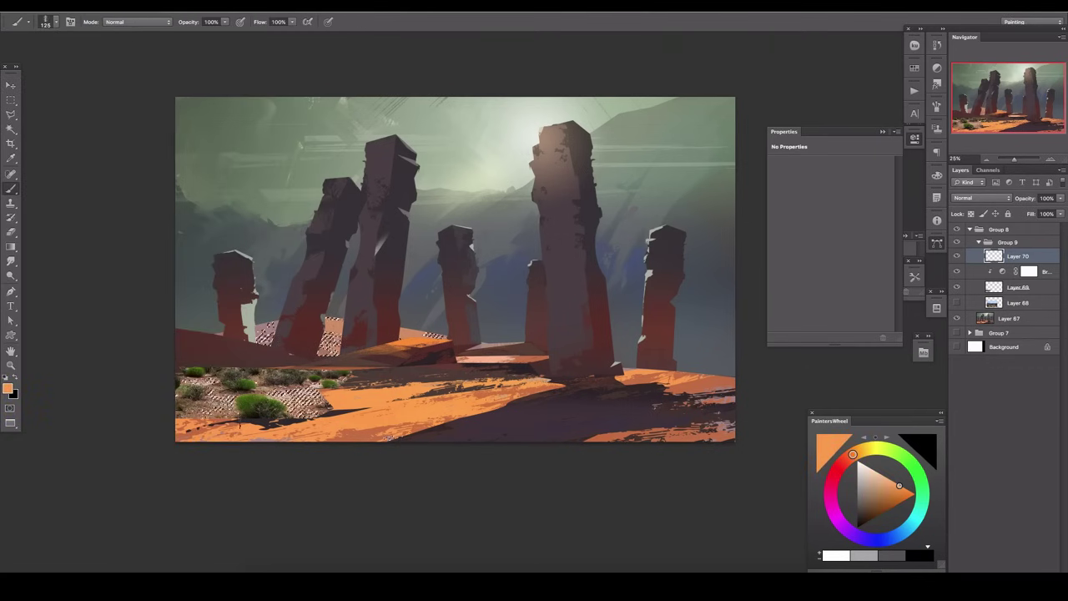
Step: Add a layer mask to the ground patch and paint out the stray foreground bushes
left_click(1018, 286)
left_click(995, 565)
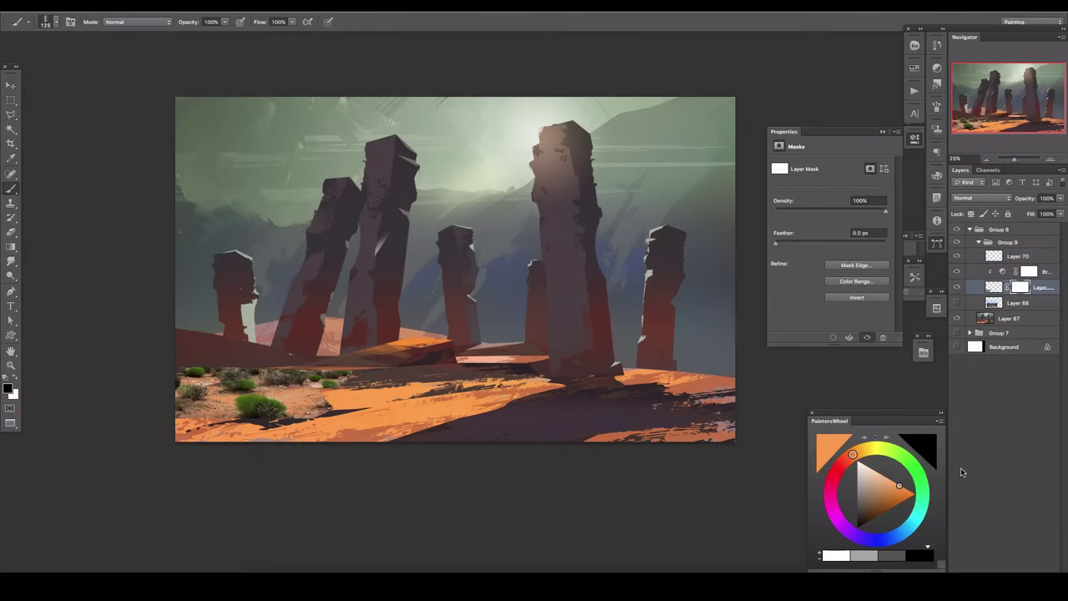
left_click_drag(308, 419, 394, 403)
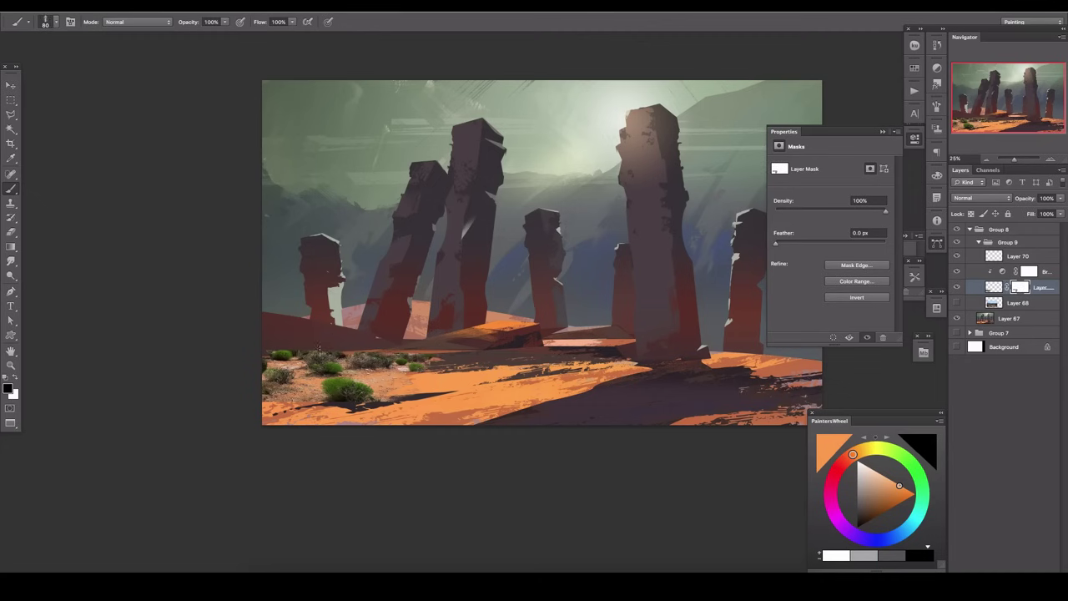
mouse_move(268, 353)
left_mouse_down()
mouse_move(310, 395)
mouse_move(404, 397)
mouse_move(313, 385)
left_mouse_up()
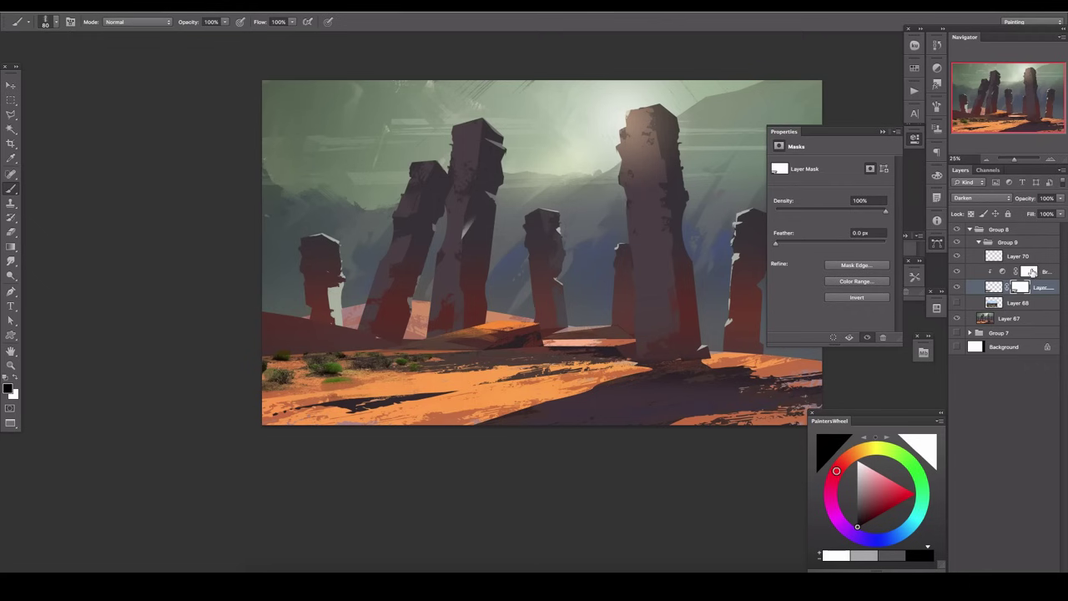
key("ctrl+shift+alt+n")
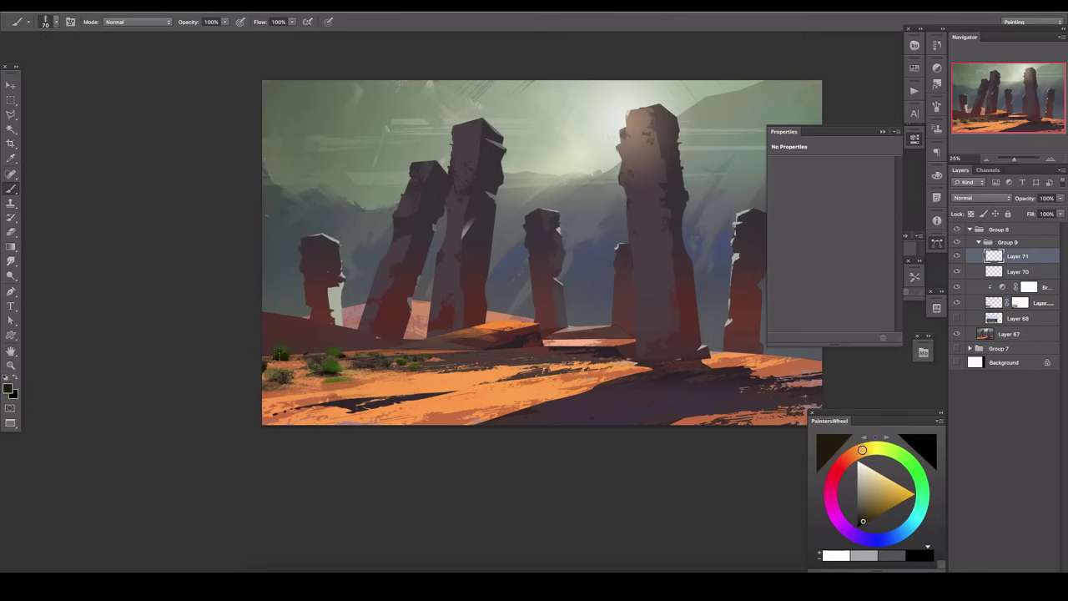
Step: Outline the left foreground dune and paint it orange on a new layer
key("l")
left_click(284, 355)
left_click(231, 316)
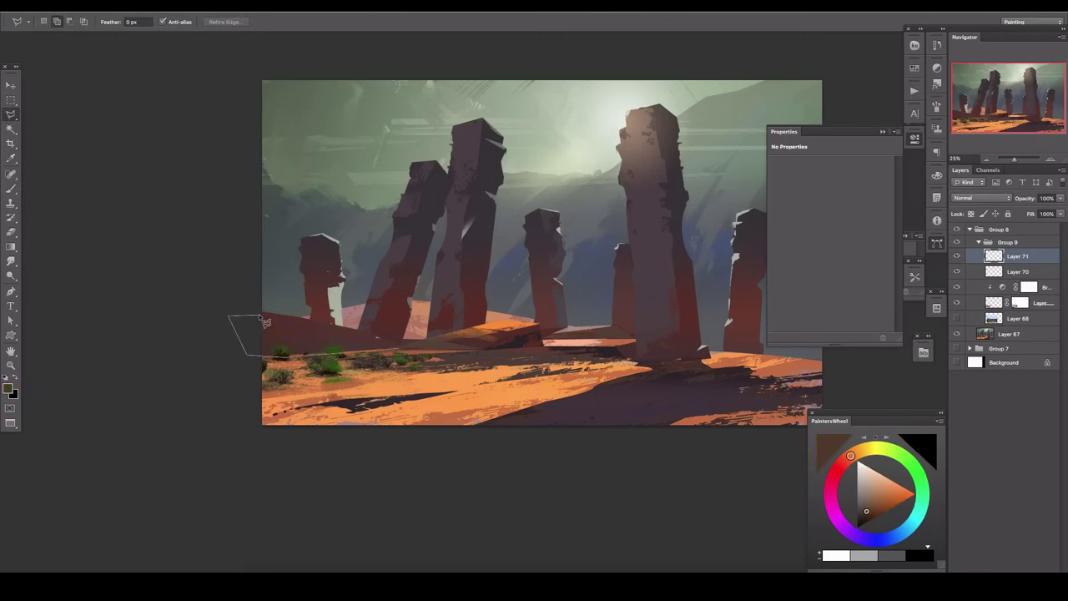
left_click(397, 343)
left_click(283, 355)
key("ctrl+shift+alt+n")
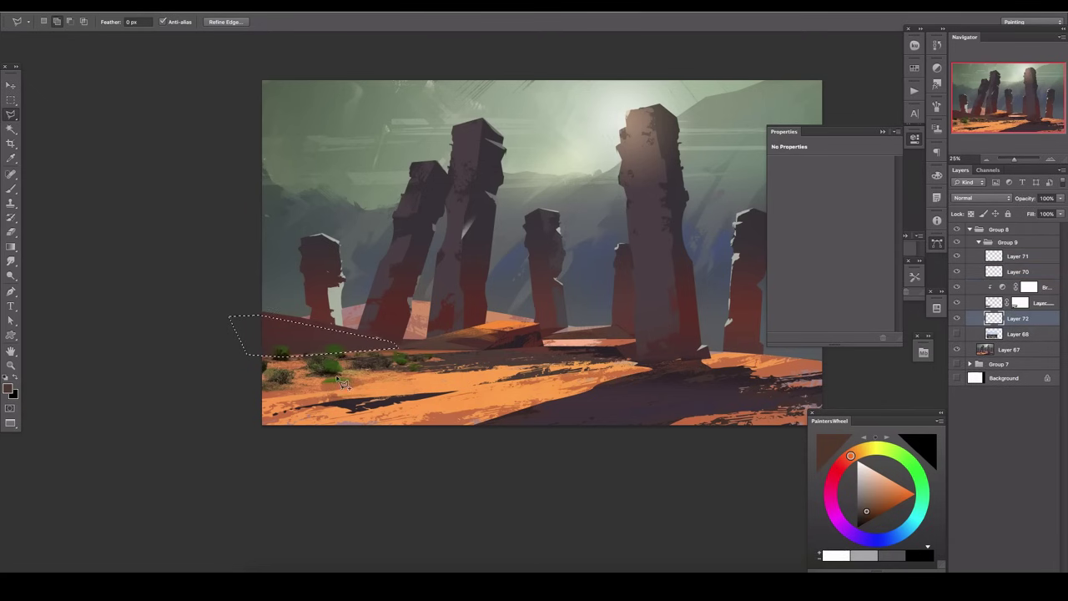
key("b")
left_click(404, 371, "alt")
left_click_drag(404, 370, 283, 333)
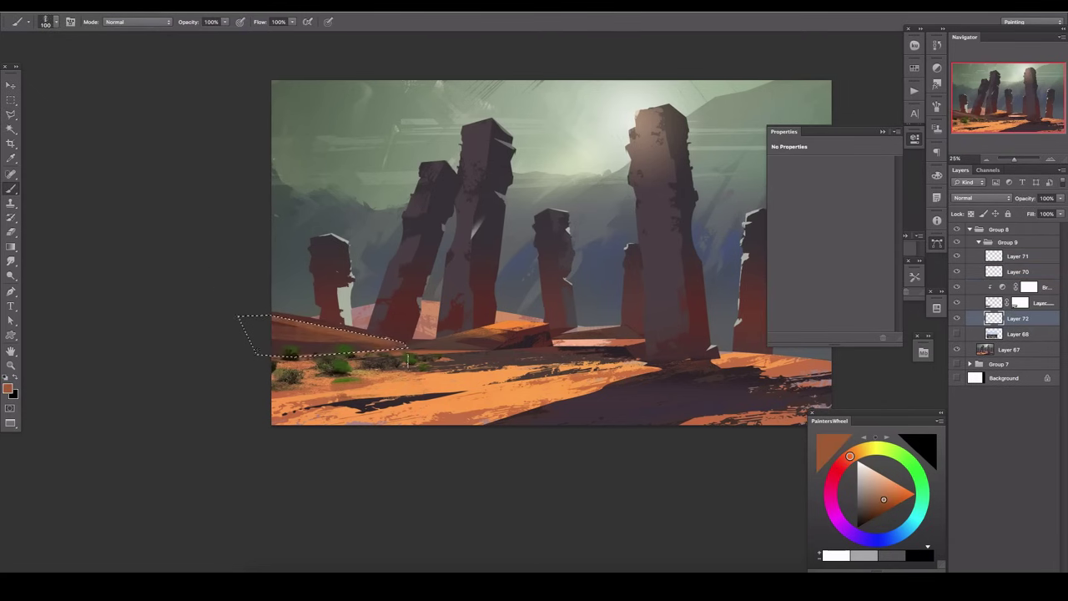
Step: Flip the canvas to check composition and fade the orange dune layer to about 47% opacity
key("ctrl+d")
key("h")
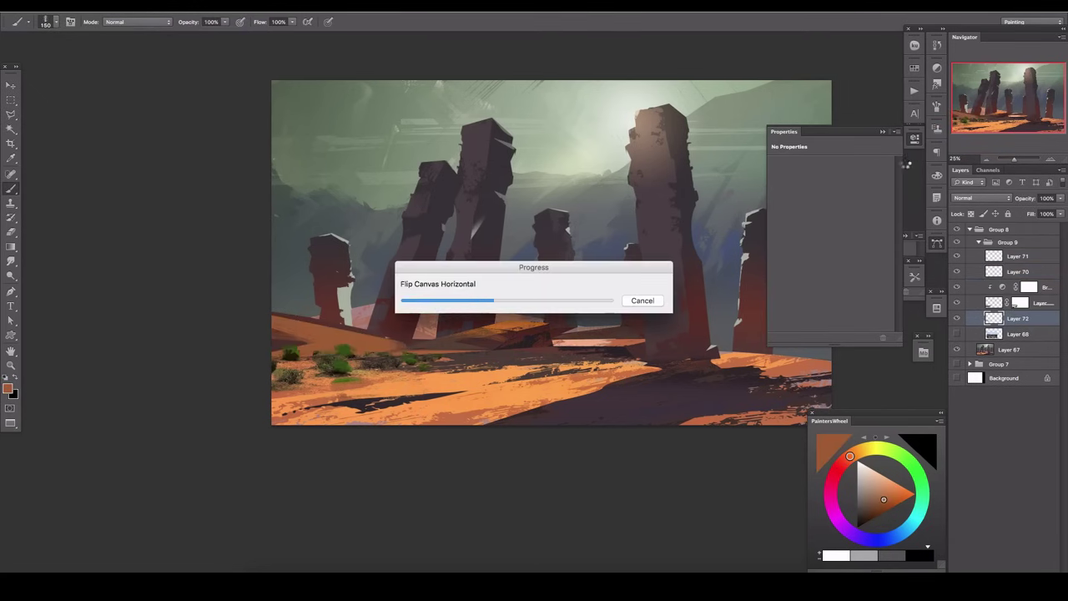
left_click_drag(883, 335, 804, 325)
left_click(1059, 198)
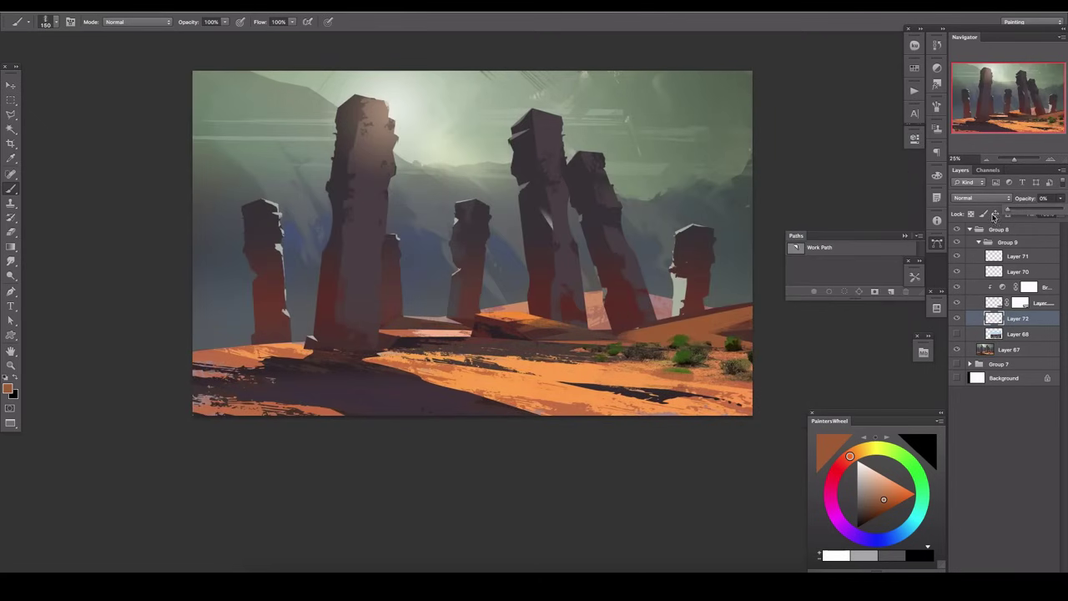
left_click_drag(1059, 209, 1035, 211)
Step: Add new empty layers and reposition the view of the painting
left_click(1026, 261)
key("ctrl+shift+alt+n")
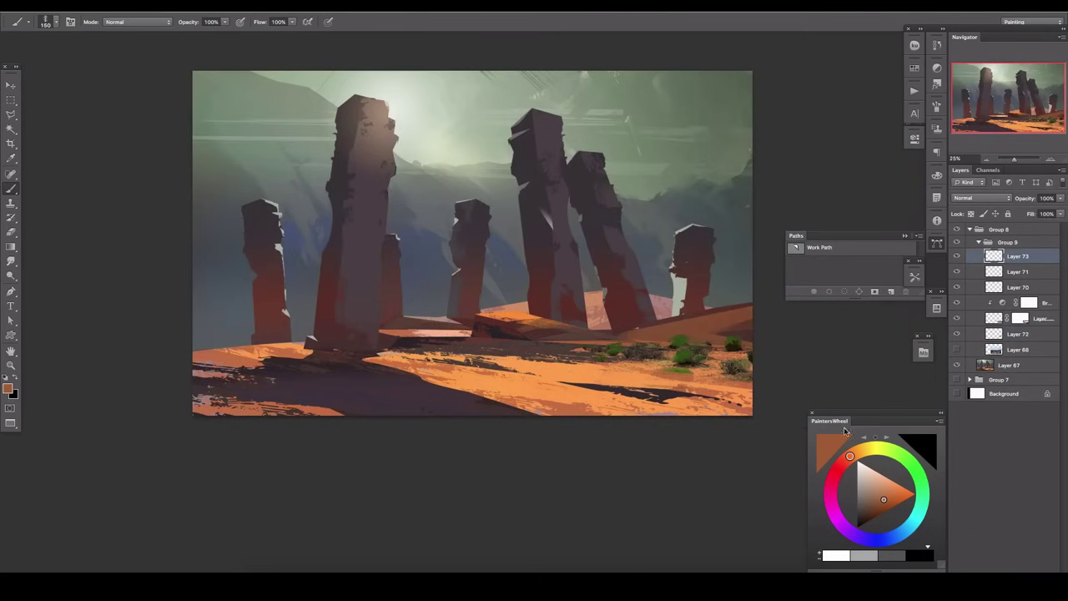
left_click_drag(423, 268, 426, 271)
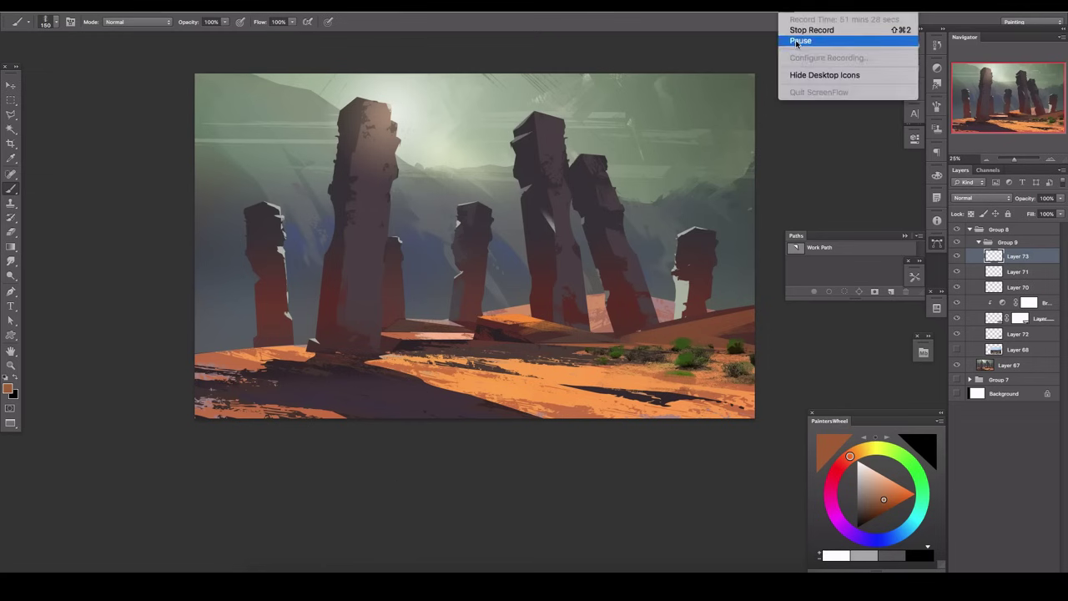
left_click_drag(579, 474, 642, 460)
key("ctrl+shift+alt+n")
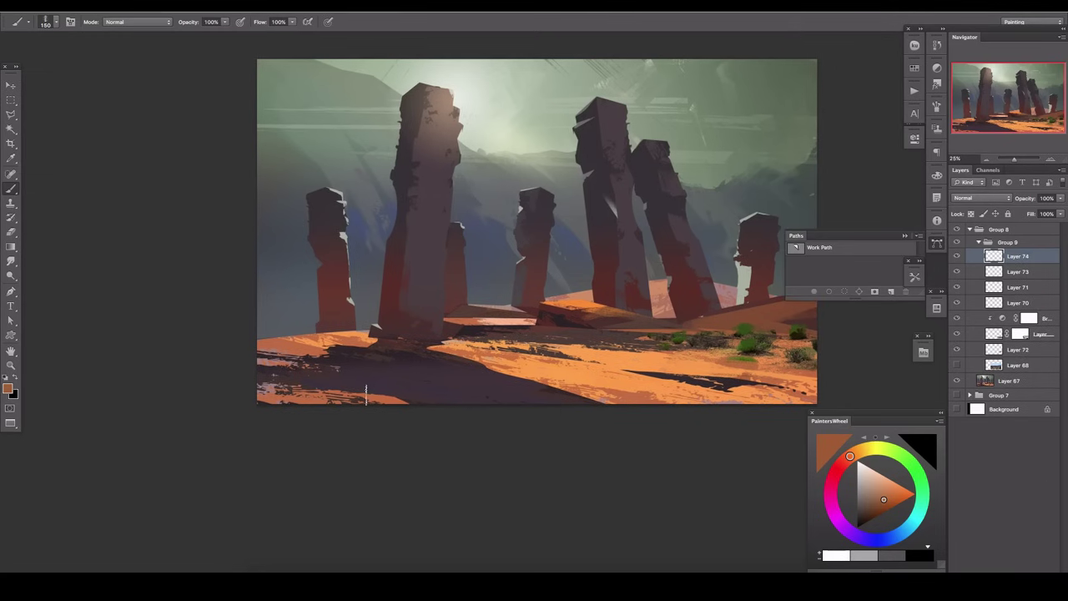
Step: Cover the dark bottom shadow with light orange strokes, then lower that layer's opacity
left_click(379, 397, "alt")
key("bracketright")
key("bracketright")
key("bracketright")
mouse_move(279, 380)
left_mouse_down()
mouse_move(492, 417)
mouse_move(358, 372)
left_mouse_up()
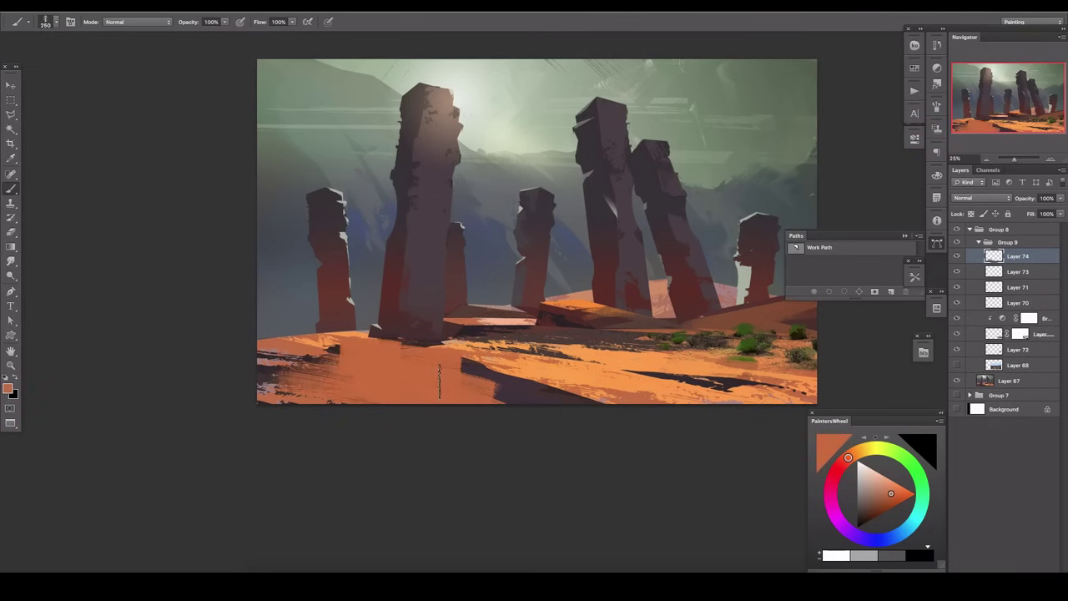
left_click_drag(467, 393, 600, 396)
left_click_drag(249, 362, 334, 379)
left_click(980, 198)
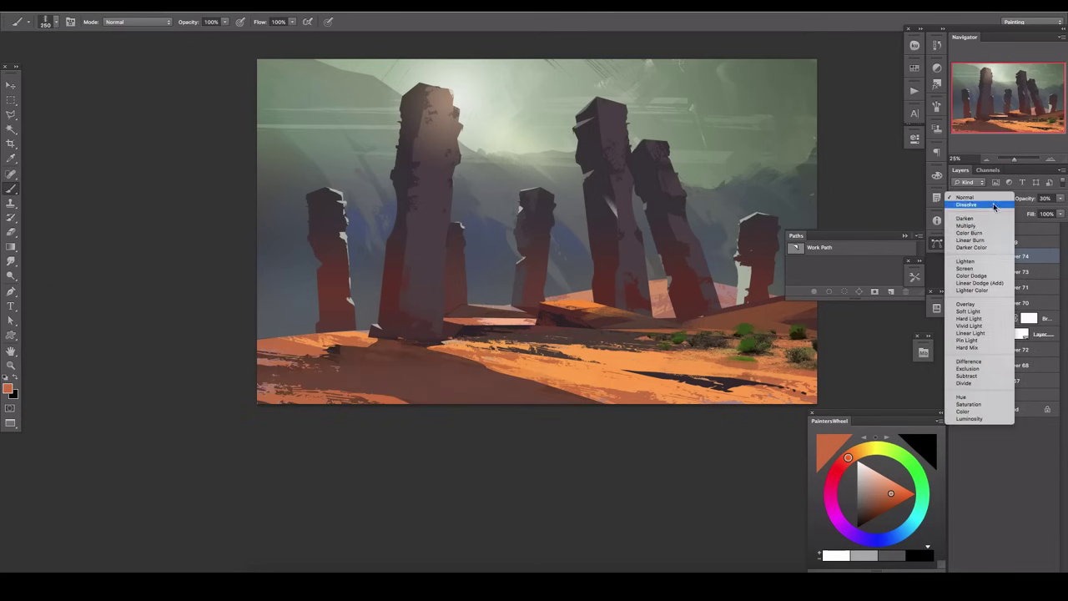
key("Escape")
mouse_move(1059, 197)
left_mouse_down()
mouse_move(1053, 210)
mouse_move(1020, 214)
left_mouse_up()
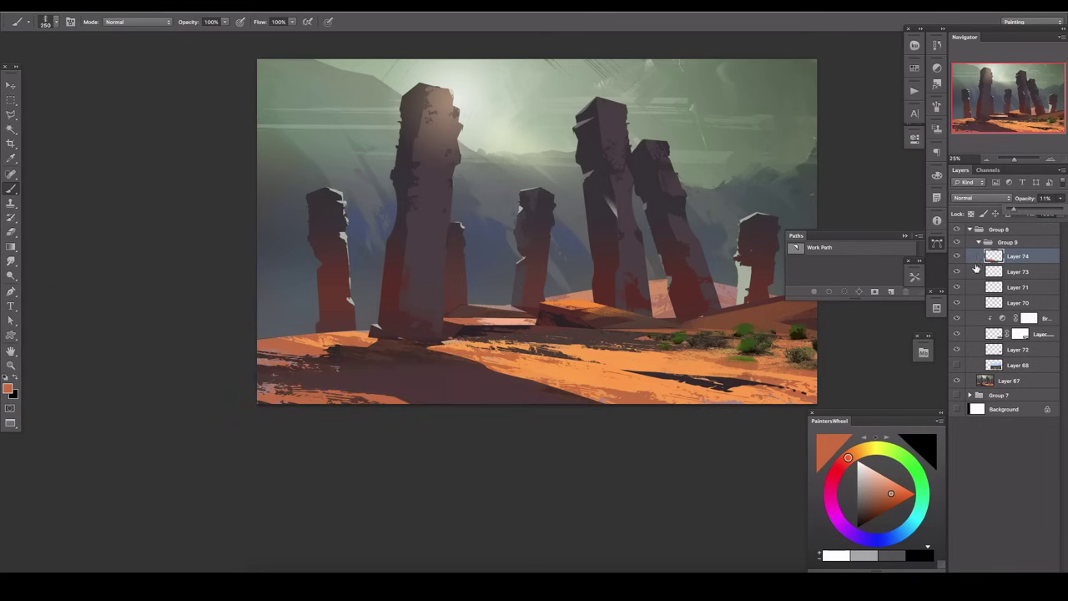
Step: Stamp a merged copy onto Layer 76 and smudge the lower foreground sand
key("ctrl+shift+alt+n")
key("ctrl+shift+alt+n")
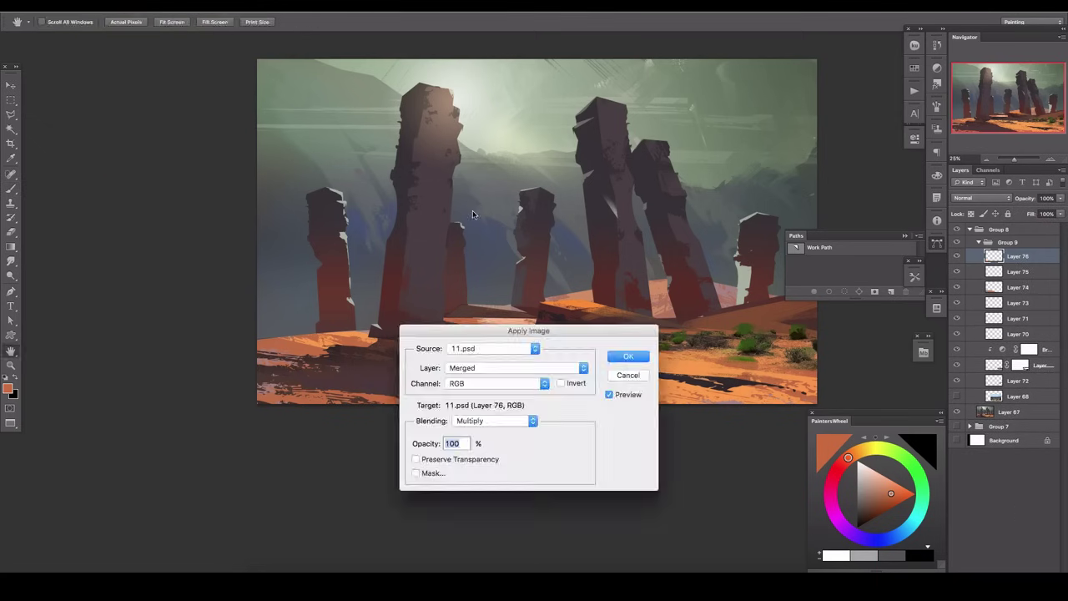
key("Return")
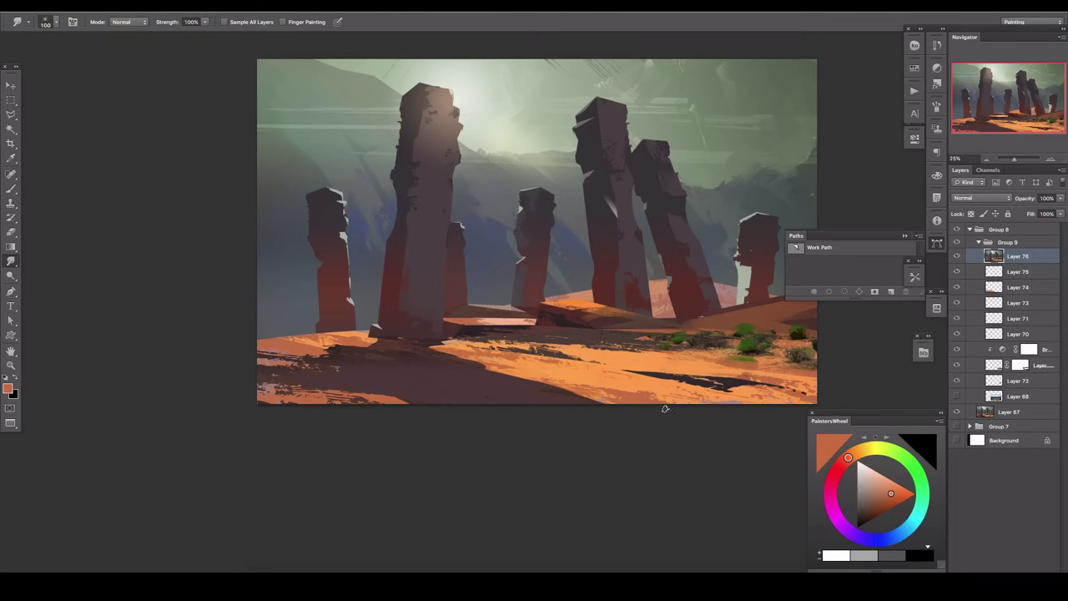
left_click_drag(665, 405, 487, 383)
key("bracketleft")
key("bracketleft")
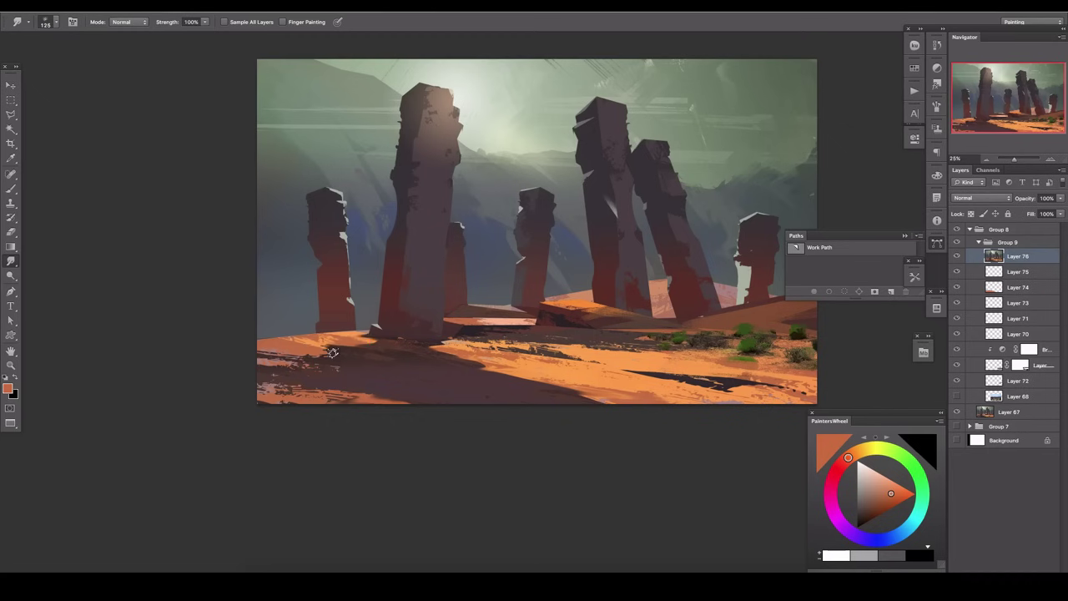
key("bracketleft")
key("bracketleft")
Step: Add Layer 77, zoom in, and begin a lasso along the central pillar's edge
key("ctrl+shift+alt+n")
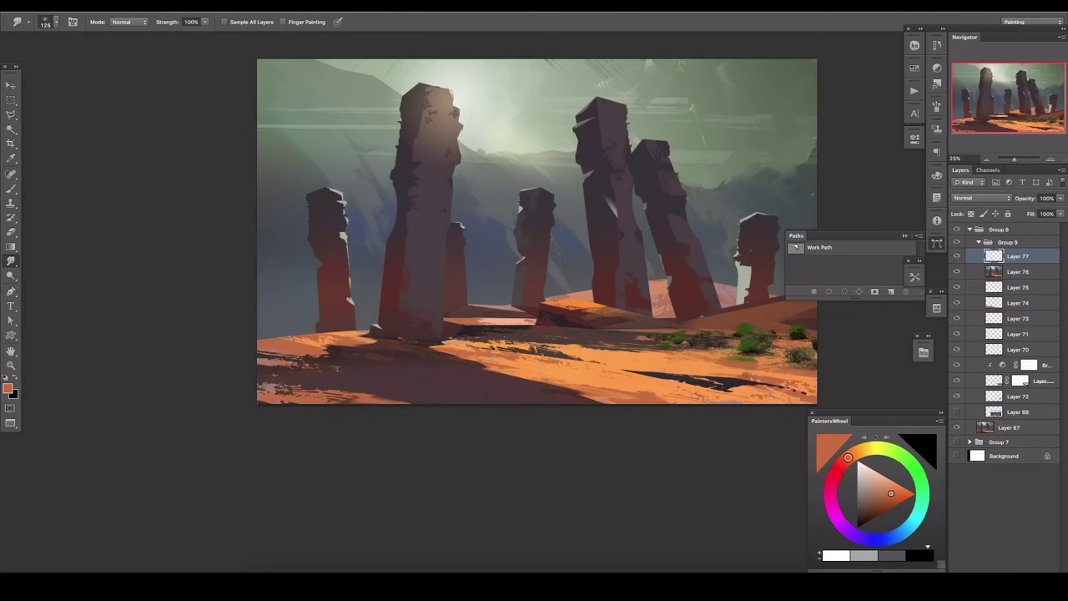
left_click_drag(549, 265, 577, 302)
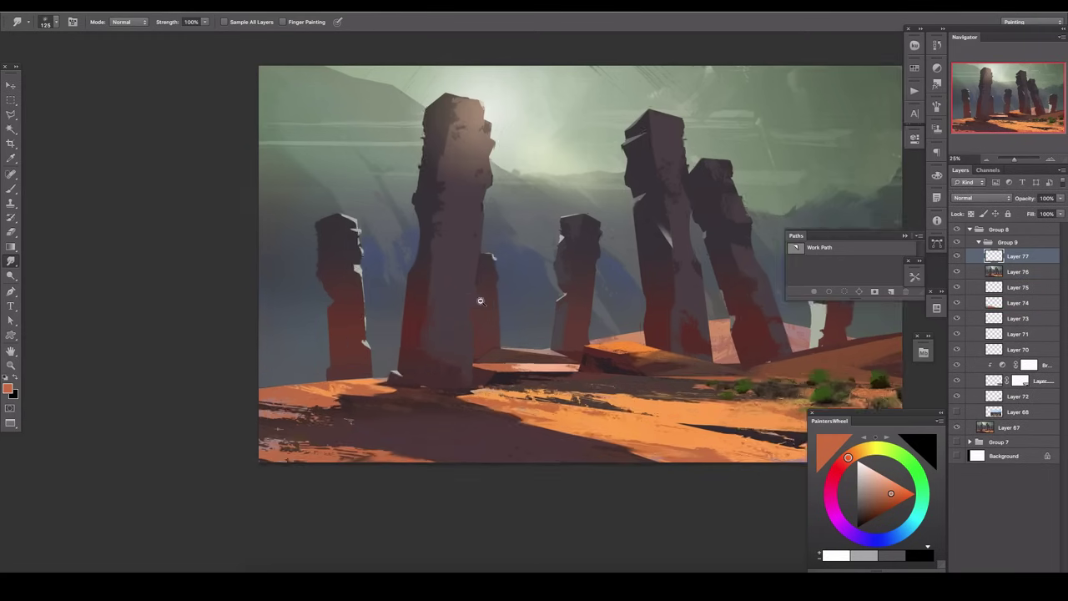
left_click_drag(469, 303, 534, 303)
key("l")
left_click_drag(493, 202, 480, 427)
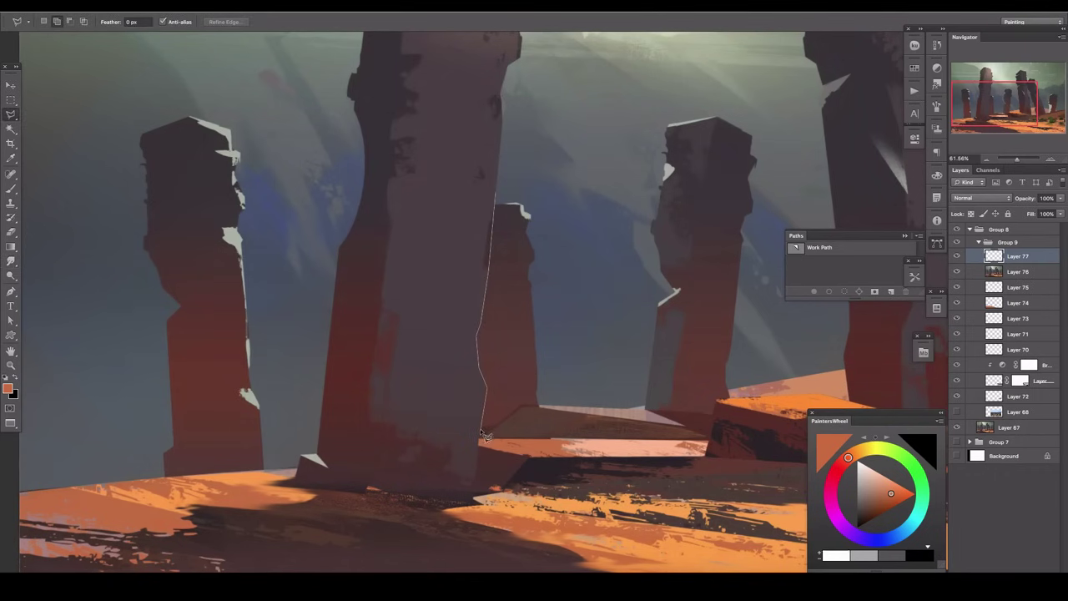
Step: Lay a grey haze gradient, sampled from the sky, over the rear pillar on a new layer
double_click(608, 414)
key("ctrl+shift+alt+n")
left_click(546, 270, "alt")
key("g")
left_click_drag(513, 384, 508, 110)
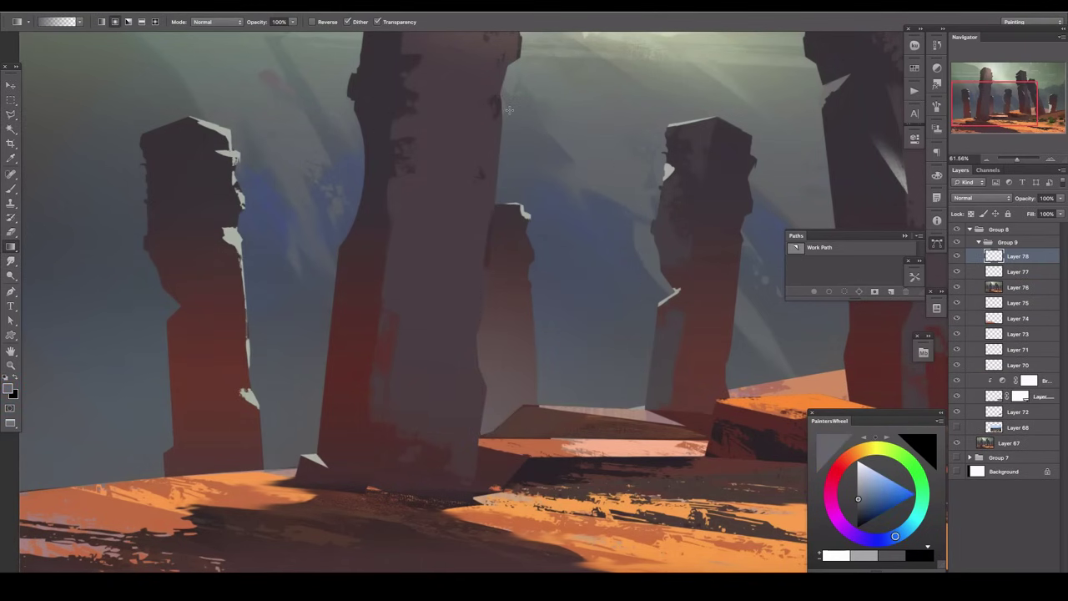
scroll(668, 321, "up", 2)
scroll(508, 346, "up", 3)
scroll(417, 313, "up", 2)
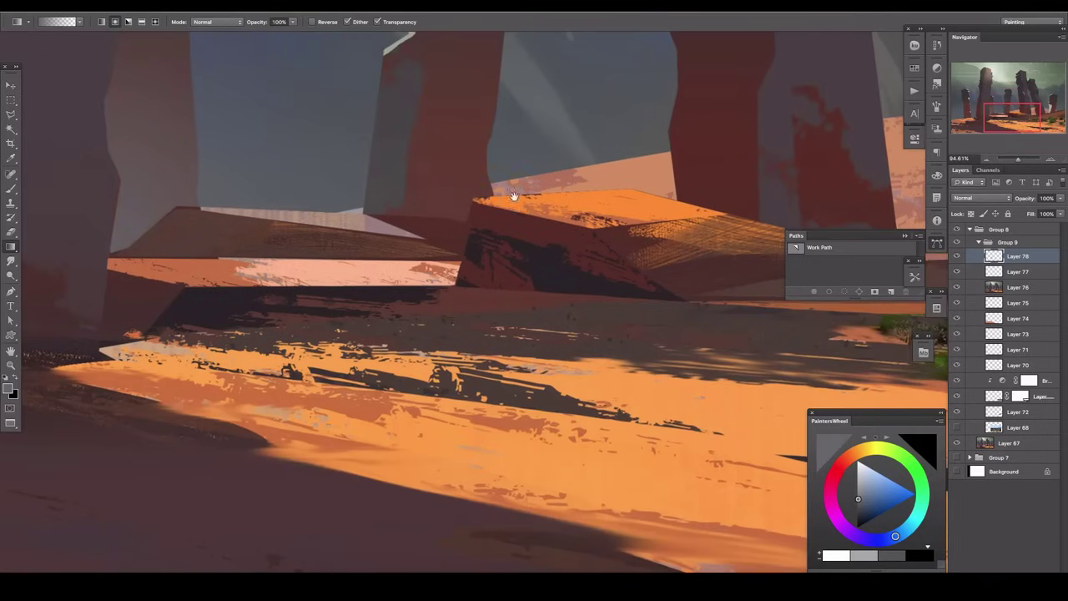
Step: Paint a pale pink sand ledge inside a polygonal lasso selection
key("l")
left_click(242, 305)
left_click(438, 302)
left_click(772, 342)
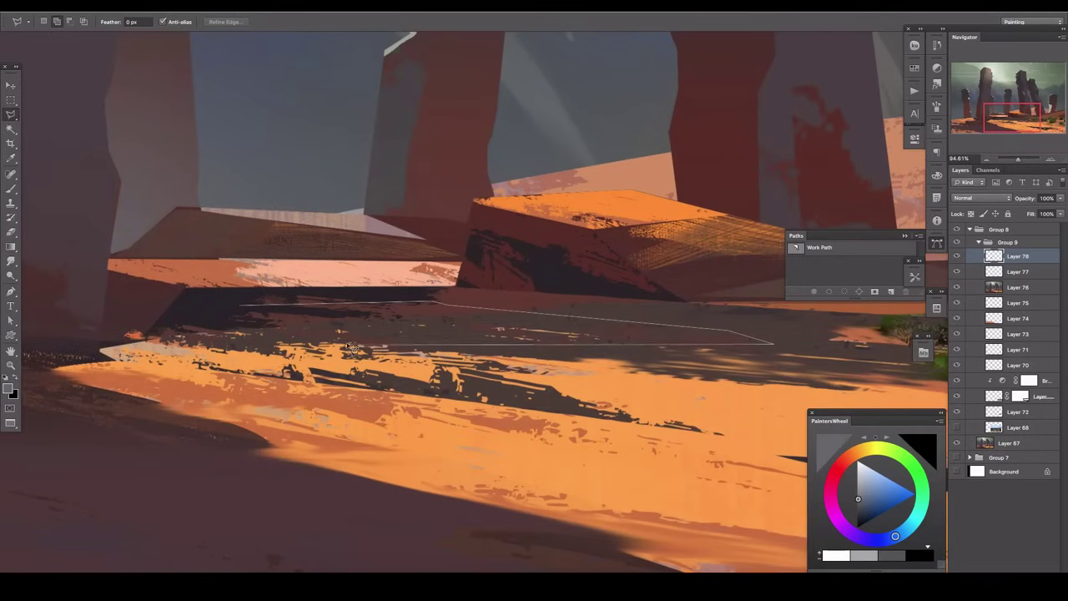
left_click(275, 341)
left_click(242, 305)
key("b")
left_click(310, 267, "alt")
left_click_drag(310, 317, 161, 321)
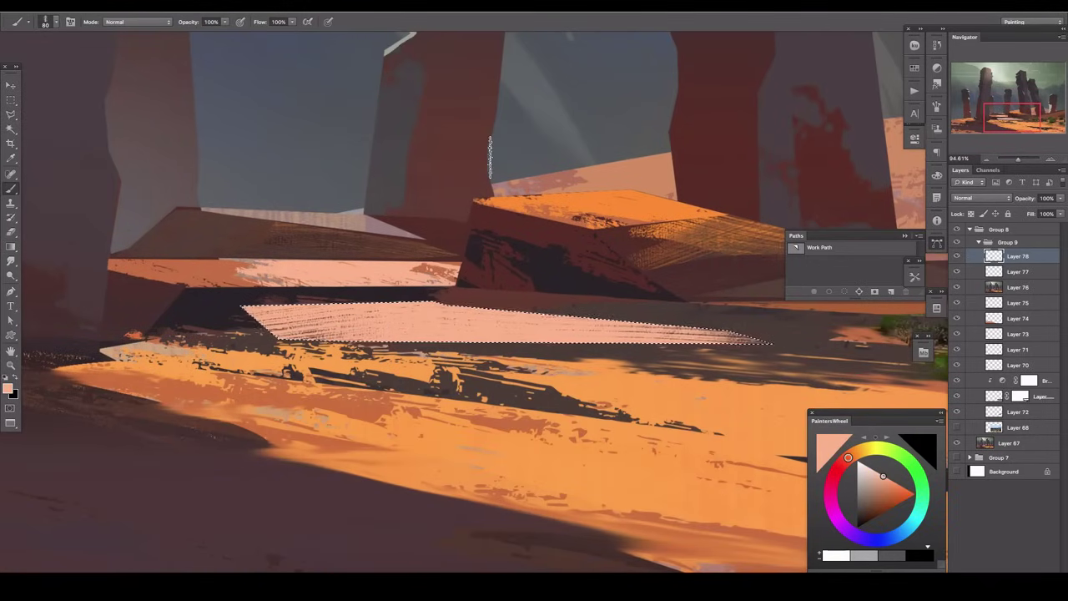
key("ctrl+d")
Step: Fill a dark shadow strip beneath the pink ledge
key("l")
left_click(283, 343)
left_click(755, 339)
left_click(638, 367)
left_click(284, 345)
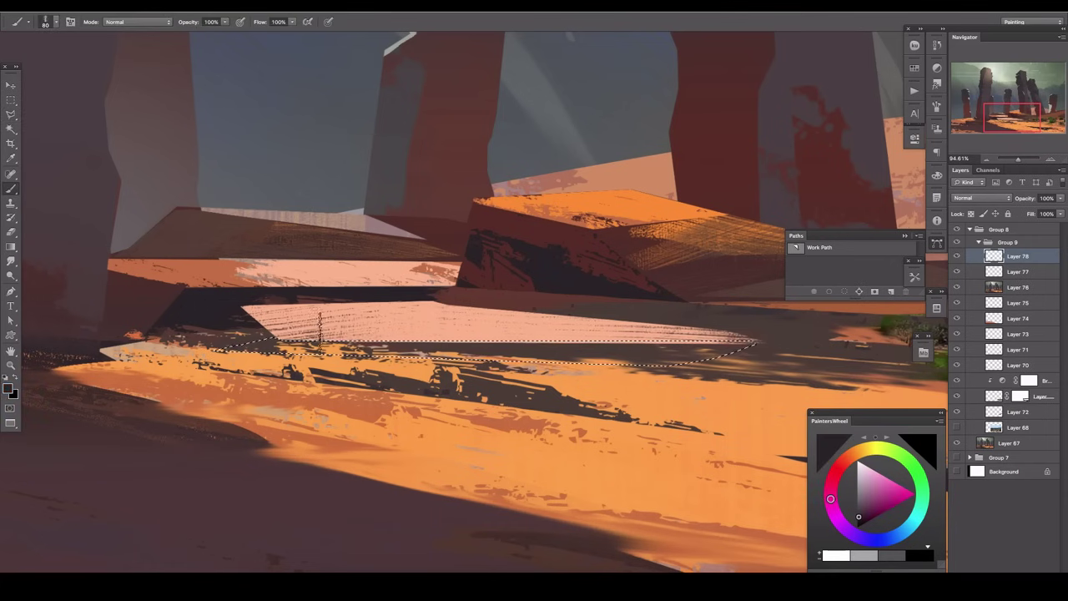
key("u")
key("alt+BackSpace")
key("ctrl+d")
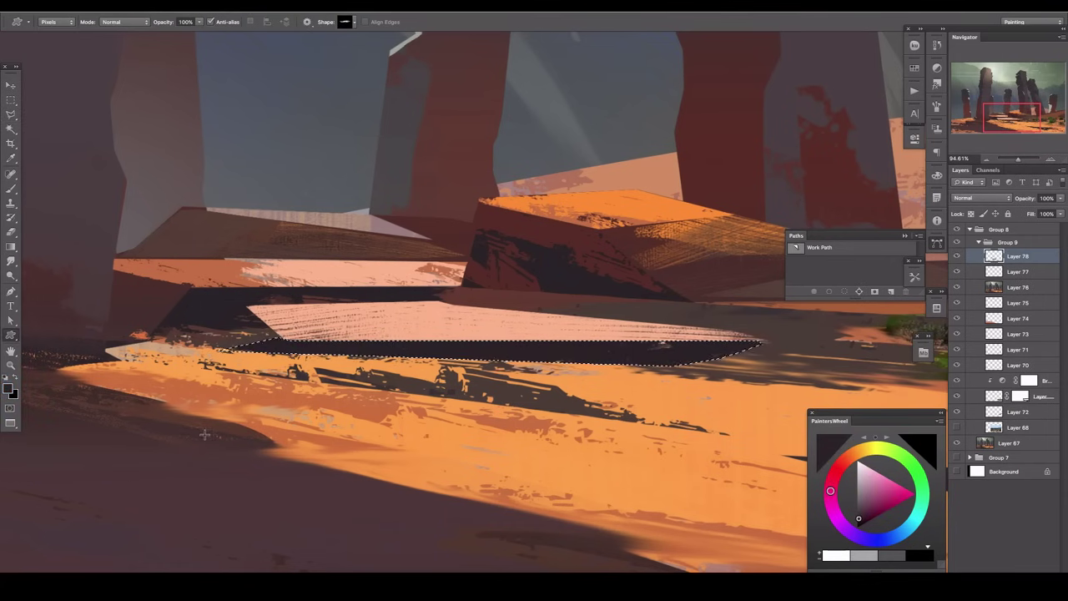
Step: Erase with a smaller eraser to soften the pink ledge's lower edge
key("e")
key("bracketleft")
key("bracketleft")
key("bracketleft")
left_click_drag(226, 322, 762, 342)
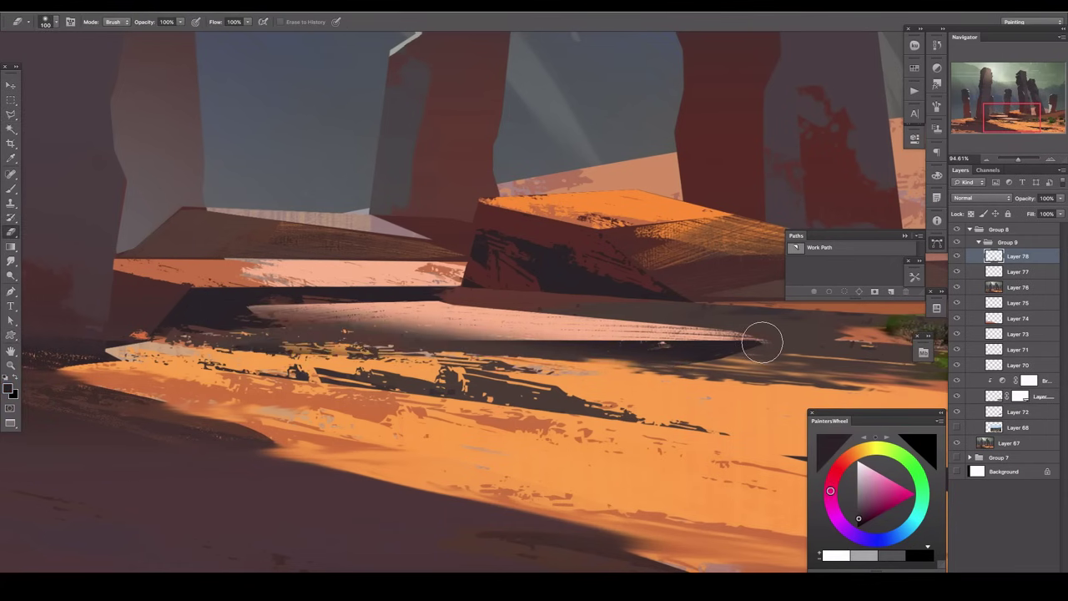
key("b")
Step: Brighten the right-hand bushes with light green strokes on a new layer
key("ctrl+alt+shift+n")
mouse_move(1043, 309)
left_mouse_down()
mouse_move(697, 250)
mouse_move(609, 247)
left_mouse_up()
mouse_move(697, 247)
left_mouse_down()
mouse_move(613, 247)
mouse_move(692, 219)
left_mouse_up()
left_click(865, 501)
mouse_move(688, 292)
left_mouse_down()
mouse_move(709, 255)
mouse_move(708, 282)
left_mouse_up()
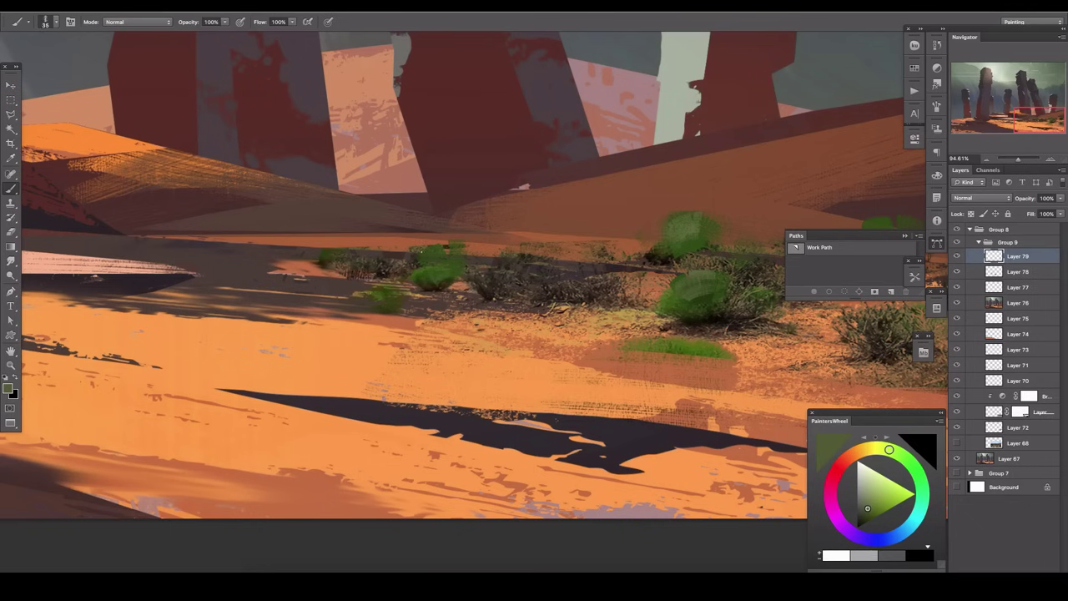
left_click(692, 367, "alt")
key("bracketright")
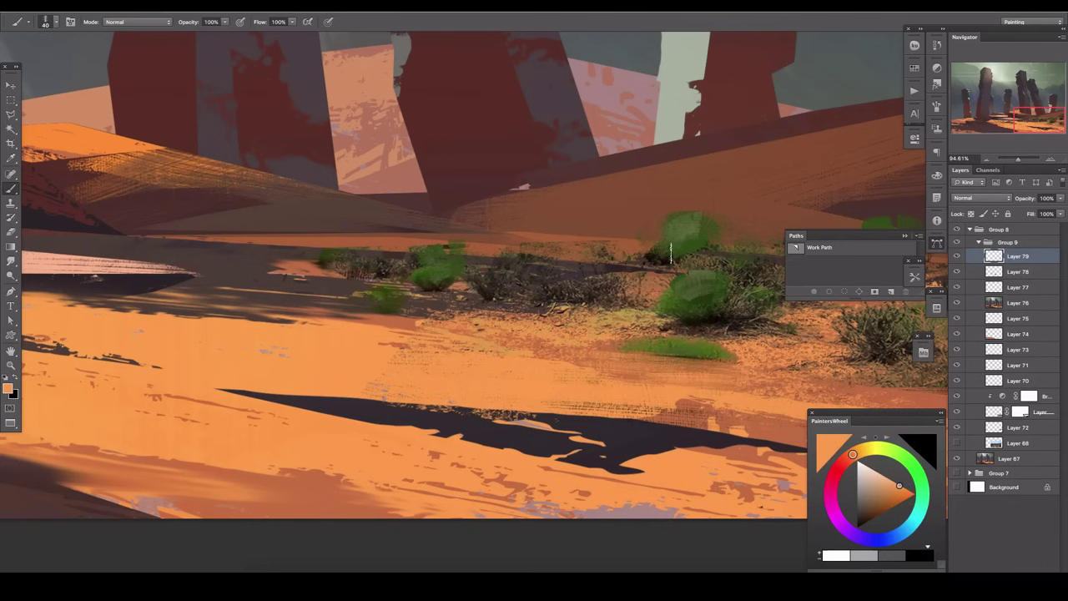
left_click(671, 247, "alt")
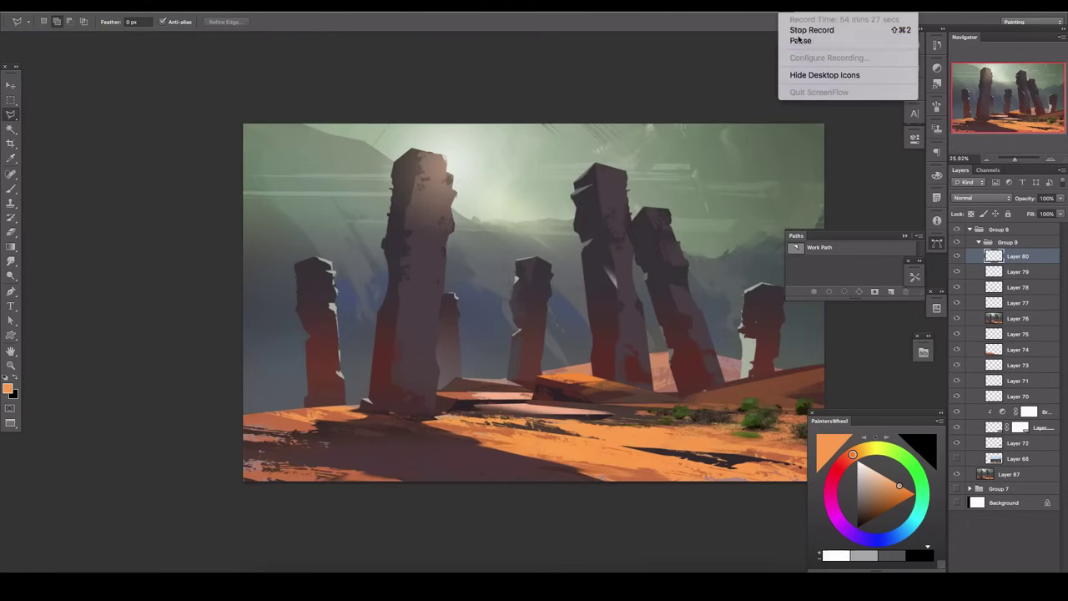
Step: Select merged copy Layer 76 and toggle the panels with Tab to review the painting
left_click(998, 315)
key("ctrl+alt+shift+e")
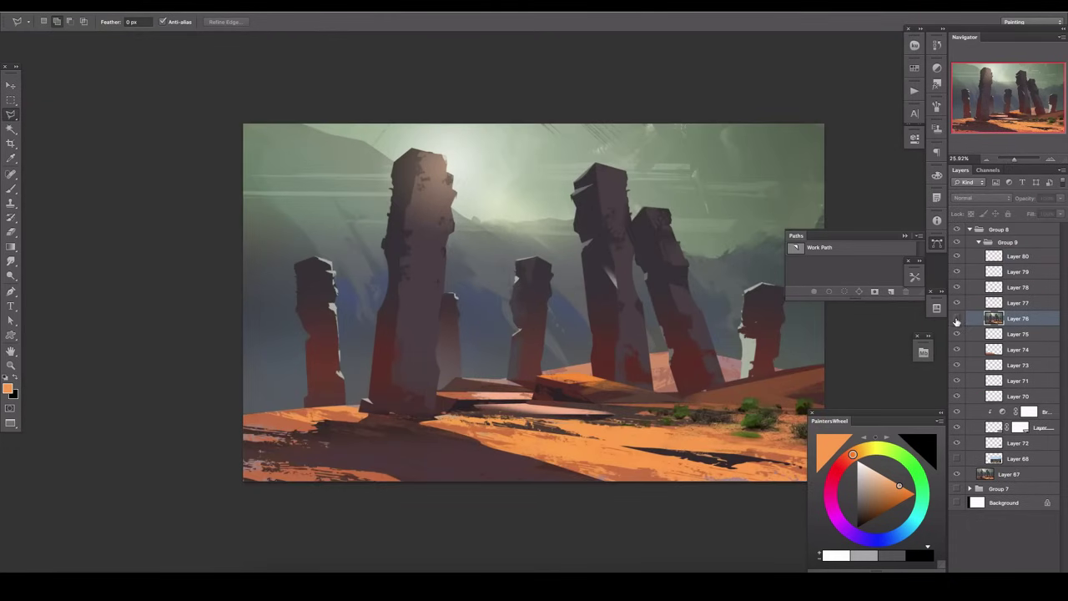
key("v")
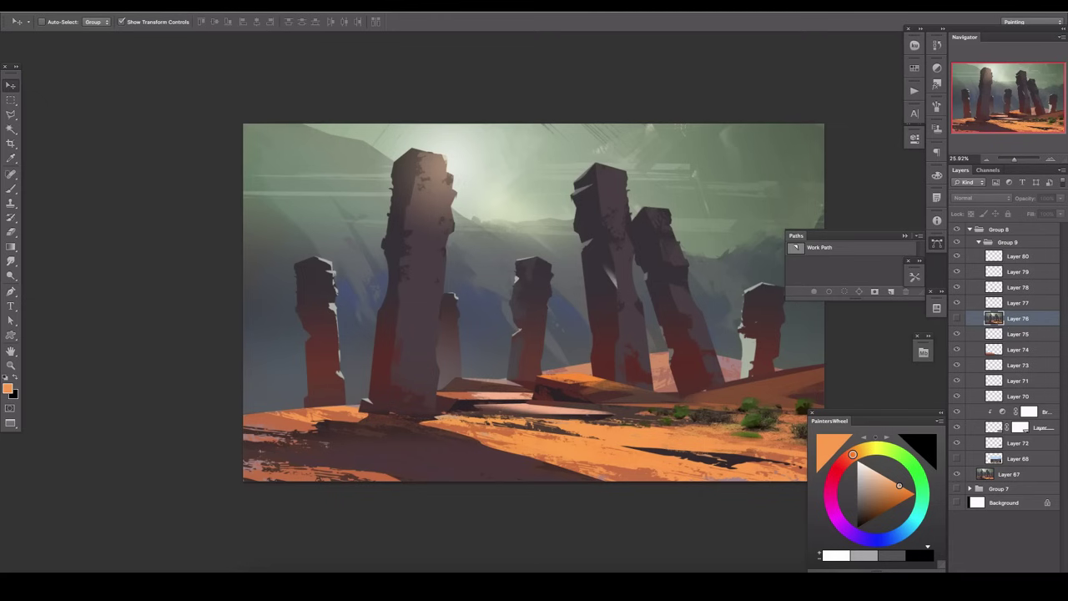
key("Tab")
key("Tab")
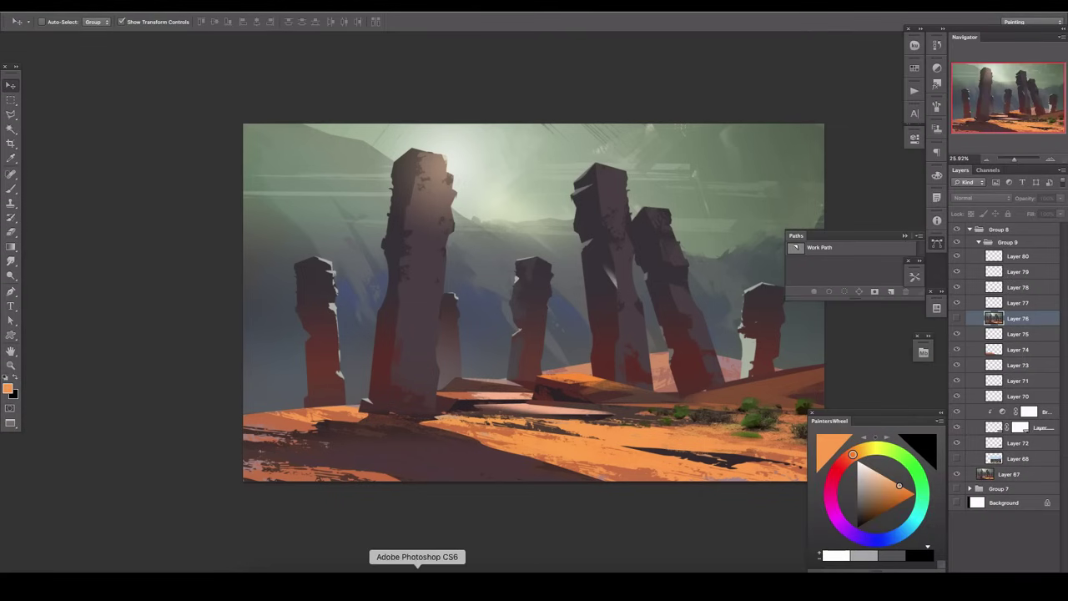
key("Tab")
key("Tab")
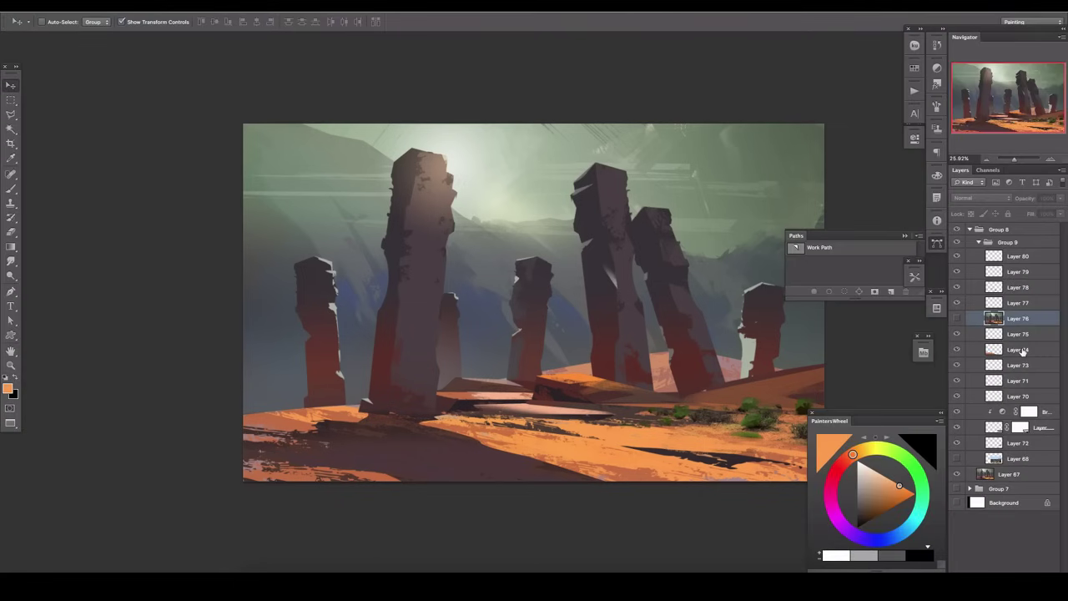
key("alt+bracketright")
key("alt+bracketleft")
key("Tab")
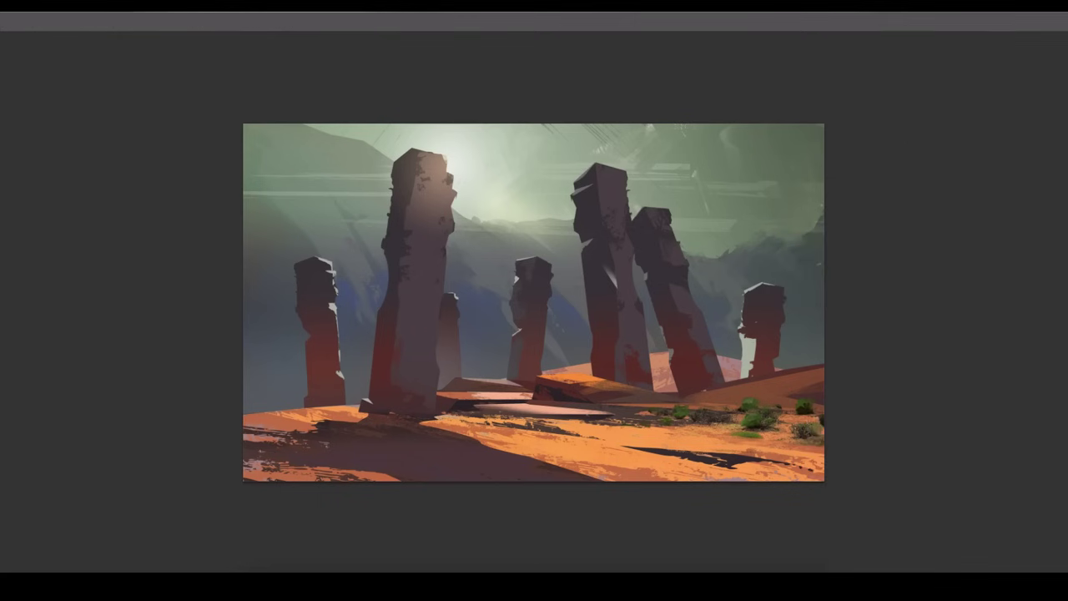
key("Tab")
Step: Delete Layer 76, reset colours to black and white, and add a new layer for a fresh merged copy
key("m")
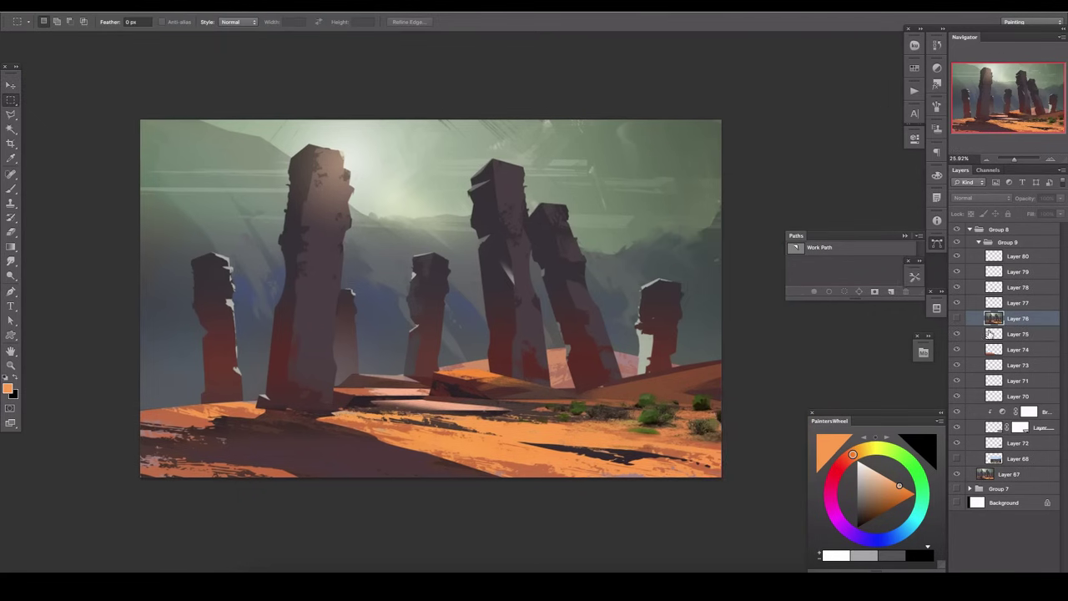
left_click_drag(1009, 320, 1030, 567)
scroll(433, 325, "up", 2)
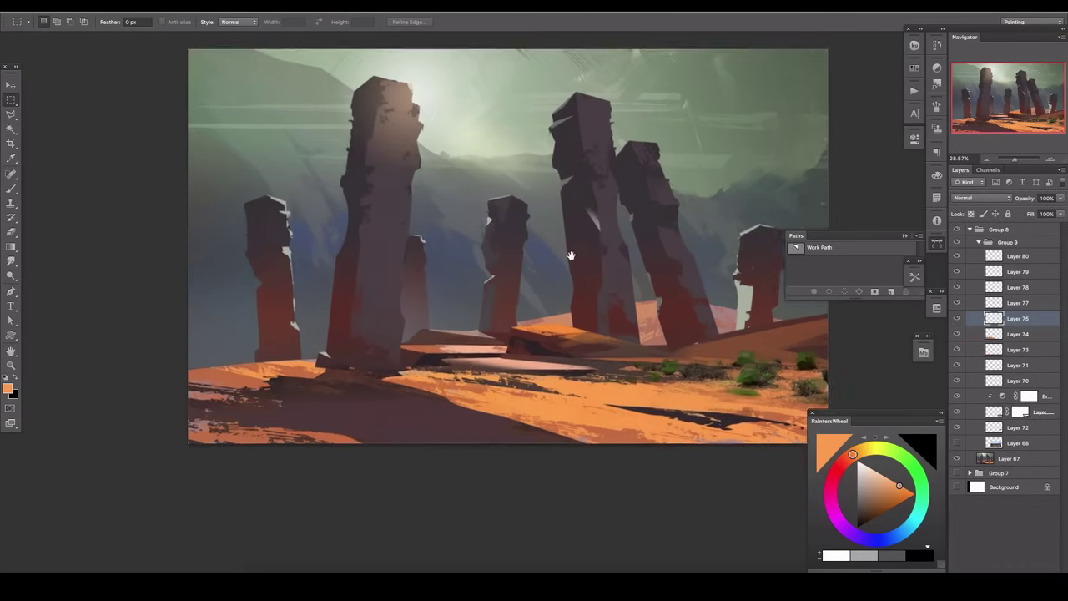
left_click(1017, 414)
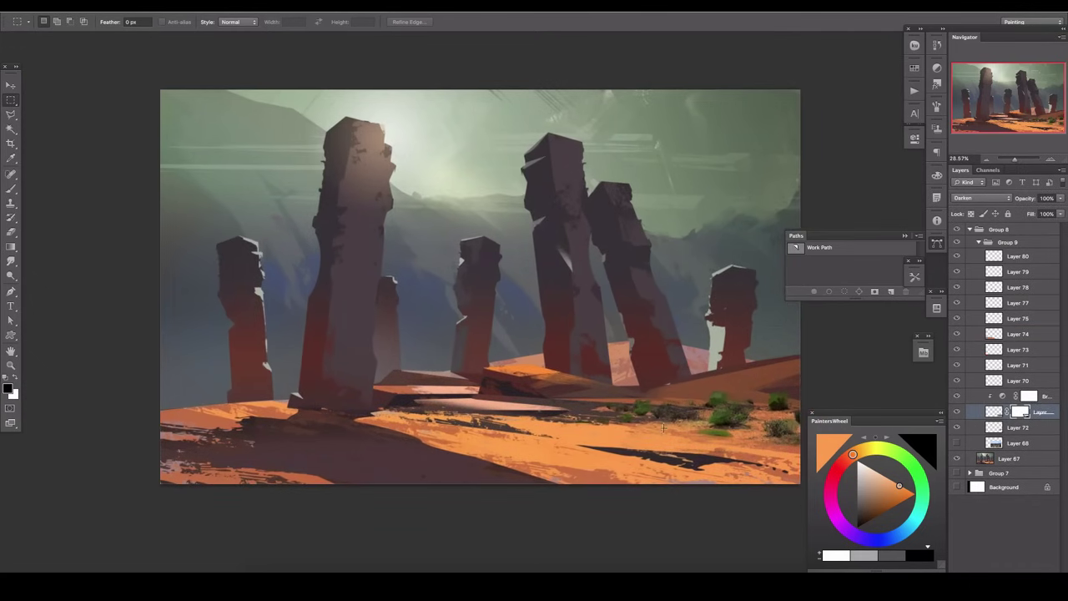
key("b")
key("d")
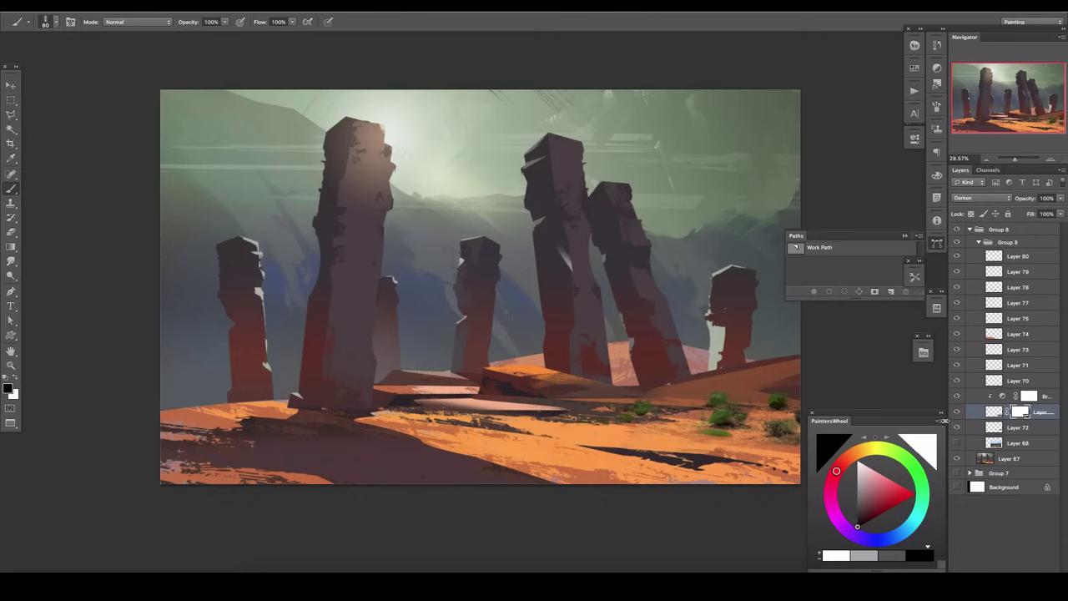
key("ctrl+alt+shift+n")
left_click(133, 5)
Step: Confirm the Apply Image merged copy, then add a new layer inside a new group
left_click(157, 191)
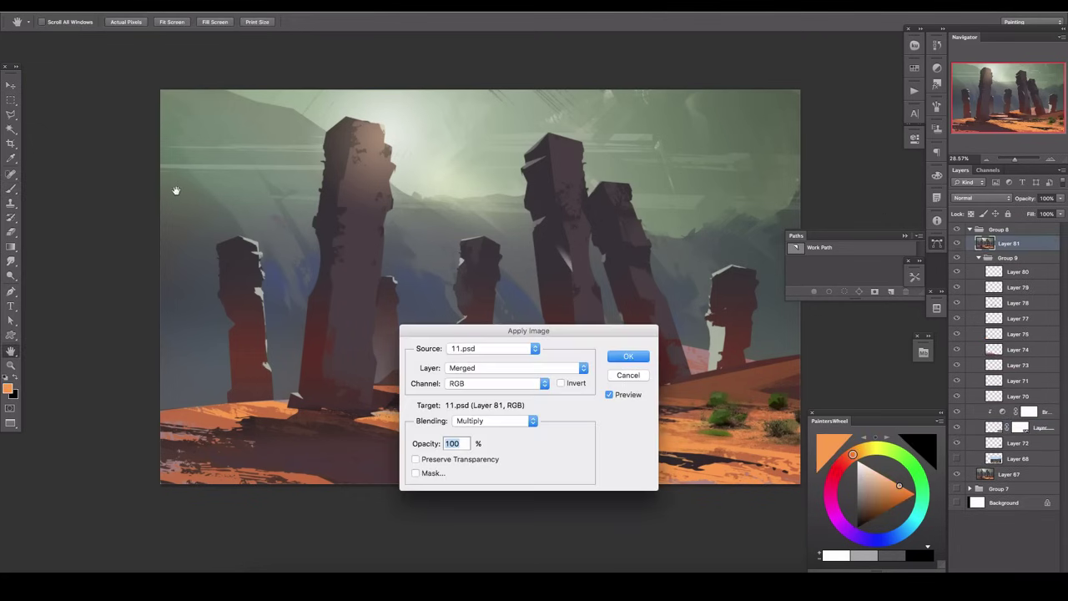
key("Return")
left_click(978, 257)
key("ctrl+alt+shift+n")
key("ctrl+g")
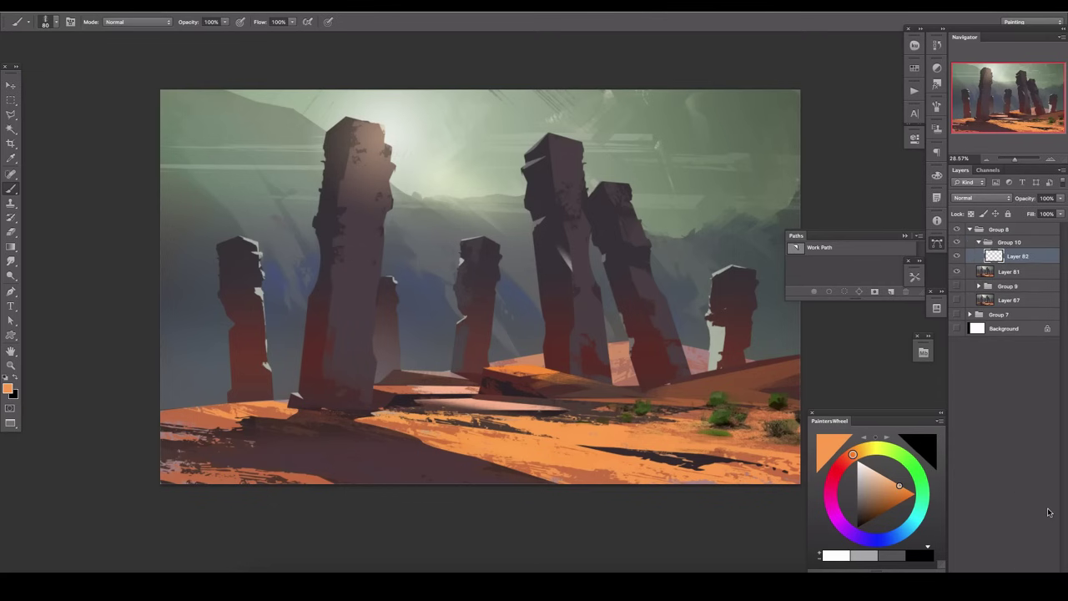
Step: Resize the whole image to 7680 in Image Size
left_click(133, 5)
left_click(155, 102)
type("7680")
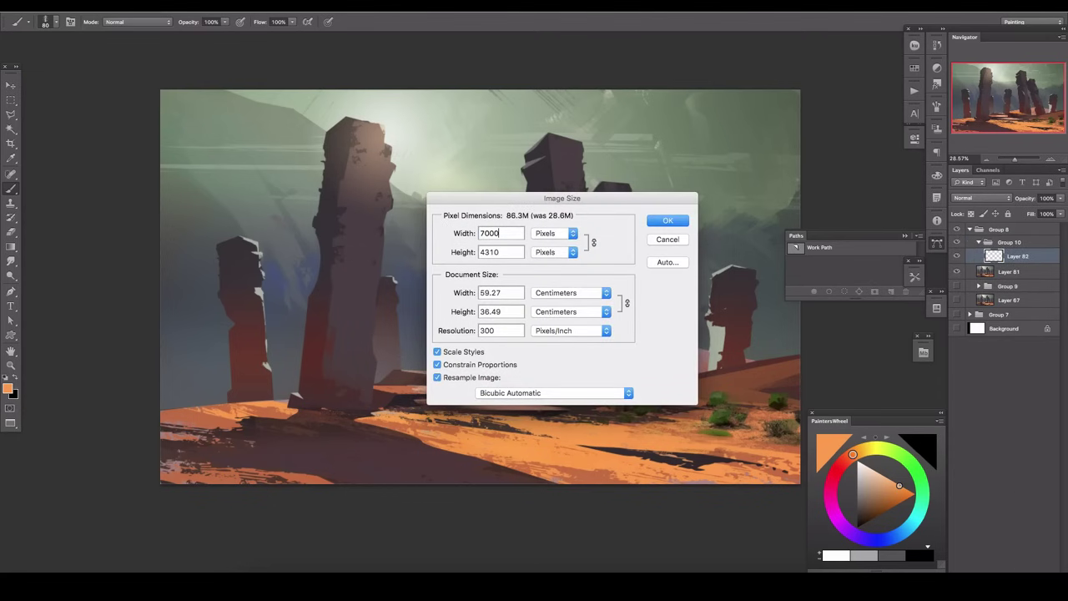
key("Return")
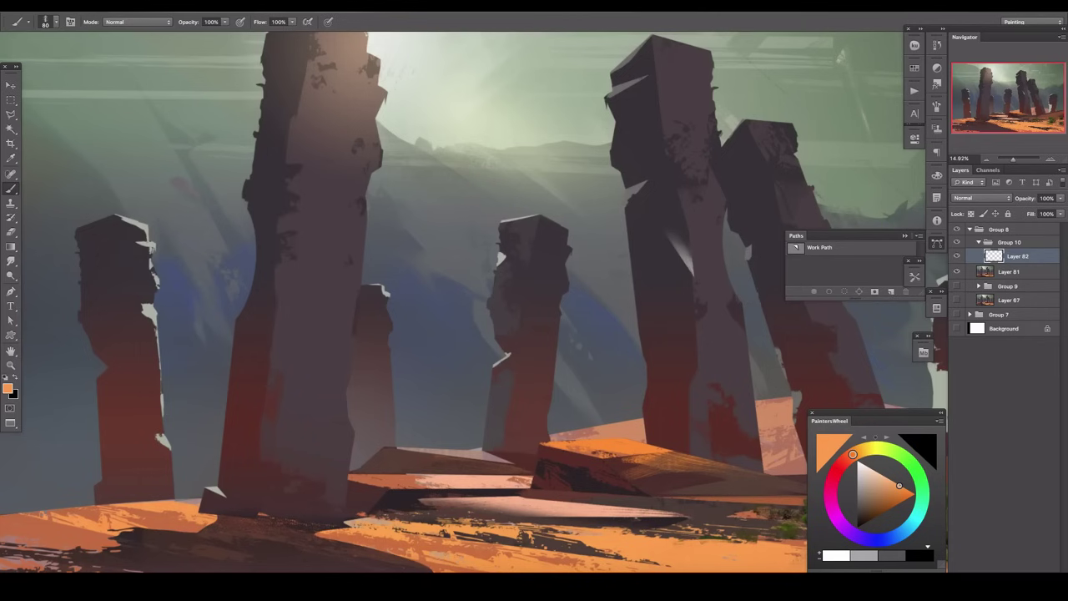
Step: Set the desert photo to Darken and free-transform it over the foreground ground
left_click_drag(355, 149, 440, 292)
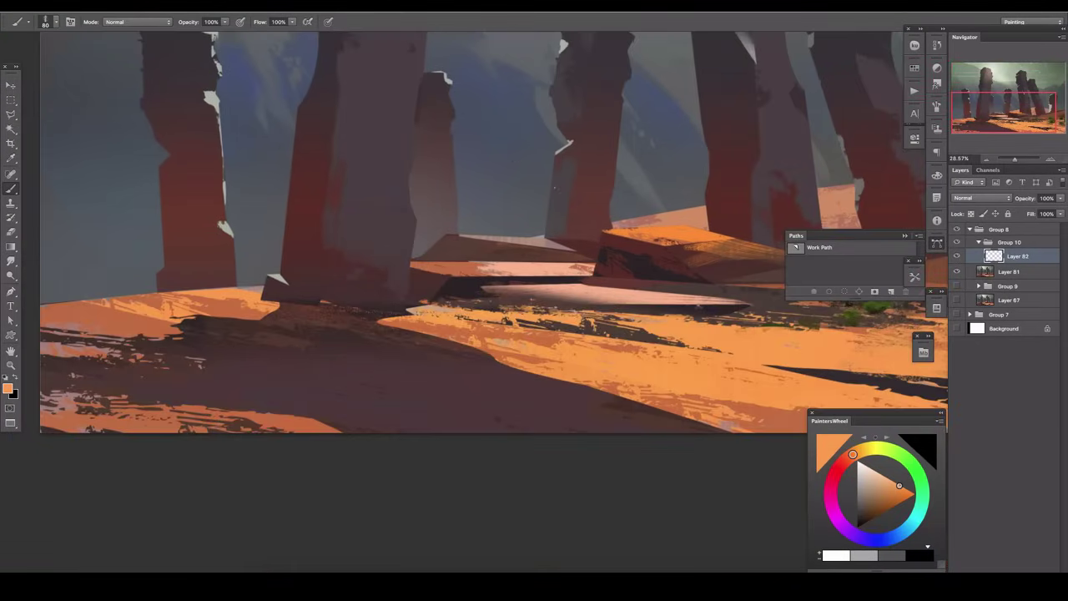
key("v")
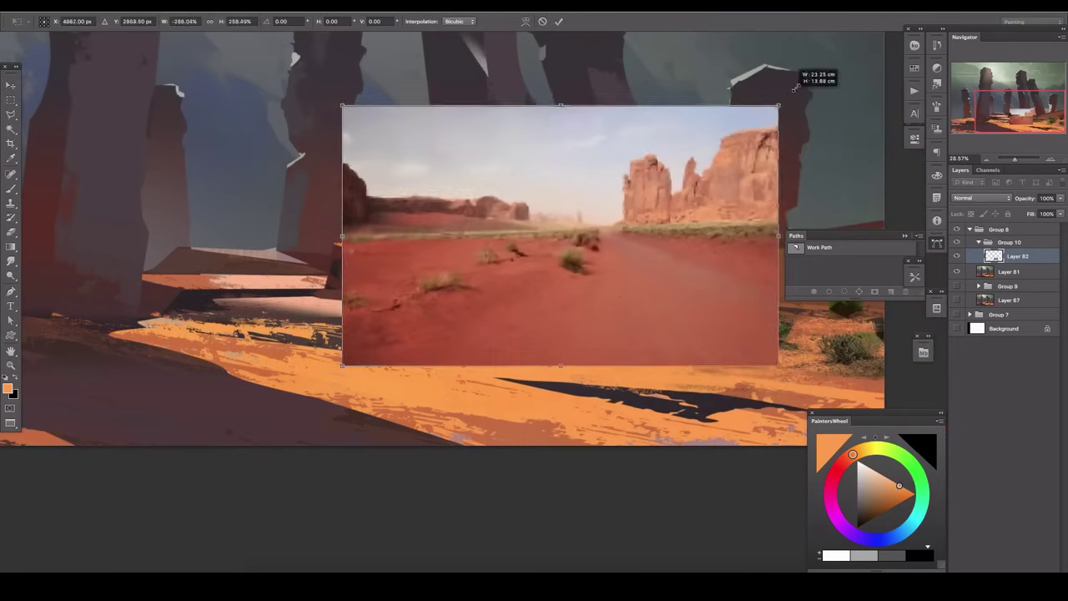
left_click(972, 198)
left_click(964, 218)
key("ctrl+t")
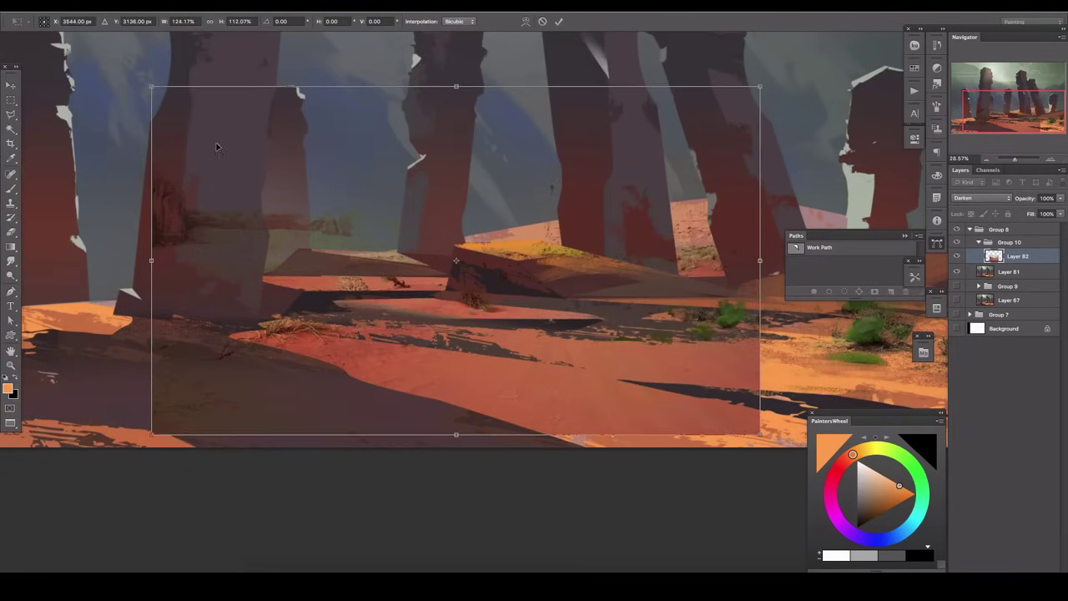
left_click_drag(148, 84, 472, 292)
left_click_drag(561, 382, 335, 292)
left_click_drag(532, 358, 723, 417)
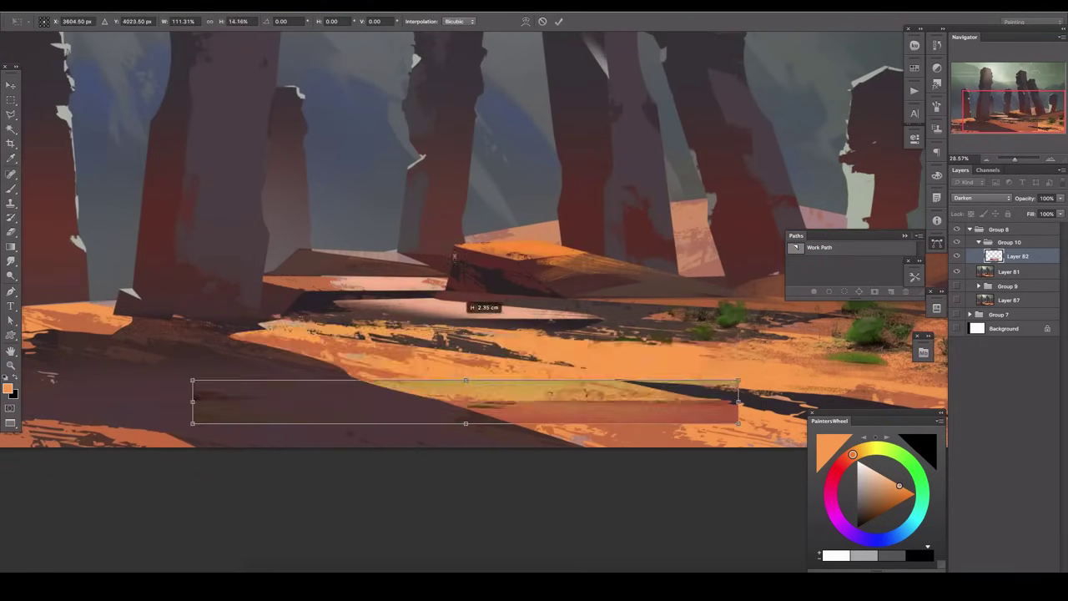
left_click_drag(436, 370, 436, 142)
key("Return")
Step: Lower the photo's opacity slightly and shrink it, shifting it right and down
left_click_drag(1059, 212, 1041, 215)
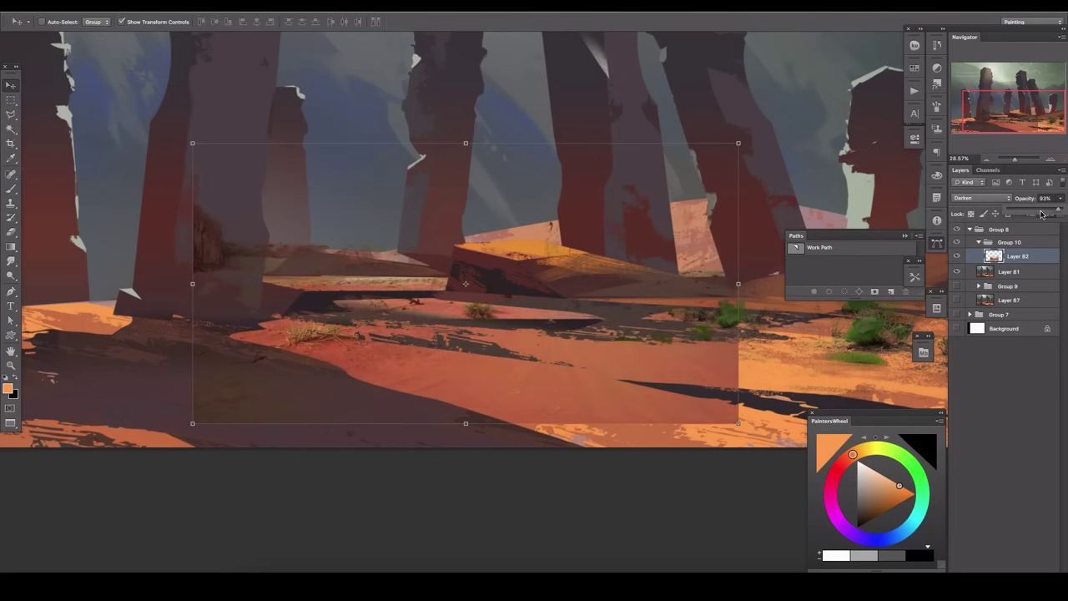
left_click_drag(737, 424, 548, 325)
left_click_drag(417, 251, 516, 316)
key("Return")
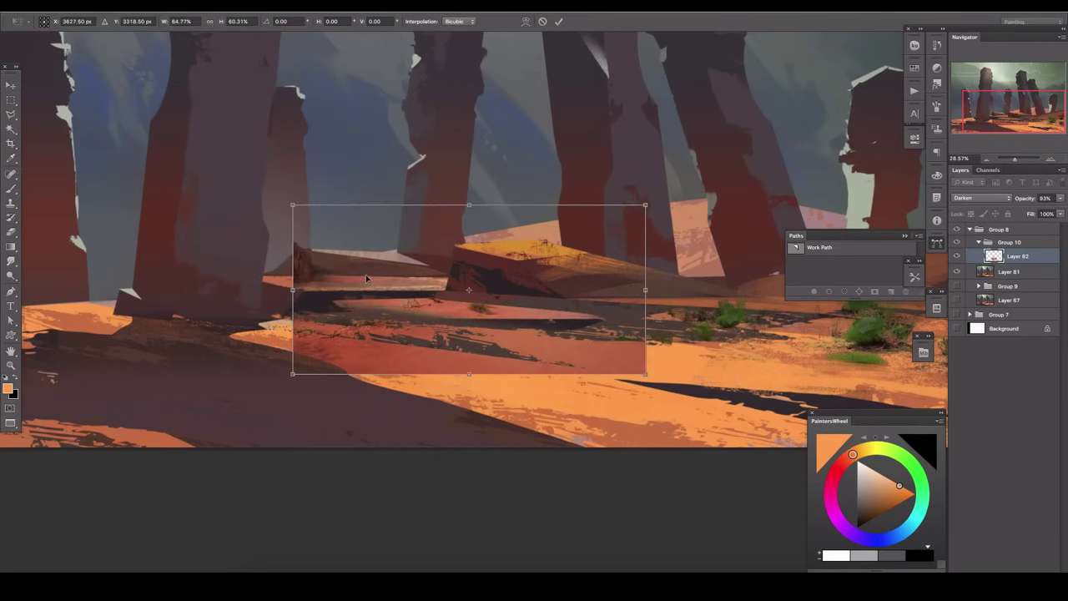
Step: Add a Brightness/Contrast adjustment clipped to the photo and brighten it
left_click(1002, 571)
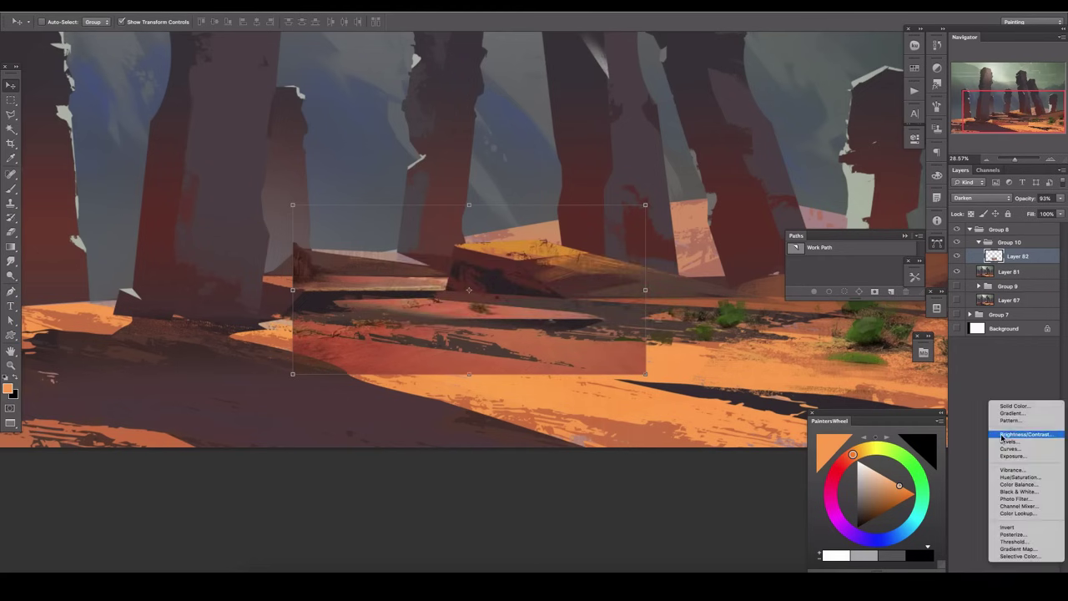
left_click(1010, 436)
right_click(1034, 255)
left_click(968, 348)
left_click_drag(830, 191, 834, 196)
Step: Mask the photo layer and brush away the pink rock band to reveal the orange ground
left_click(1009, 272)
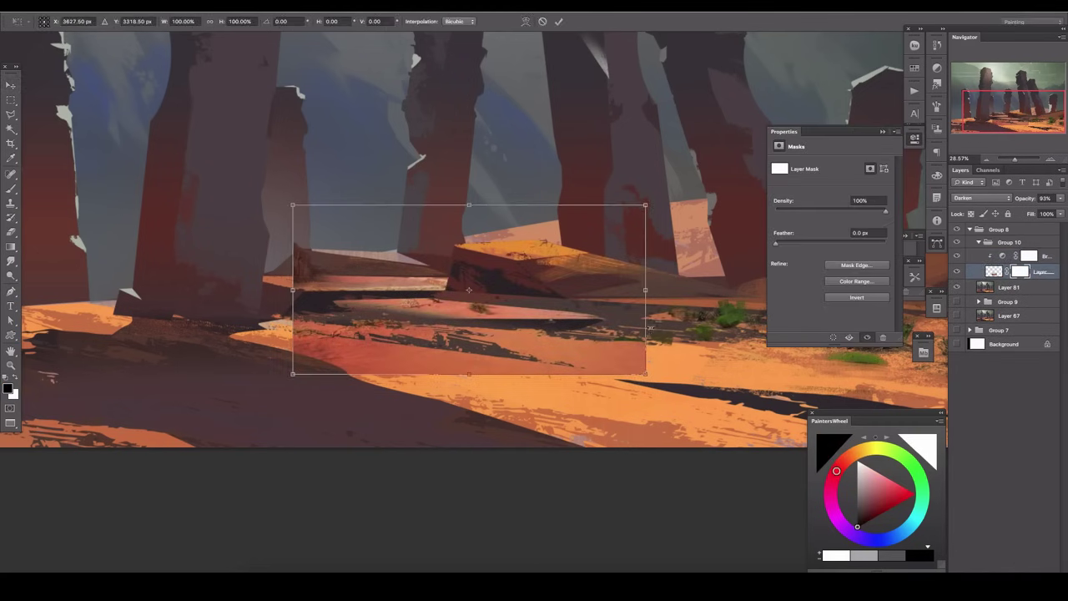
left_click(987, 570)
key("b")
left_click_drag(631, 360, 269, 242)
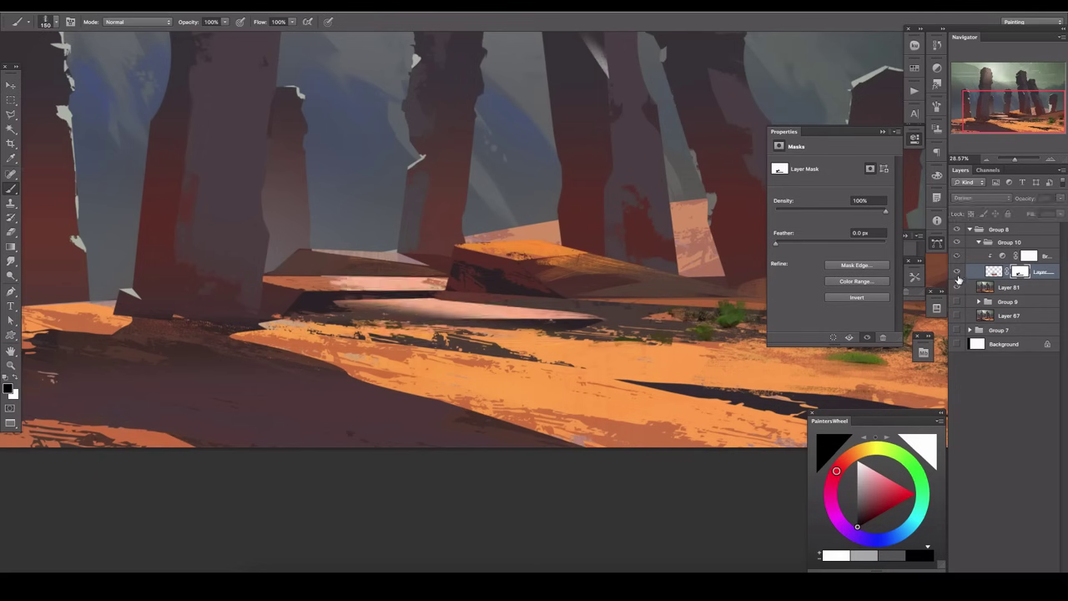
Step: On a new layer, draw a reddish-pink angular wedge custom shape across the middle sand band
key("ctrl+shift+alt+n")
left_click(576, 312, "alt")
key("bracketleft")
scroll(467, 300, "up", 5)
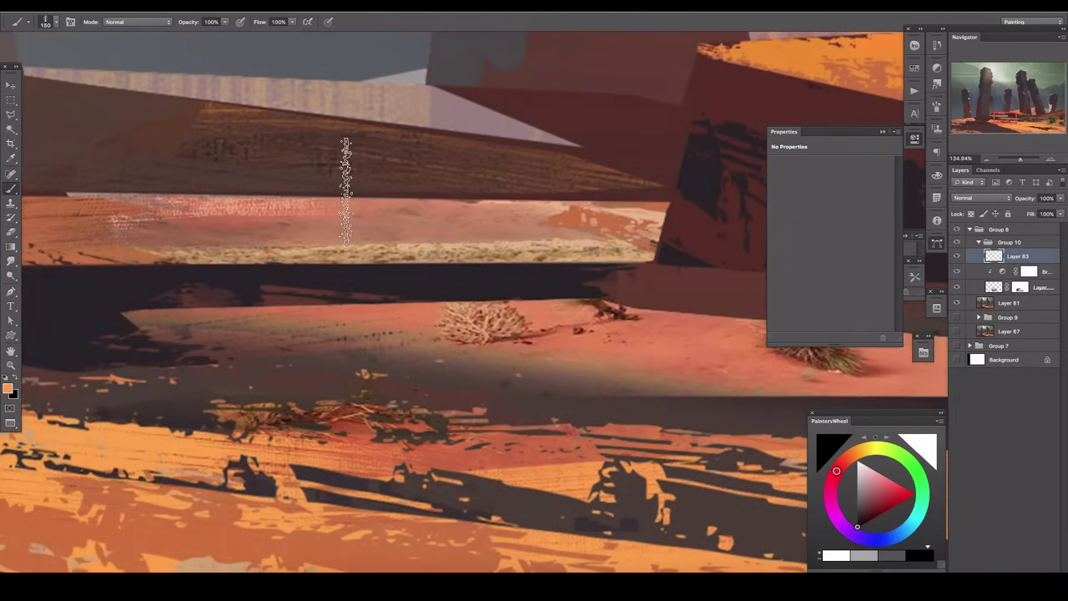
key("u")
left_click(348, 23)
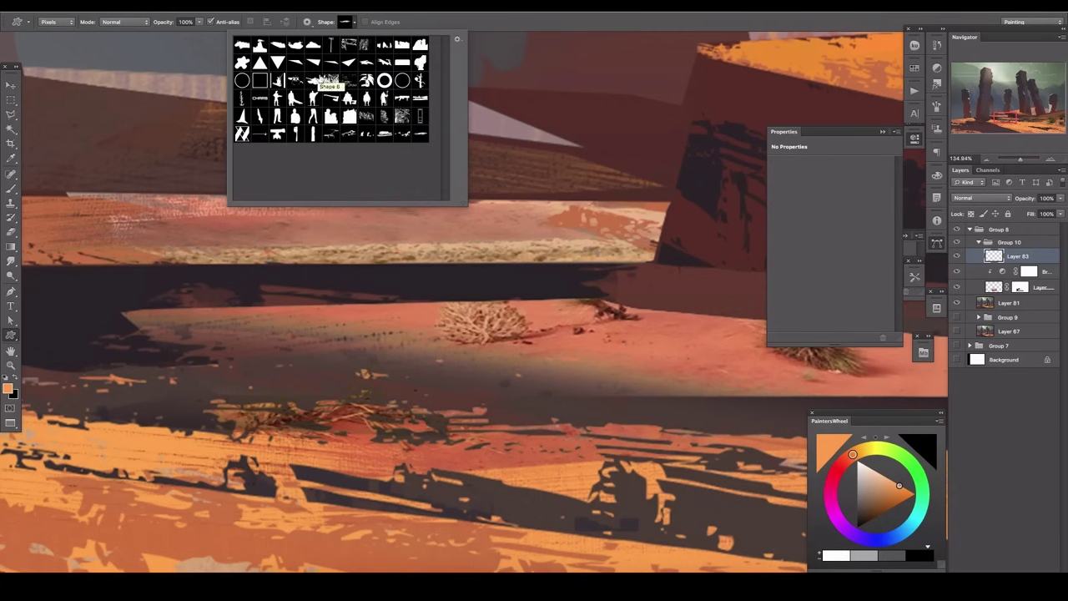
left_click(348, 66)
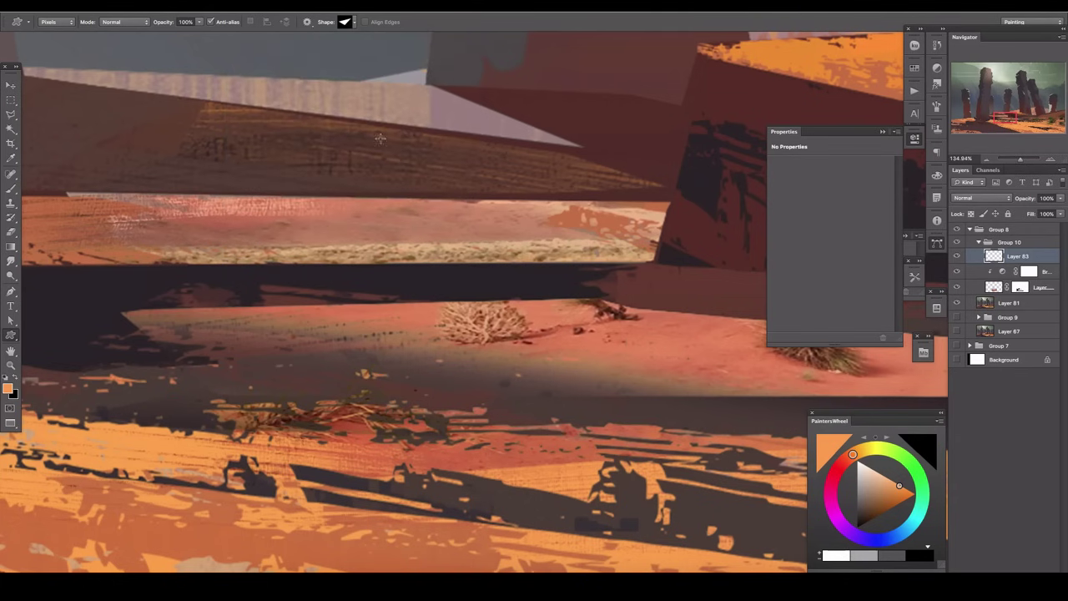
left_click_drag(500, 334, 519, 254)
left_click(569, 265, "alt")
left_click_drag(134, 284, 577, 314)
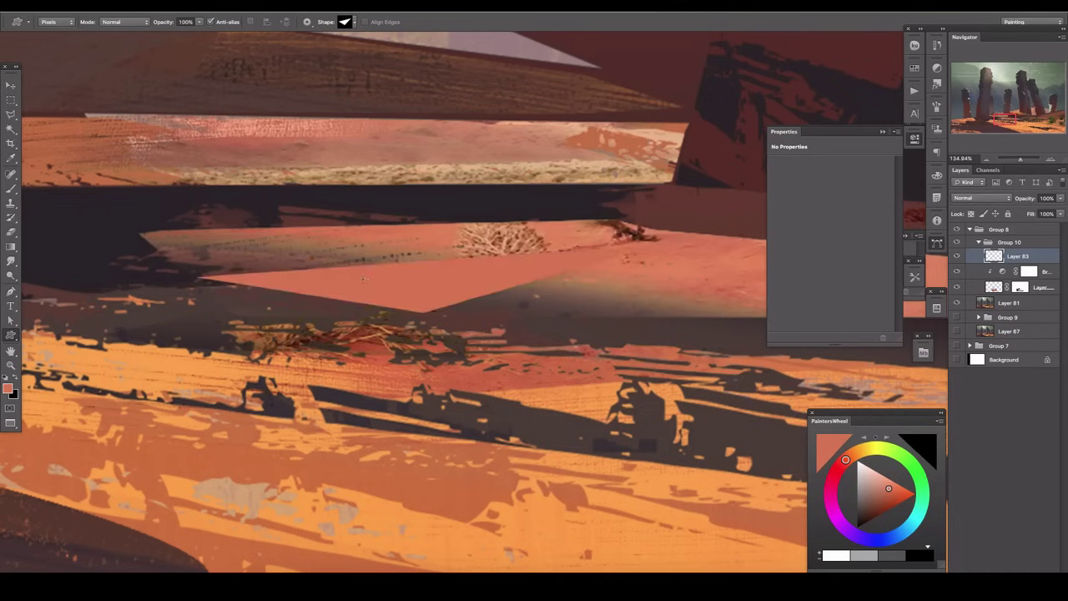
left_click_drag(500, 275, 433, 250)
Step: Darken a patch below the pink band with a smaller brush
key("b")
key("bracketleft")
key("bracketleft")
key("bracketleft")
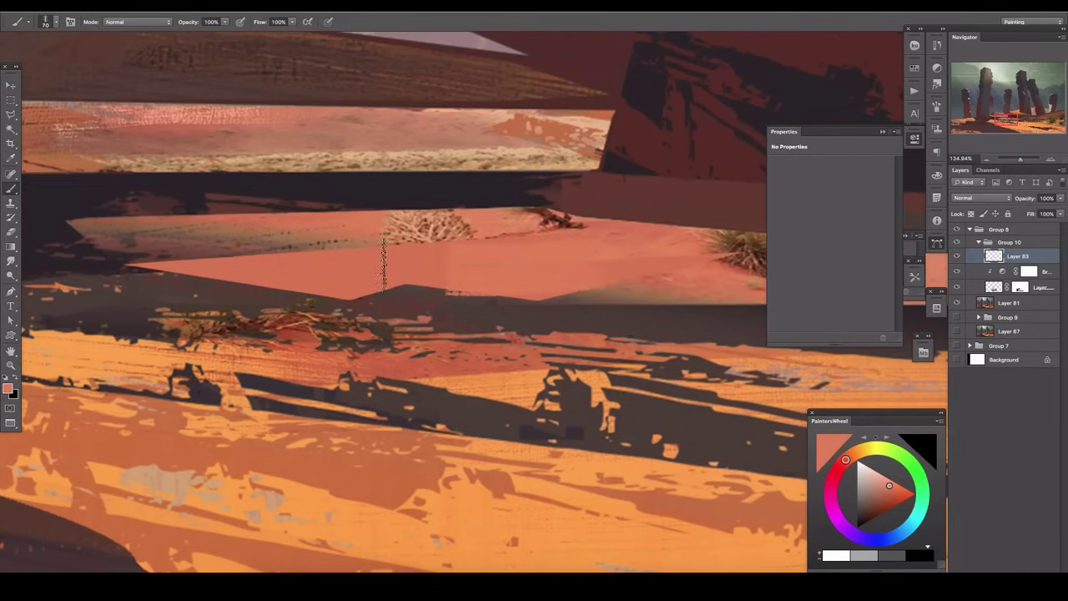
left_click_drag(354, 267, 505, 217)
left_click_drag(267, 292, 286, 242)
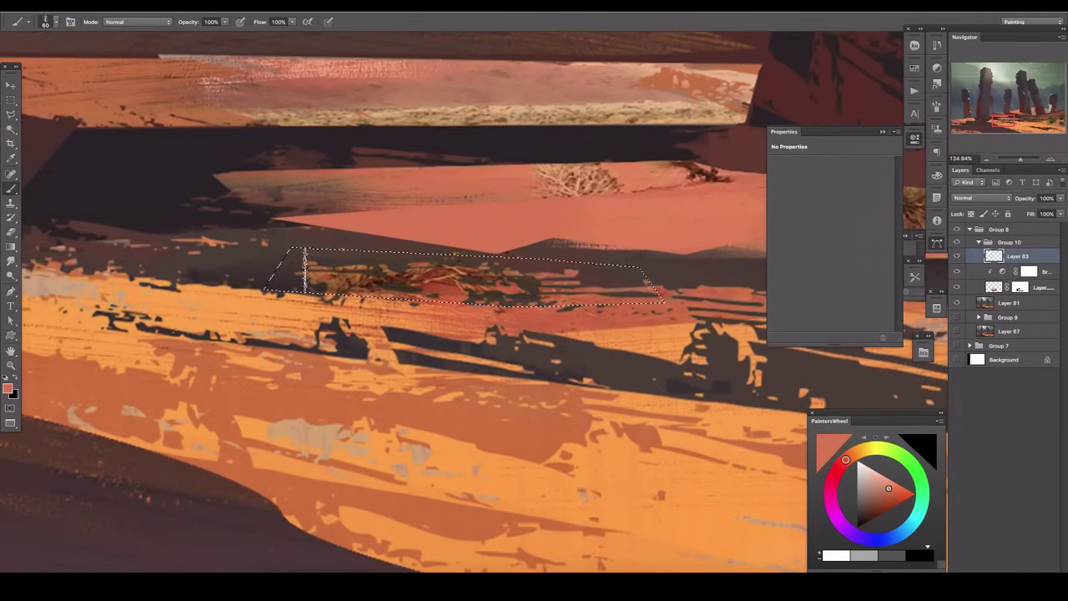
Step: Lighten the sand band's edge inside a polygonal lasso outline
left_click_drag(625, 300, 292, 392)
key("bracketleft")
key("bracketleft")
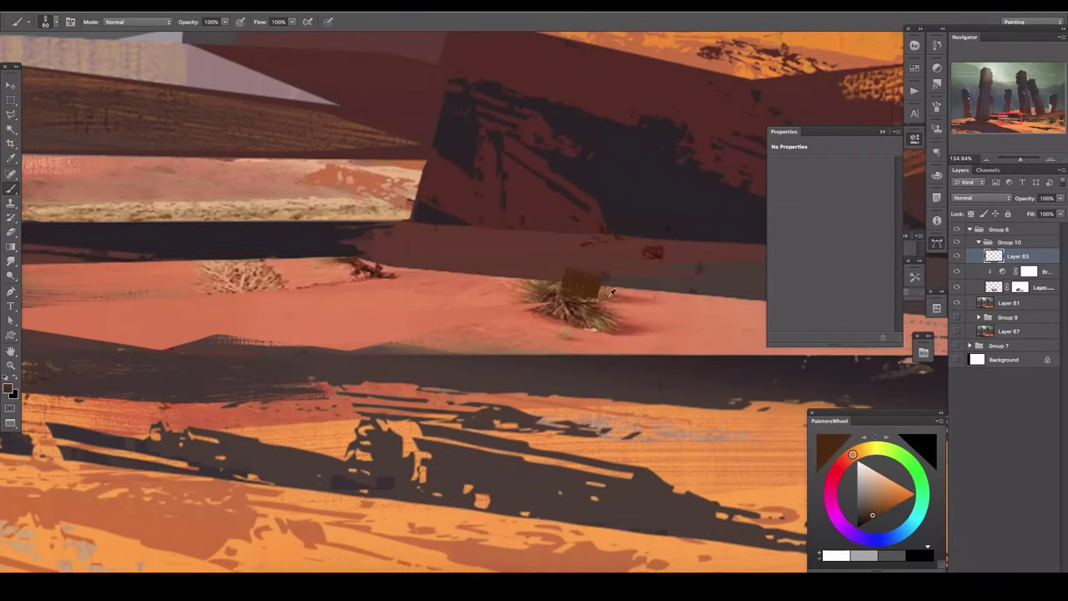
left_click_drag(402, 235, 501, 250)
key("l")
left_click(713, 244)
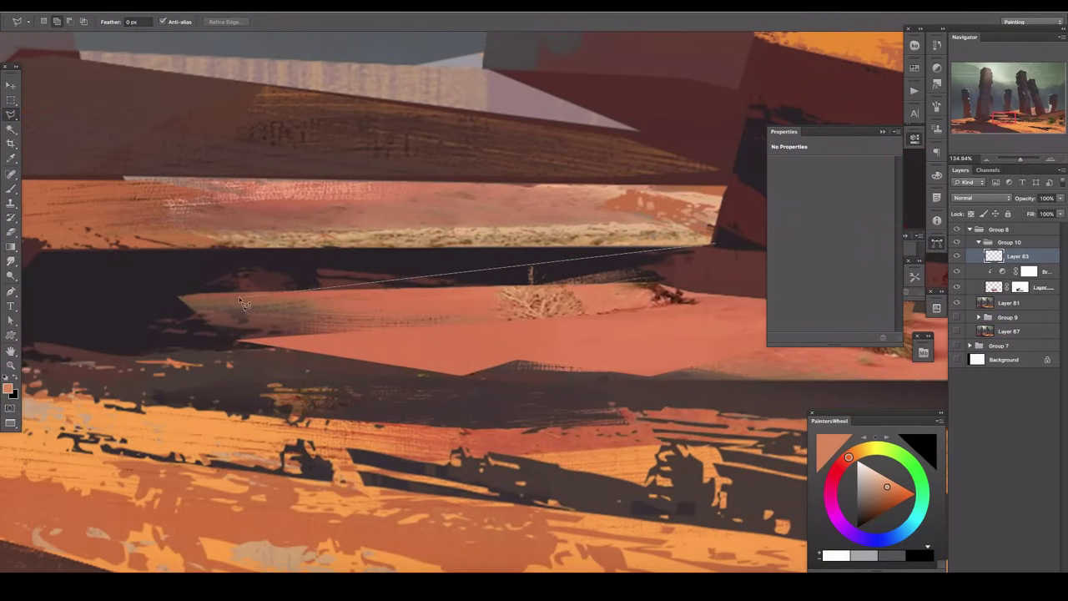
double_click(723, 266)
key("b")
left_click_drag(567, 276, 726, 250)
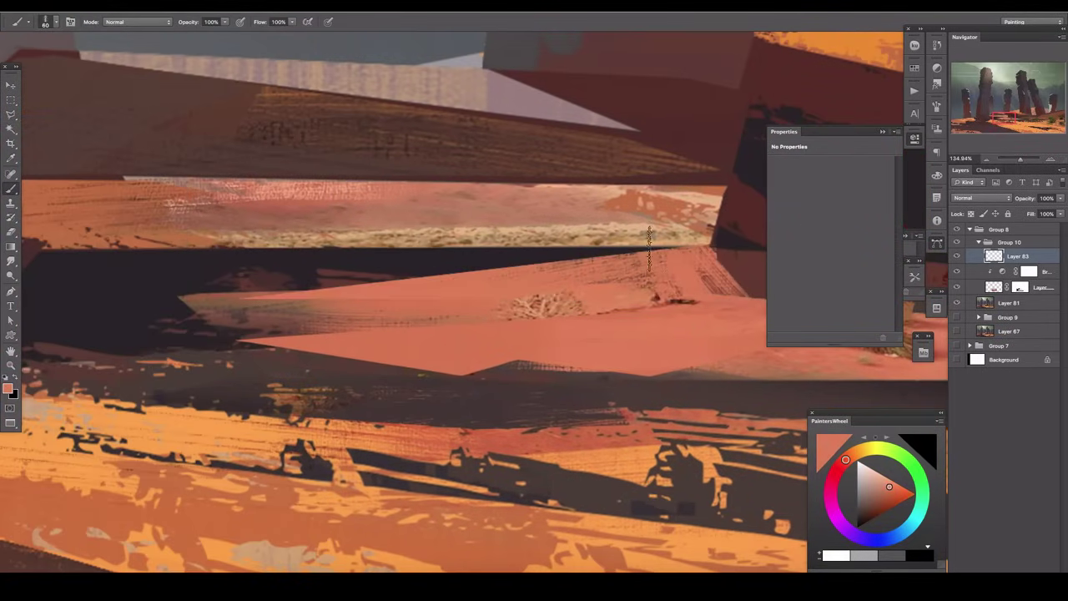
mouse_move(502, 219)
left_mouse_down()
mouse_move(502, 303)
mouse_move(378, 280)
left_mouse_up()
Step: Lay a warm gradient glow over the tall rock within a polygonal selection
key("l")
left_click_drag(400, 178, 692, 326)
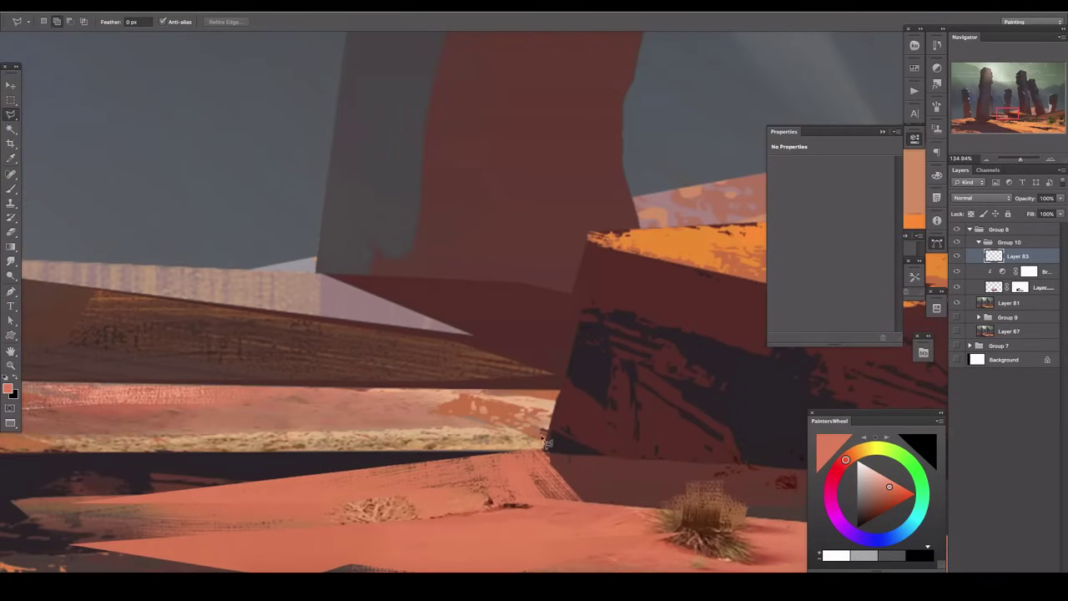
left_click(155, 150)
double_click(129, 254)
key("g")
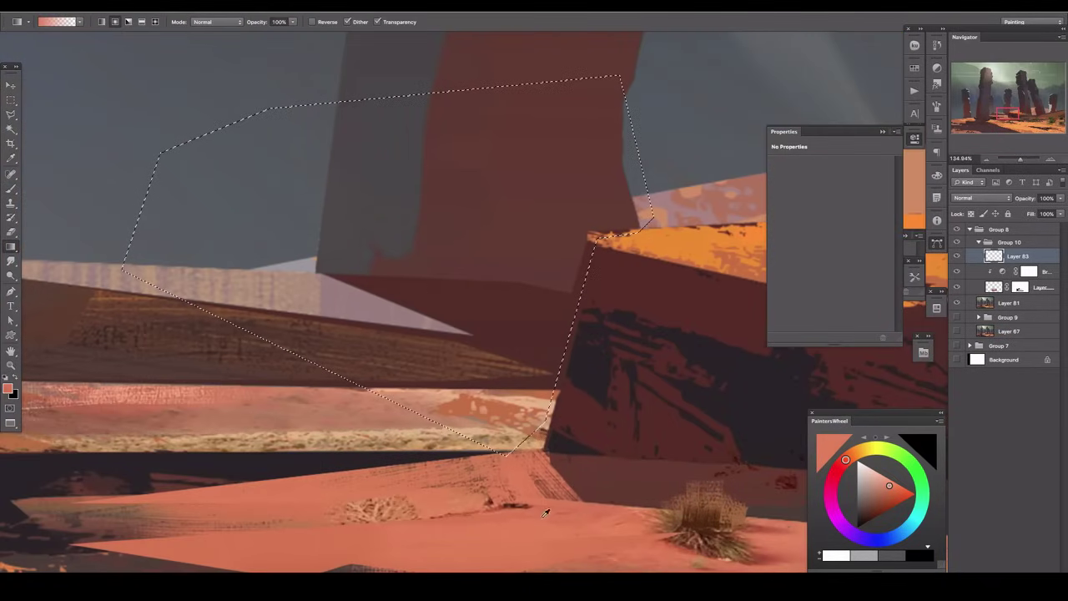
left_click_drag(543, 367, 386, 125)
key("ctrl+d")
Step: On another new layer, paint a dark rock shadow inside a lassoed outline
key("ctrl+shift+alt+n")
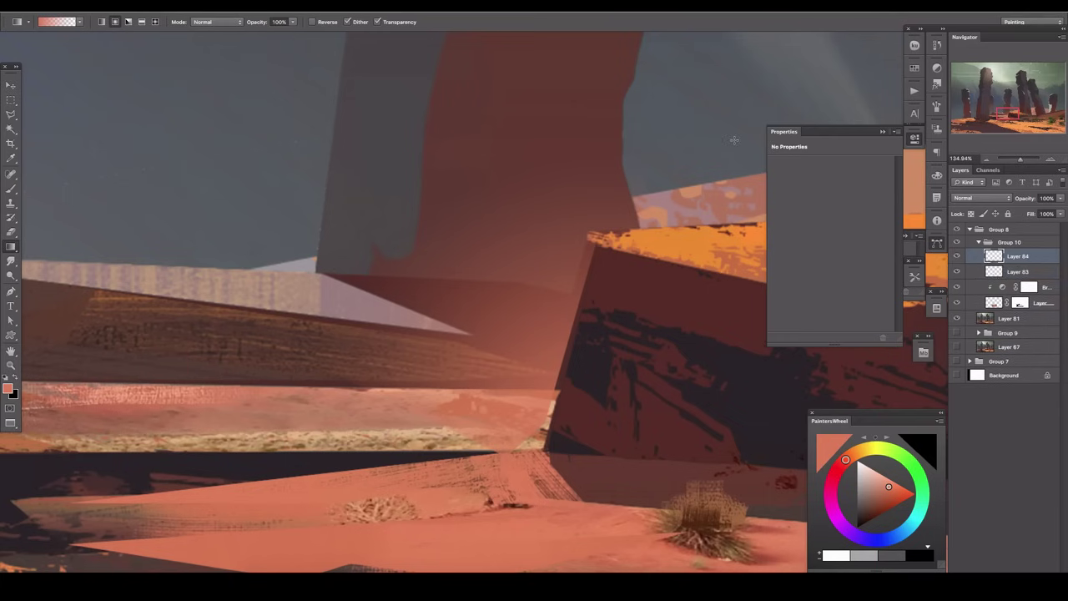
key("b")
scroll(615, 219, "down", 3)
scroll(585, 161, "down", 3)
scroll(557, 250, "down", 3)
scroll(557, 251, "right", 4)
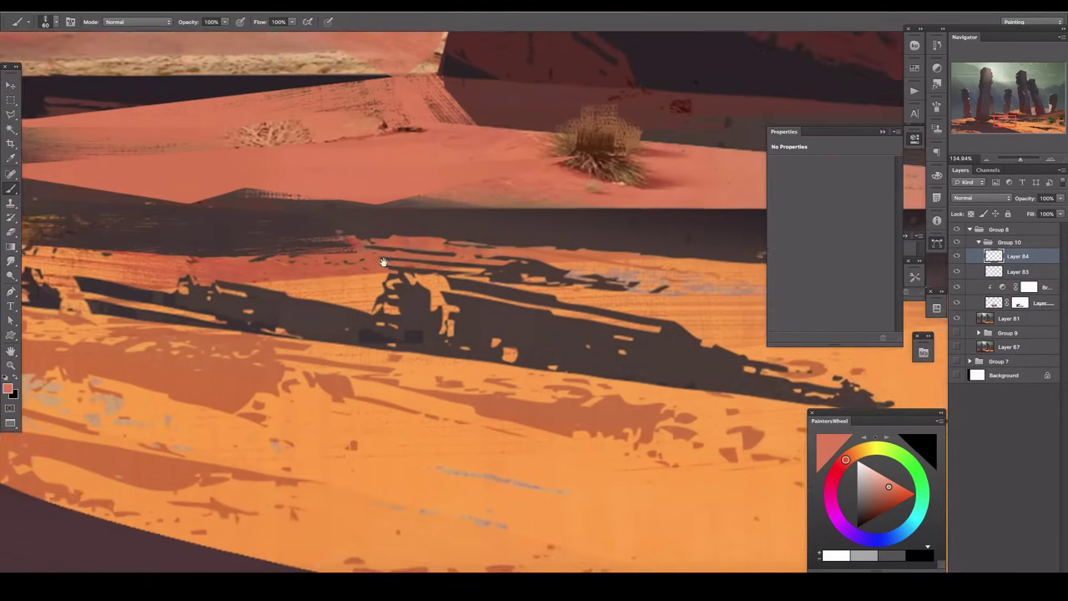
key("l")
double_click(784, 386)
key("b")
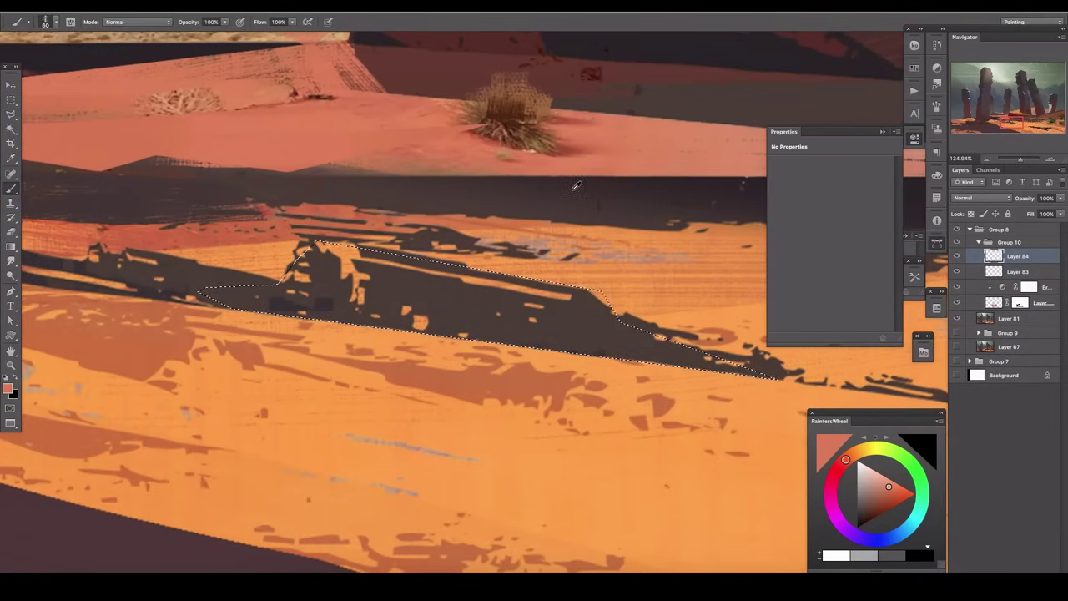
key("x")
mouse_move(250, 267)
left_mouse_down()
mouse_move(381, 251)
mouse_move(524, 298)
left_mouse_up()
scroll(577, 221, "up", 2)
scroll(609, 250, "right", 4)
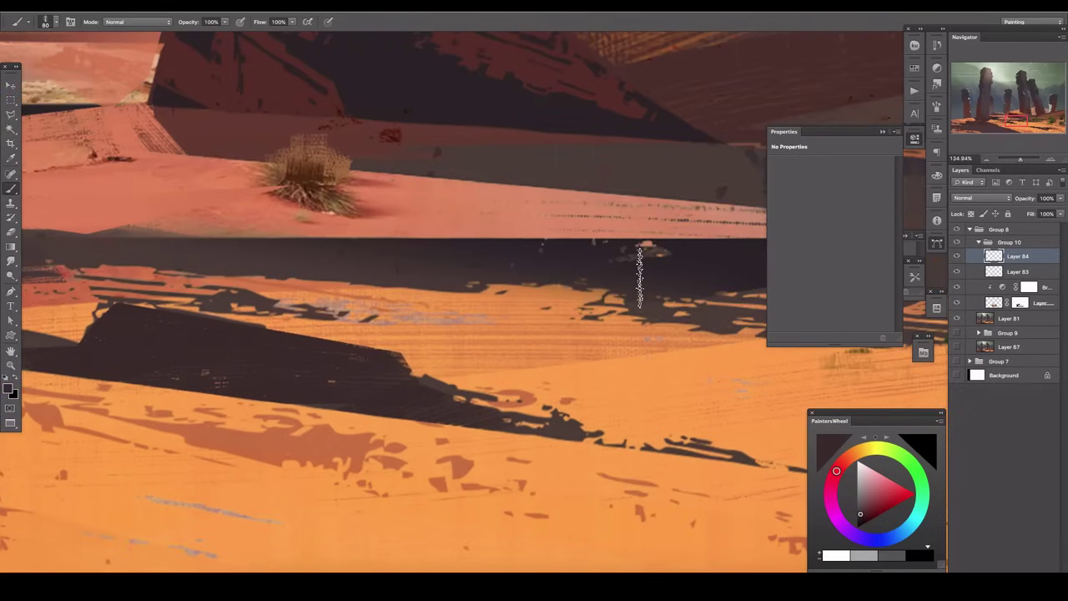
Step: Paste and enlarge the desert photo, copy a lassoed ground piece to its own layer, and move it lower-left
key("ctrl+0")
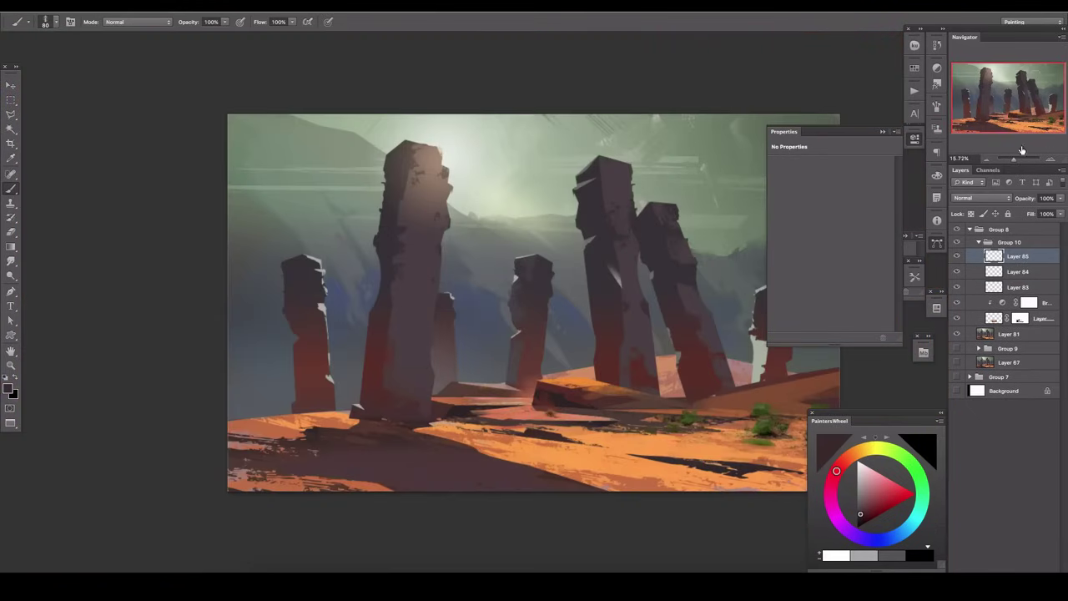
key("ctrl+v")
key("v")
mouse_move(503, 283)
left_mouse_down()
mouse_move(636, 408)
mouse_move(256, 189)
left_mouse_up()
key("l")
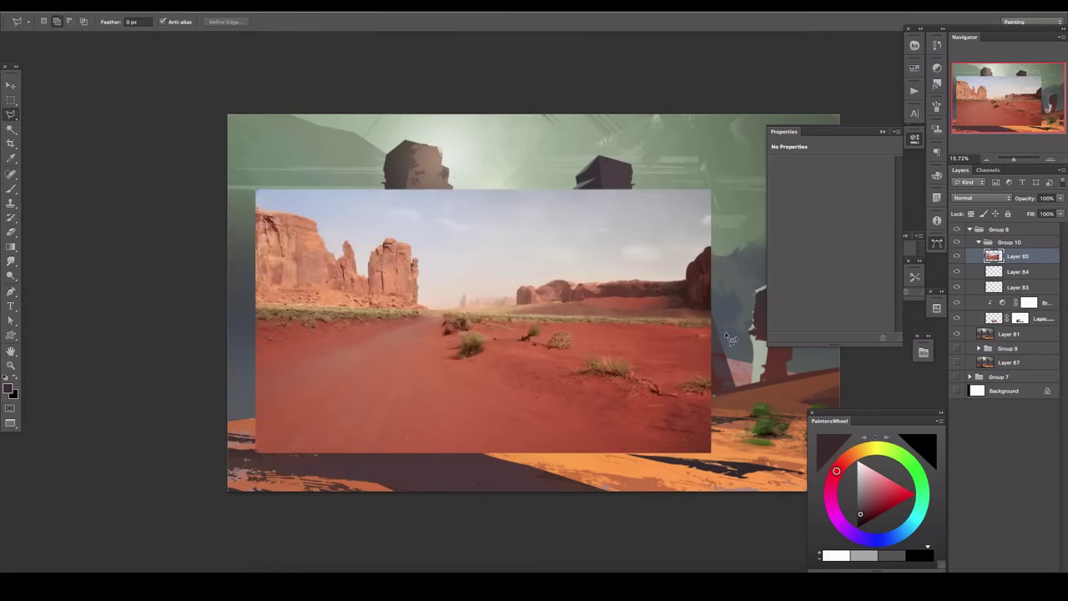
left_click_drag(546, 349, 667, 425)
key("ctrl+j")
left_click(956, 271)
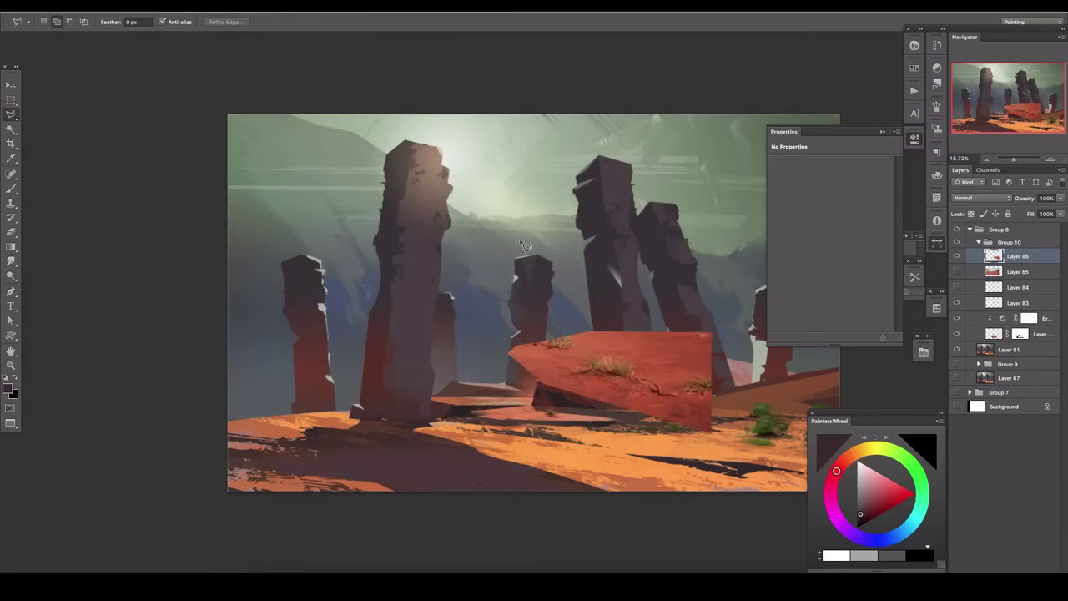
key("v")
mouse_move(616, 358)
left_mouse_down()
mouse_move(445, 472)
mouse_move(250, 446)
left_mouse_up()
left_click(981, 197)
Step: Try Darken and Overlay blending, then settle on Normal at about 52% opacity
left_click(965, 218)
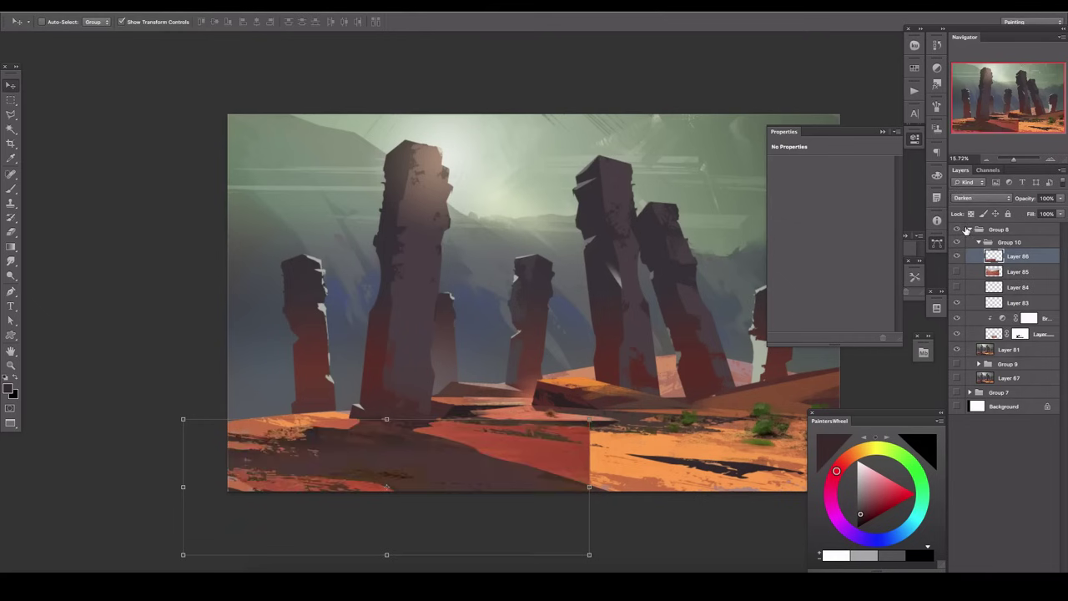
left_click(981, 197)
left_click(957, 285)
left_click_drag(1059, 198, 1018, 218)
left_click(981, 197)
left_click(967, 89)
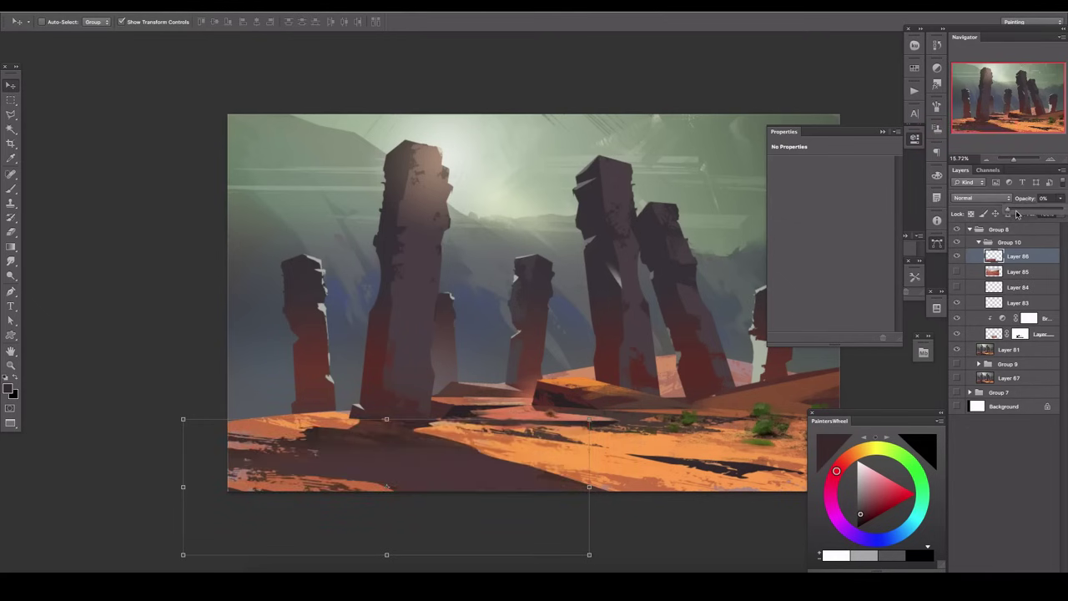
key("ctrl+y")
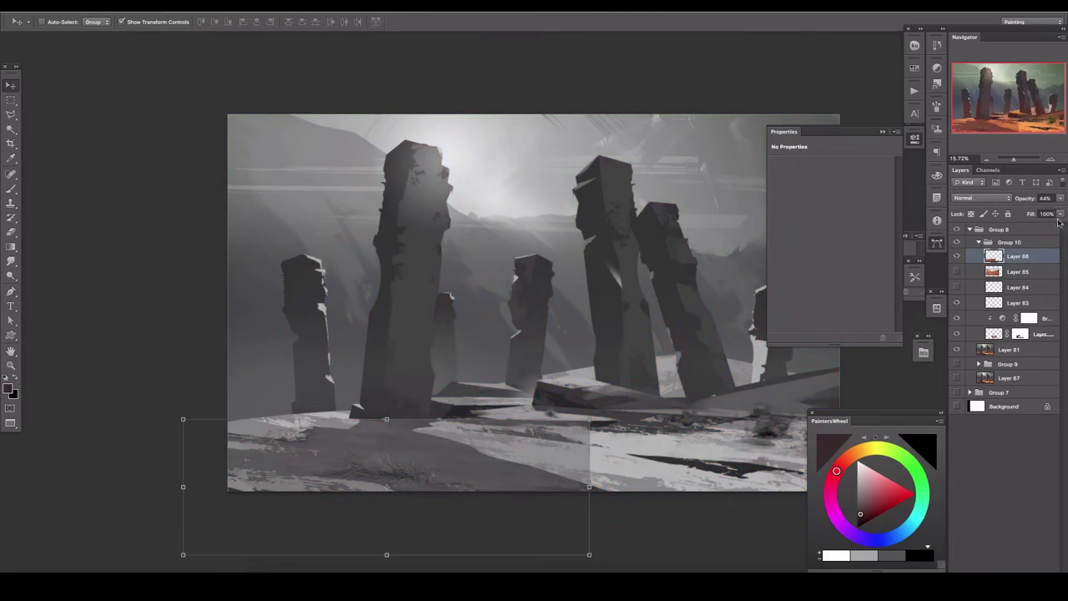
left_click_drag(1026, 217, 1029, 211)
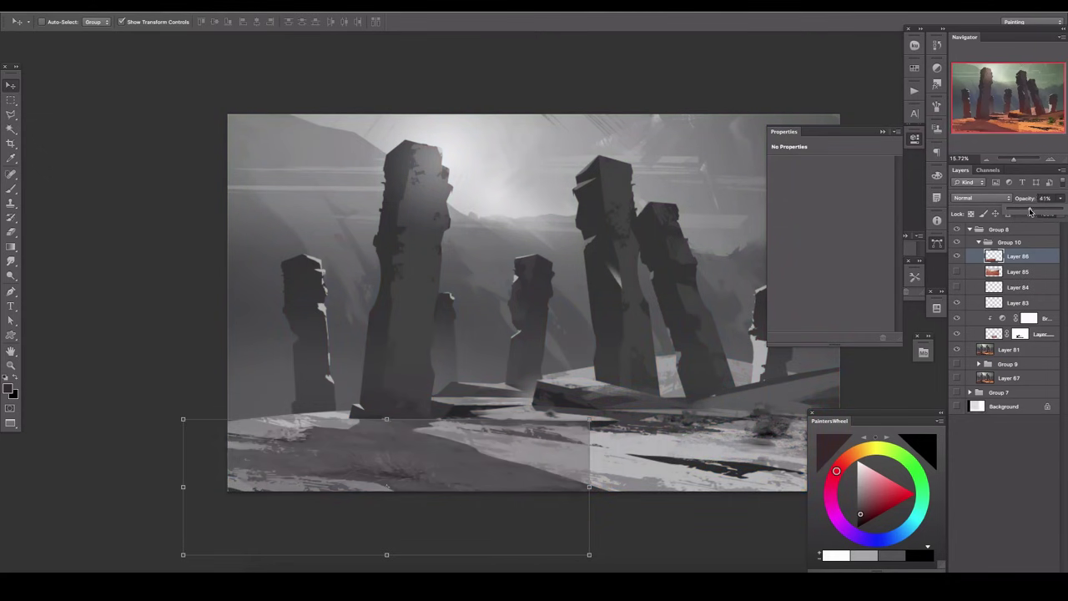
Step: Add a layer mask and fade the piece out with a gradient
left_click(992, 572)
key("g")
left_click_drag(369, 468, 349, 356)
Step: Invert the mask to black, brush part of the ground back, set 72% opacity, and check with a canvas flip
key("ctrl+i")
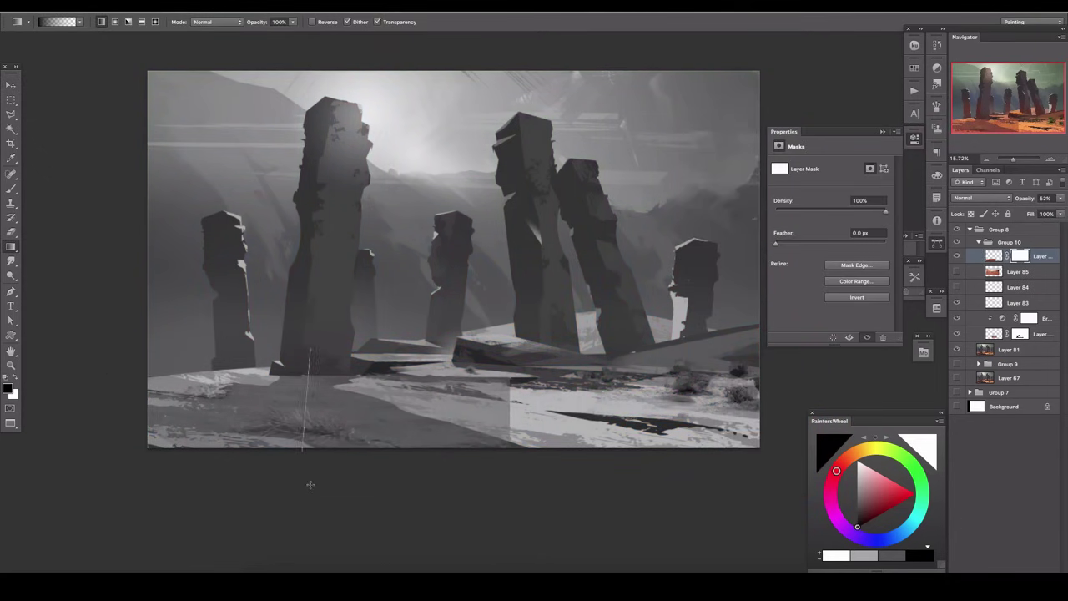
key("b")
left_click_drag(501, 422, 457, 397)
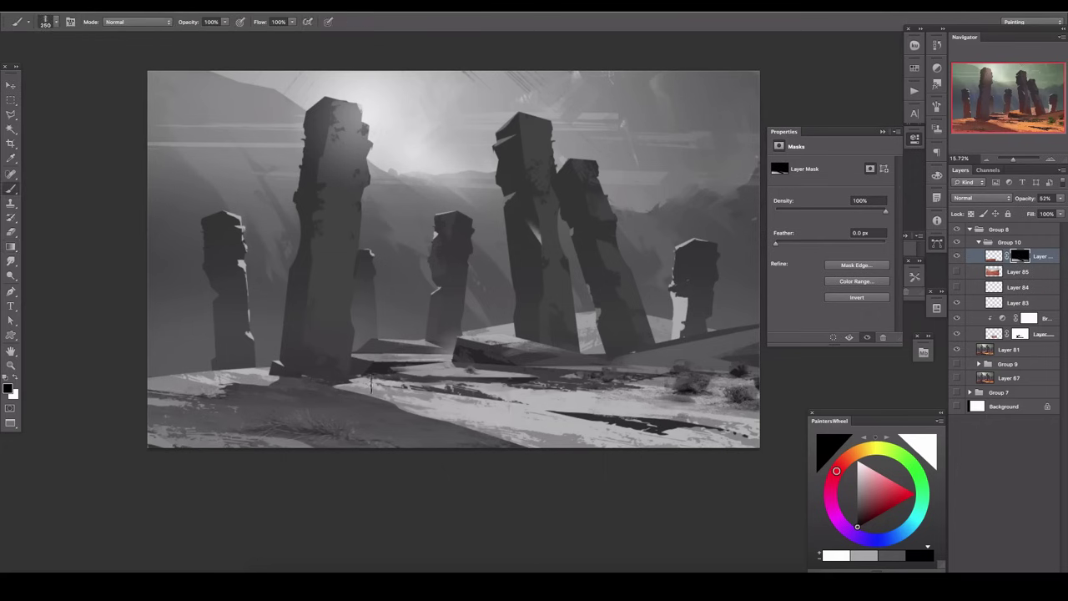
left_click_drag(1032, 214, 1055, 212)
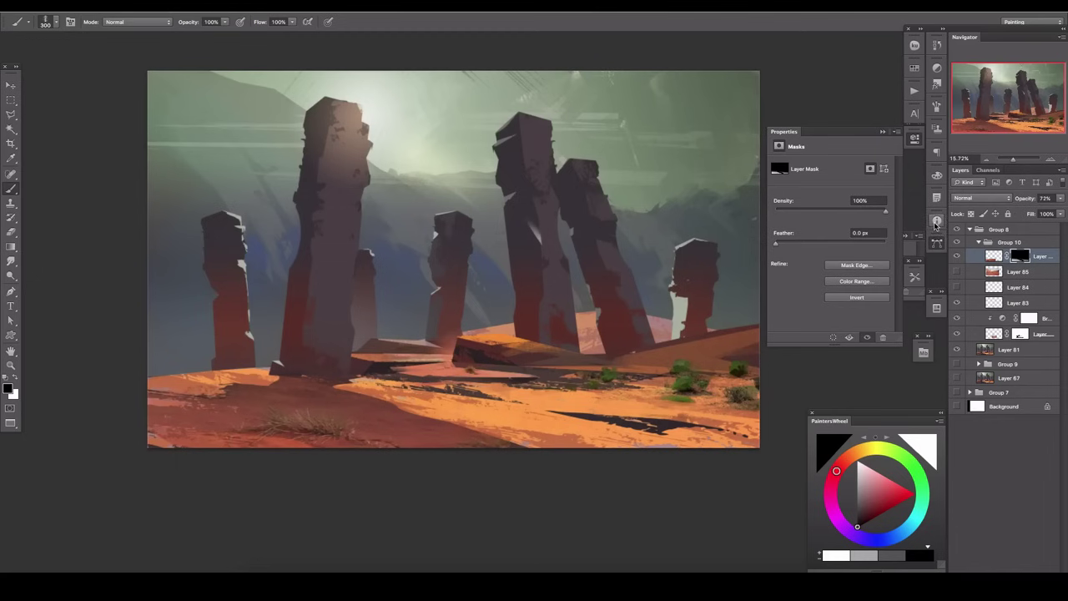
left_click(957, 255)
key("F2")
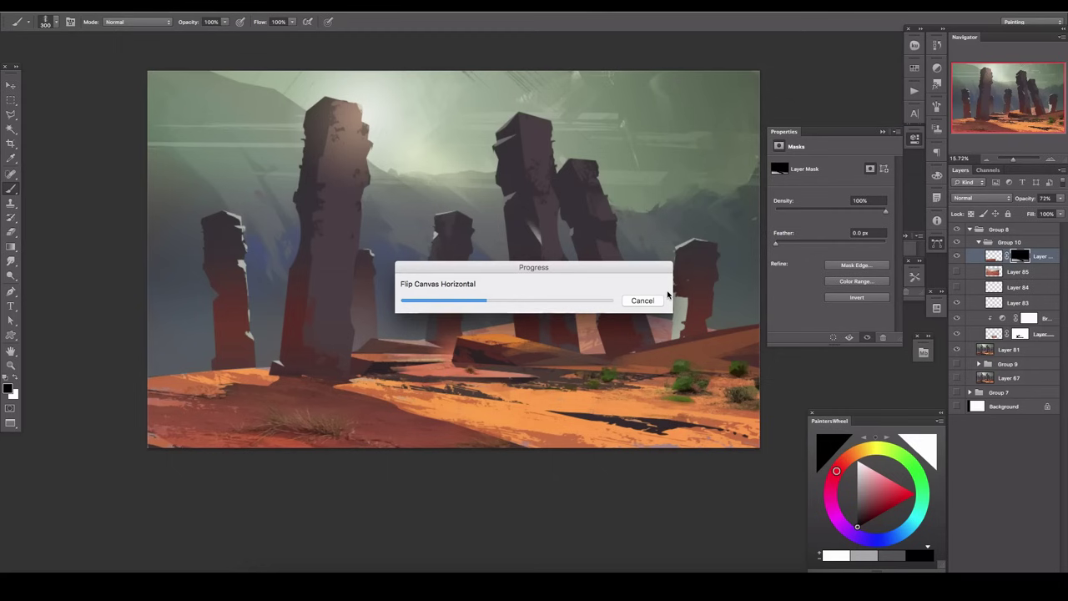
key("ctrl+shift+alt+n")
Step: Paint a dark sampled shadow band inside a lasso along the bottom-left ground
scroll(329, 456, "up", 1)
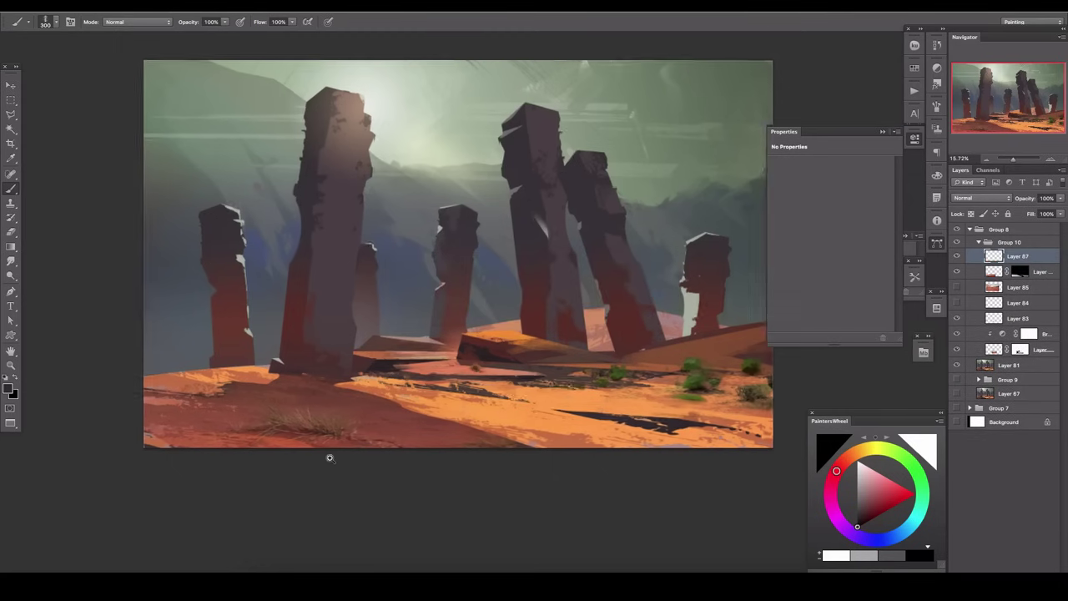
scroll(484, 164, "up", 3)
left_click(437, 250, "alt")
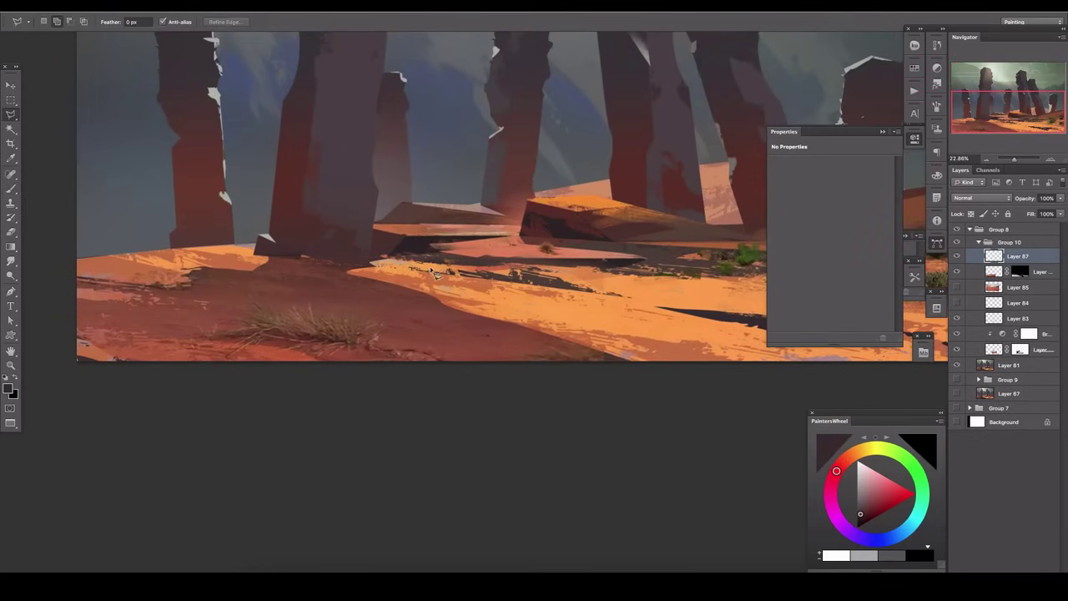
mouse_move(437, 250)
left_mouse_down()
mouse_move(443, 356)
mouse_move(272, 357)
left_mouse_up()
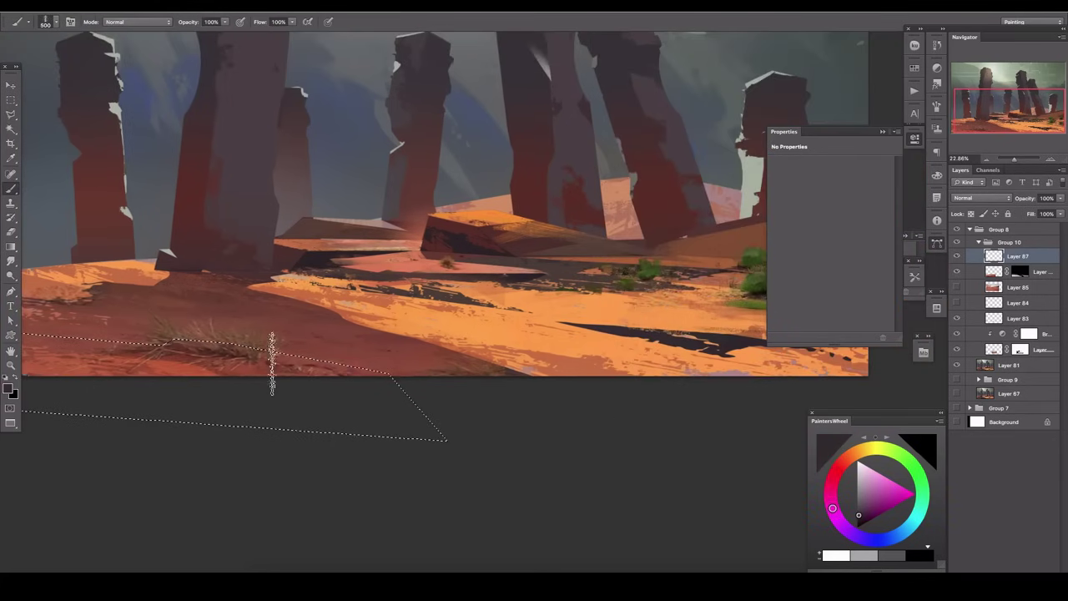
left_click_drag(131, 414, 497, 375)
key("bracketright")
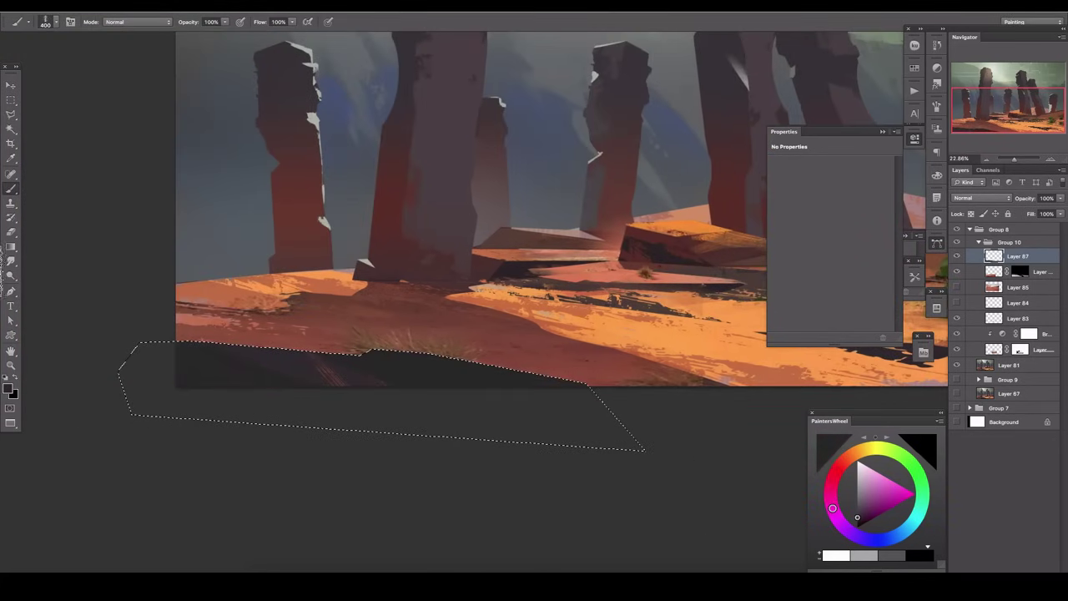
key("ctrl+d")
Step: Pick a redder shadow colour and raise the masked foreground layer to 91% opacity
left_click(836, 470)
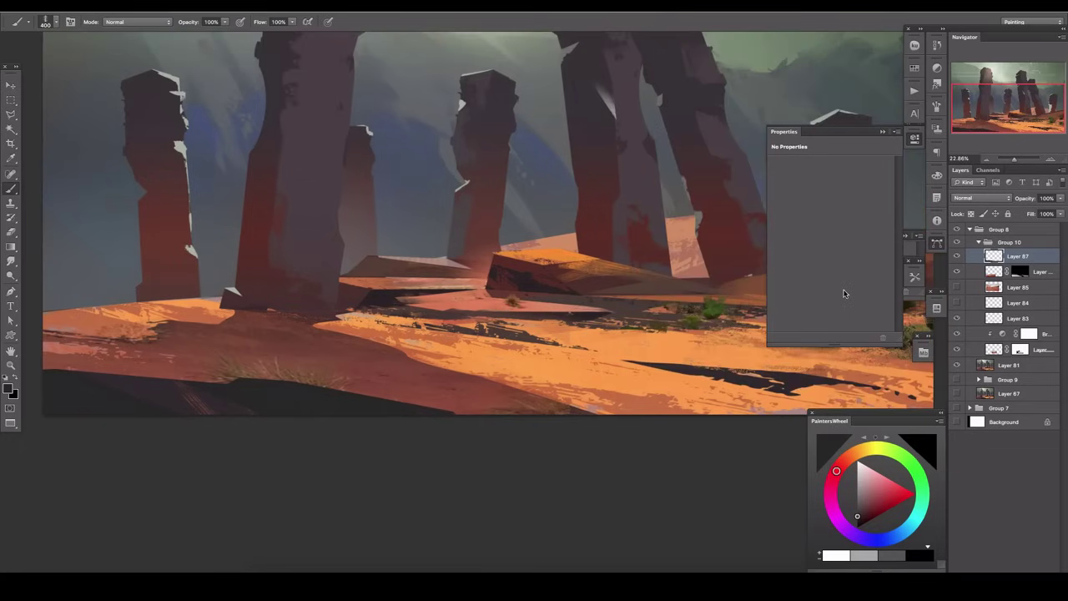
left_click(960, 275)
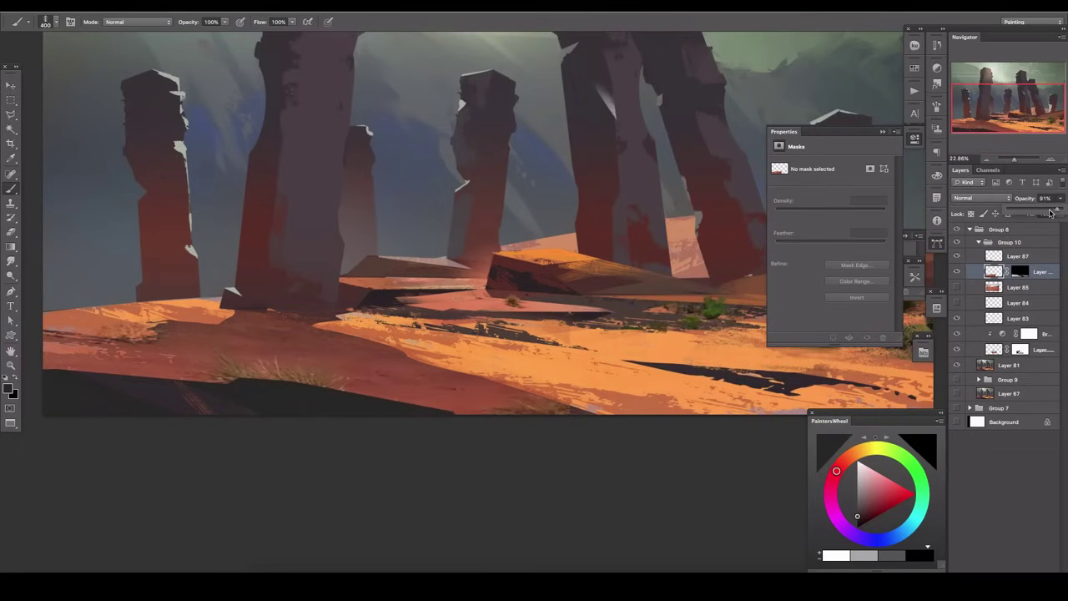
left_click_drag(1023, 212, 1038, 210)
left_click(1016, 256)
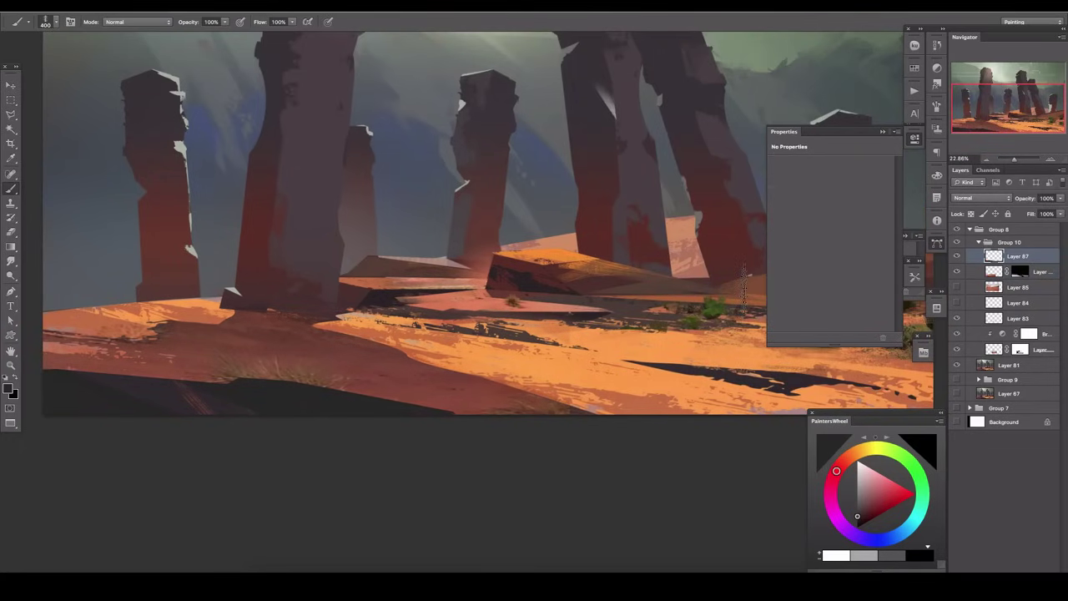
Step: Zoom in and paint the central slab's selected top plane pink
left_click_drag(440, 237, 455, 260)
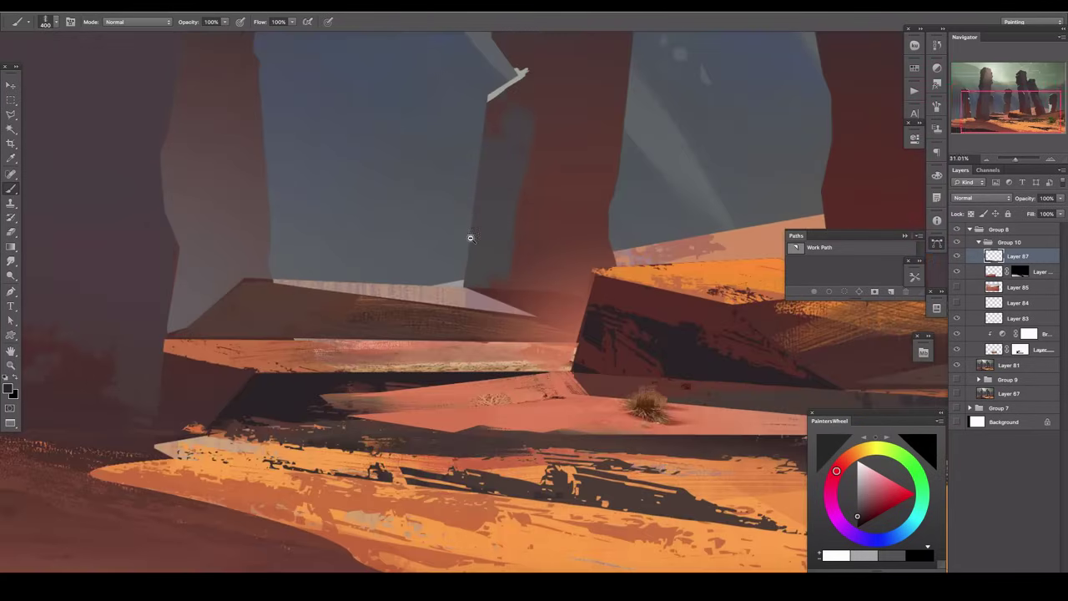
key("l")
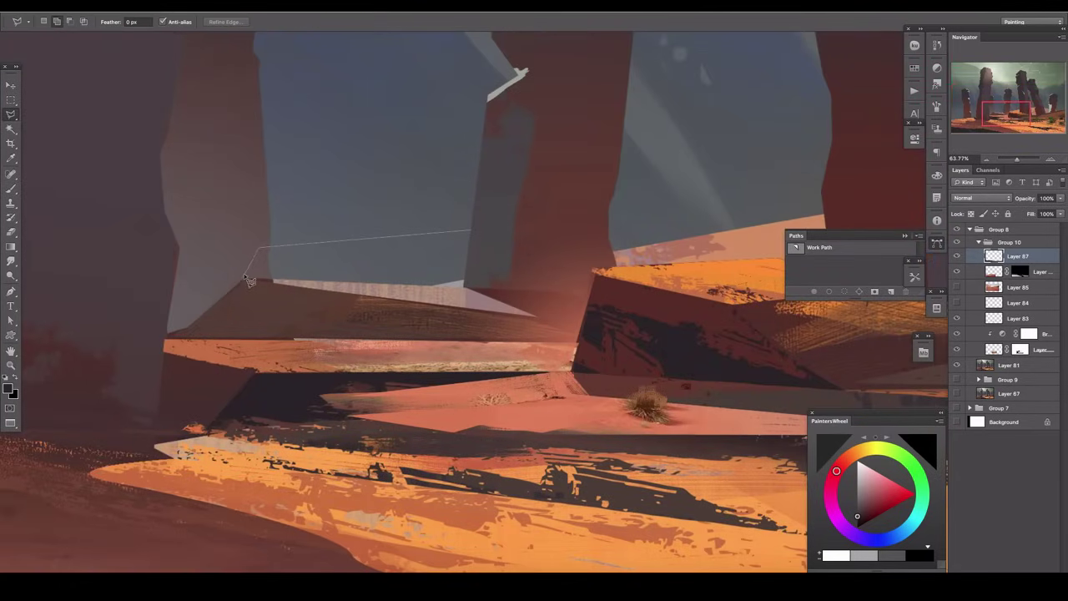
double_click(465, 292)
key("b")
left_click_drag(275, 267, 500, 276)
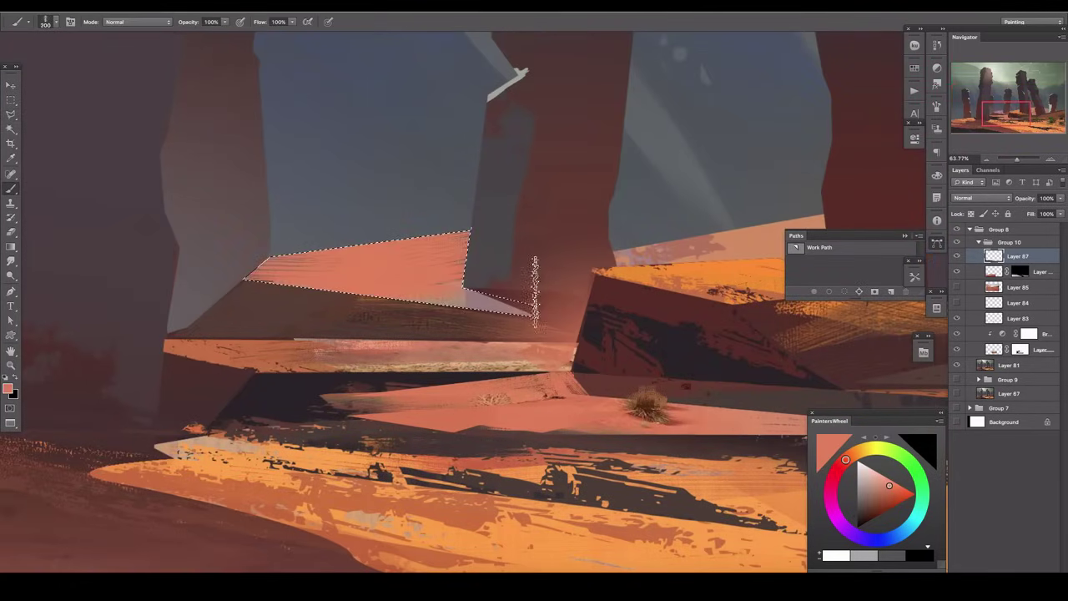
left_click_drag(300, 275, 525, 309)
left_click_drag(560, 352, 507, 238)
key("bracketleft")
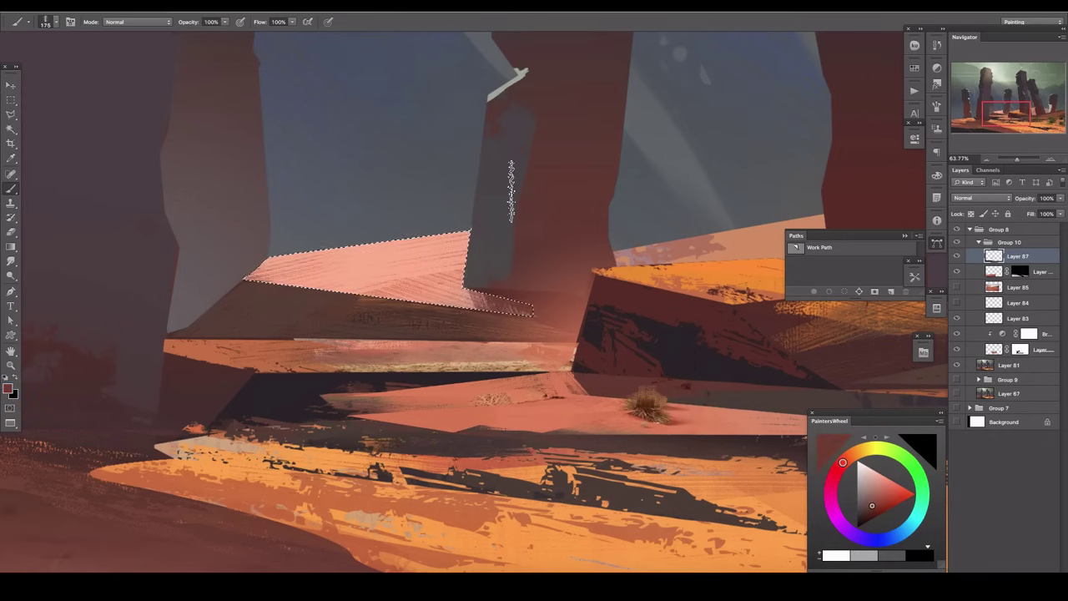
left_click(511, 192, "alt")
Step: Preview the painting without the interface, then lasso the area above the pink slab
key("ctrl+d")
key("Tab")
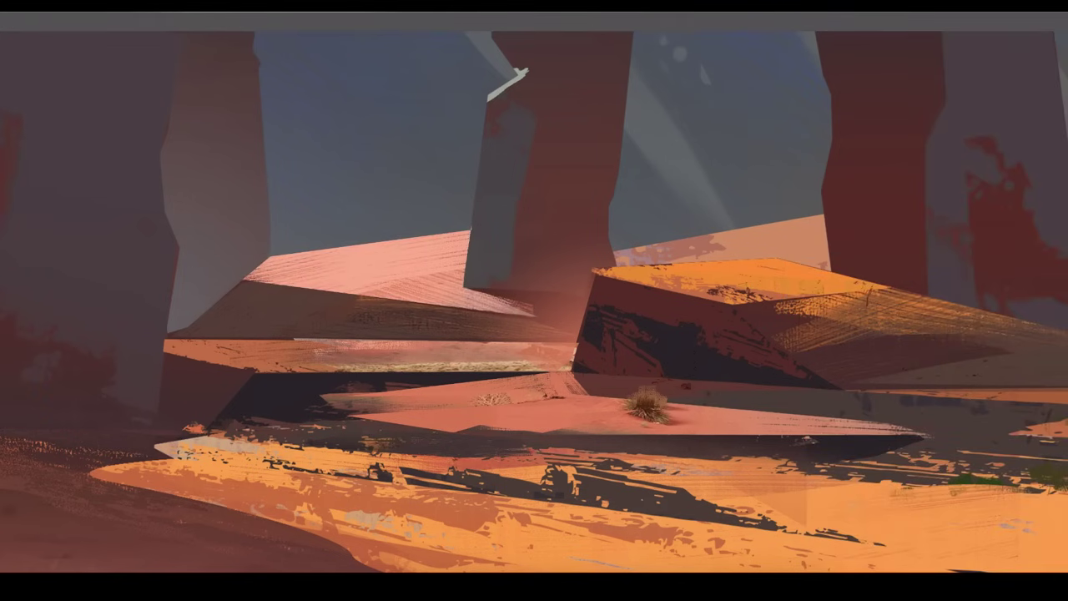
key("Tab")
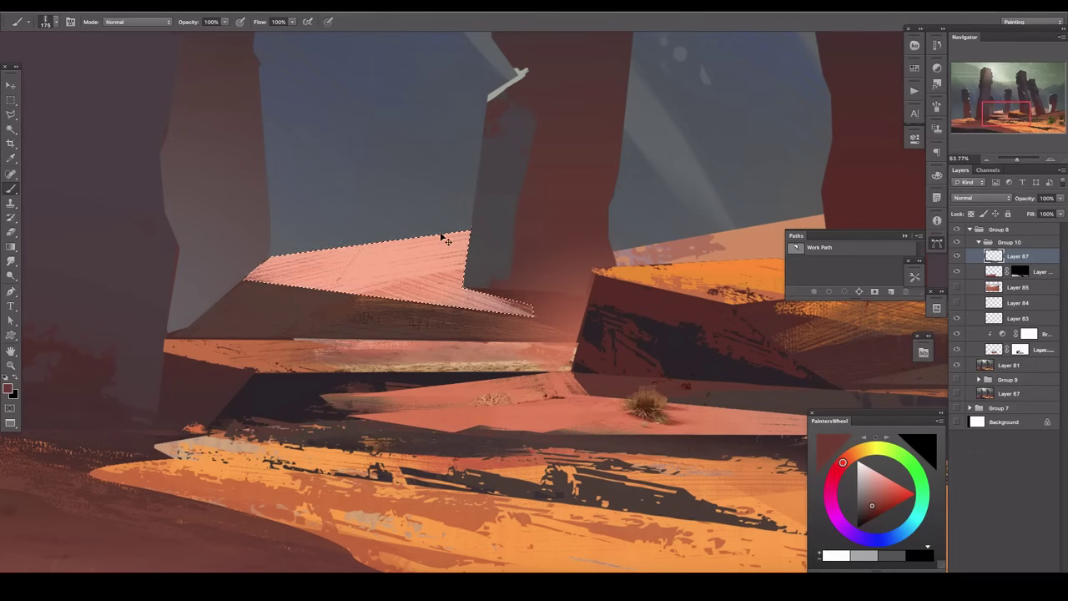
key("l")
left_click_drag(267, 259, 275, 252)
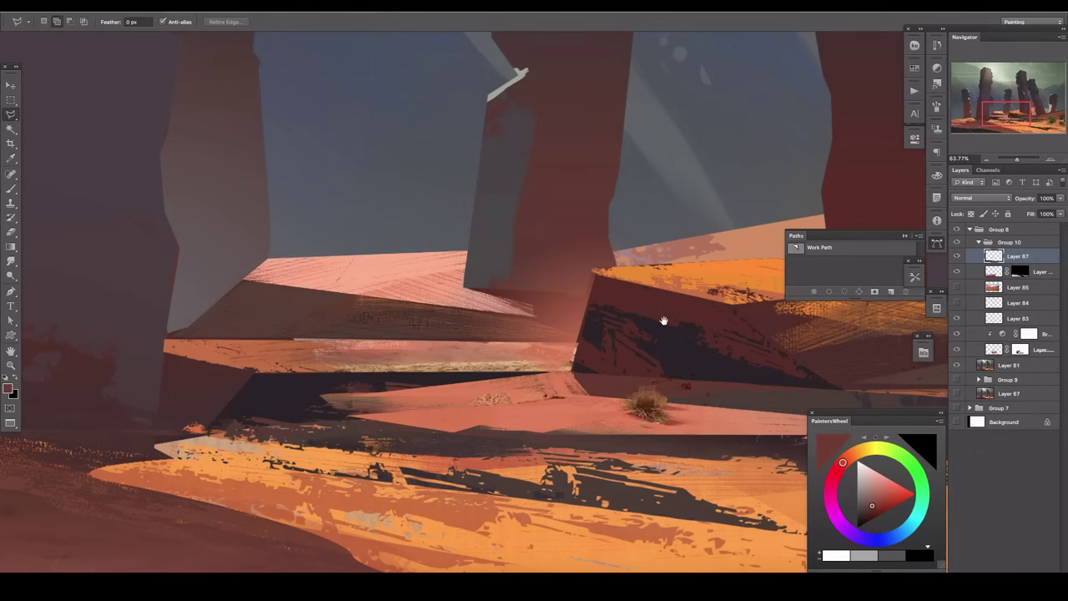
Step: On a new layer, paint the right slab's selected side face a darker grey
key("ctrl+shift+alt+n")
left_click_drag(662, 318, 413, 269)
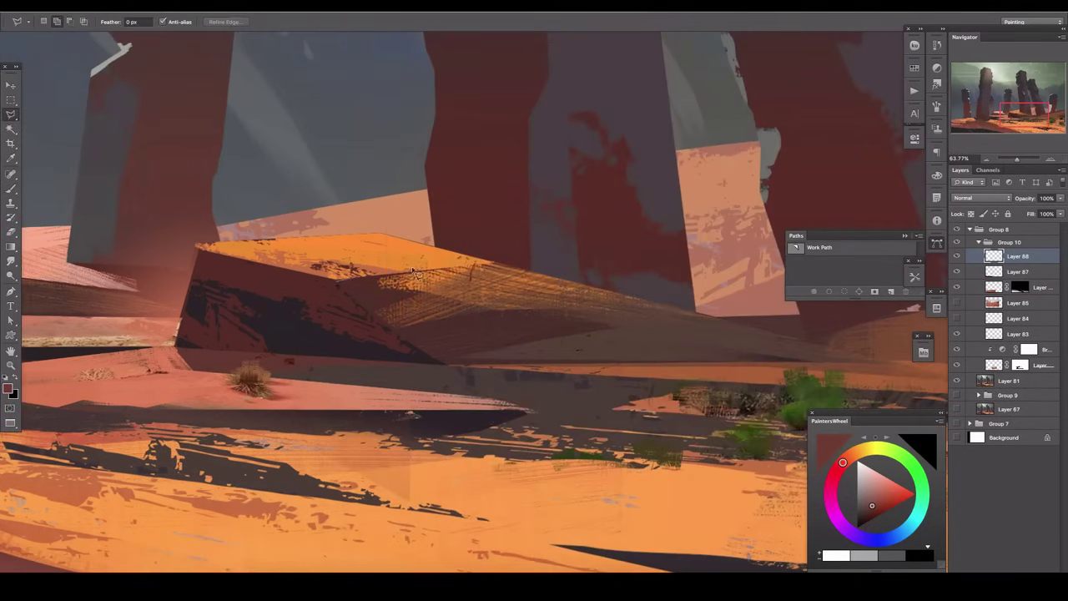
left_click(426, 357)
left_click(338, 280)
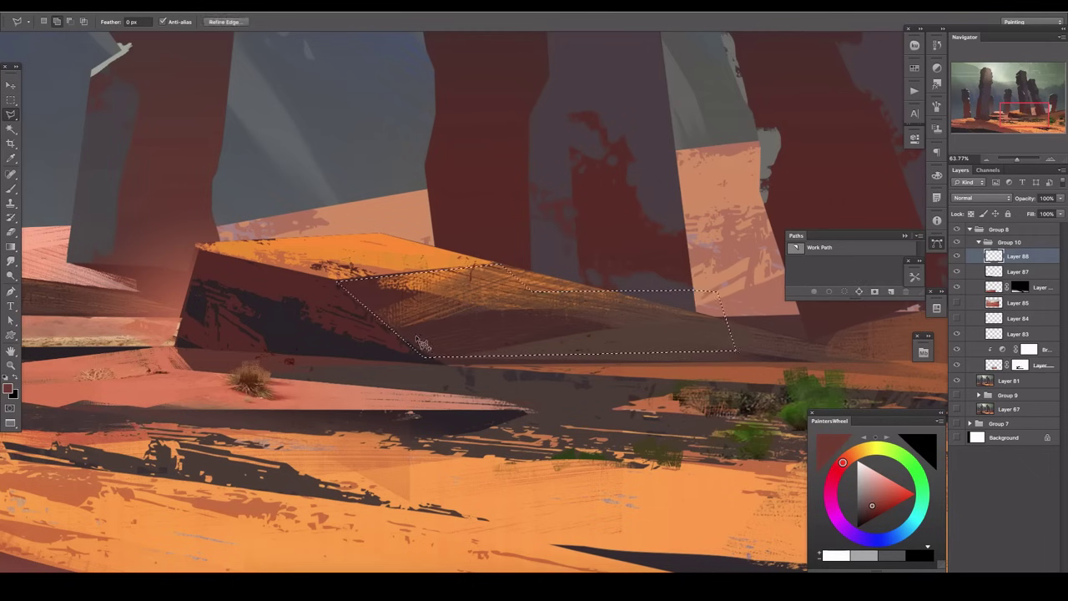
key("b")
mouse_move(392, 300)
left_mouse_down()
mouse_move(727, 288)
mouse_move(458, 315)
left_mouse_up()
key("bracketleft")
left_click(427, 233, "alt")
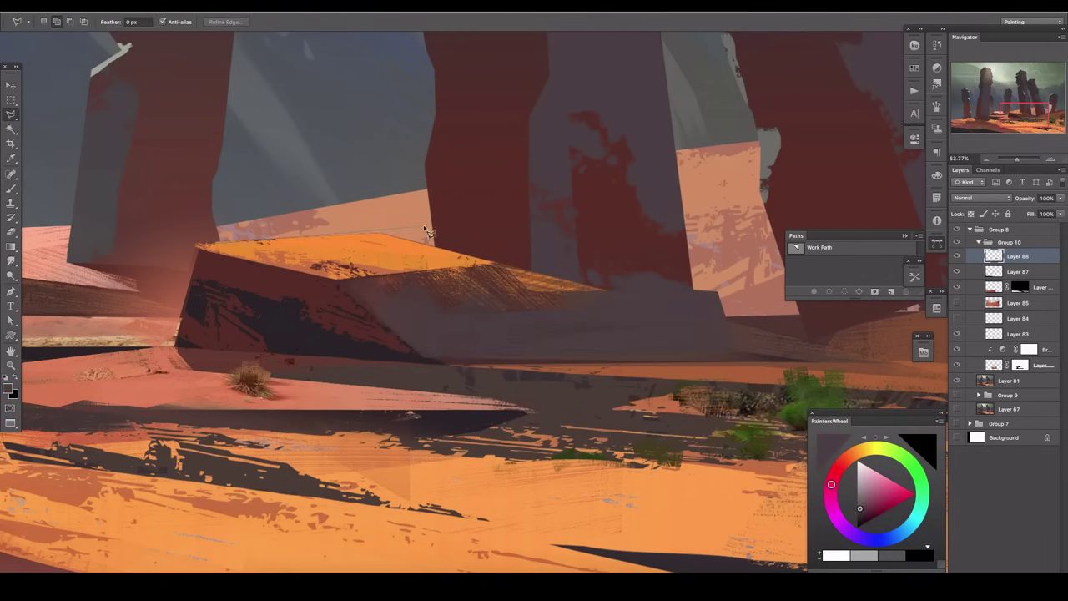
Step: Outline the slab top, then paint orange into the slab's selected lower face
key("l")
left_click(197, 245)
left_click(432, 226)
left_click(434, 247)
left_click(197, 245)
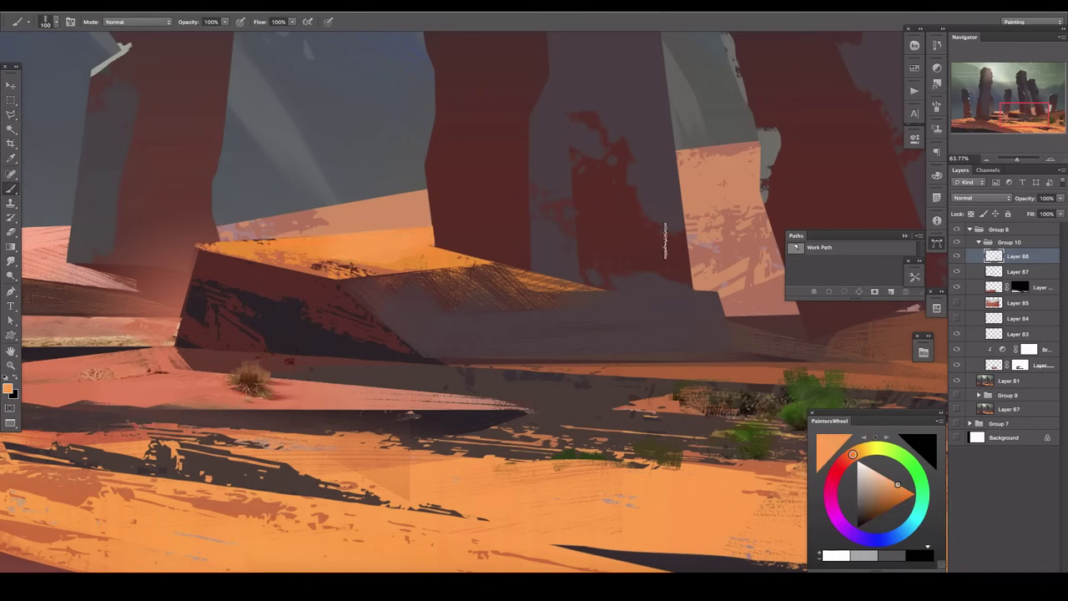
key("ctrl+d")
key("l")
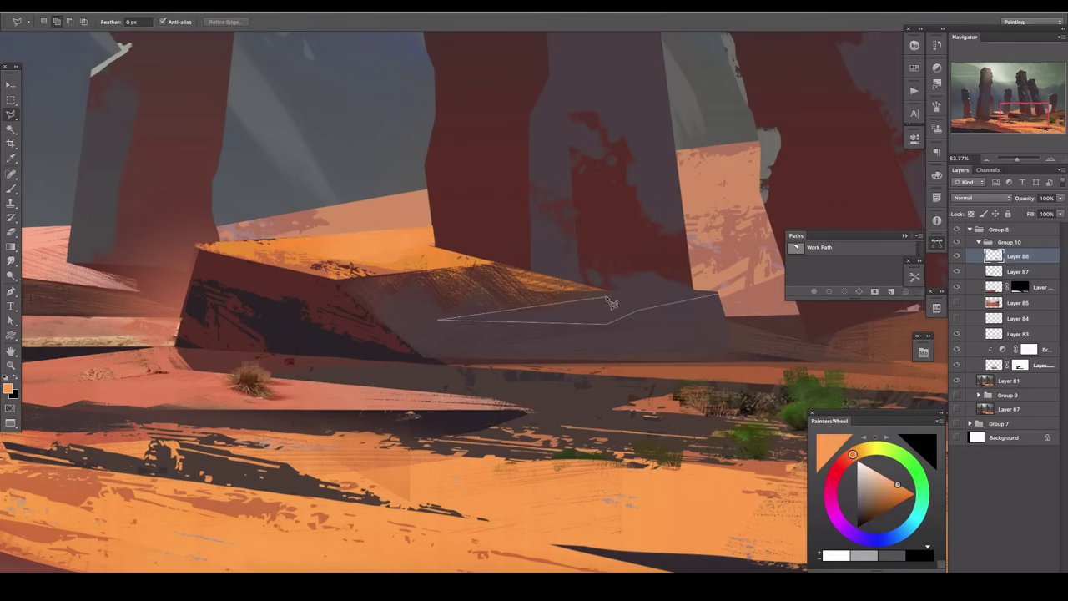
left_click(716, 294)
key("b")
left_click_drag(709, 296, 473, 309)
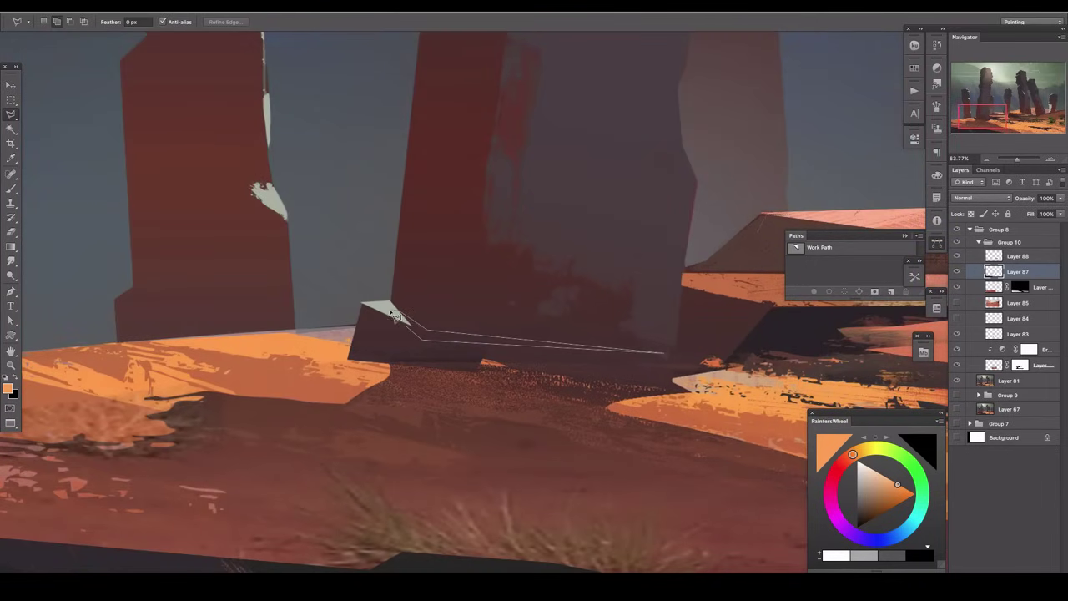
Step: Select the slab's pale lit edge, sample dark red from the pillar, and outline the sand below
left_click(396, 317)
key("b")
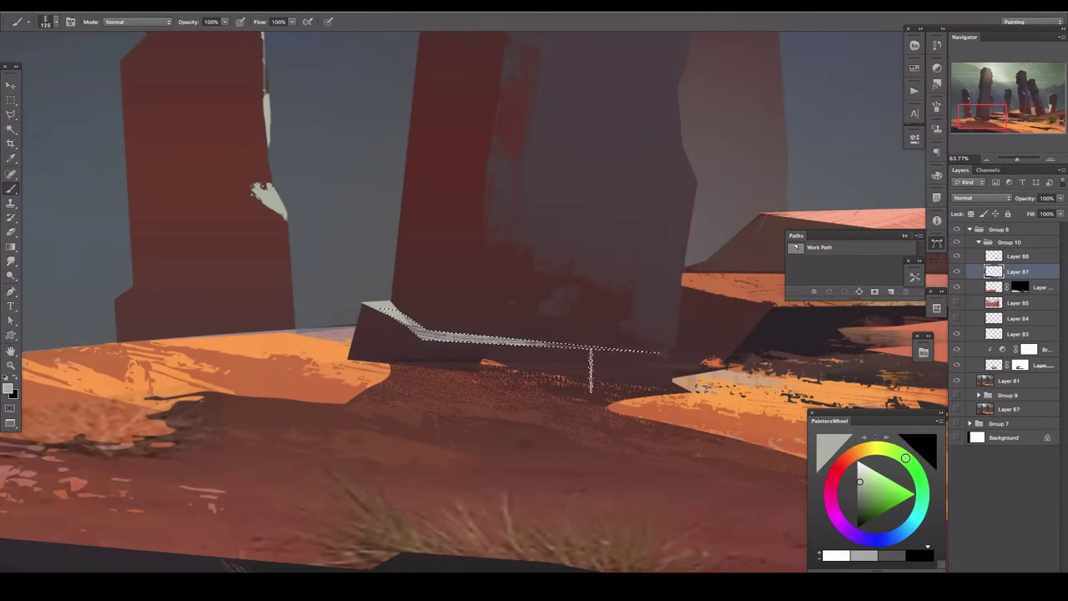
left_click(568, 227, "alt")
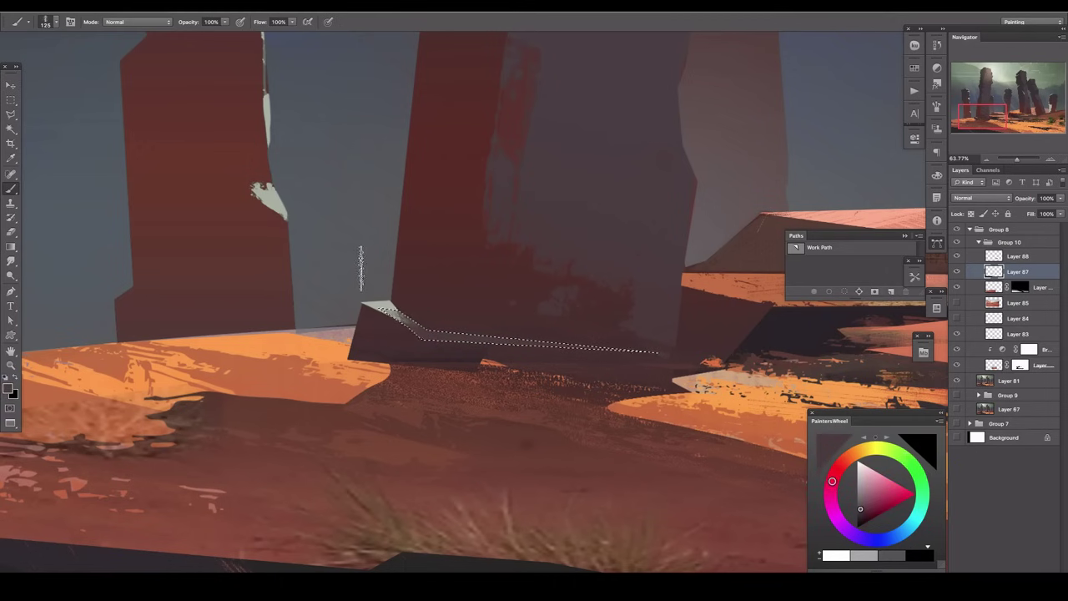
key("l")
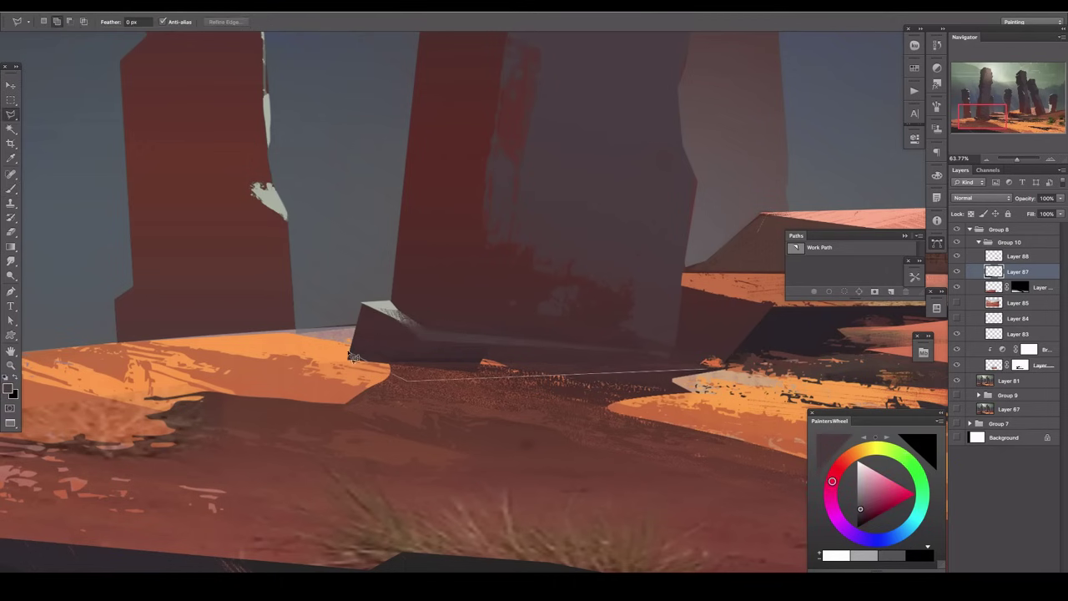
left_click(302, 356)
left_click(327, 402)
left_click(428, 462)
left_click(697, 465)
left_click(705, 368)
Step: Paint red-brown shadows beneath and along the fallen slab and darken its left face
key("b")
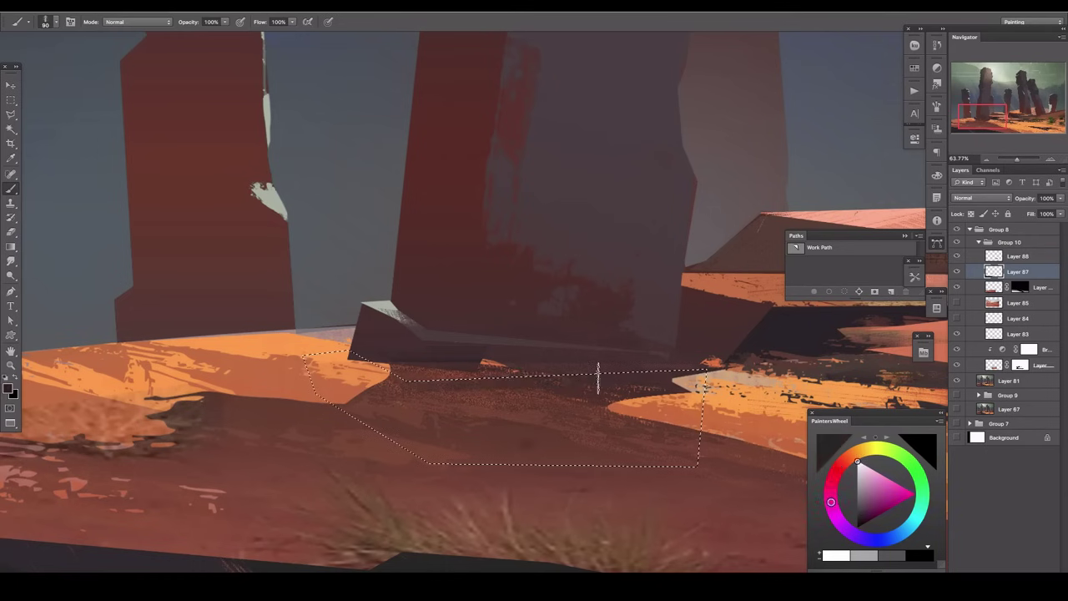
left_click_drag(597, 377, 467, 404)
left_click(584, 410, "alt")
key("u")
left_click(348, 21)
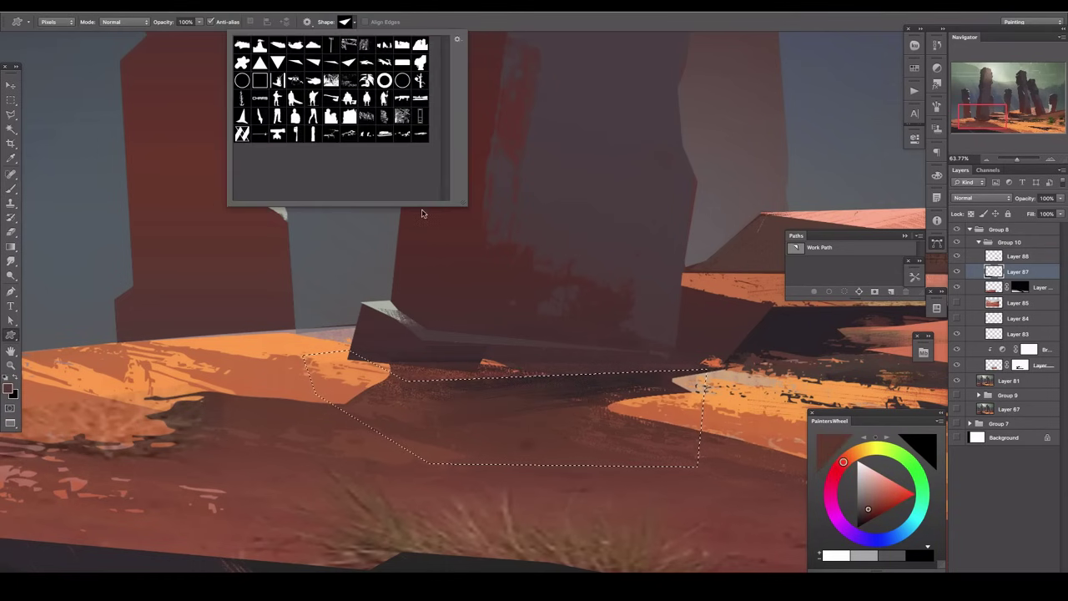
double_click(386, 83)
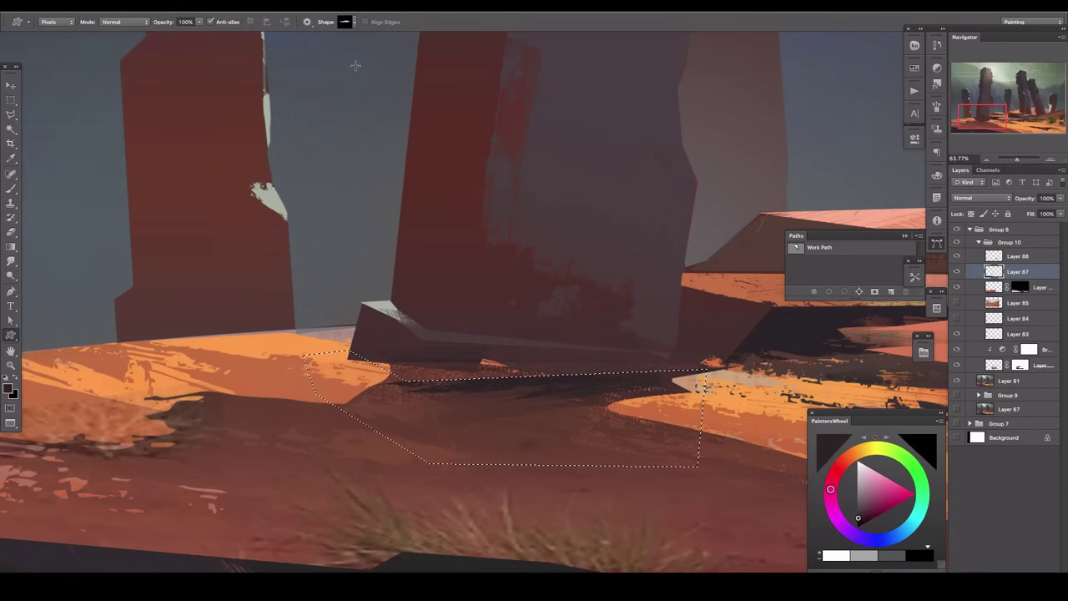
key("b")
left_click_drag(422, 381, 654, 364)
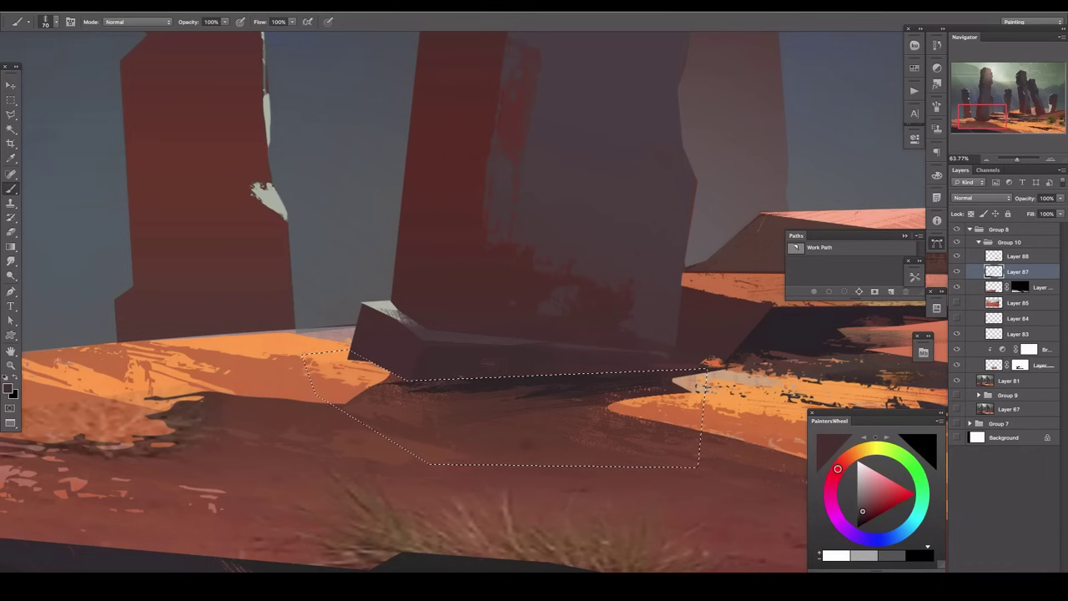
left_click(259, 151, "alt")
left_click_drag(354, 392, 368, 334)
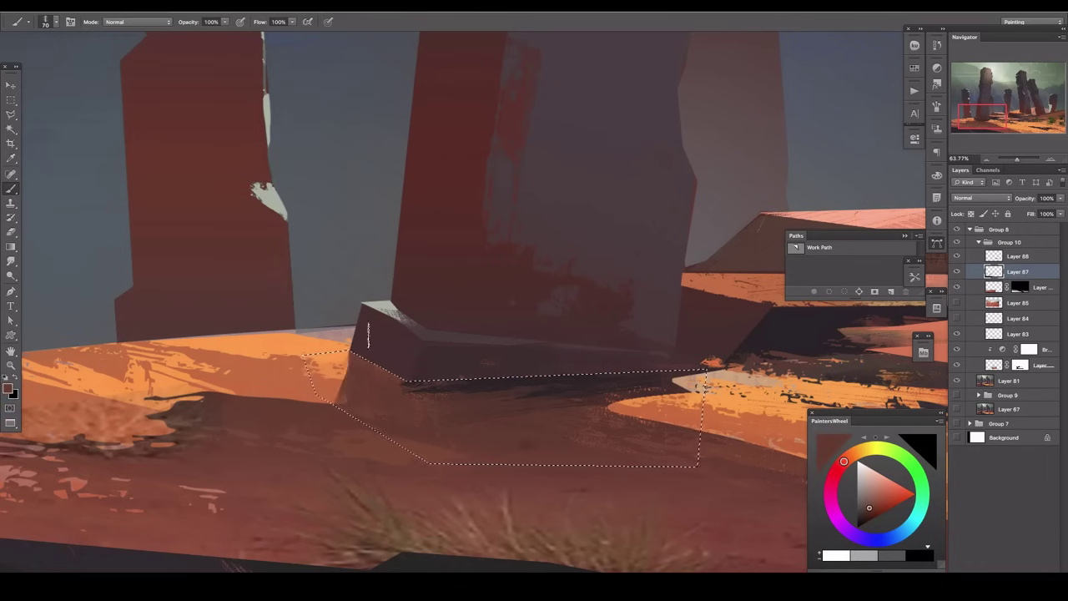
Step: Lay pink custom-shape streaks across the slab's top face
key("l")
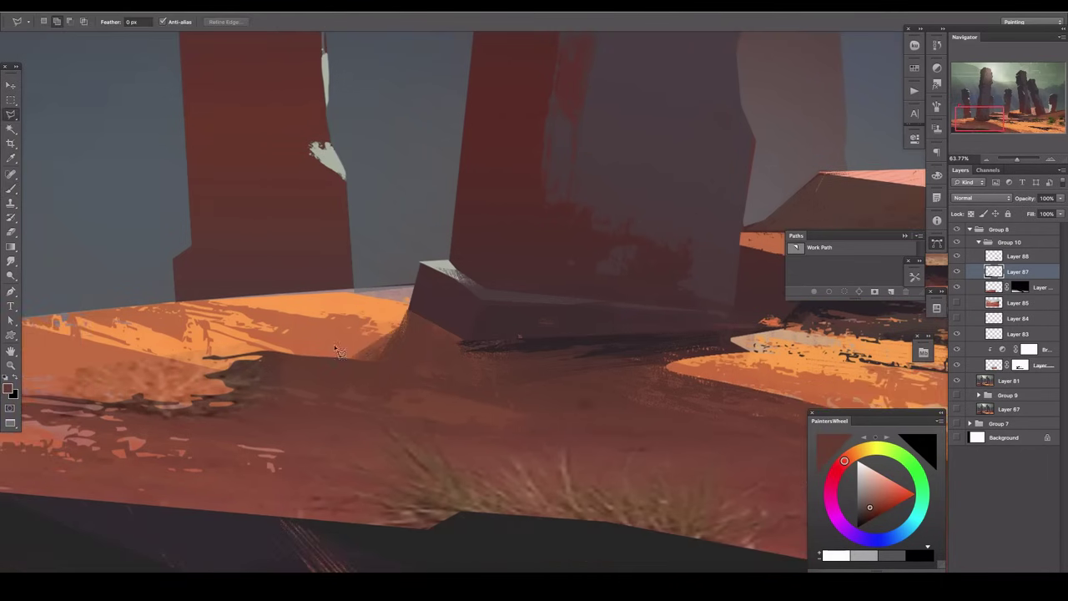
left_click_drag(613, 334, 372, 334)
left_click_drag(776, 306, 567, 305)
key("u")
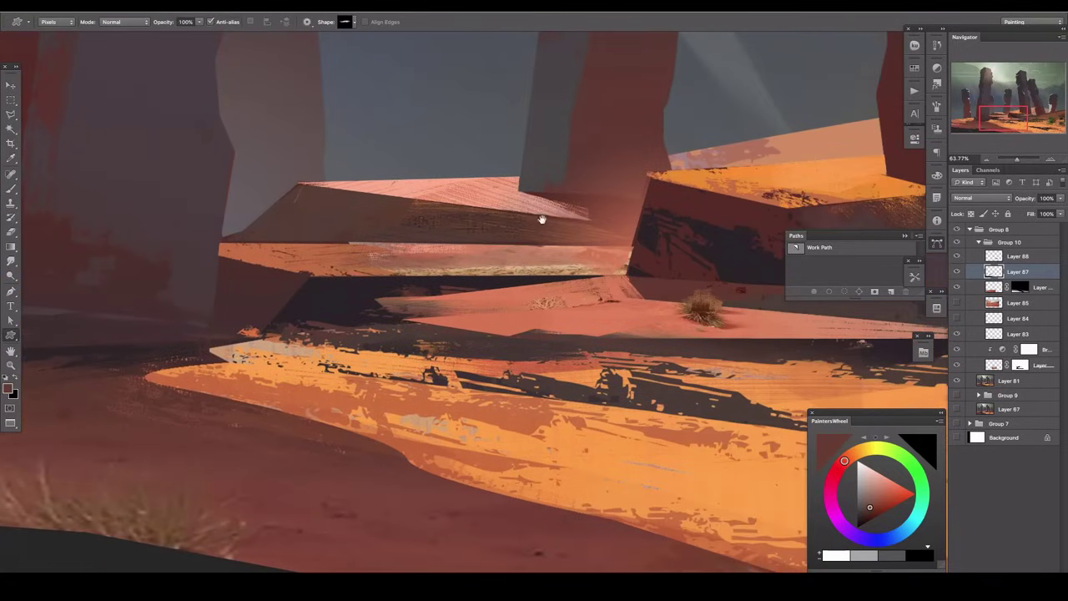
mouse_move(544, 219)
left_mouse_down()
mouse_move(500, 327)
mouse_move(215, 347)
left_mouse_up()
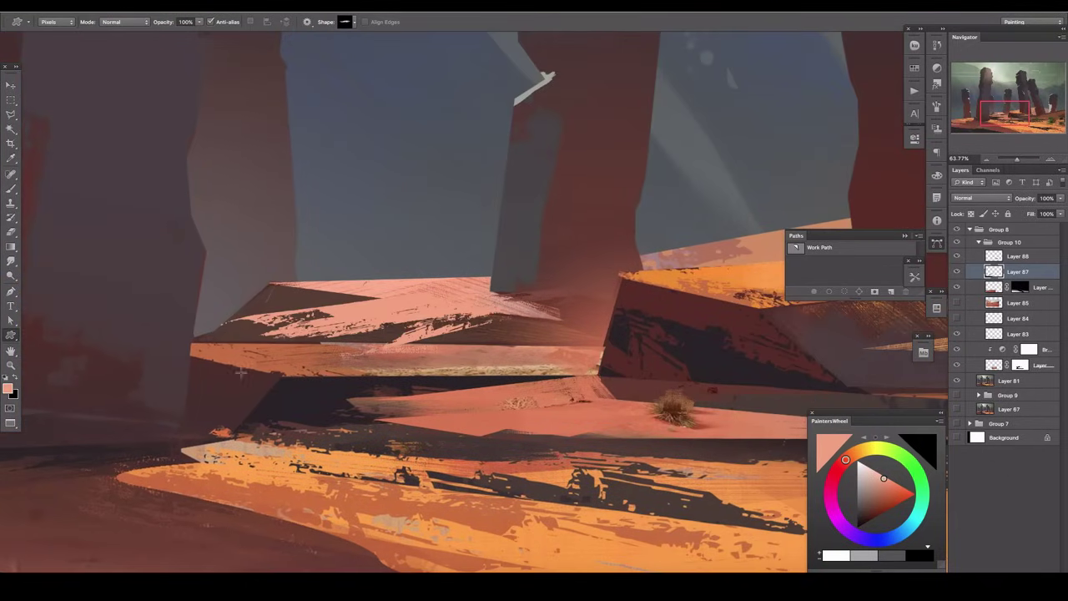
key("e")
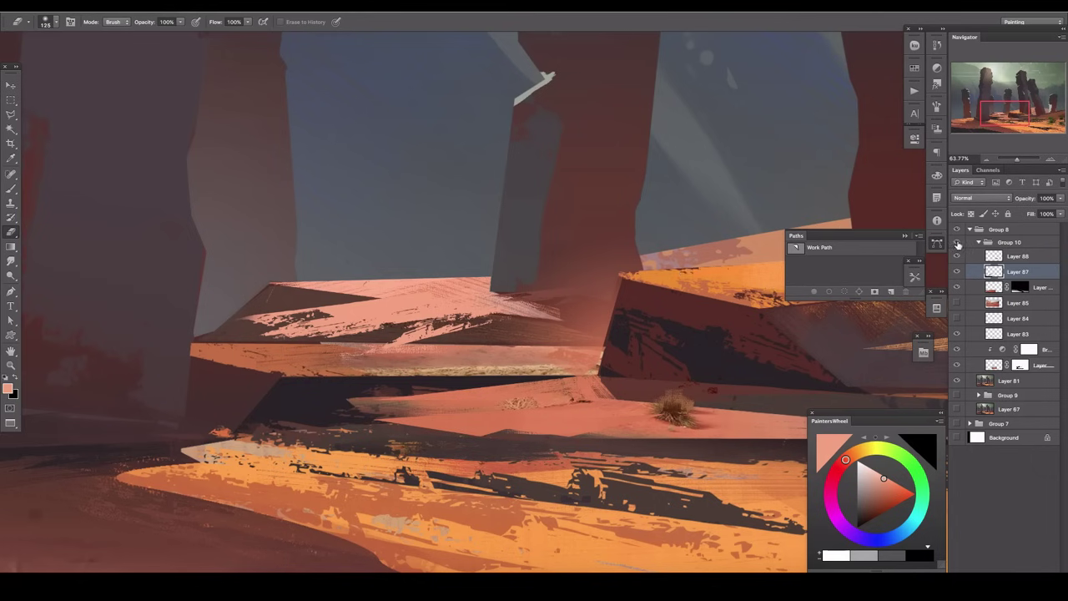
Step: Paint a dark boulder shape among the central rocks
key("l")
mouse_move(868, 409)
left_mouse_down()
mouse_move(627, 287)
mouse_move(584, 303)
left_mouse_up()
mouse_move(717, 305)
left_mouse_down()
mouse_move(598, 305)
mouse_move(540, 340)
mouse_move(579, 303)
mouse_move(589, 252)
left_mouse_up()
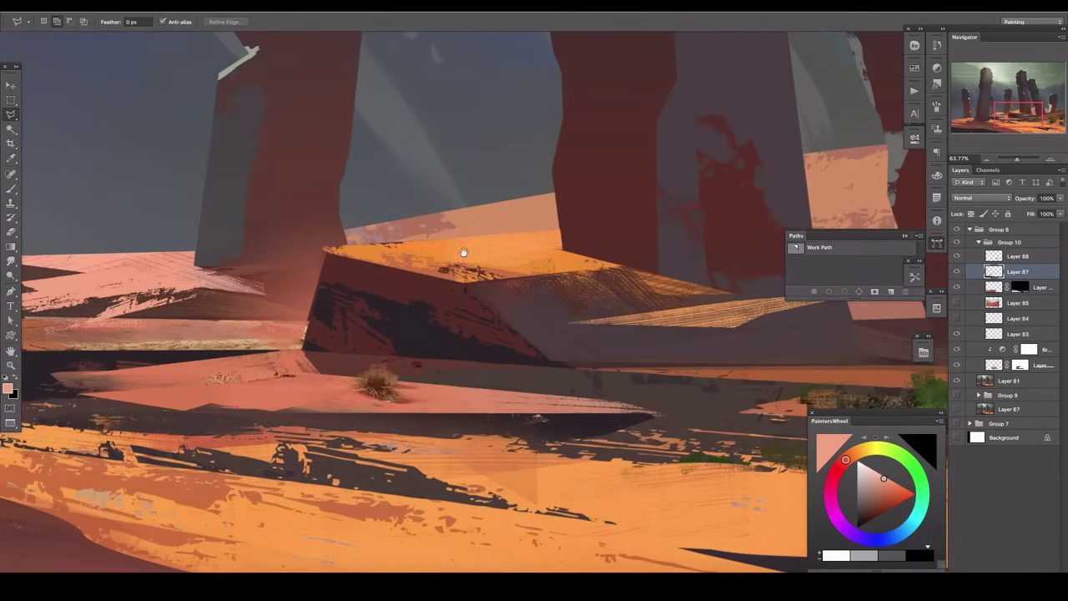
left_click_drag(464, 252, 689, 269)
left_click_drag(530, 287, 641, 289)
key("b")
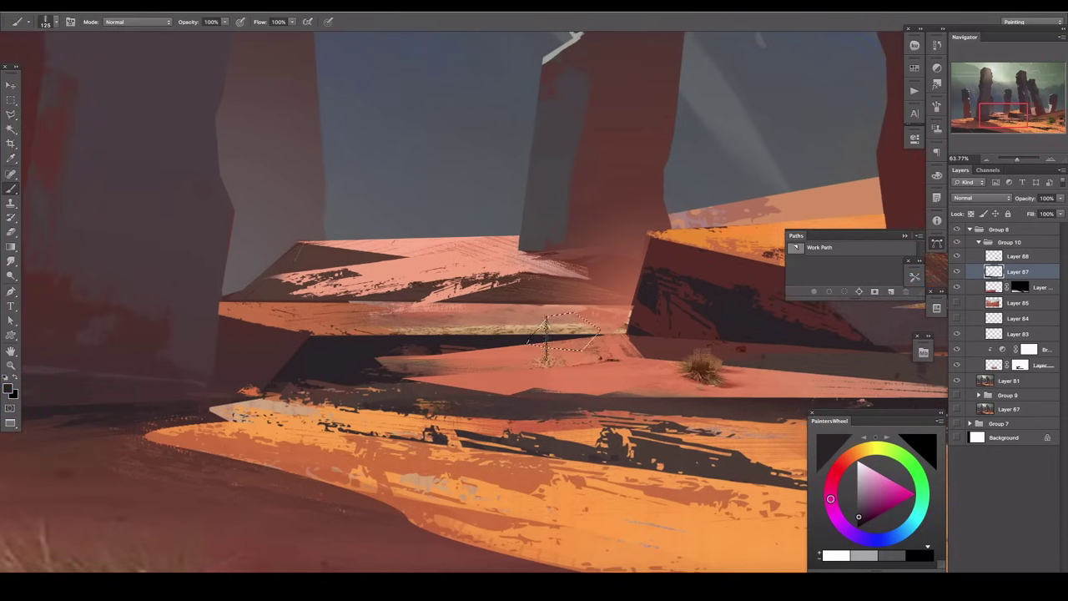
left_click_drag(538, 338, 592, 325)
key("ctrl+d")
mouse_move(676, 225)
left_mouse_down()
mouse_move(634, 286)
mouse_move(639, 206)
left_mouse_up()
Step: On a new layer, stamp five small dark triangle rocks across the sand
left_click(993, 574)
key("u")
left_click(344, 22)
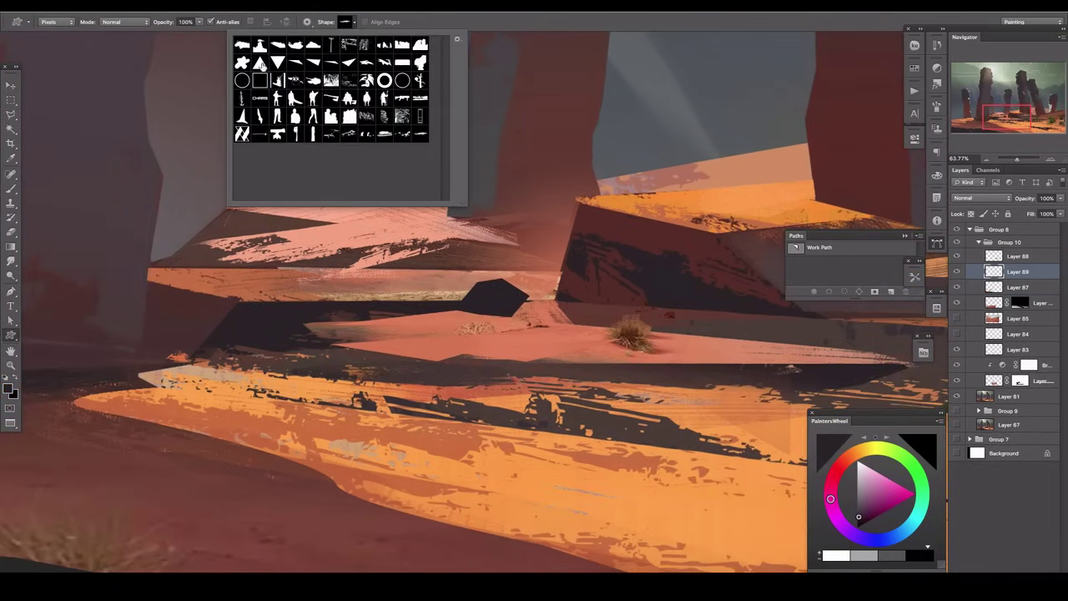
left_click(260, 62)
left_click_drag(417, 298, 579, 305)
left_click_drag(476, 329, 489, 338)
mouse_move(408, 241)
left_mouse_down()
mouse_move(508, 321)
mouse_move(617, 290)
left_mouse_up()
left_click_drag(400, 287, 437, 341)
left_click_drag(420, 431, 367, 457)
left_click_drag(638, 403, 488, 393)
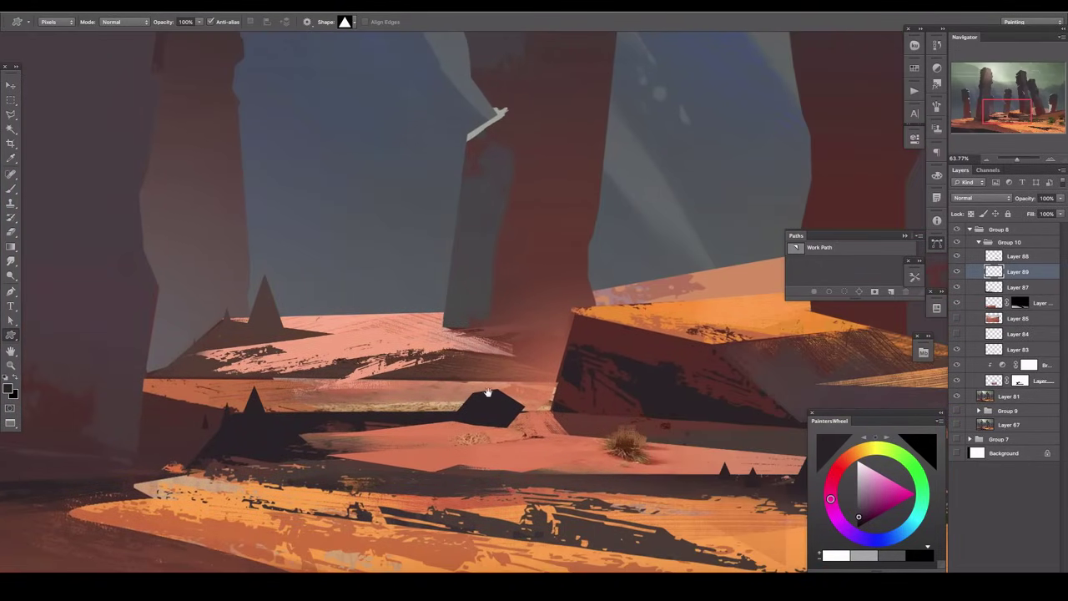
Step: Erase the dark central boulder from Layer 87
key("e")
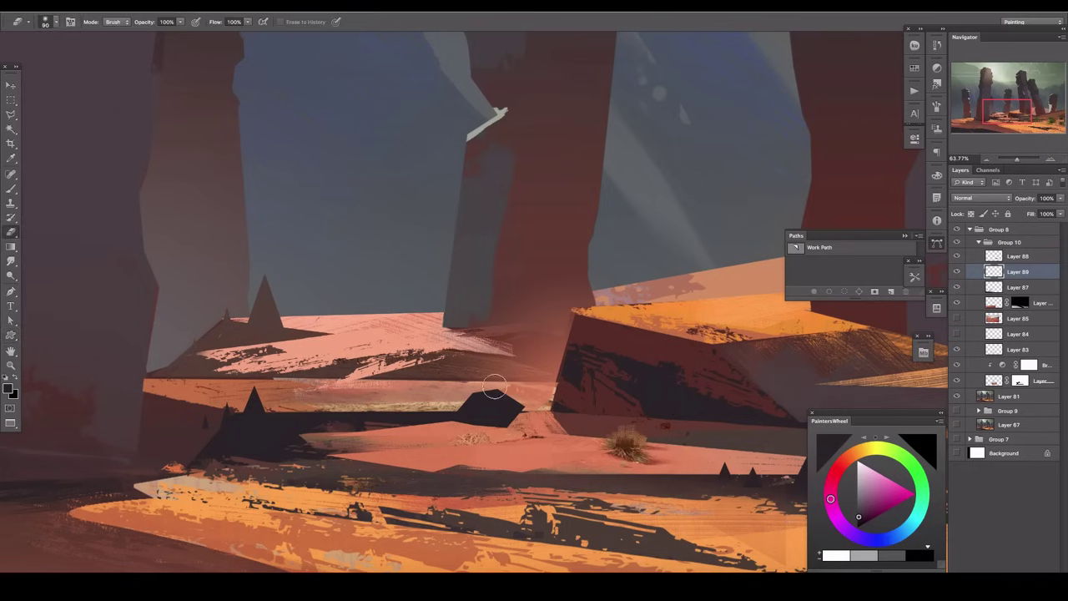
left_click_drag(565, 332, 539, 275)
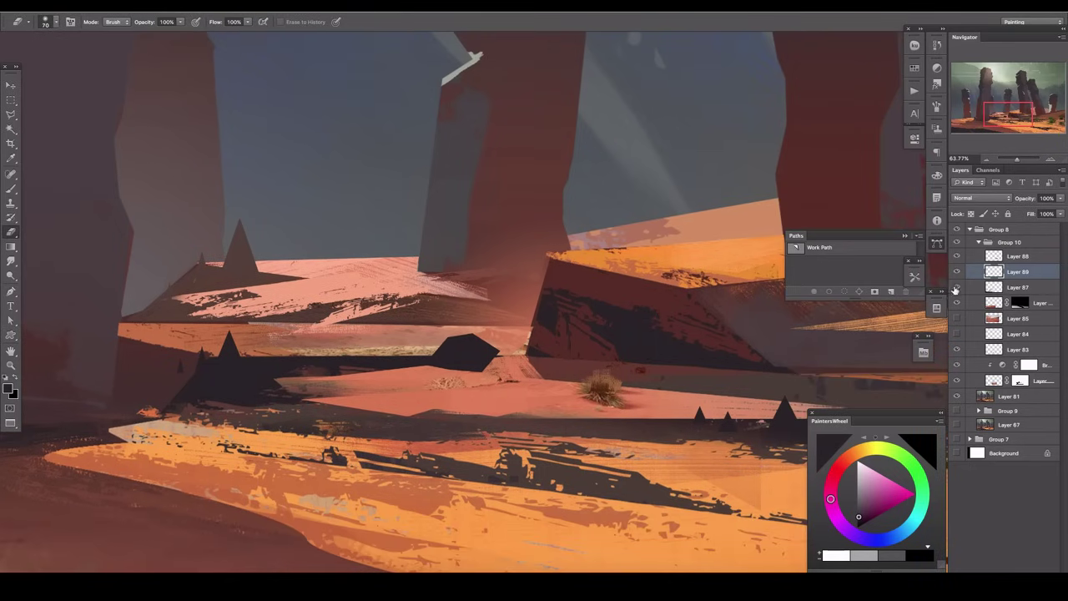
left_click(1017, 287)
left_click_drag(492, 344, 434, 371)
left_click_drag(463, 323, 597, 244)
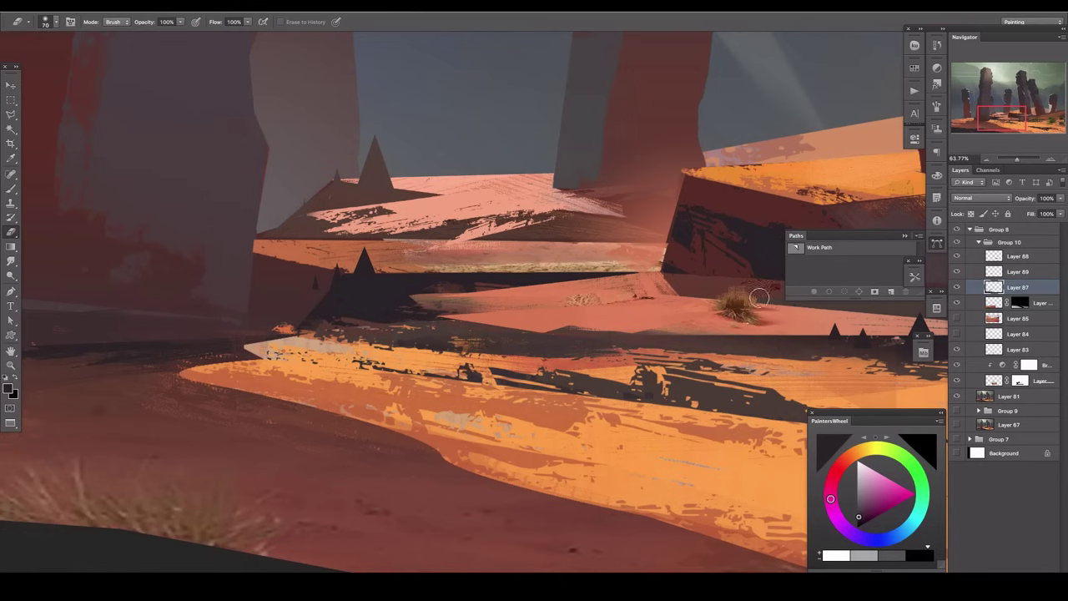
Step: On a new layer, select the lit sand by Color Range and apply a reflected gradient
key("ctrl+0")
key("ctrl+shift+alt+n")
left_click(227, 4)
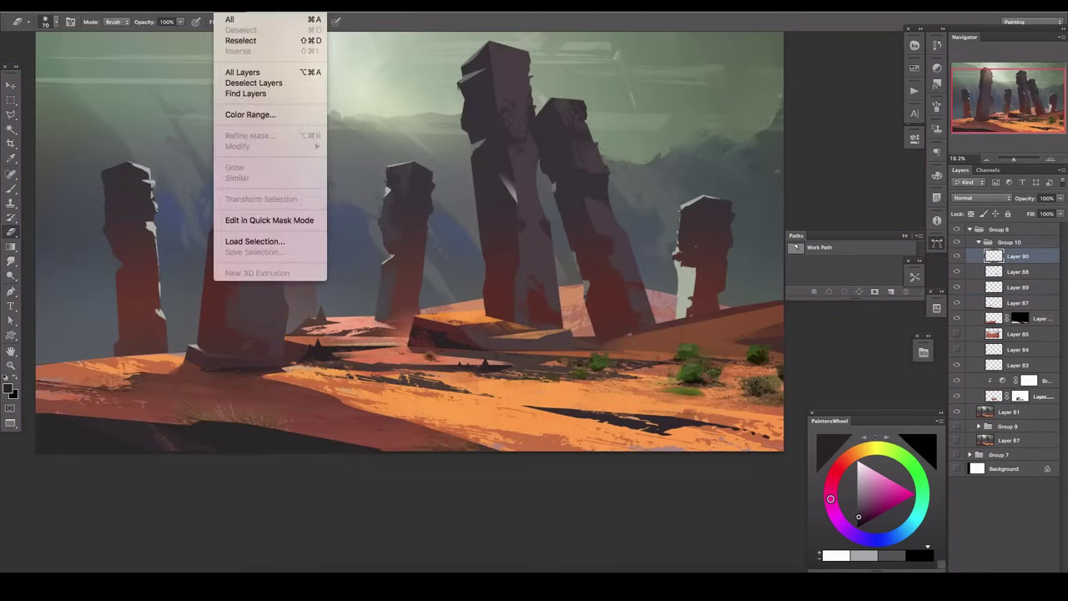
left_click(250, 114)
key("Return")
key("g")
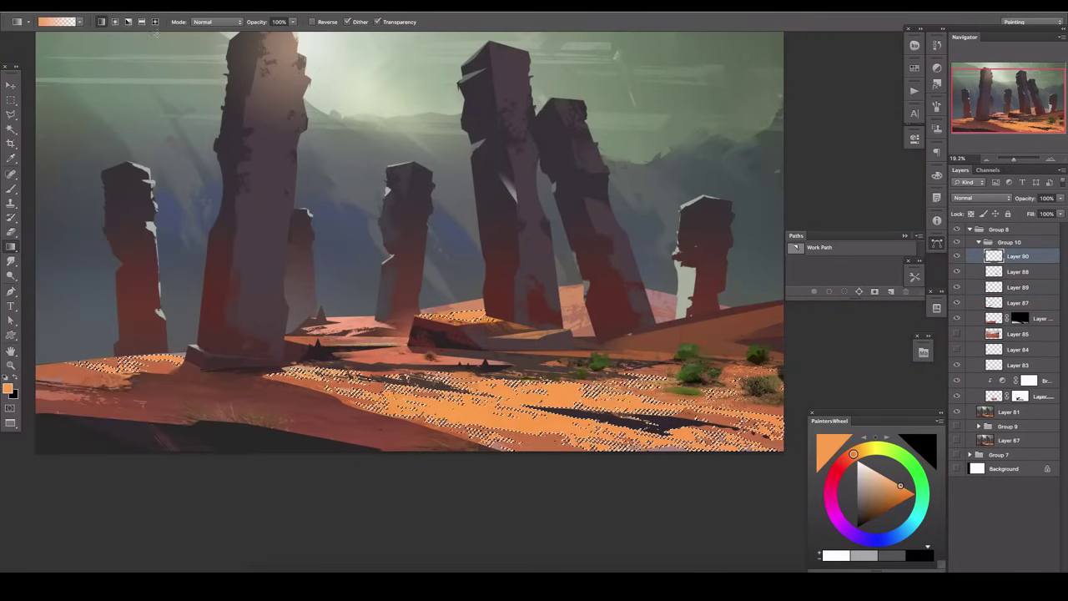
left_click(141, 22)
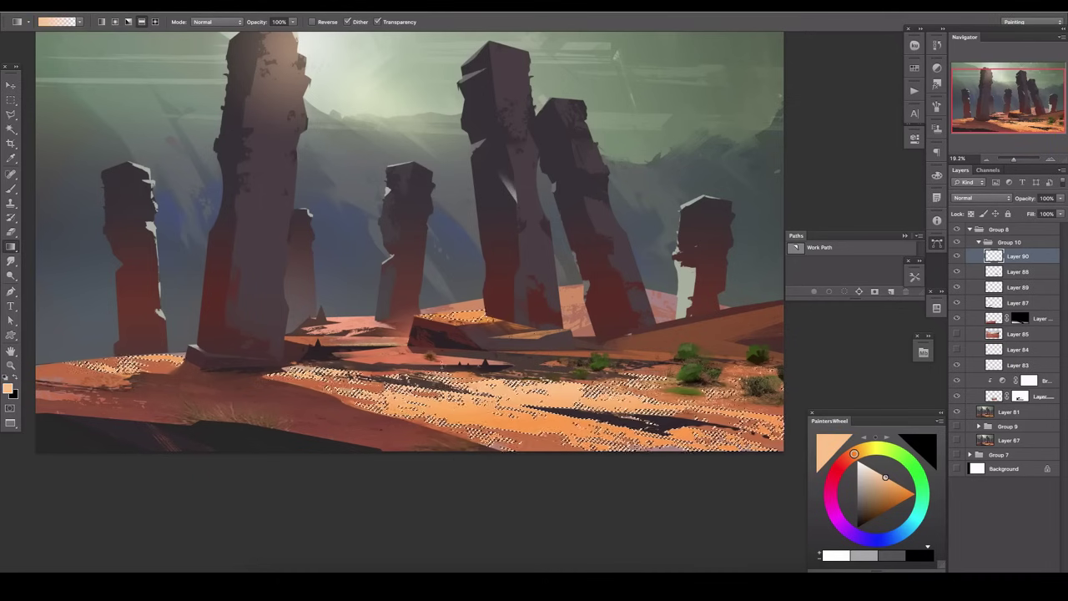
key("ctrl+d")
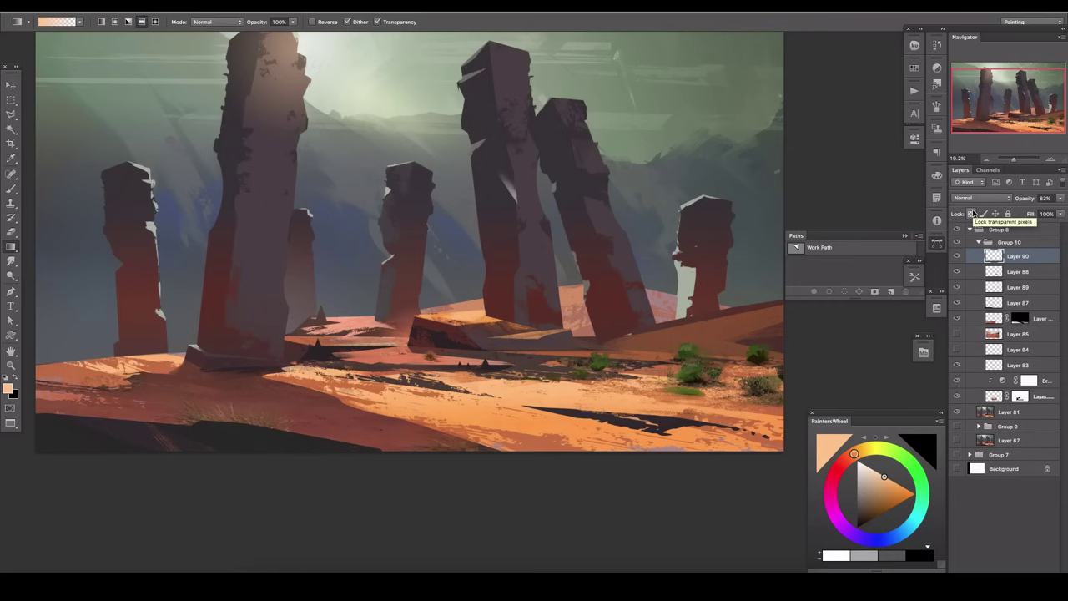
Step: Add a Selective Color layer targeting Greens: Cyan -63, Magenta +32, Yellow -25
left_click(1004, 564)
left_click(839, 177)
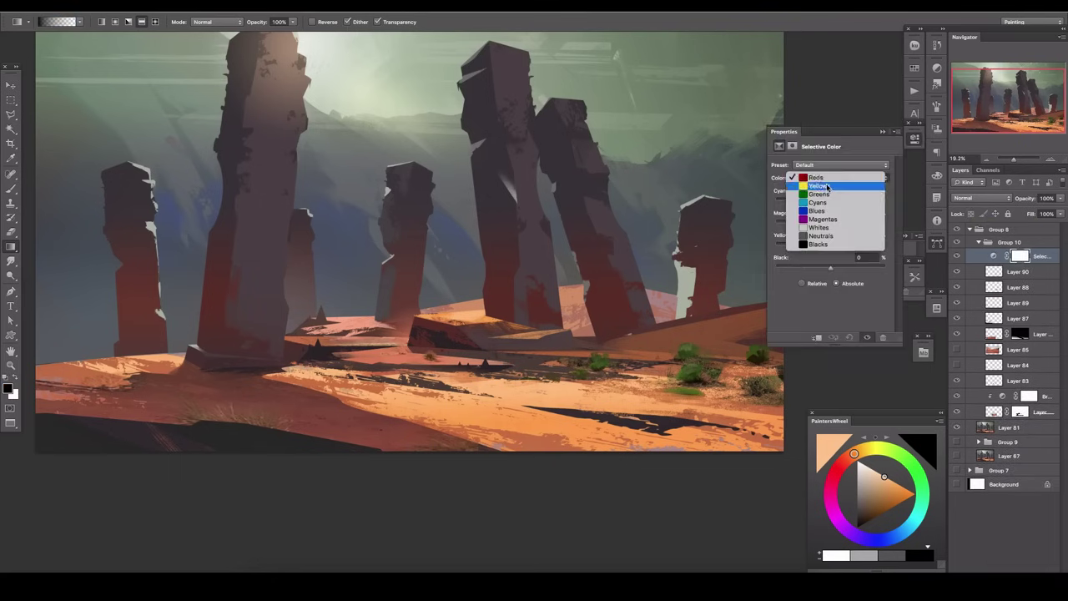
left_click(830, 196)
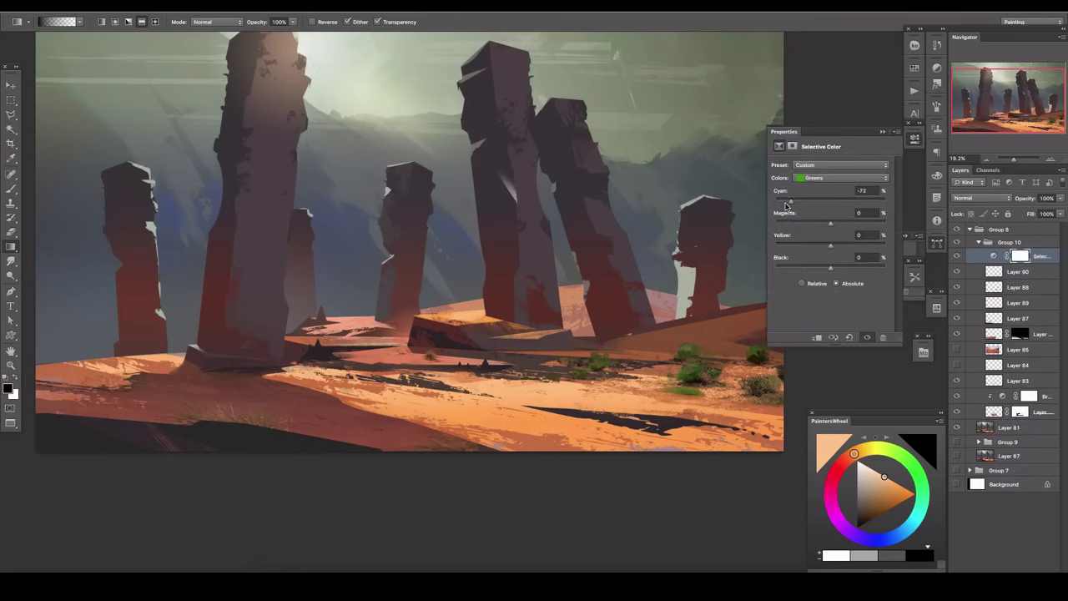
left_click_drag(850, 231, 843, 227)
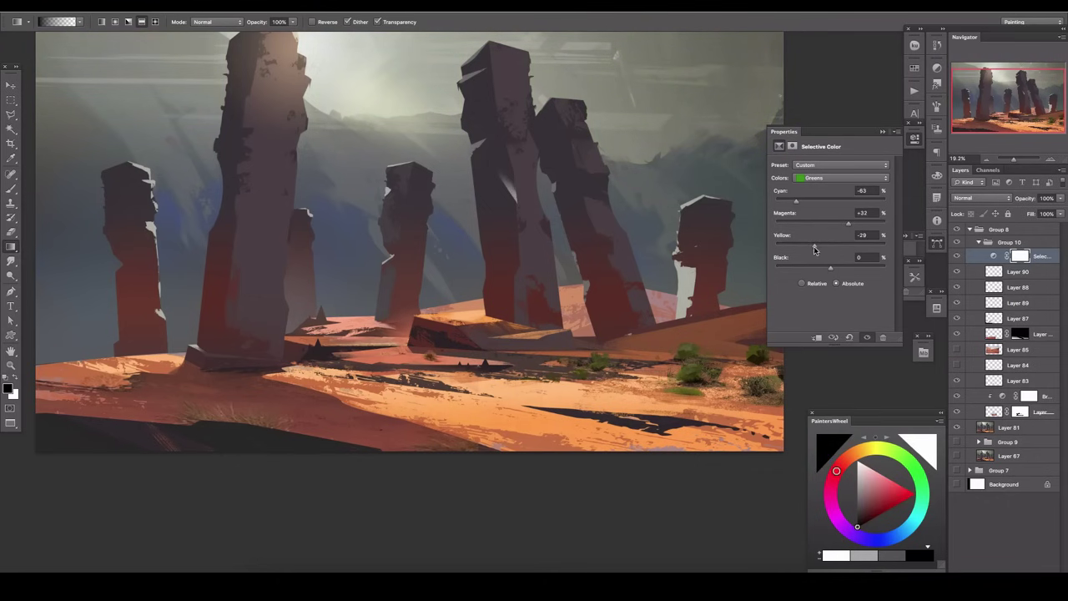
left_click_drag(813, 247, 817, 246)
key("ctrl+minus")
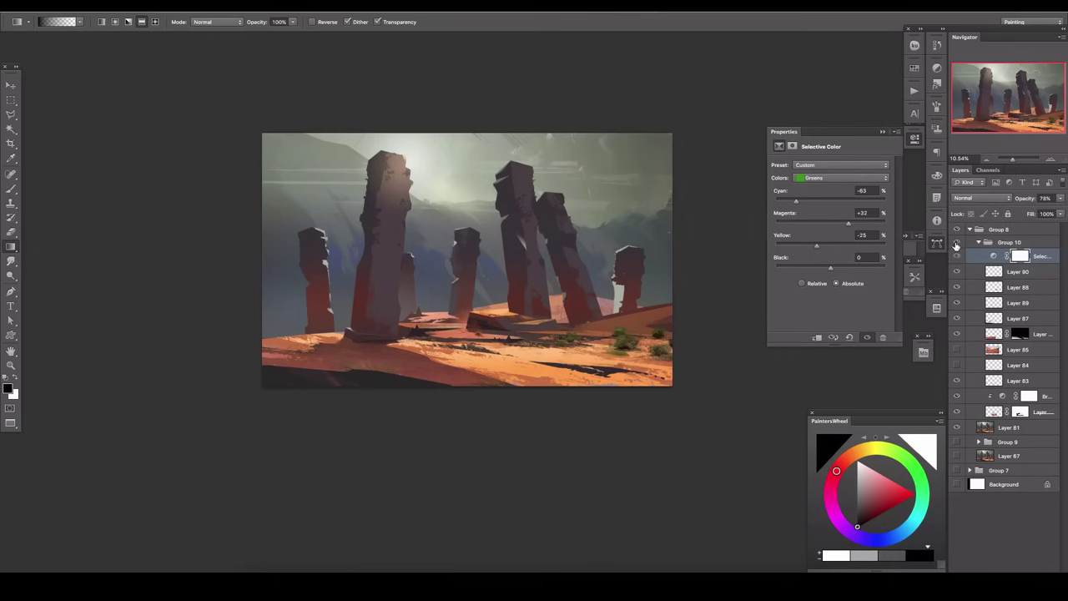
key("ctrl+shift+alt+n")
Step: Select the hazy sky with Color Range at a tighter fuzziness
key("i")
left_click(224, 4)
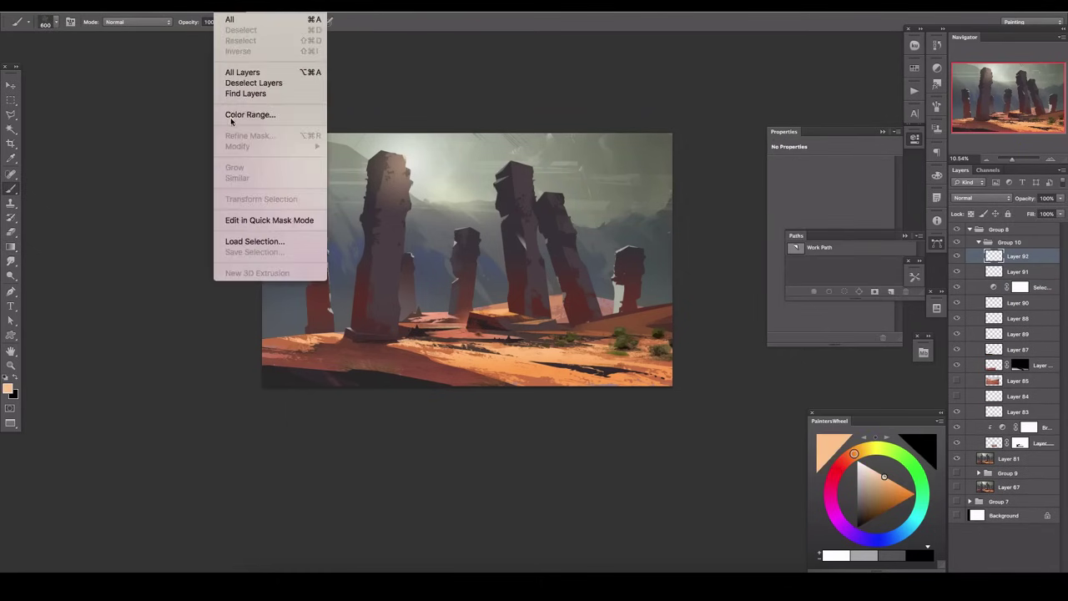
left_click(231, 116)
left_click_drag(51, 304, 43, 303)
key("Return")
Step: Brush light grey haze around the left rocks inside the selection
key("b")
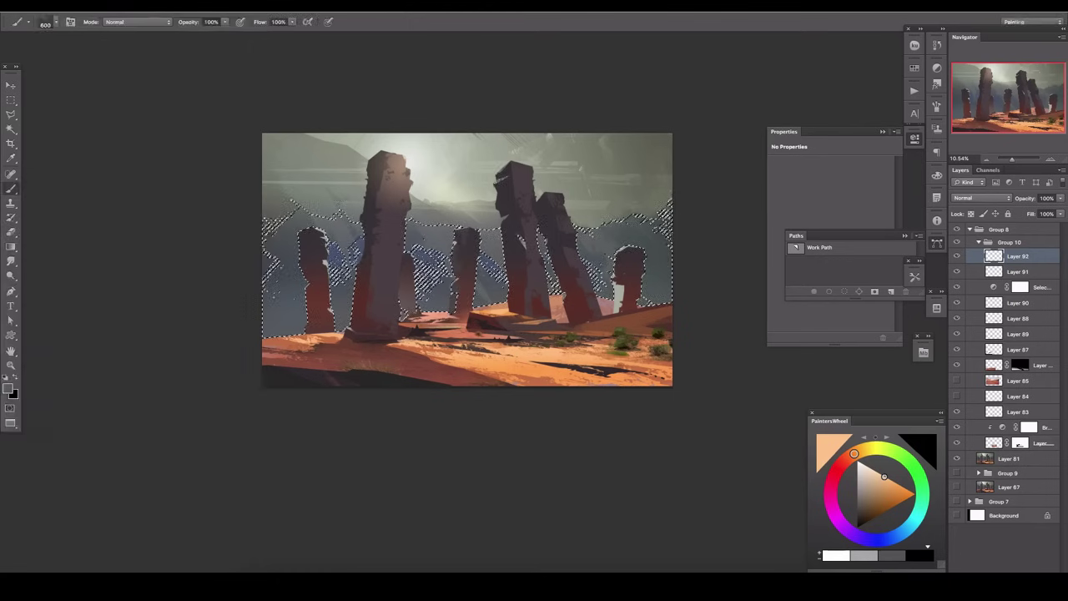
scroll(551, 344, "up", 1)
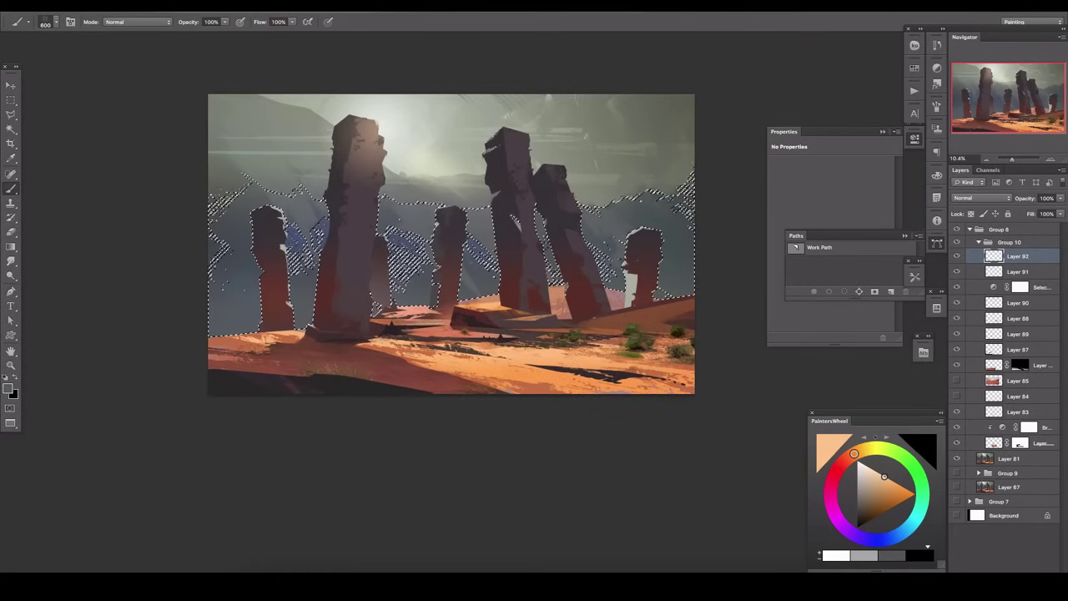
key("Tab")
key("ctrl+h")
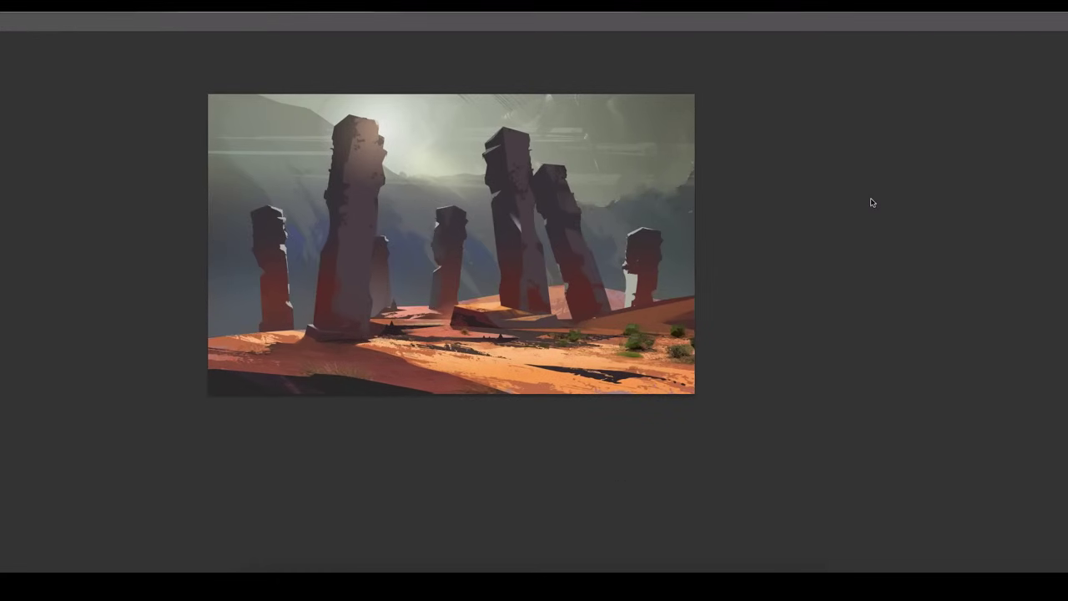
key("Tab")
key("ctrl+h")
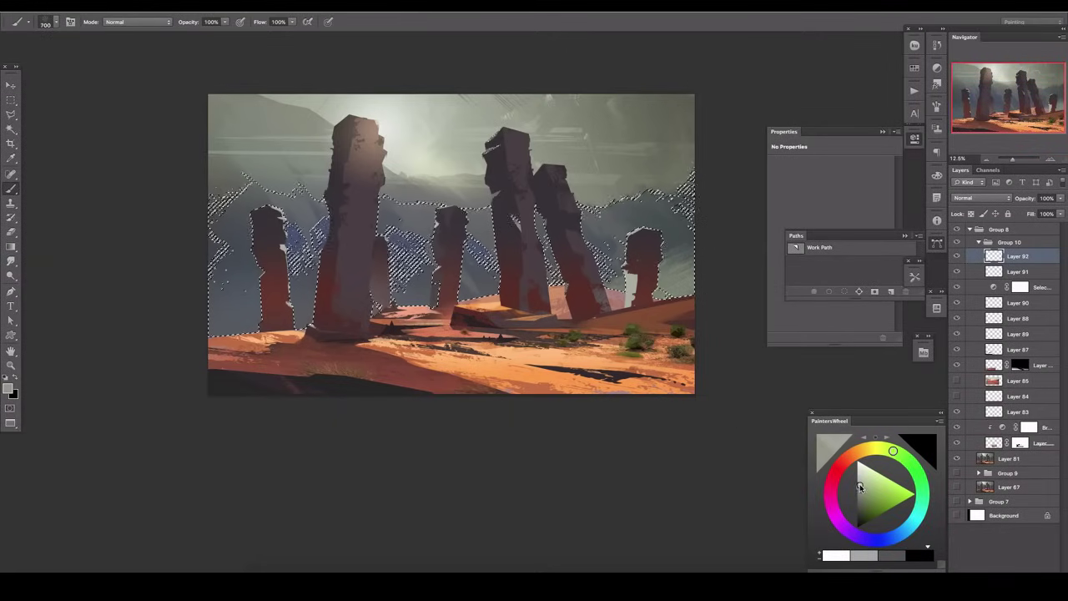
left_click(577, 292, "alt")
mouse_move(578, 292)
left_mouse_down()
mouse_move(162, 362)
mouse_move(345, 359)
mouse_move(250, 275)
mouse_move(371, 337)
left_mouse_up()
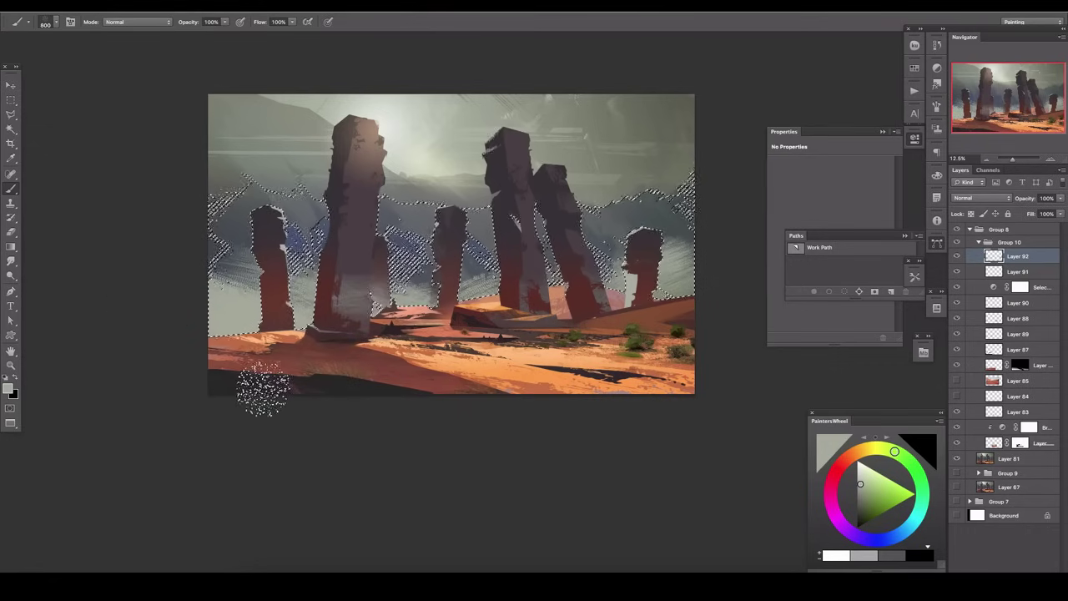
key("ctrl+d")
Step: Lasso and delete the stray grey strokes on Layer 92
left_click(956, 257)
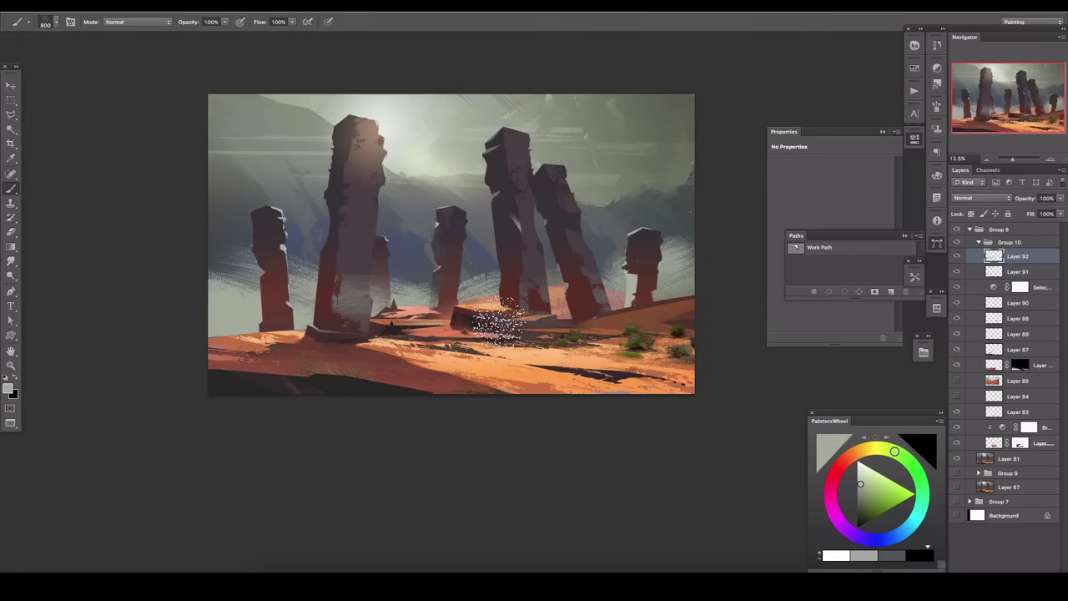
left_click(956, 257)
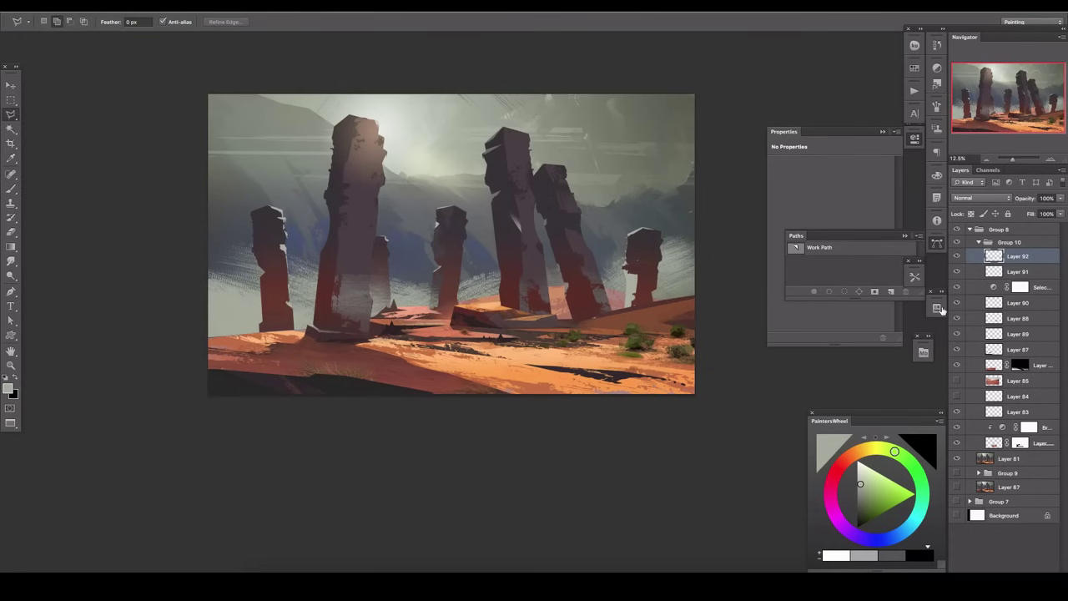
double_click(974, 259)
key("Return")
key("l")
key("Delete")
key("ctrl+d")
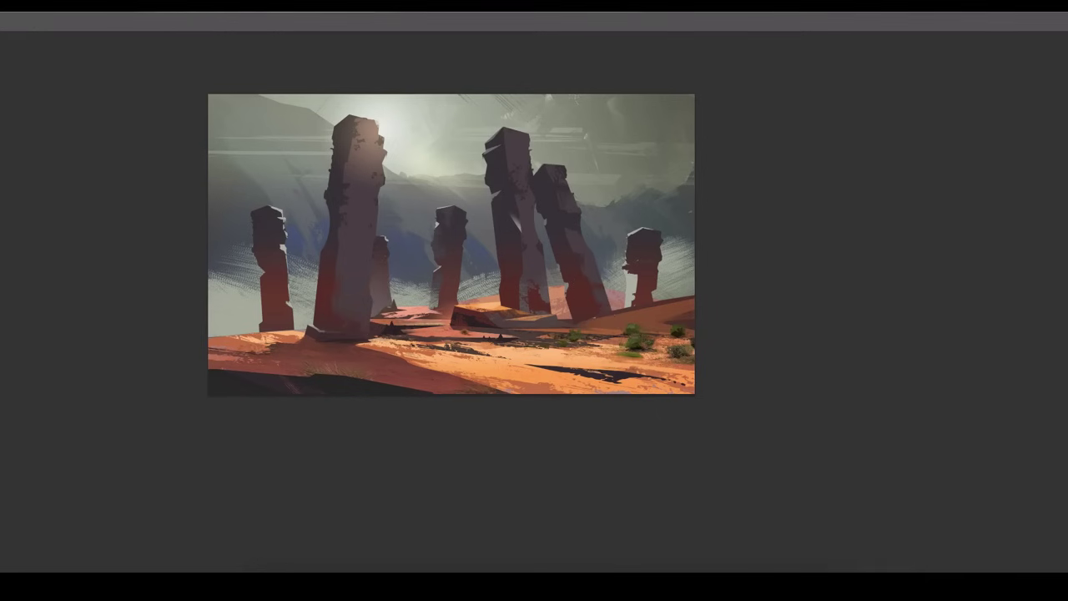
Step: Pick a smudge brush preset and fade Layer 92 to 38% opacity
key("Tab")
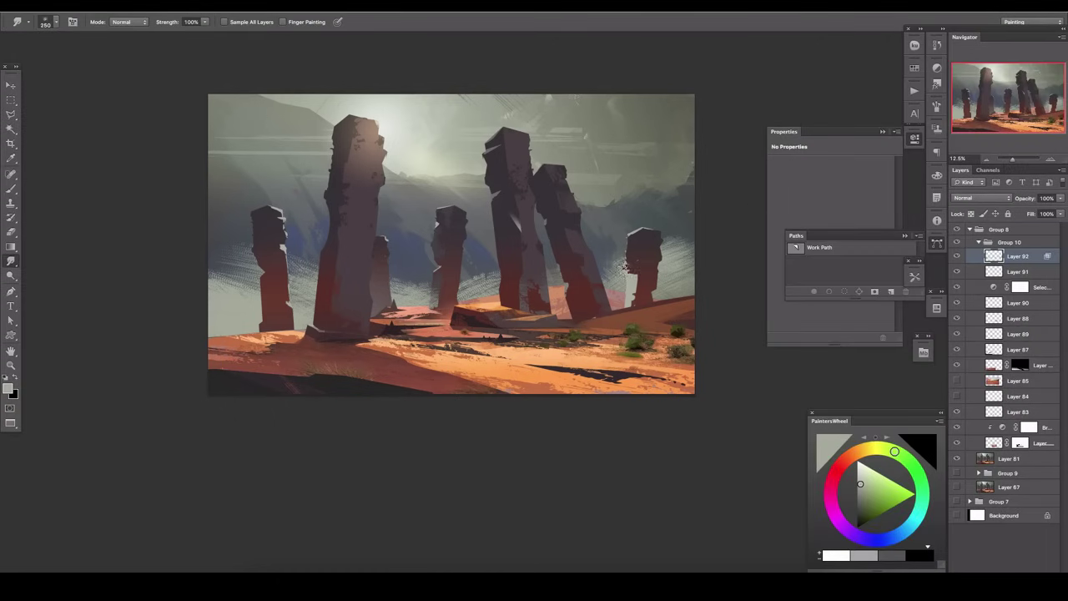
left_click(28, 25)
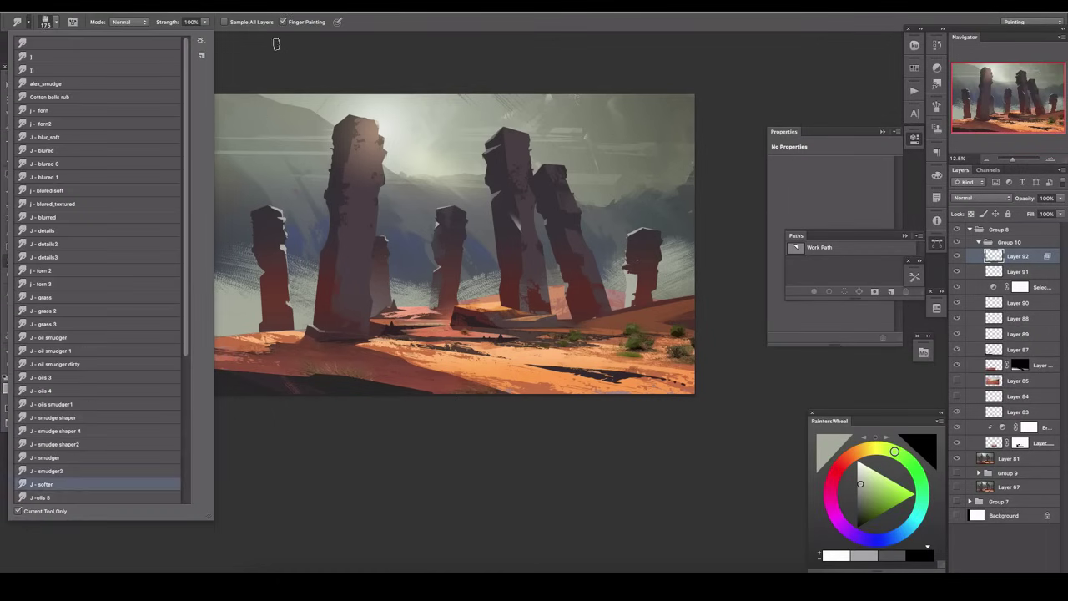
double_click(67, 484)
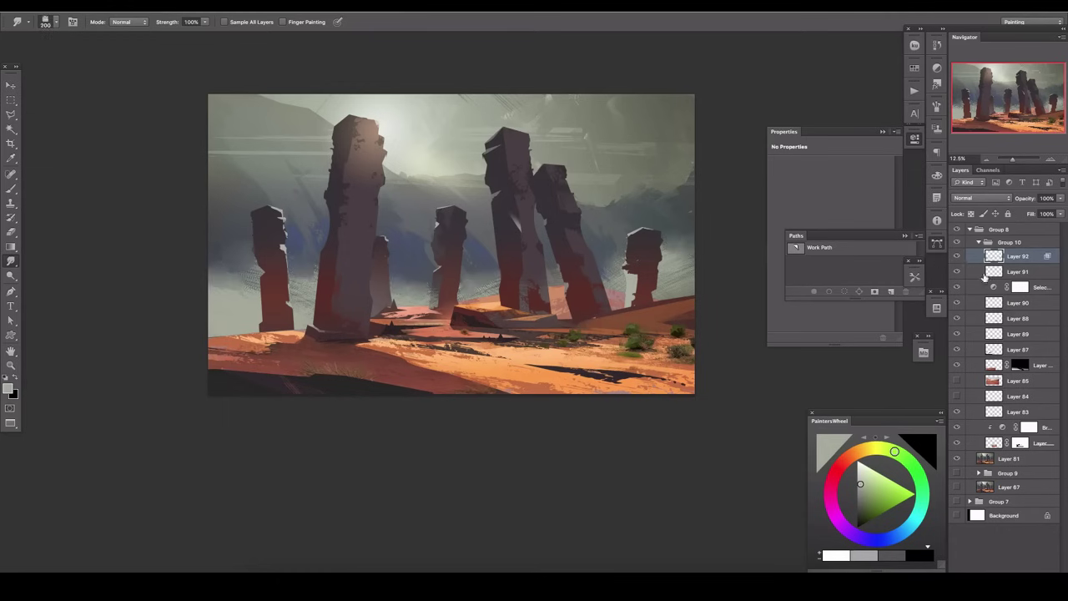
left_click_drag(1062, 200, 1025, 214)
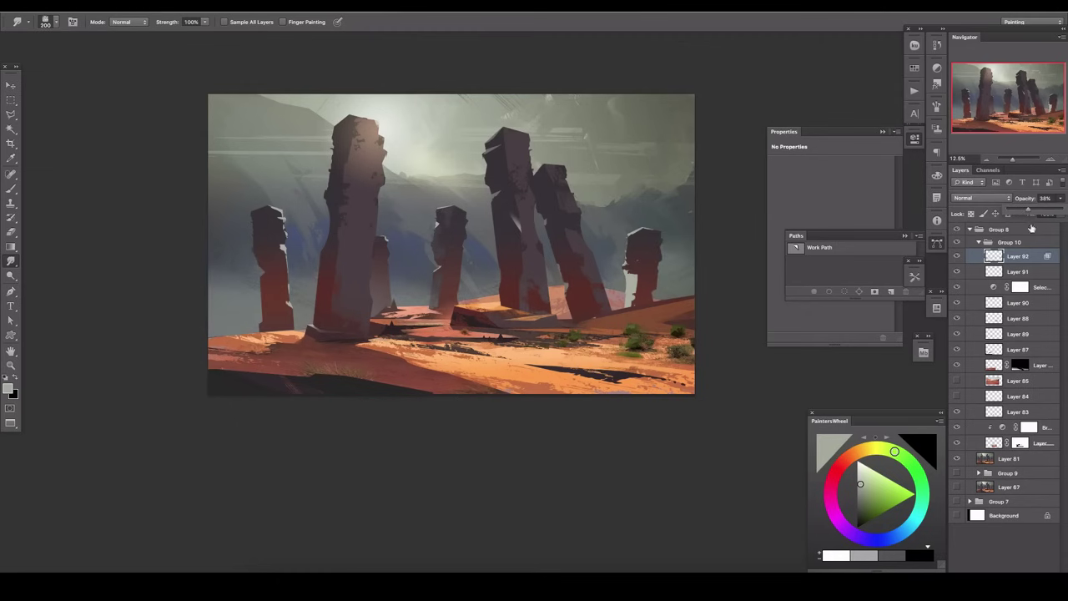
key("ctrl+alt+shift+n")
Step: Set the orange glow layer over the central monoliths to Overlay at about 39% opacity
key("b")
left_click_drag(455, 326, 488, 358)
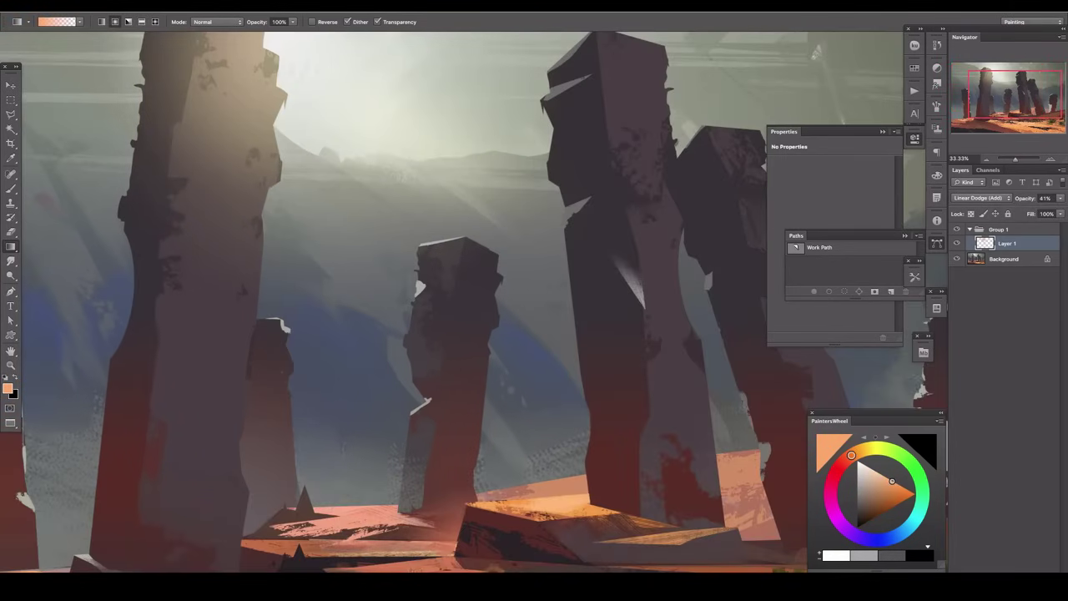
left_click(980, 197)
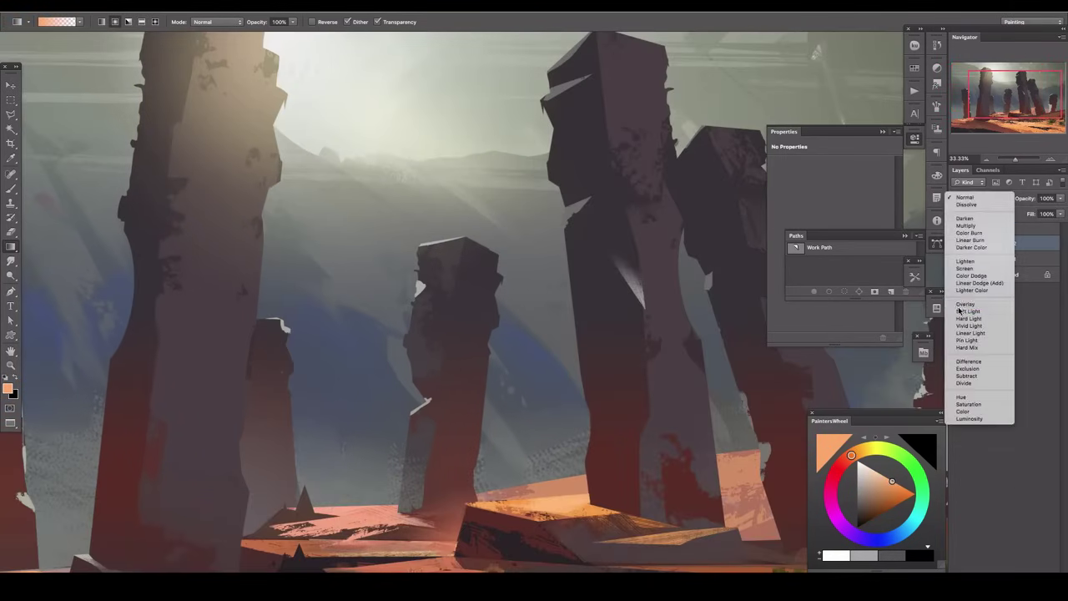
left_click(963, 304)
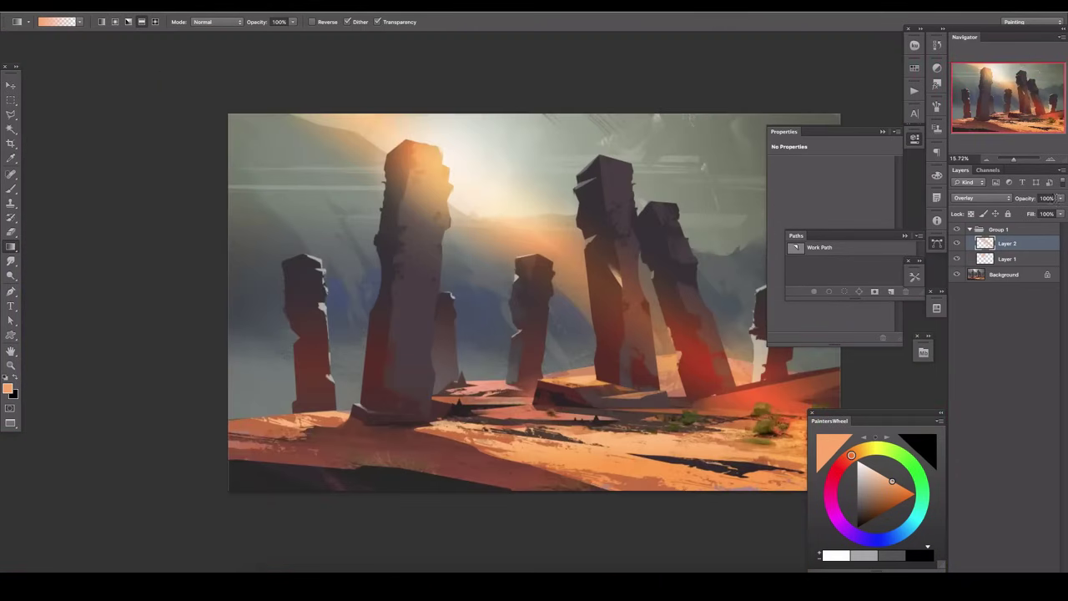
left_click_drag(1059, 197, 1029, 215)
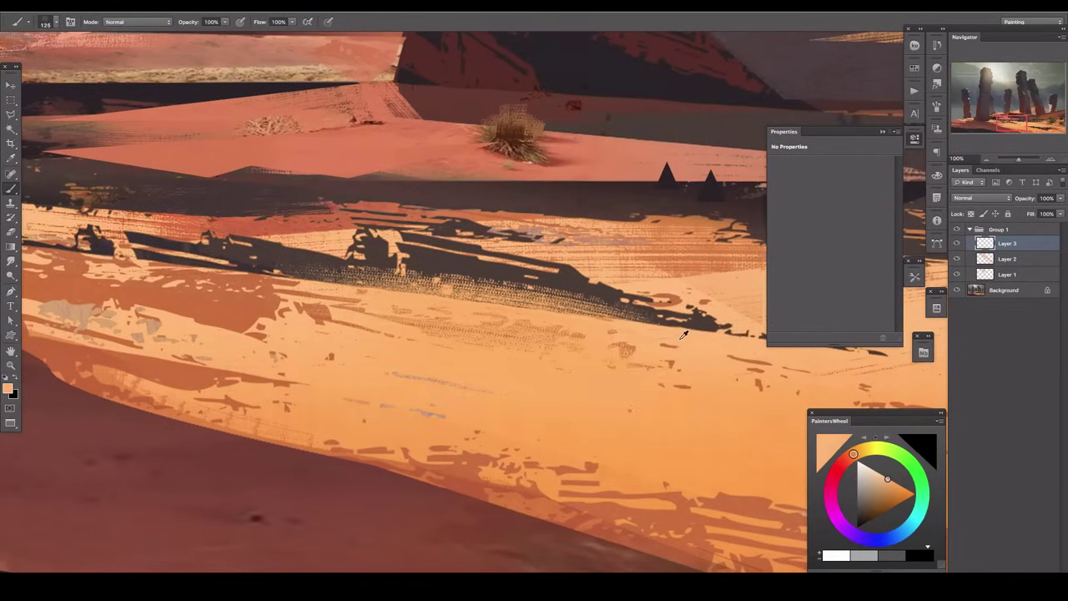
Step: Lasso the dark sand streak and brush a lighter sand colour over it
key("l")
key("b")
mouse_move(445, 223)
left_mouse_down()
mouse_move(71, 226)
mouse_move(734, 275)
left_mouse_up()
left_click_drag(166, 242, 755, 288)
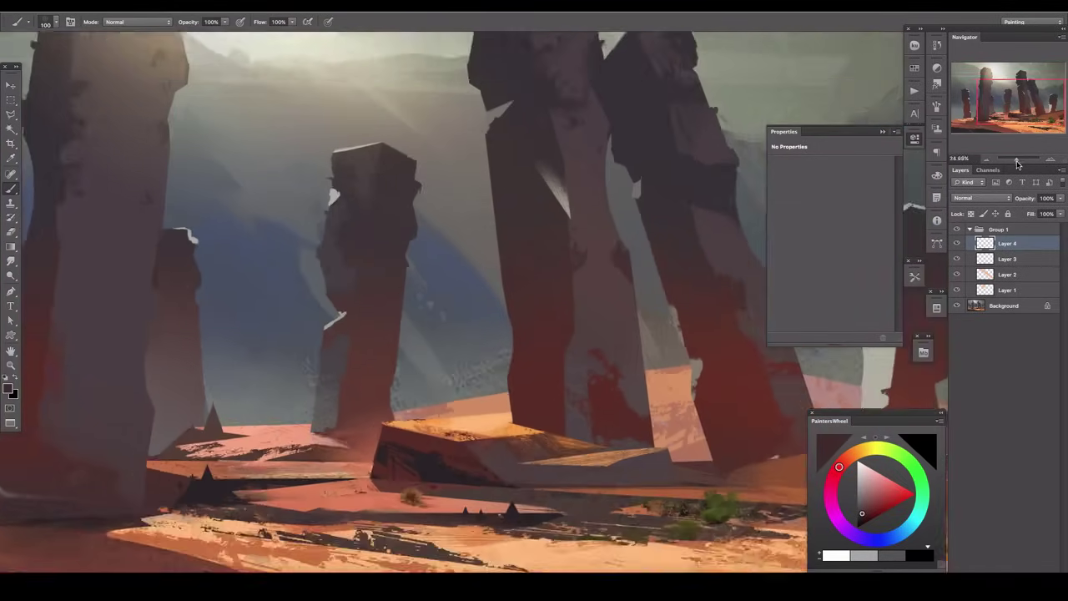
Step: Select by Color Range and paint a muted grey stroke across the pillar face
left_click(221, 5)
left_click(245, 107)
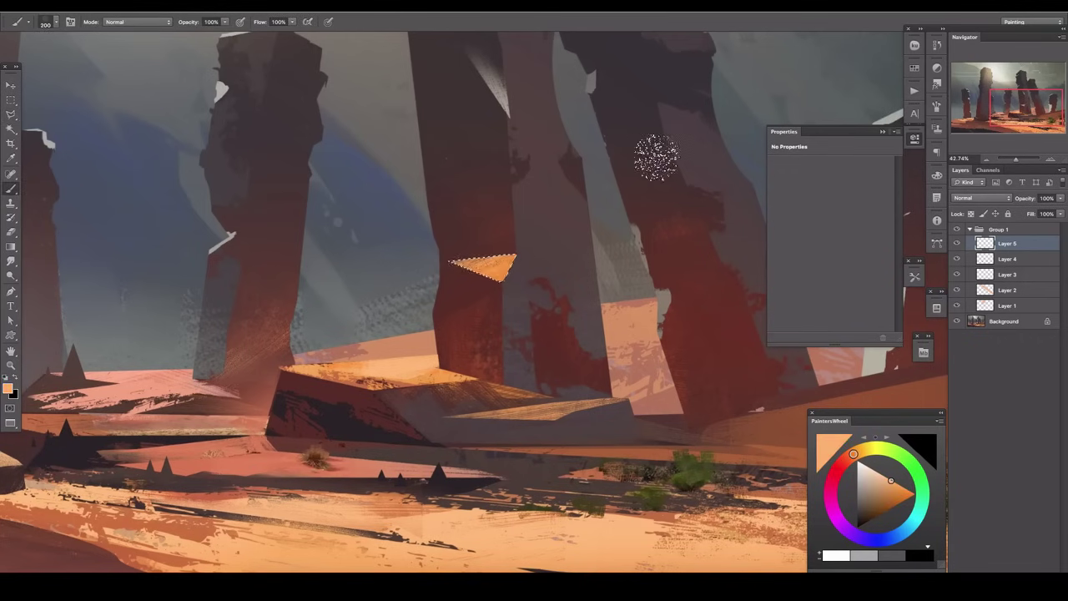
left_click(627, 258, "alt")
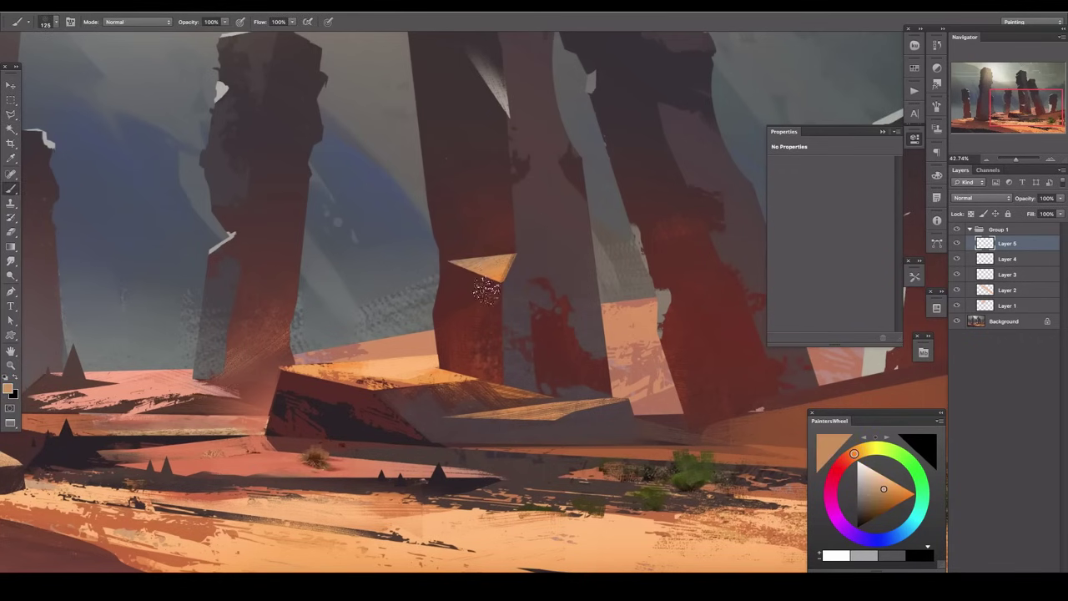
left_click_drag(500, 255, 442, 271)
Step: Stipple dark red texture into the pillar and its orange highlight
left_click(453, 173, "alt")
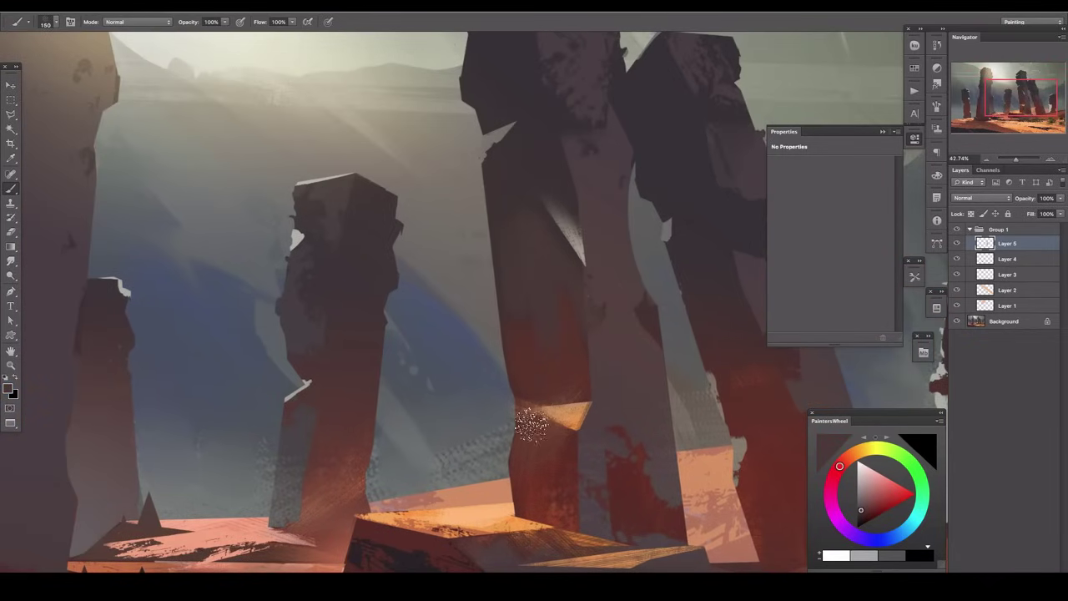
key("ctrl+minus")
scroll(519, 230, "up", 5)
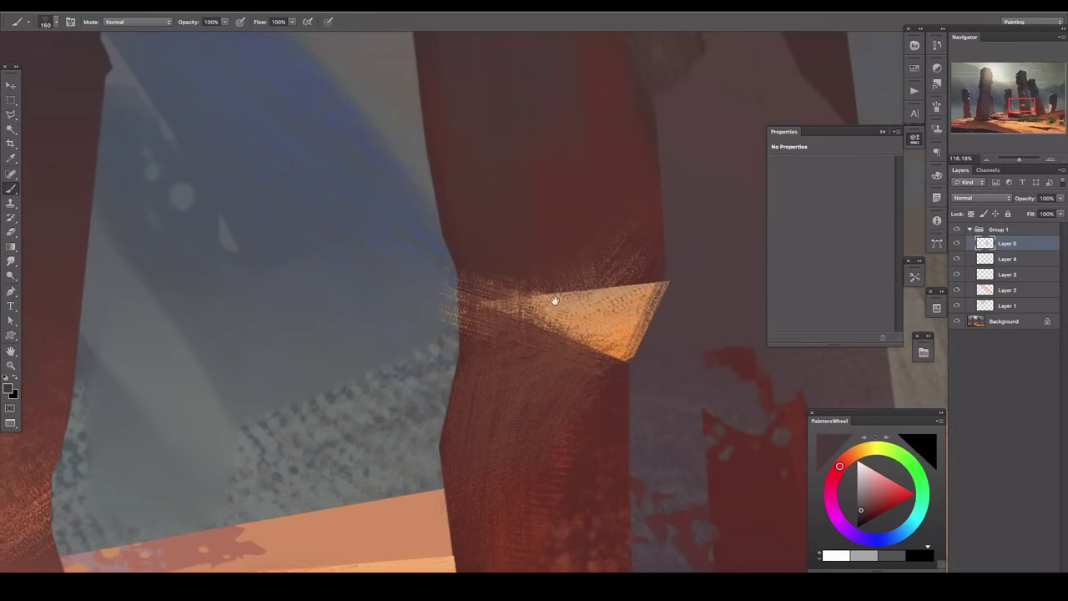
left_click_drag(504, 339, 477, 304)
left_click_drag(651, 300, 593, 338)
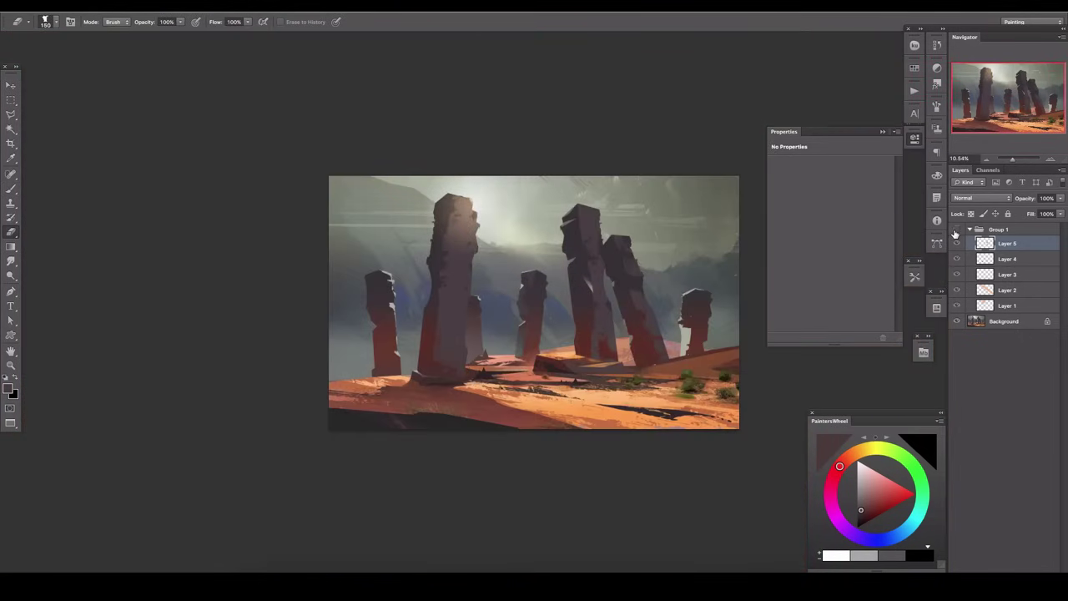
Step: Mirror the canvas and polygon-select the sliver between the two leaning pillars on a new layer
left_click_drag(579, 387, 621, 394)
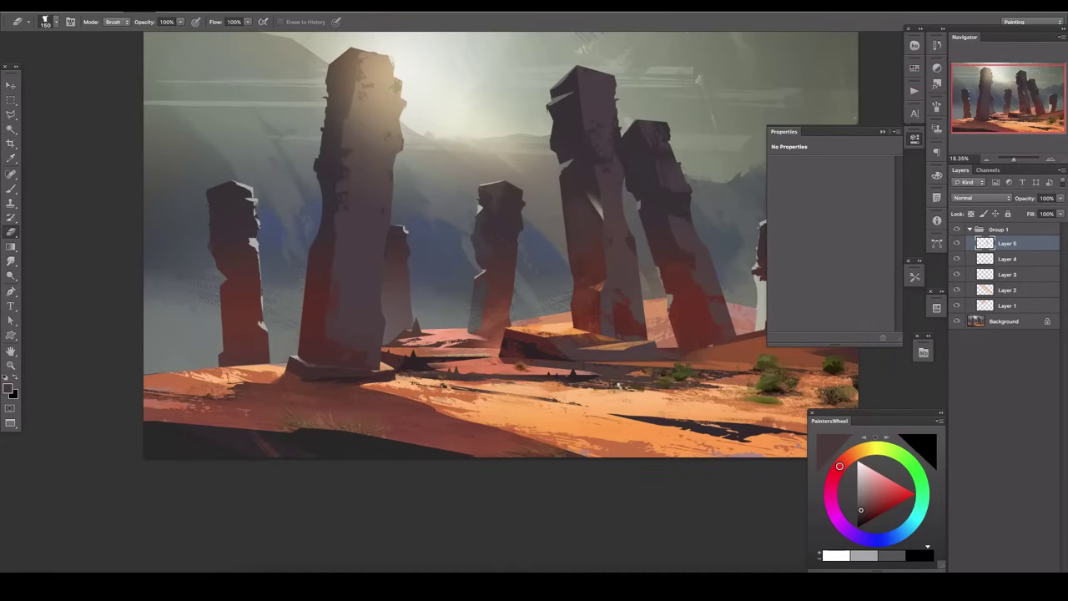
key("h")
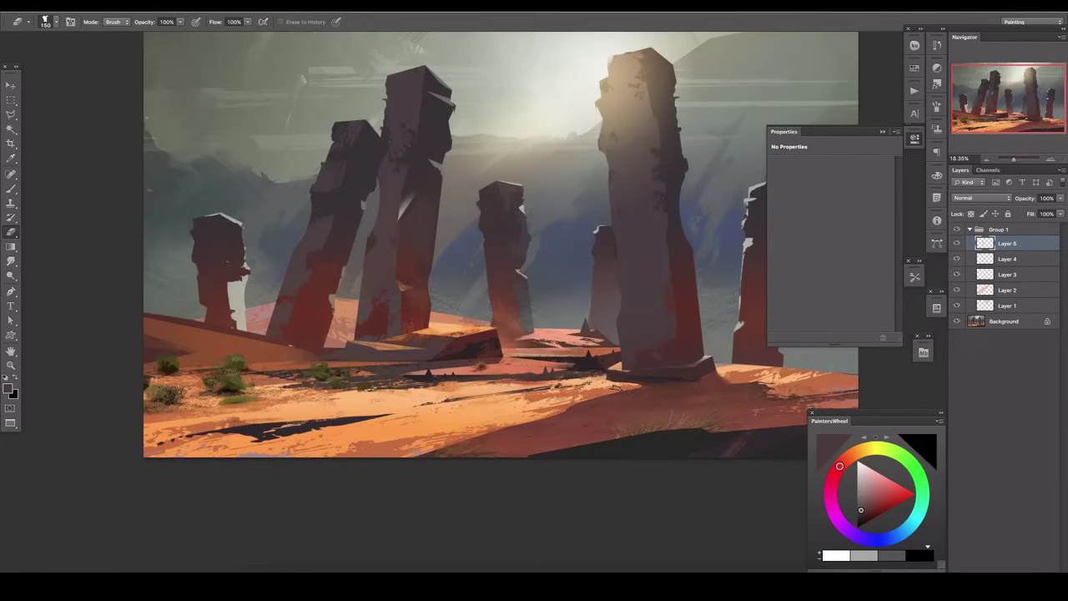
scroll(364, 151, "up", 3)
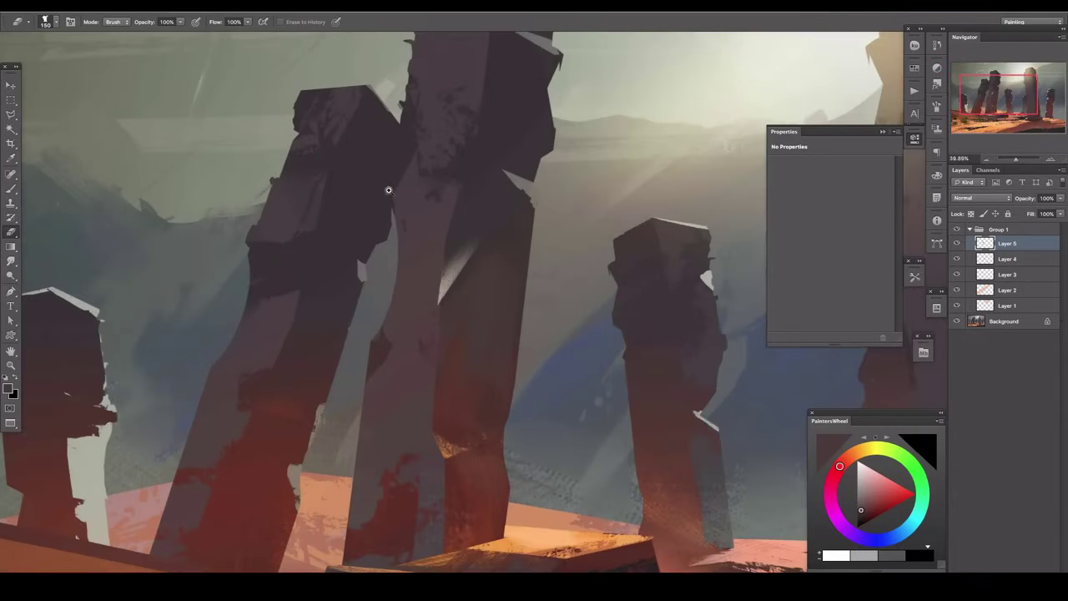
scroll(365, 150, "up", 2)
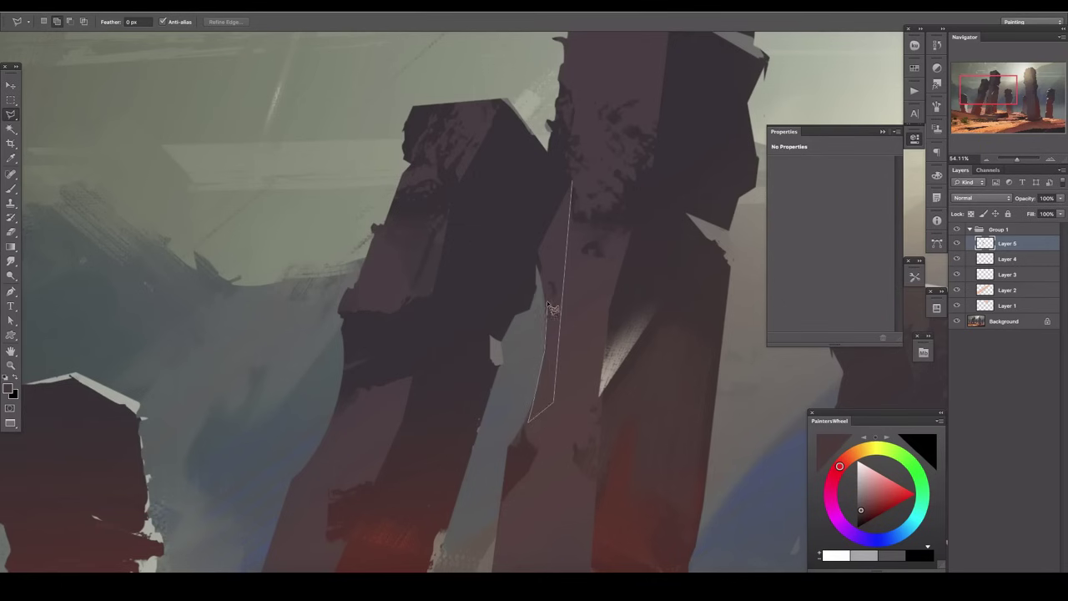
left_click(543, 285)
double_click(531, 249)
key("g")
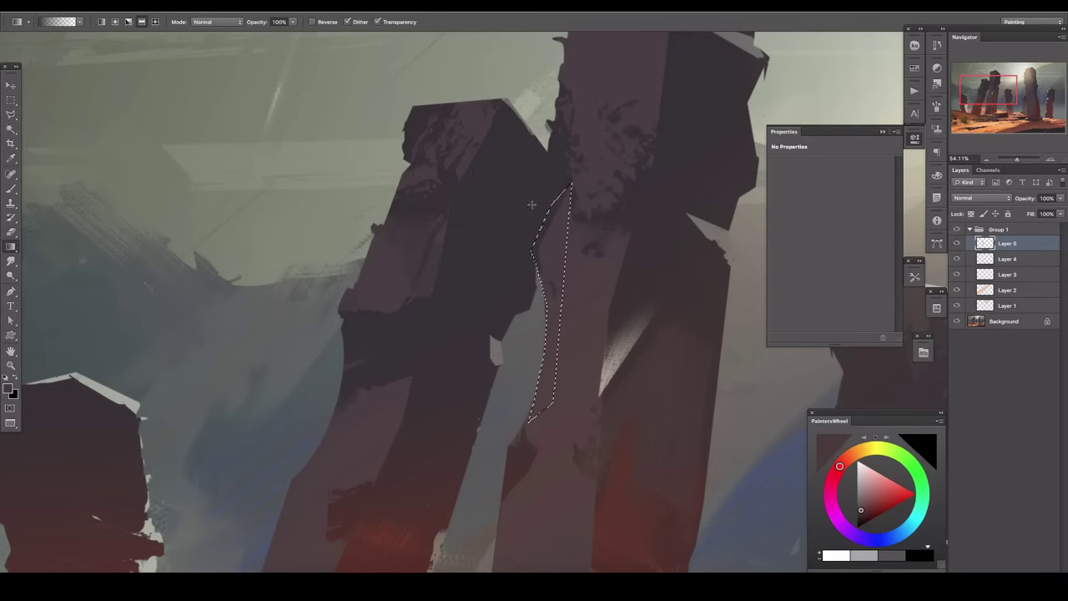
key("ctrl+shift+alt+n")
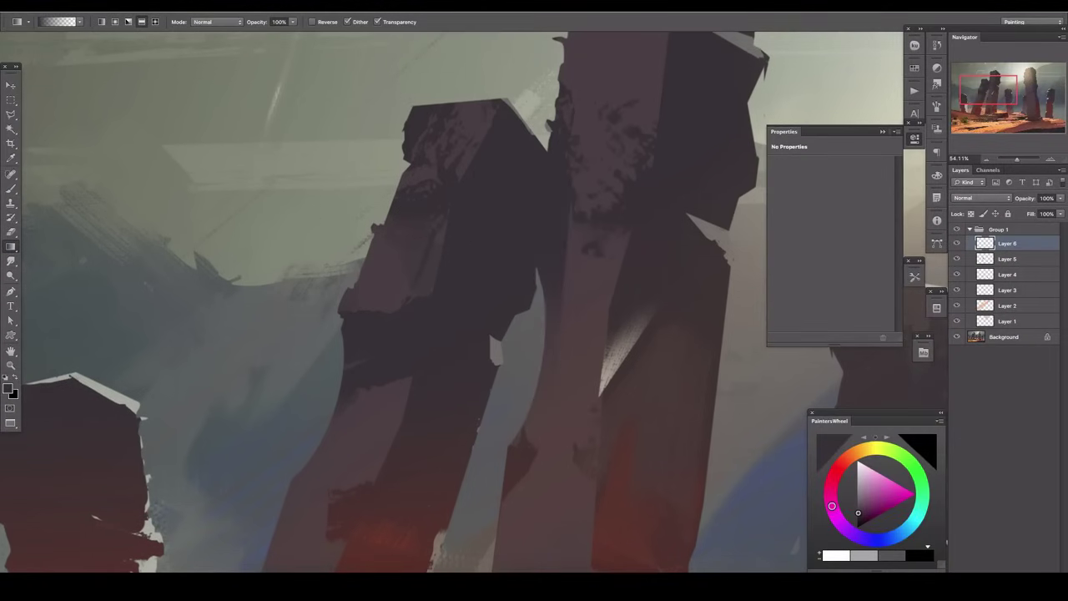
Step: Select the rock texture by Color Range at lower fuzziness and load a light pink brush
left_click(223, 5)
left_click(242, 112)
left_click_drag(55, 305, 38, 304)
key("Return")
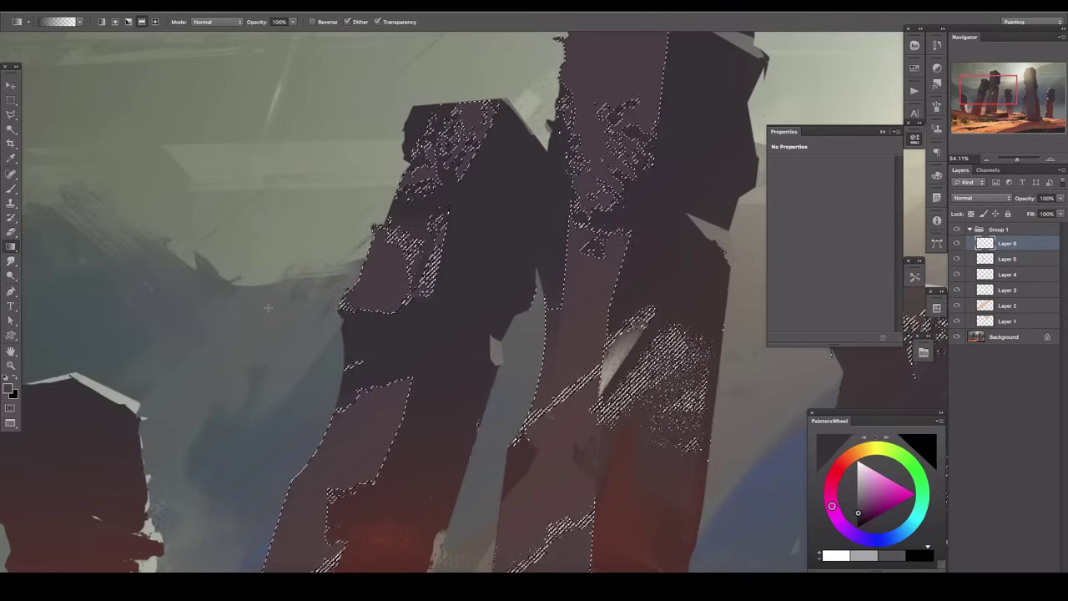
left_click(848, 457)
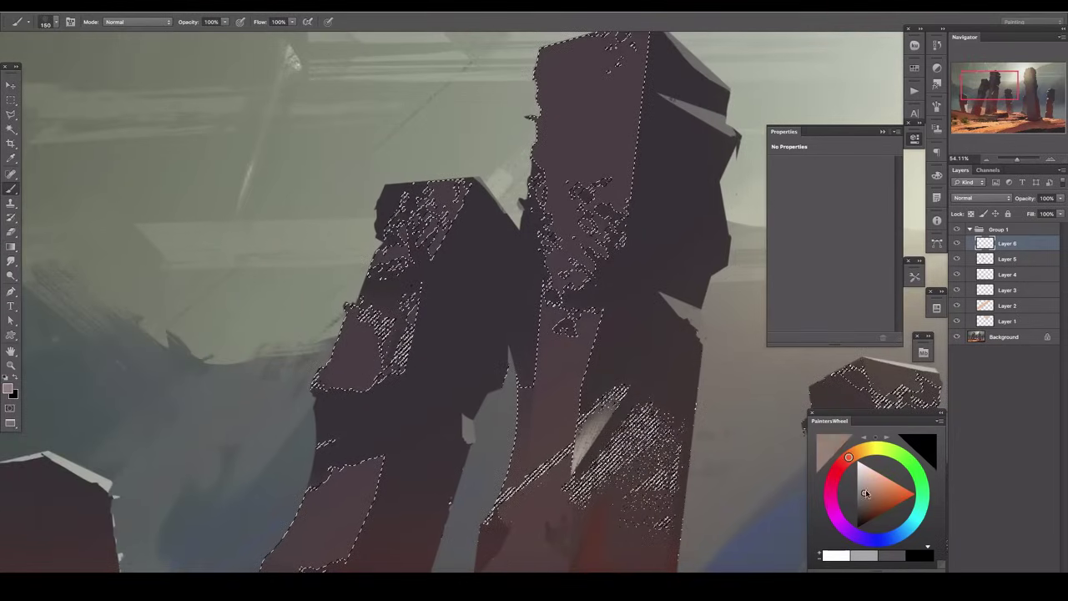
left_click(869, 483)
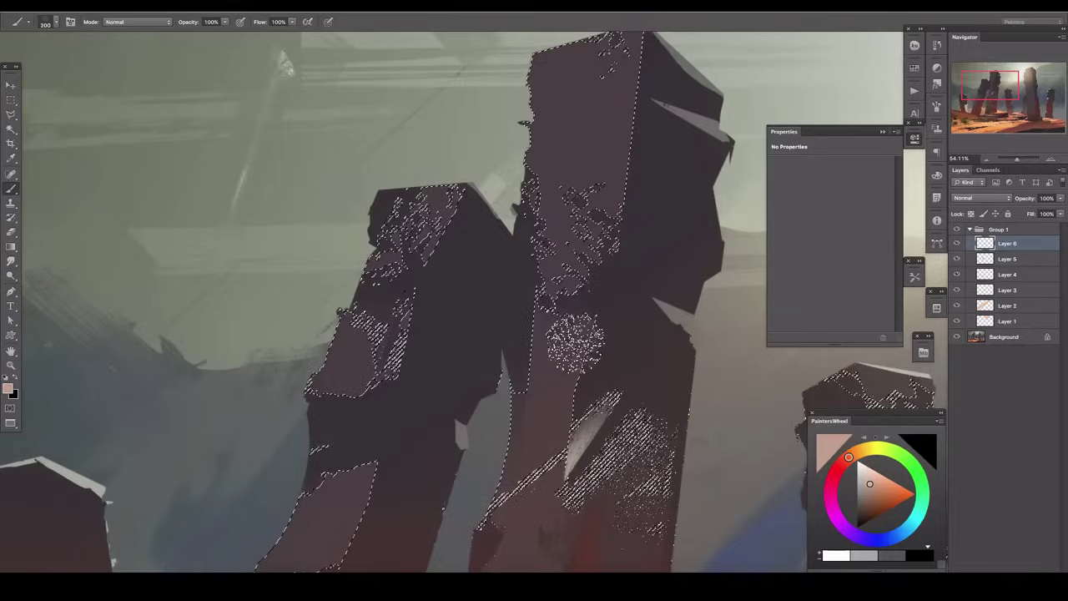
key("ctrl+shift+alt+n")
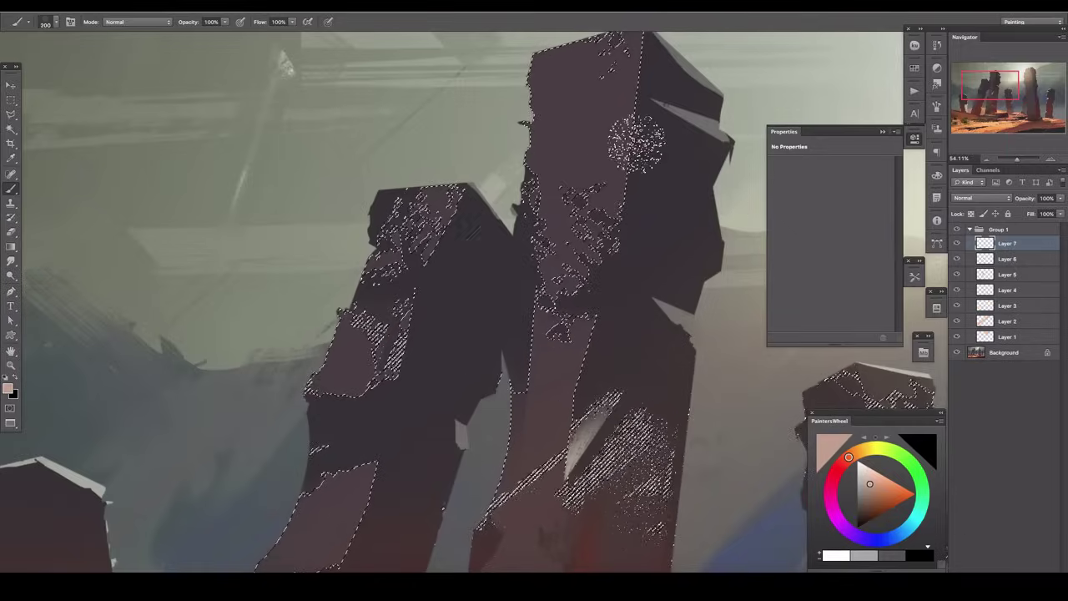